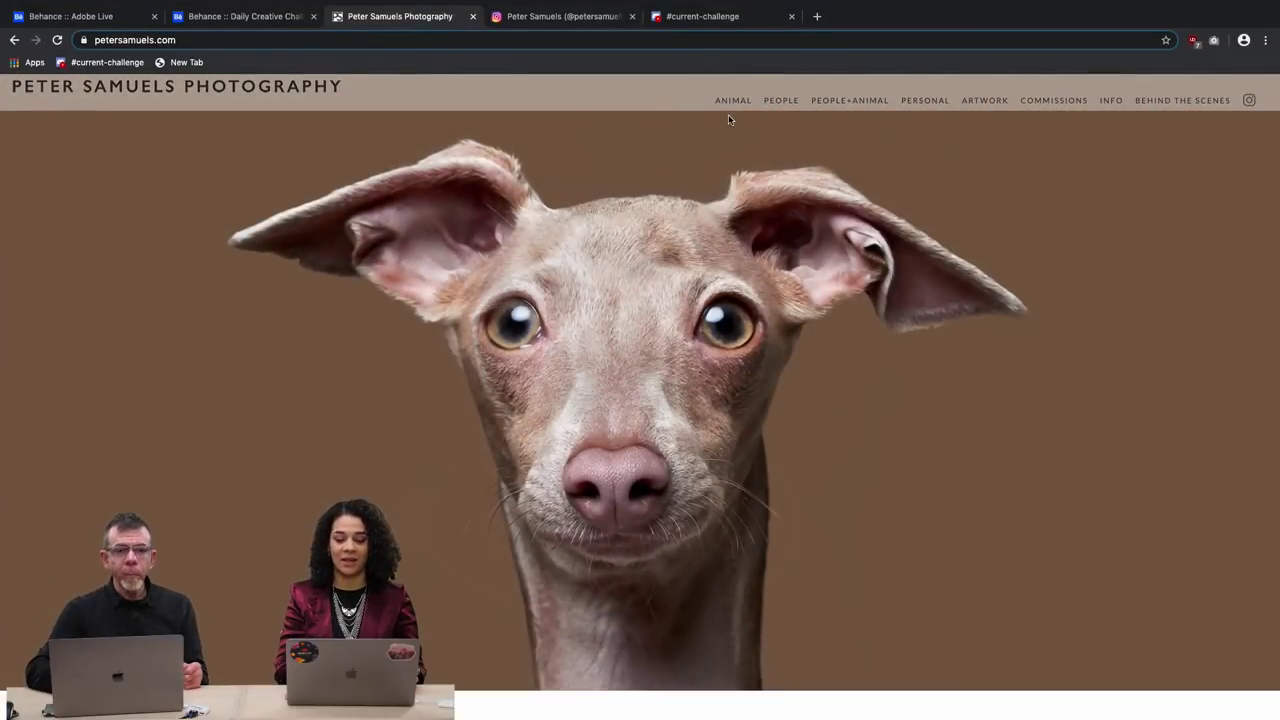
Open the Horse / Equine gallery from the ANIMAL menu and scroll through its portrait grid.
mouse_move(736, 108)
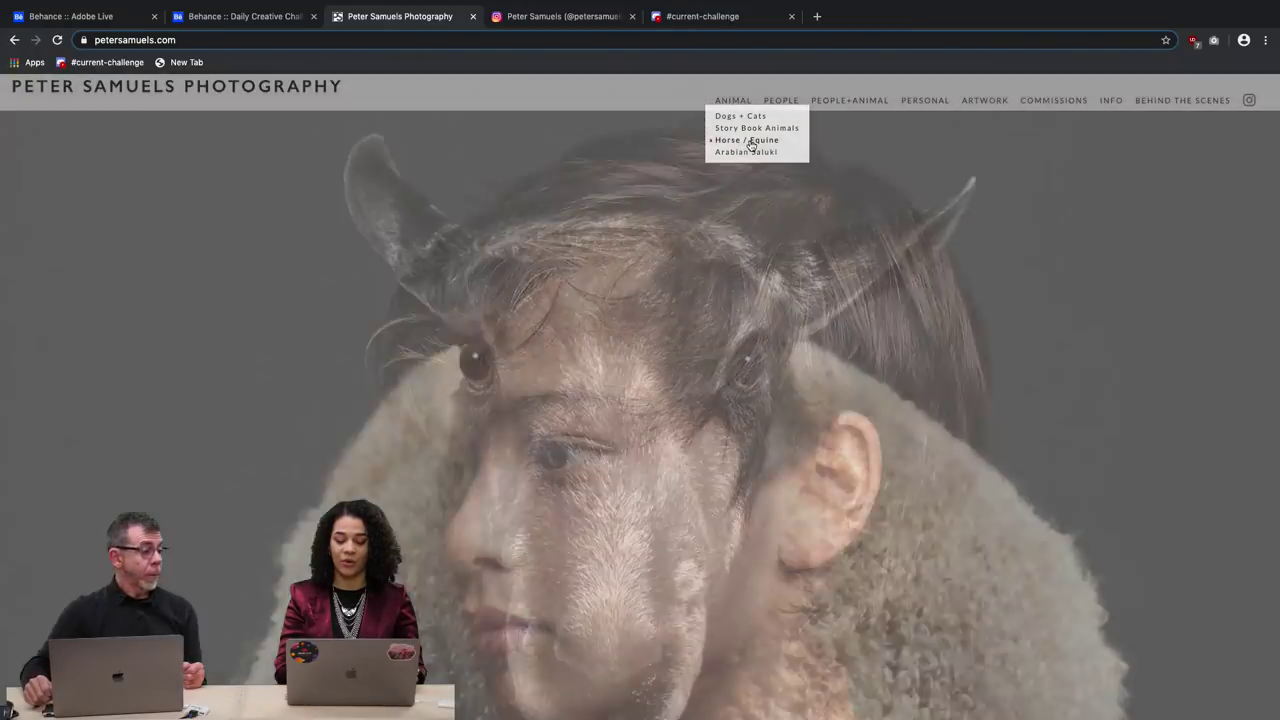
left_click(751, 140)
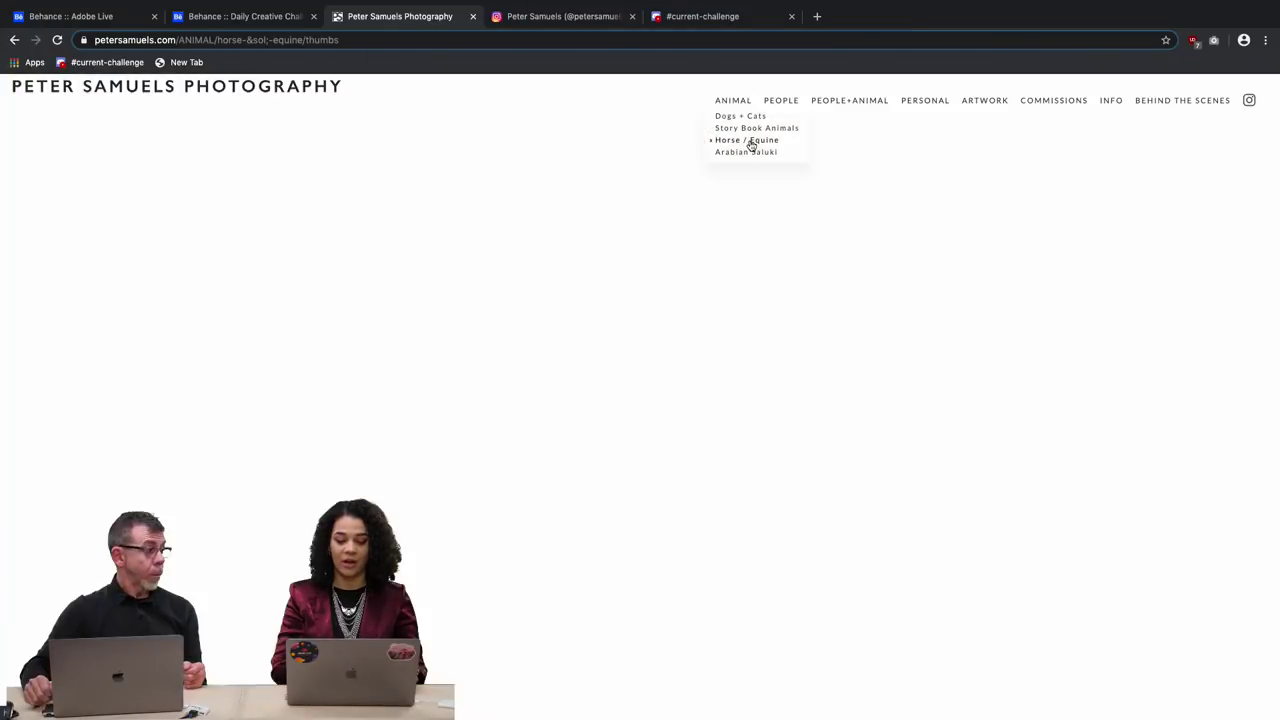
scroll(810, 370, "down", 5)
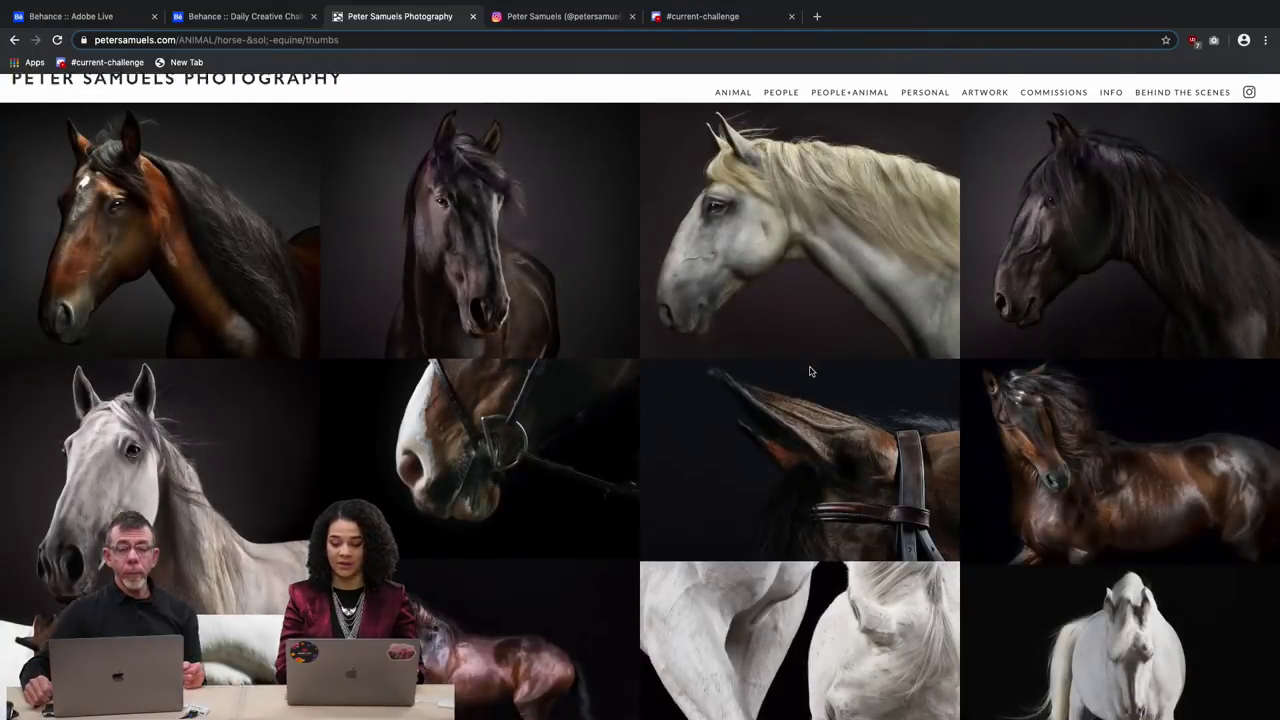
scroll(810, 370, "down", 10)
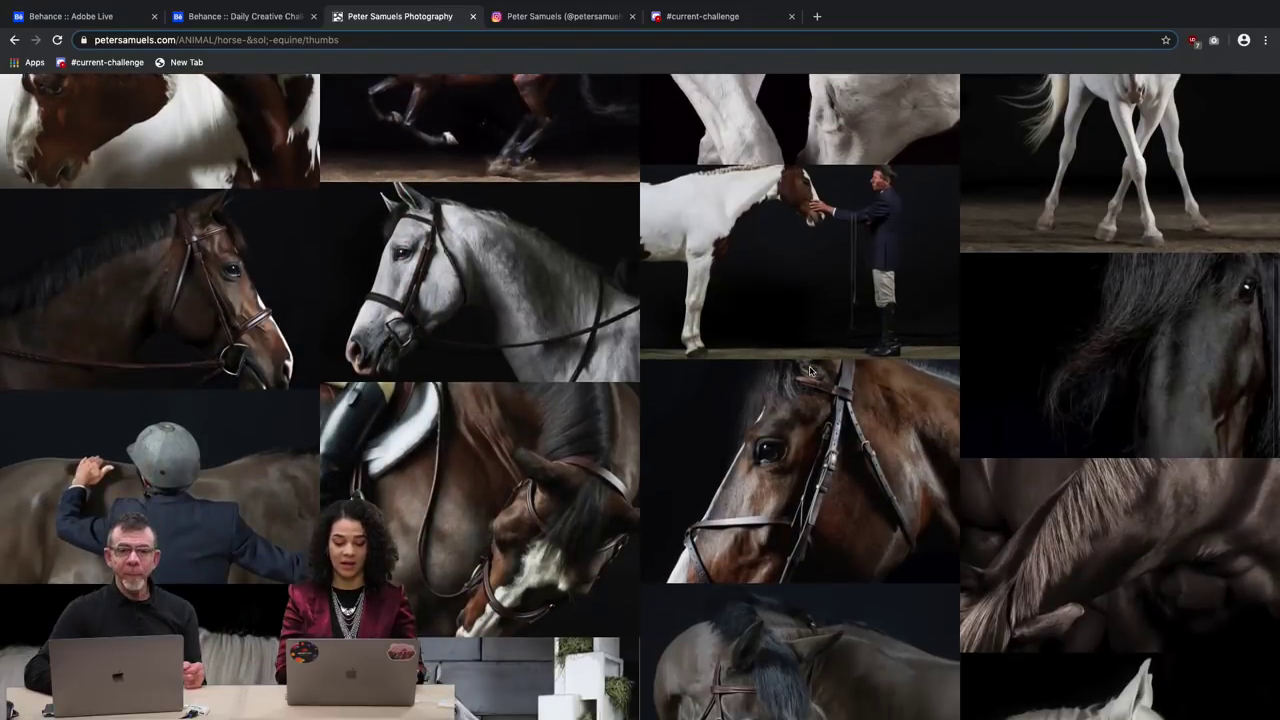
scroll(810, 371, "down", 5)
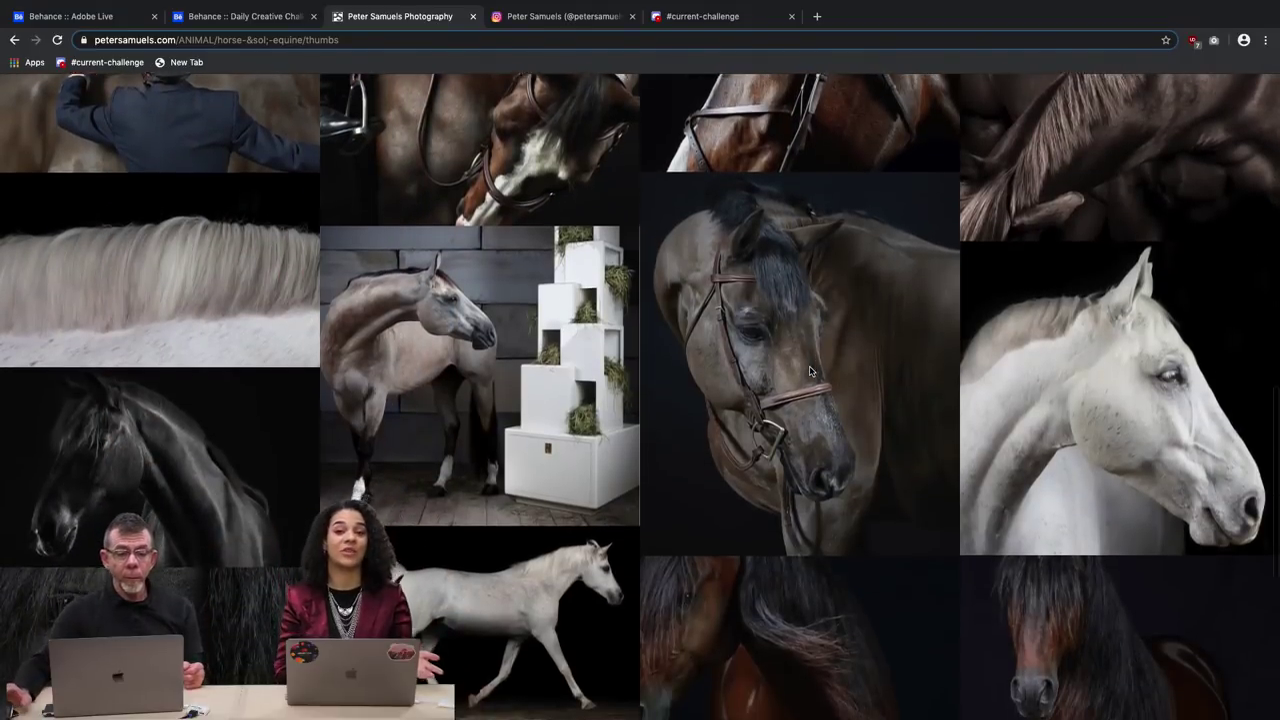
scroll(810, 371, "down", 5)
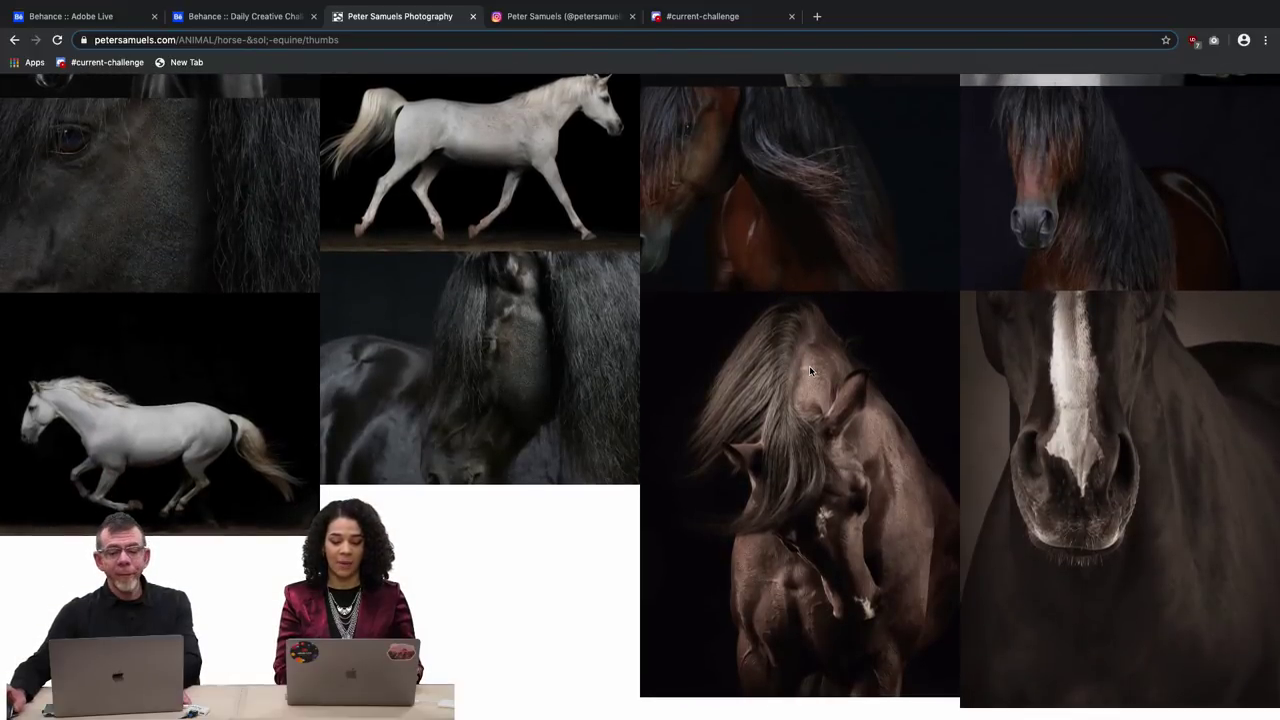
scroll(810, 371, "up", 2)
scroll(810, 371, "up", 5)
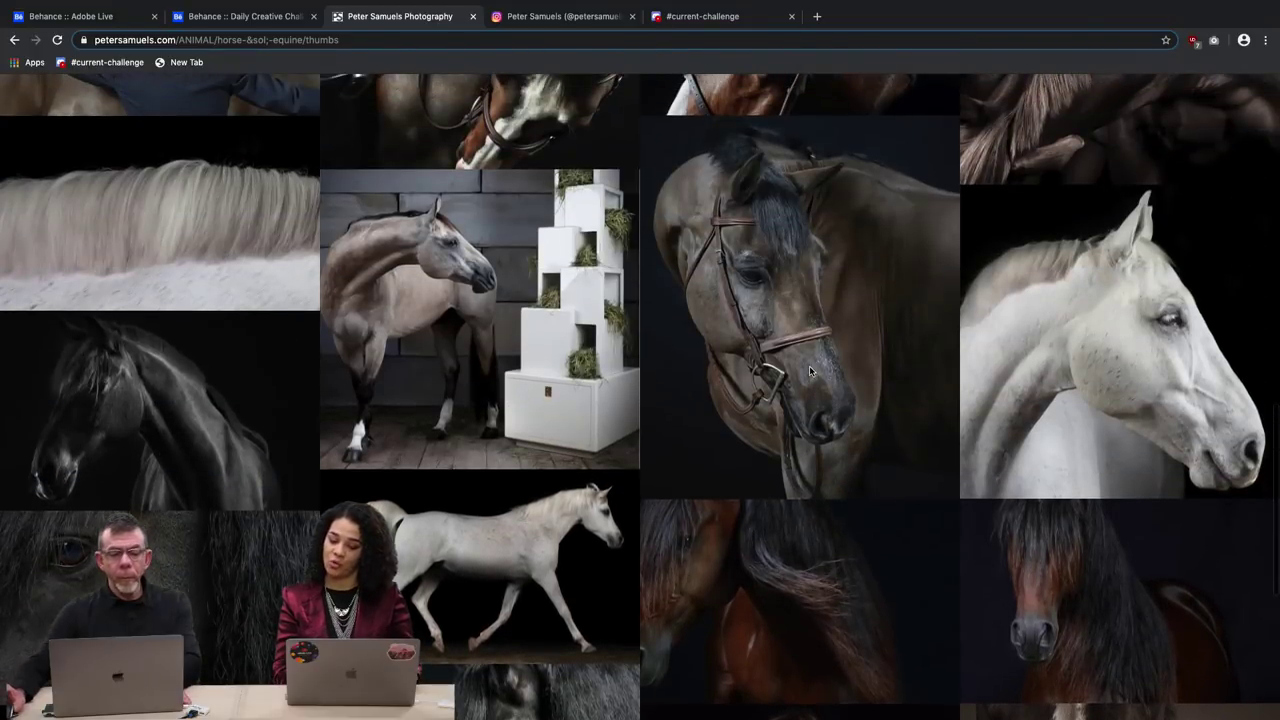
scroll(810, 371, "up", 6)
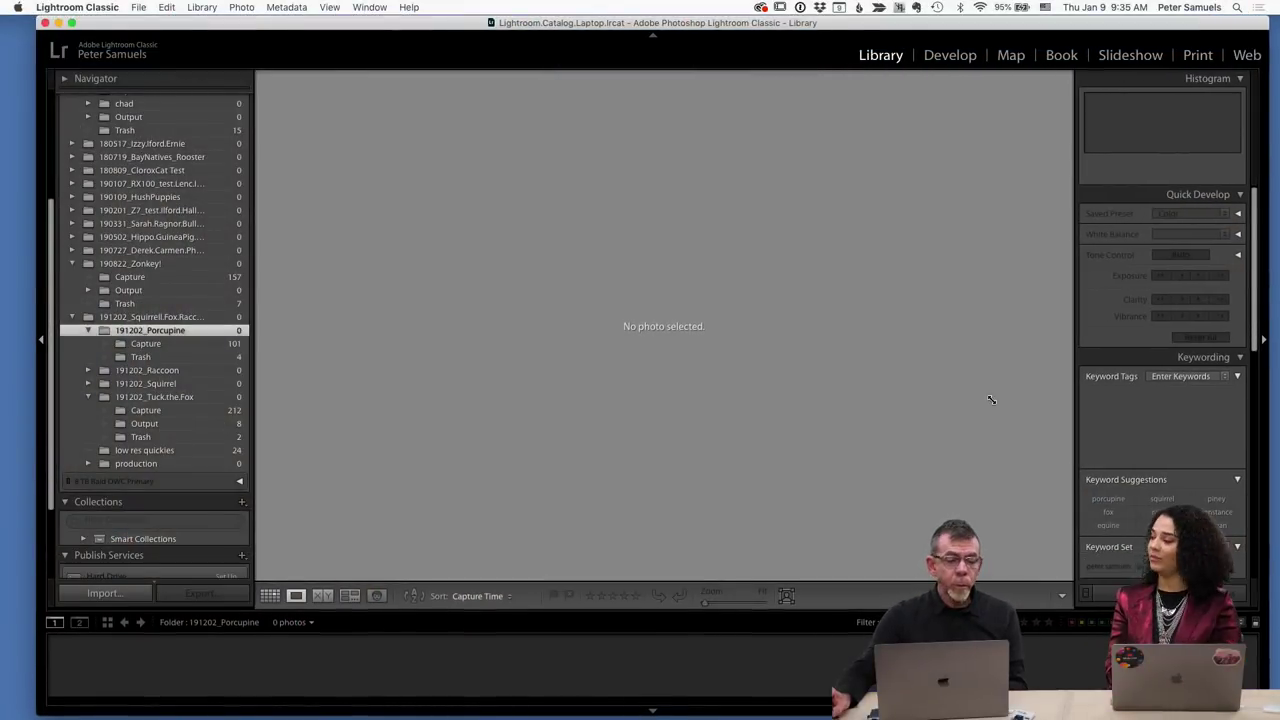
Nudge the Lightroom window left and load the Capture folder under 191202_Porcupine.
left_click_drag(429, 18, 395, 17)
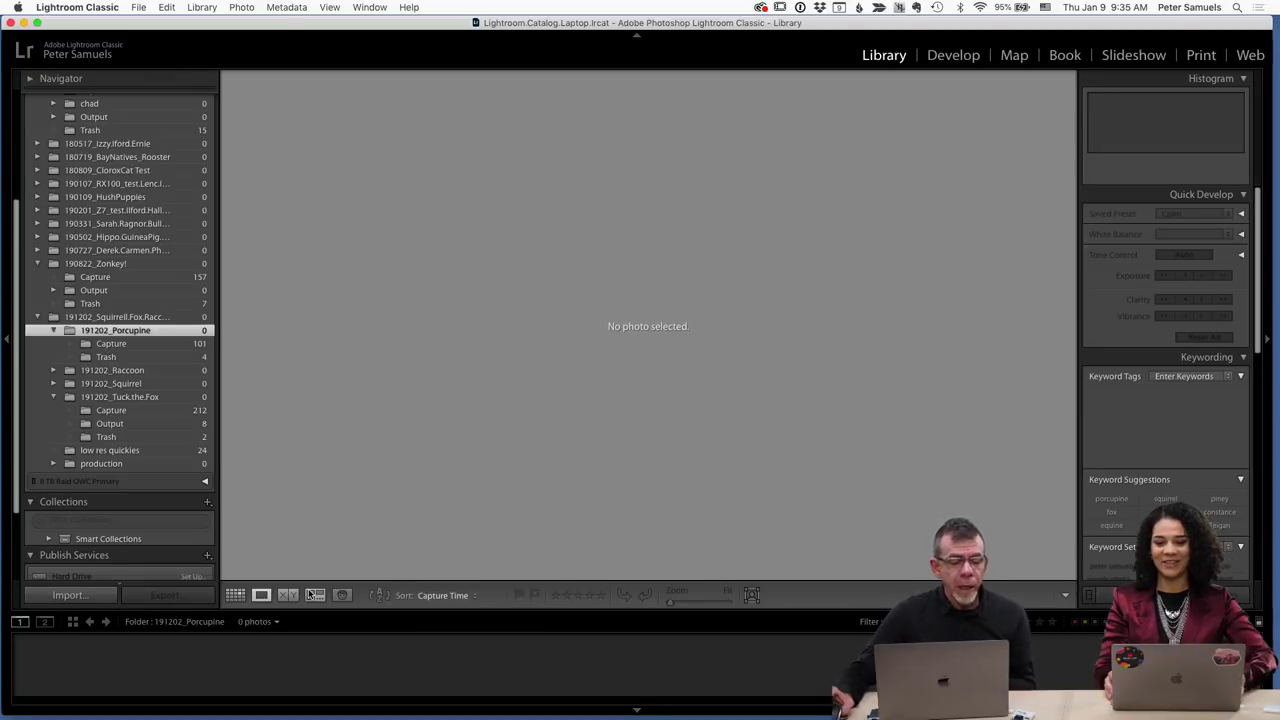
left_click(156, 344)
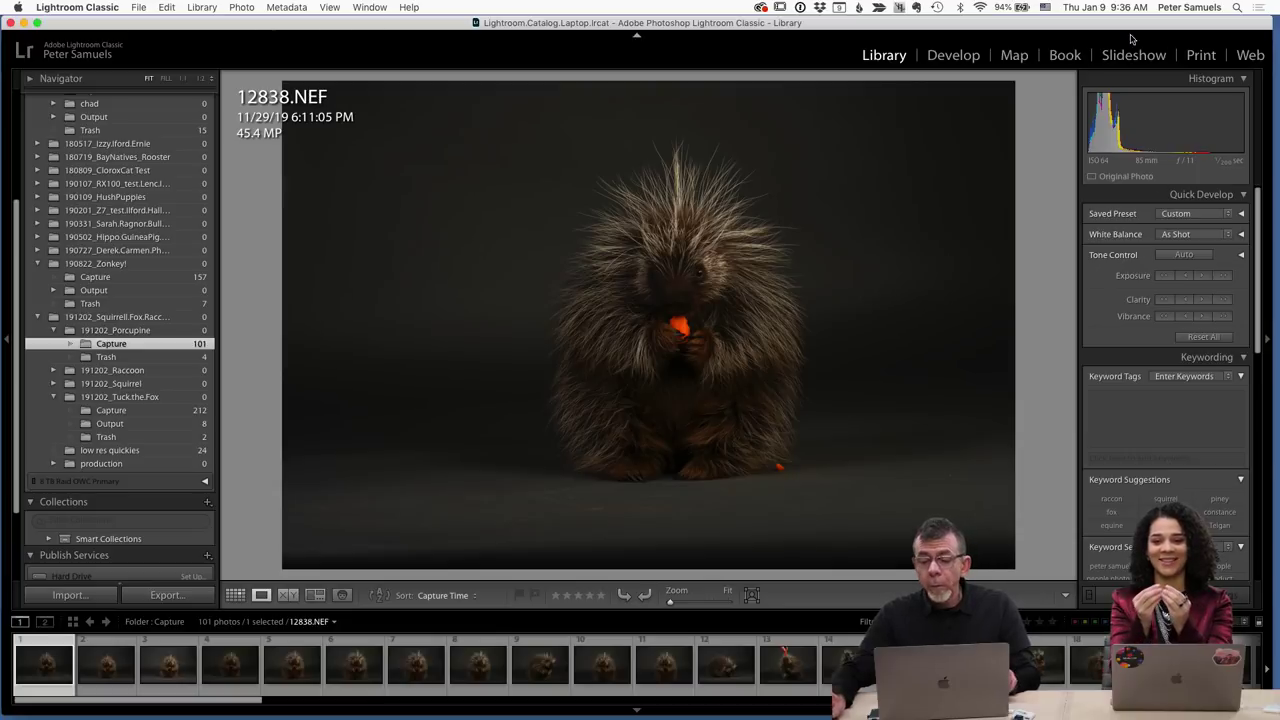
In the Develop module, raise 12838.NEF's Exposure to +1.25.
left_click(957, 58)
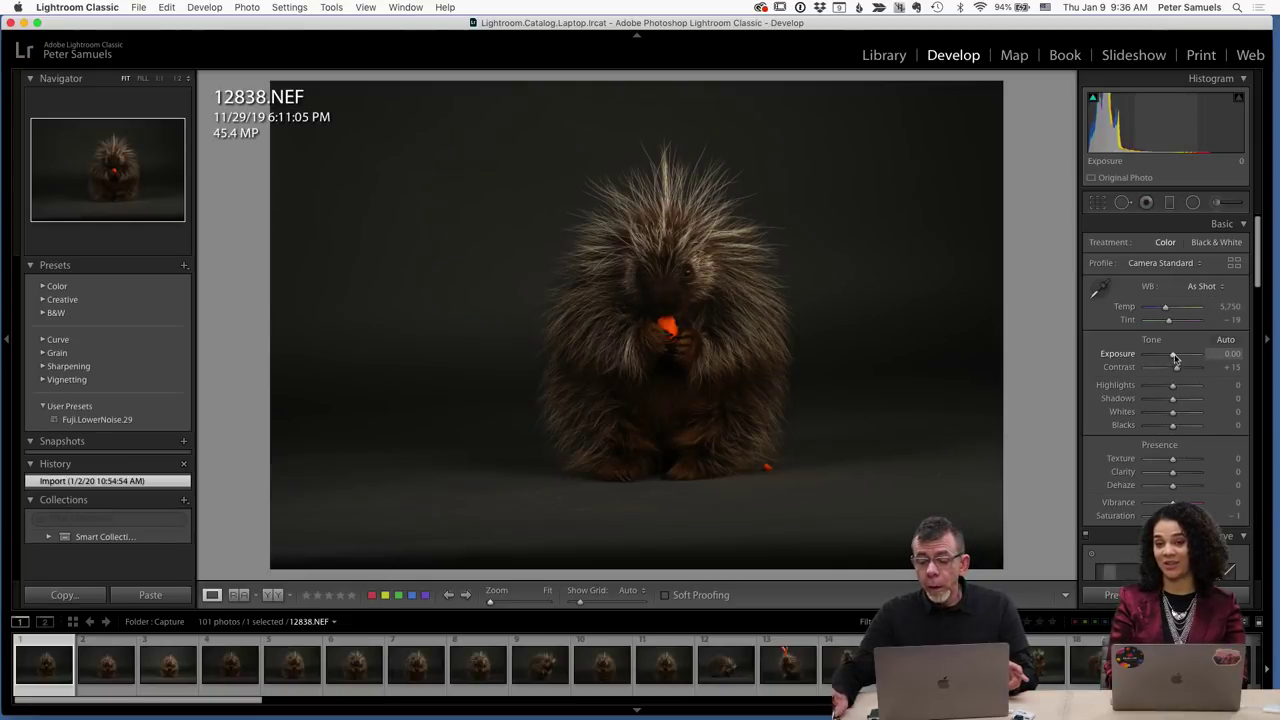
left_click_drag(1175, 357, 1180, 355)
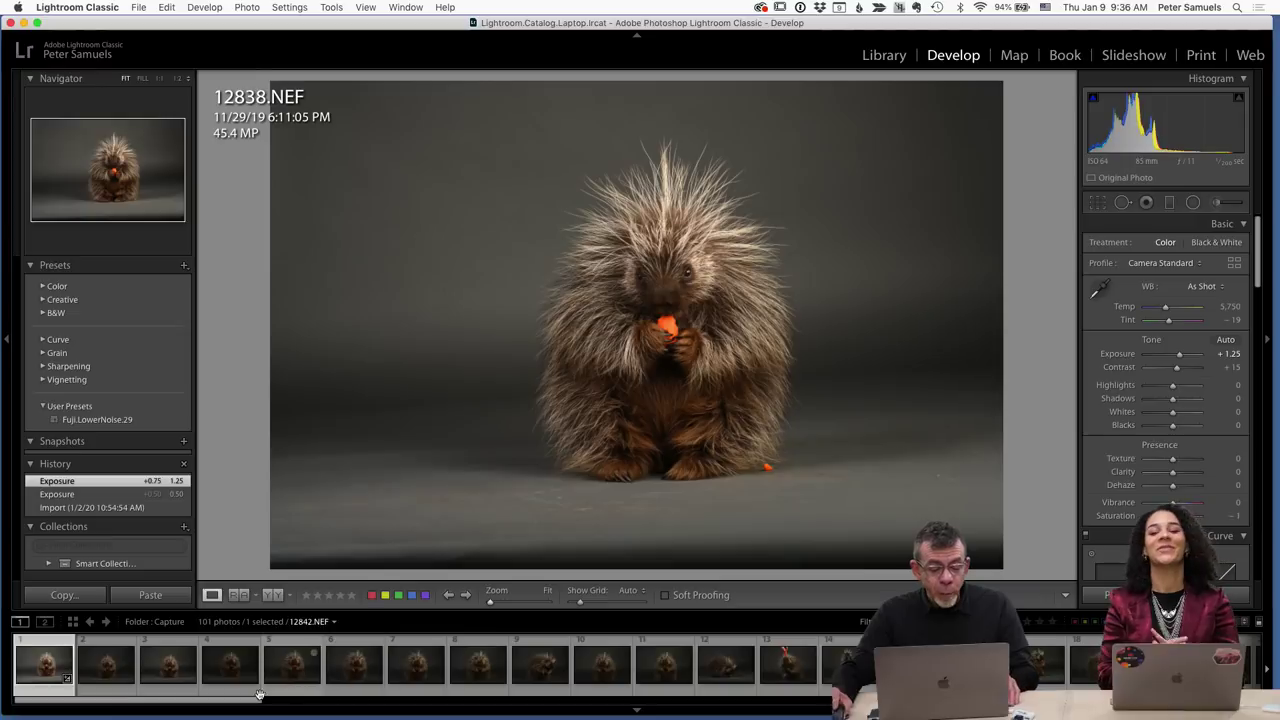
left_click_drag(260, 704, 582, 688)
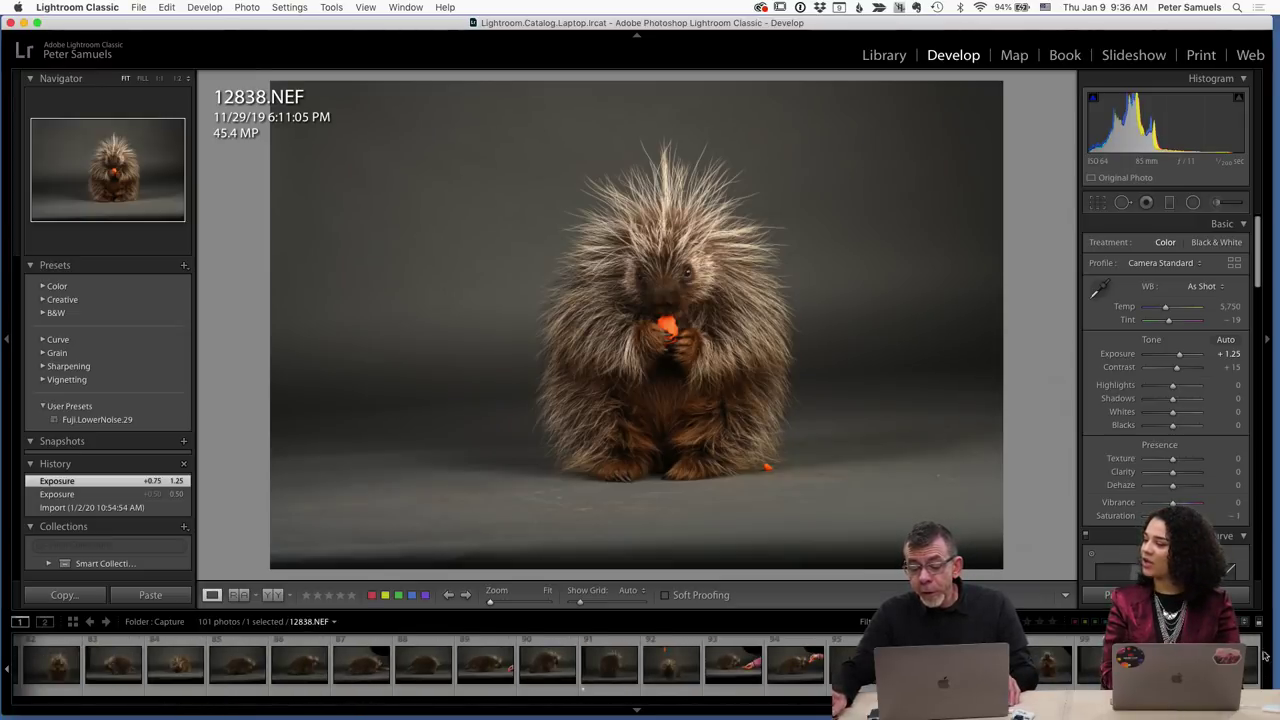
Select all 101 photos, synchronize the +1.25 exposure edit, and view 12942.NEF.
key("super+a")
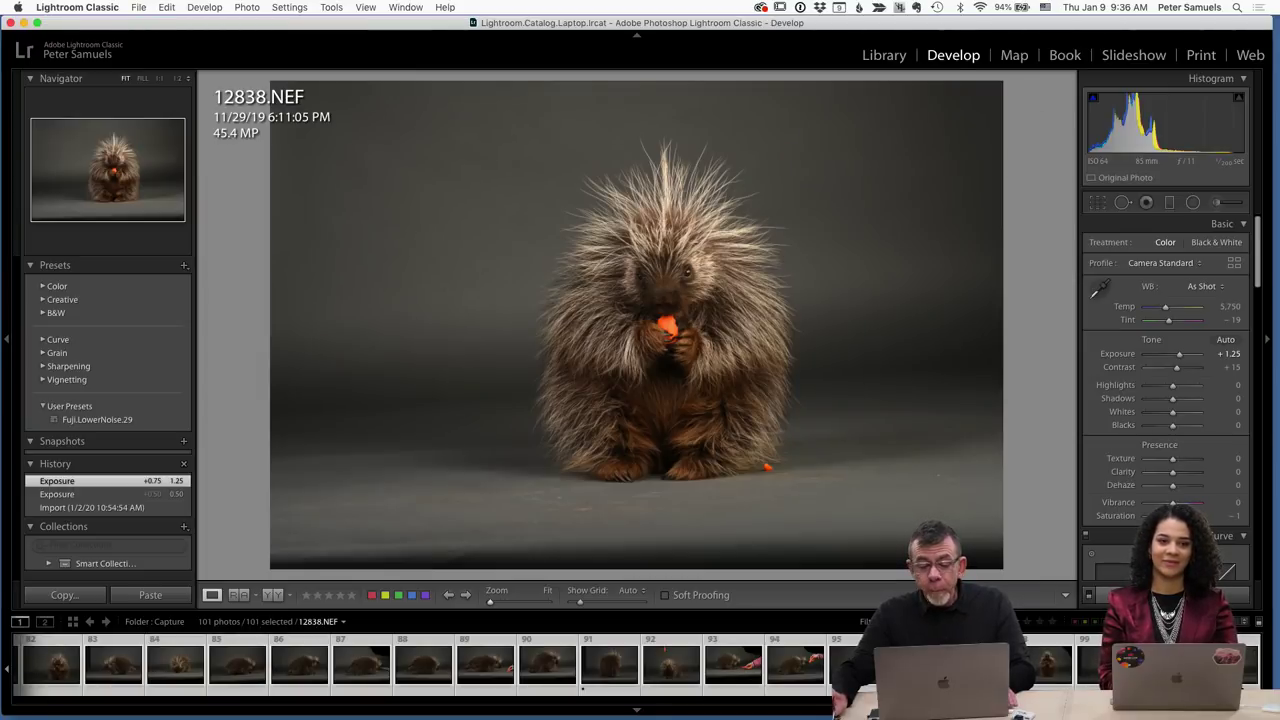
key("super+shift+s")
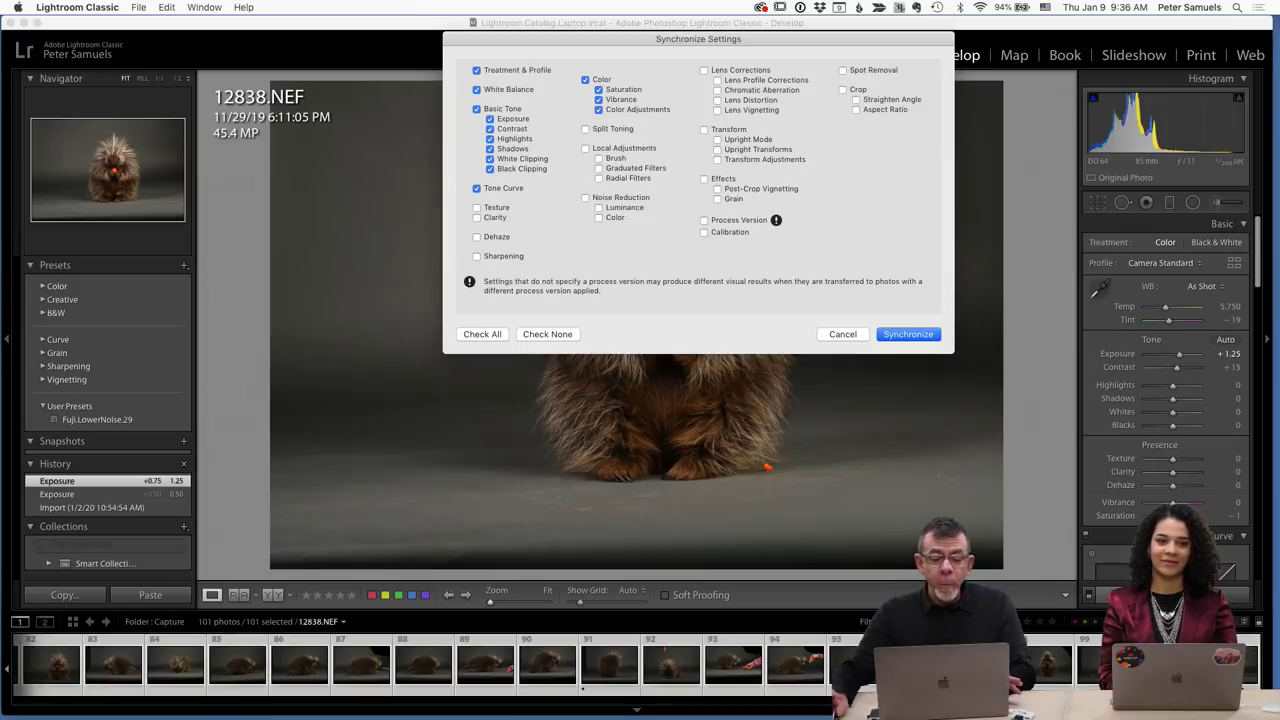
left_click(907, 334)
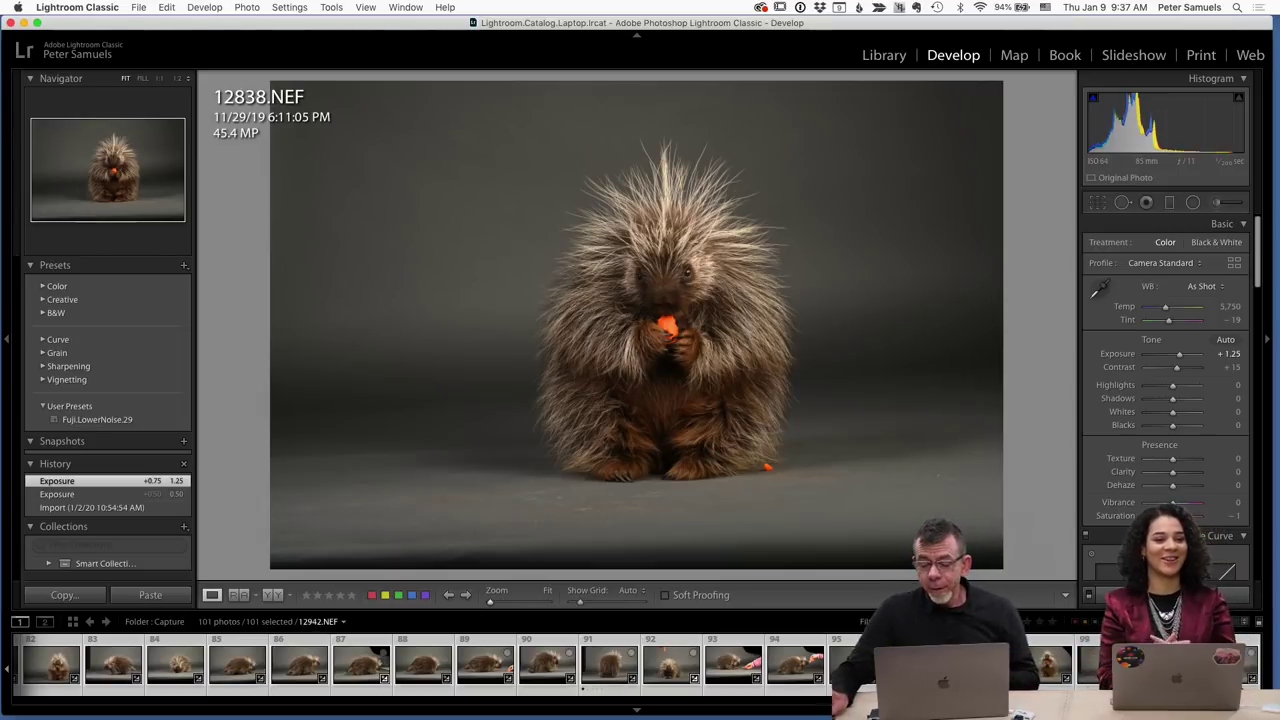
left_click(980, 662)
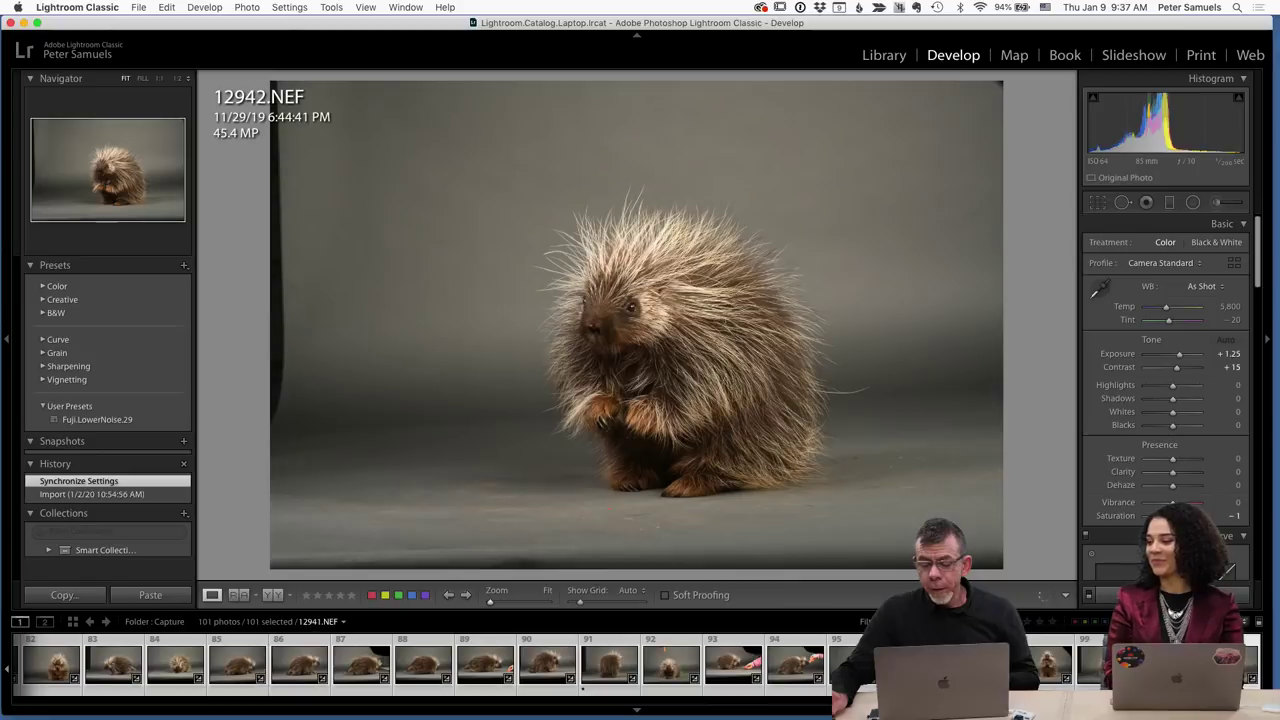
Deselect all photos, view 12922.NEF on its own, and switch to Adobe Bridge.
left_click(461, 623)
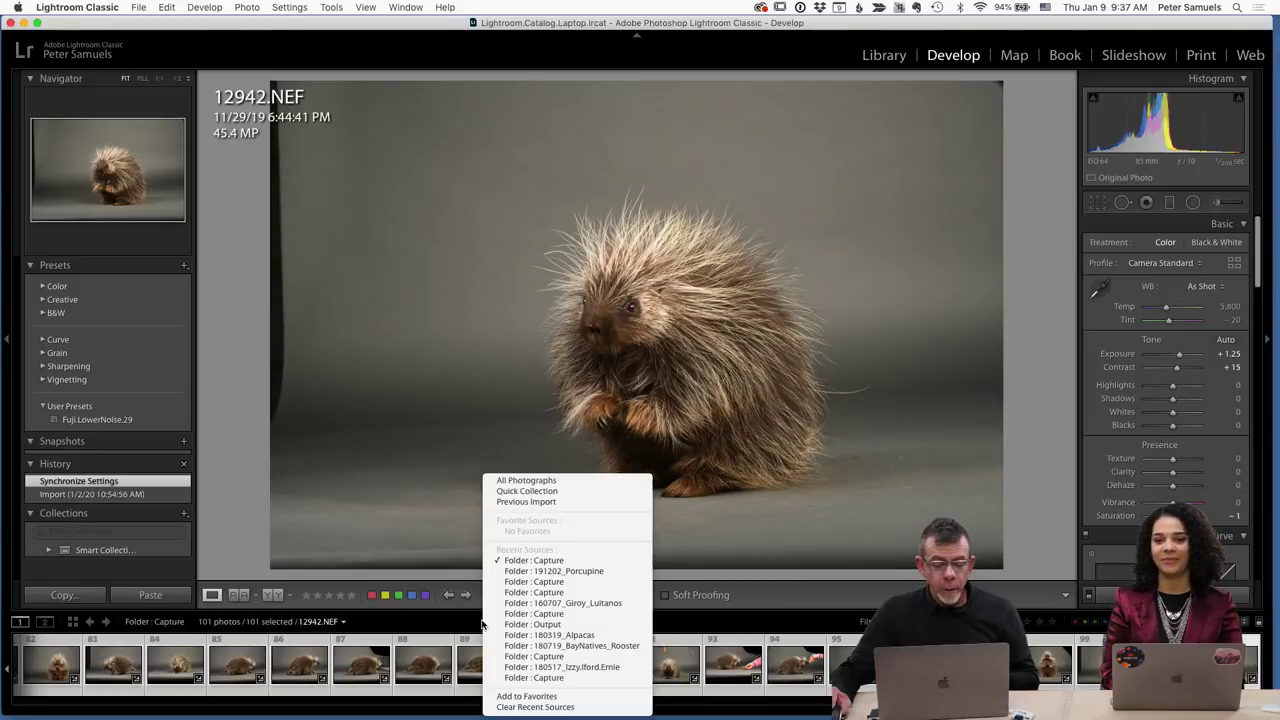
left_click(437, 651)
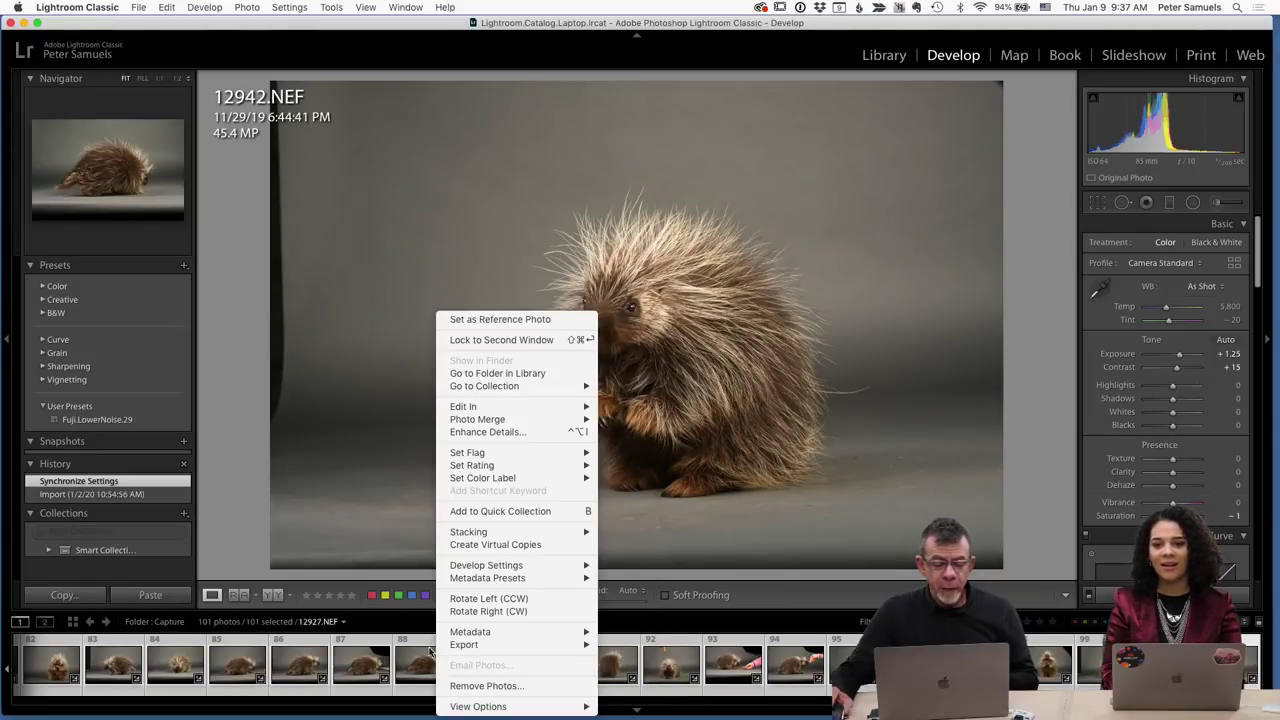
key("Escape")
key("super+d")
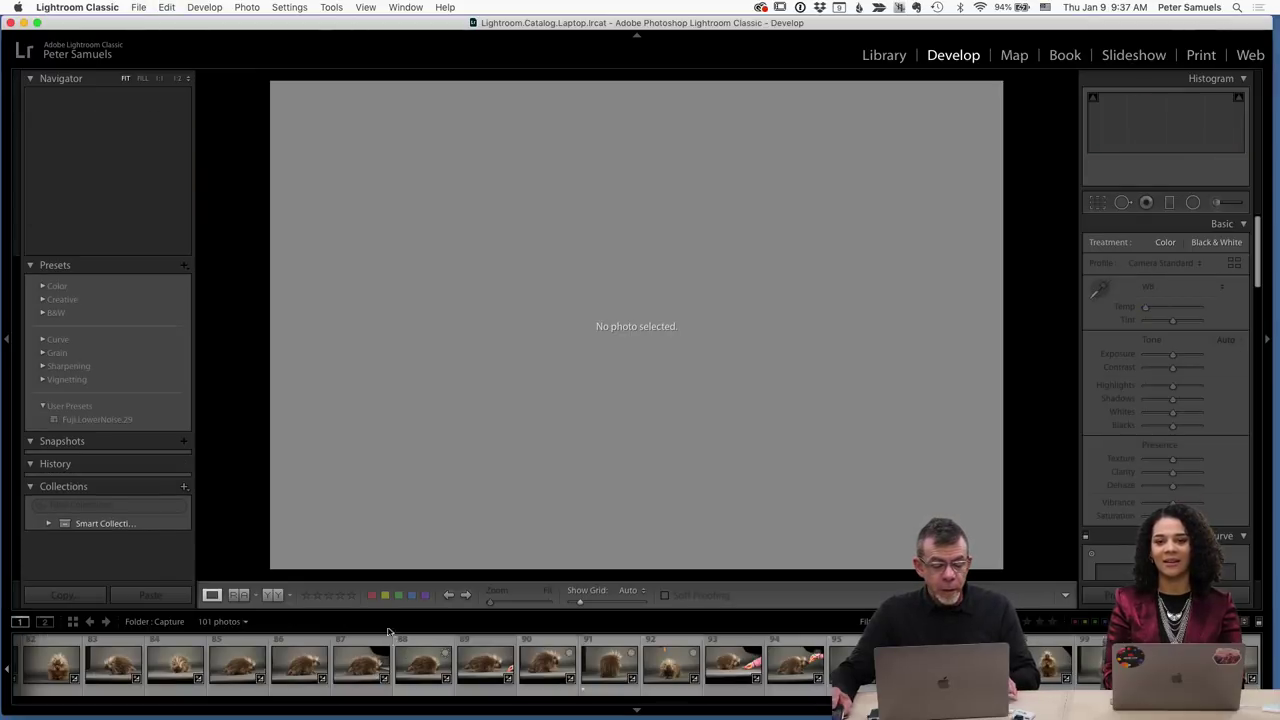
left_click(175, 668)
left_click(113, 665)
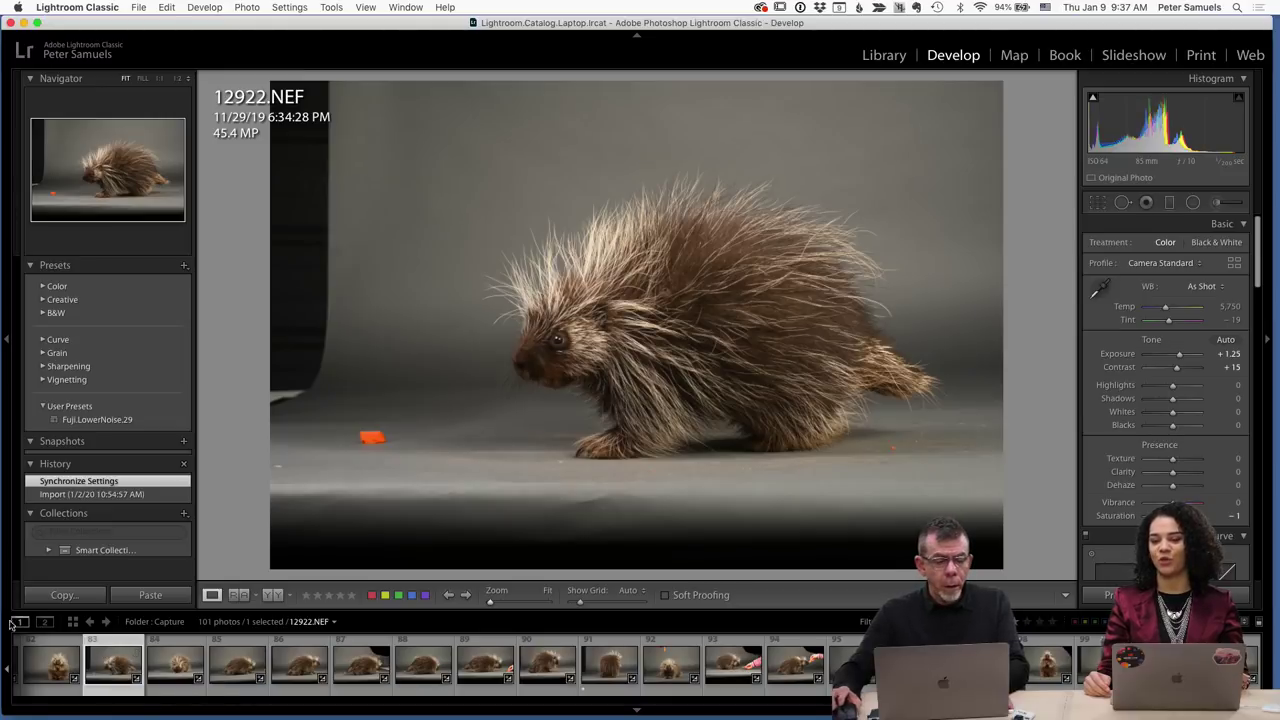
key("super+Tab")
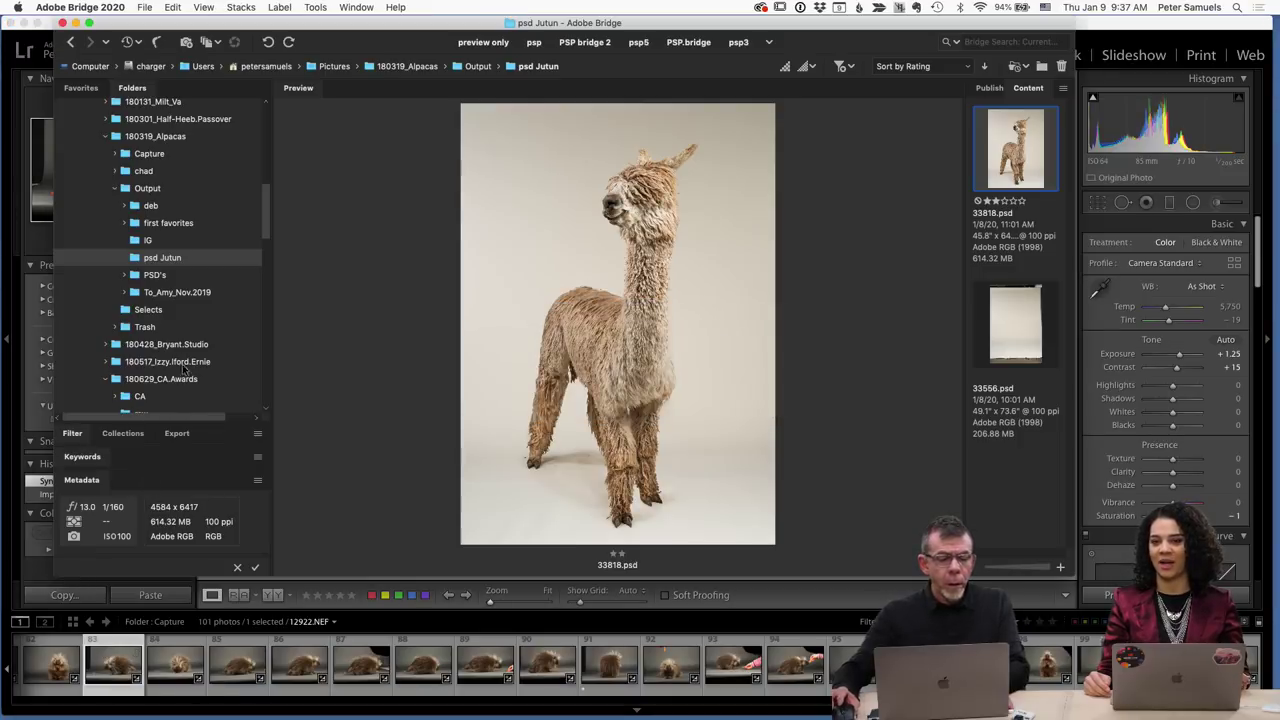
Expand the 191202 shoot folder in Bridge's Folders panel.
scroll(103, 347, "down", 2)
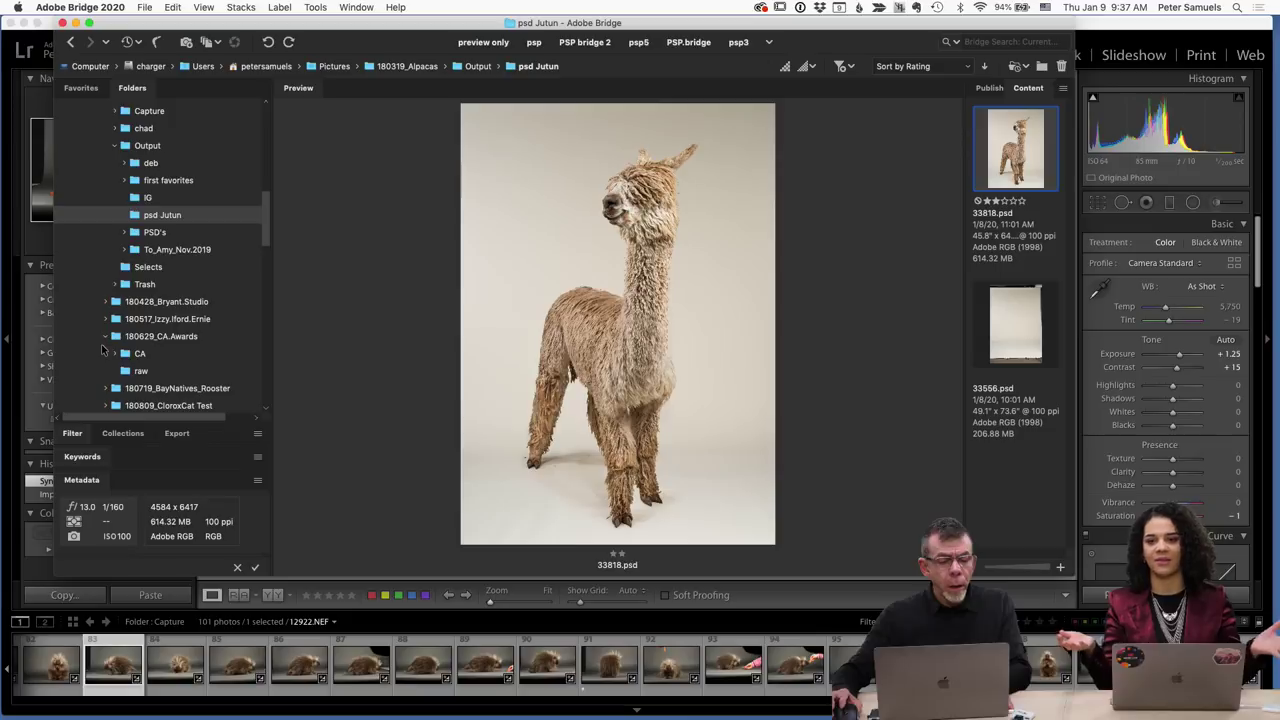
scroll(101, 348, "up", 4)
scroll(101, 346, "down", 5)
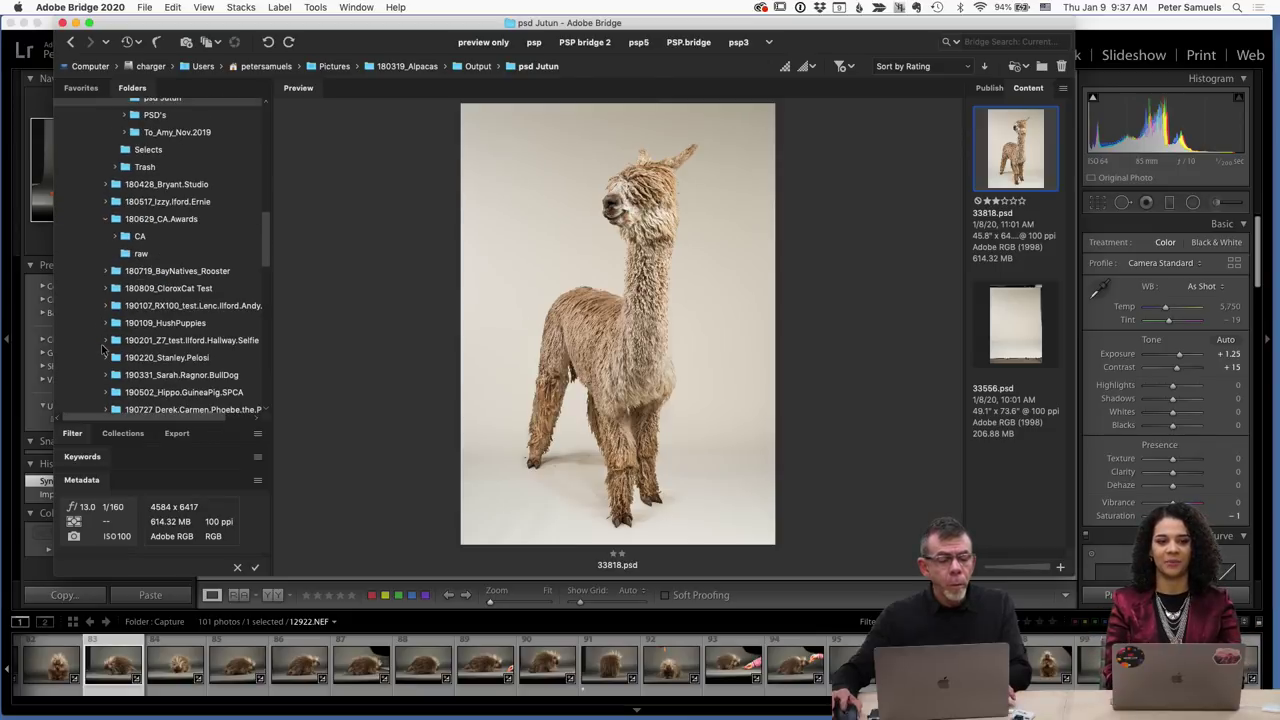
scroll(101, 347, "down", 3)
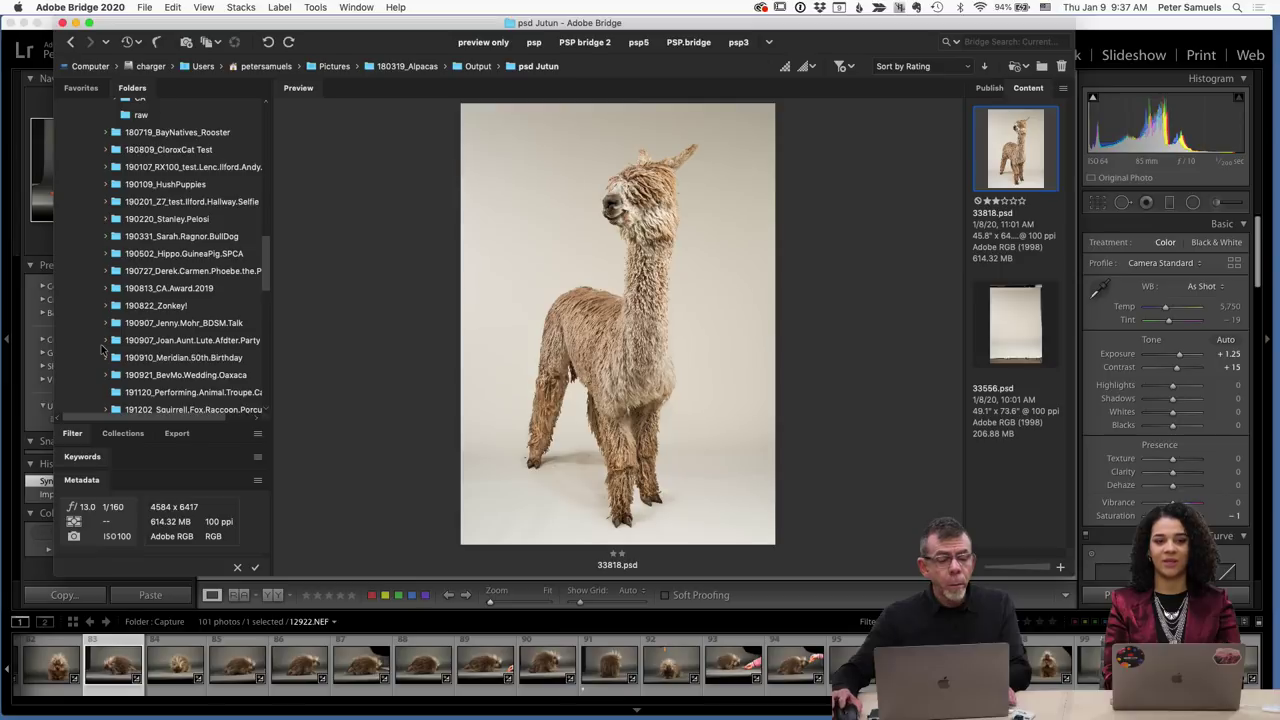
scroll(101, 347, "down", 2)
left_click(106, 337)
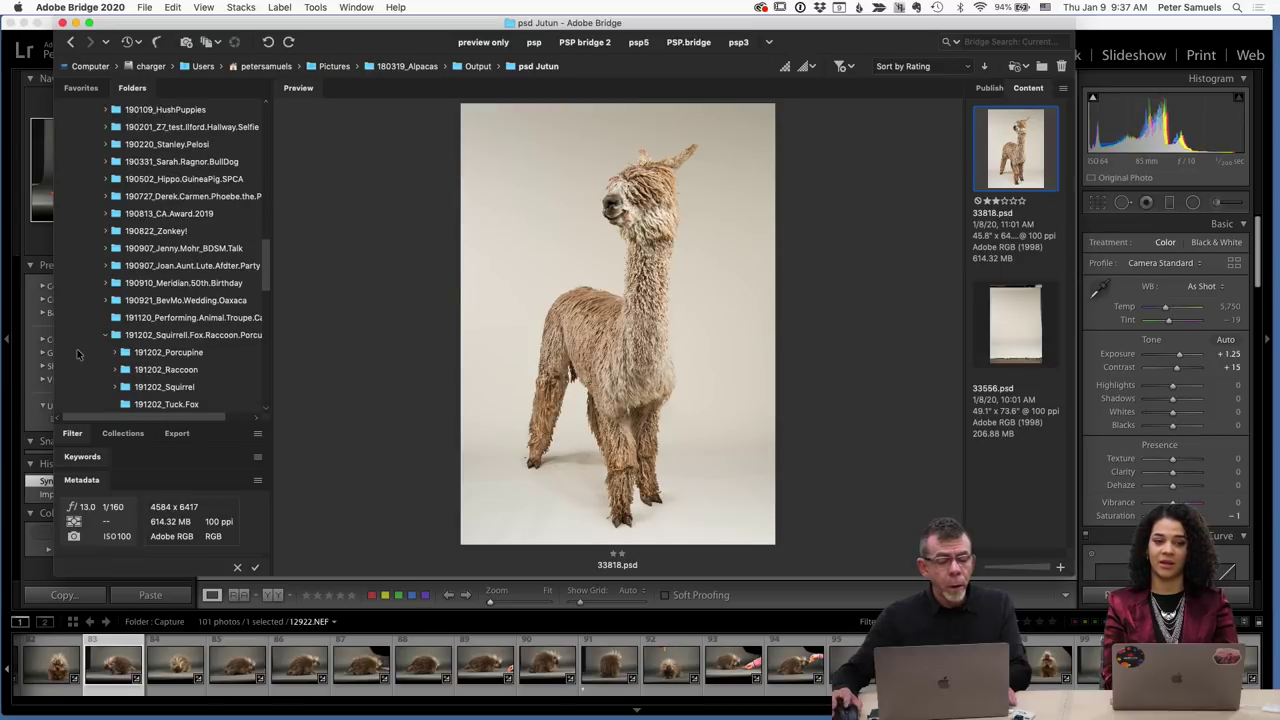
scroll(104, 360, "down", 2)
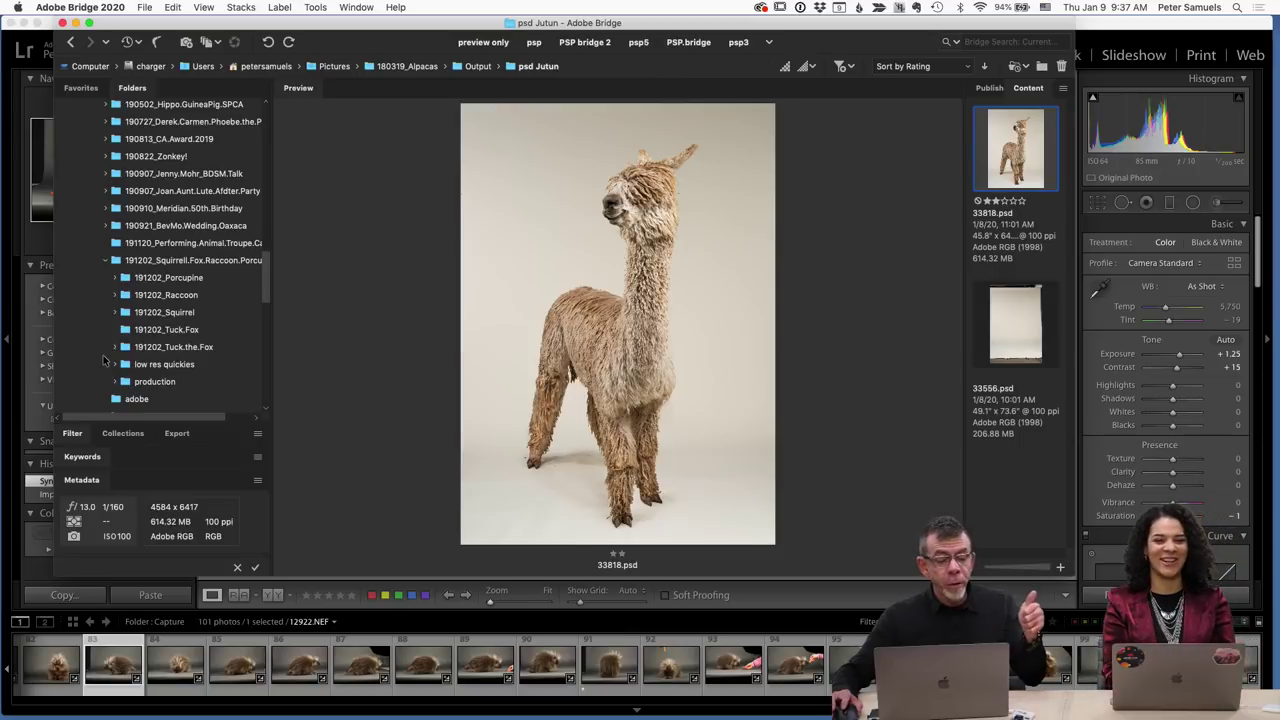
scroll(103, 355, "down", 1)
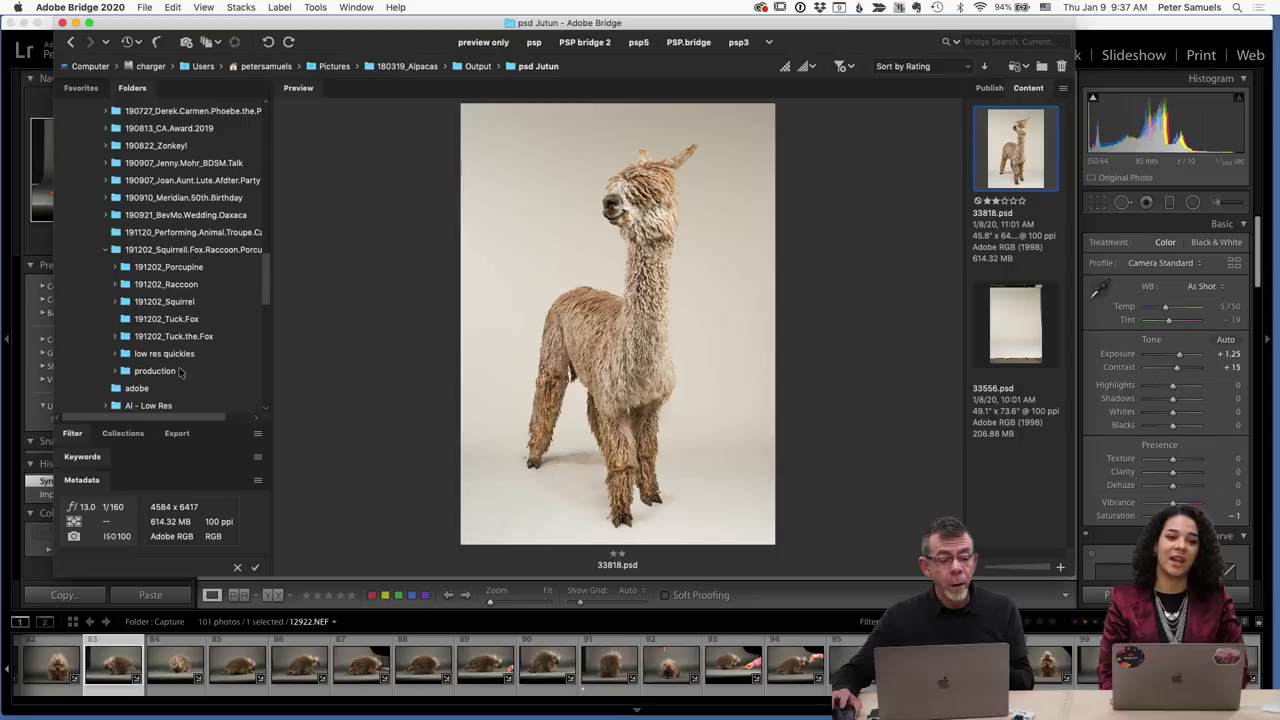
Open the raw subfolder inside production, browse its files, and return to Lightroom Classic.
left_click(114, 371)
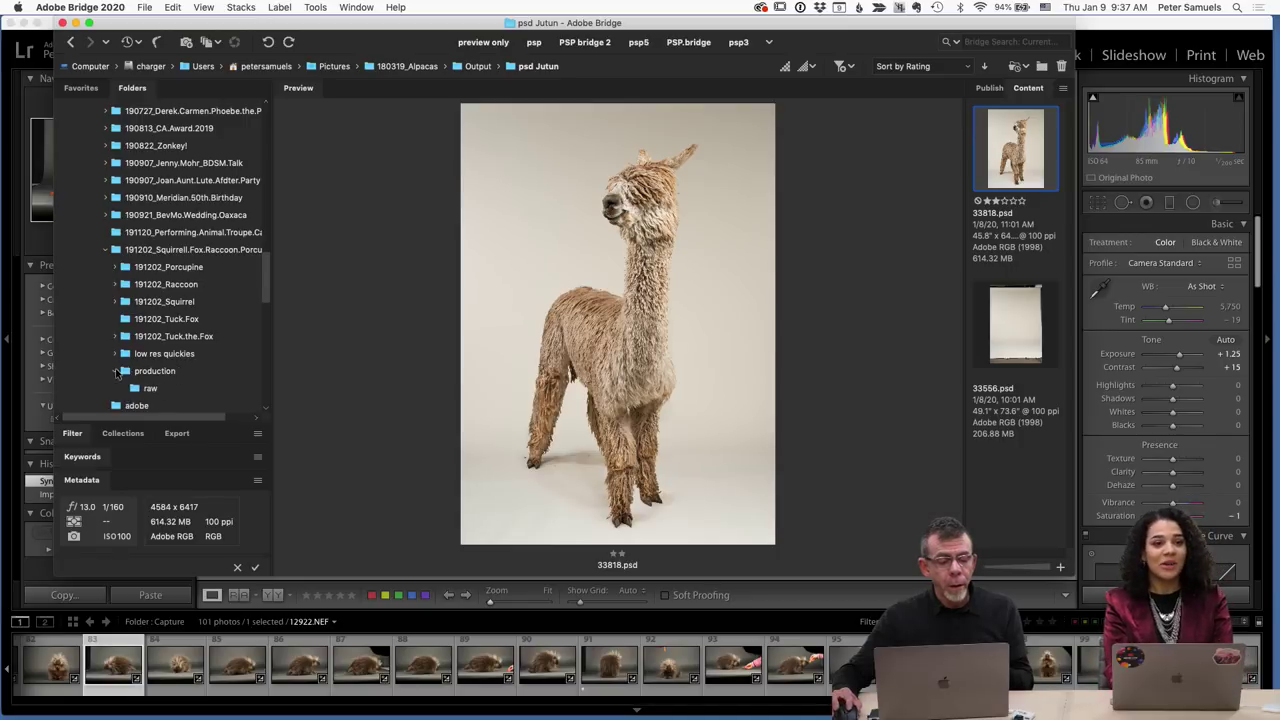
left_click(149, 389)
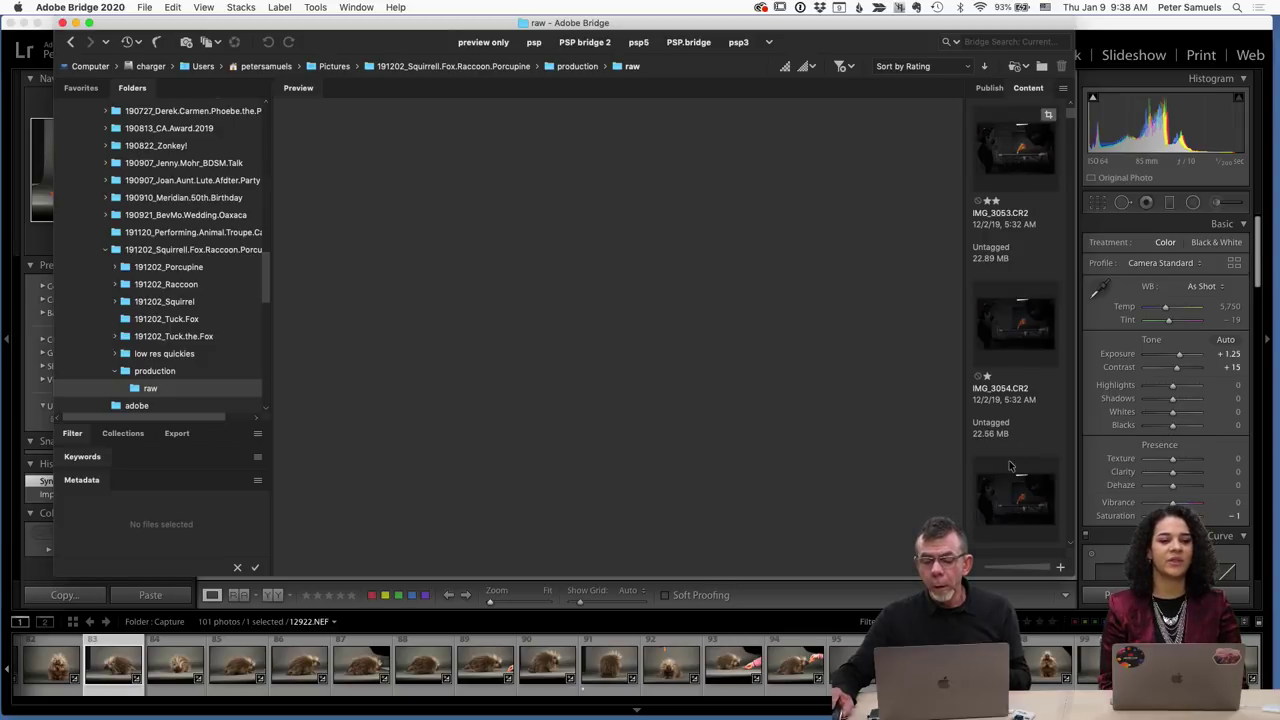
scroll(1012, 468, "down", 5)
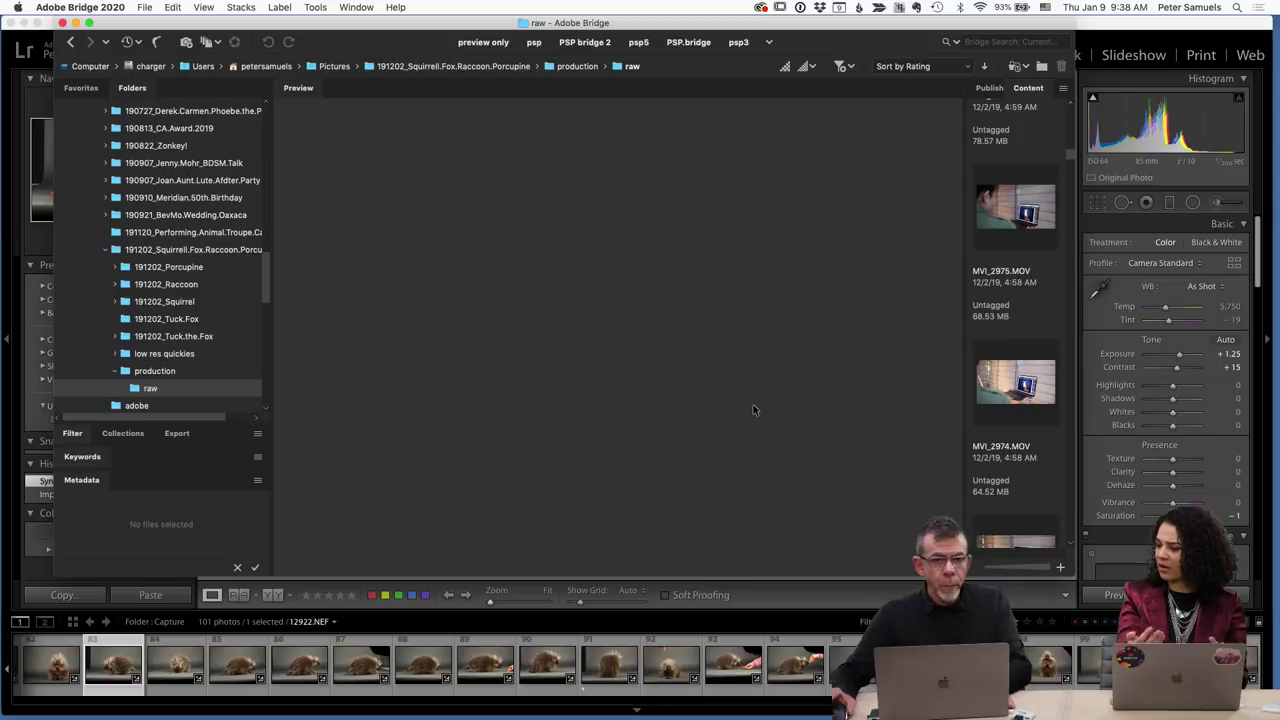
key("super+Tab")
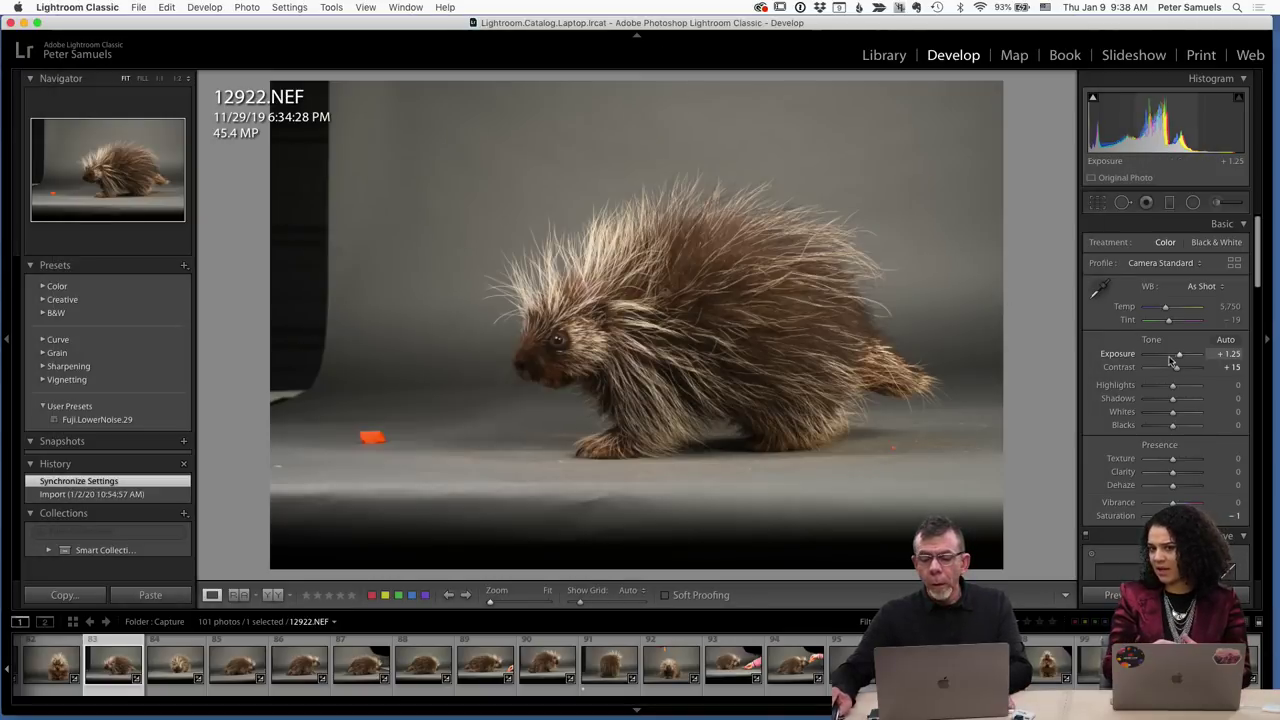
Lower 12922.NEF's Exposure to +1.05, then bring Adobe Bridge forward.
left_click_drag(1179, 357, 1177, 357)
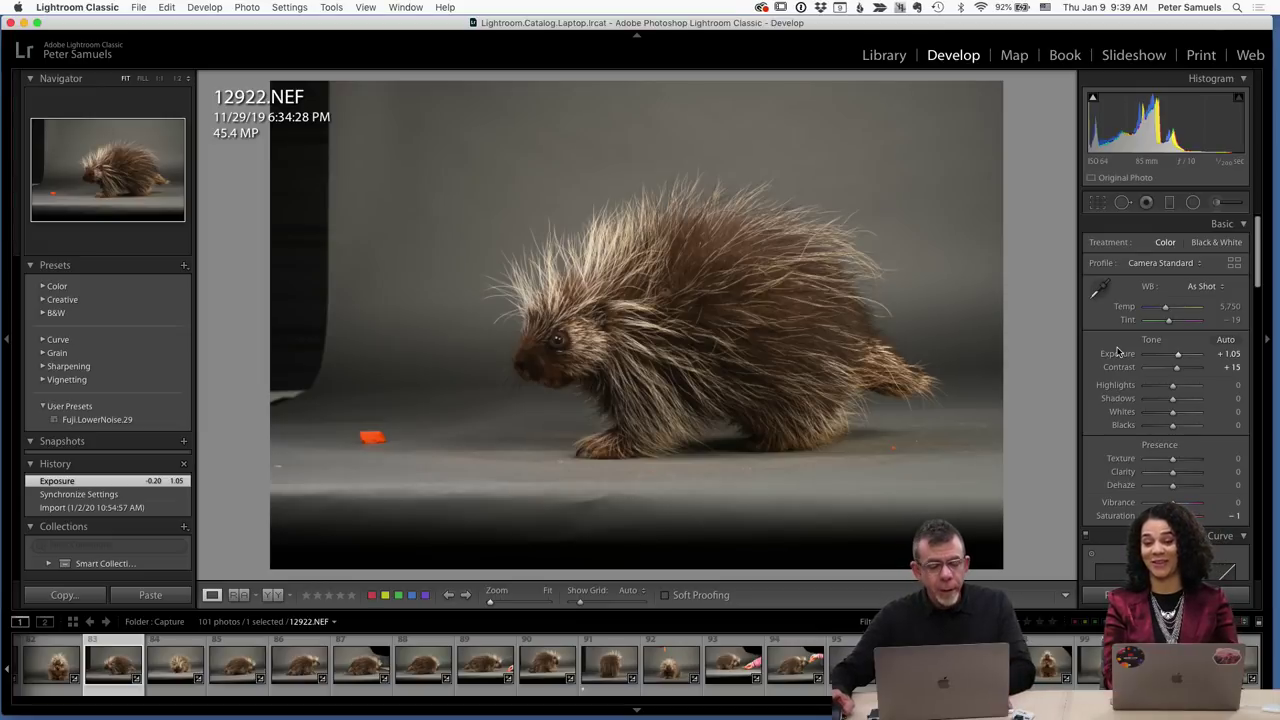
key("super+Tab")
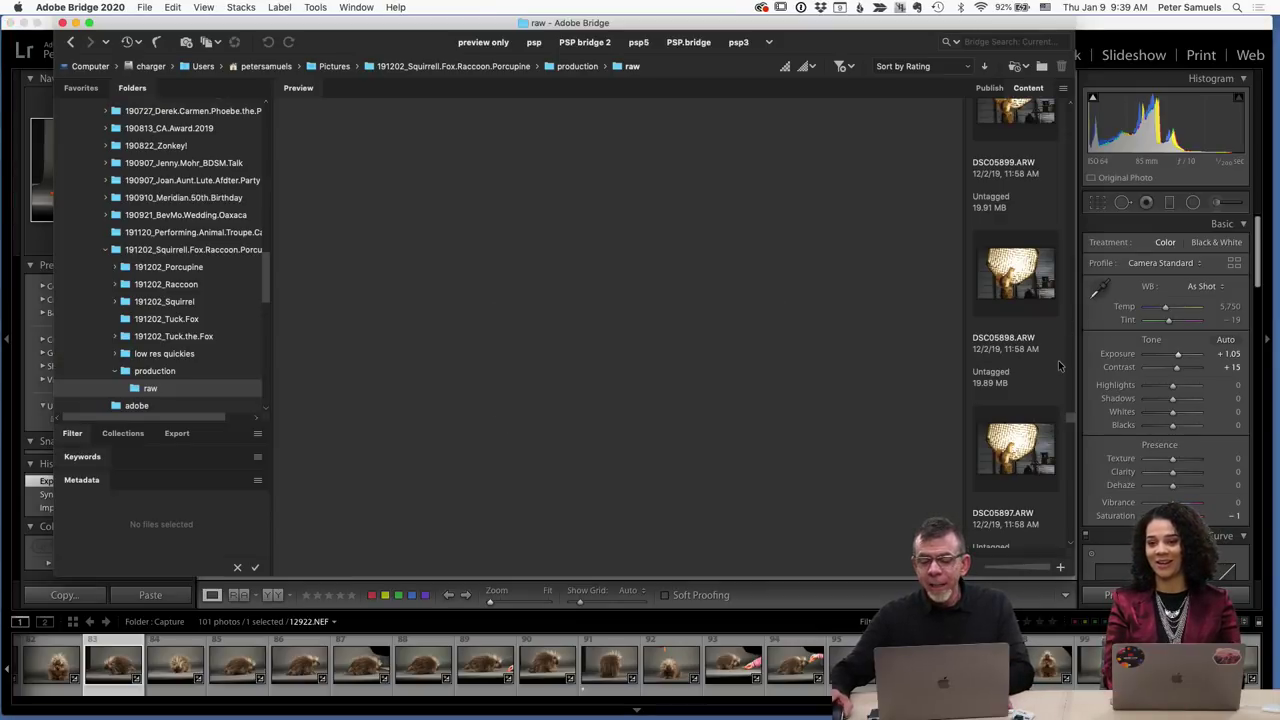
scroll(1053, 370, "down", 10)
scroll(1053, 370, "down", 15)
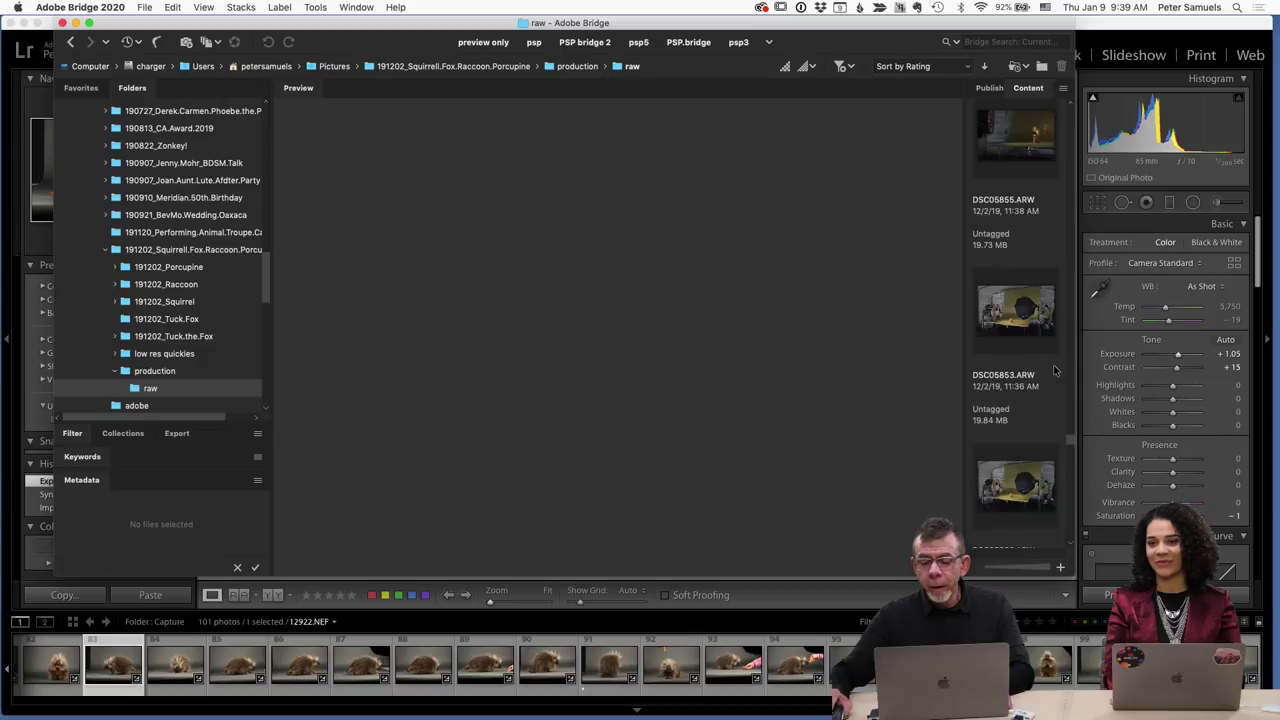
scroll(1049, 381, "down", 5)
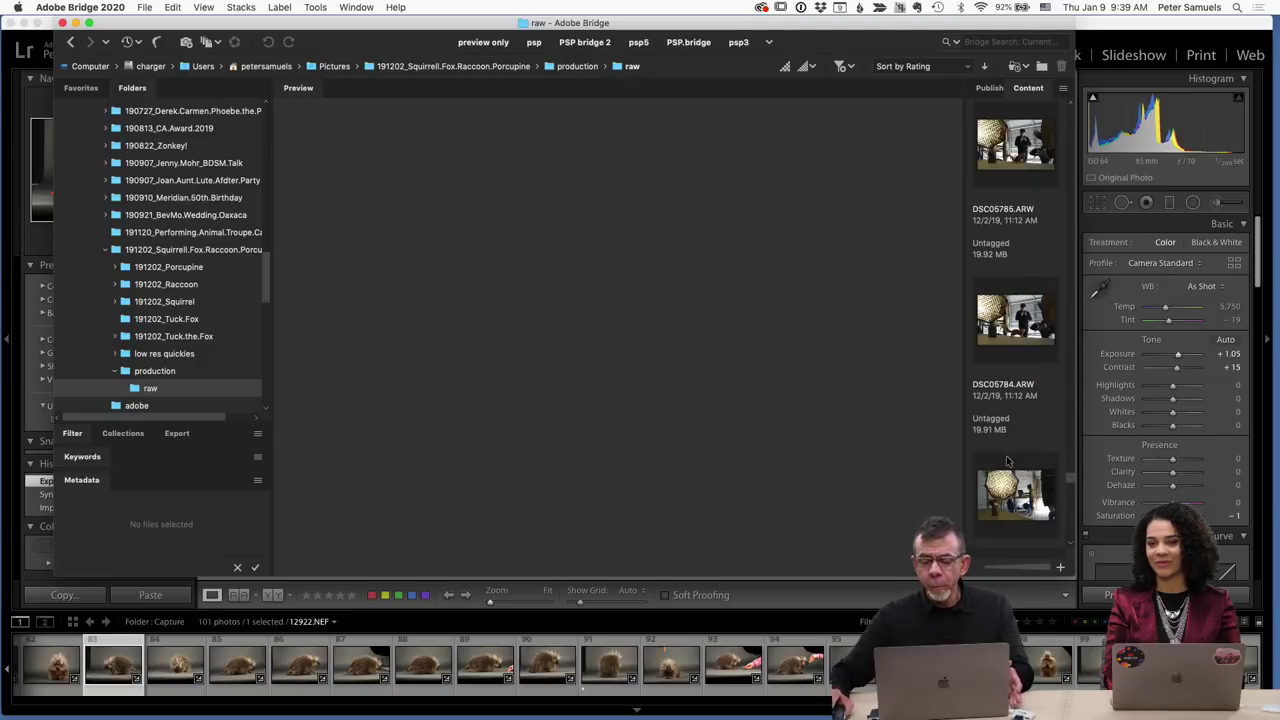
scroll(1008, 463, "down", 20)
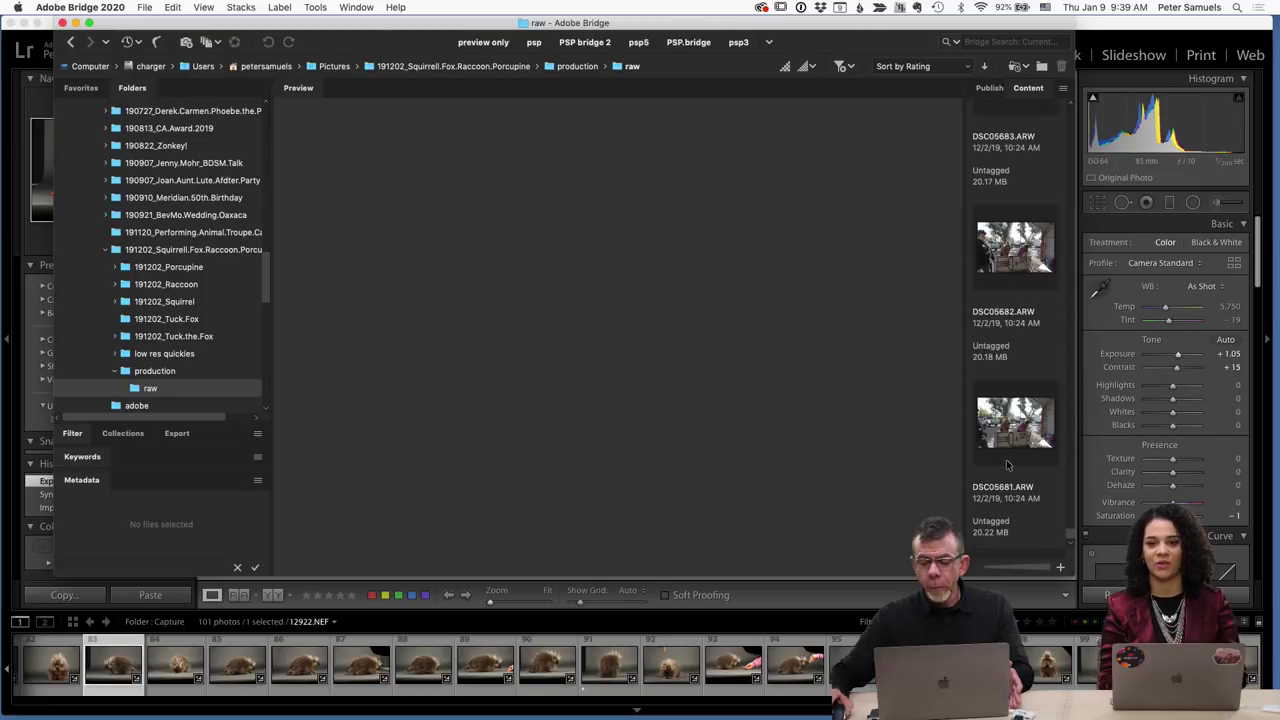
scroll(1008, 463, "down", 5)
scroll(1008, 463, "up", 3)
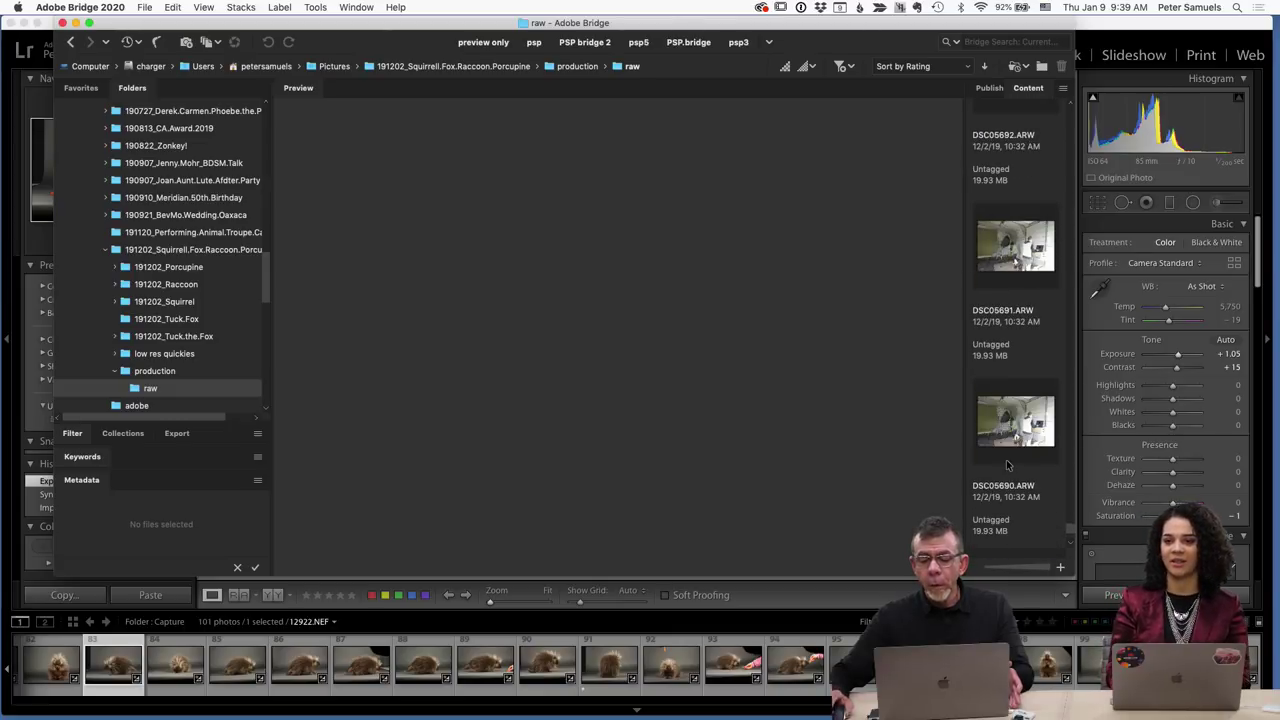
Sort the raw folder's files By Date Created and scroll through the results.
left_click(968, 66)
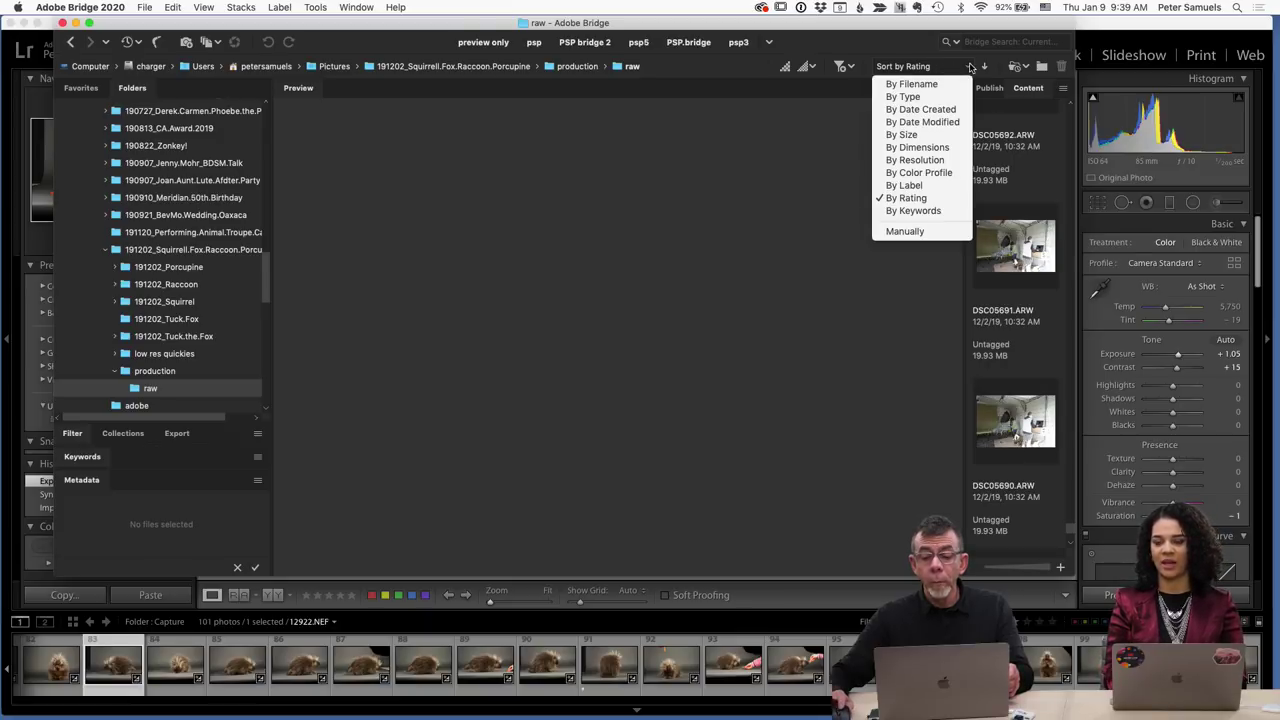
left_click(940, 111)
scroll(1006, 371, "down", 5)
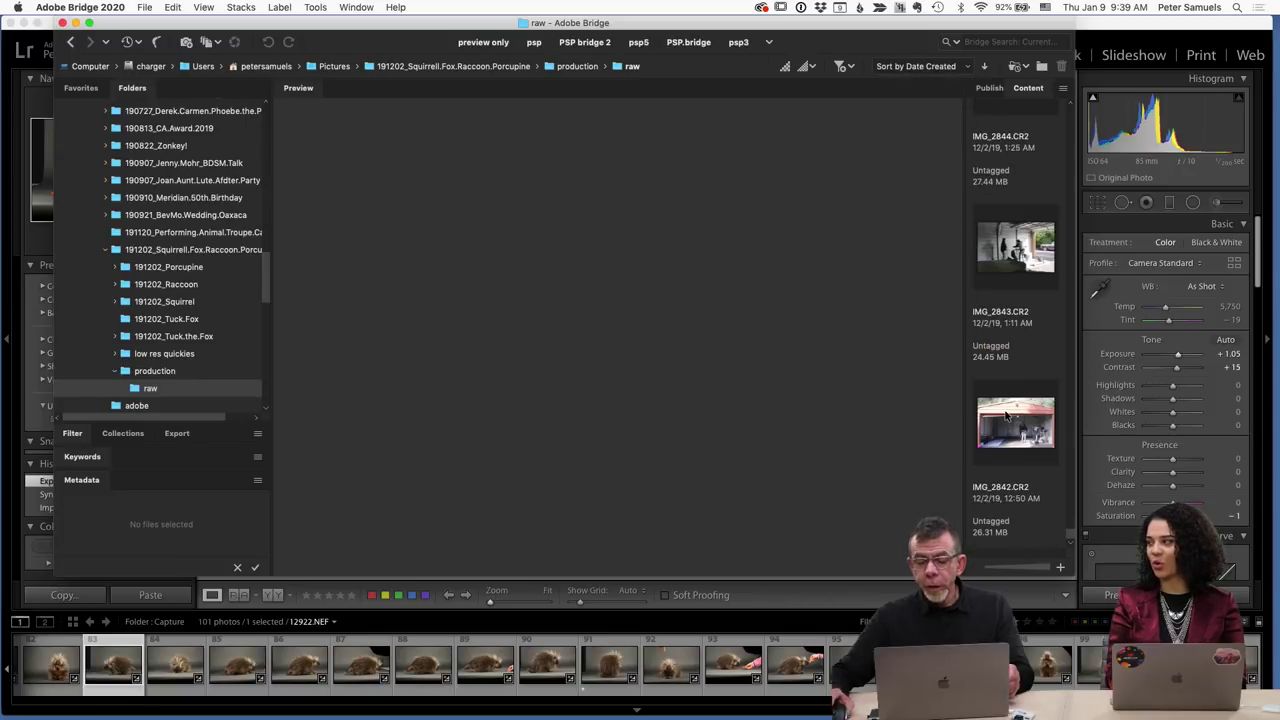
scroll(1015, 453, "up", 4)
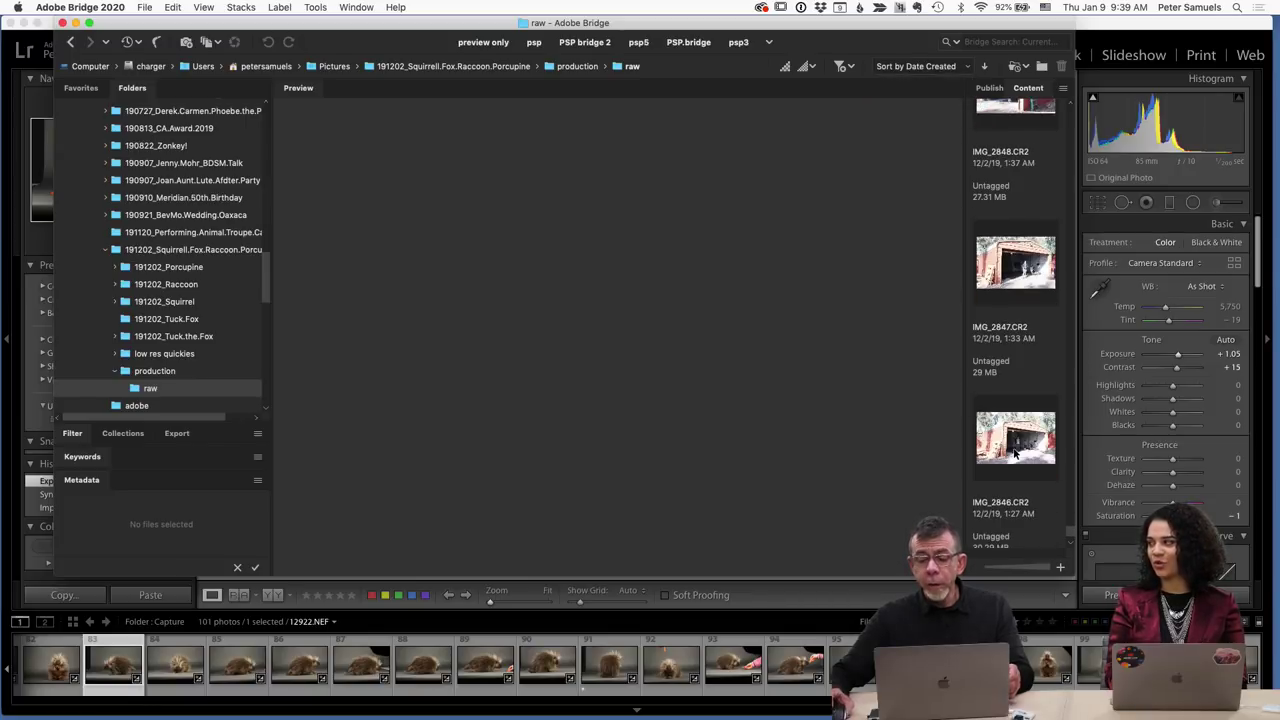
scroll(1015, 453, "up", 3)
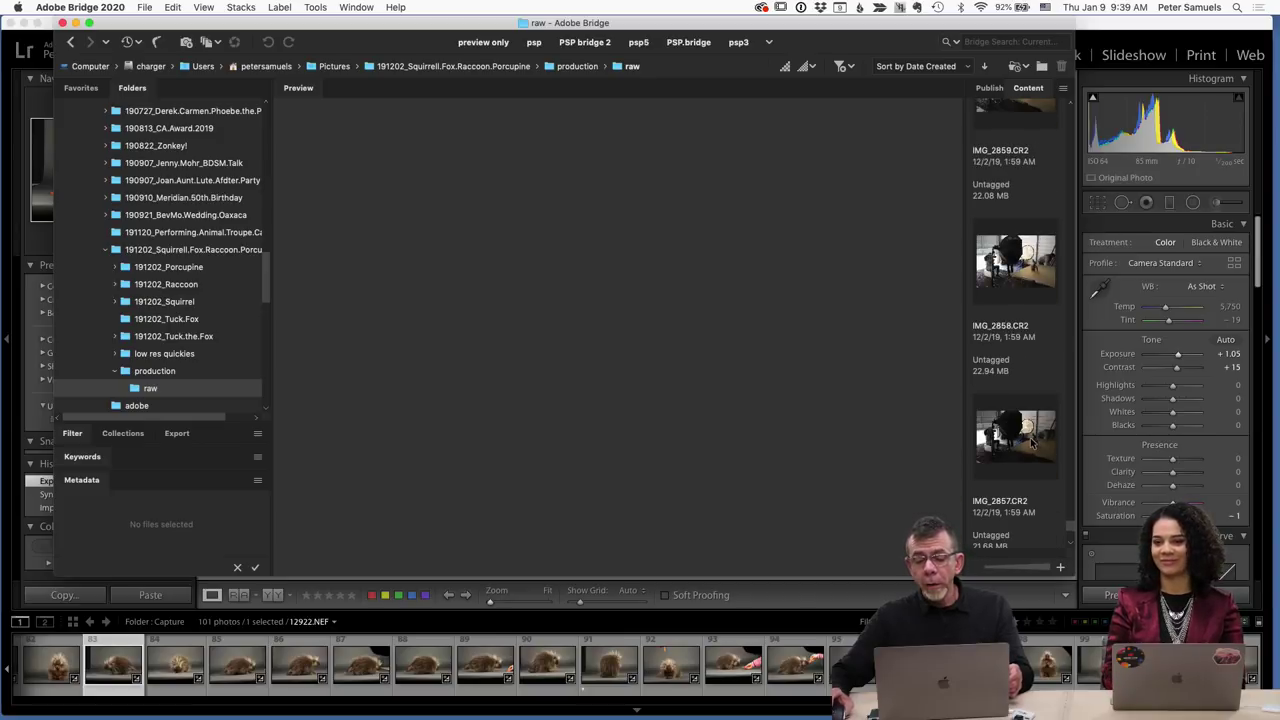
Preview IMG_2857.CR2 with its metadata.
left_click(1026, 450)
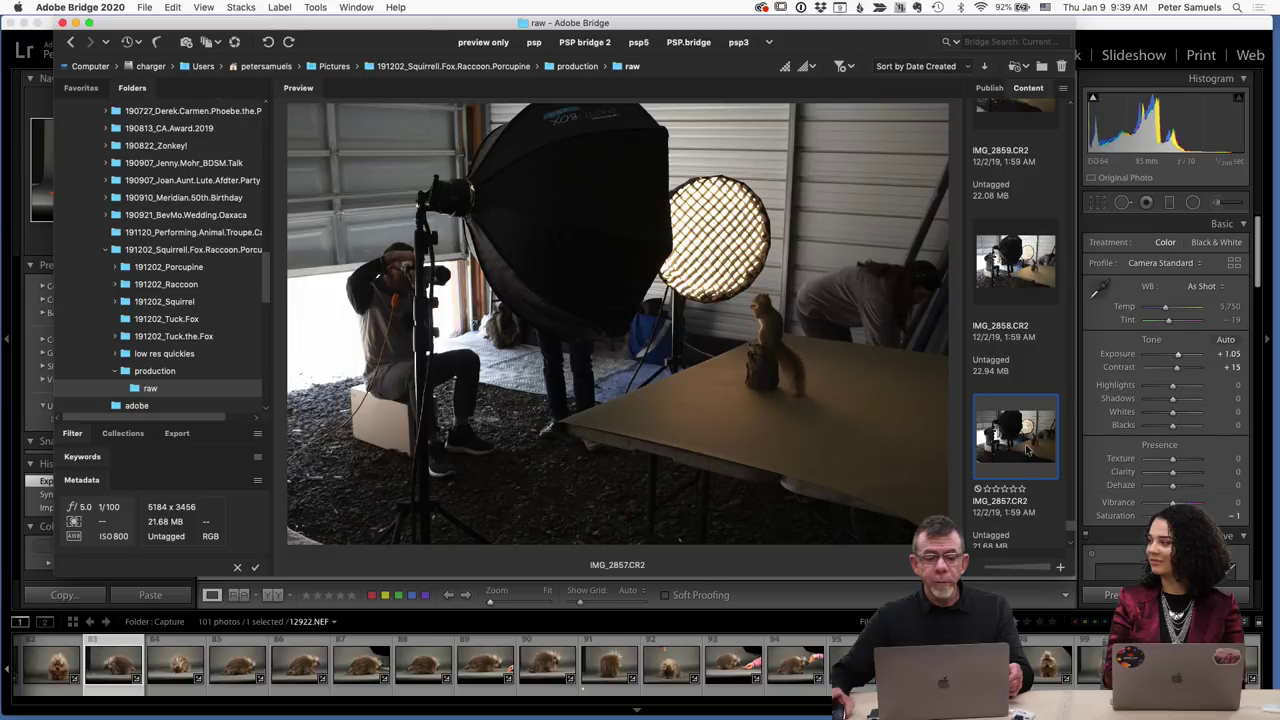
scroll(1026, 450, "up", 4)
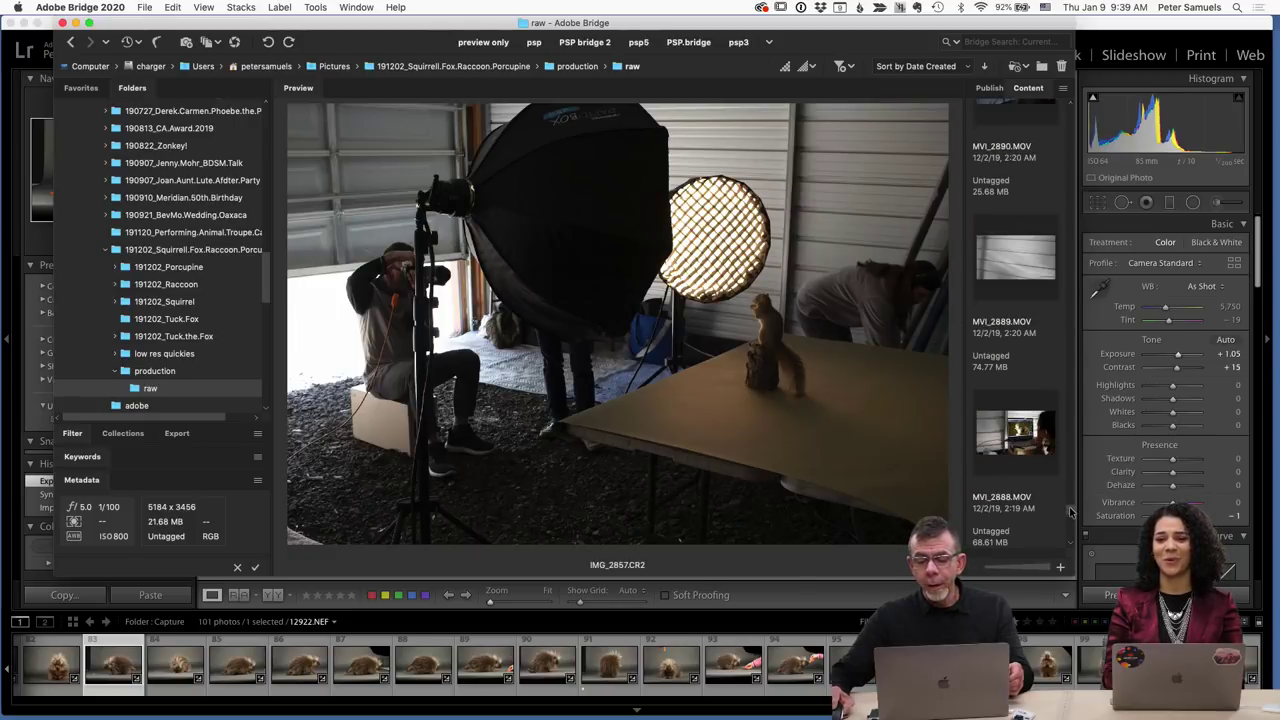
left_click_drag(1071, 512, 1110, 128)
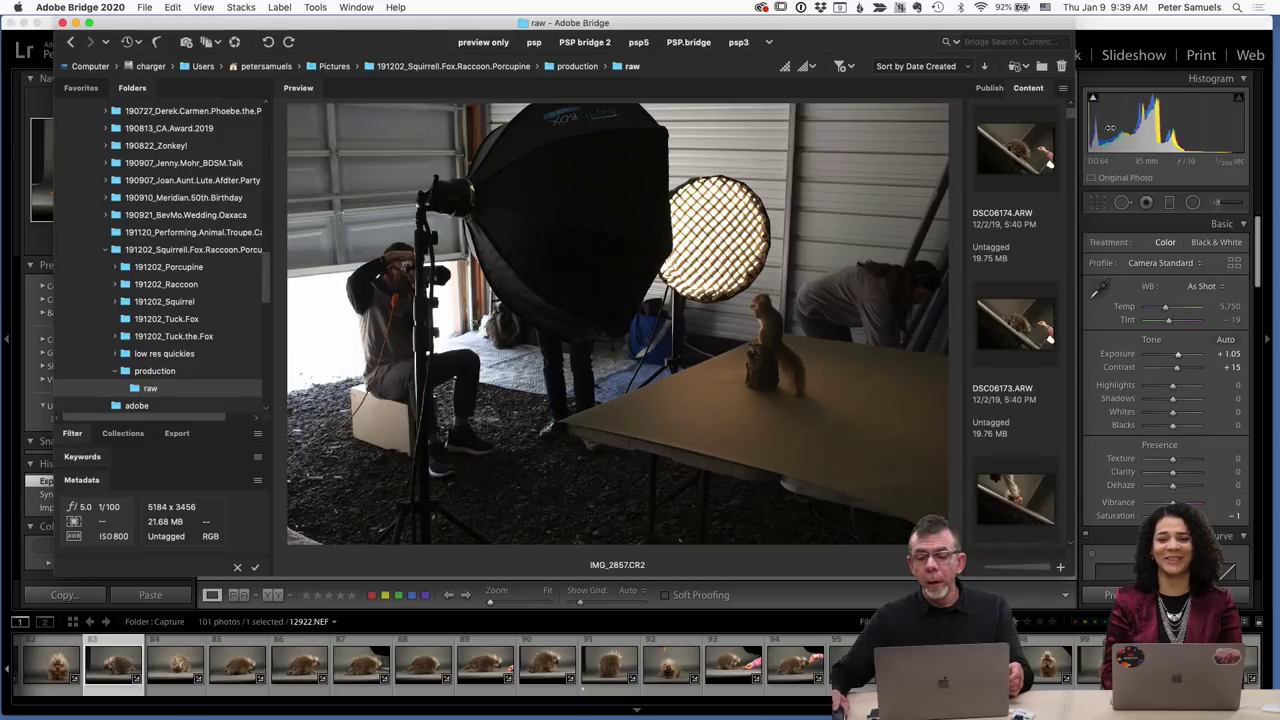
Scroll down to the DSC0615x files and preview DSC06157.ARW.
scroll(1027, 417, "down", 5)
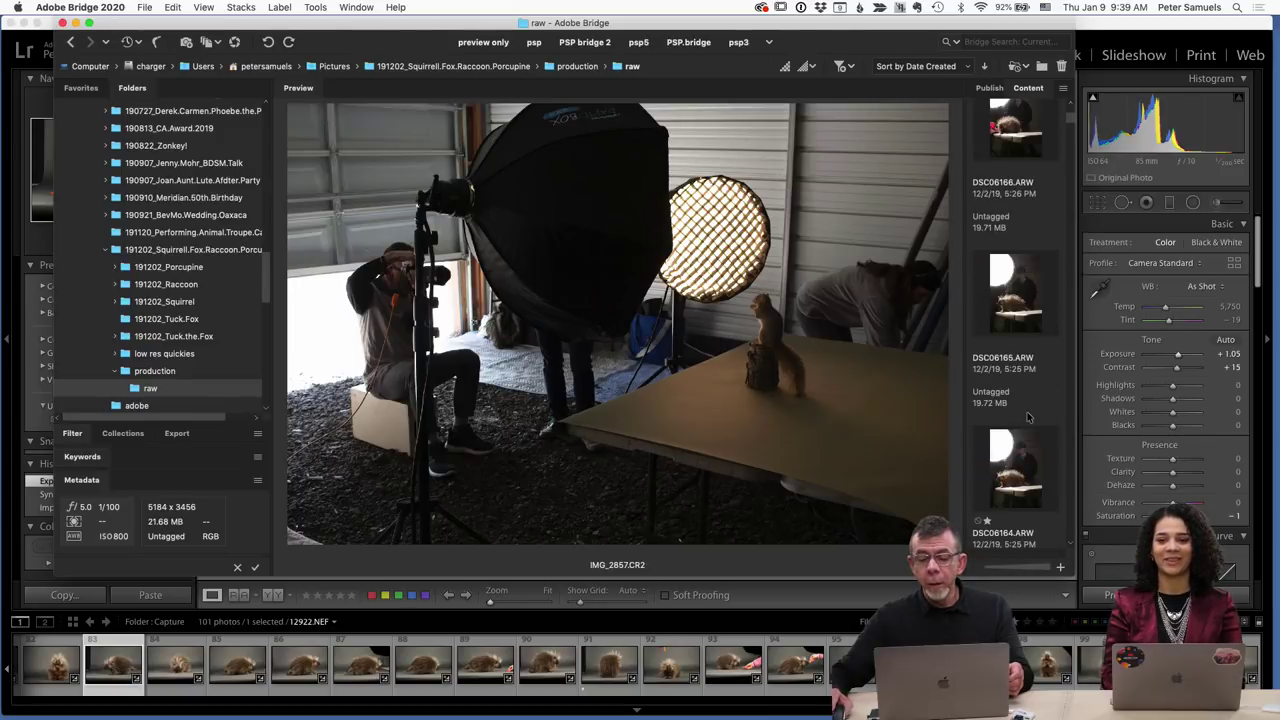
scroll(1027, 417, "up", 4)
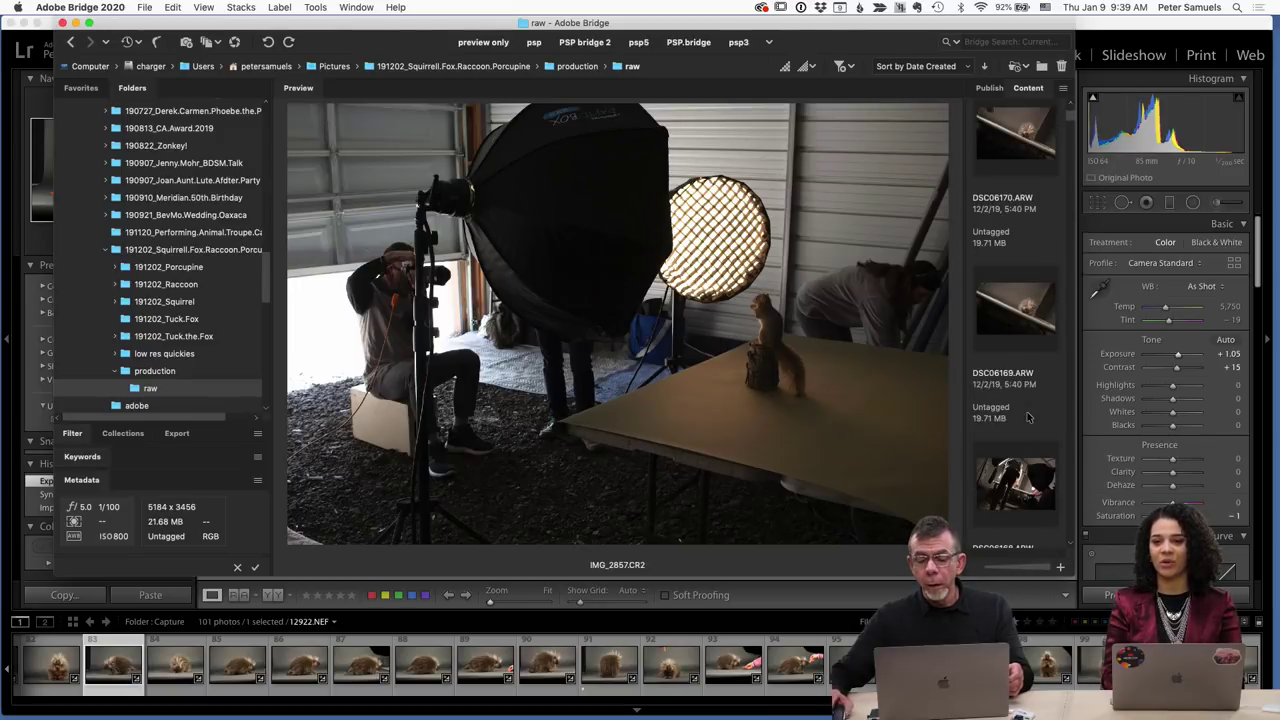
scroll(1027, 417, "down", 4)
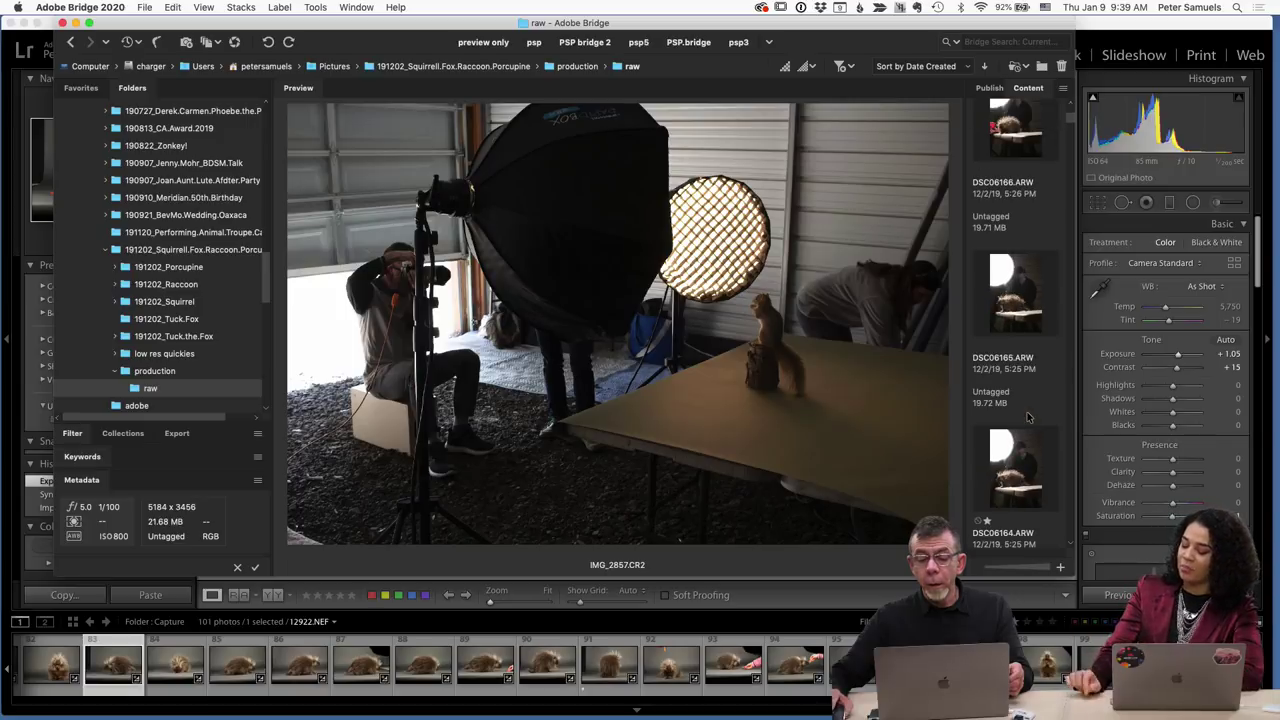
scroll(1027, 417, "down", 2)
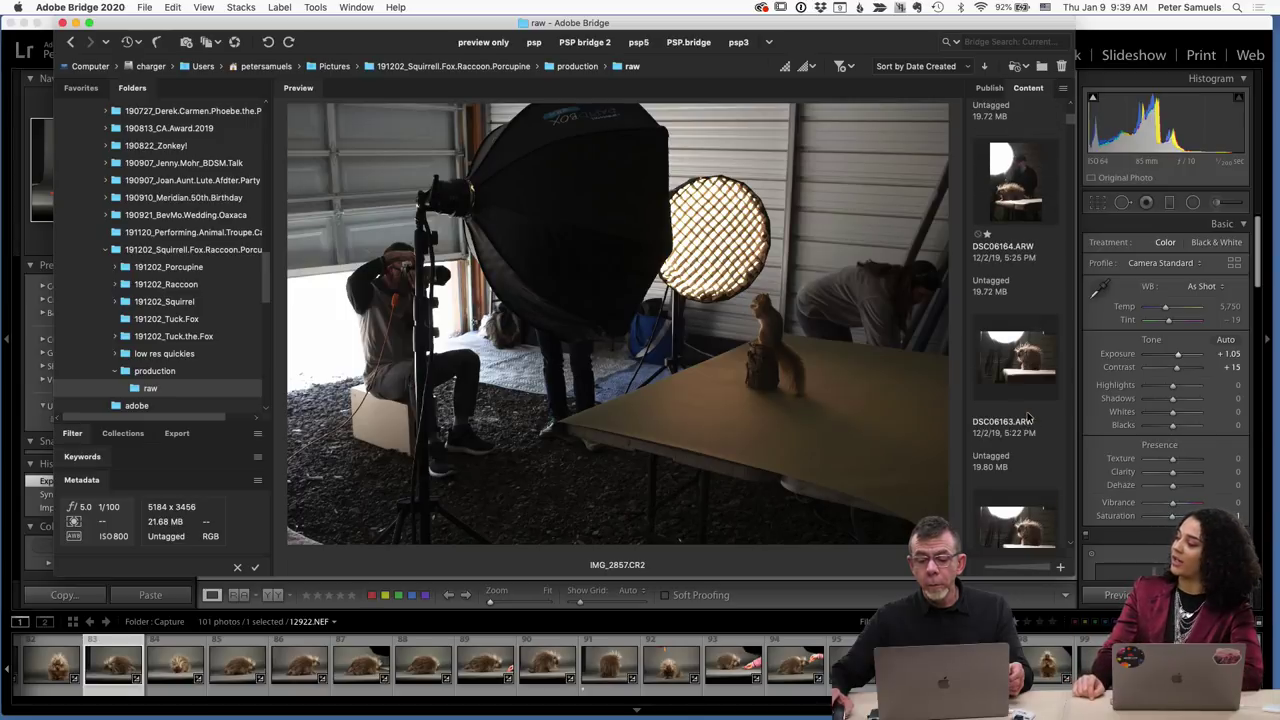
scroll(1027, 417, "down", 3)
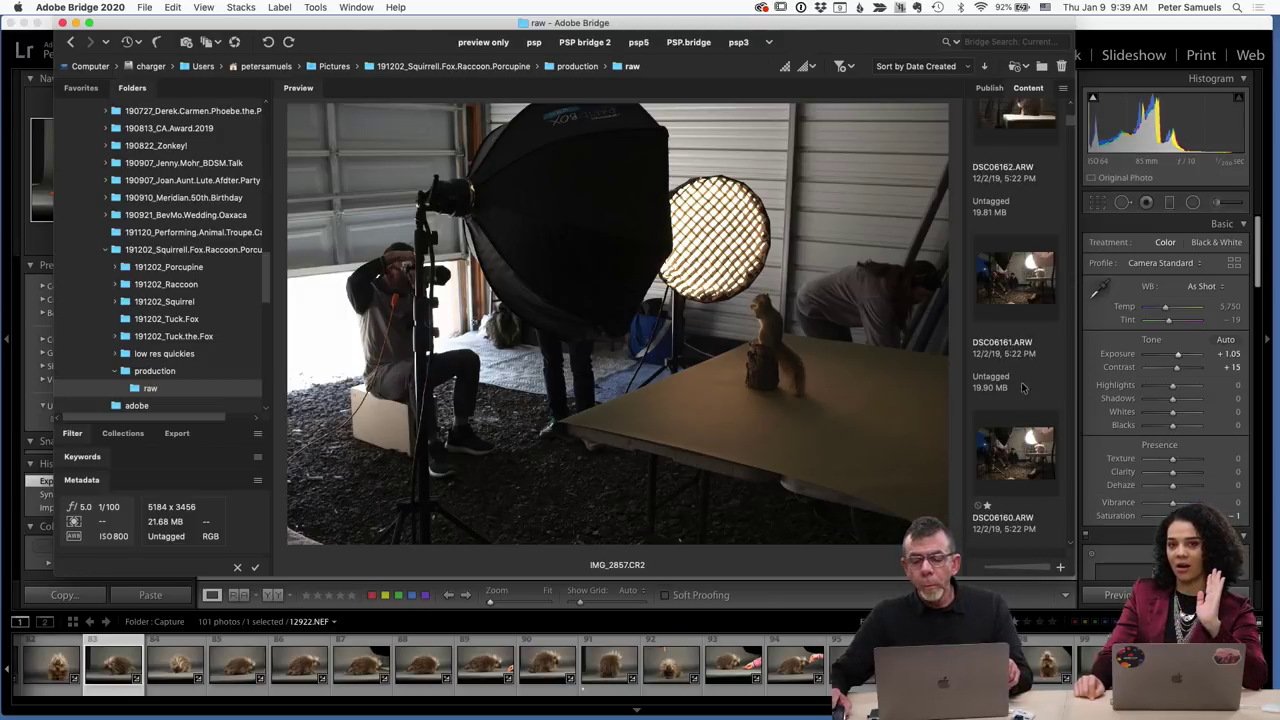
scroll(1014, 425, "down", 4)
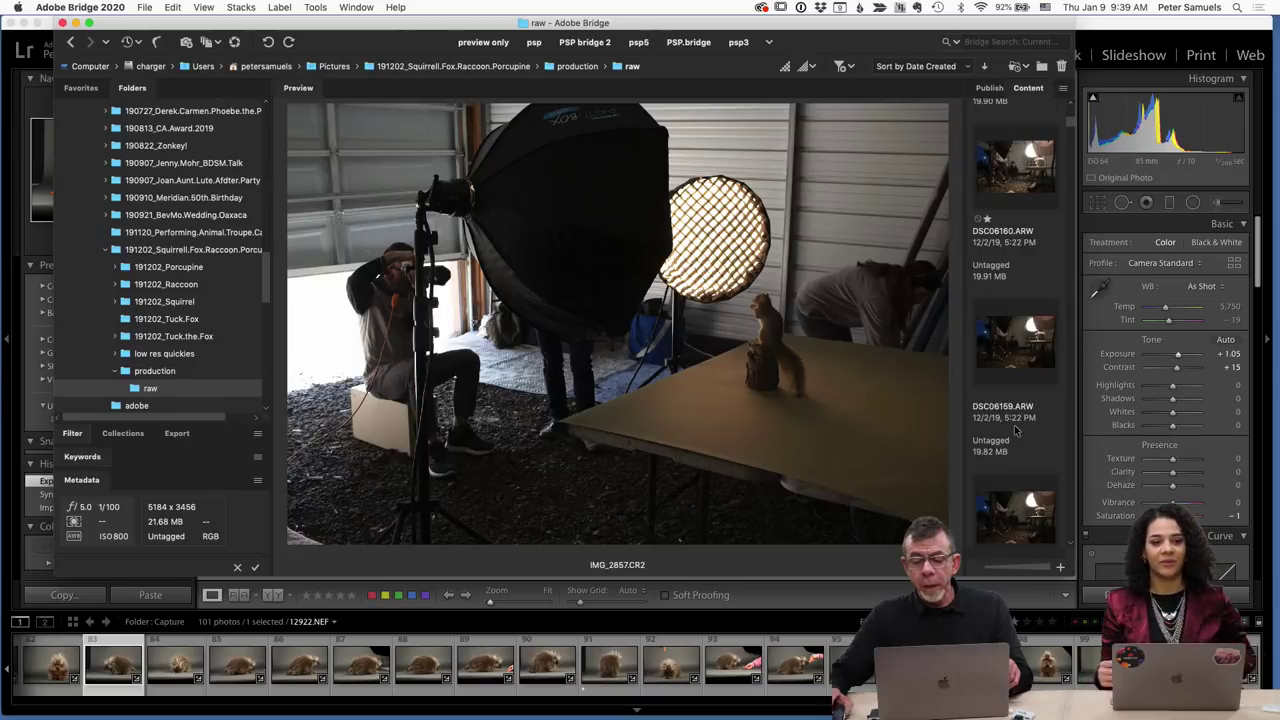
scroll(1014, 430, "down", 2)
left_click(1036, 394)
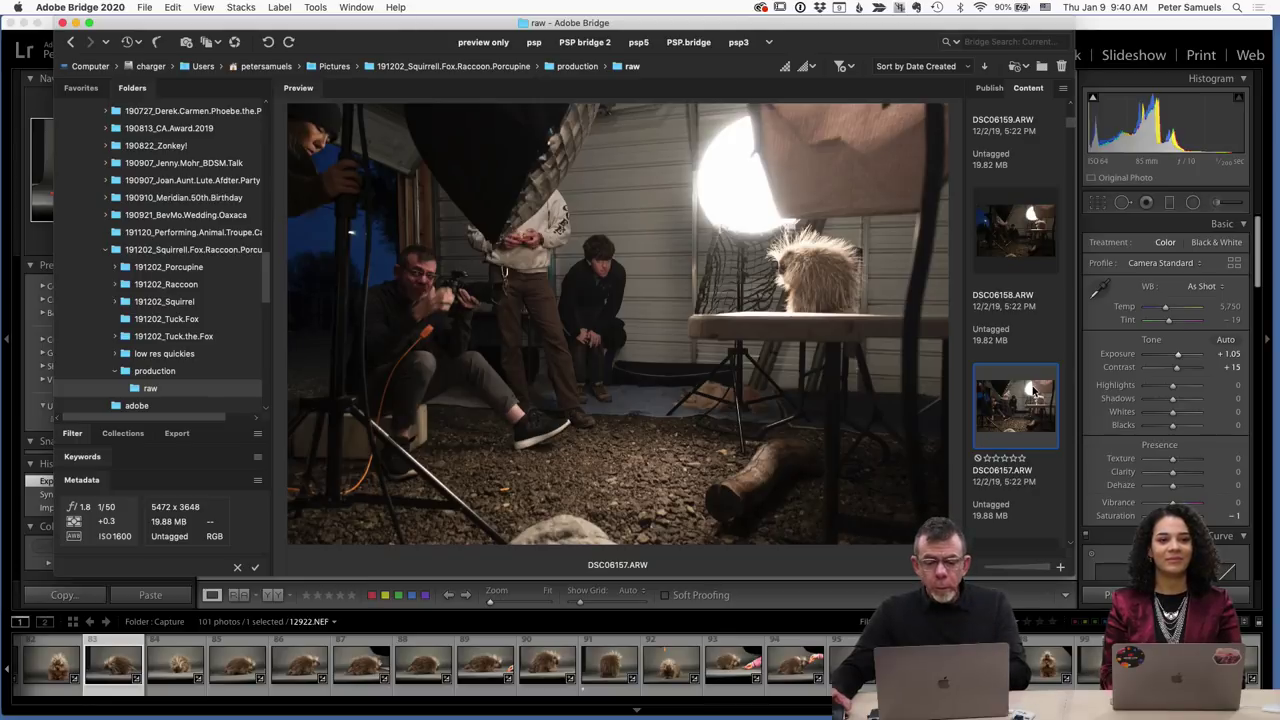
View DSC06157.ARW as a full-screen preview.
key("space")
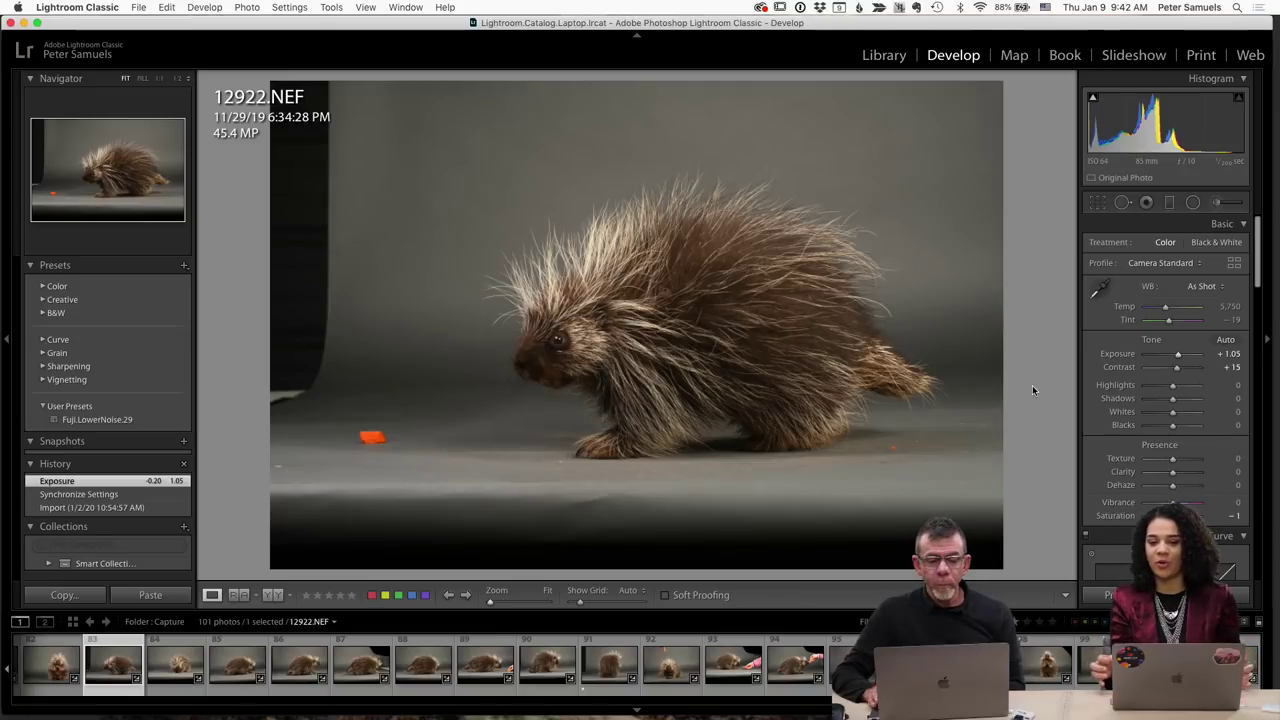
Step through the porcupine shoot from 12924.NEF onward to 12933.NEF, the porcupine offered a carrot.
key("Right")
key("Right")
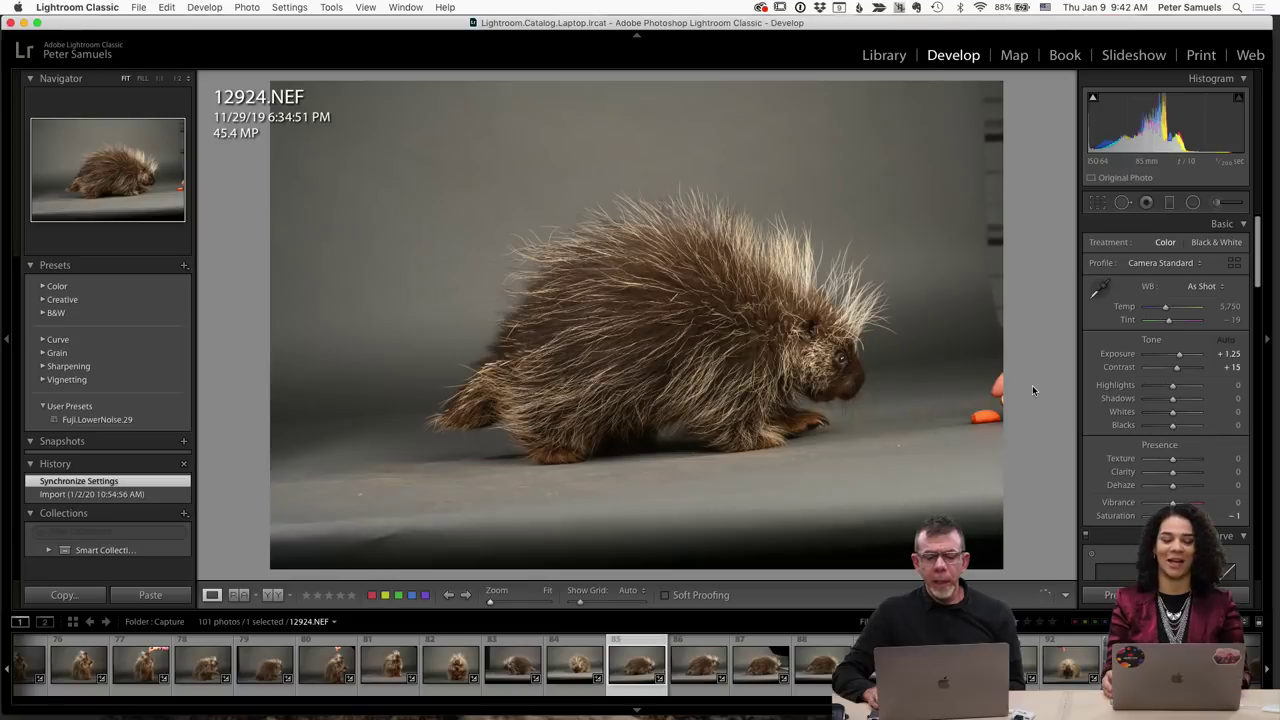
key("Right")
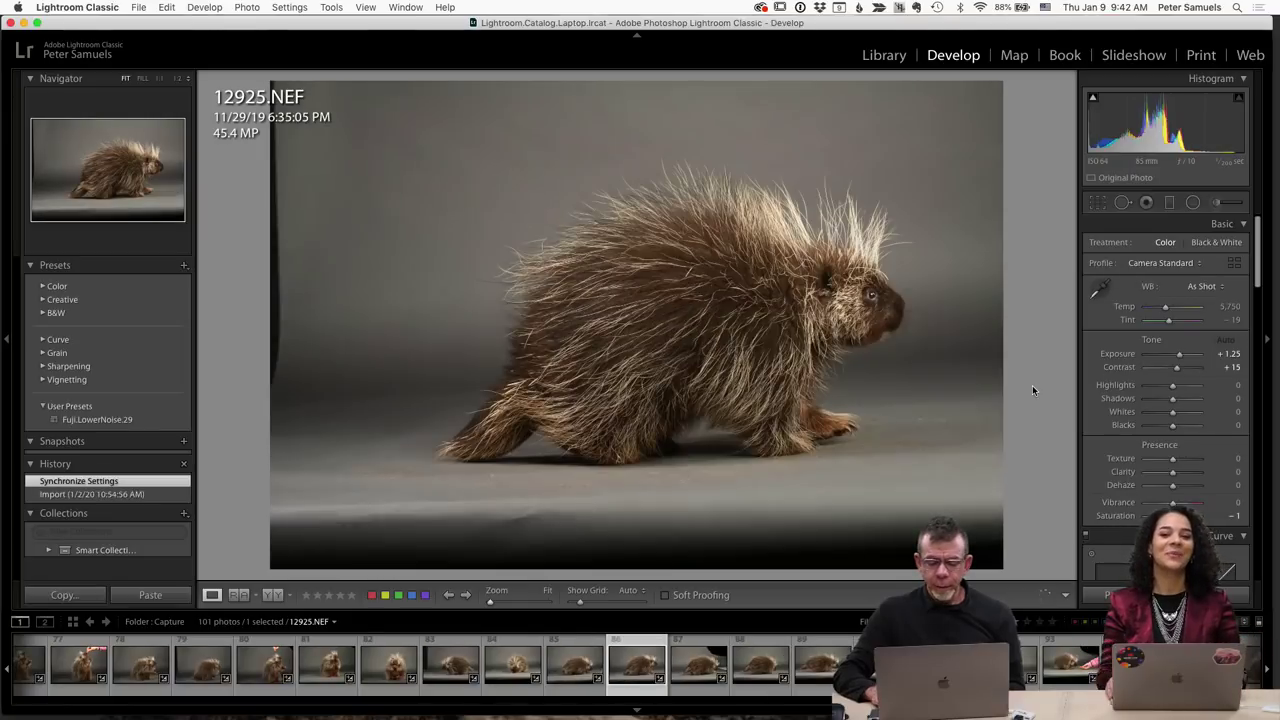
key("Left")
key("Right")
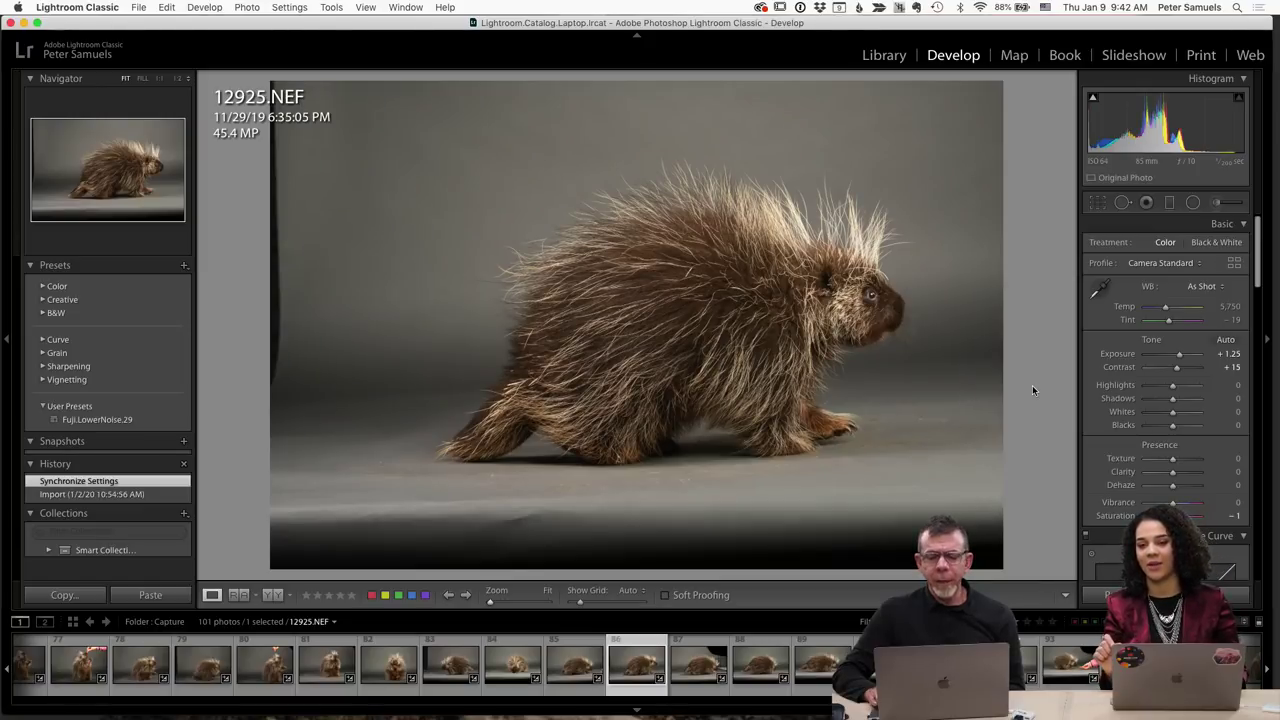
key("Right")
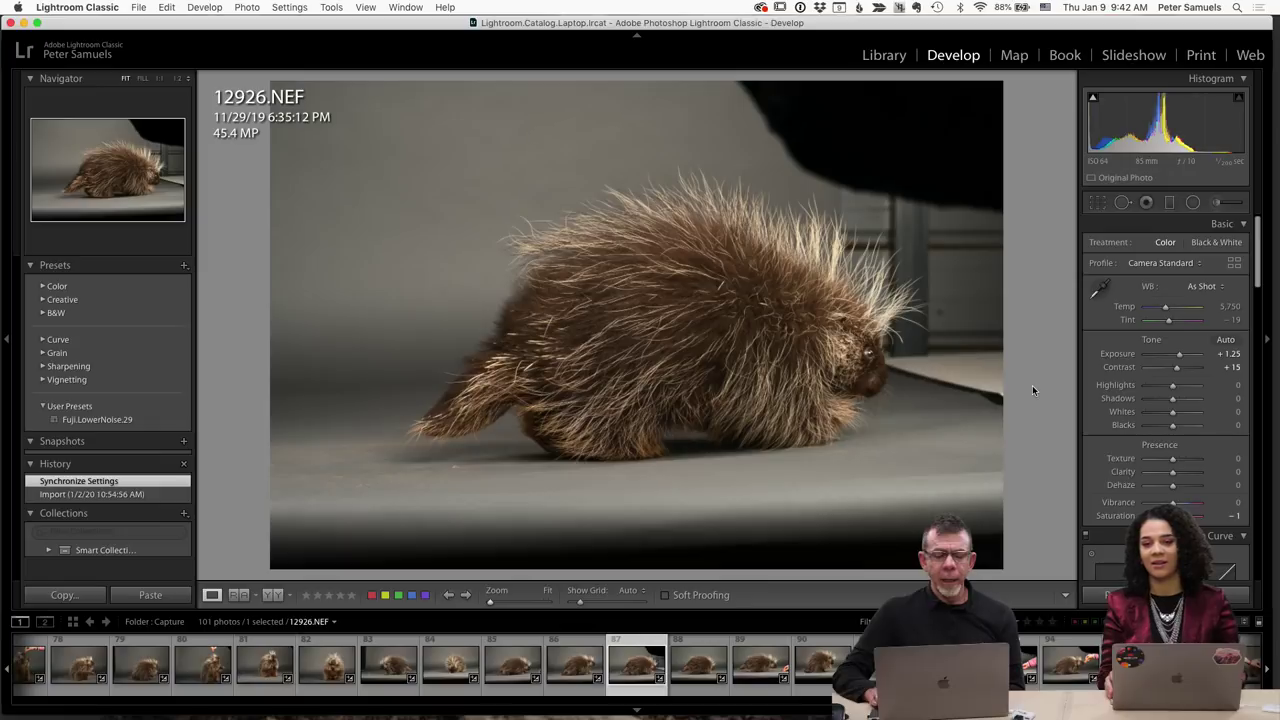
key("Right")
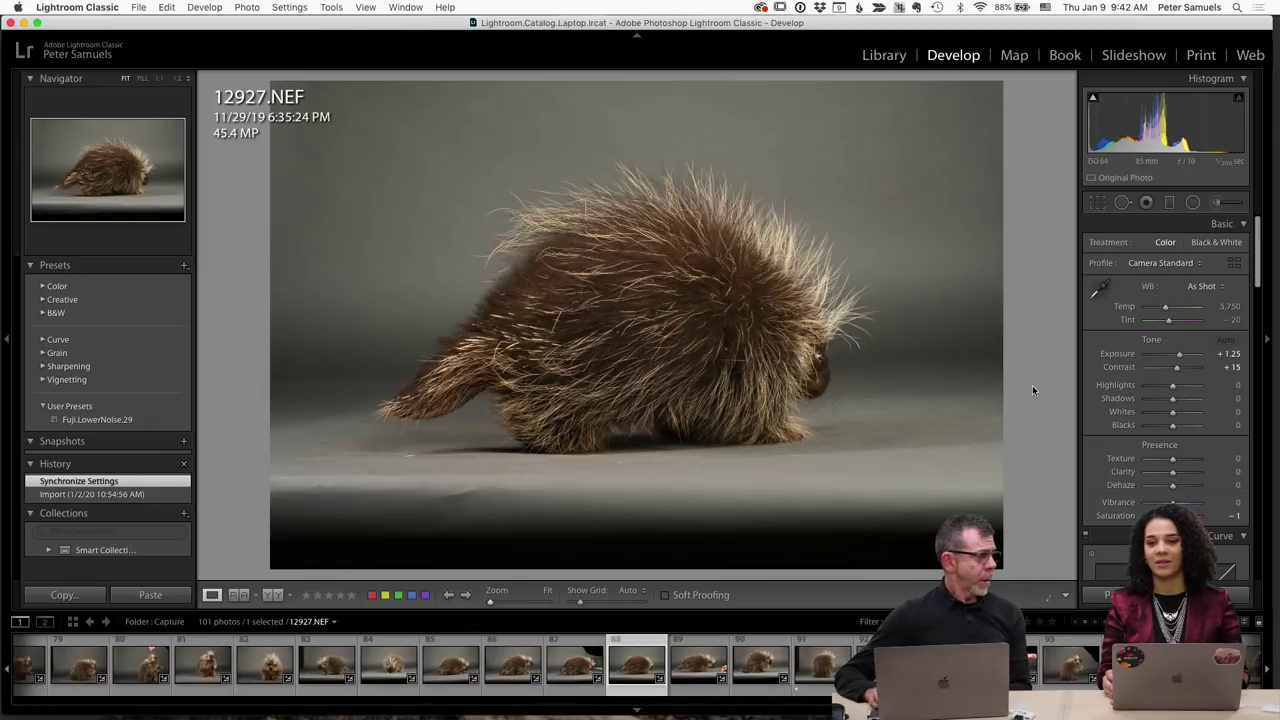
key("Right")
key("Right")
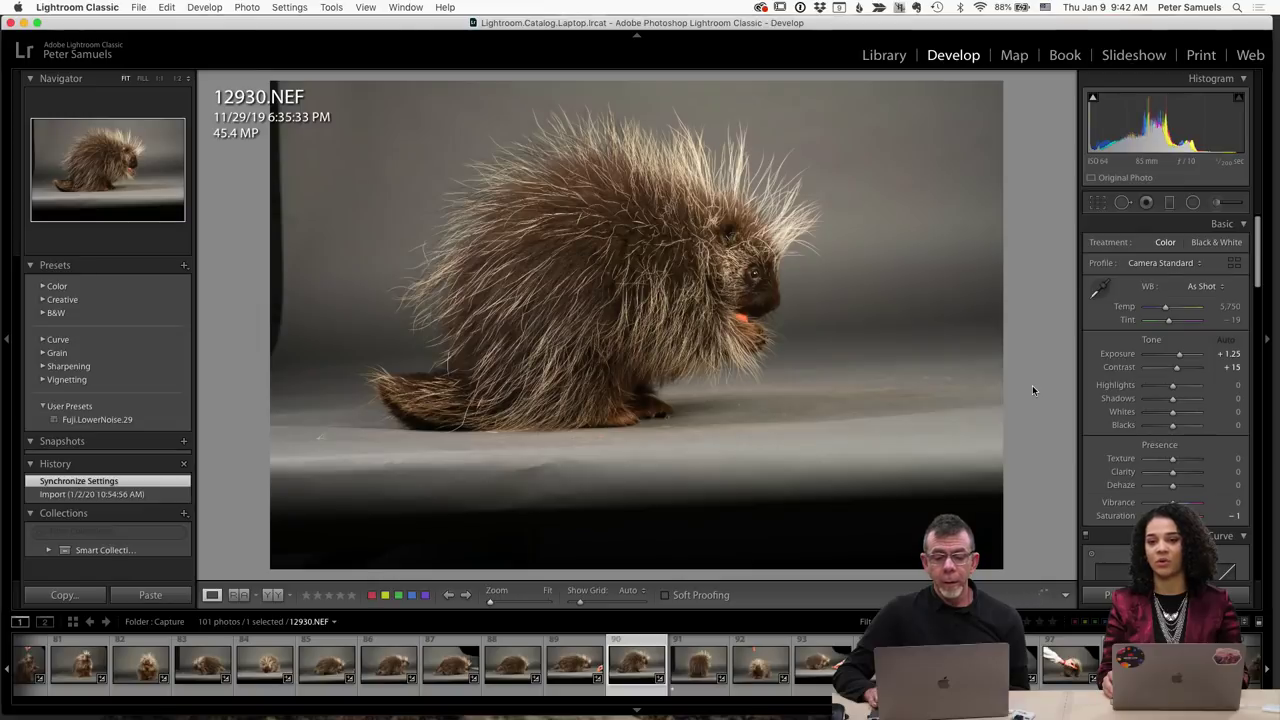
key("Right")
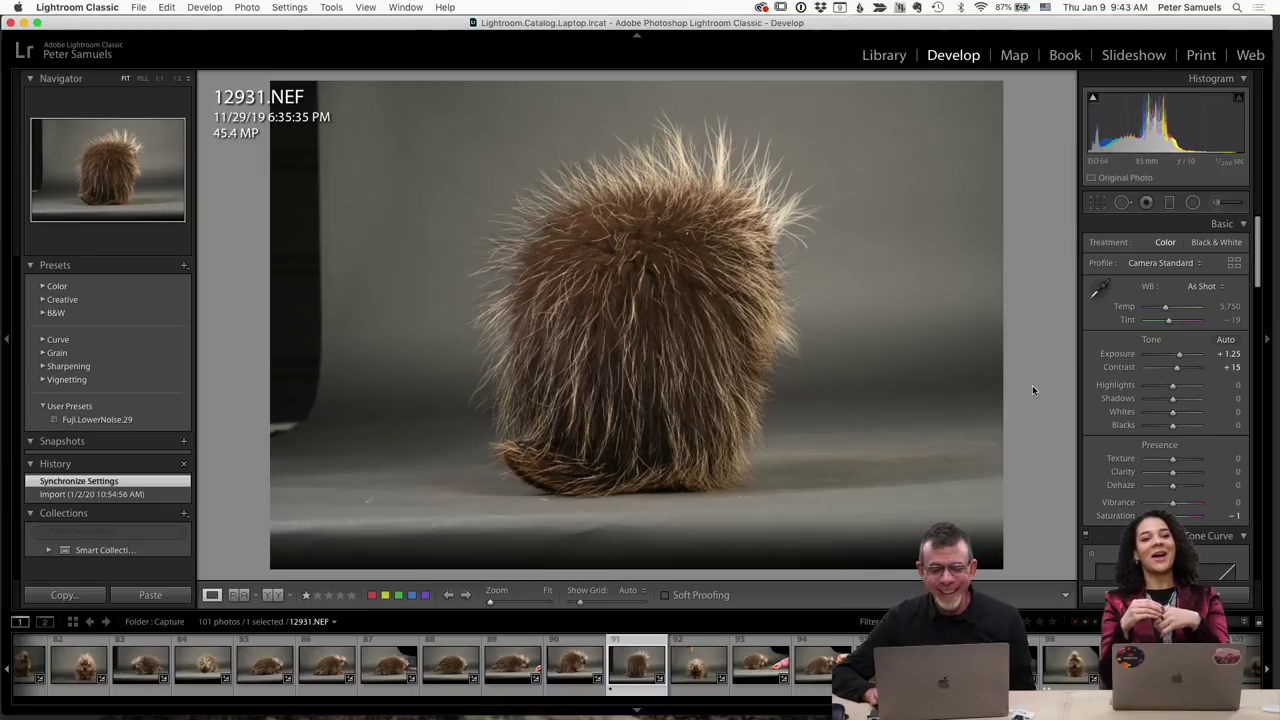
key("Right")
key("Right")
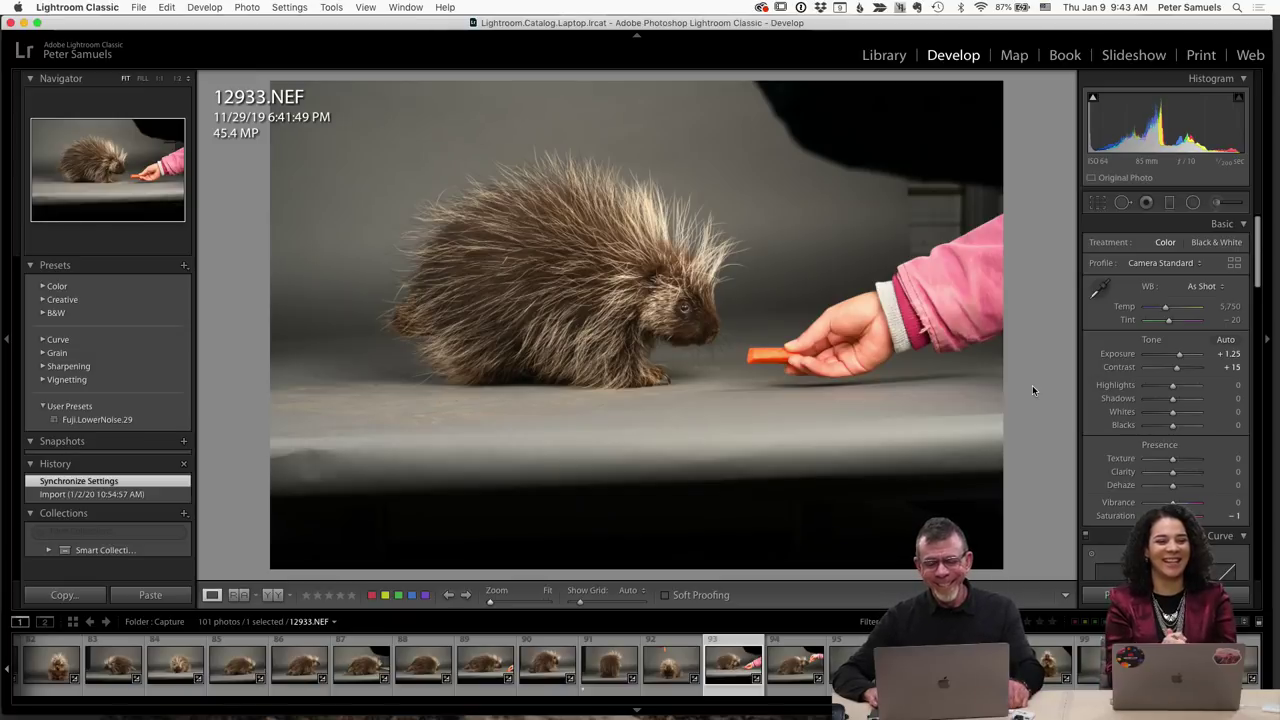
Advance to 12938.NEF, the upright porcupine, and bring up the crop overlay.
key("Right")
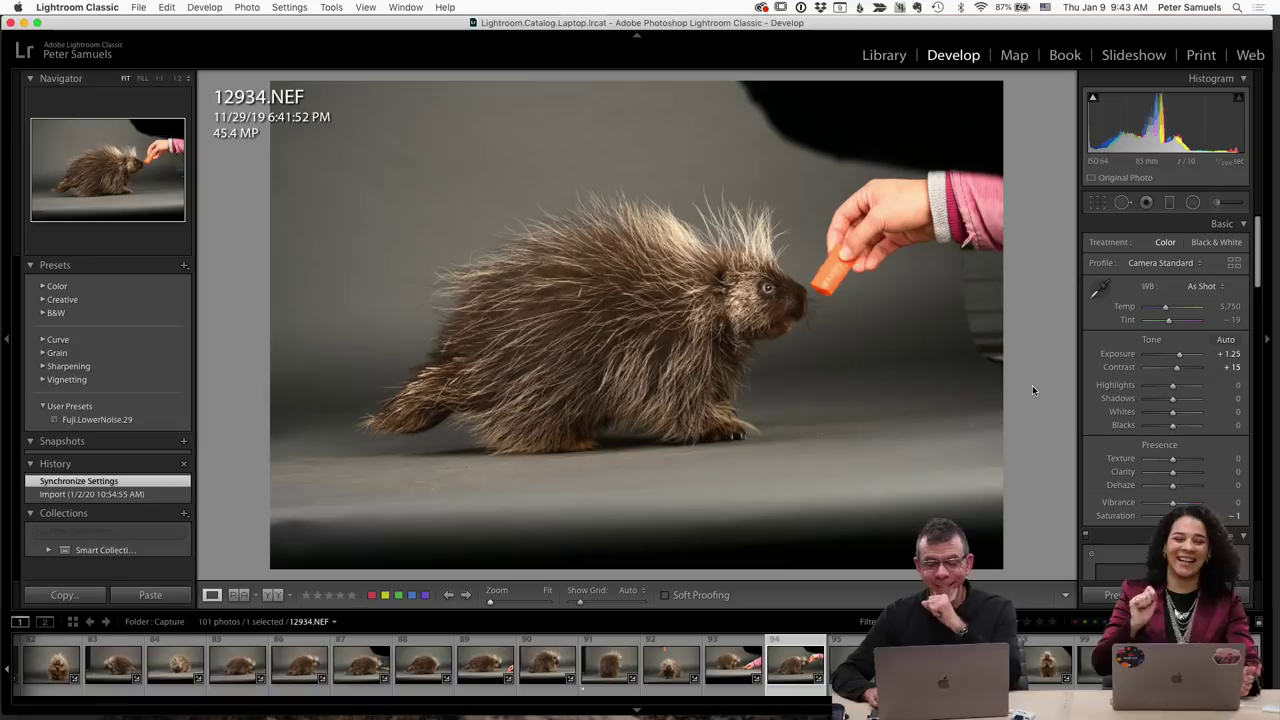
key("Right")
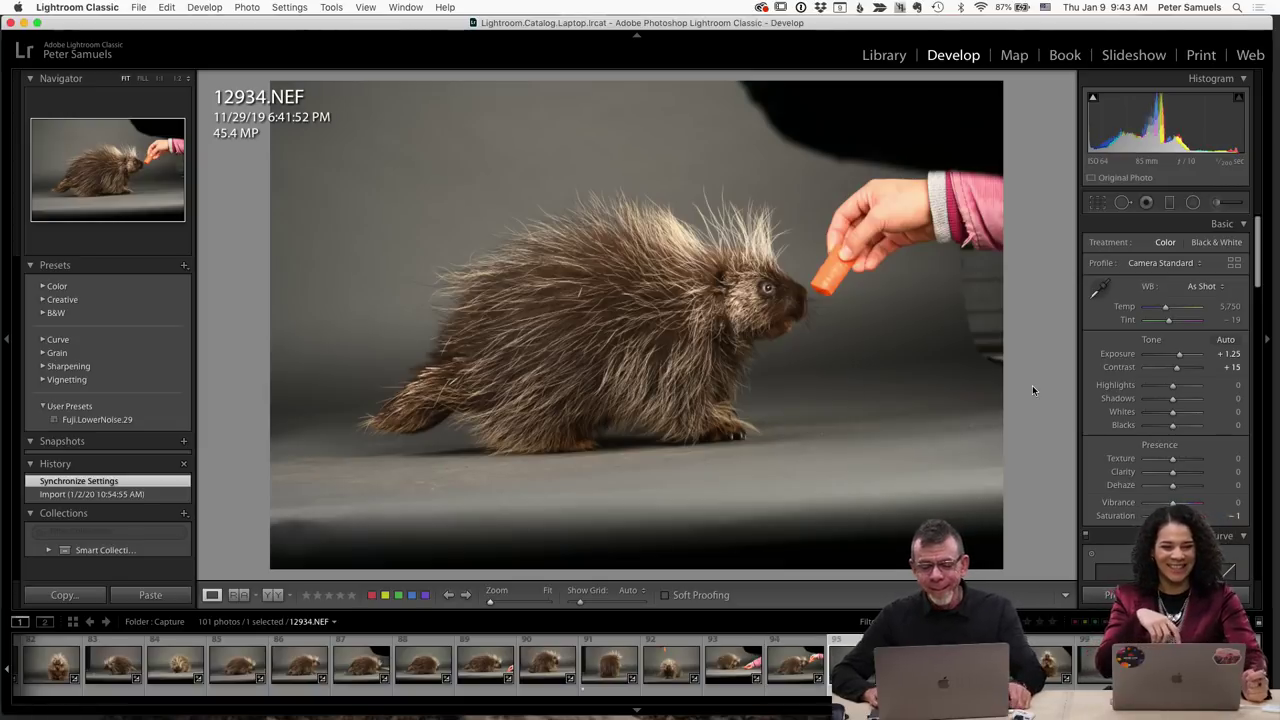
key("Right")
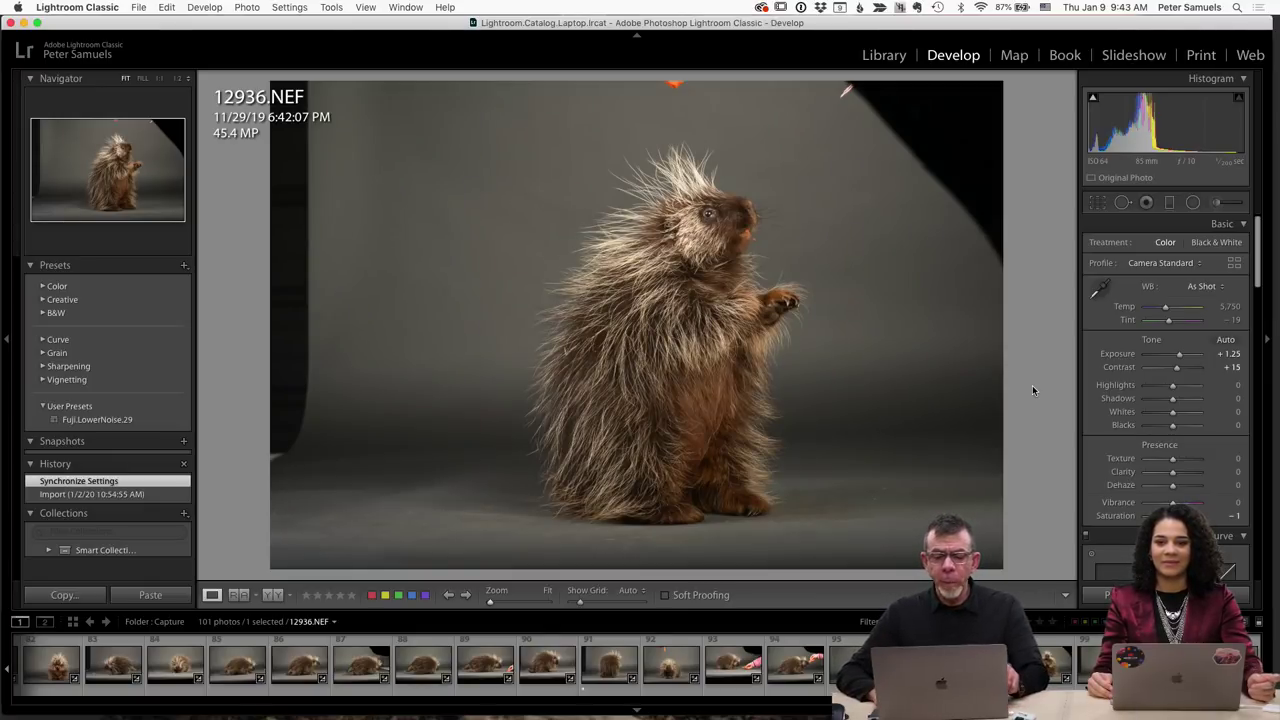
key("Right")
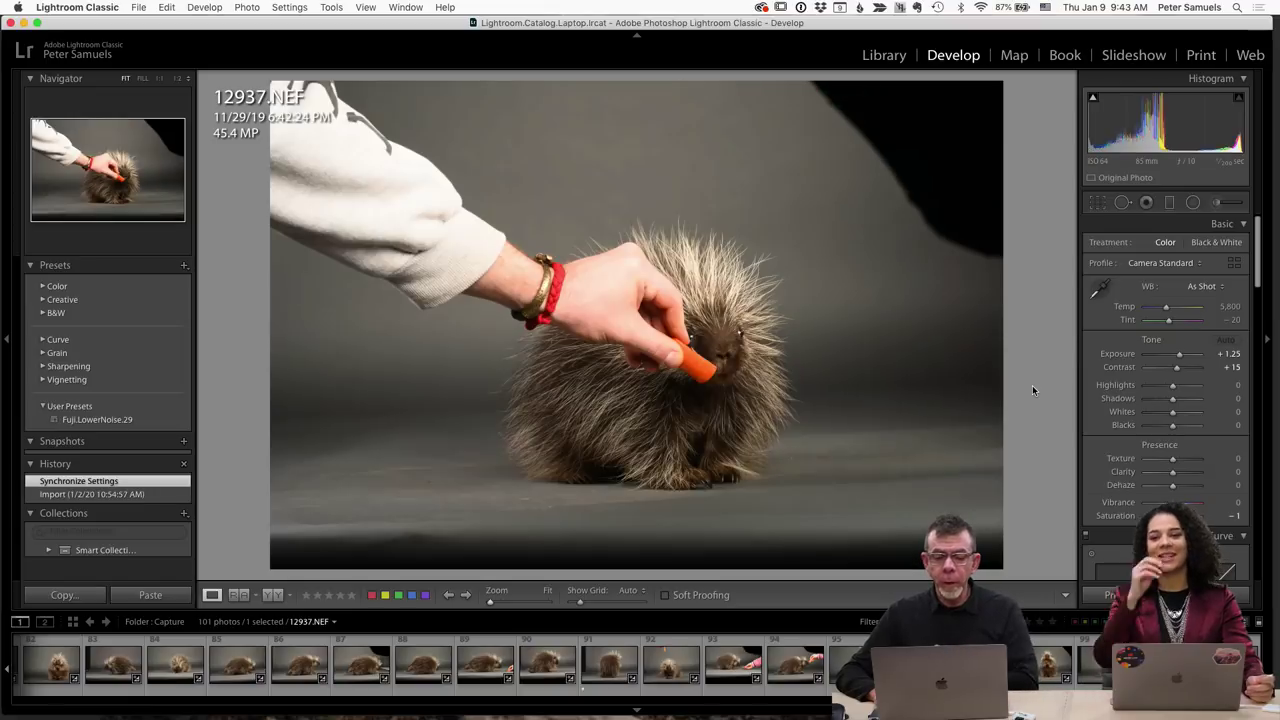
key("Right")
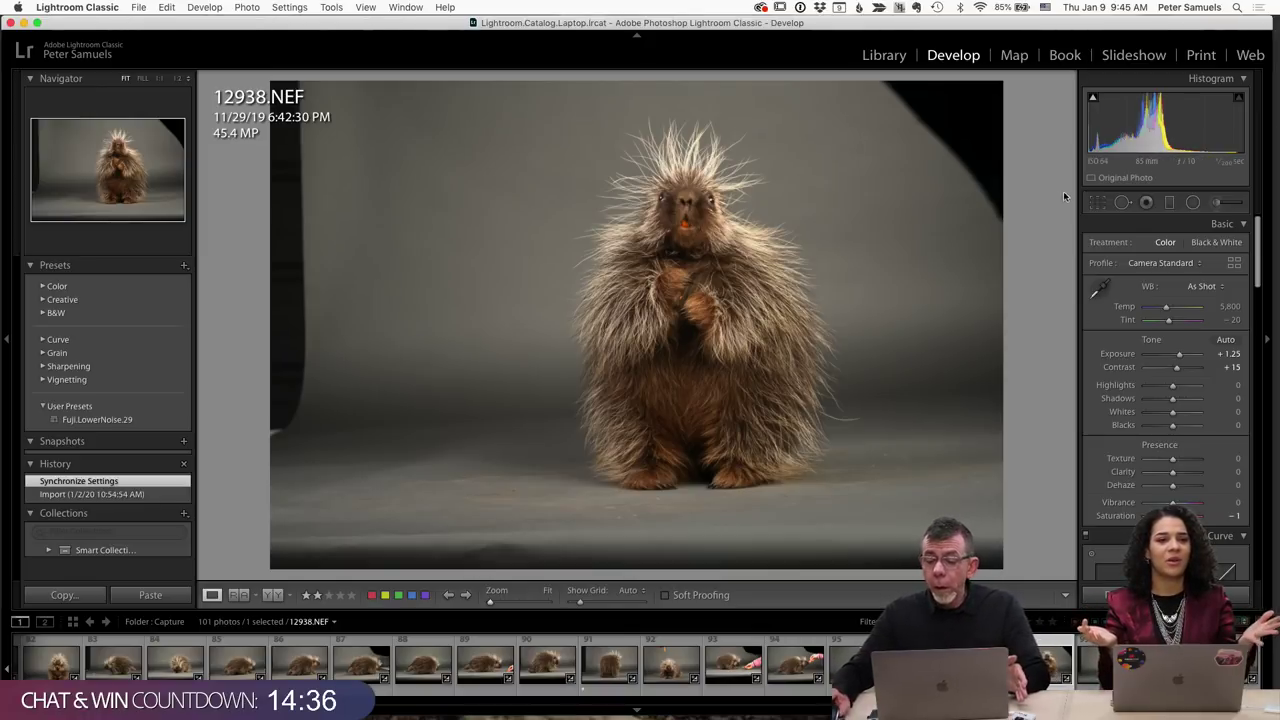
left_click(1099, 205)
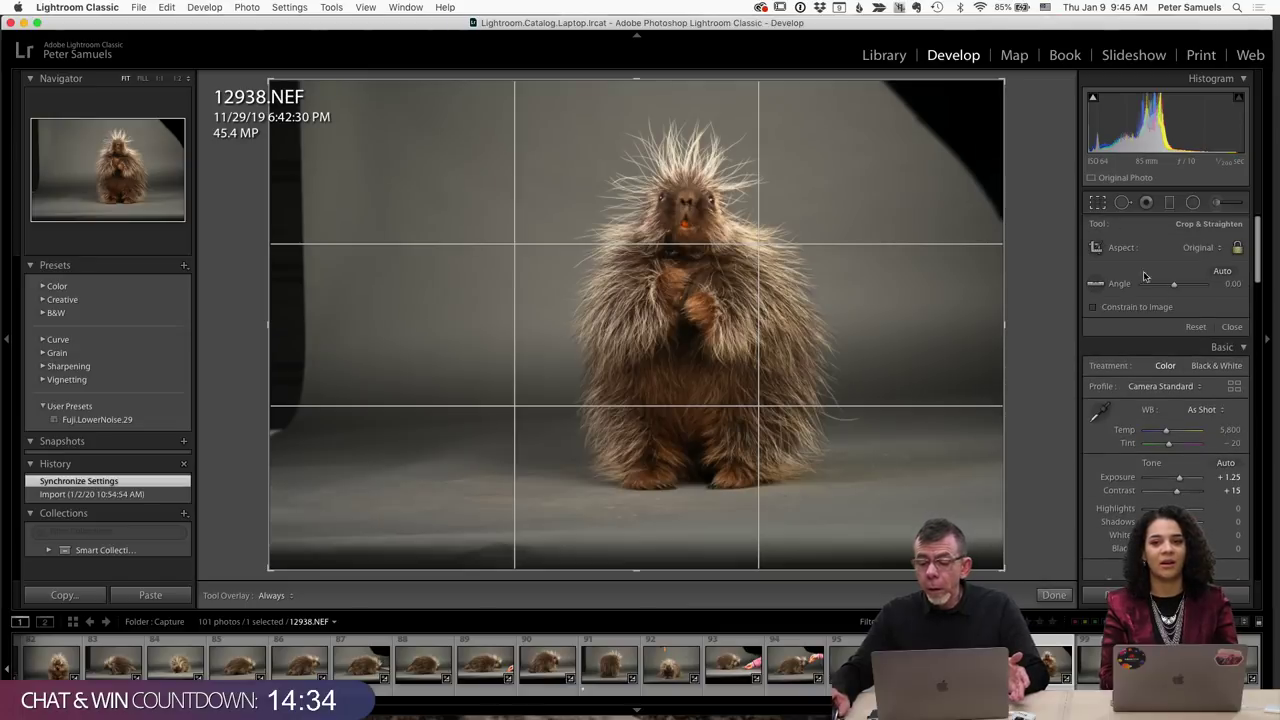
Lock the crop aspect to 1 x 1, tighten it around the upright porcupine, and apply.
left_click(1205, 250)
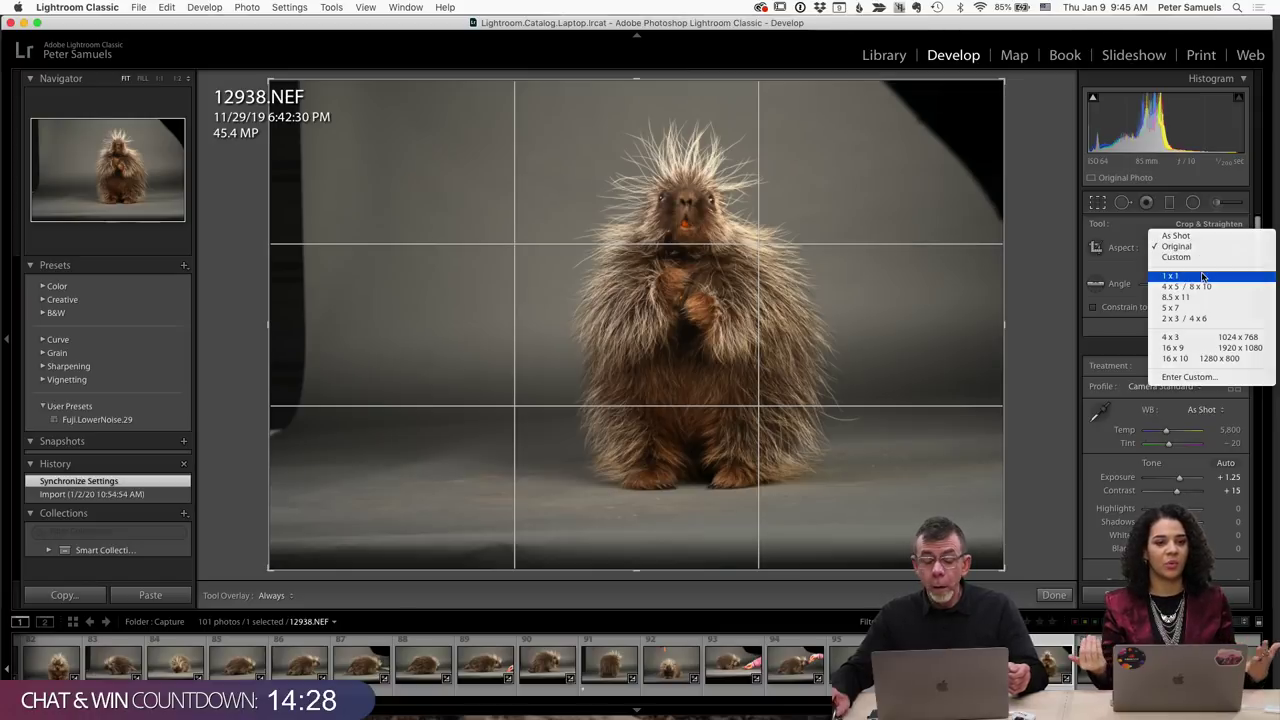
left_click(1205, 275)
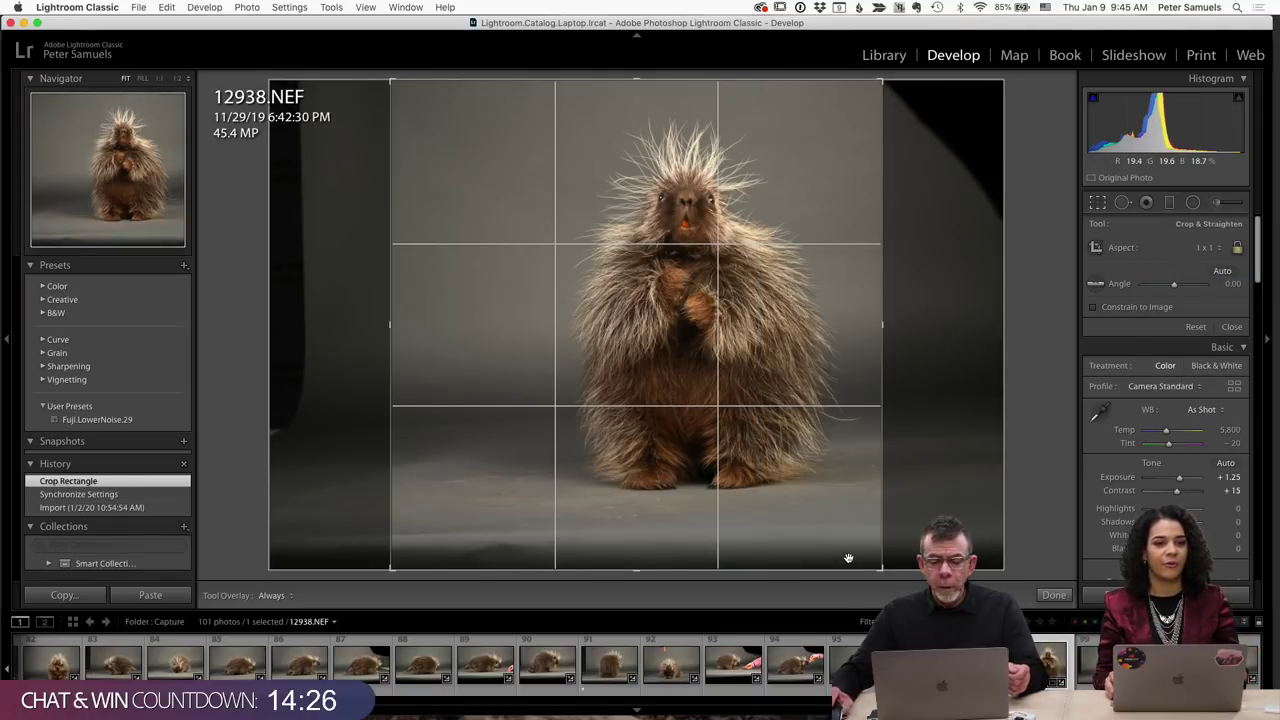
left_click_drag(881, 570, 831, 520)
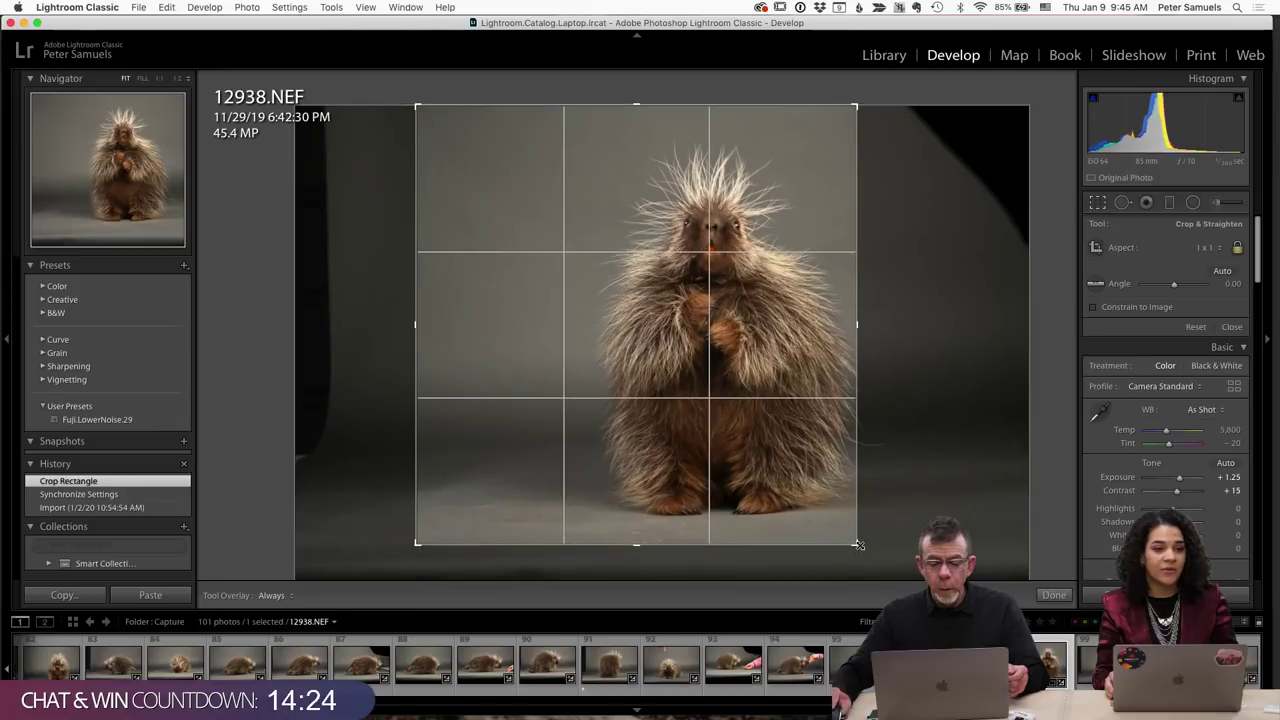
left_click_drag(794, 414, 724, 421)
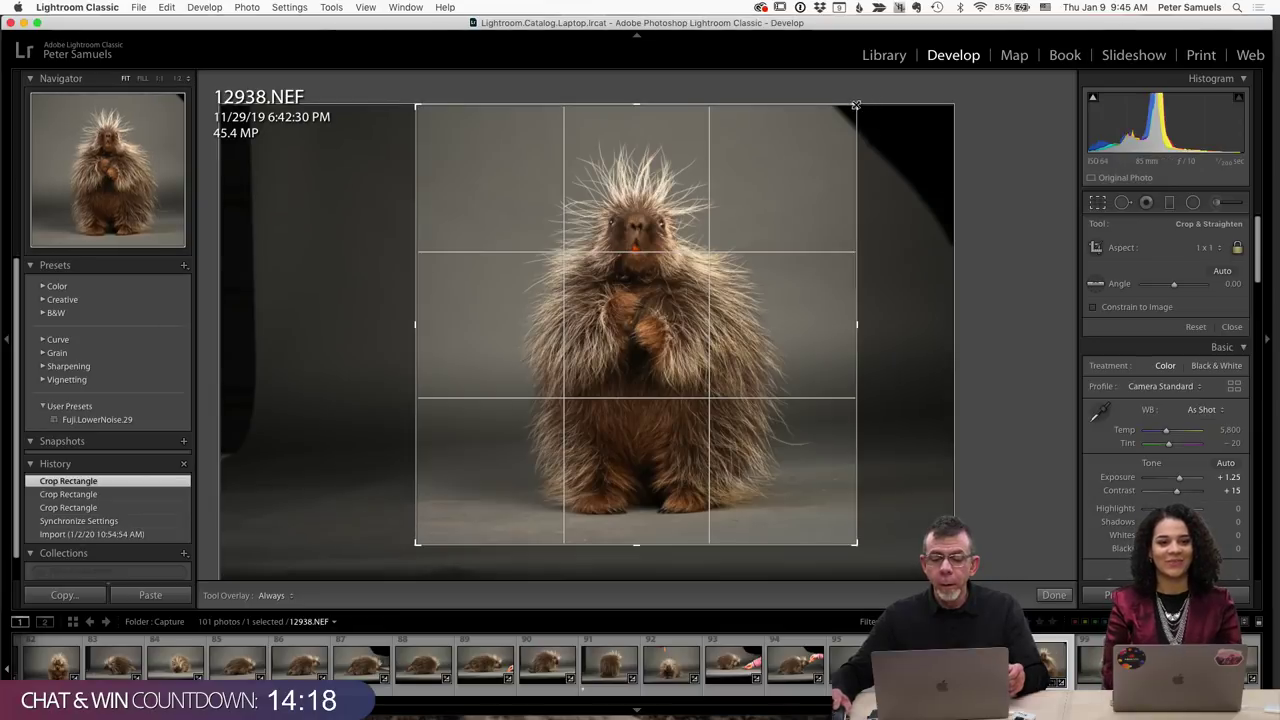
mouse_move(857, 103)
left_mouse_down()
mouse_move(857, 114)
mouse_move(847, 105)
left_mouse_up()
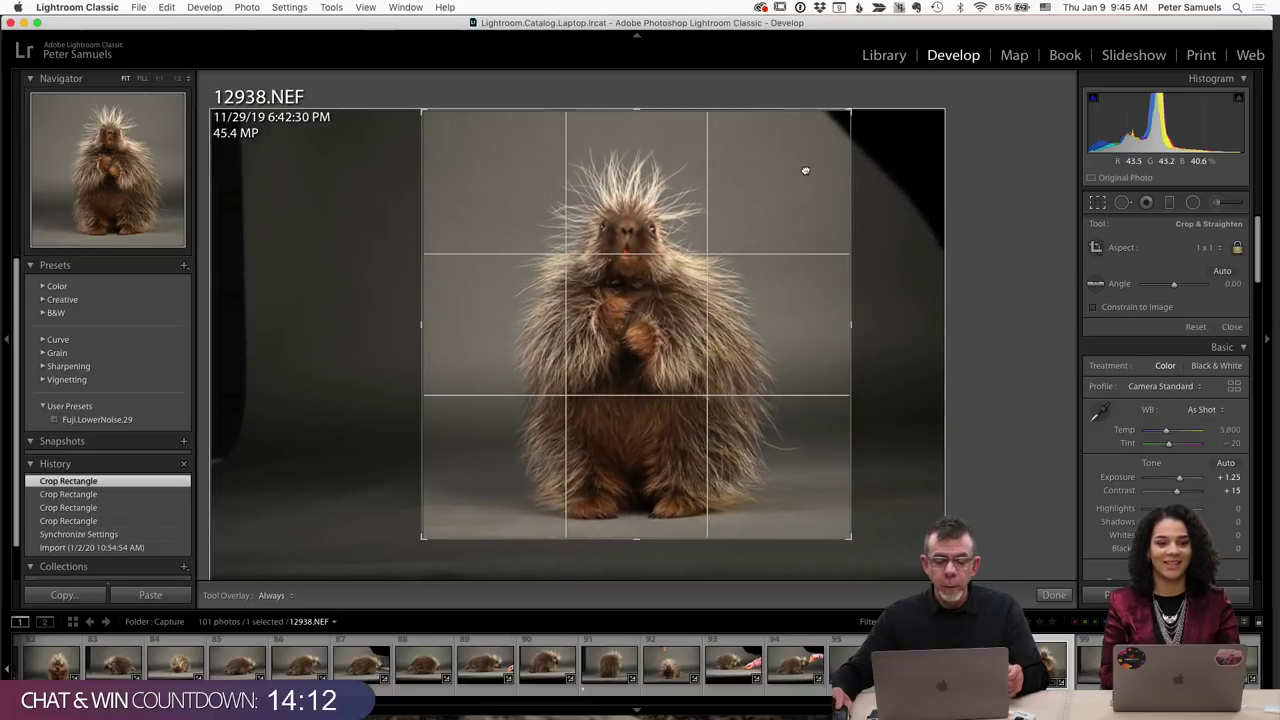
left_click_drag(850, 112, 852, 103)
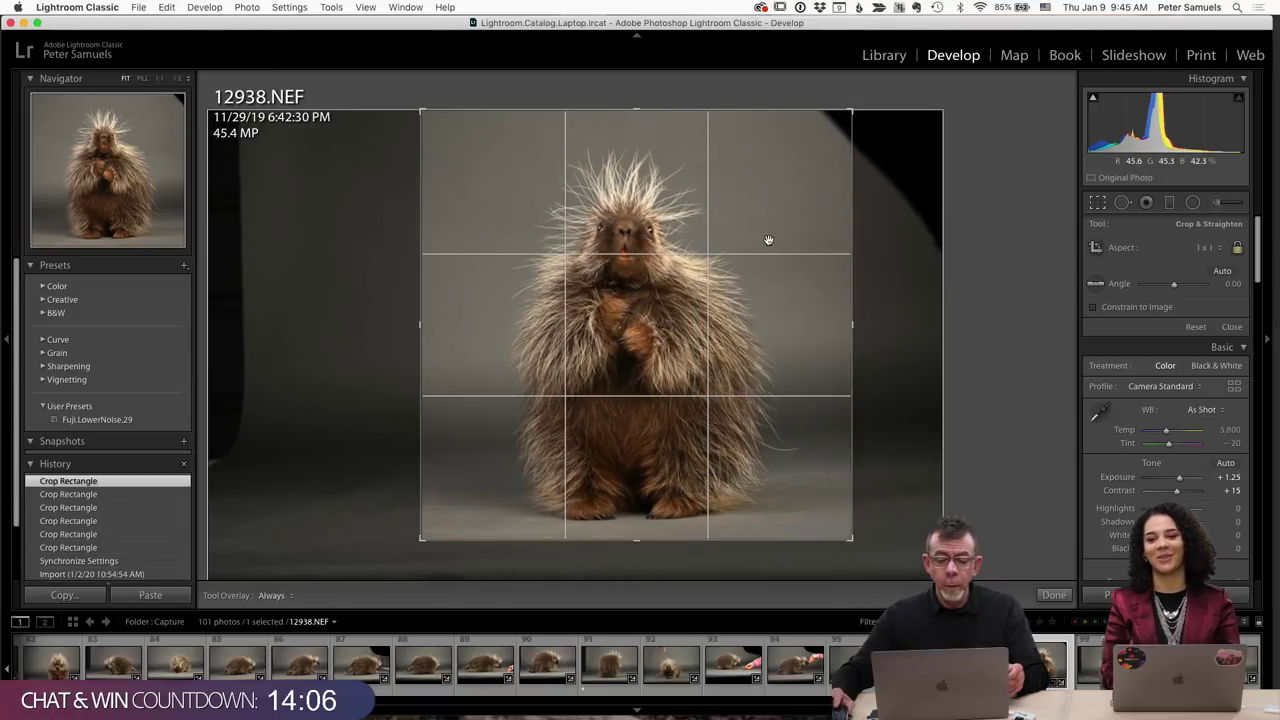
left_click_drag(771, 245, 760, 249)
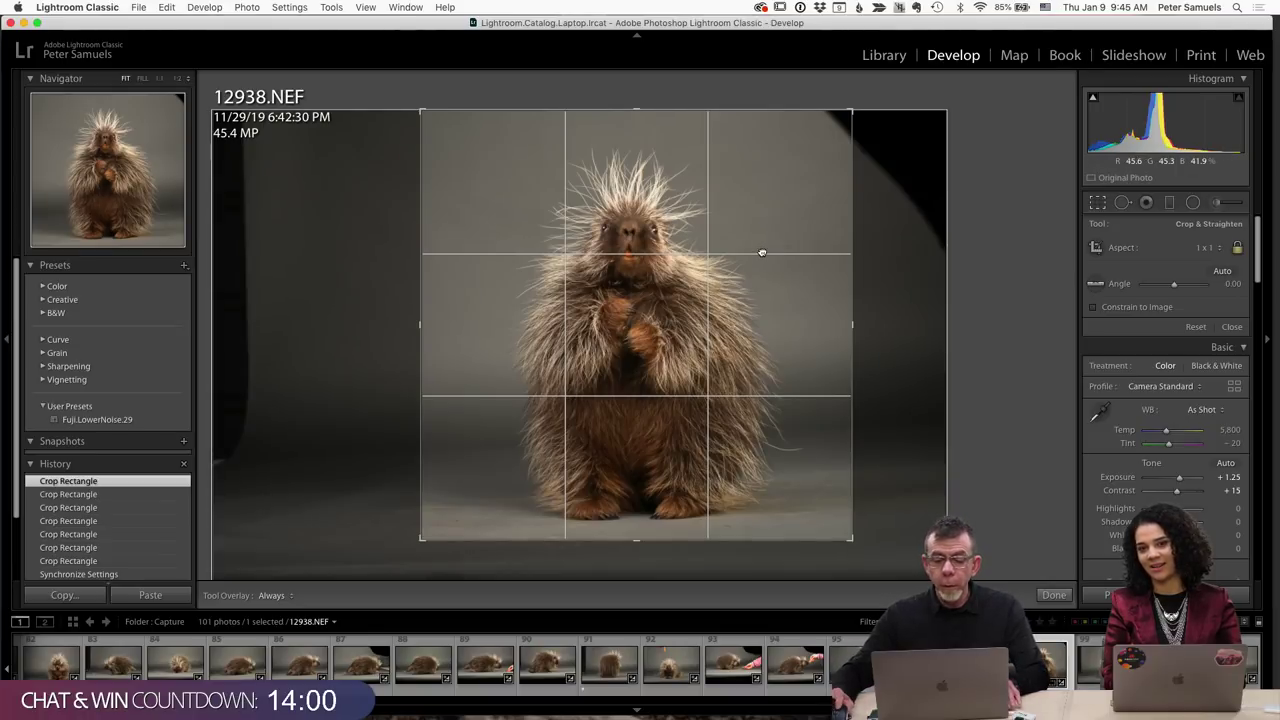
key("Return")
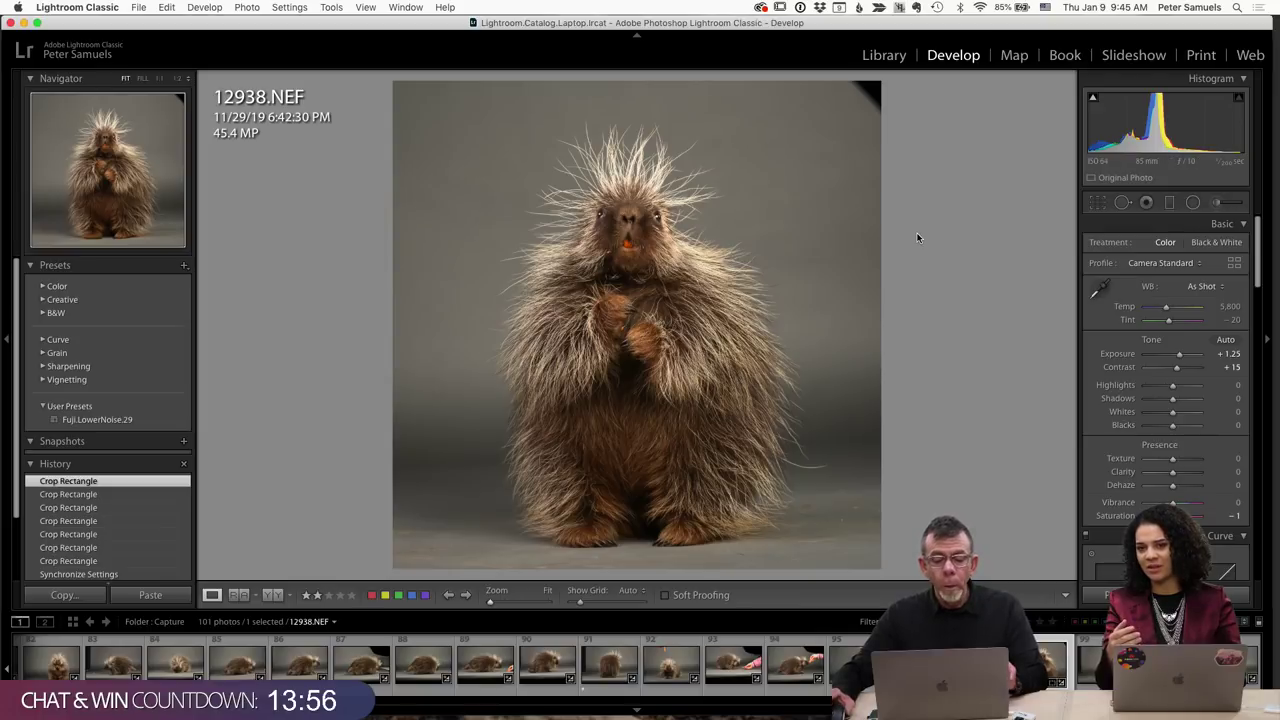
left_click(648, 325)
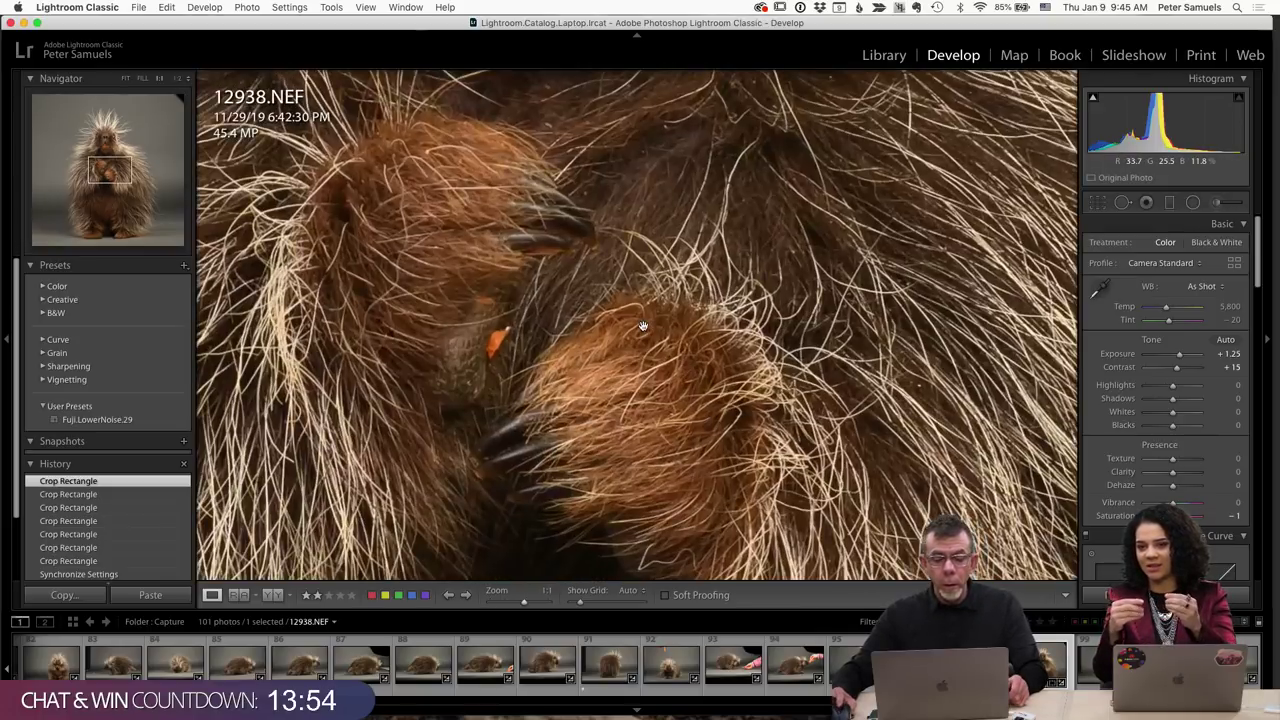
left_click_drag(660, 305, 726, 248)
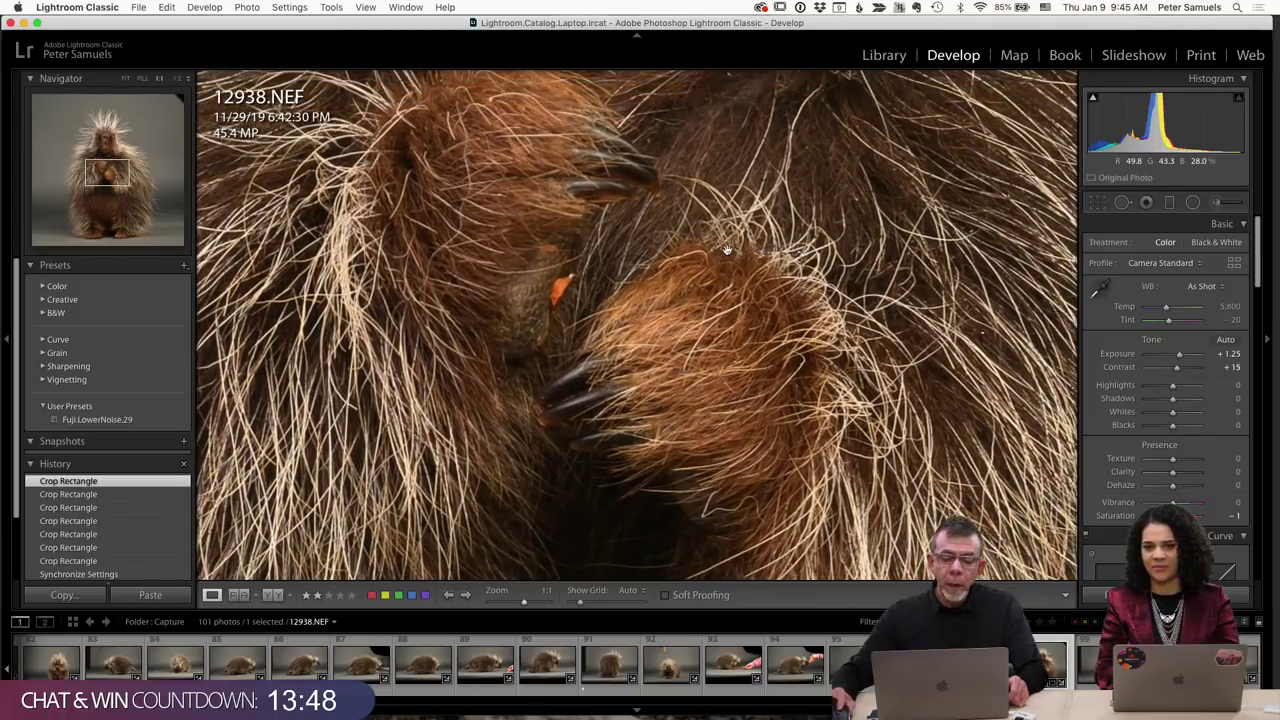
left_click(715, 269)
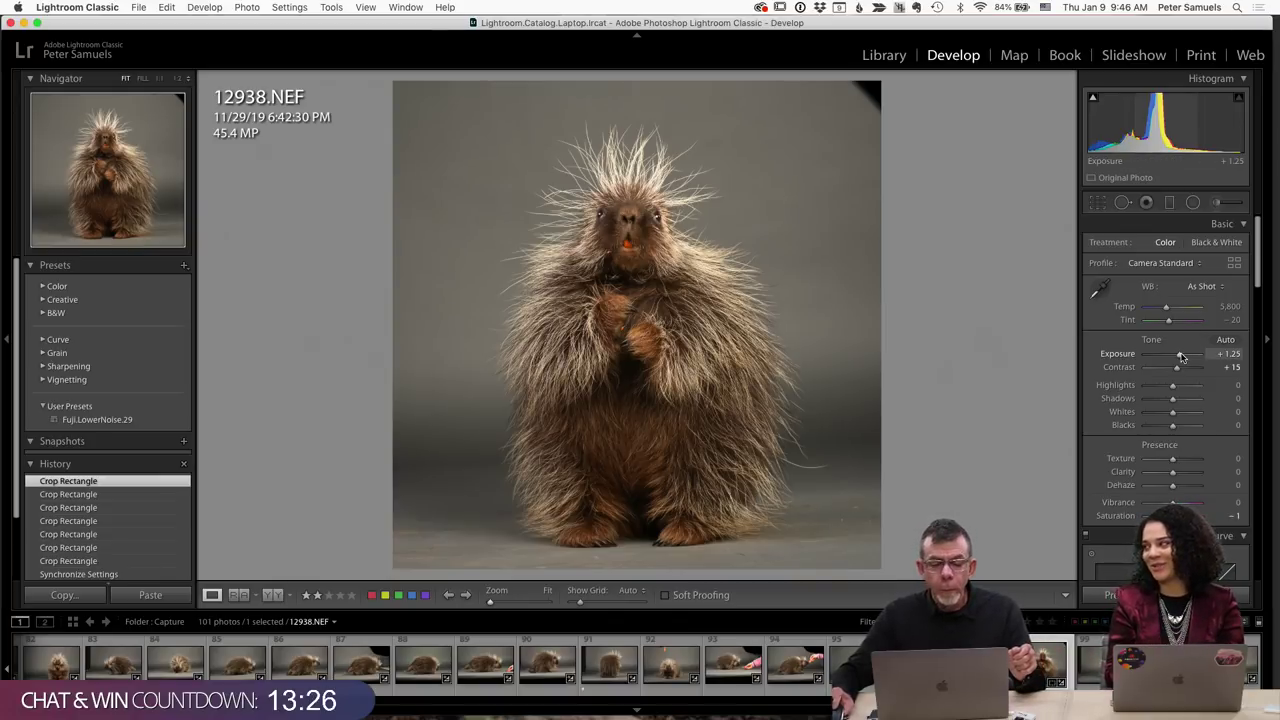
Nudge Exposure down to +1.10 and raise Shadows to +11.
key("Up")
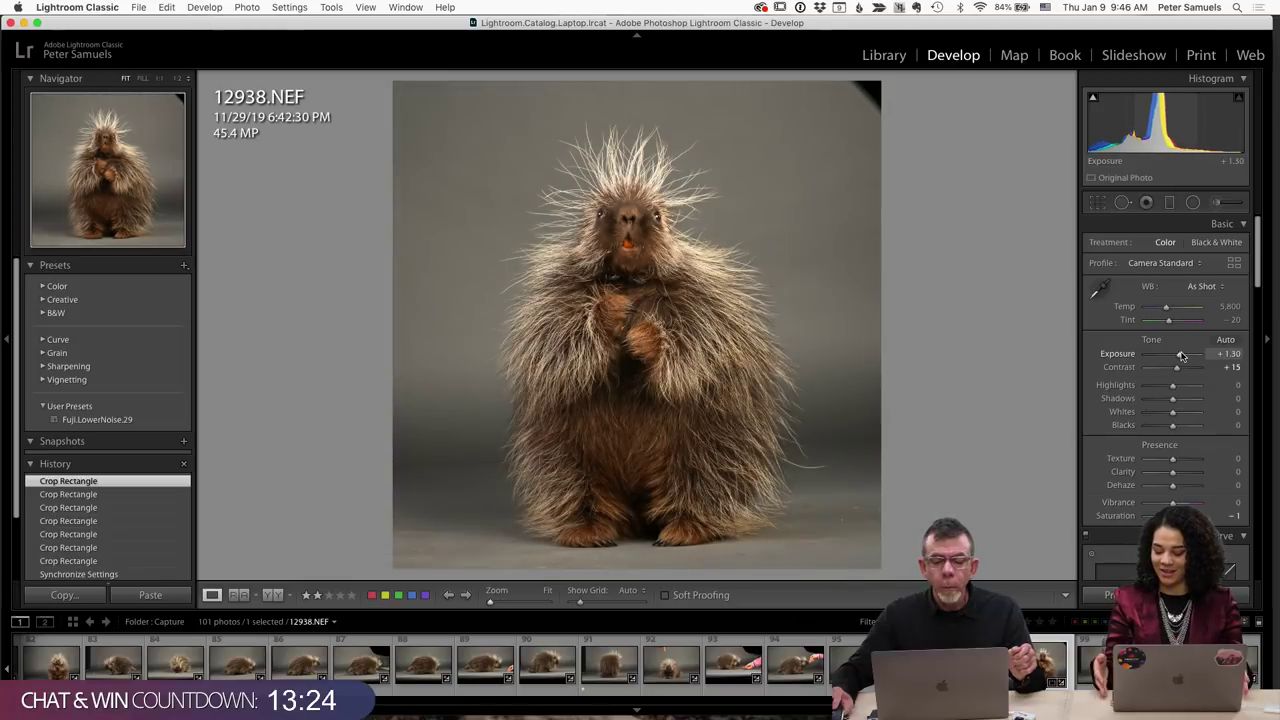
key("Down")
key("Down")
key("Down")
key("Down")
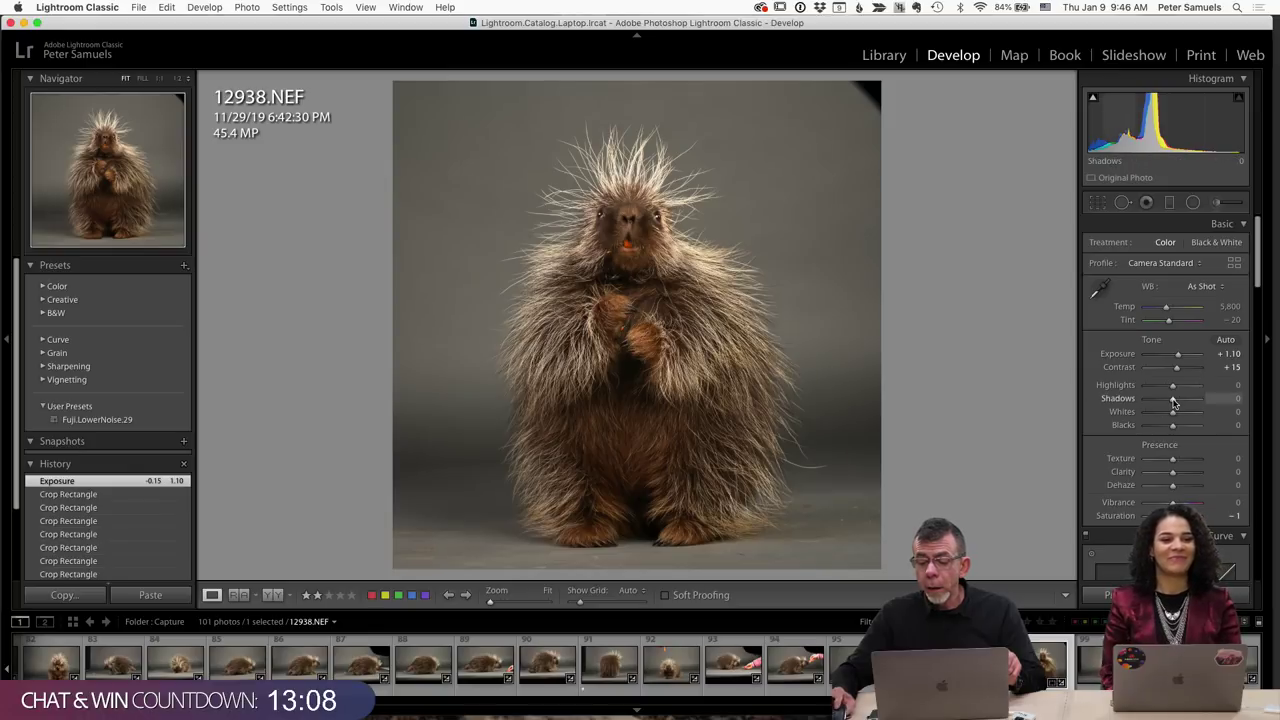
left_click_drag(1174, 402, 1177, 402)
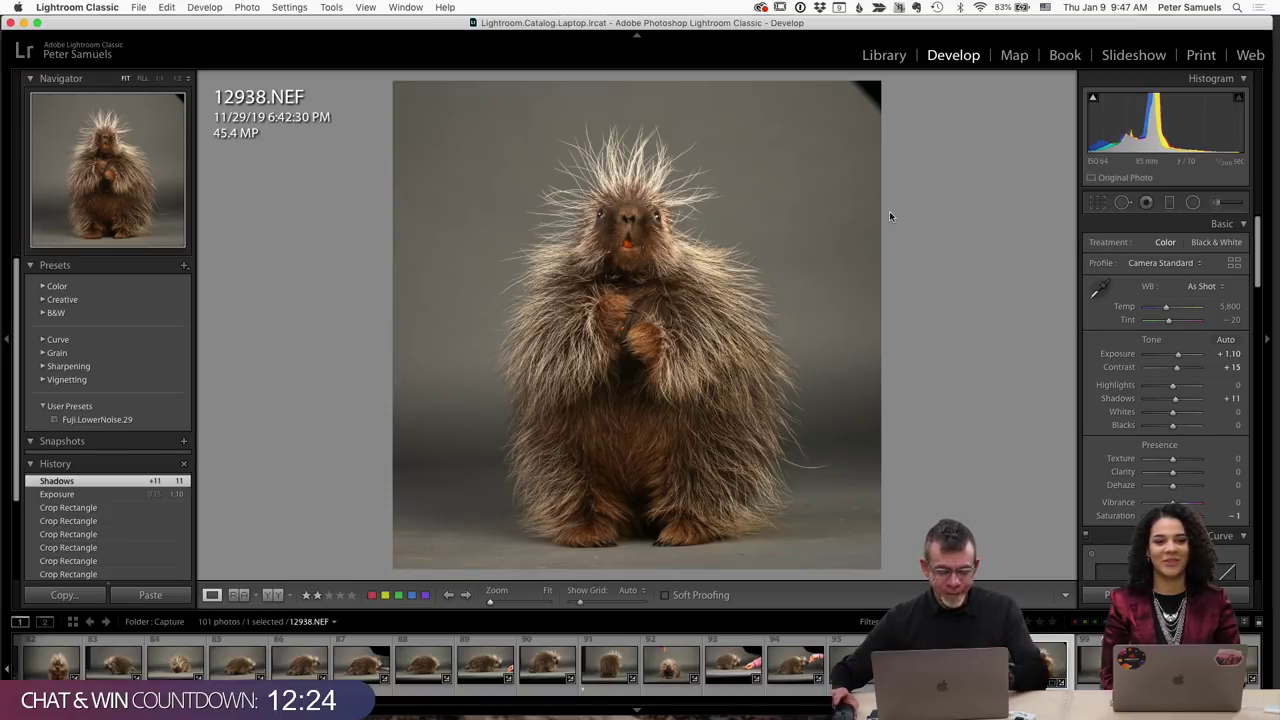
Briefly compare with the previous photo, then rotate the square crop to a 0.84 angle.
key("c")
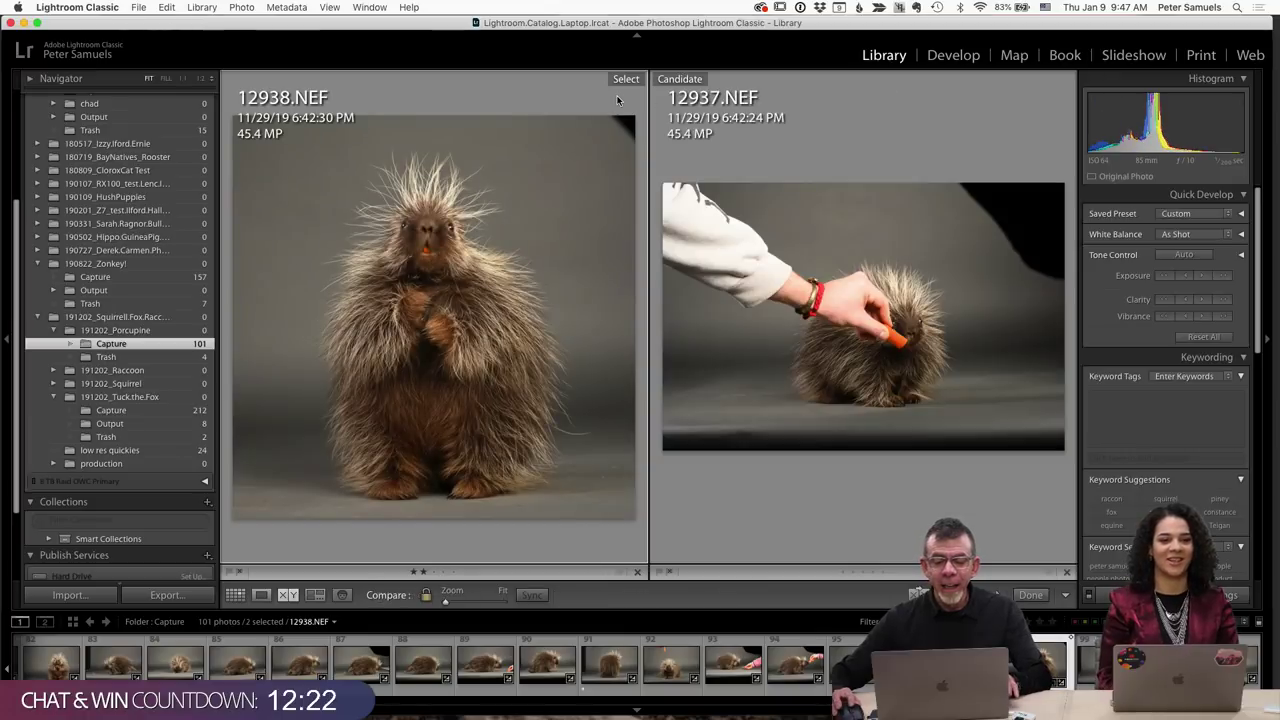
key("e")
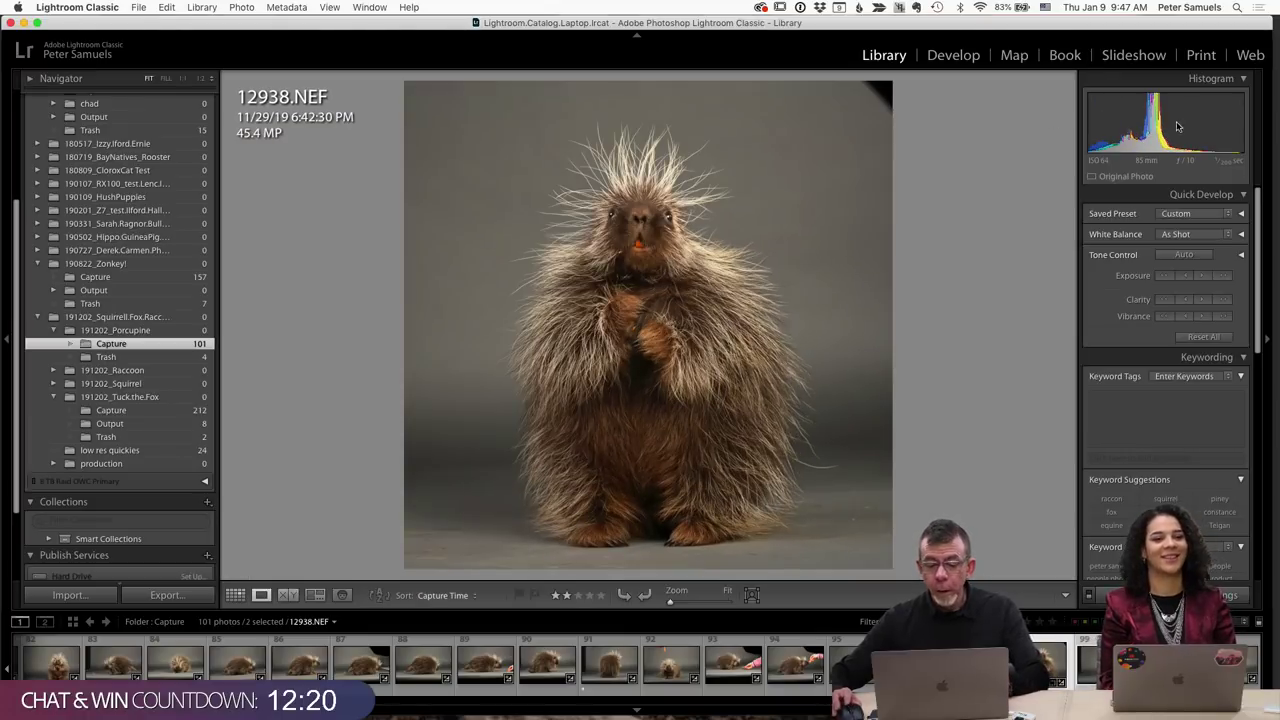
left_click(962, 66)
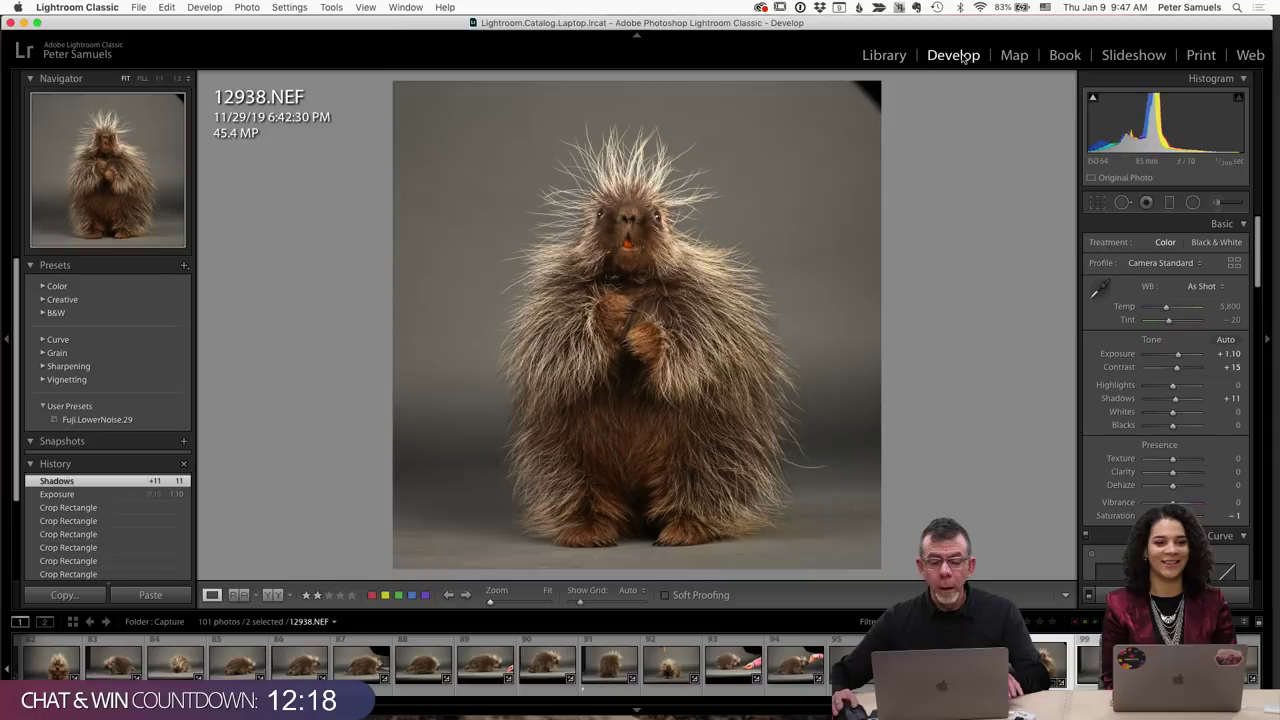
key("r")
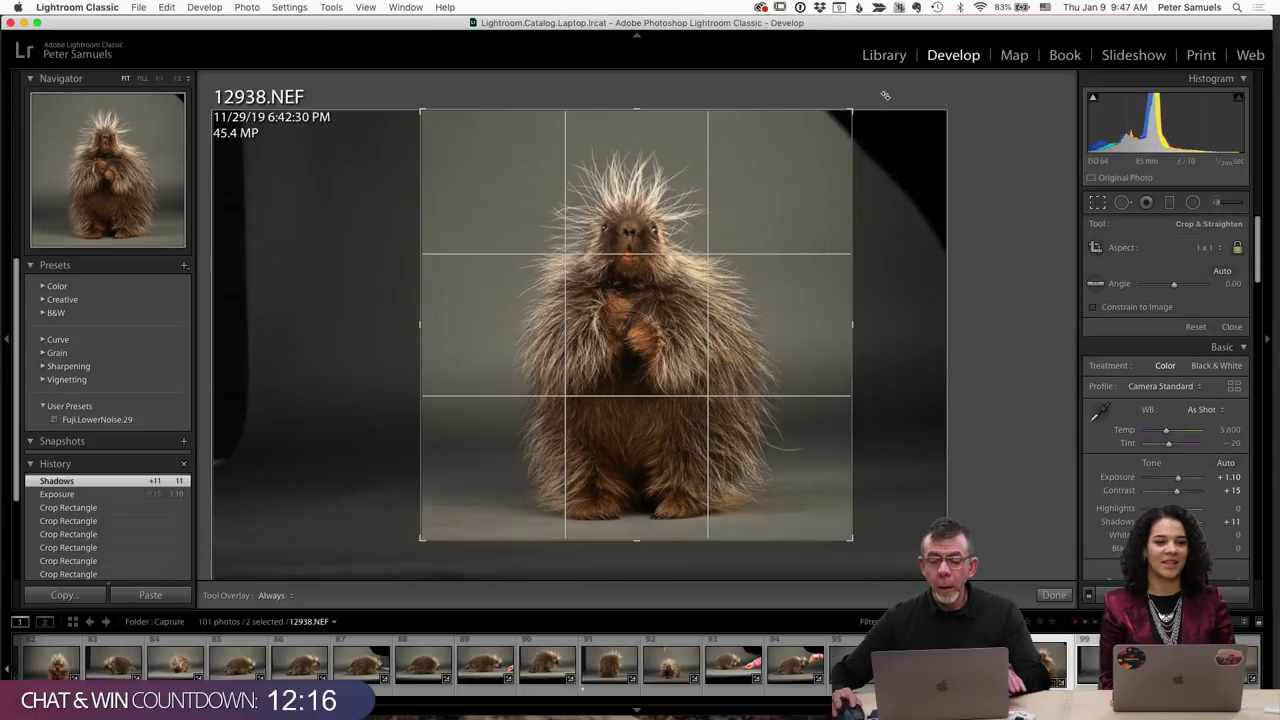
left_click_drag(883, 94, 889, 98)
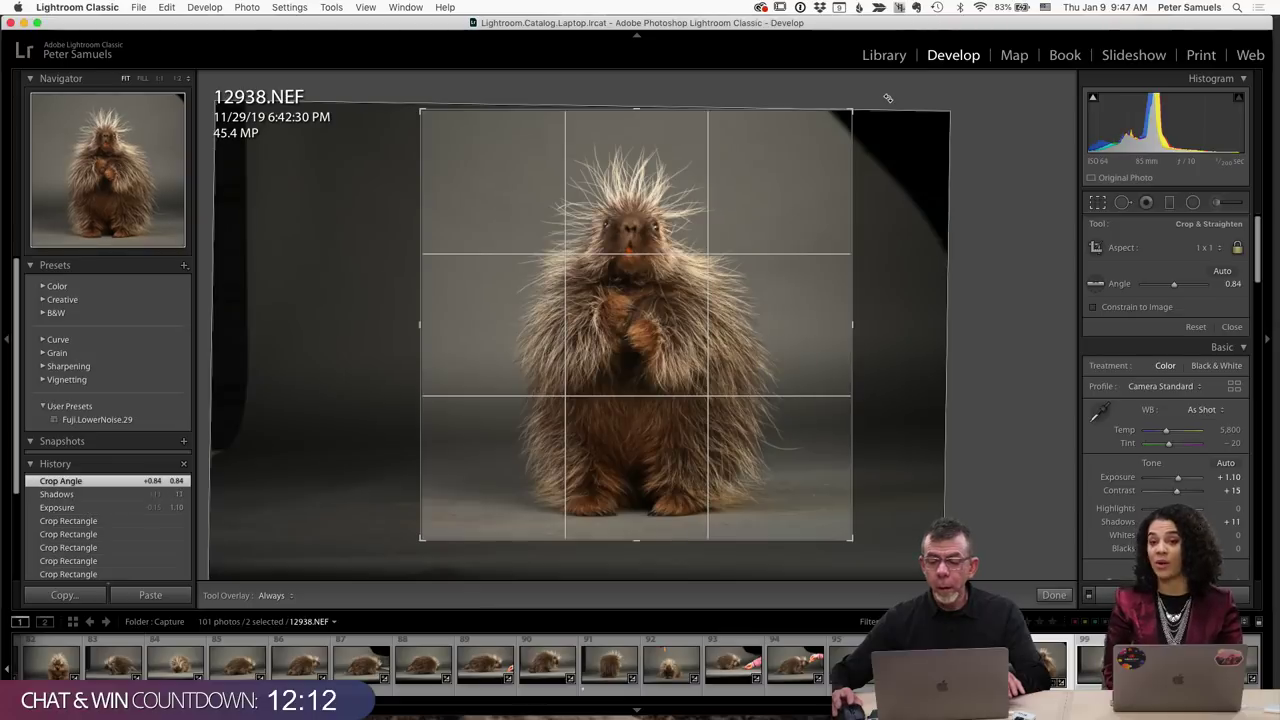
left_click(1098, 204)
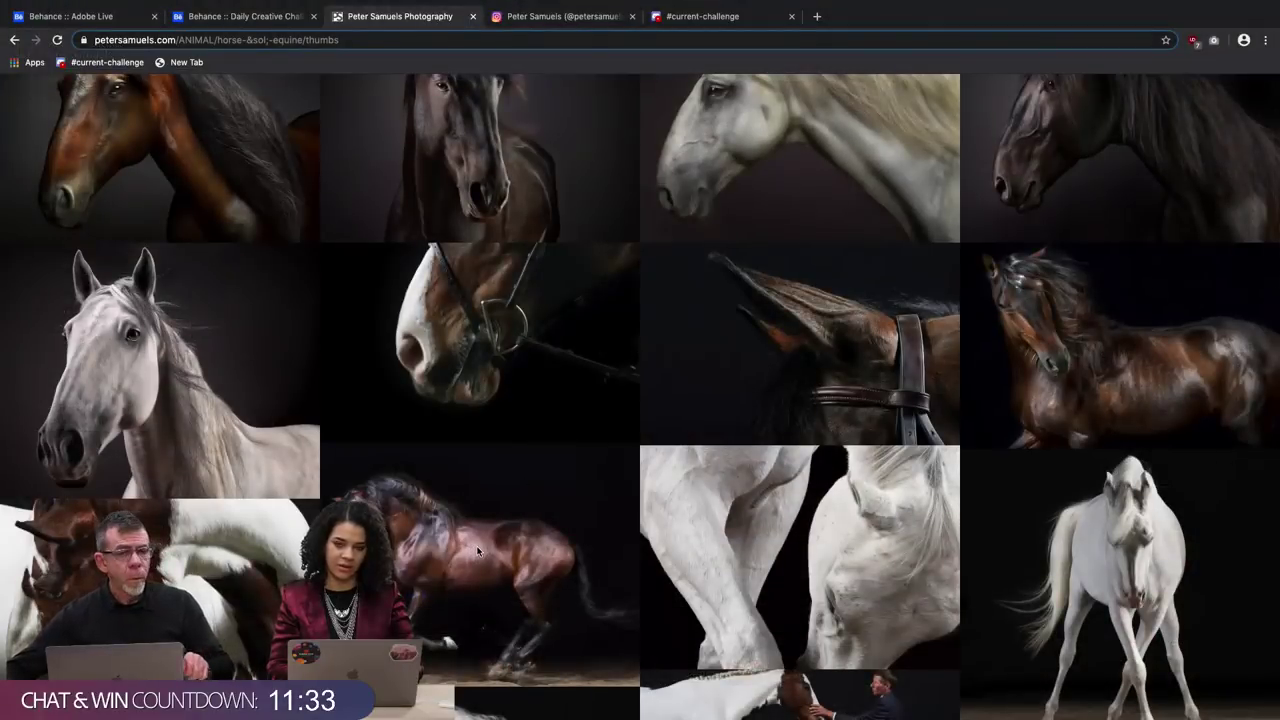
Set the Tone Curve's Lights region to +10 and Darks to −1.
left_click(477, 551)
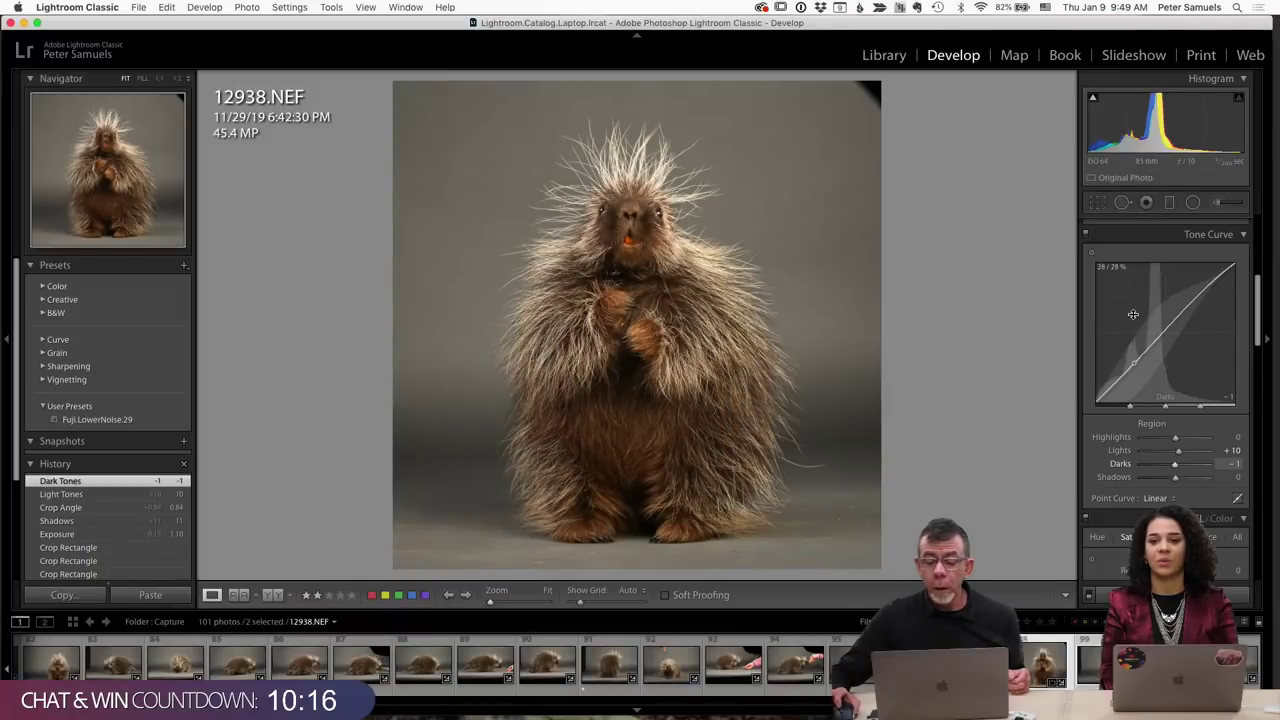
Cancel the WB eyedropper and cool Temp from 5,800 to 5,571 (Custom).
scroll(1140, 305, "up", 5)
scroll(1133, 318, "up", 2)
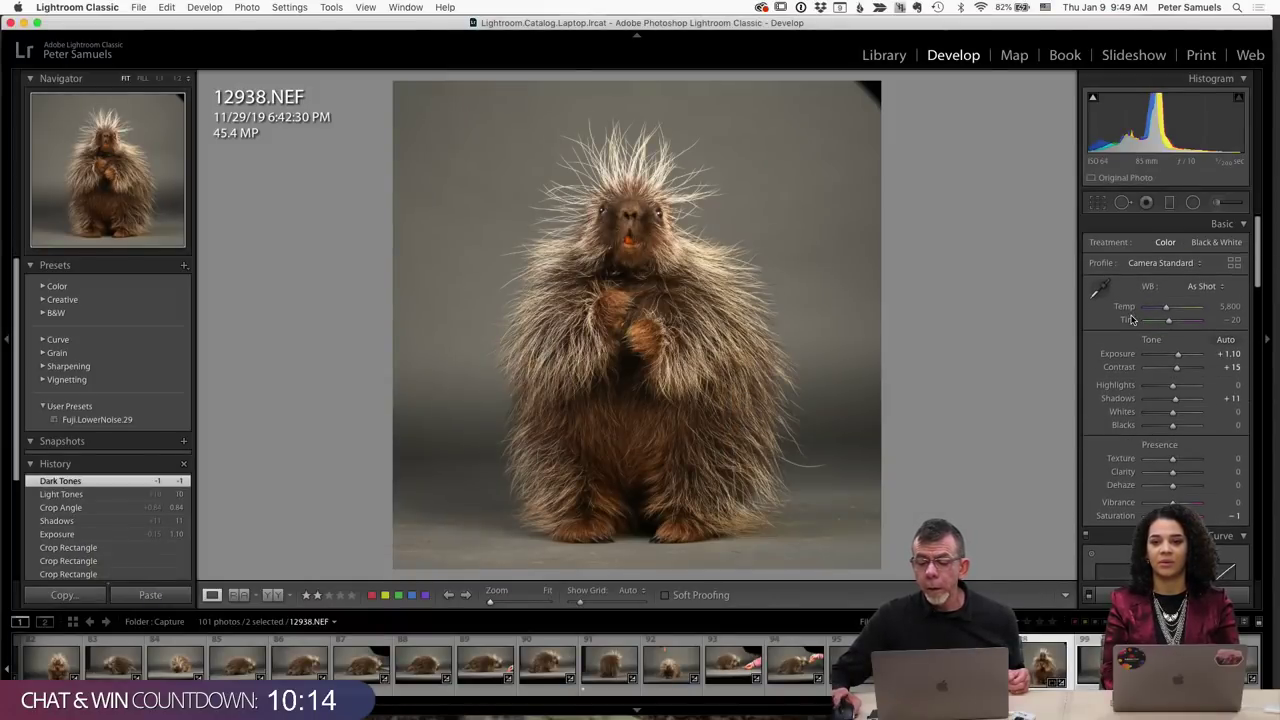
left_click(1100, 287)
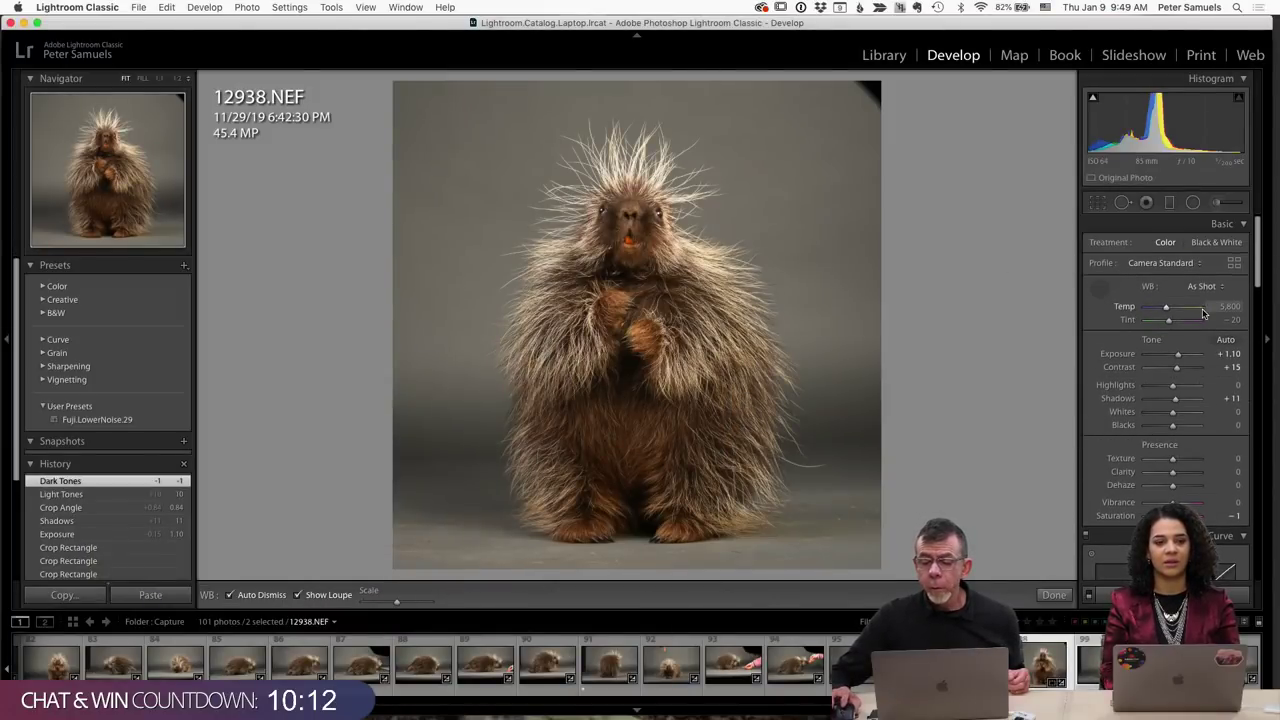
key("Escape")
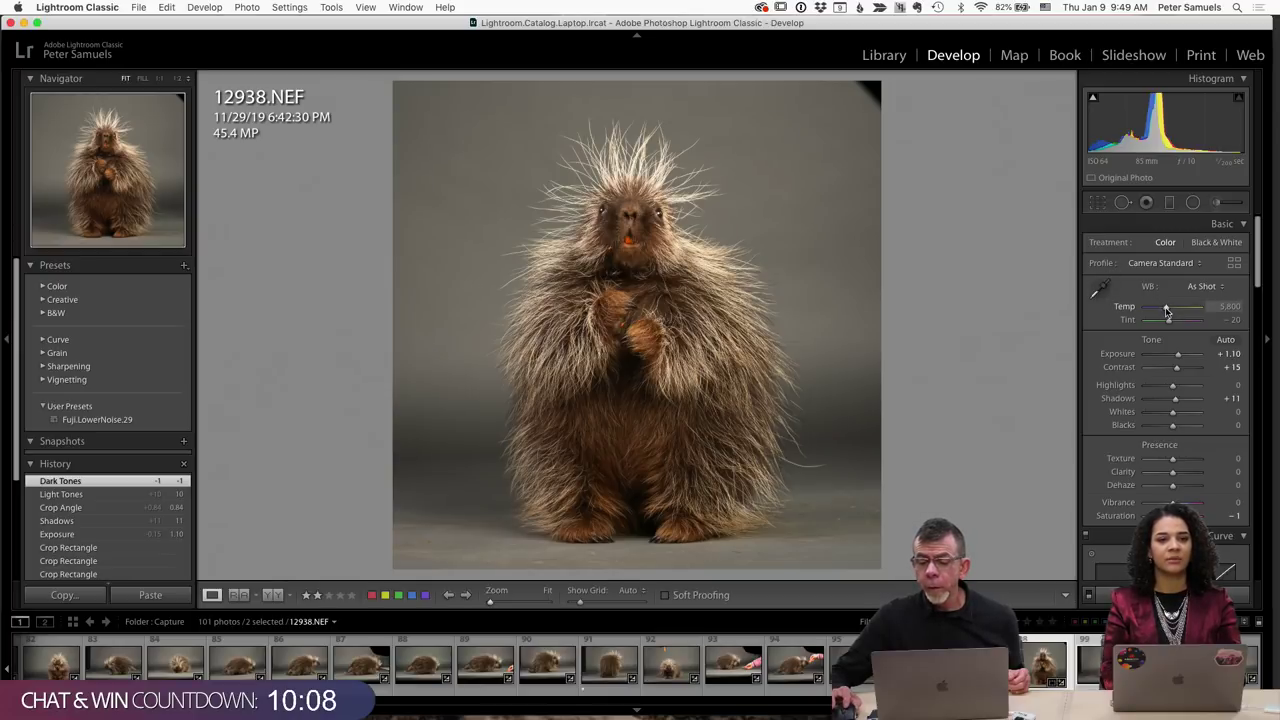
left_click_drag(1167, 311, 1165, 311)
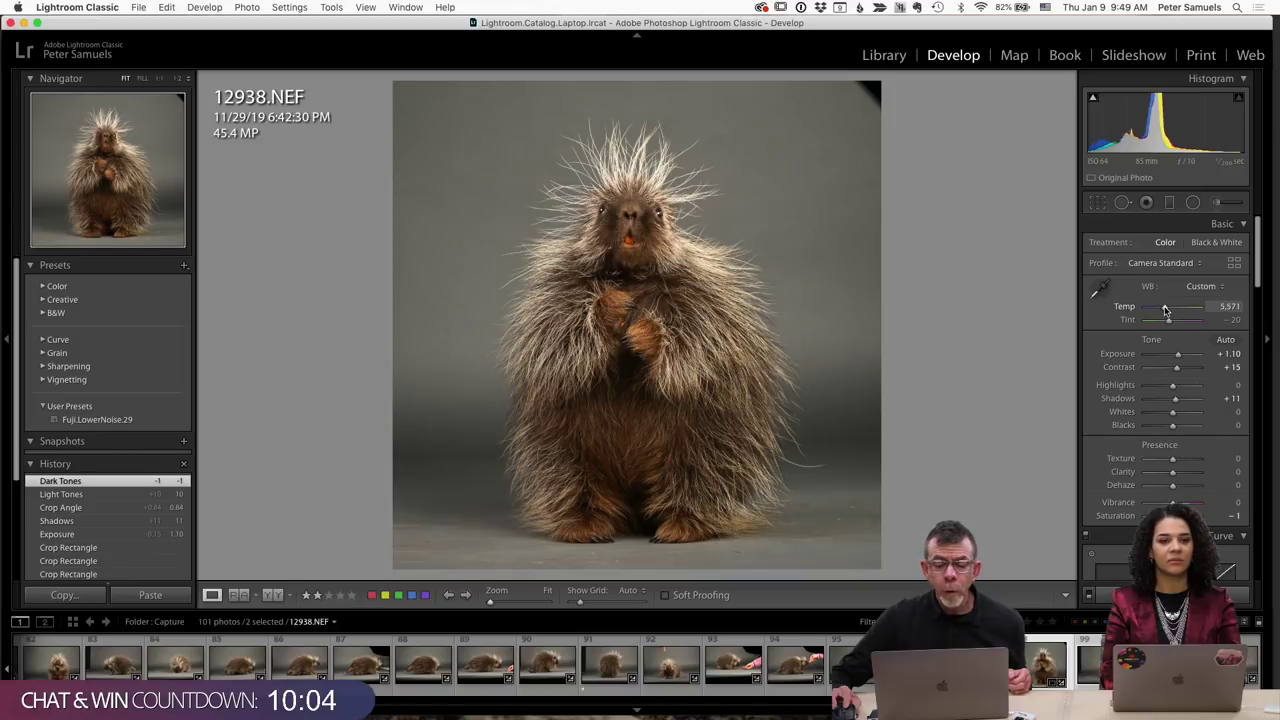
left_click_drag(1165, 311, 1165, 311)
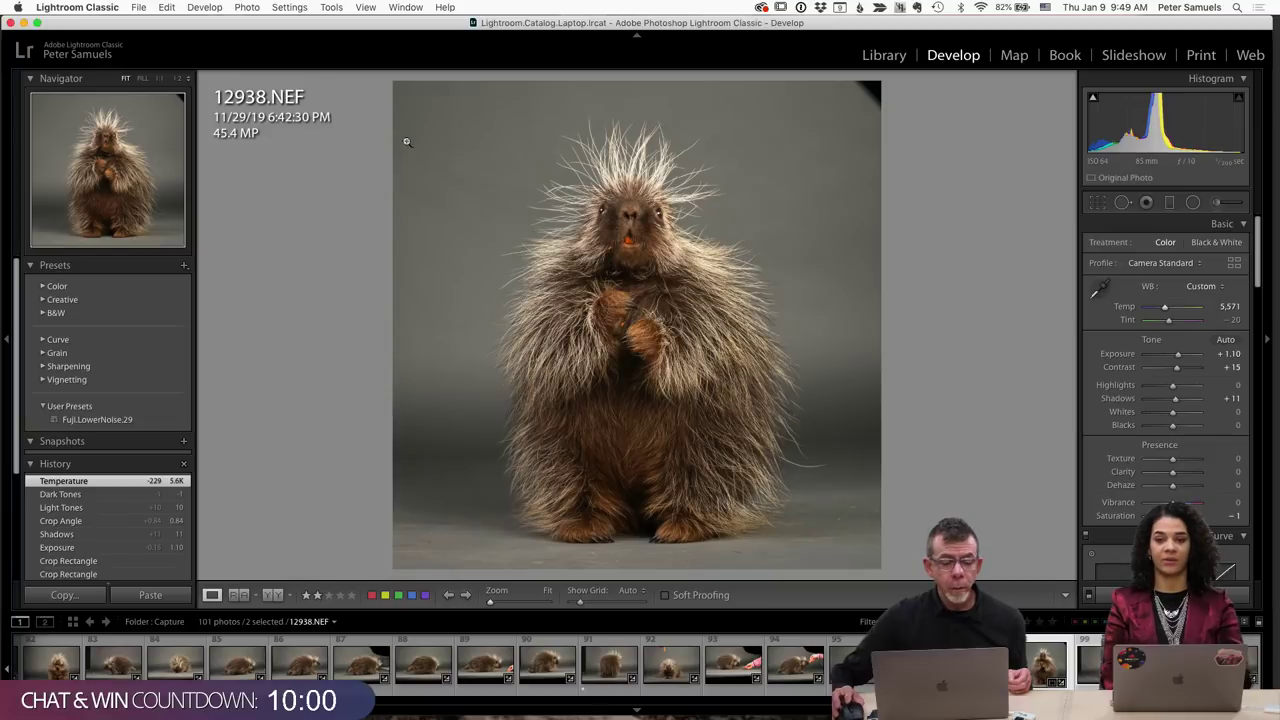
From Library, export the two selected photos as 16-bit Adobe RGB PSDs at 300 ppi.
left_click(884, 54)
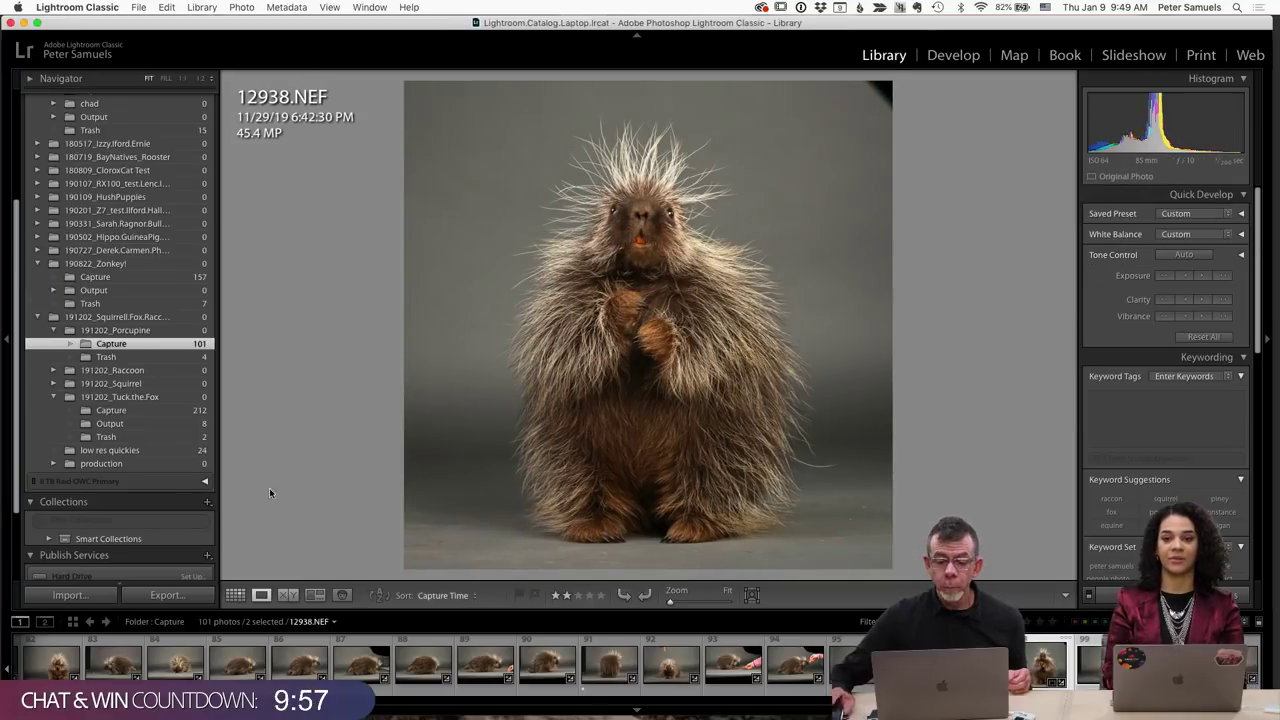
left_click(166, 595)
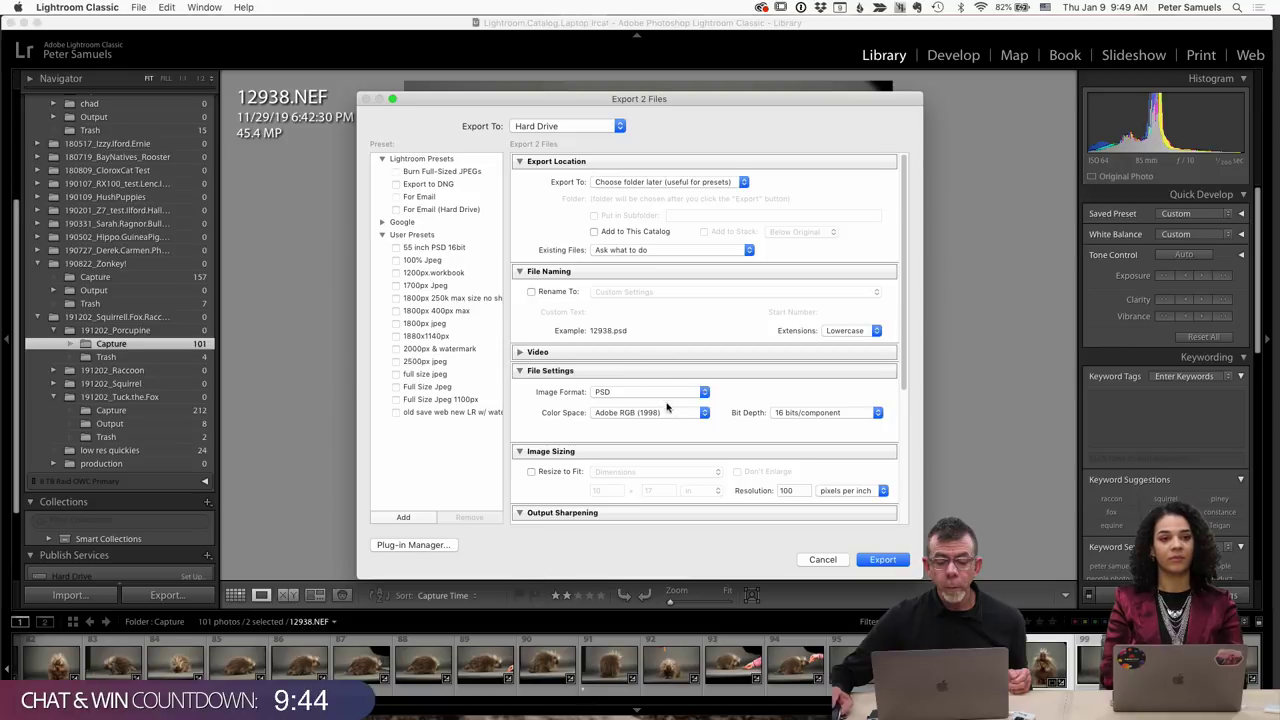
scroll(777, 406, "down", 3)
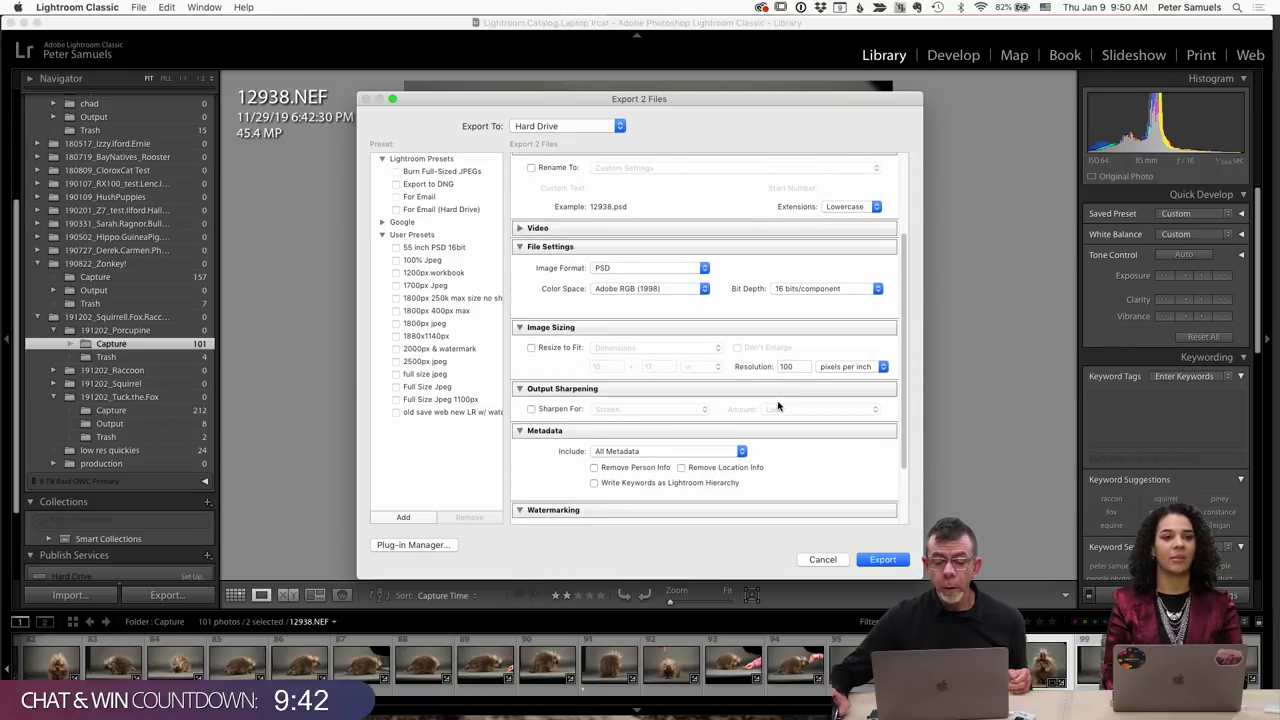
double_click(795, 367)
type("300")
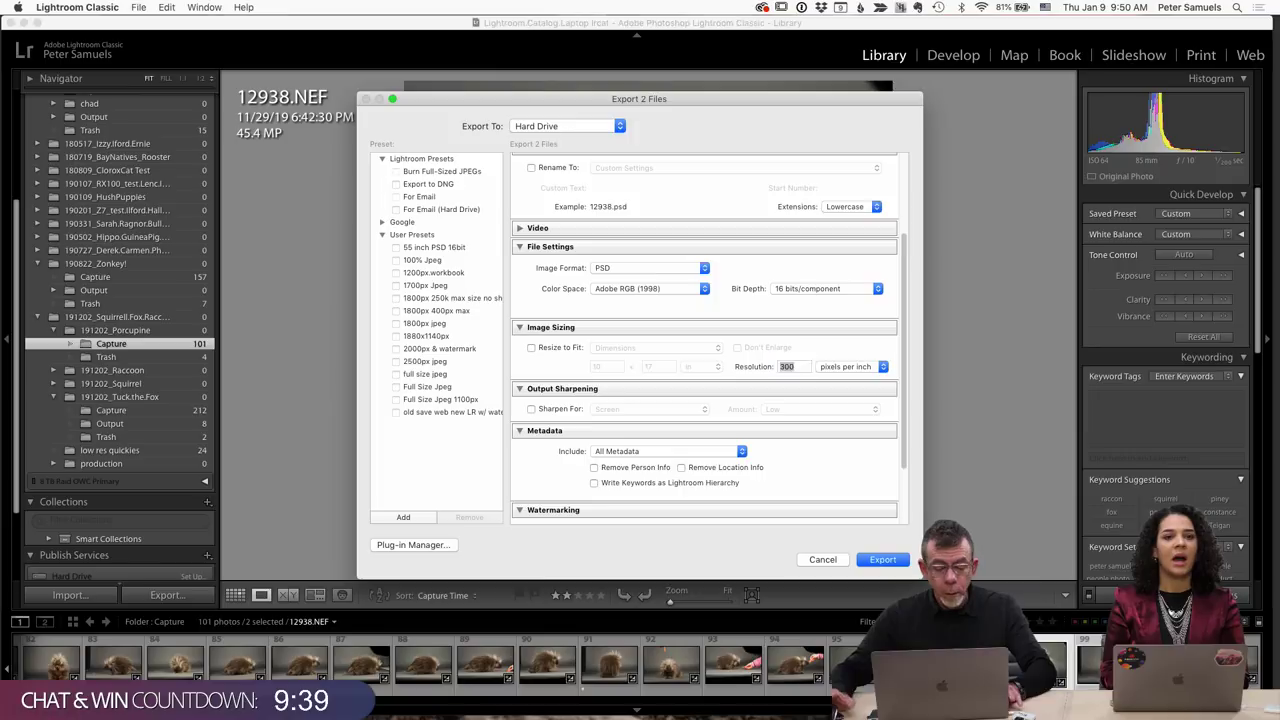
key("Tab")
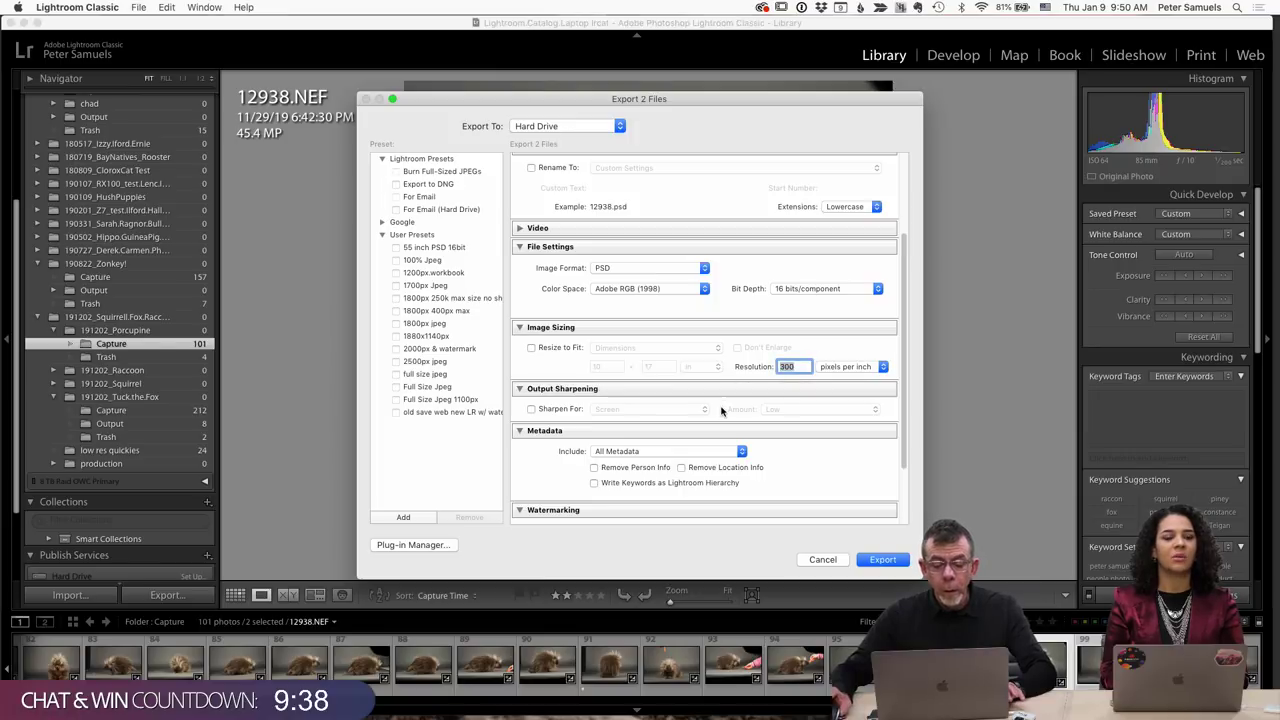
scroll(600, 470, "down", 3)
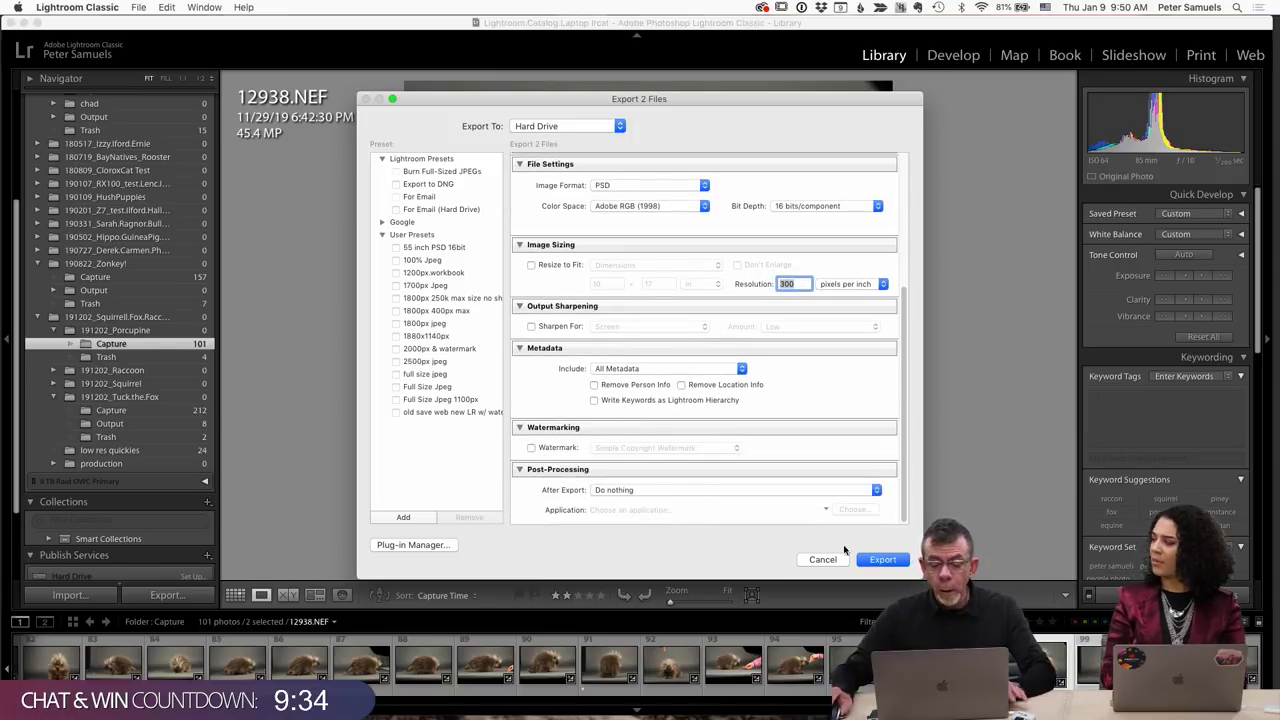
left_click(880, 561)
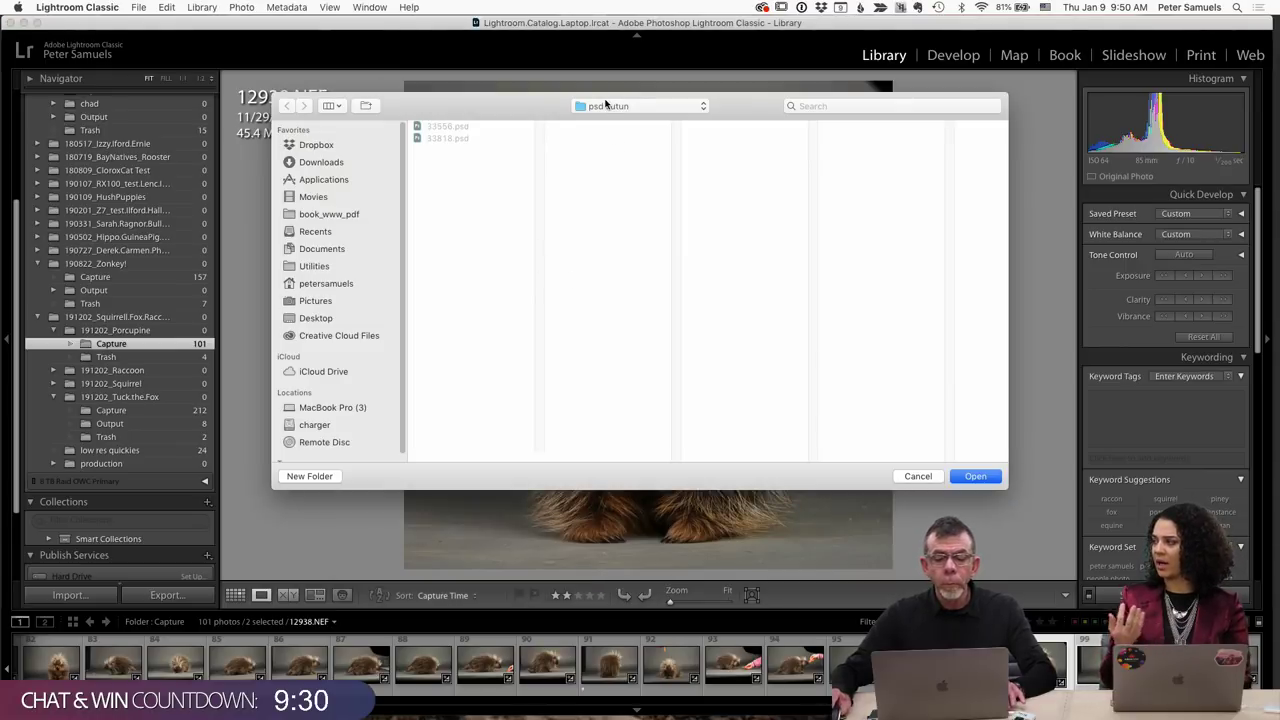
Choose 191202_Porcupine > Output as the export destination and start exporting.
left_click(325, 300)
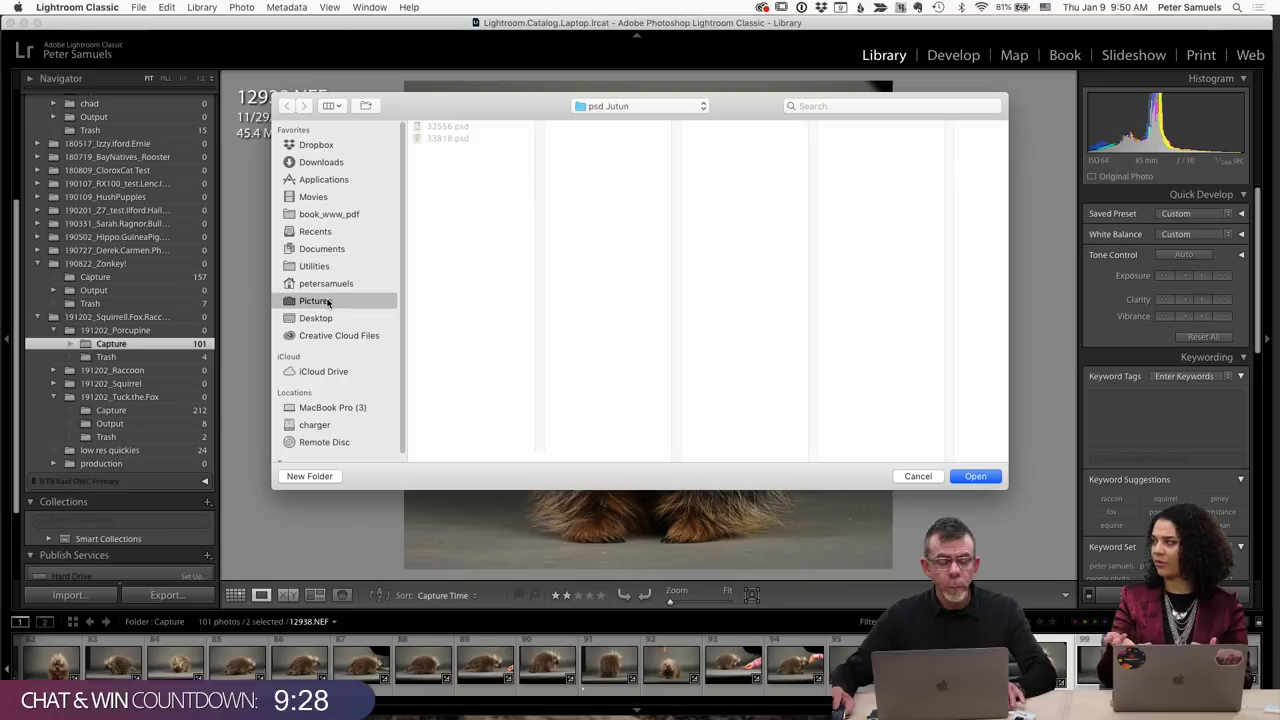
scroll(467, 350, "down", 3)
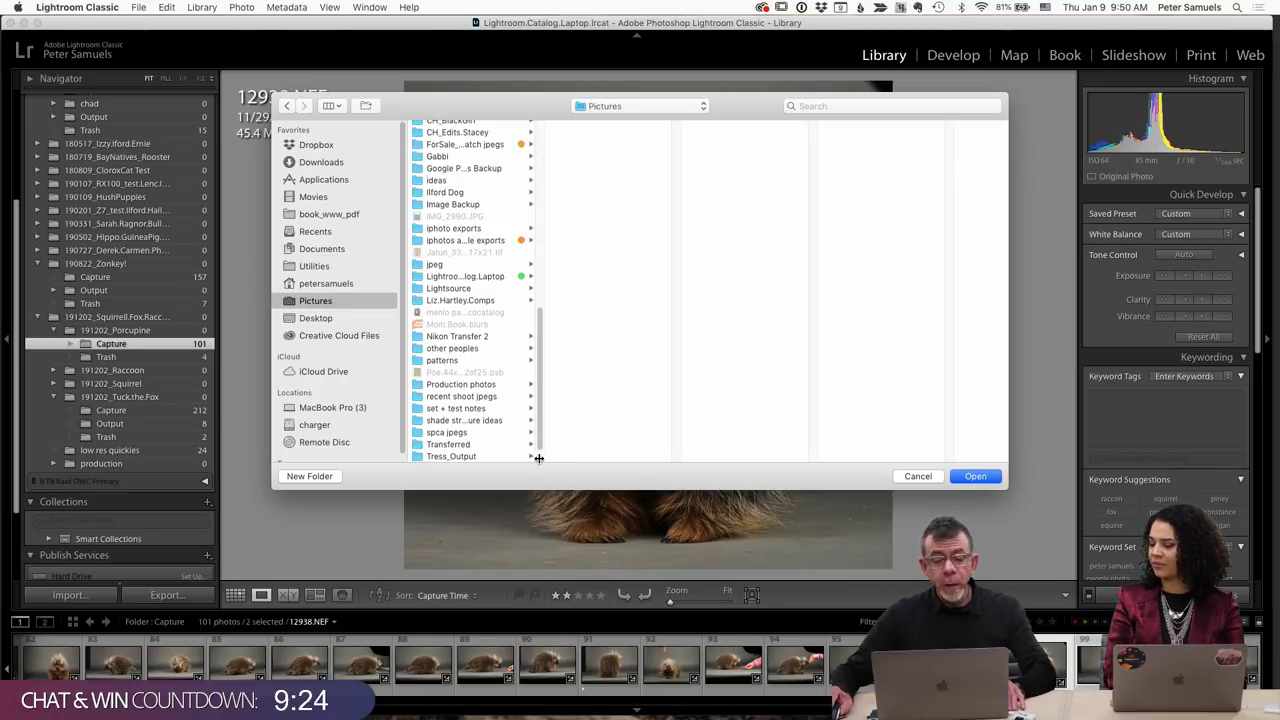
left_click_drag(537, 452, 598, 449)
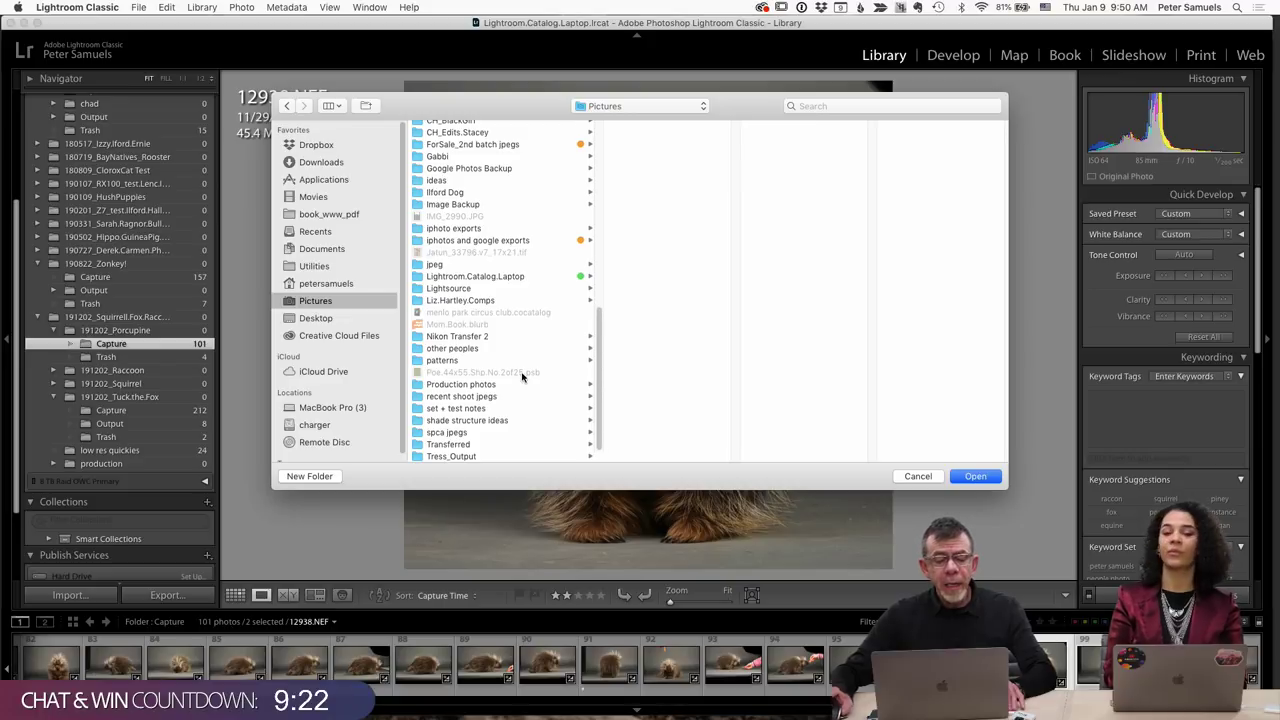
scroll(519, 376, "up", 5)
scroll(519, 376, "up", 3)
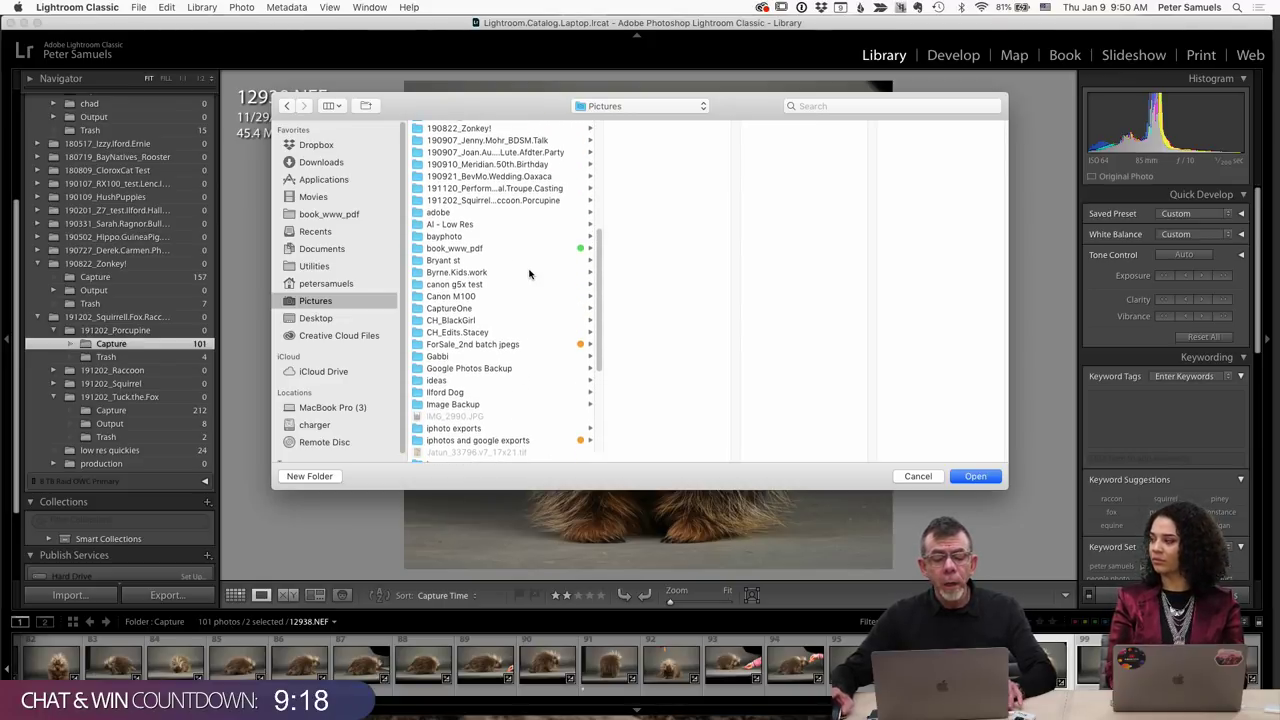
left_click(534, 201)
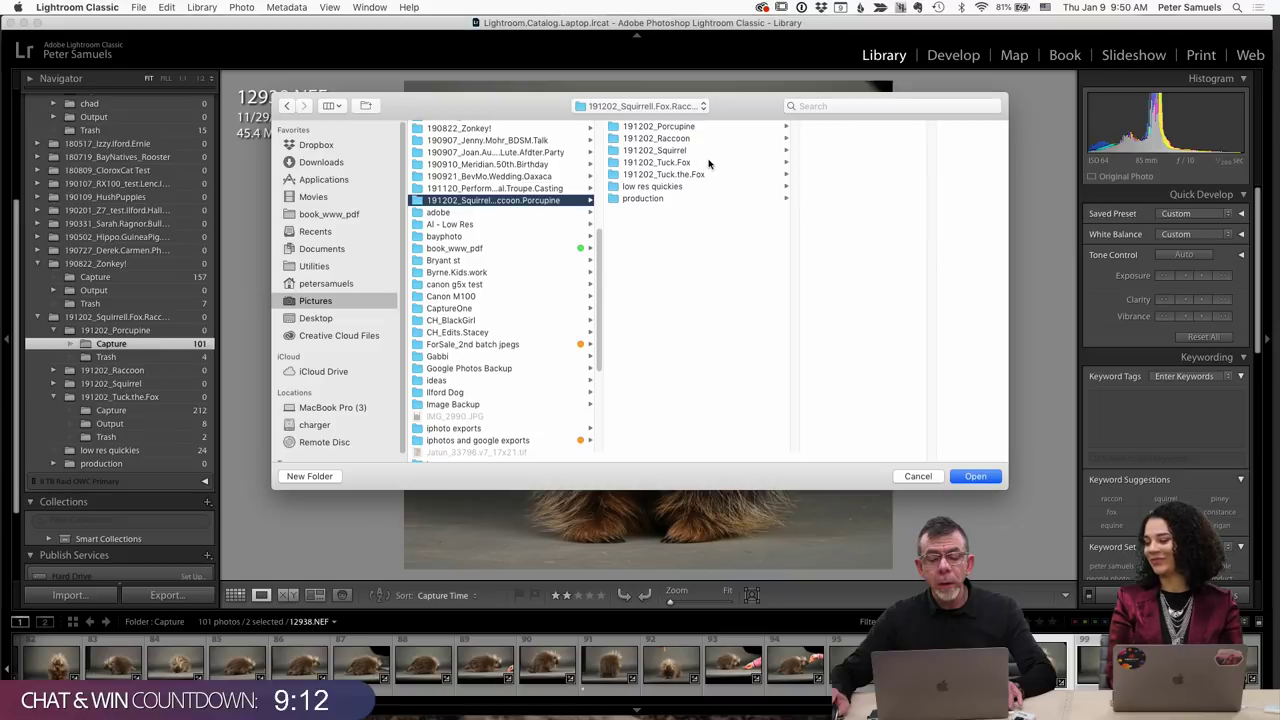
left_click(712, 128)
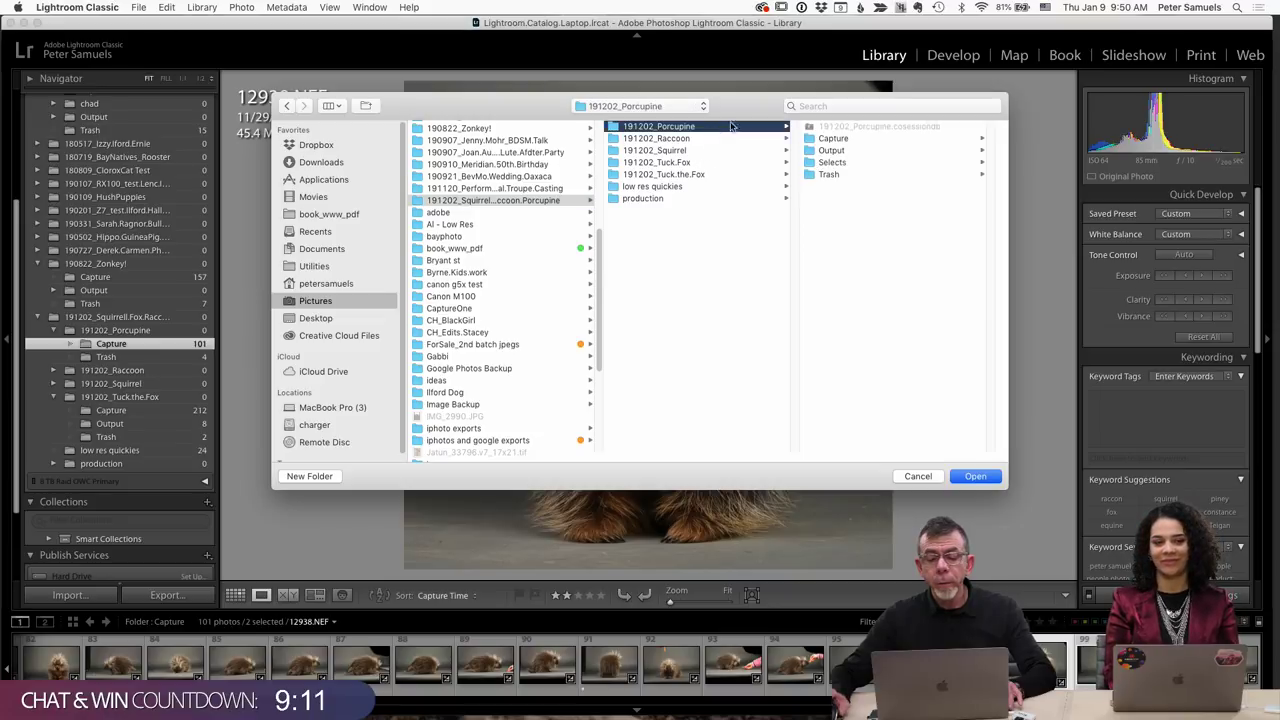
left_click(832, 151)
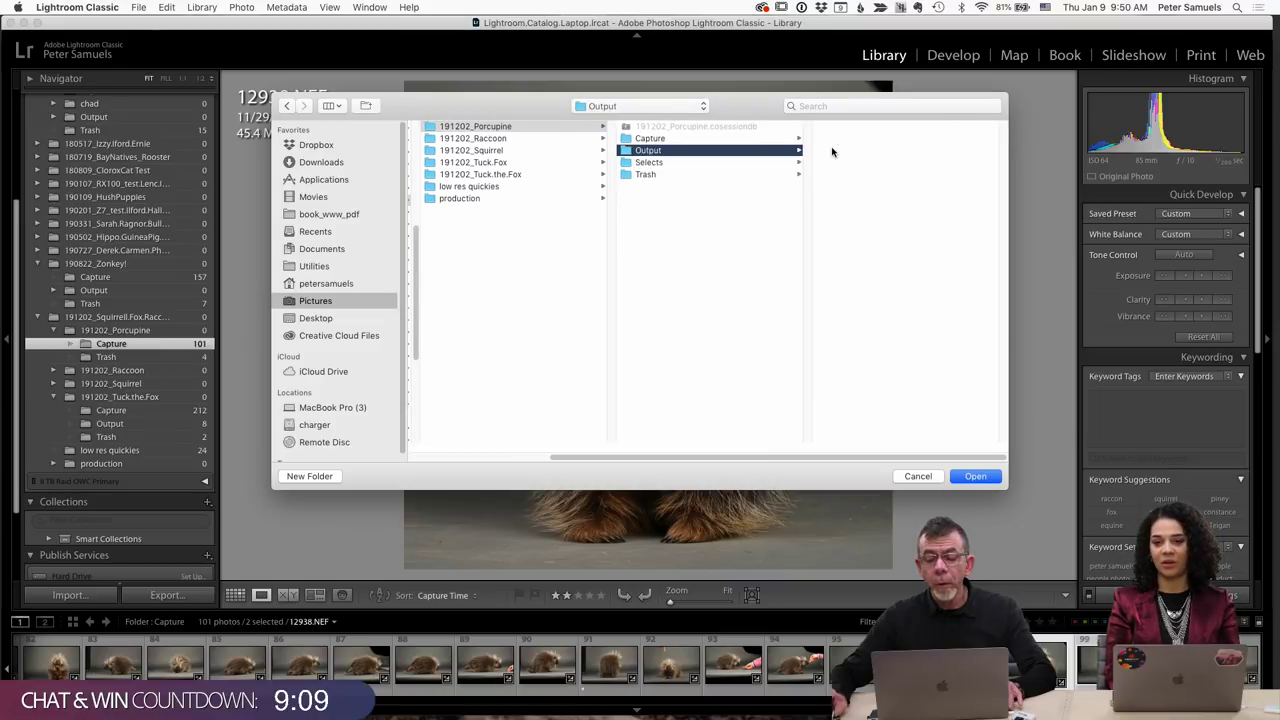
left_click(975, 476)
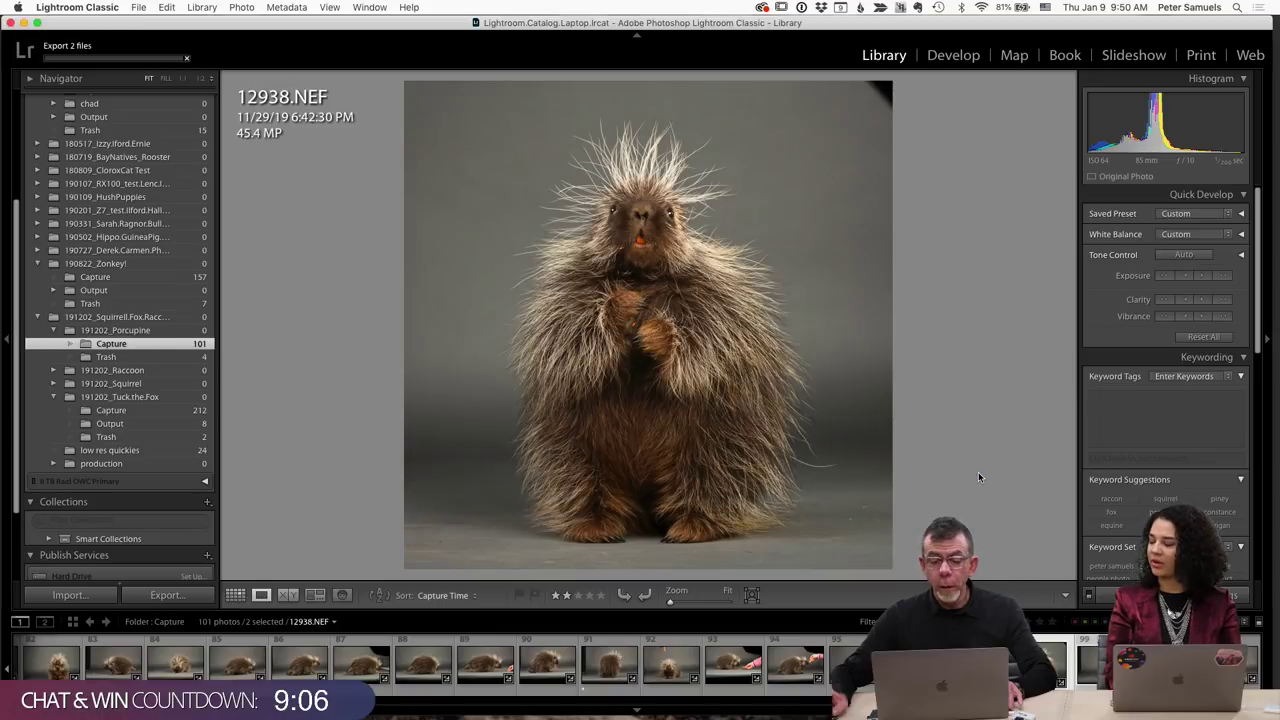
Open the Export 2 Files dialog, cancel it, then reopen it.
left_click(165, 595)
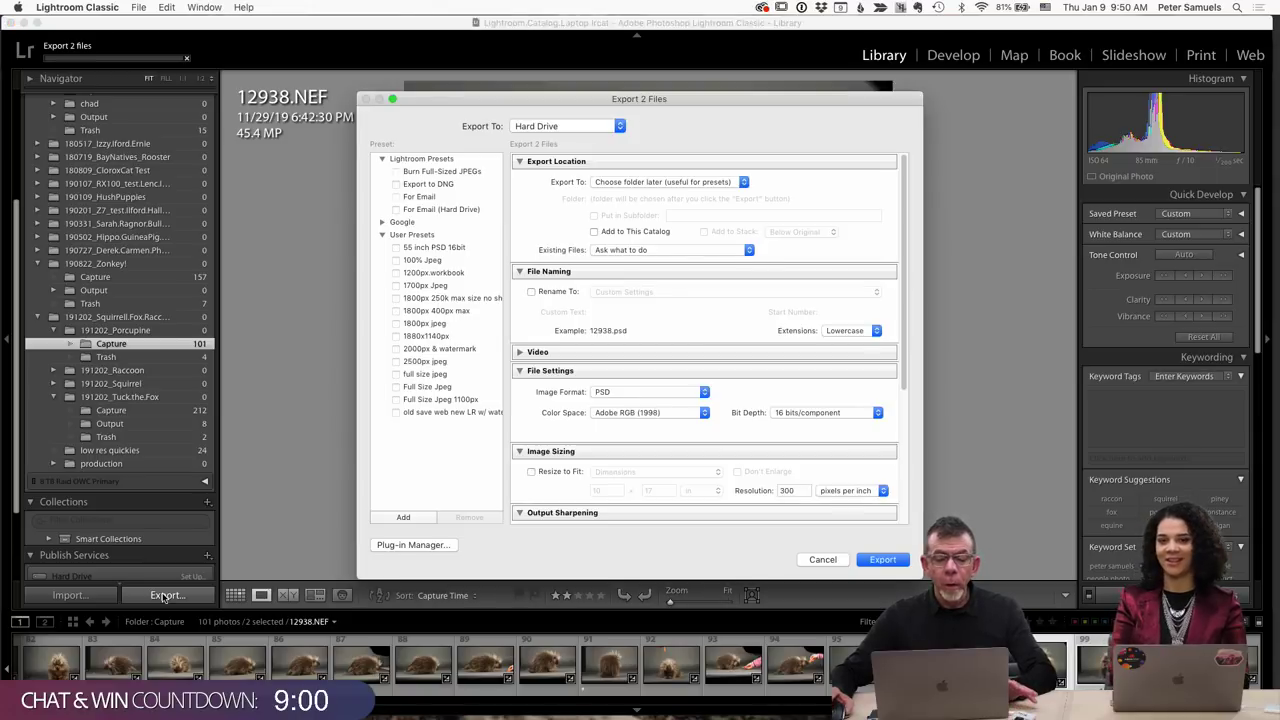
left_click(820, 560)
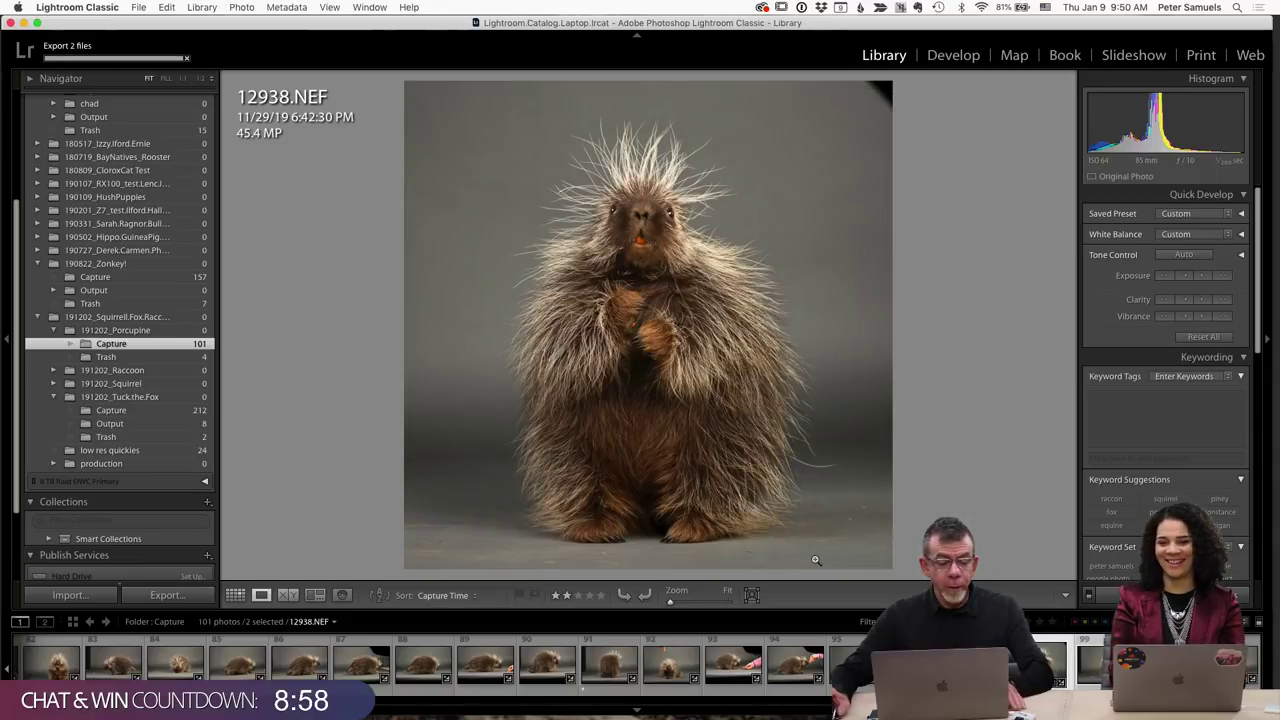
left_click(166, 595)
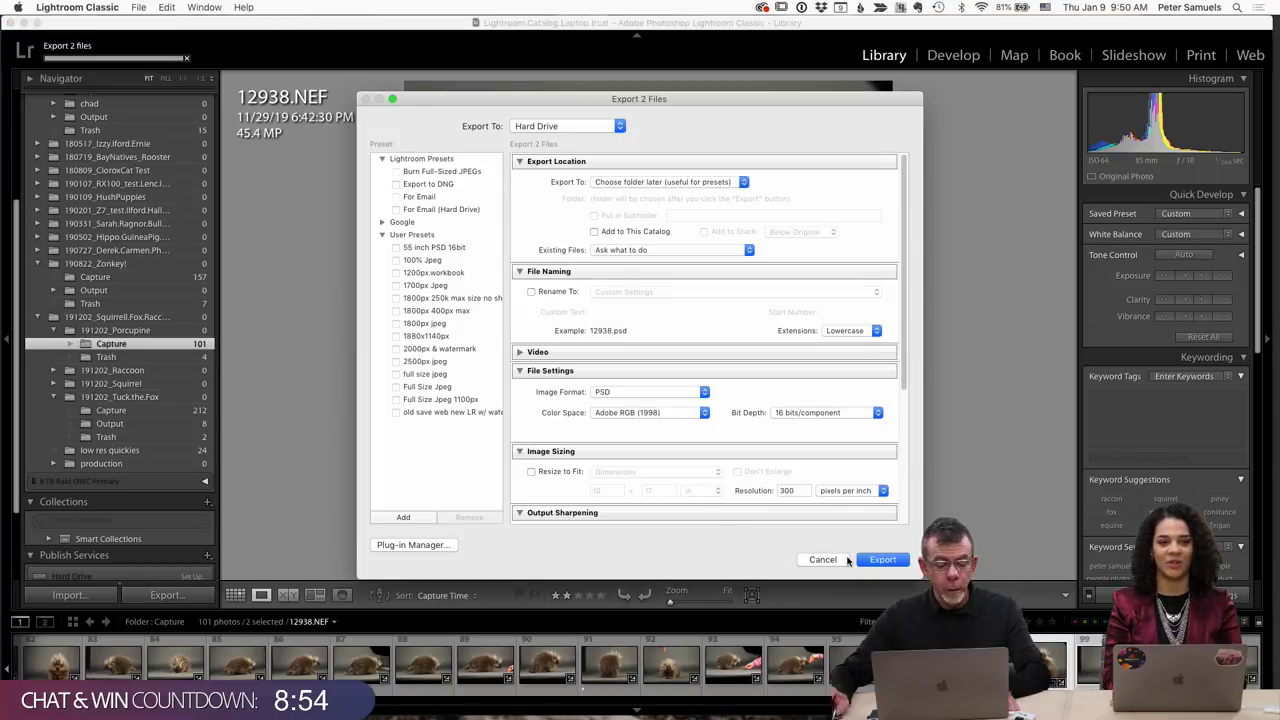
In Adobe Bridge, browse to the 191202_Porcupine Output folder.
key("super+Tab")
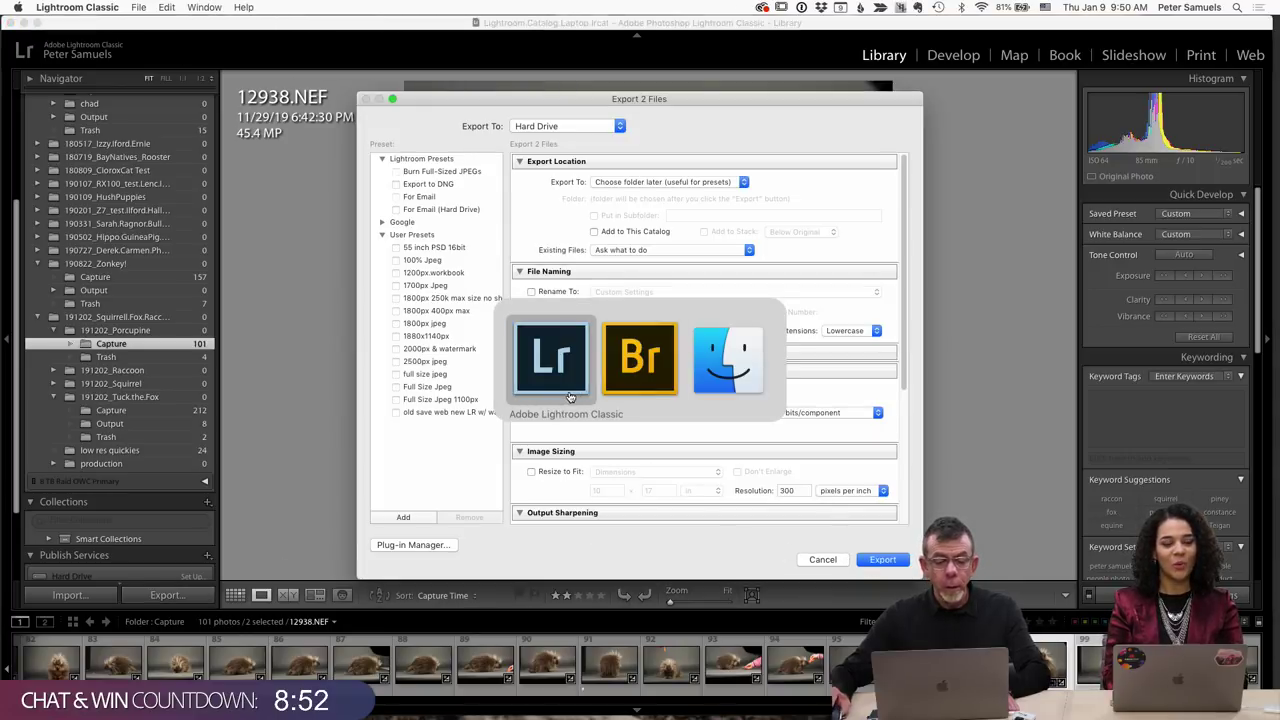
key("Escape")
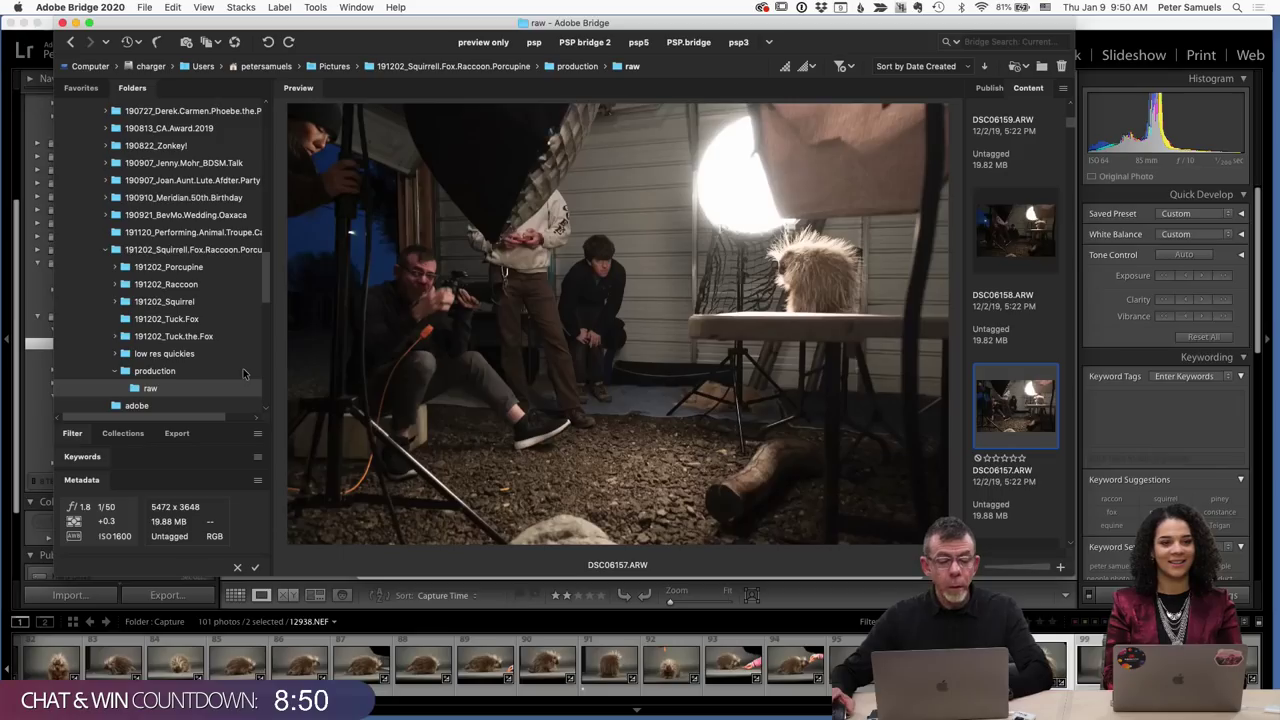
left_click(116, 268)
left_click(153, 302)
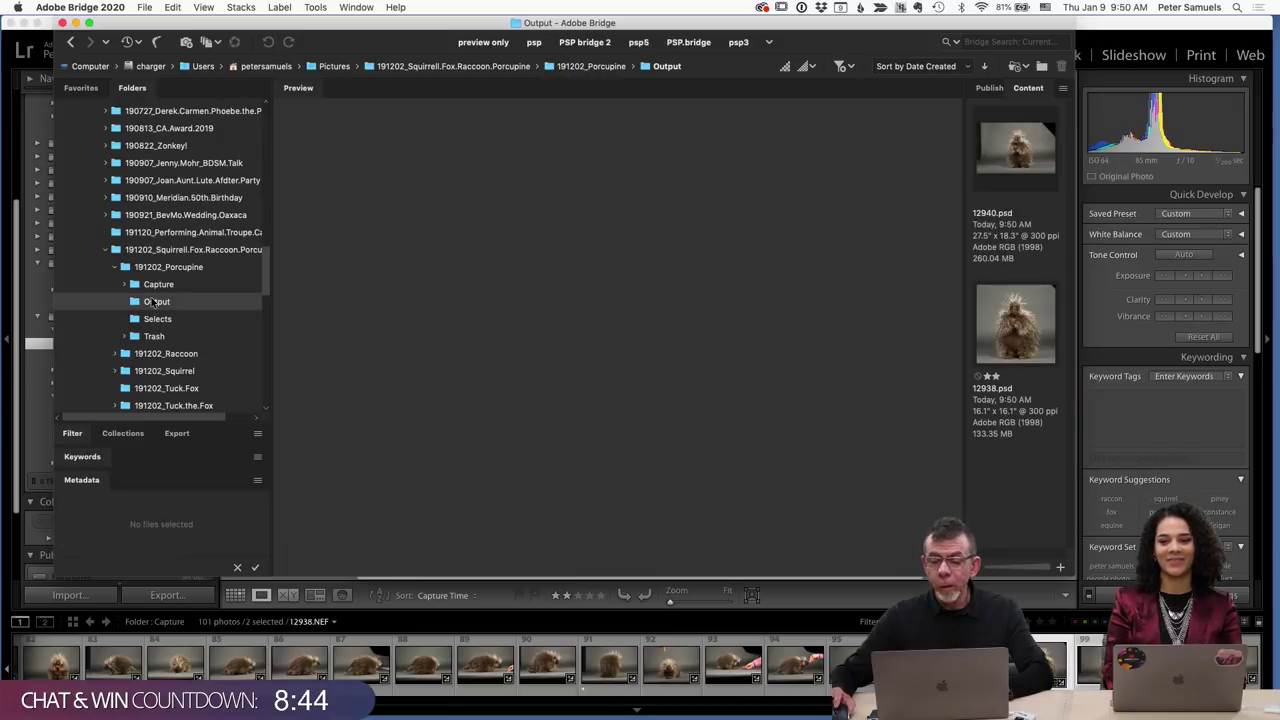
Preview the exported 12938.psd and 12940.psd, then return to Lightroom Classic.
left_click(1006, 336)
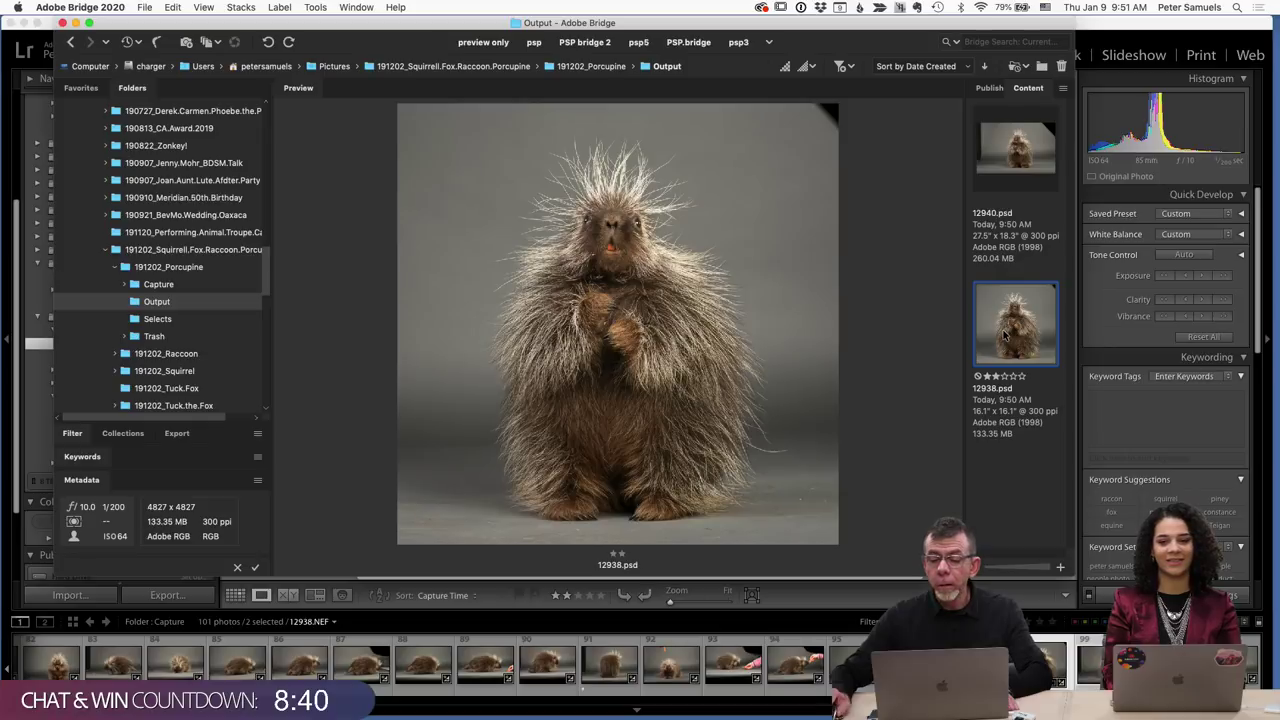
left_click(1008, 160)
left_click(1004, 318)
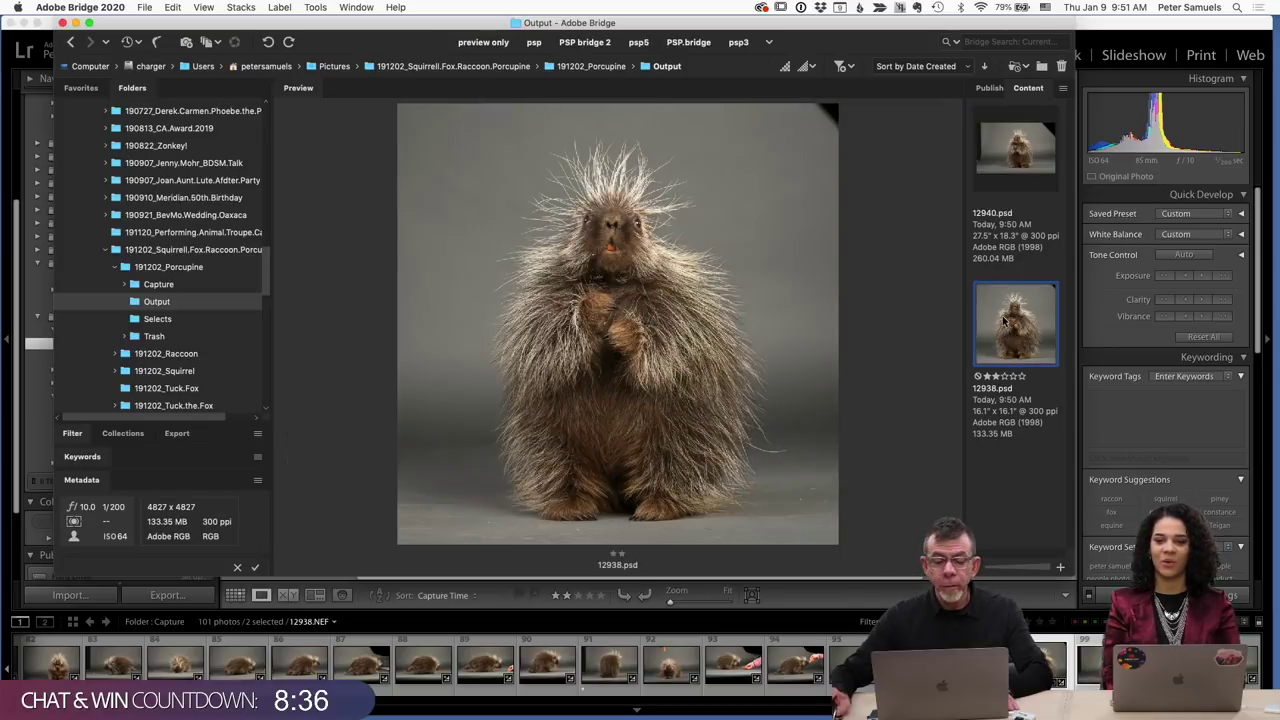
key("super+Tab")
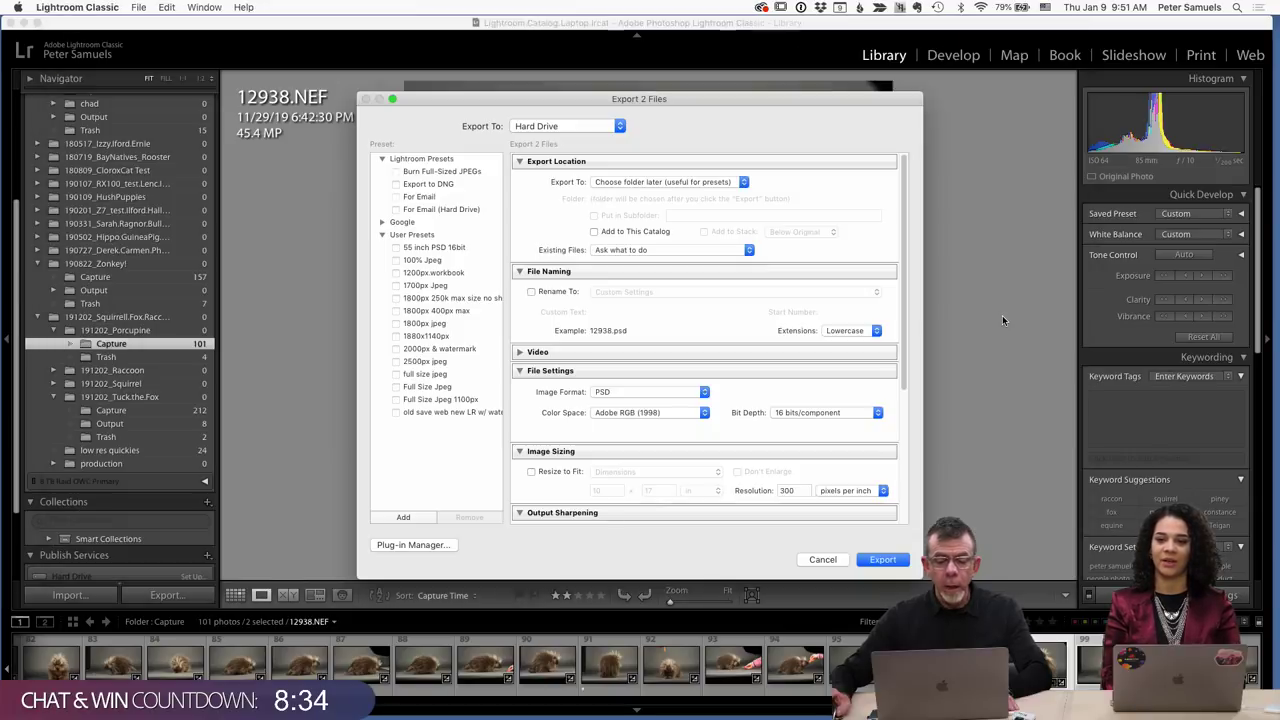
Cancel the export, then browse forward through the Capture photos and rate 12942.NEF one star.
key("Escape")
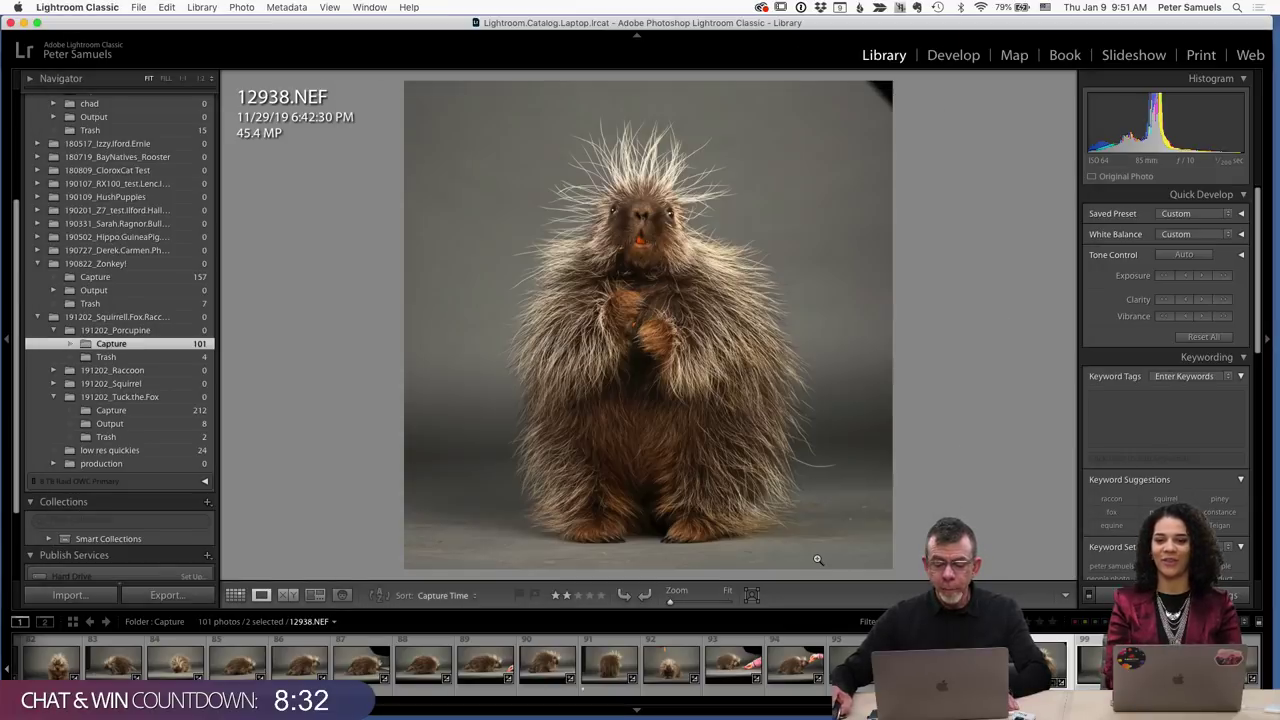
key("Left")
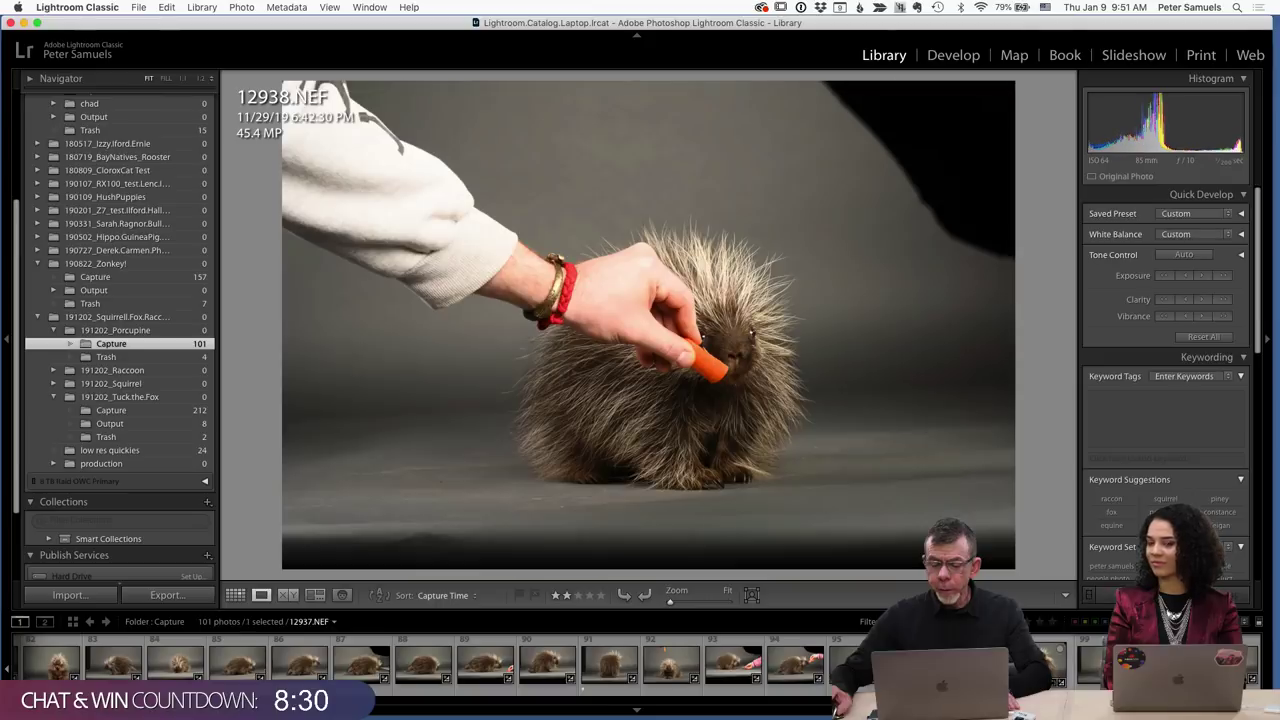
key("Right")
left_click(1045, 667)
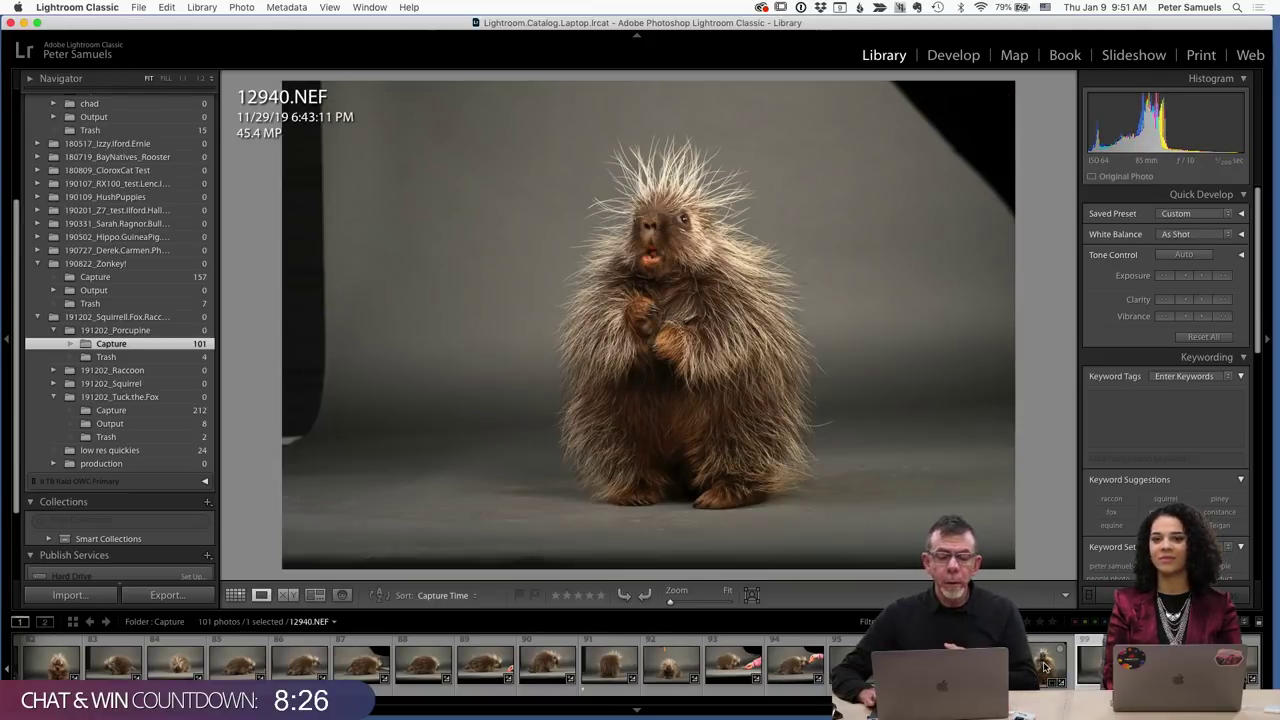
key("Right")
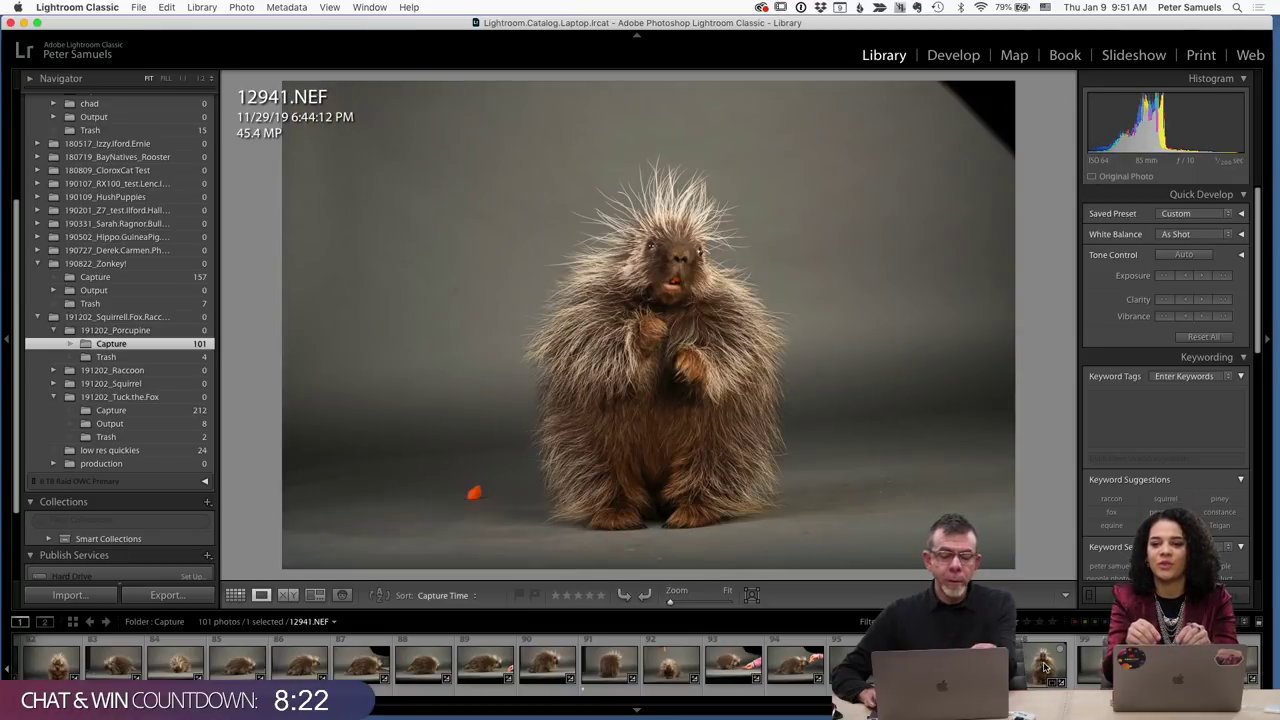
key("Right")
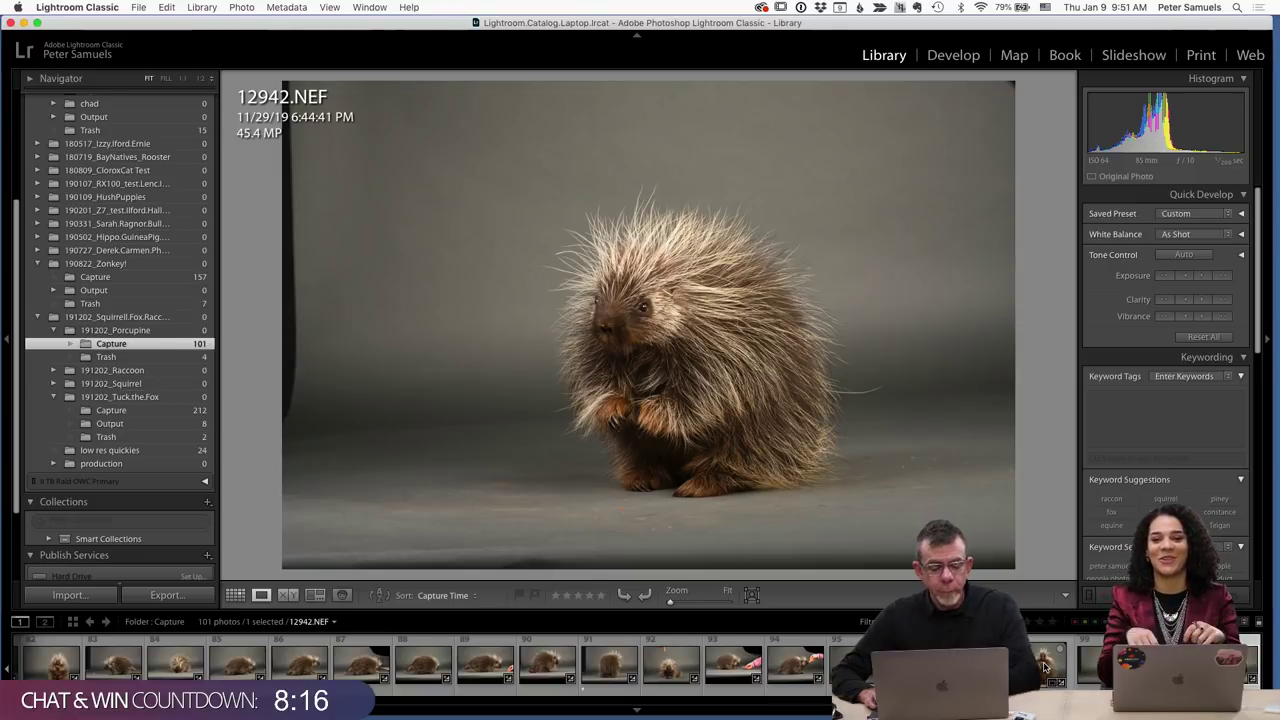
key("1")
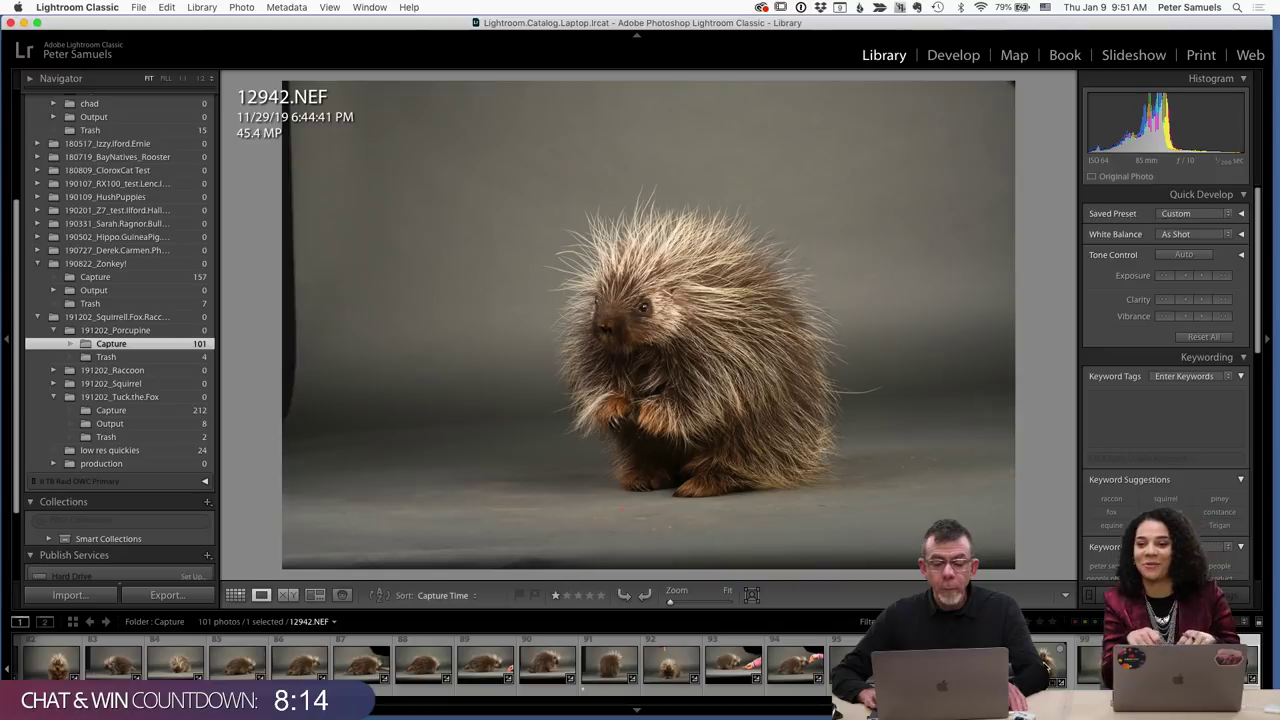
Step back through the earlier Capture photos and give 12920.NEF a one-star rating.
key("Left")
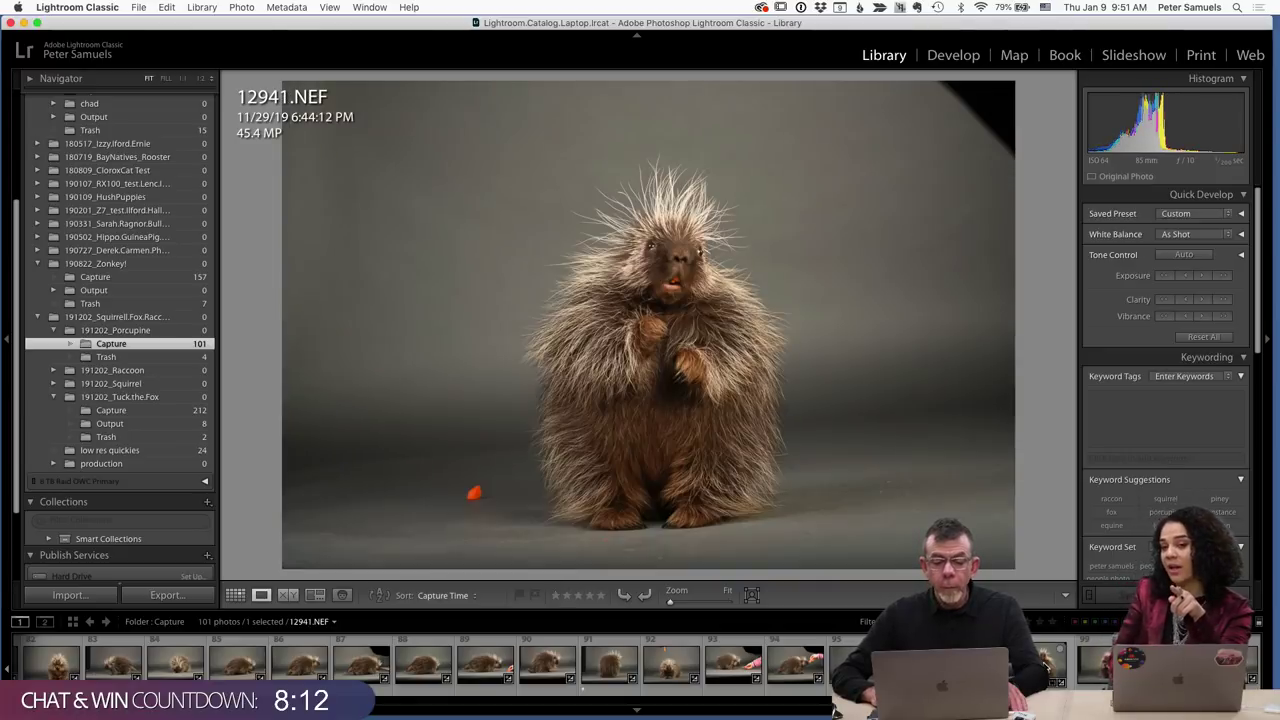
key("Left")
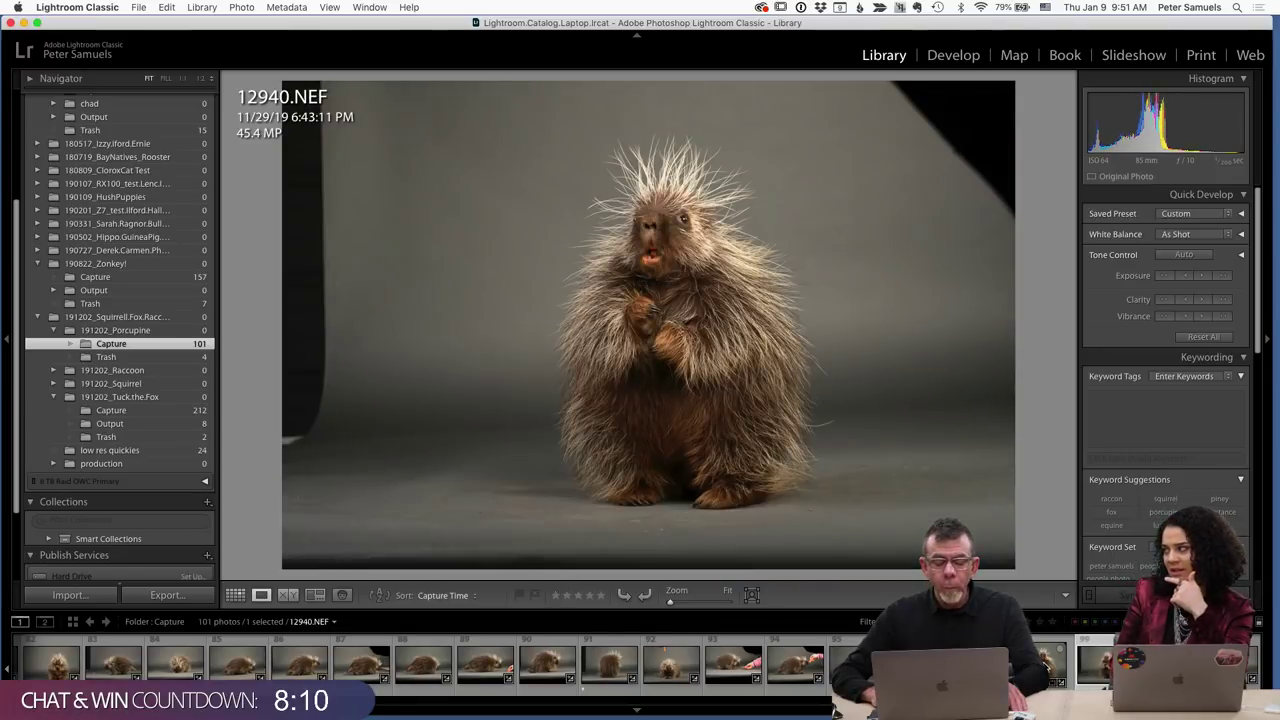
key("Left")
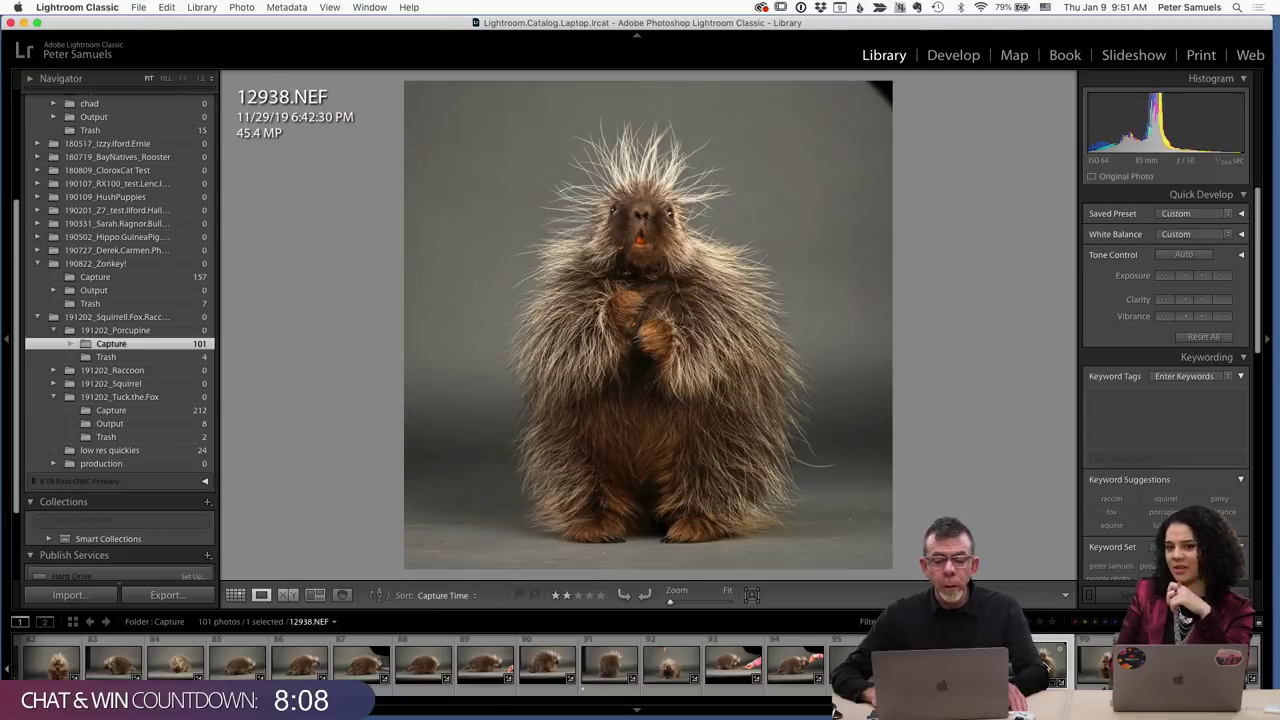
key("Left")
key("Left")
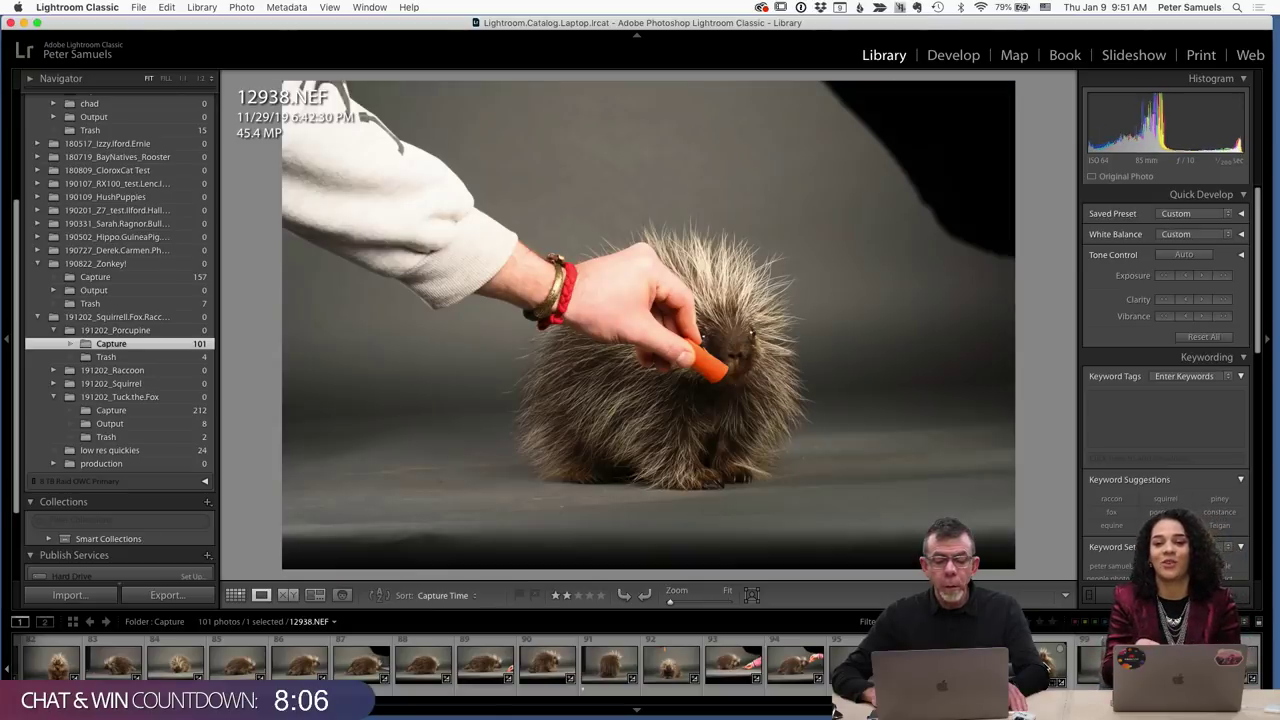
key("Left")
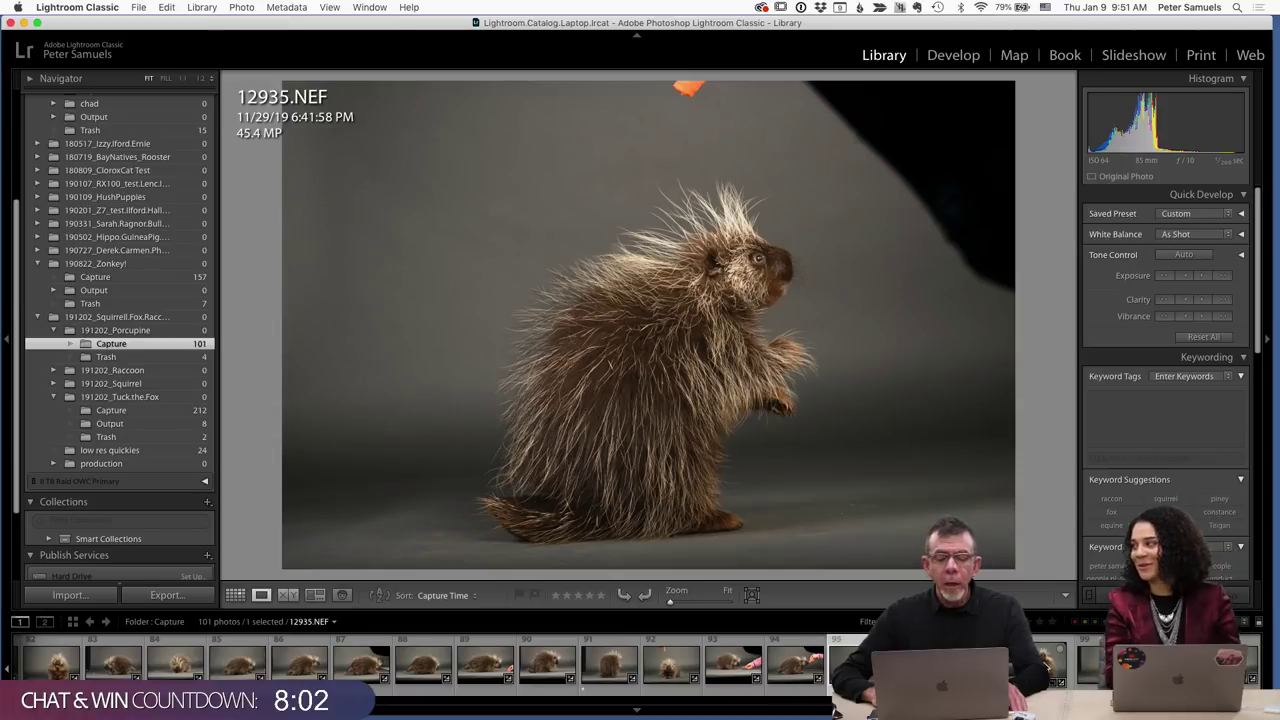
key("Left")
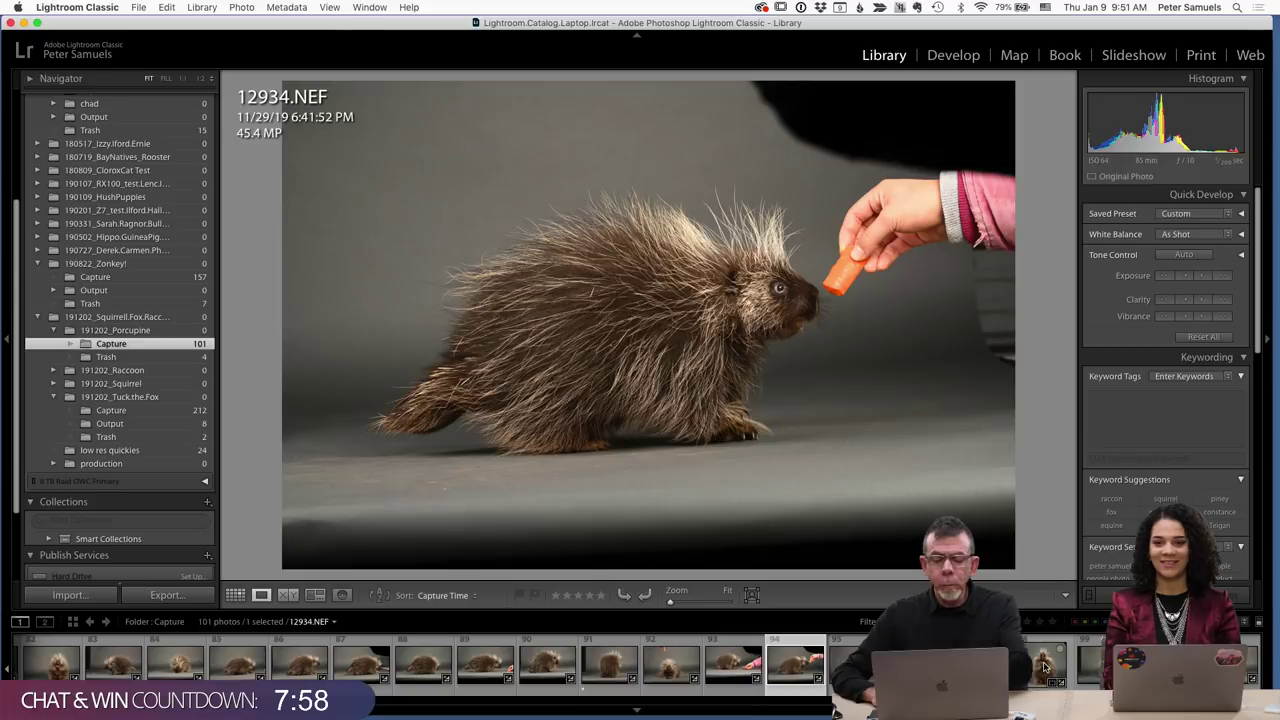
key("Left")
key("Left")
key("Left")
key("Left")
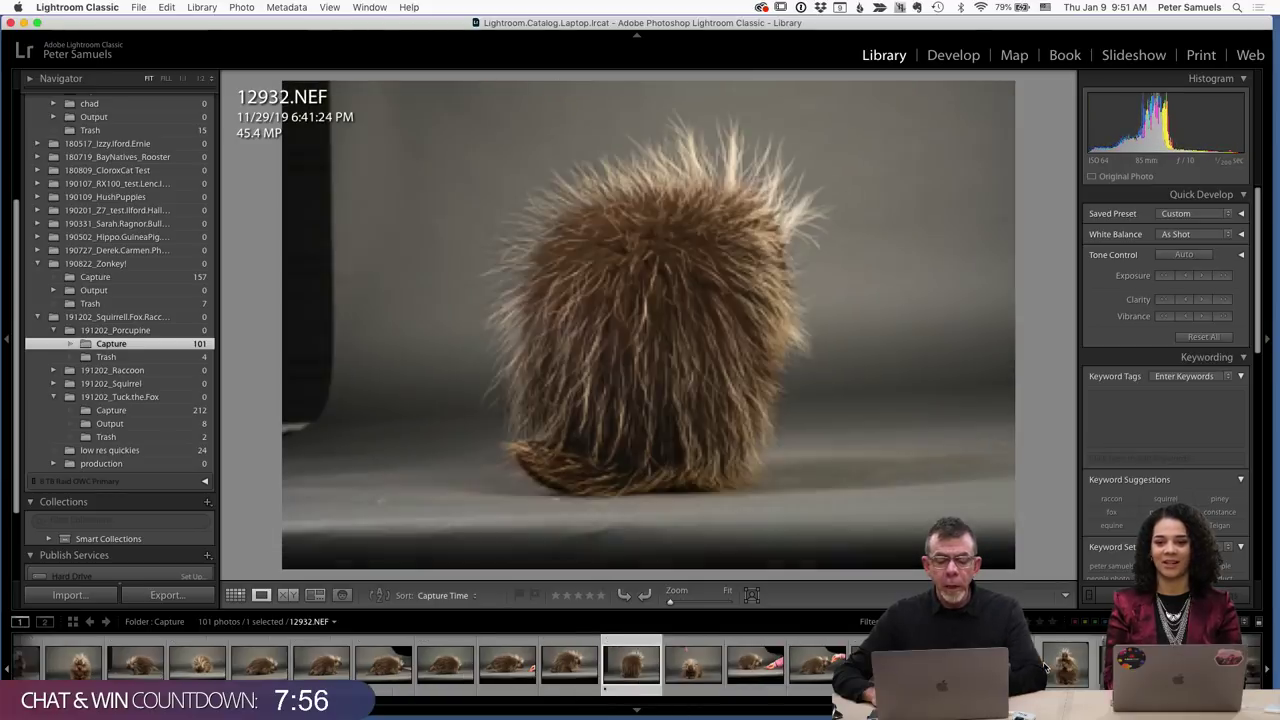
key("Left")
key("Left")
key("Left")
key("Left")
key("Left")
key("Left")
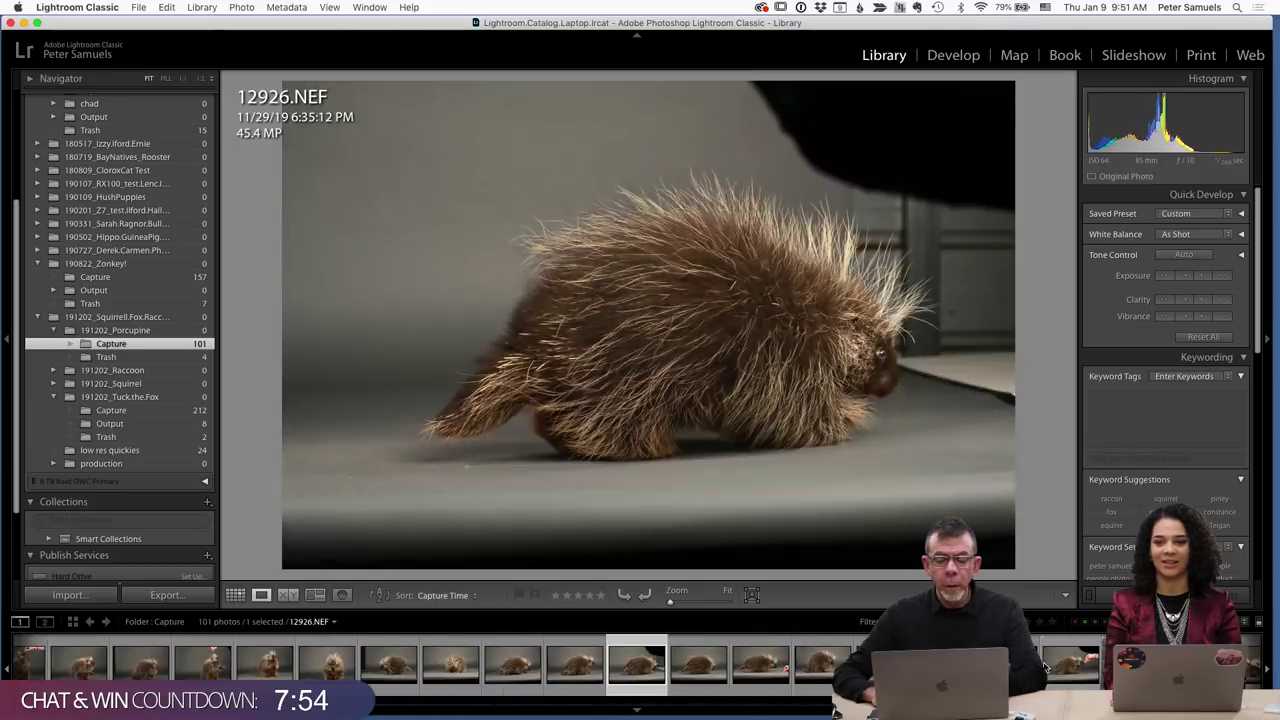
key("Left")
key("Left")
key("Left")
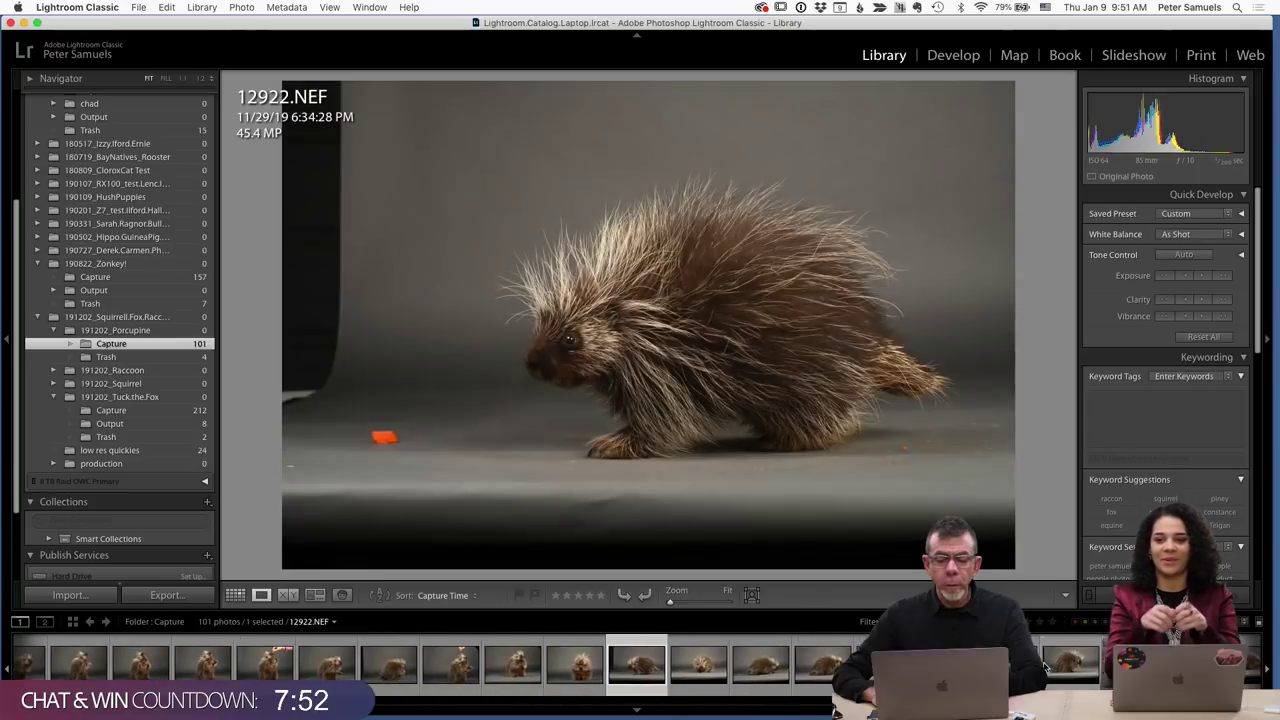
key("Left")
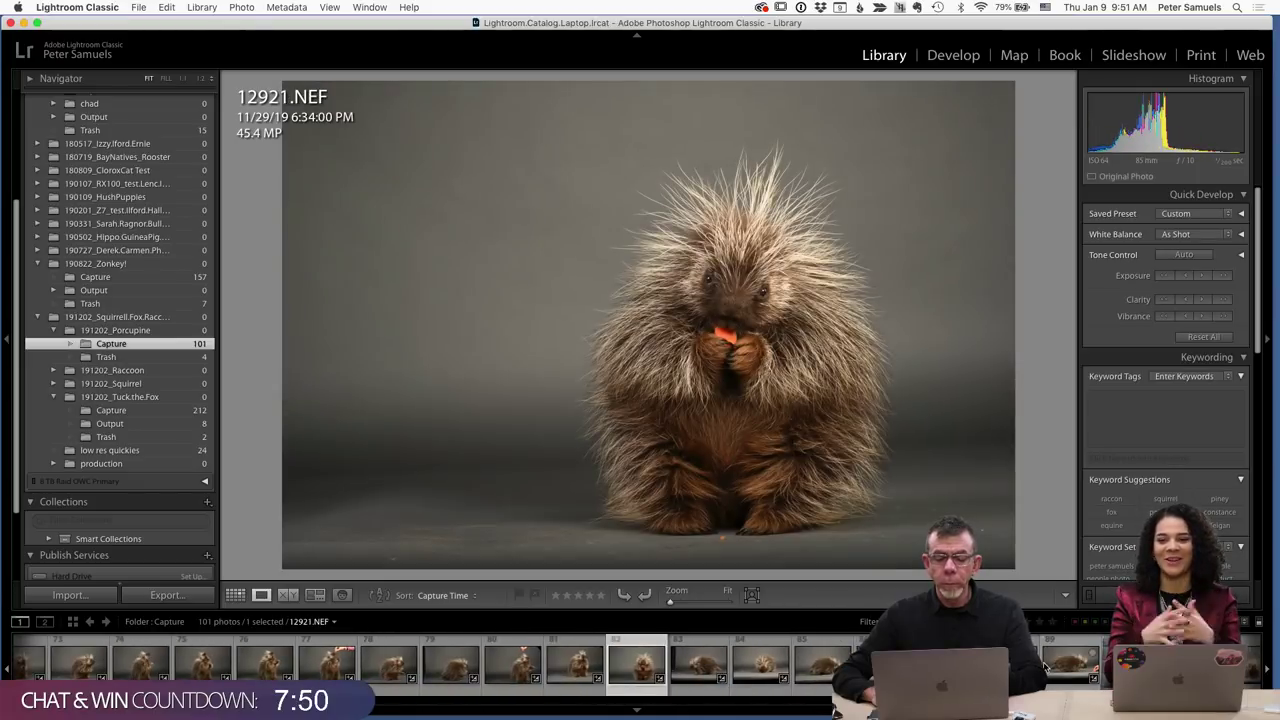
key("Left")
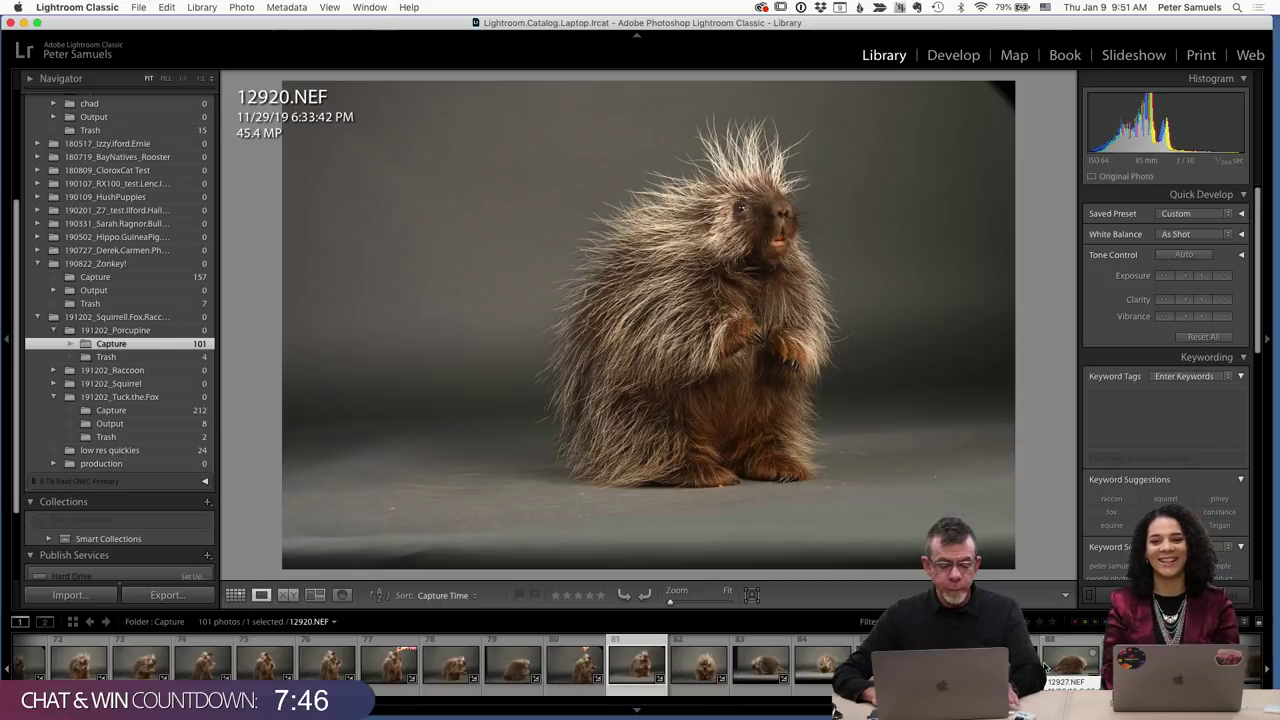
key("1")
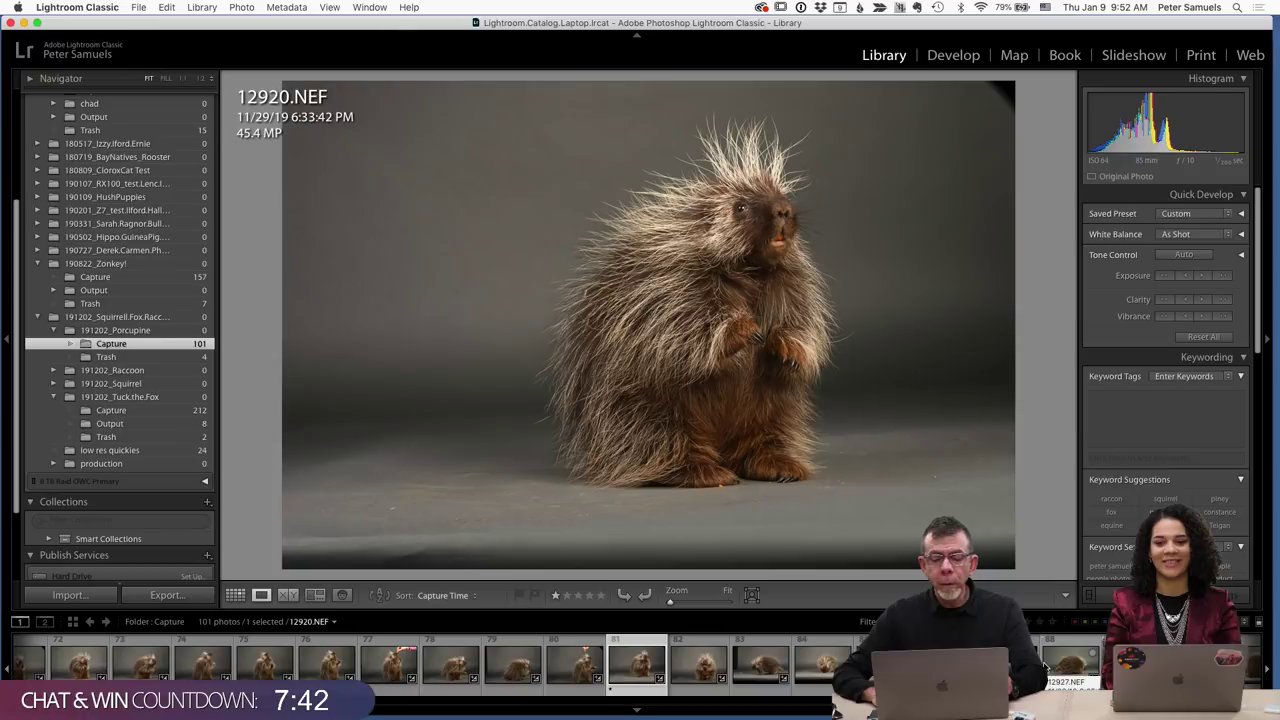
Keep reviewing earlier photos back to 12908.NEF, then switch over to Adobe Bridge.
key("Left")
key("Left")
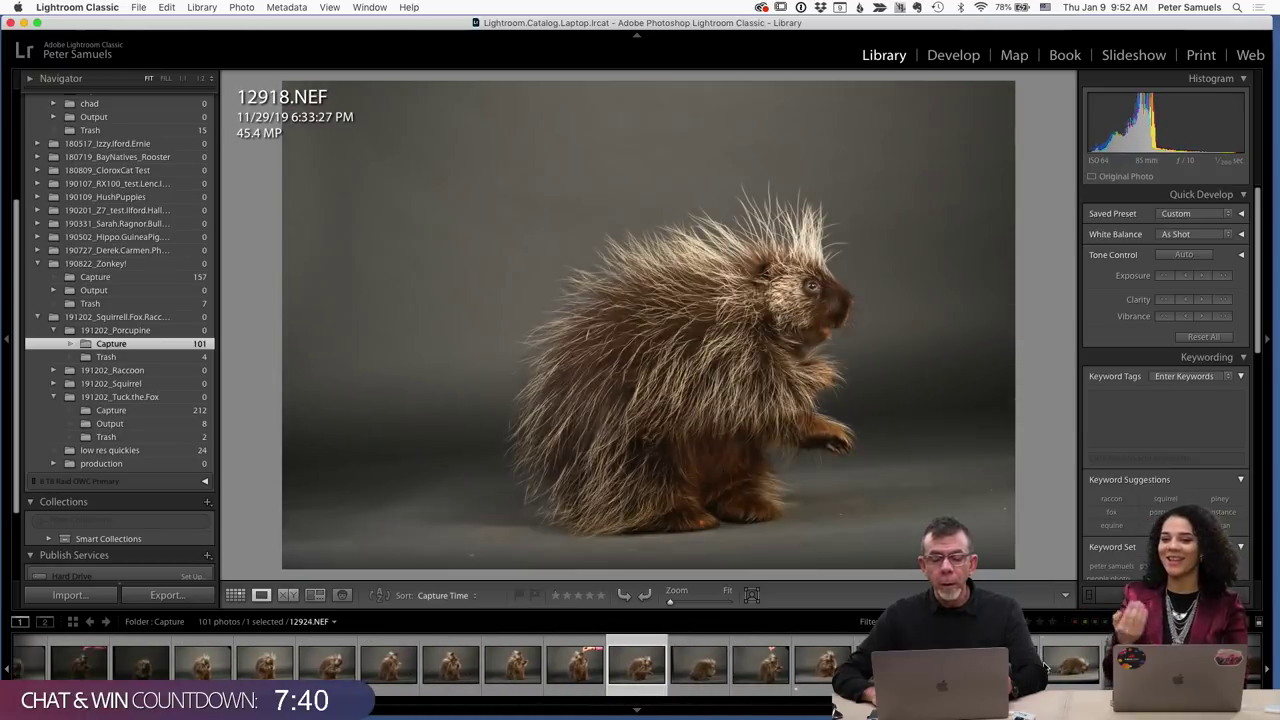
key("Left")
key("Left")
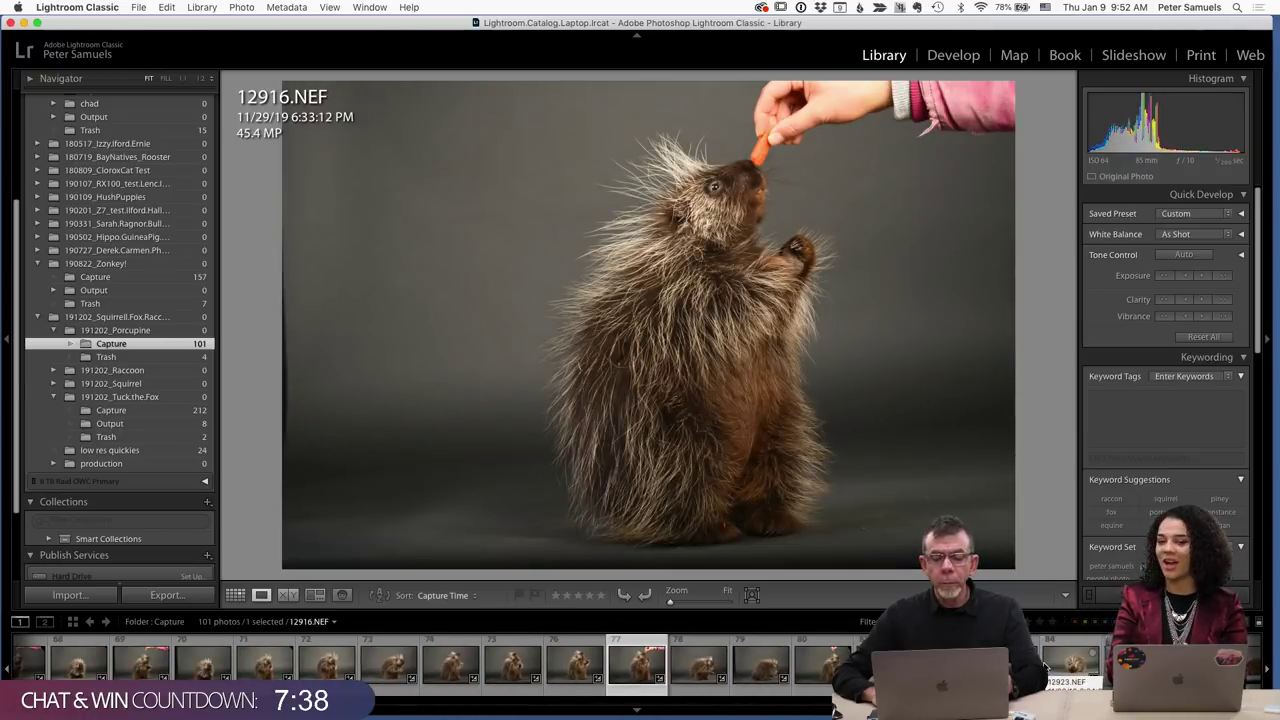
key("Left")
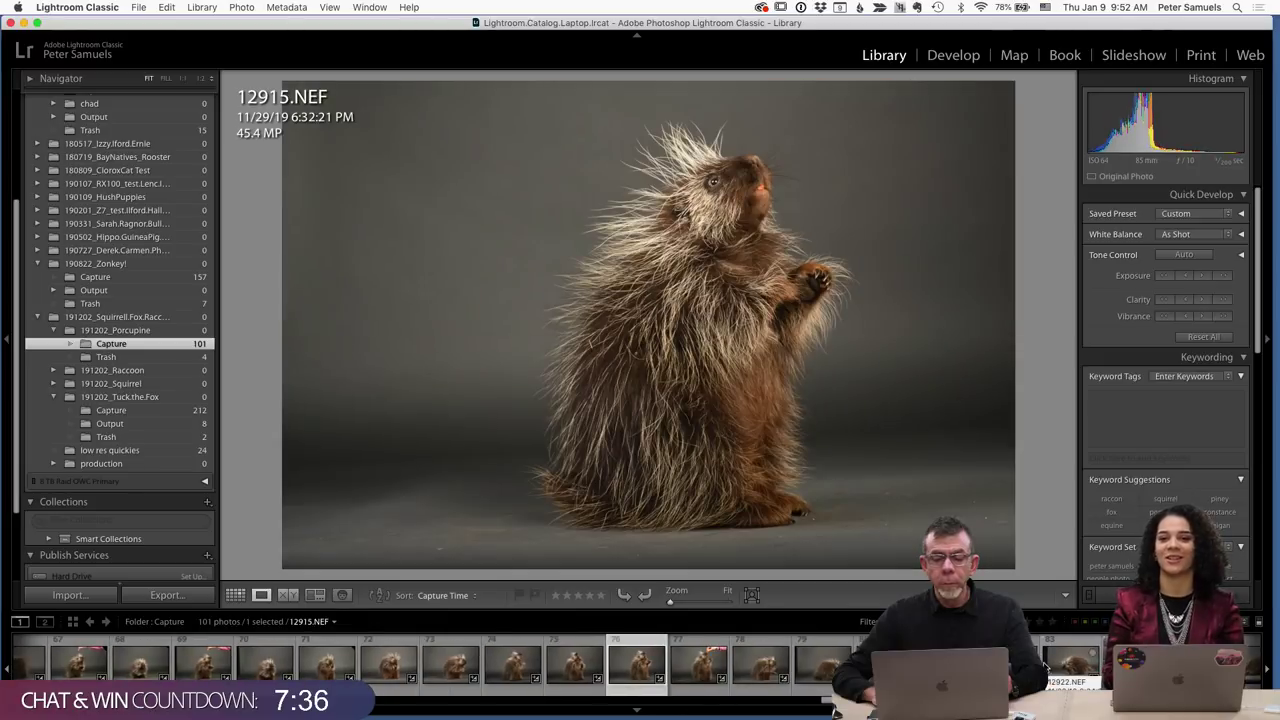
key("Left")
key("Left")
key("Left")
key("Left")
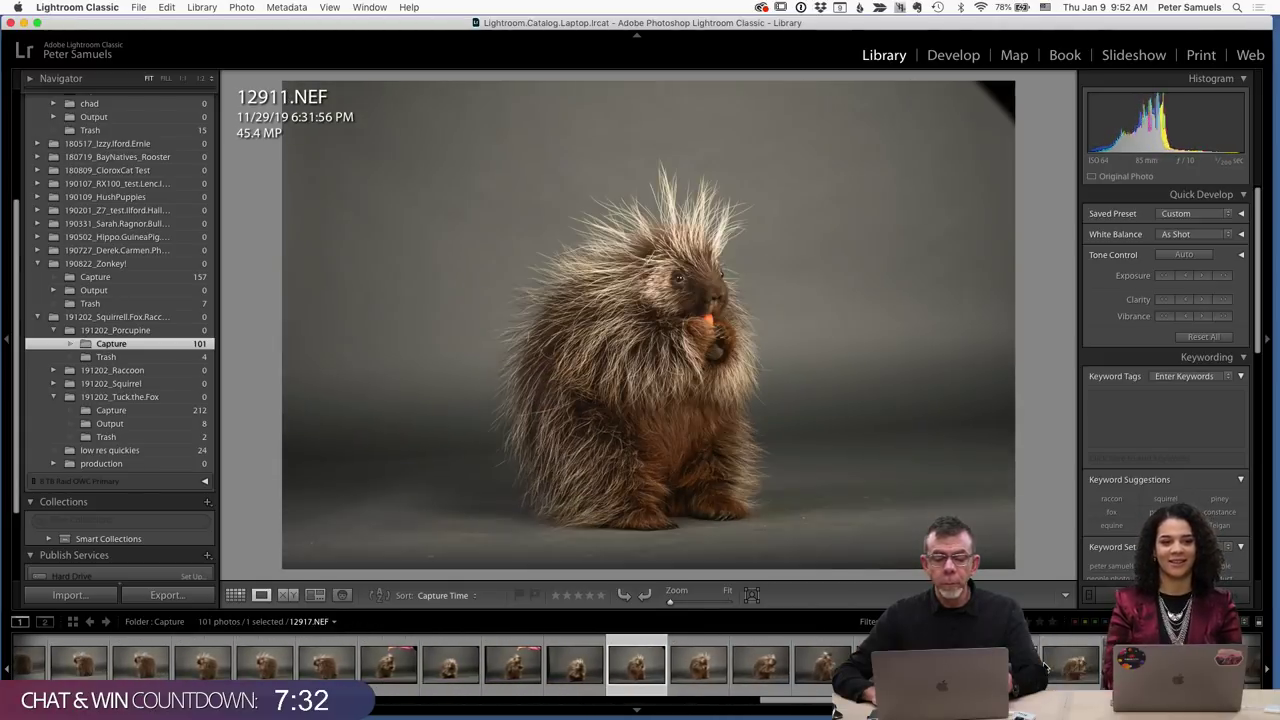
key("Left")
key("Left")
key("Left")
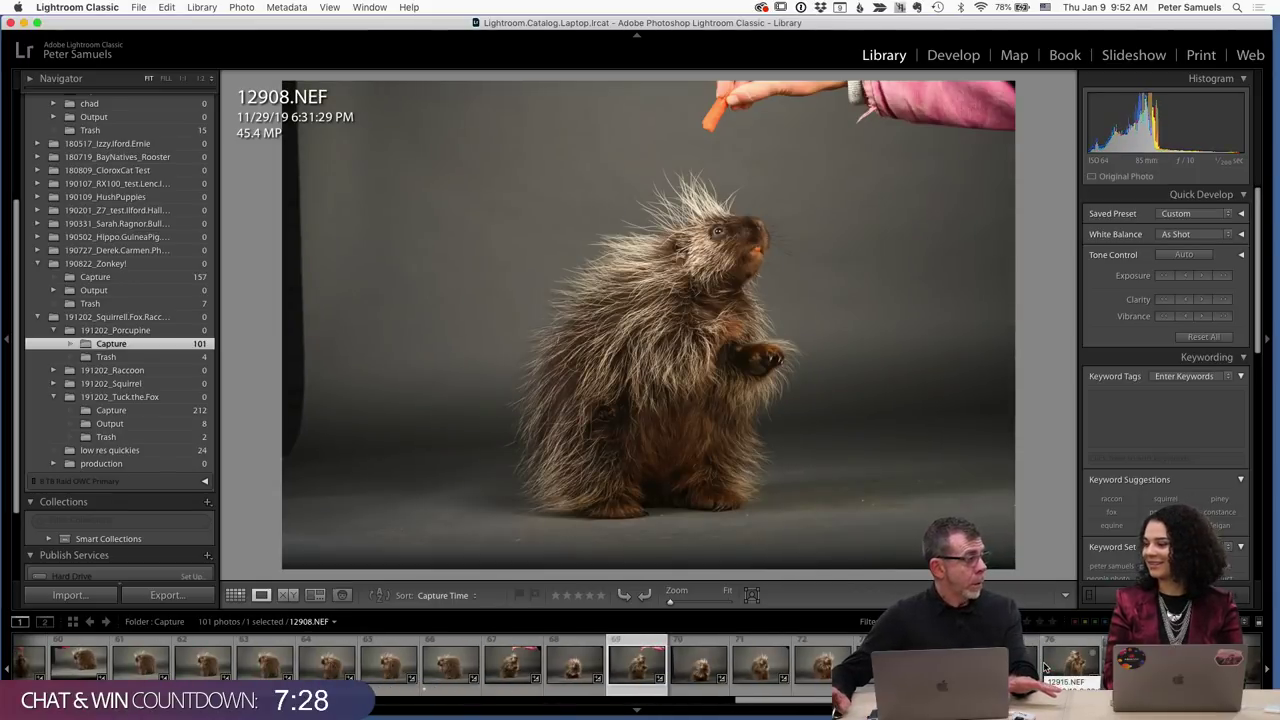
key("super+Tab")
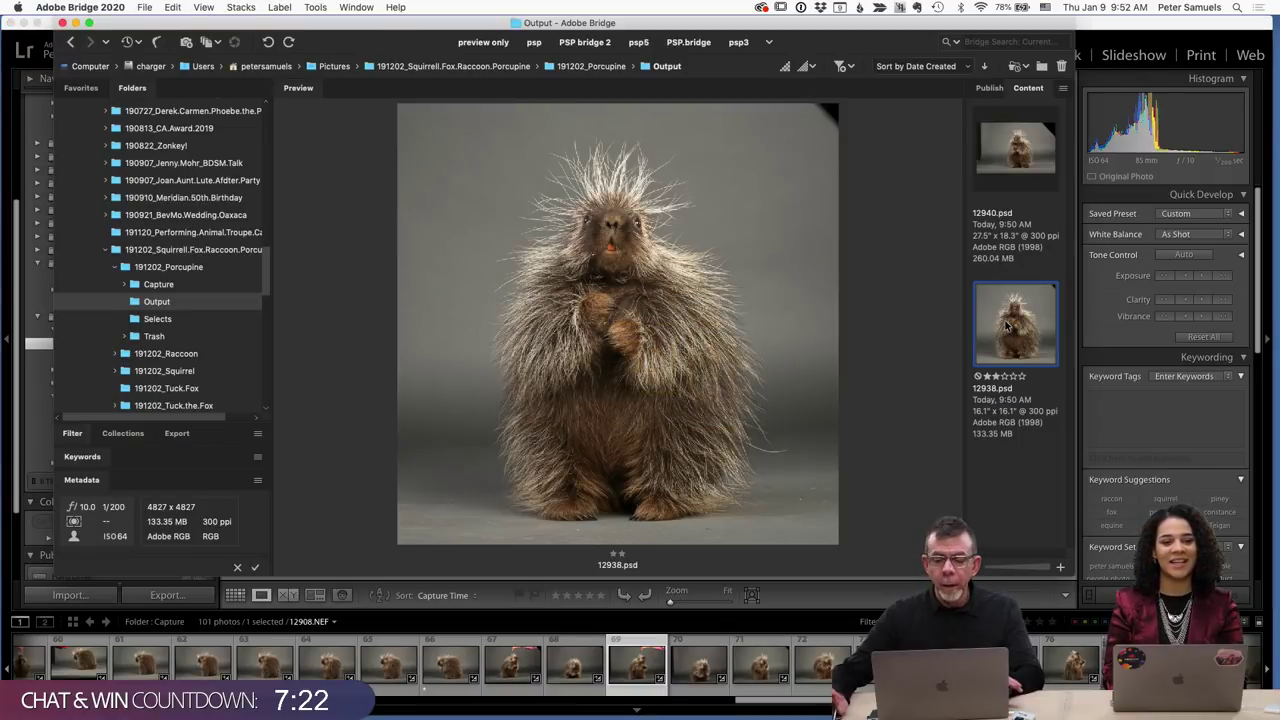
Switch from Adobe Bridge to Photoshop, where 12938.psd is now open.
key("super+Tab")
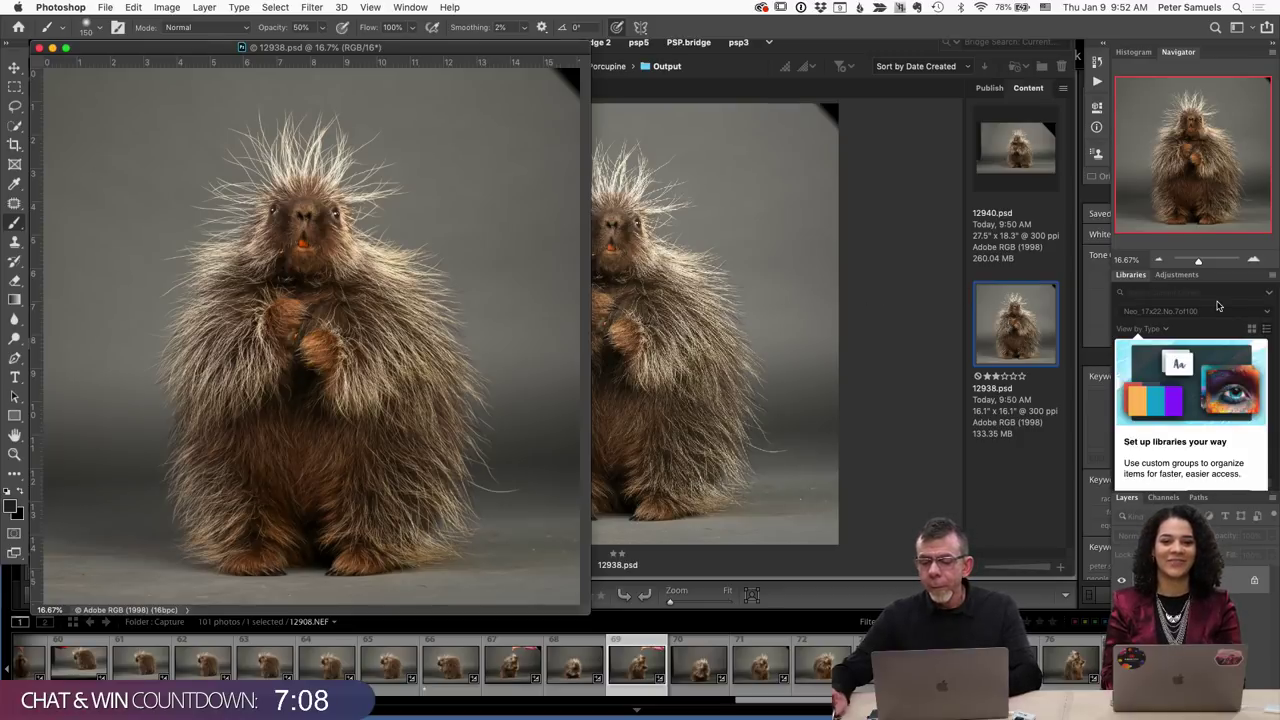
Dismiss the libraries card and go full screen, zoomed in on the photo's top-right corner.
left_click(1124, 311)
key("f")
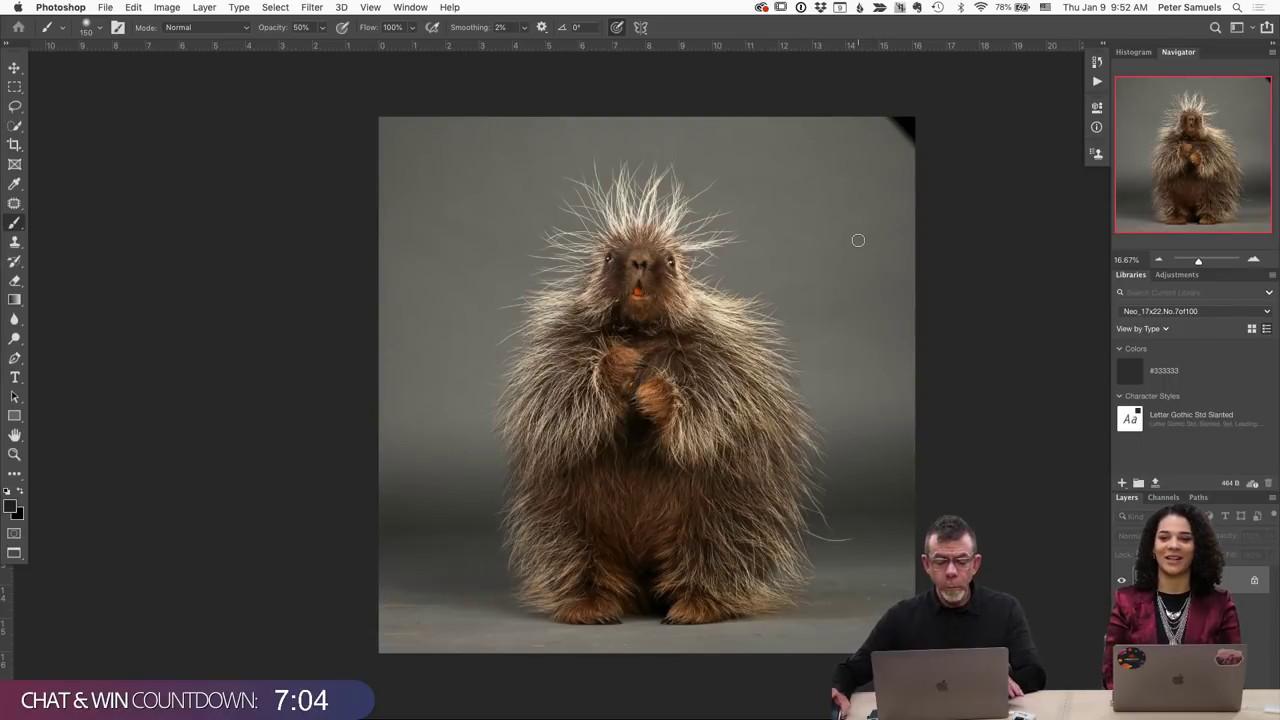
scroll(858, 240, "up", 1)
scroll(858, 240, "up", 1)
left_click_drag(855, 229, 777, 337)
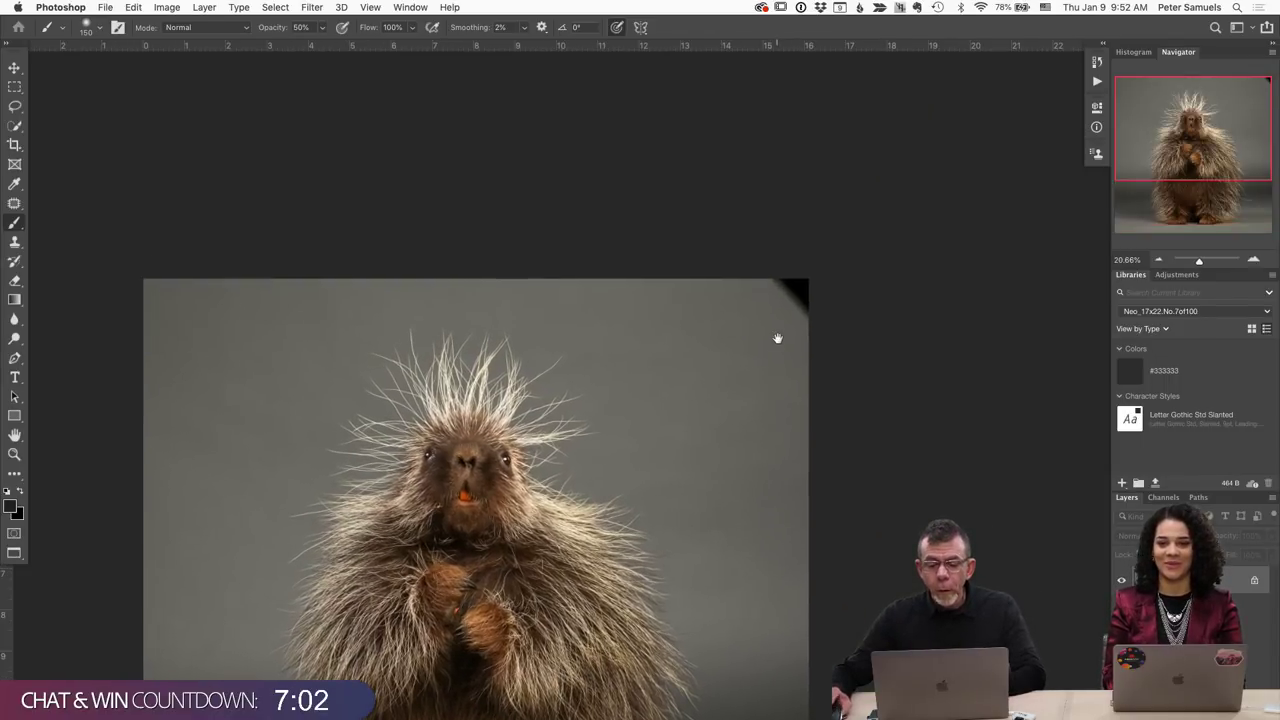
scroll(777, 332, "up", 1)
scroll(777, 332, "up", 1)
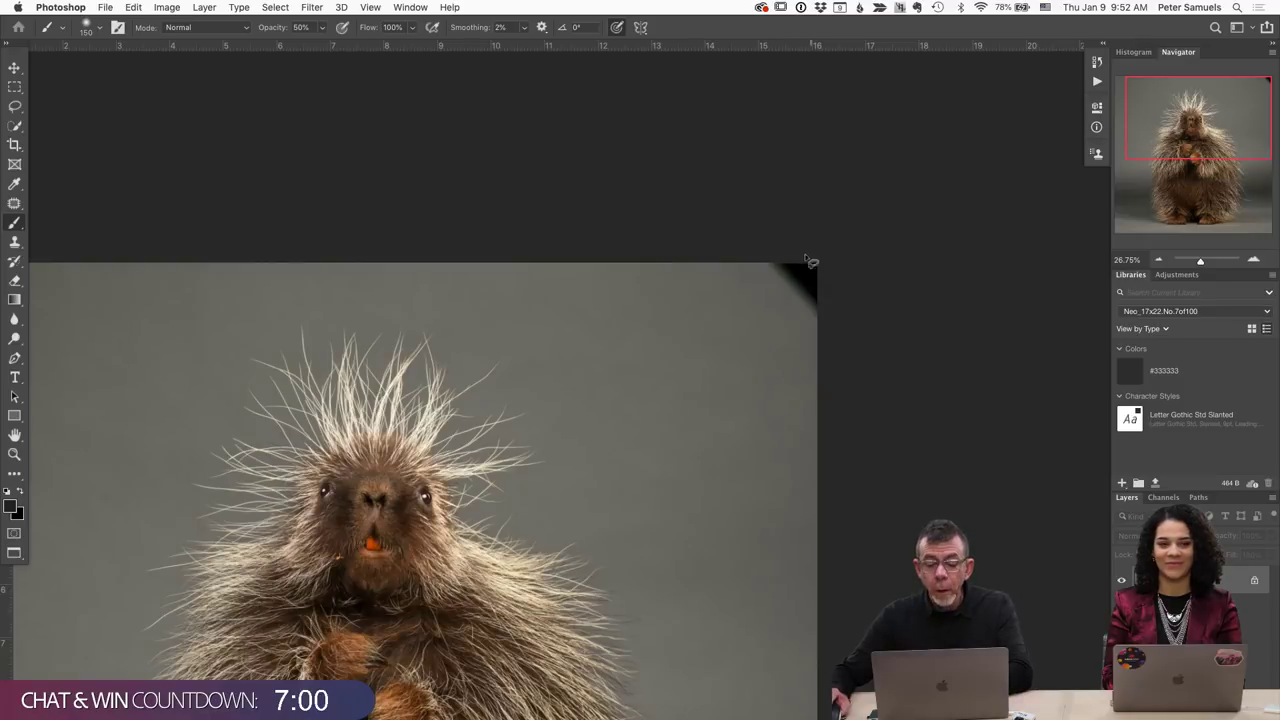
Lasso the black top-right corner and Content-Aware Fill it with grey backdrop, then view the whole porcupine.
key("l")
left_click_drag(782, 263, 731, 295)
left_click_drag(866, 297, 832, 211)
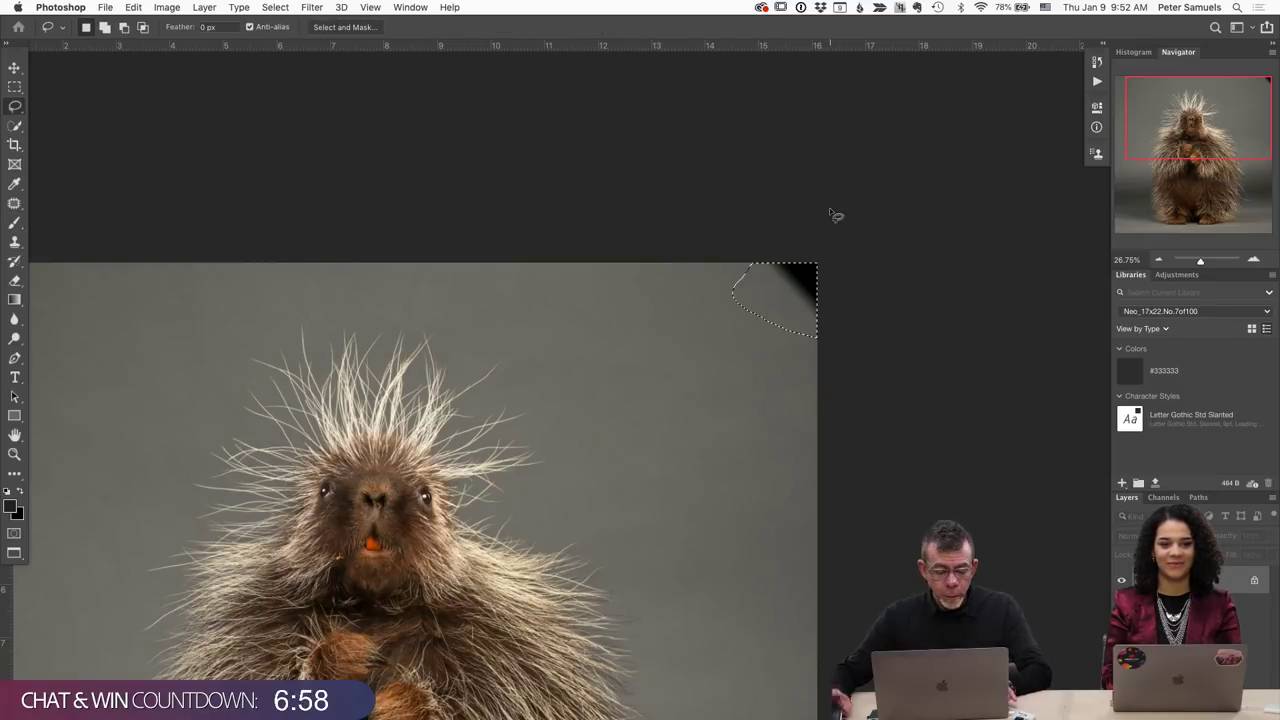
key("shift+BackSpace")
key("Return")
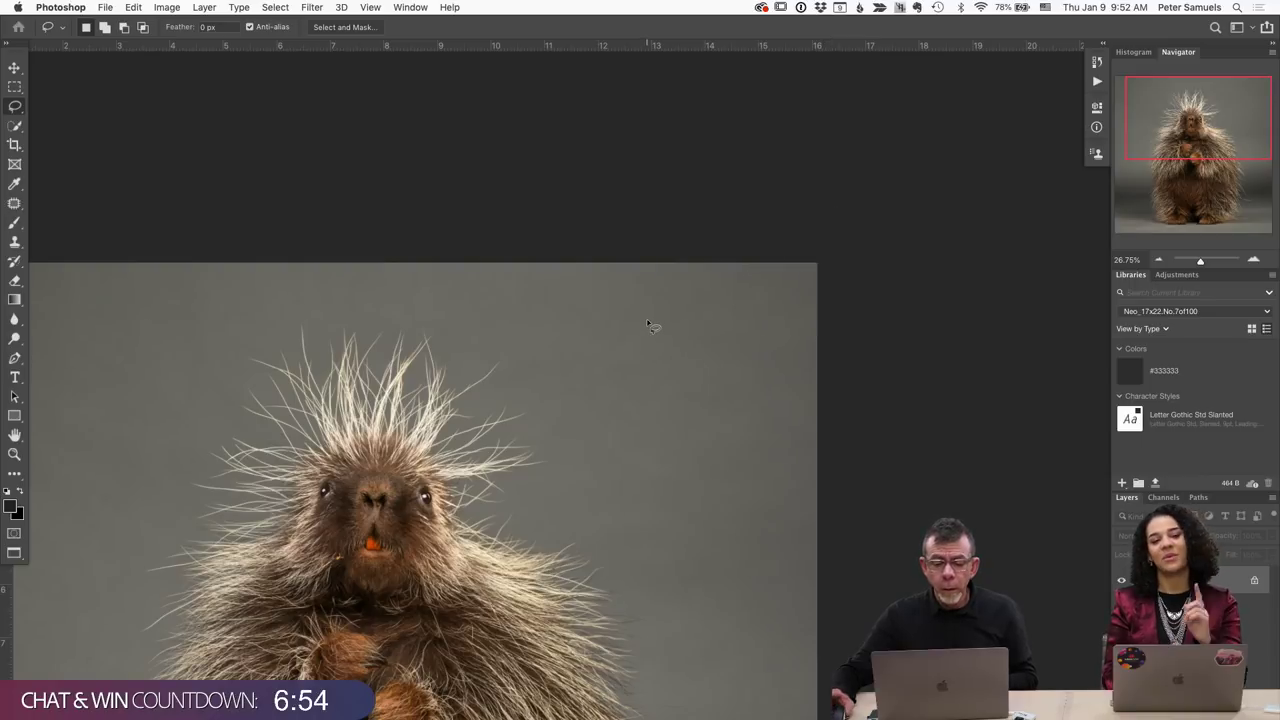
left_click_drag(591, 371, 857, 54)
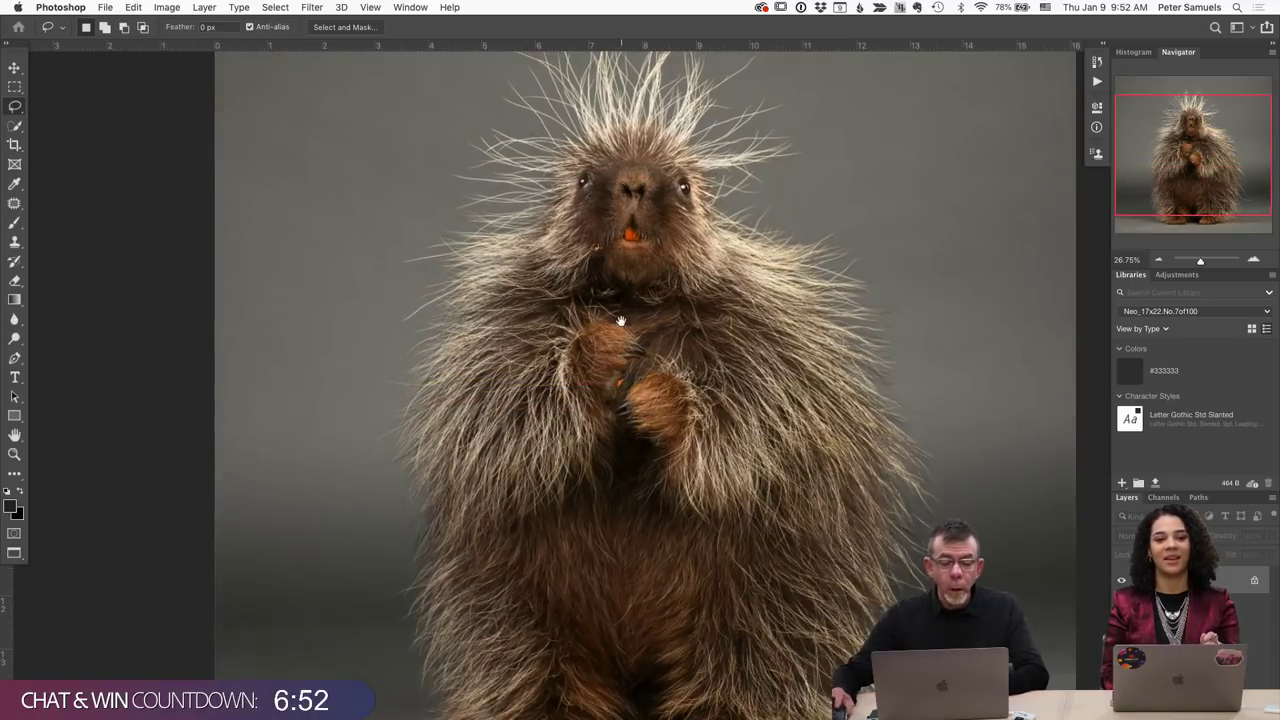
scroll(683, 265, "down", 6)
scroll(684, 226, "up", 6)
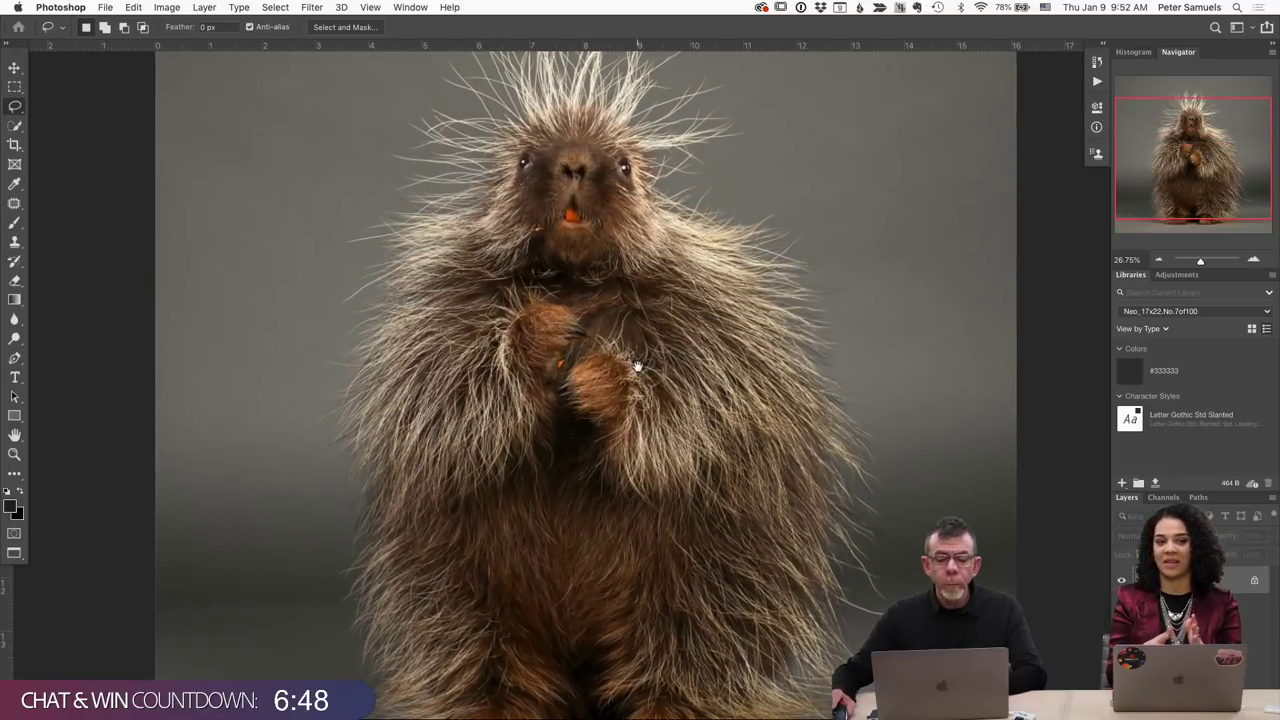
scroll(637, 366, "down", 3)
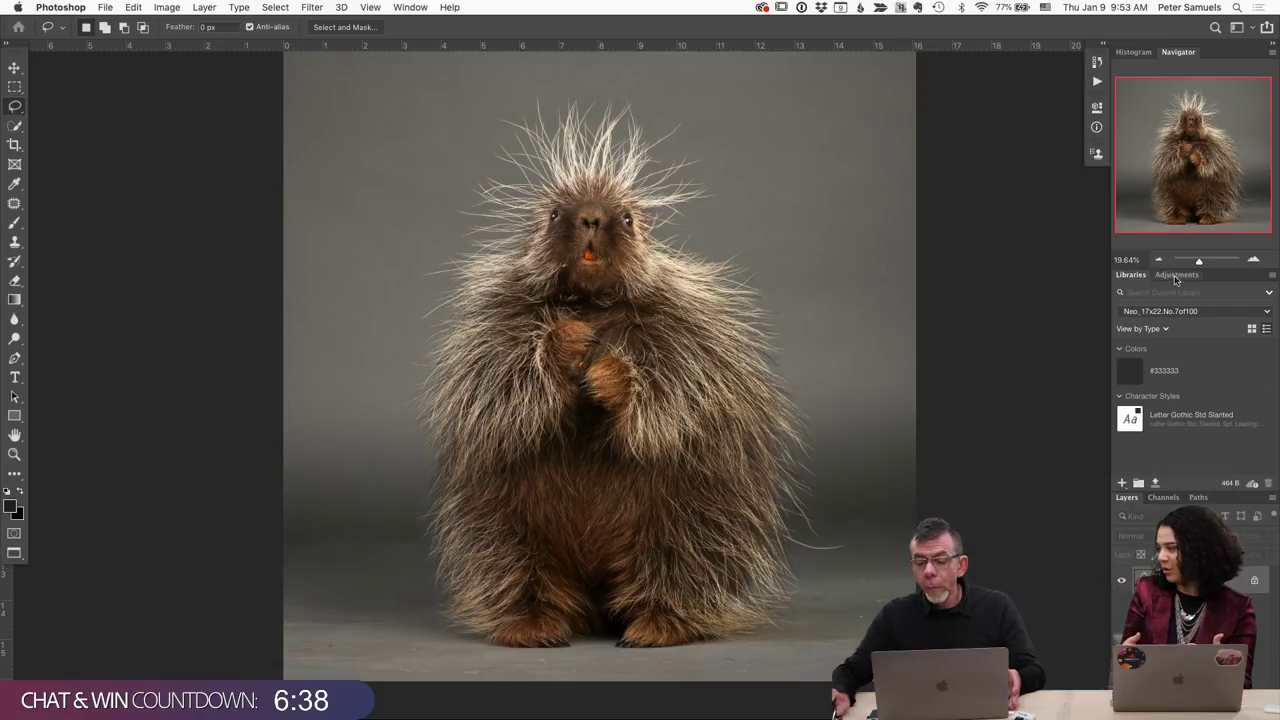
Add a Levels adjustment layer with input levels set to 8, 1.00 and 230.
left_click(1177, 277)
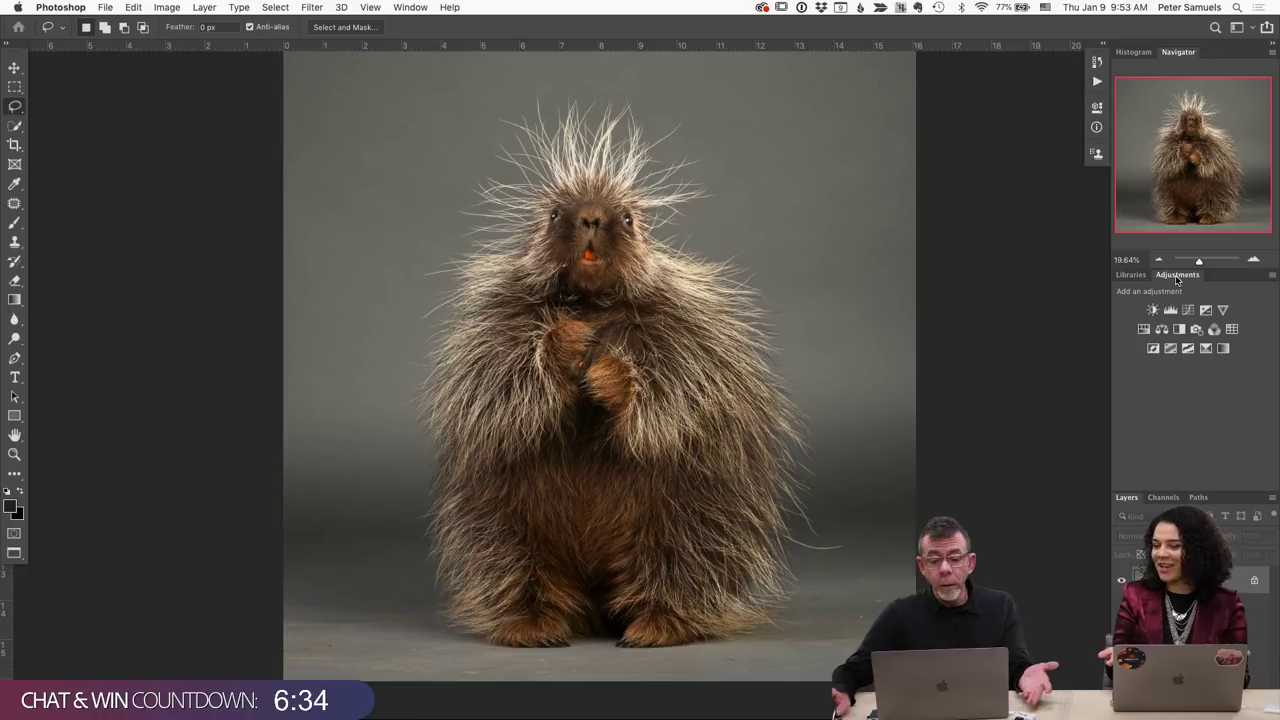
left_click(1172, 312)
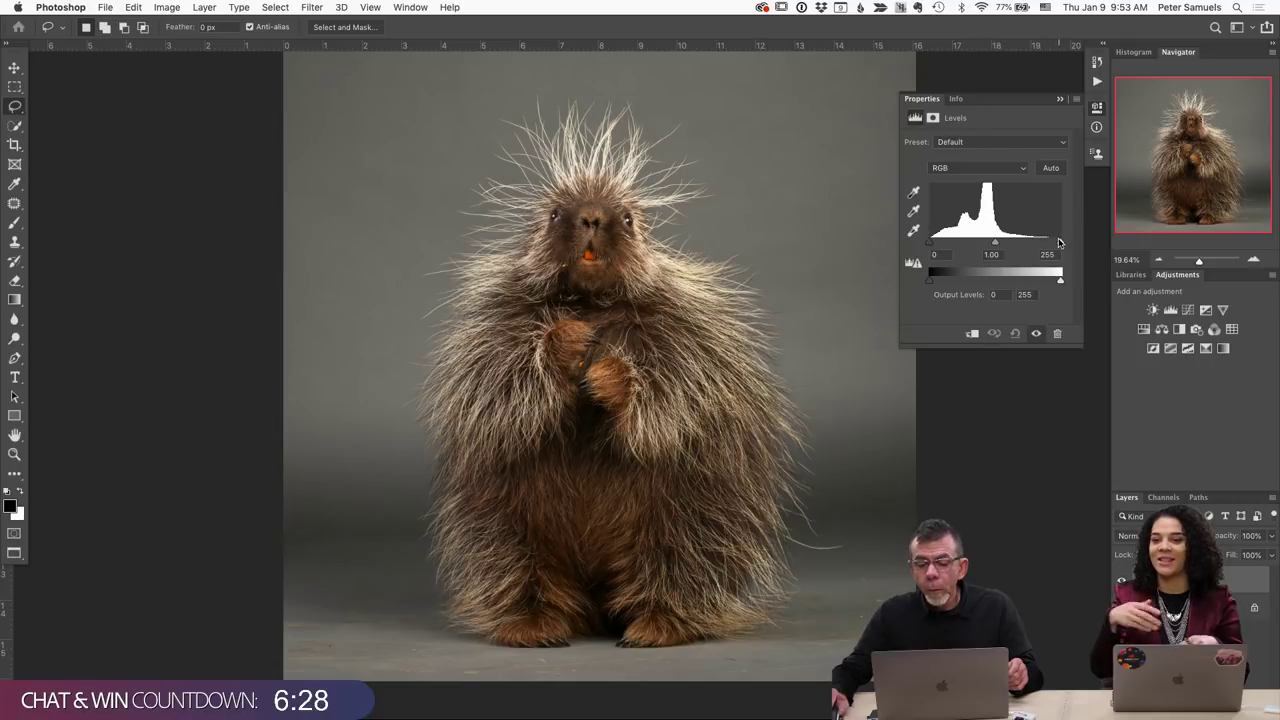
left_click_drag(1053, 241, 1052, 241)
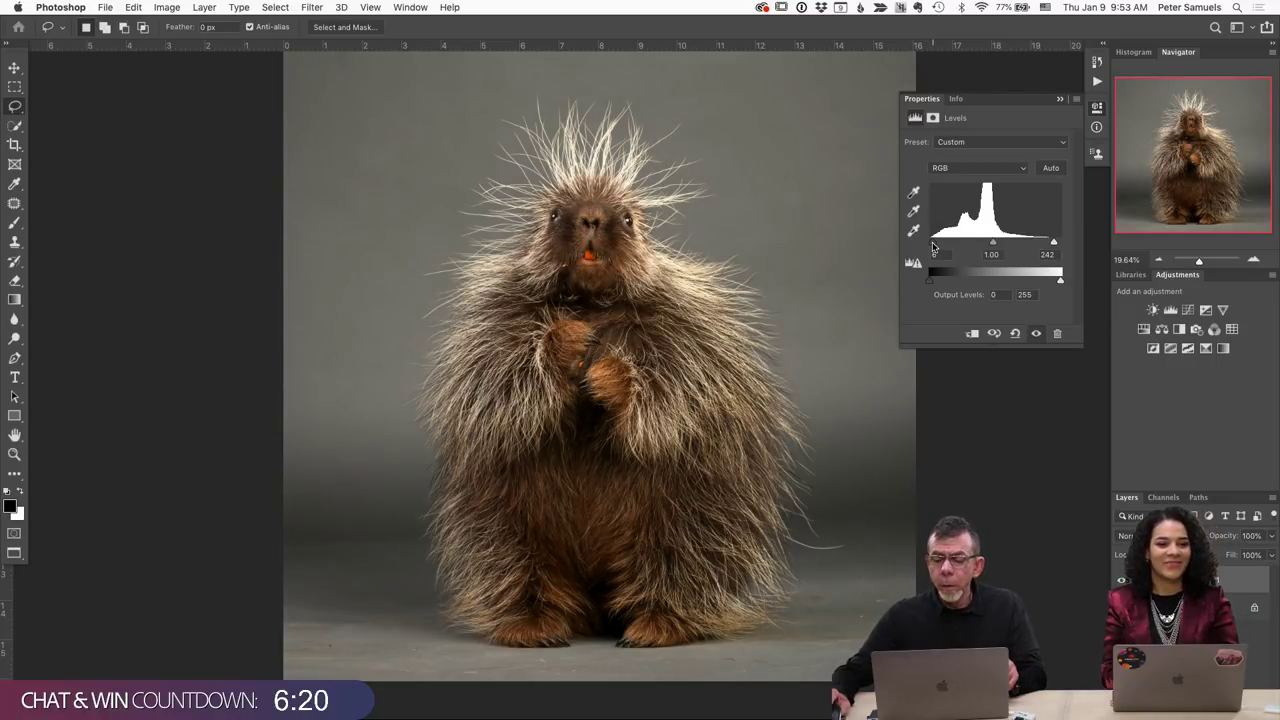
left_click_drag(934, 244, 935, 243)
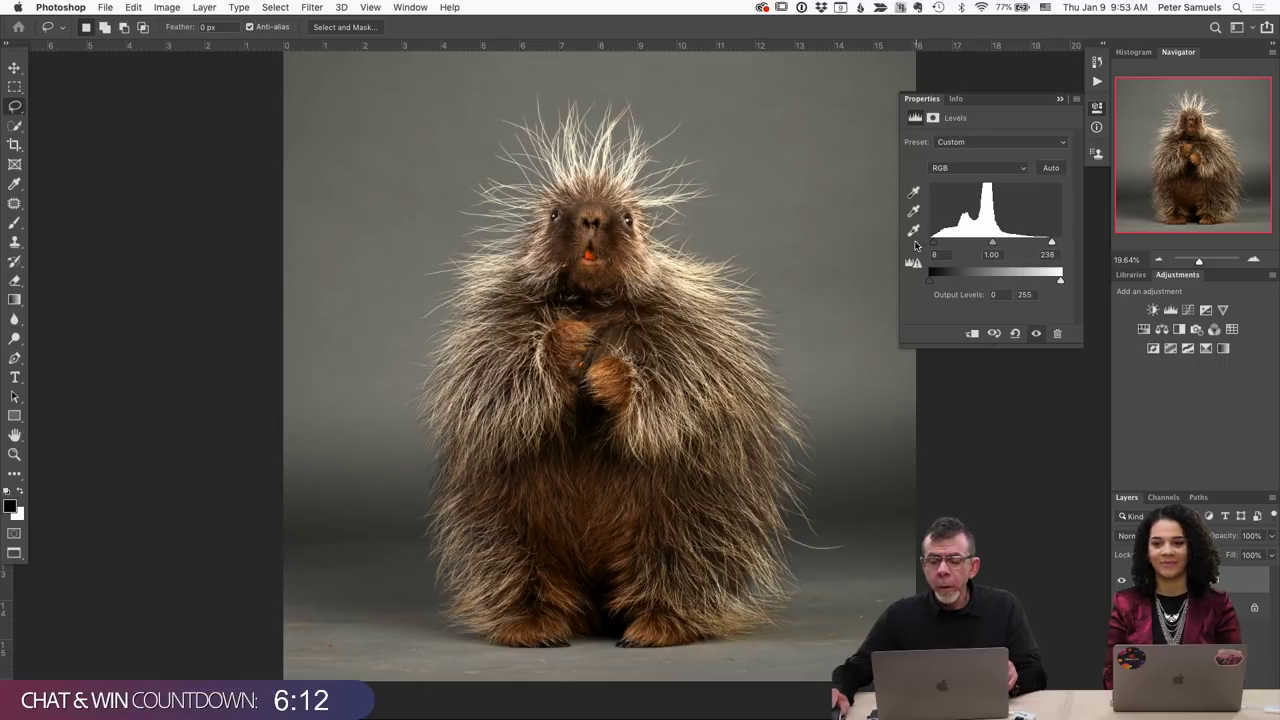
left_click_drag(1051, 245, 1049, 243)
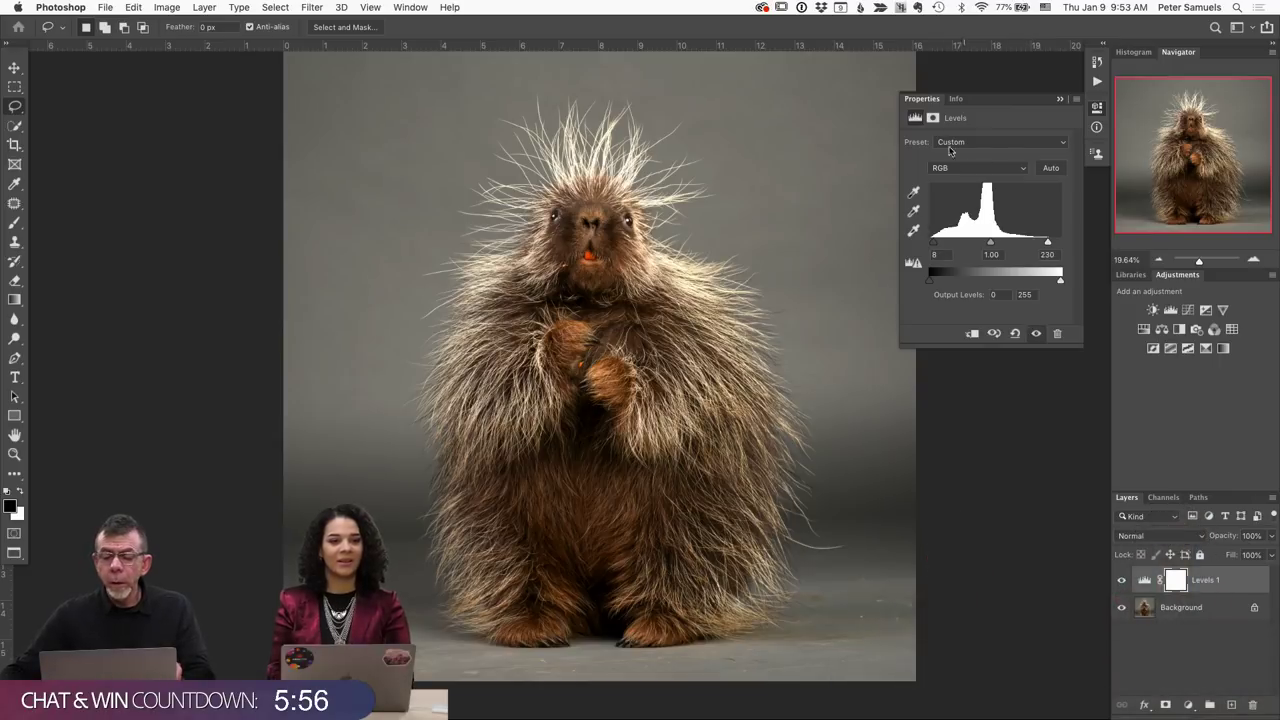
left_click(1062, 100)
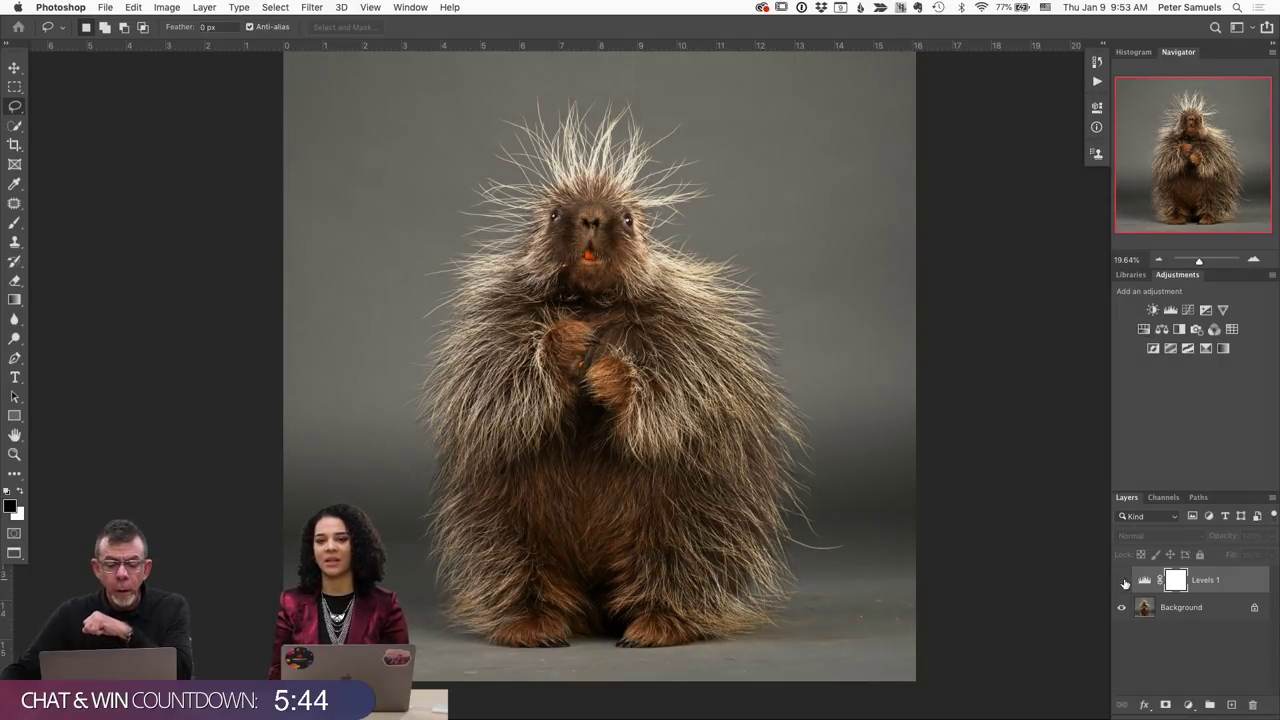
Show Levels 1 and add a Hue/Saturation layer lowering Yellows saturation to −11 by sampling the fur.
left_click(1122, 580)
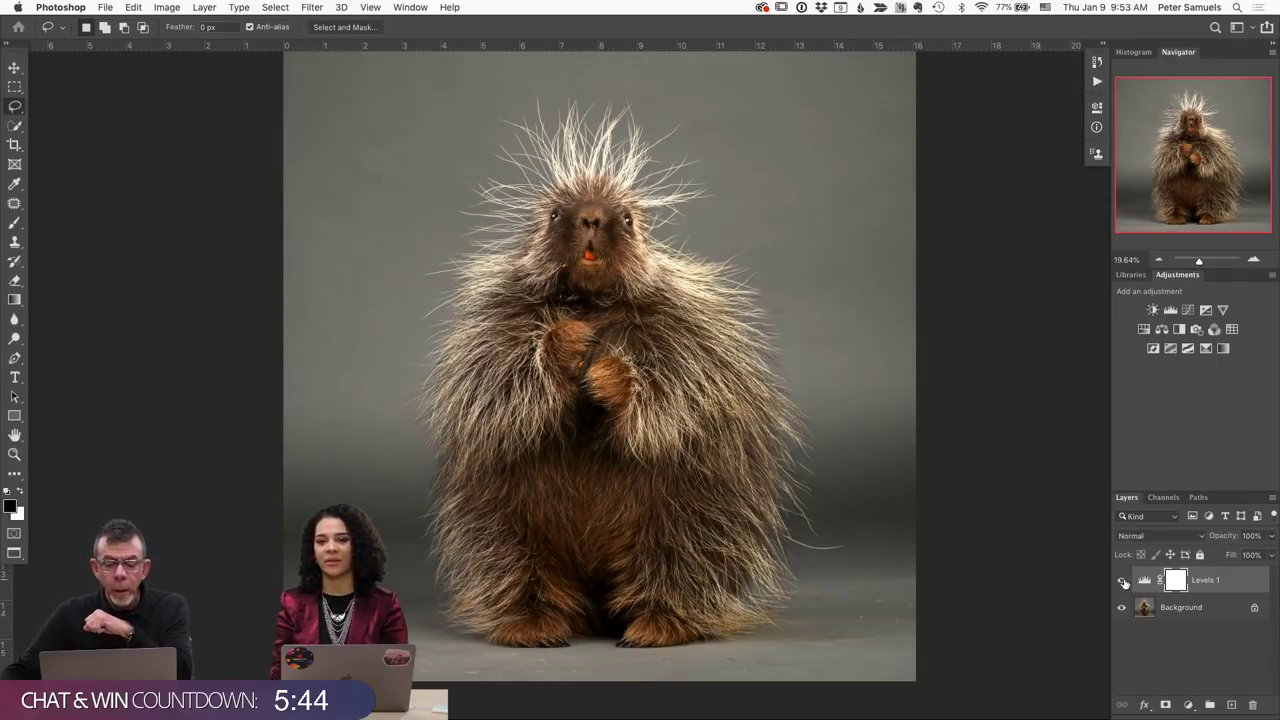
left_click(1144, 330)
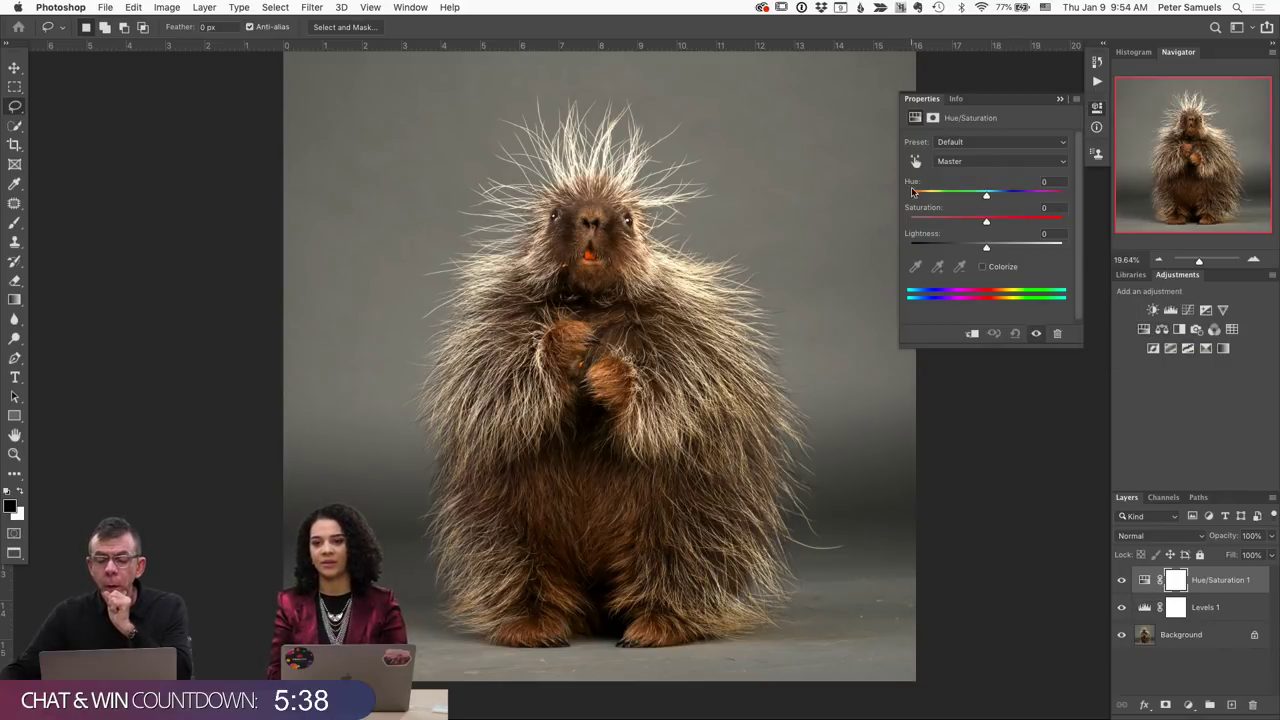
left_click(916, 161)
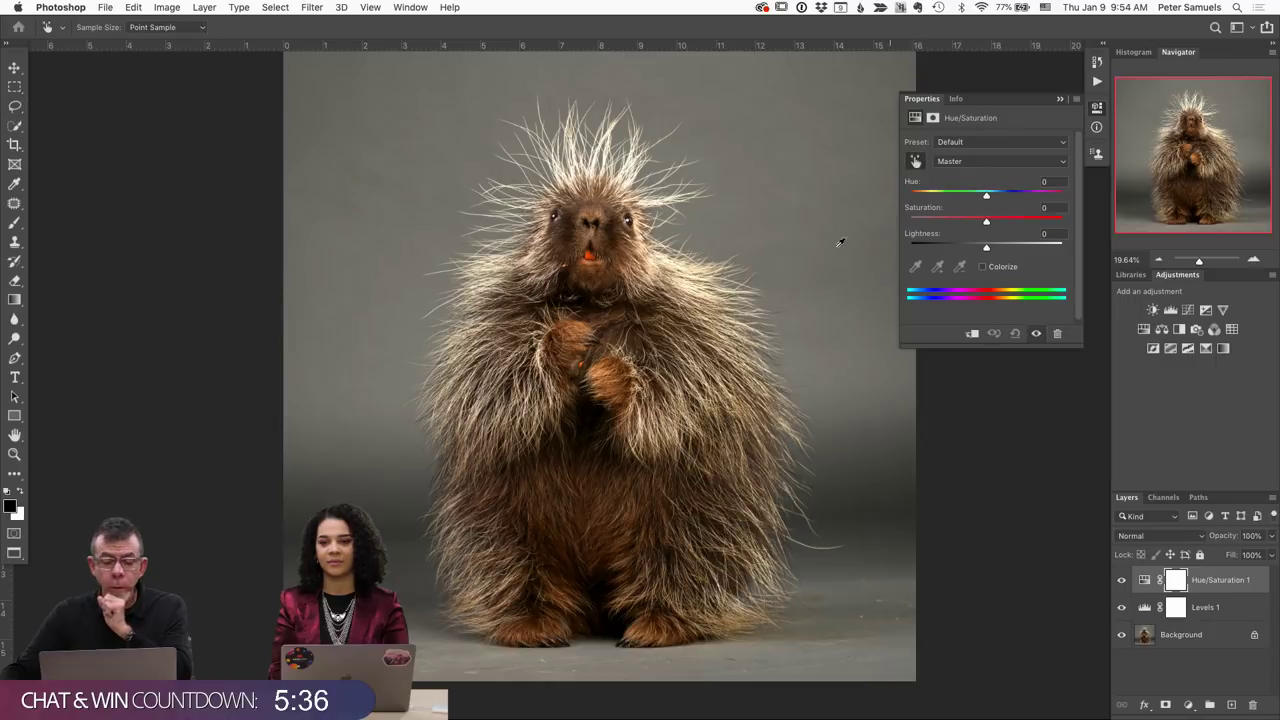
left_click(563, 486)
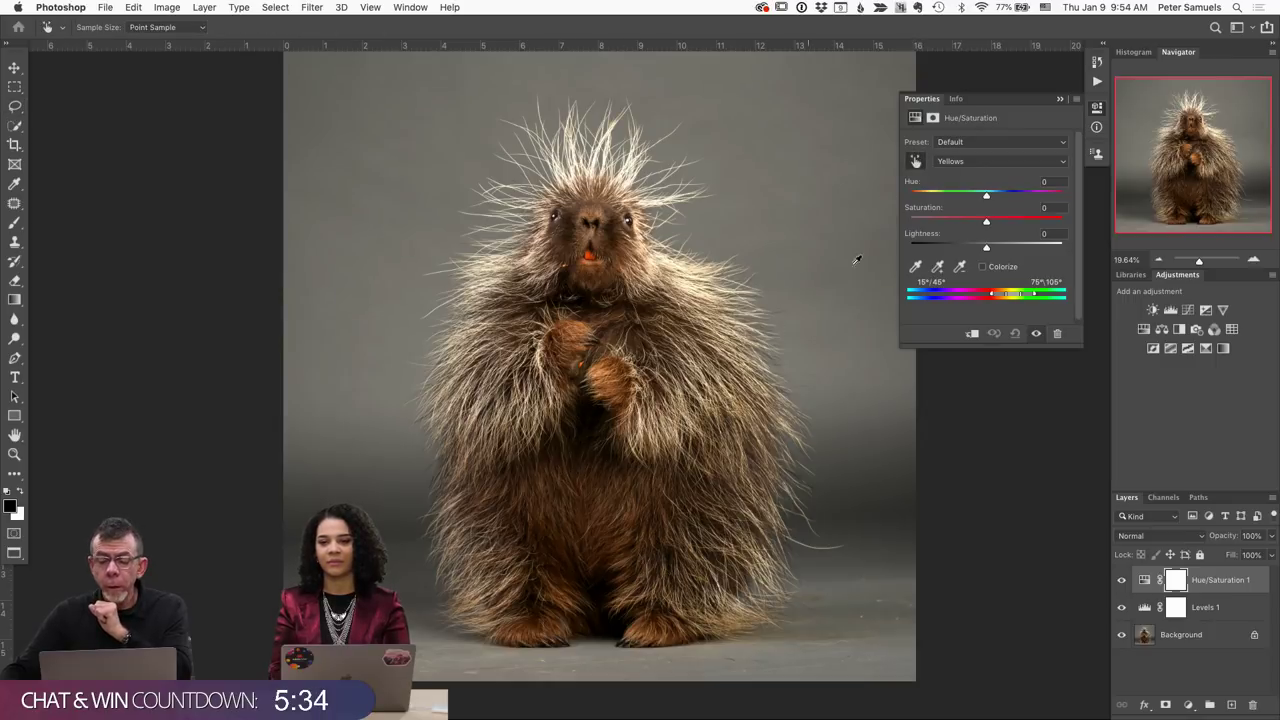
left_click_drag(592, 478, 580, 486)
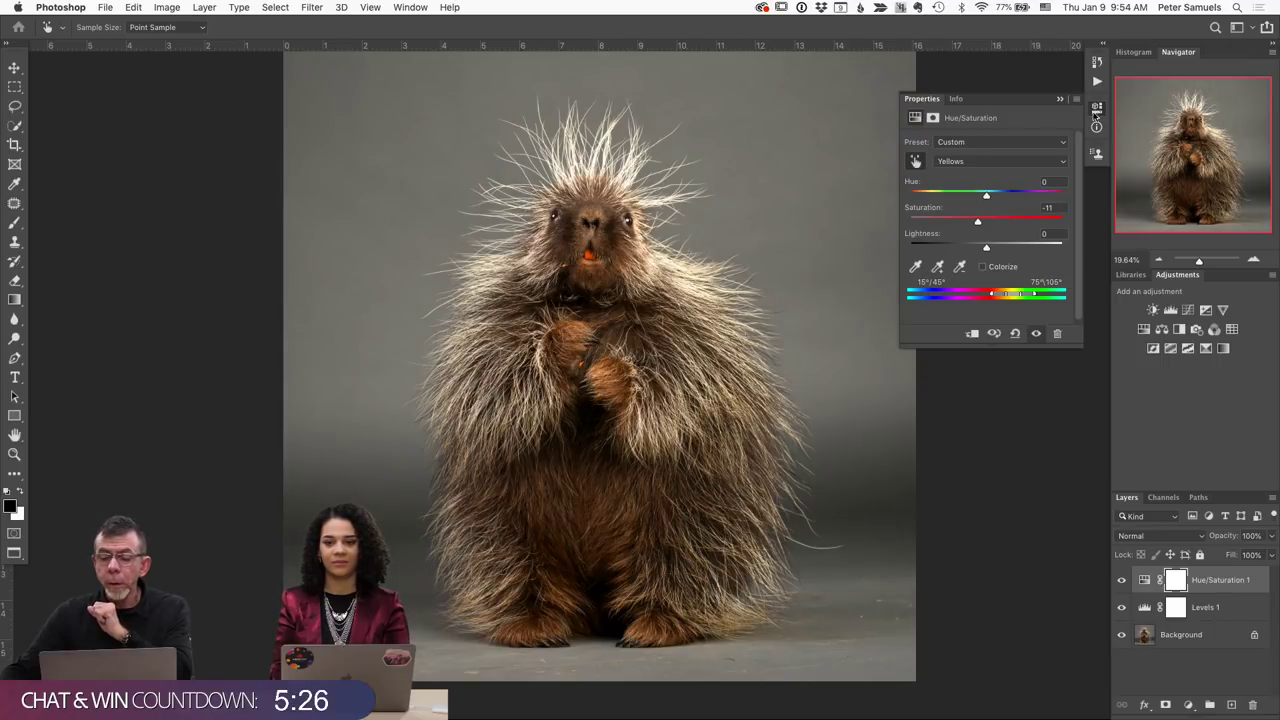
left_click(1058, 102)
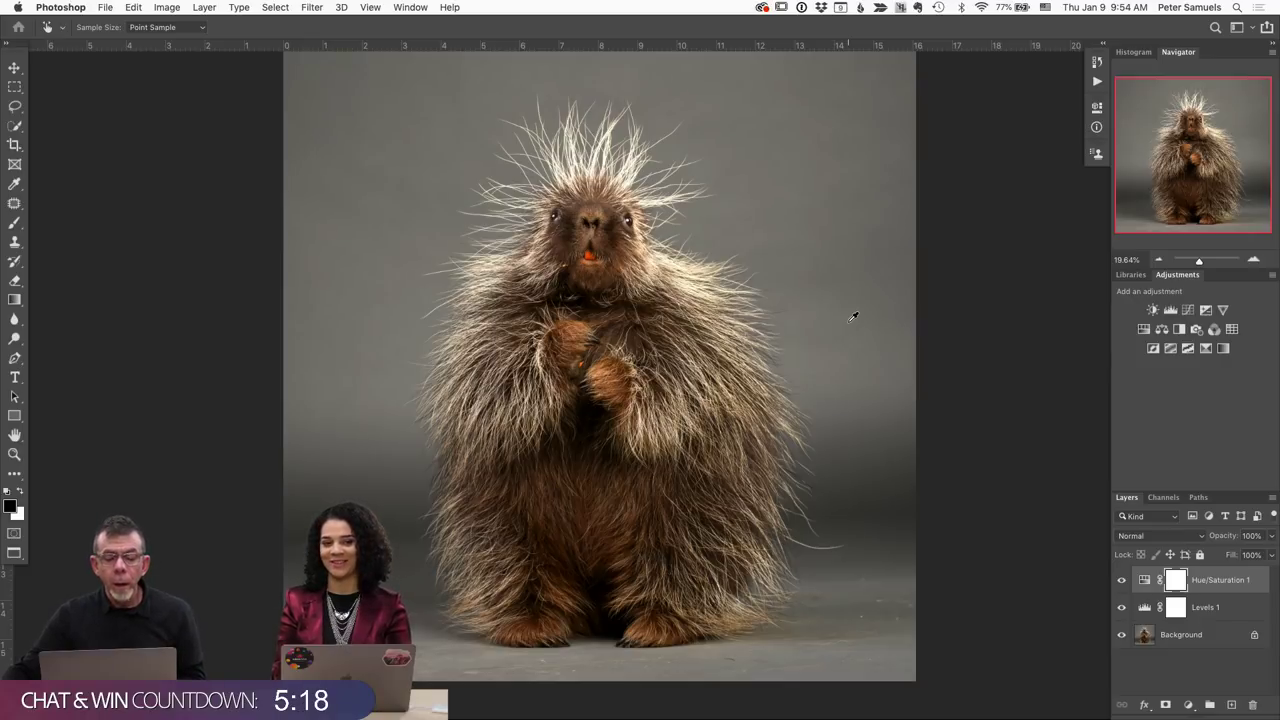
Zoom into the porcupine's mouth and set up the Spot Healing Brush at size 25.
key("v")
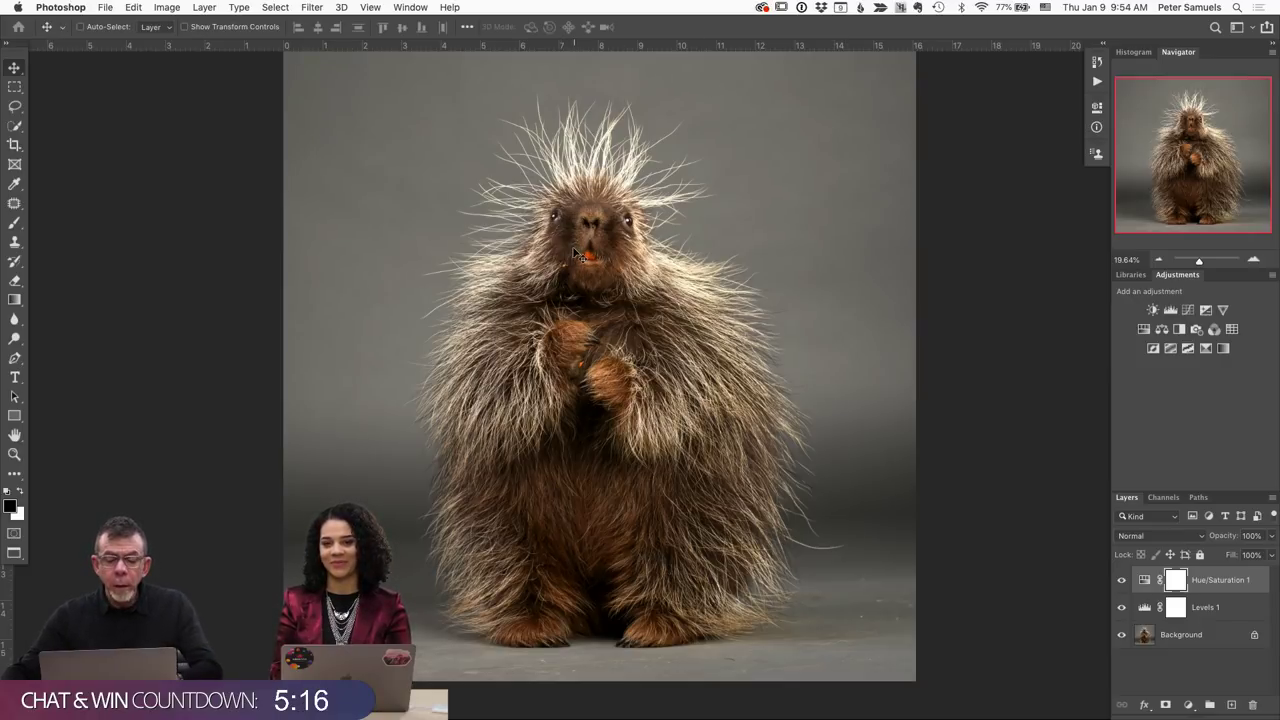
scroll(578, 256, "up", 1)
scroll(578, 256, "up", 5)
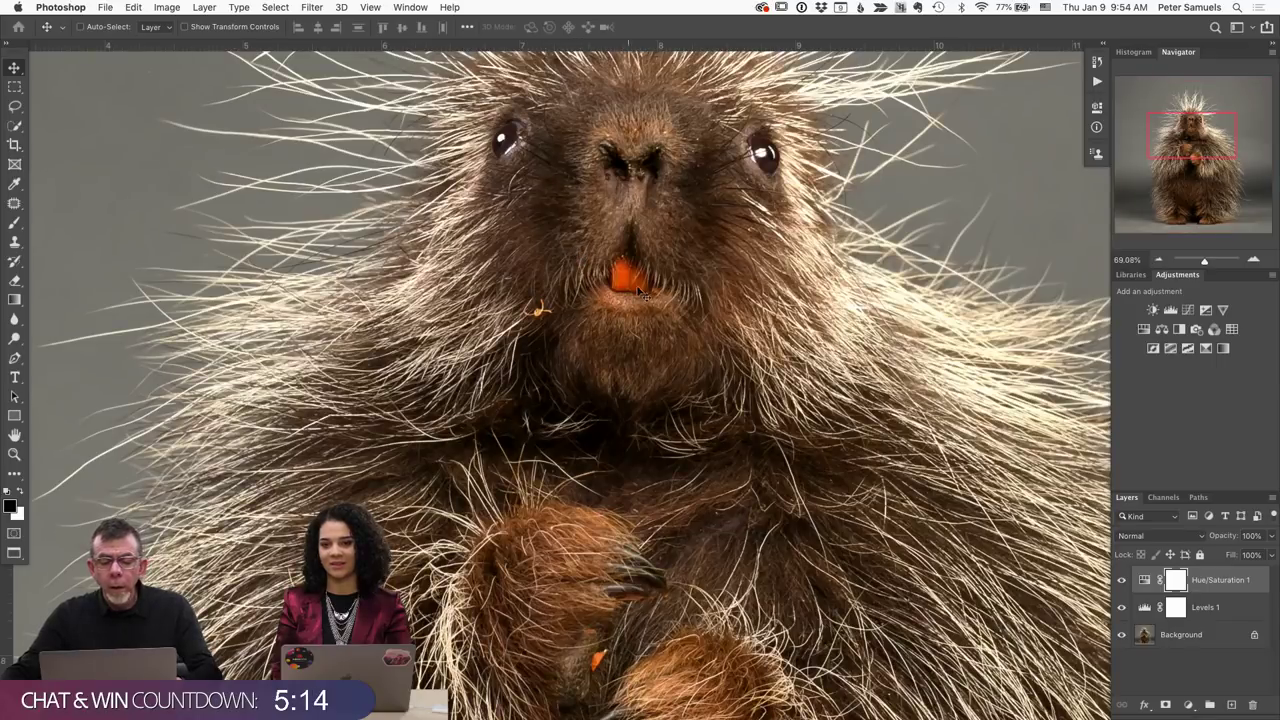
scroll(618, 308, "up", 3)
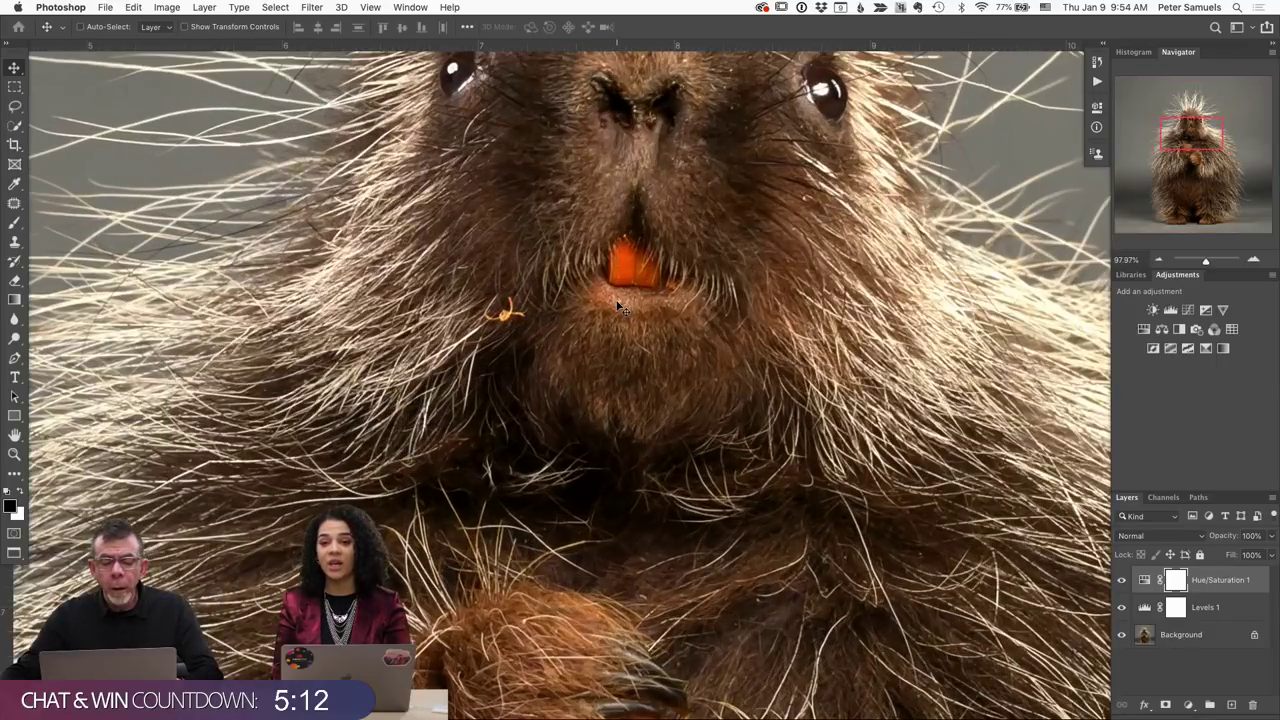
scroll(618, 308, "up", 1)
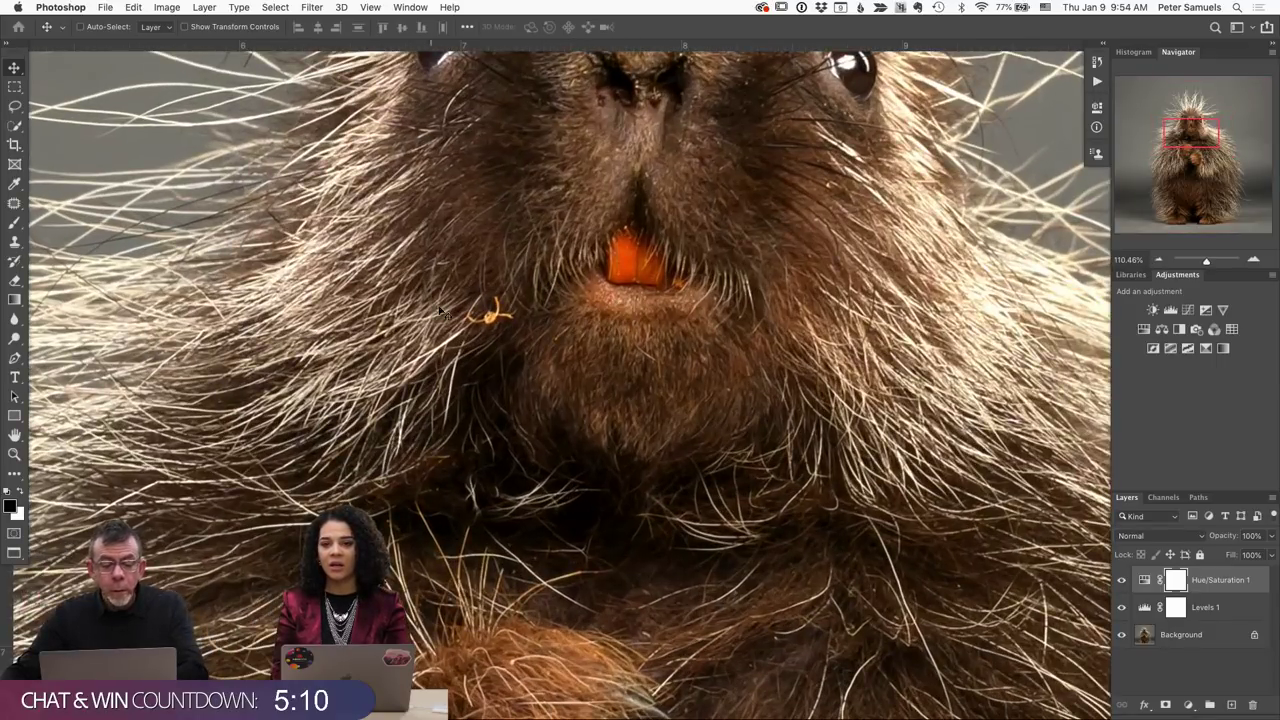
key("j")
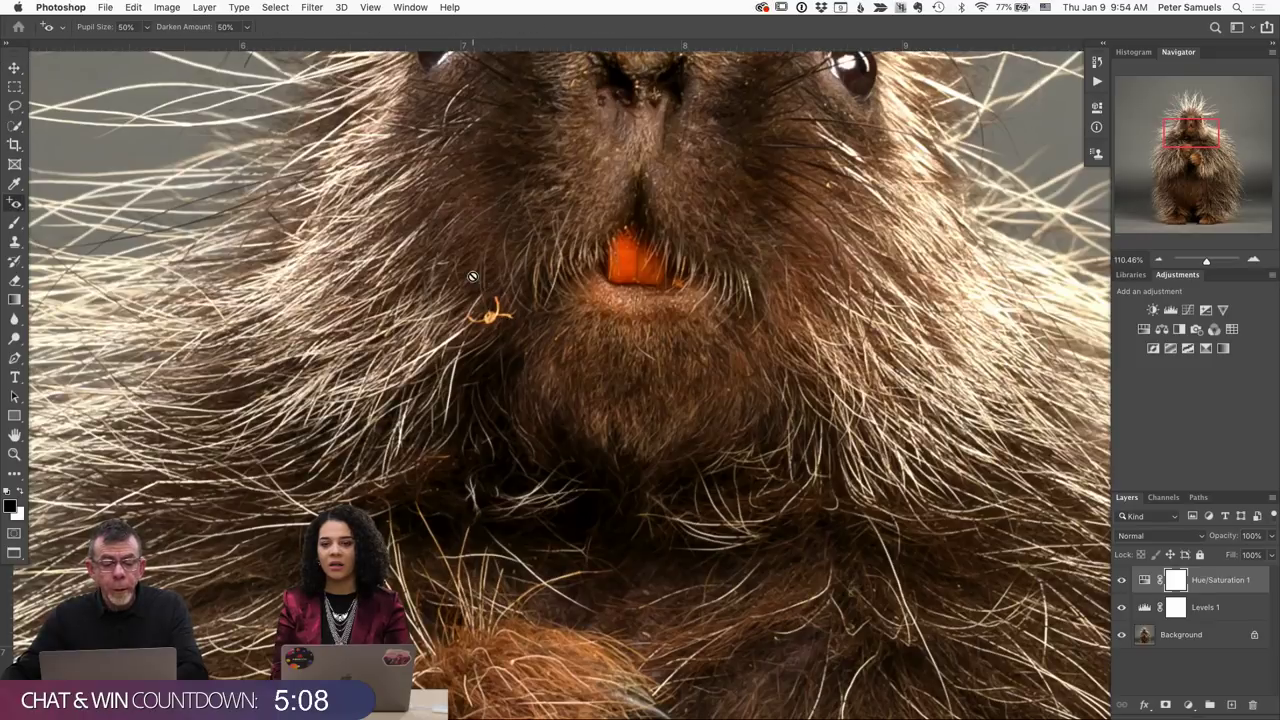
key("bracketleft")
key("bracketleft")
key("bracketleft")
key("bracketleft")
key("bracketleft")
key("bracketleft")
key("bracketleft")
key("bracketleft")
key("bracketleft")
key("bracketleft")
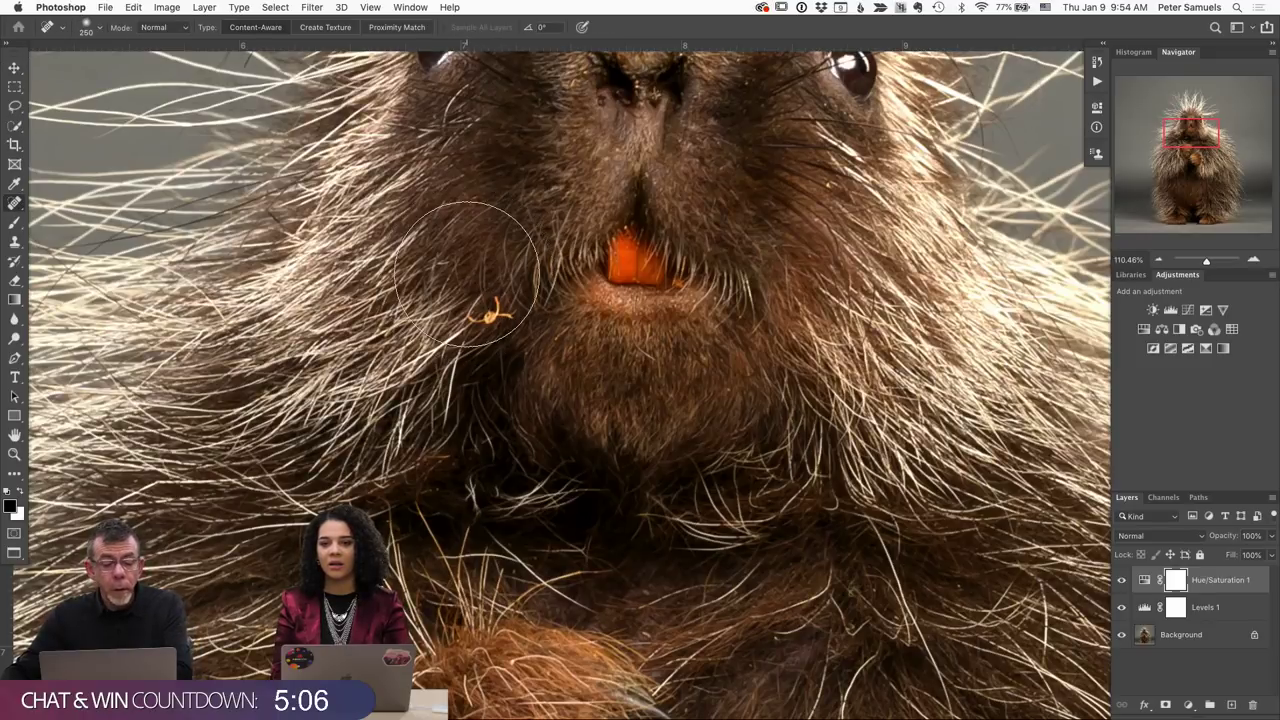
key("bracketleft")
key("bracketleft")
key("bracketleft")
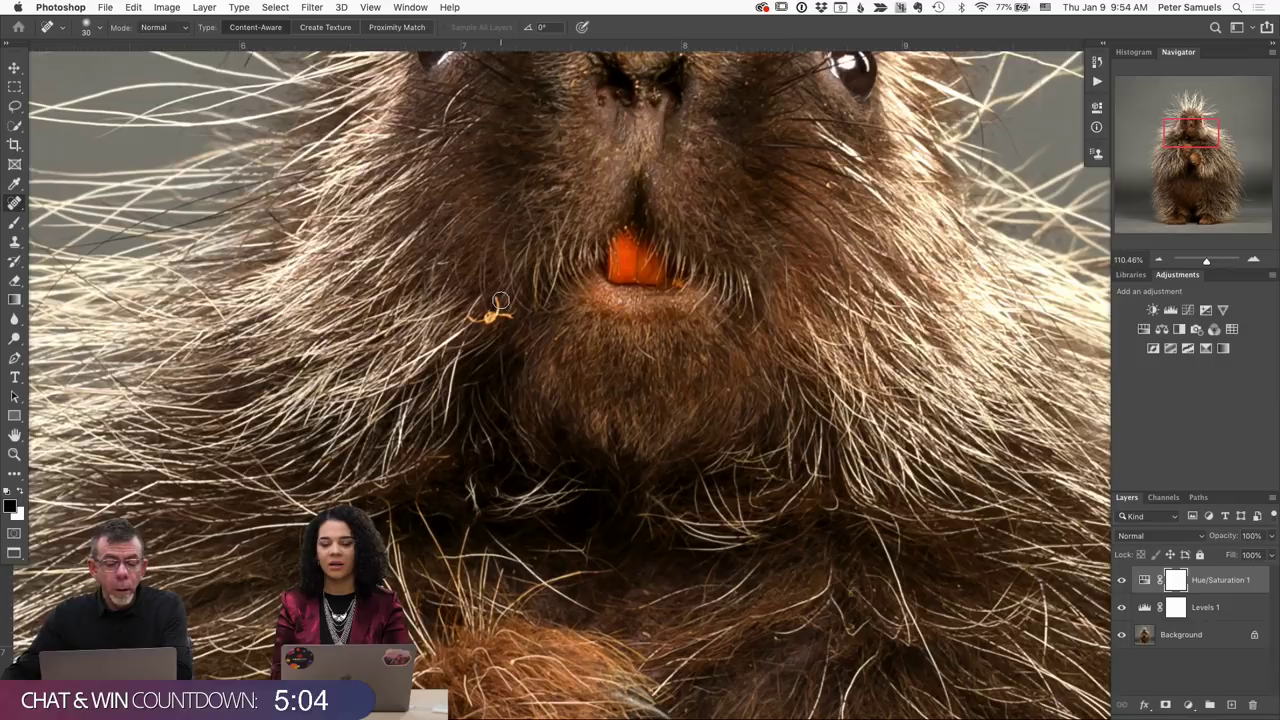
key("bracketleft")
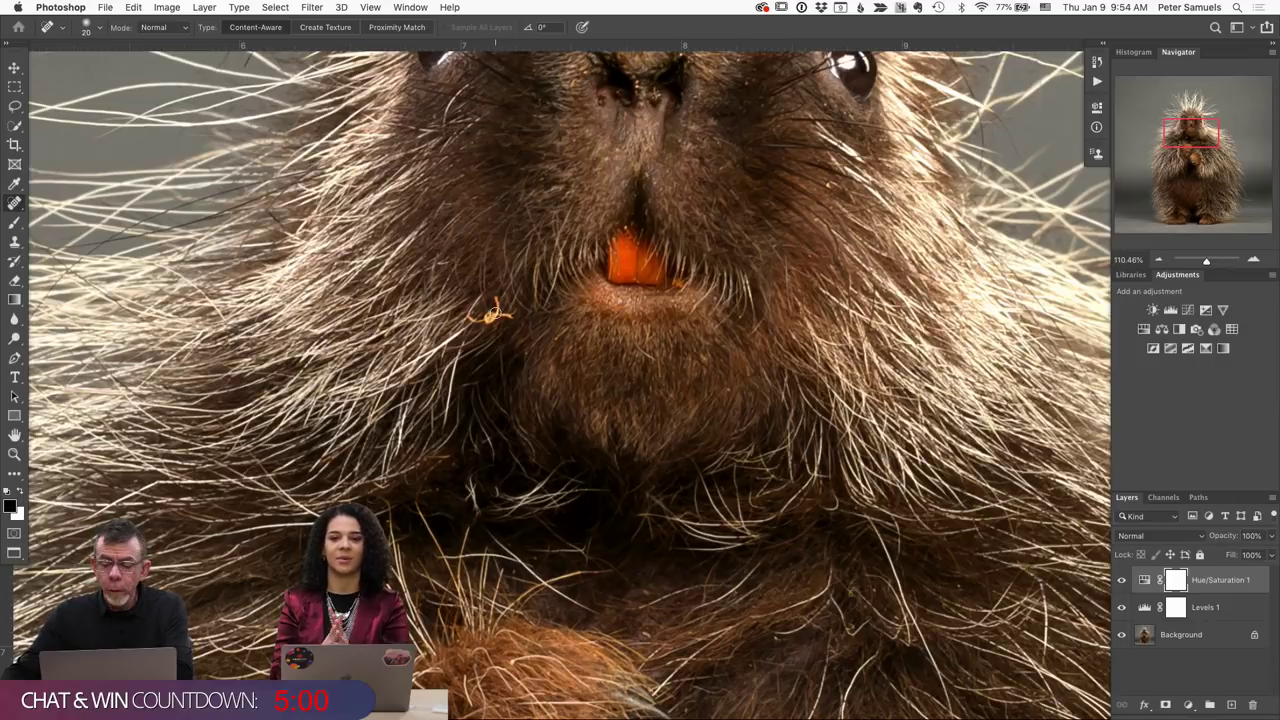
Heal away the orange squiggle beside the mouth on the Background layer.
left_click(1216, 637)
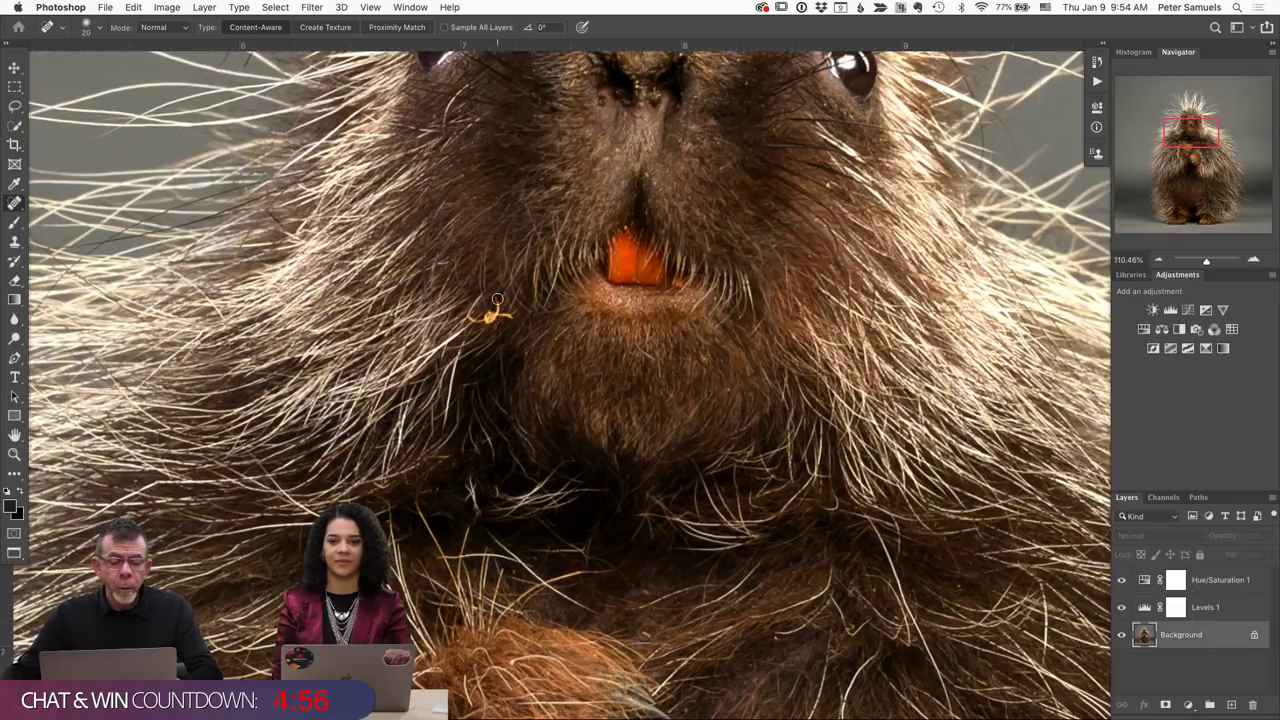
mouse_move(497, 299)
left_mouse_down()
mouse_move(482, 318)
mouse_move(506, 316)
left_mouse_up()
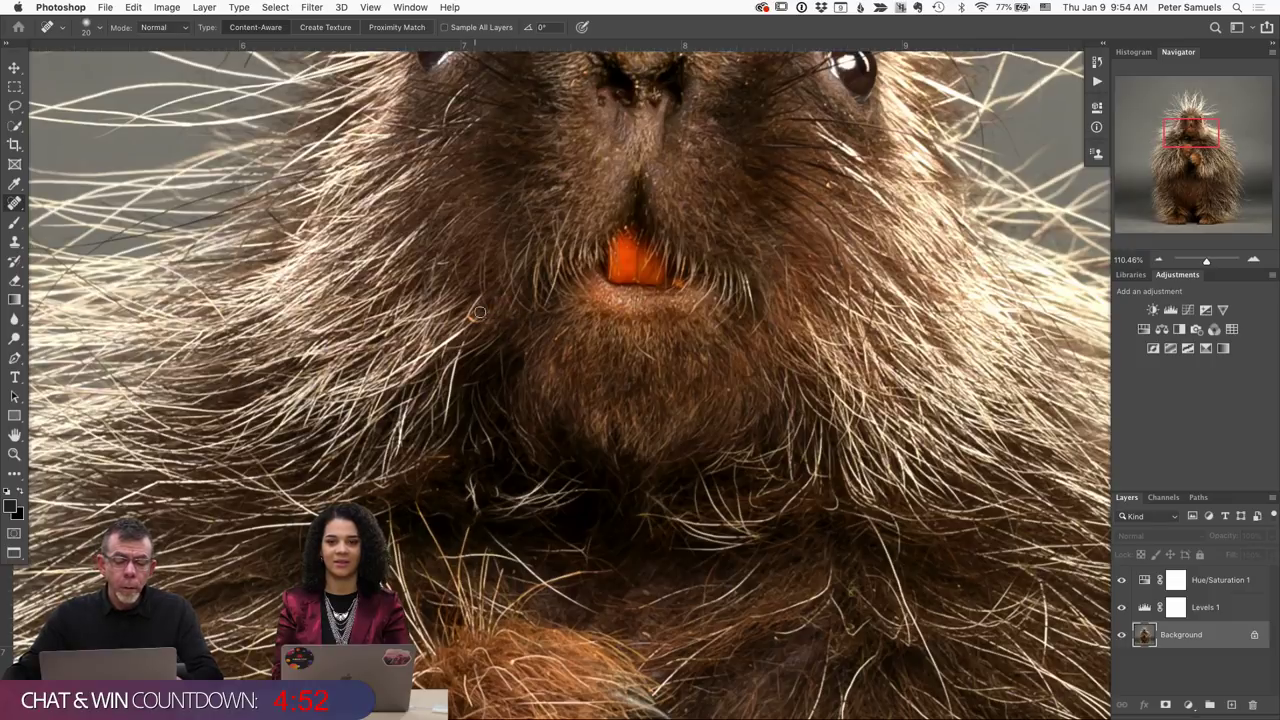
left_click_drag(469, 305, 482, 320)
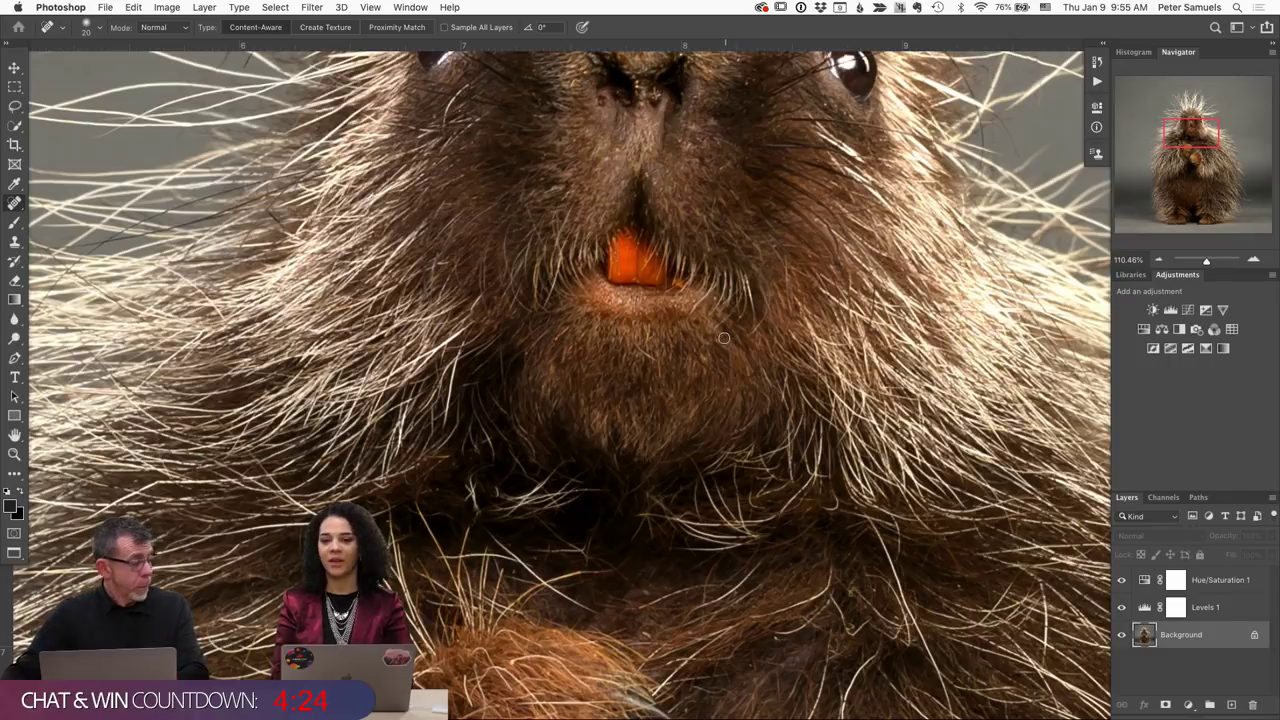
left_click_drag(703, 223, 688, 359)
scroll(690, 278, "up", 3)
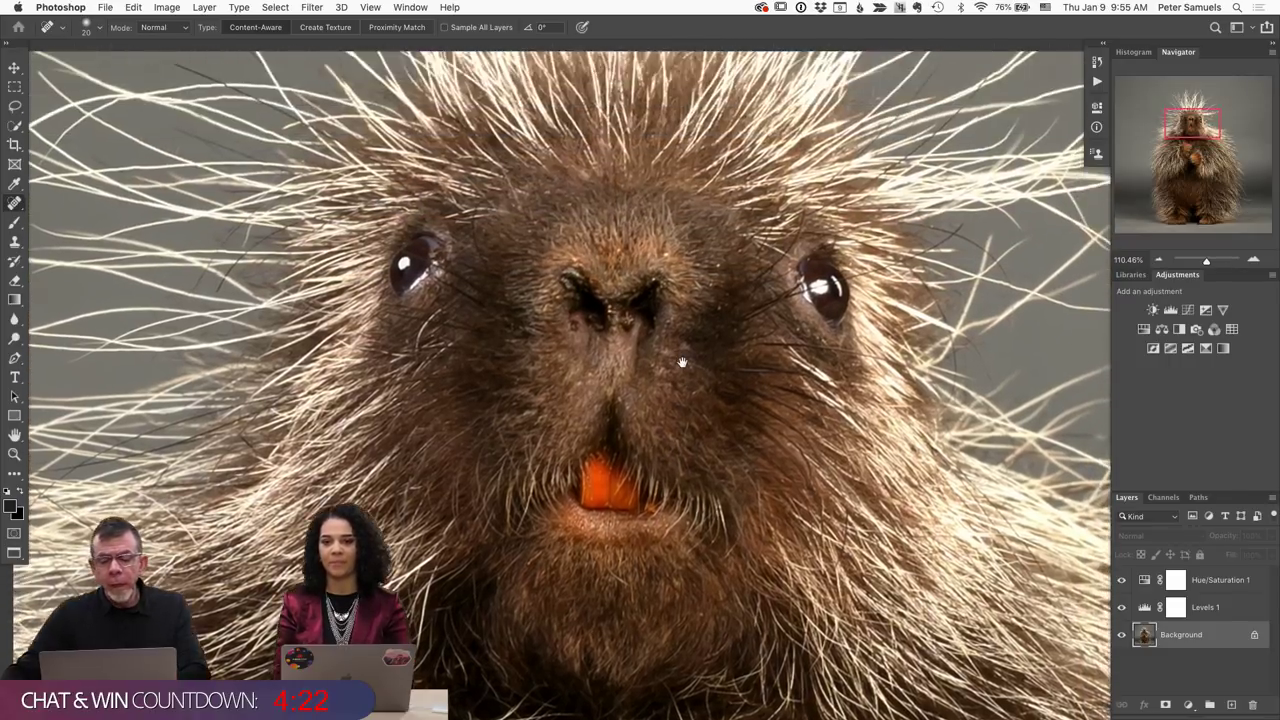
scroll(677, 366, "down", 4)
scroll(670, 330, "down", 5)
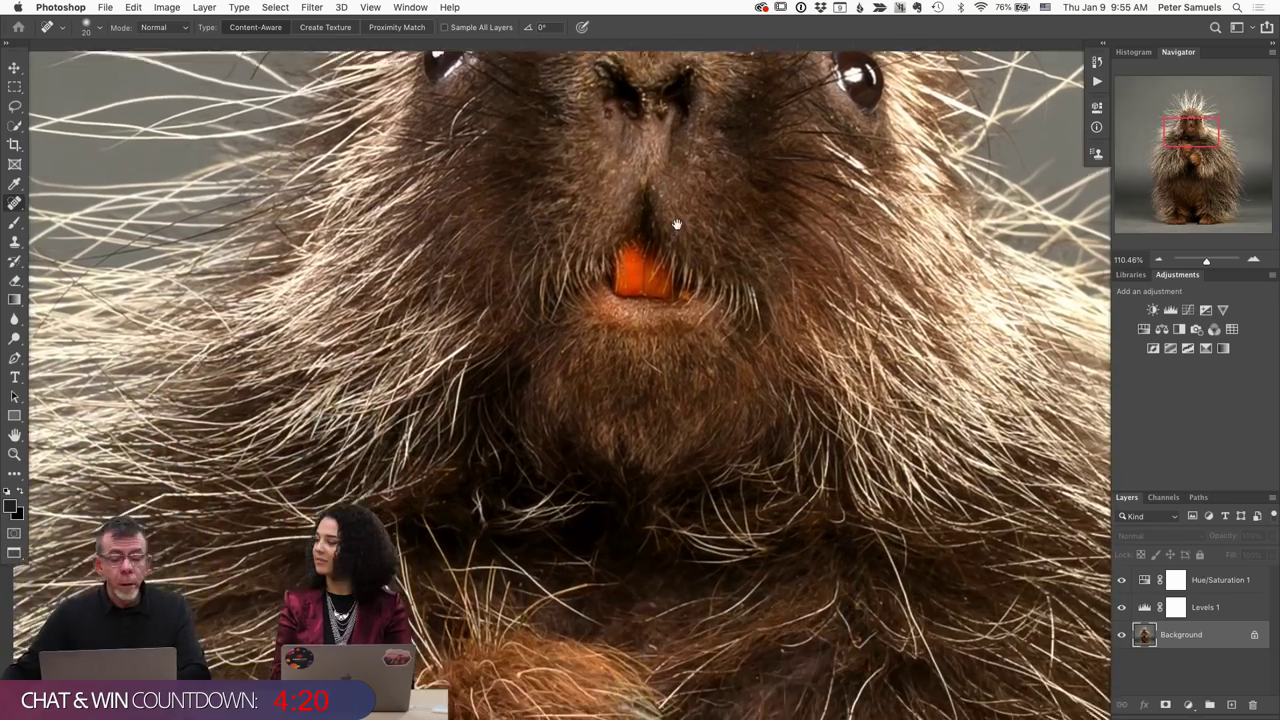
scroll(660, 313, "down", 2)
scroll(659, 314, "down", 5)
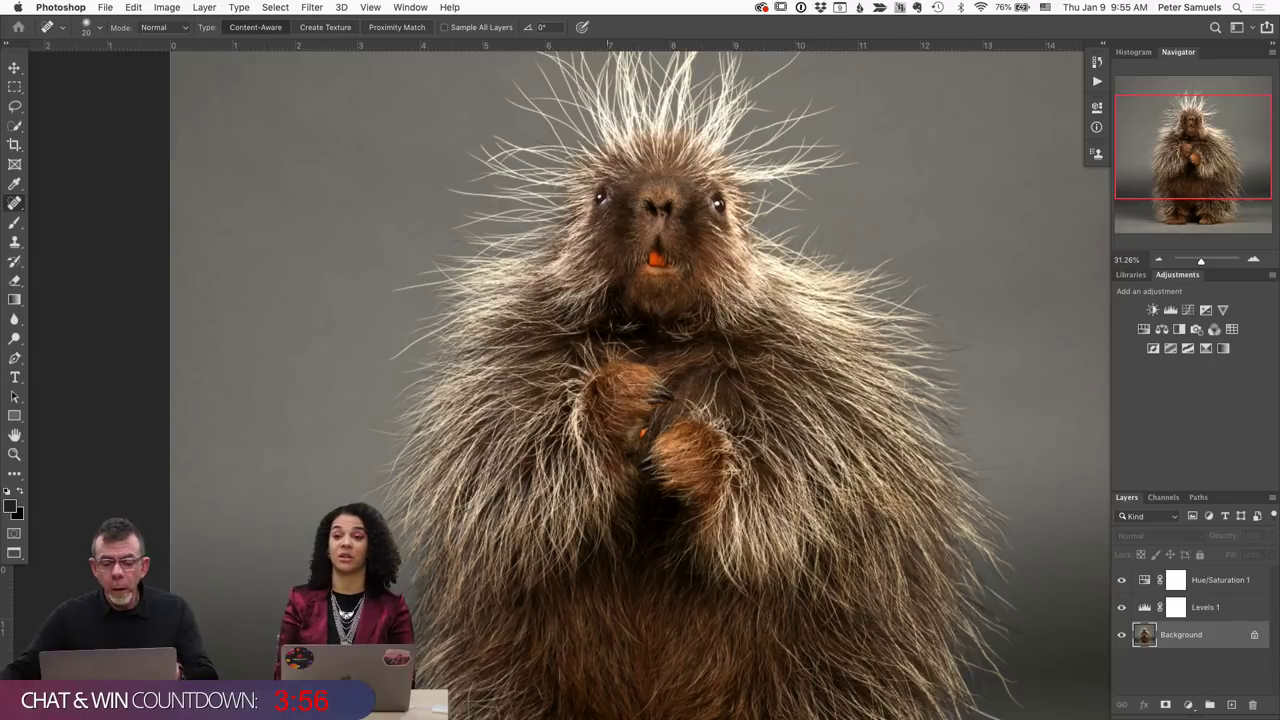
scroll(646, 434, "up", 5)
scroll(646, 434, "up", 2)
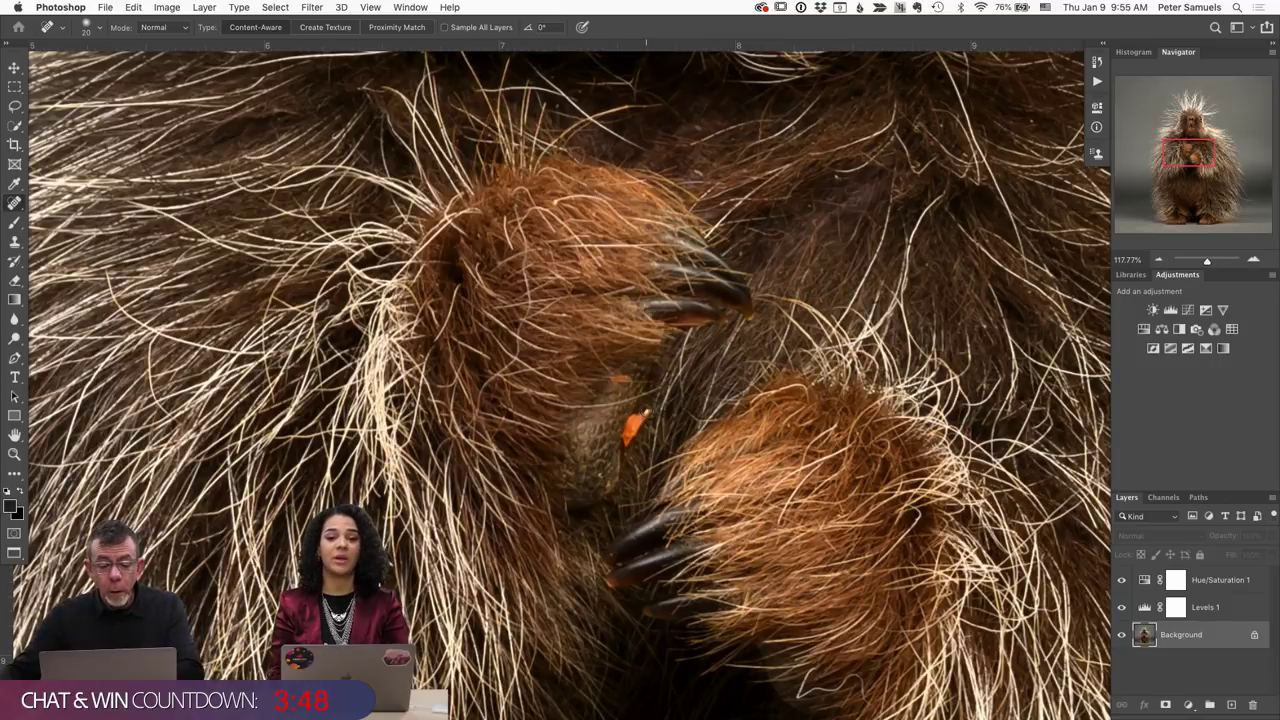
key("super+0")
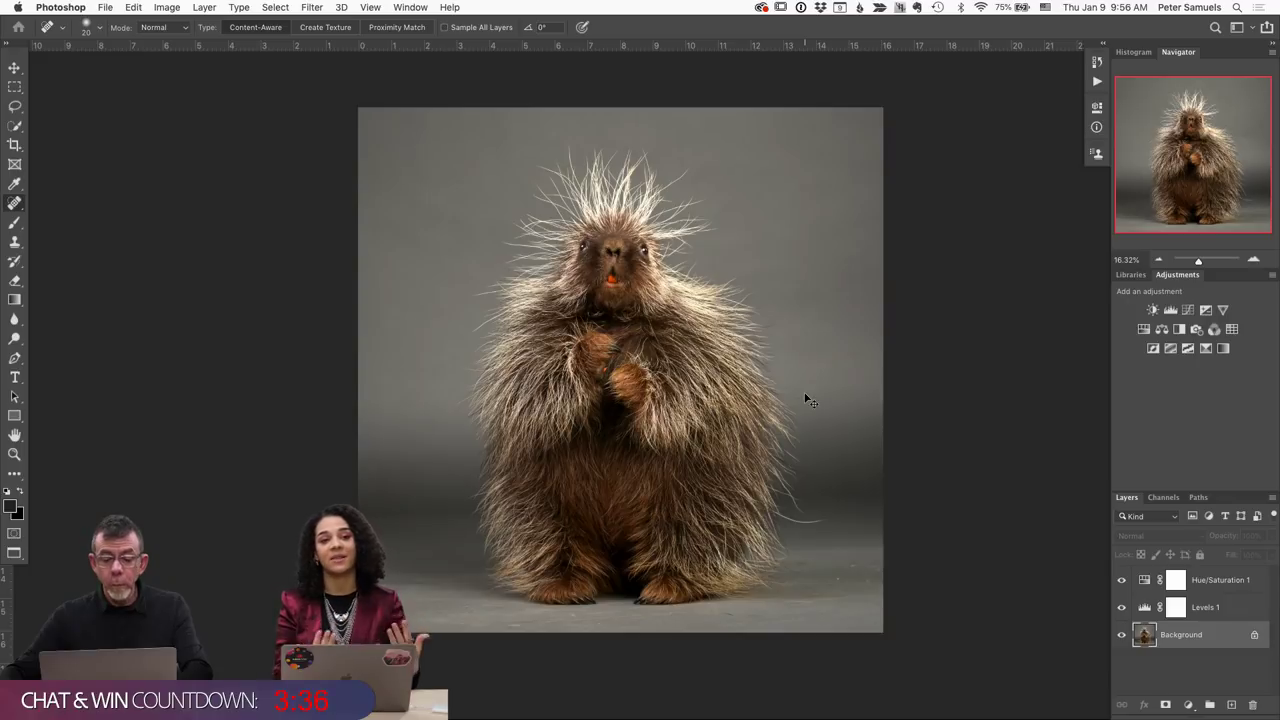
Close 12938.psd, preview it full screen in Bridge, and reopen it in Photoshop.
key("super+w")
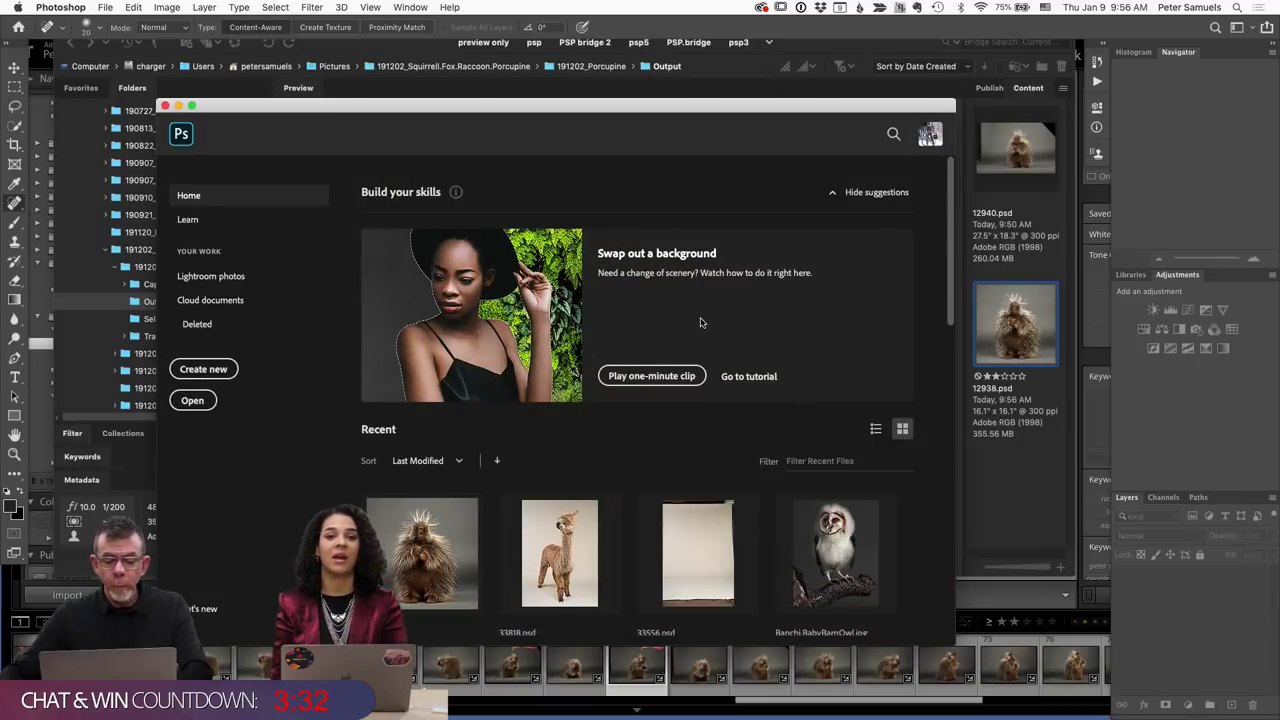
key("super+Tab")
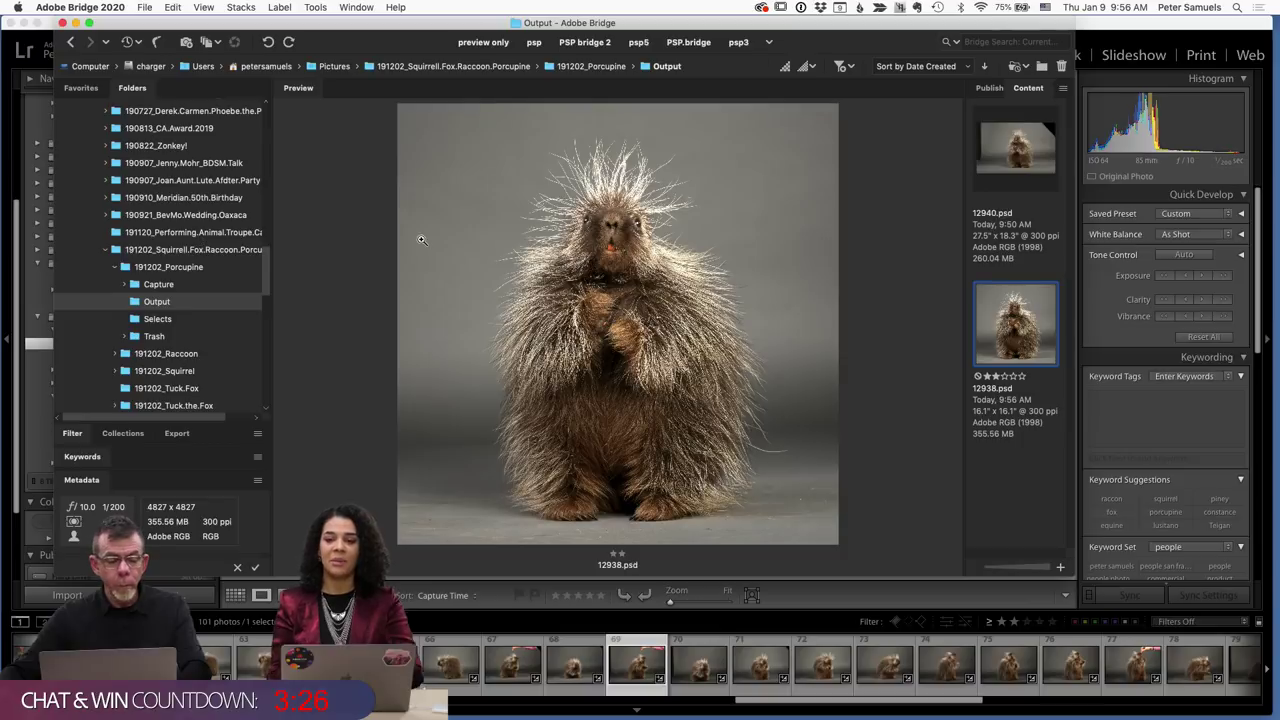
key("super+Tab")
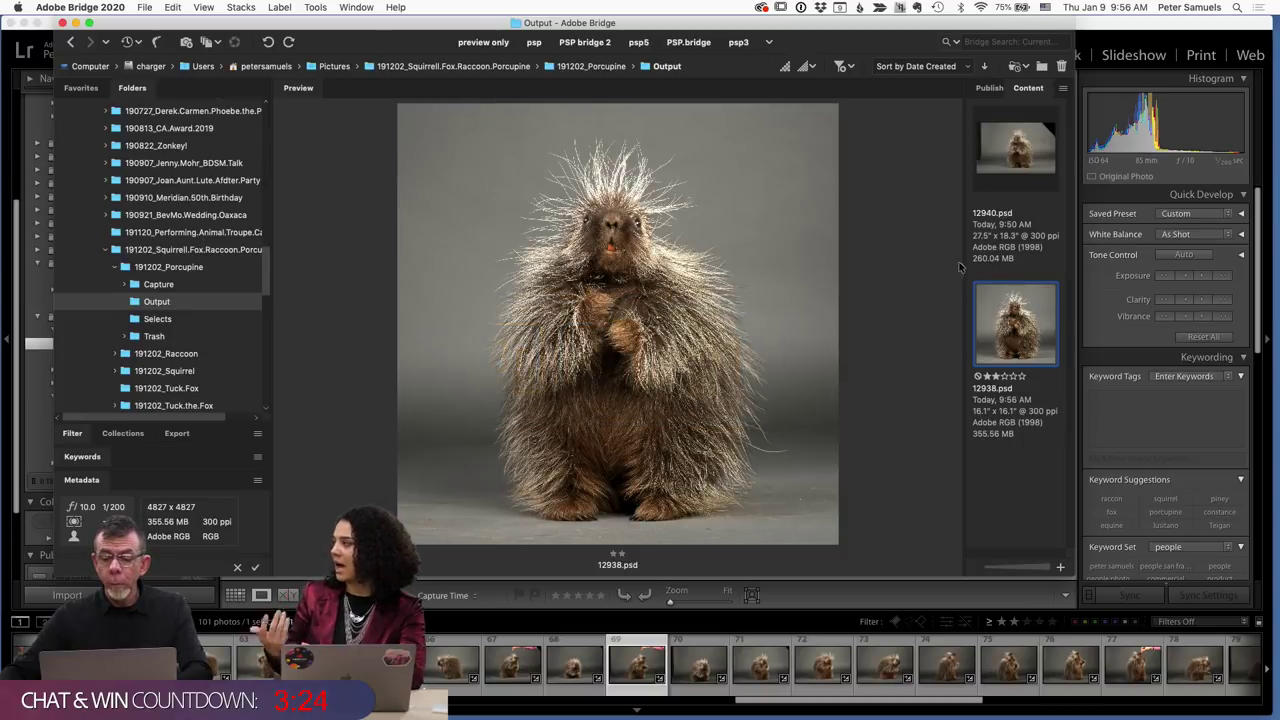
key("space")
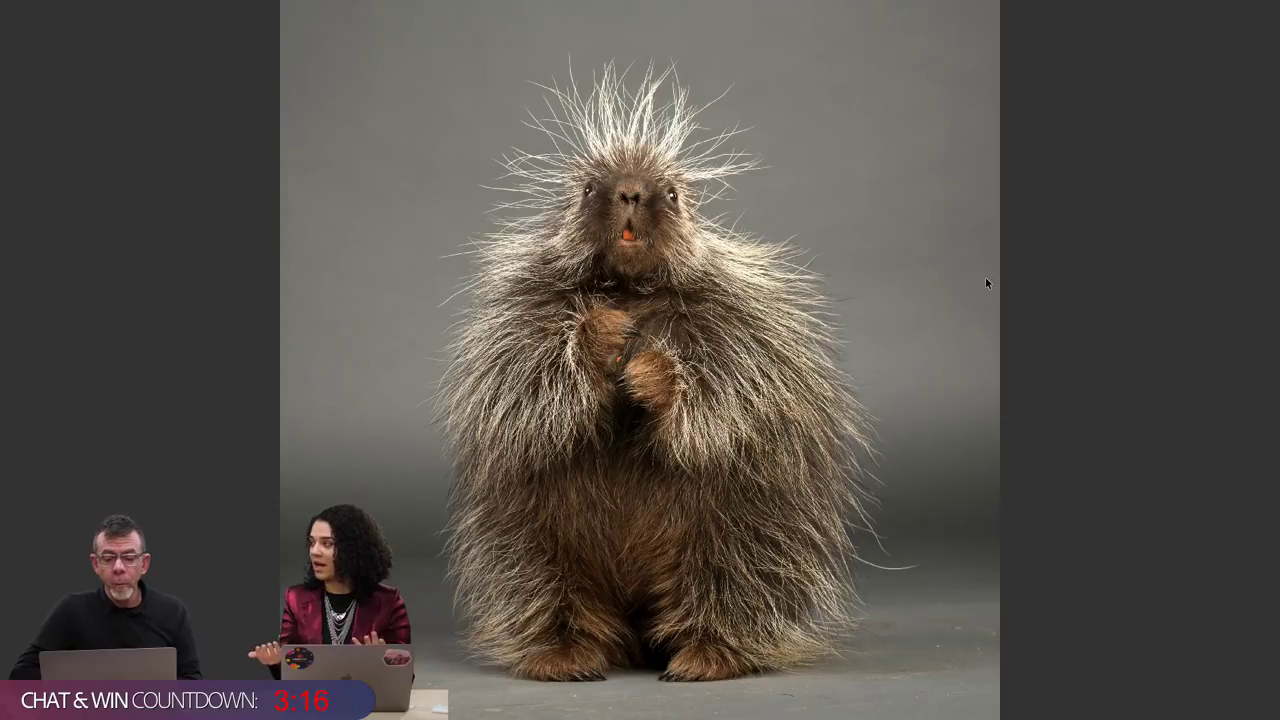
key("space")
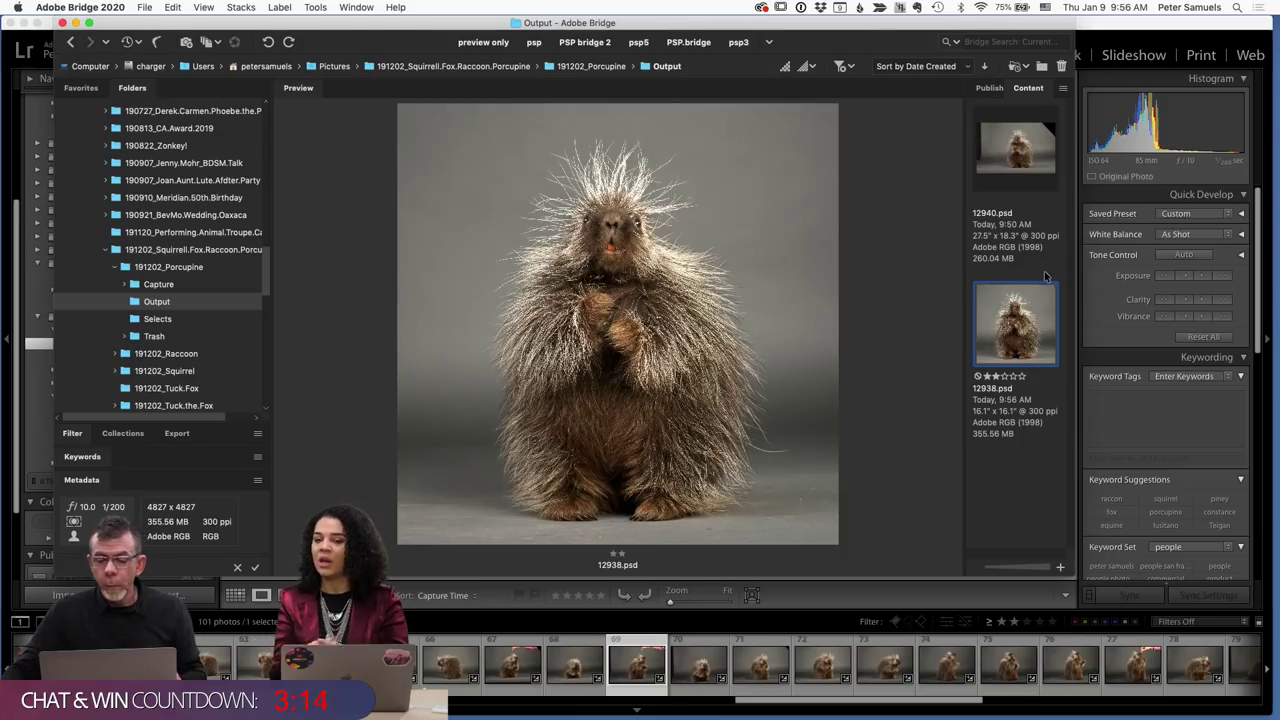
double_click(1033, 318)
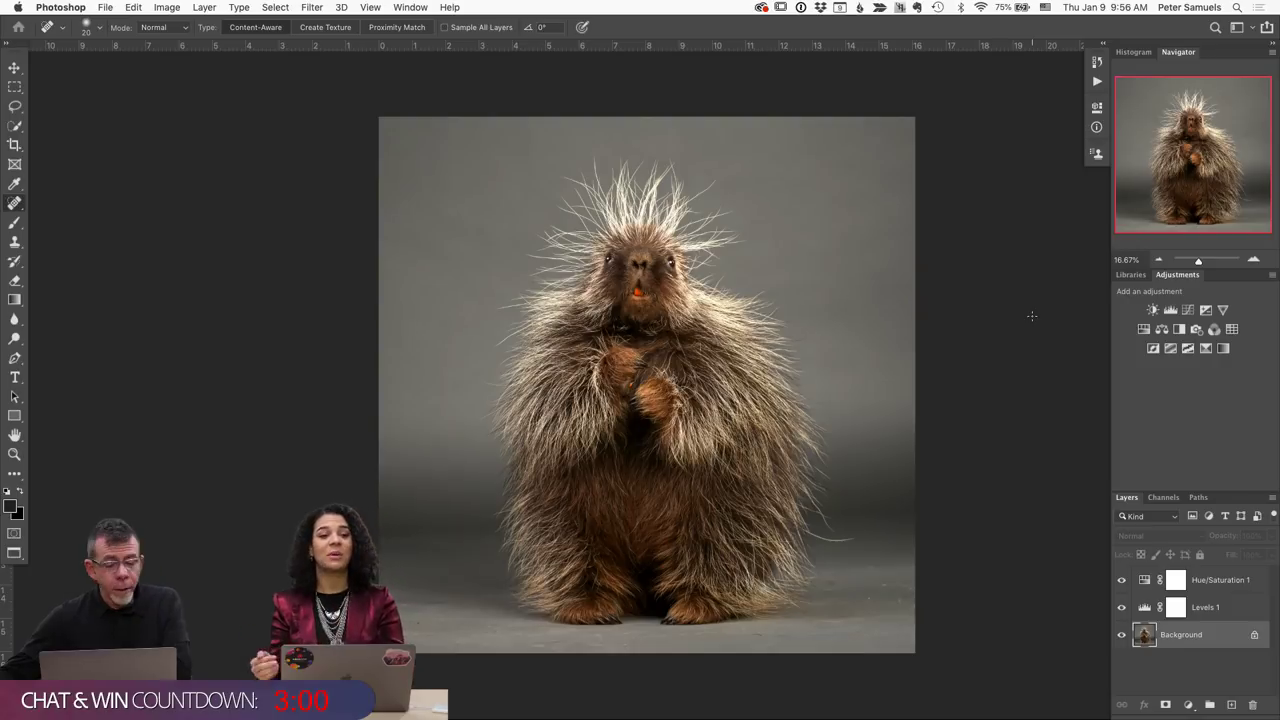
left_click(1177, 581)
scroll(640, 295, "up", 5)
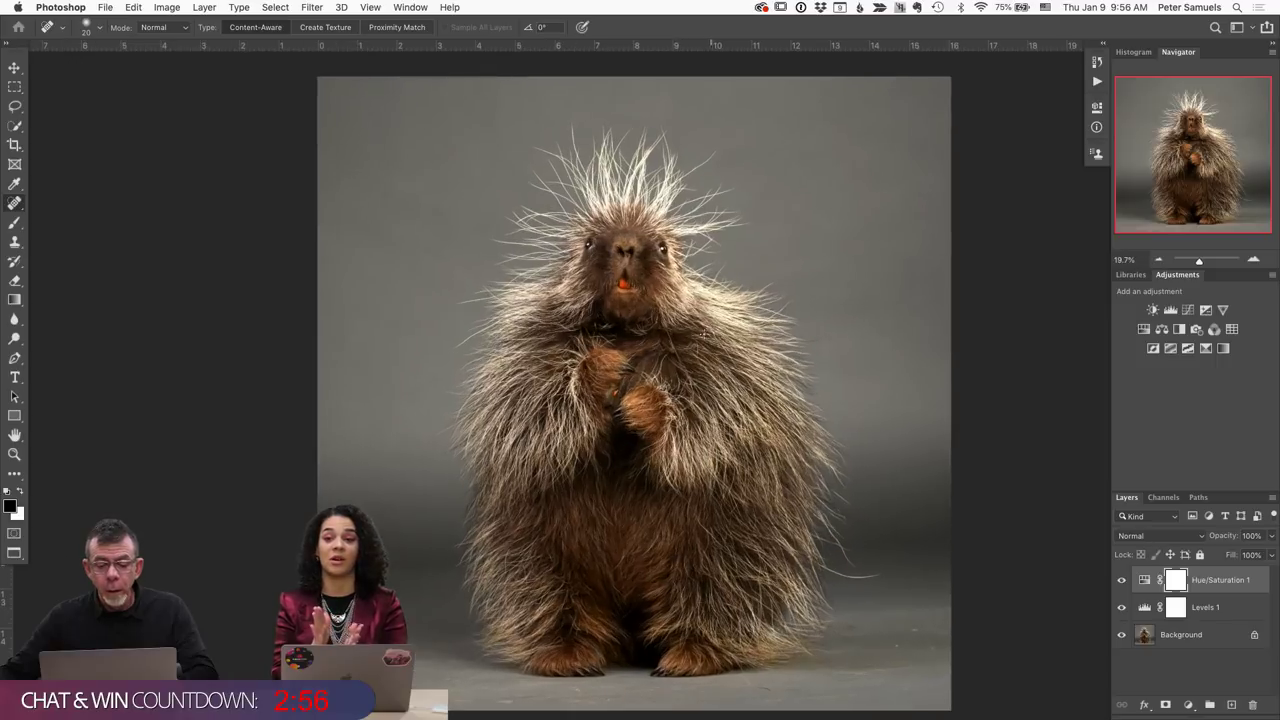
key("b")
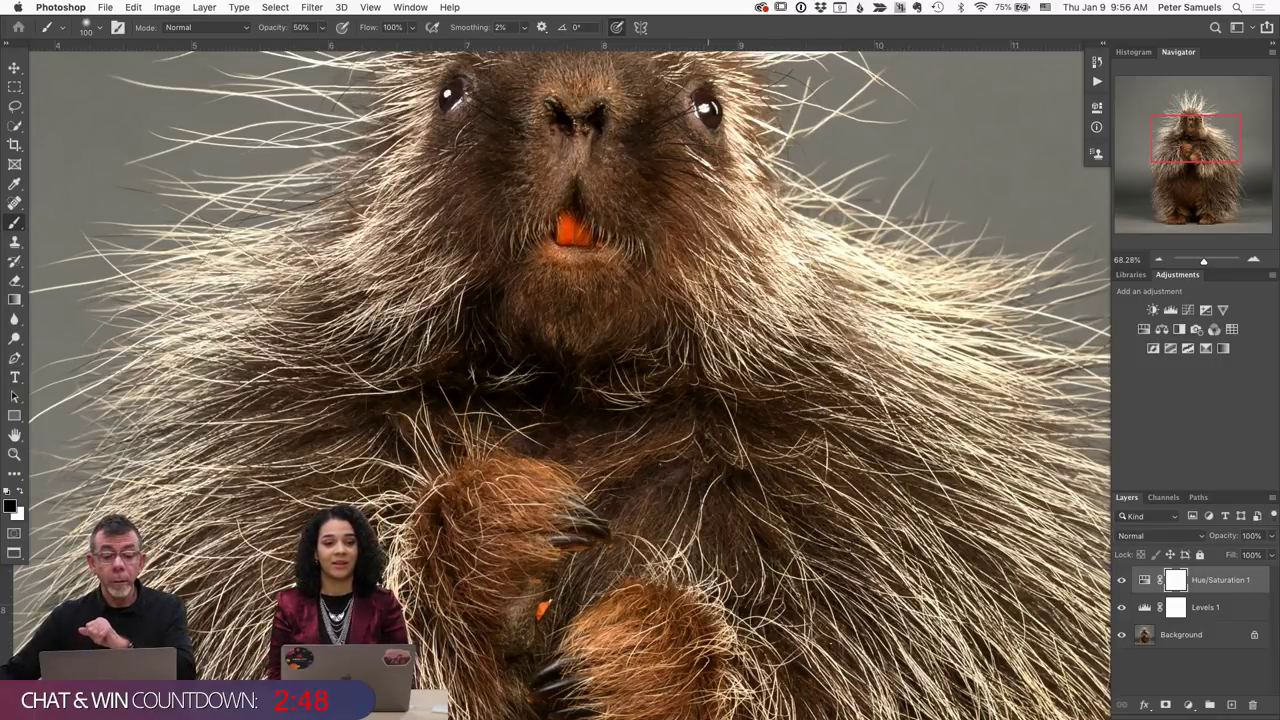
scroll(698, 390, "down", 2)
scroll(698, 390, "down", 3)
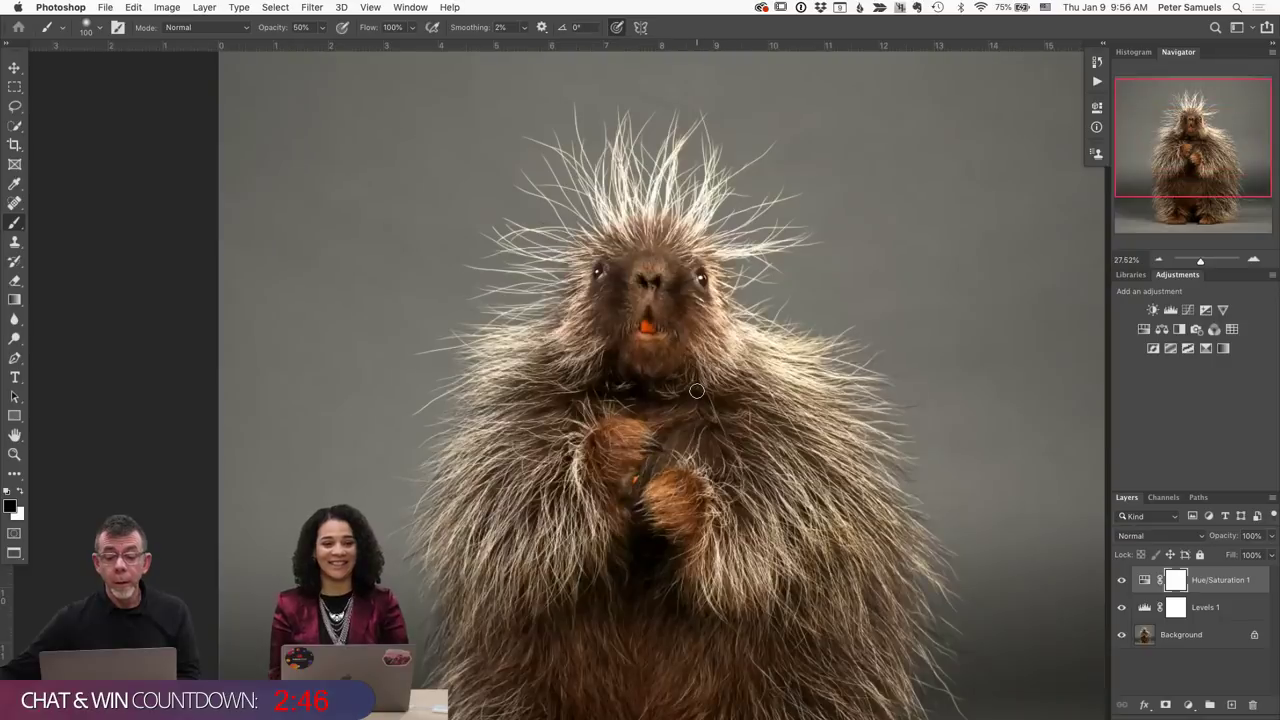
key("v")
scroll(717, 390, "down", 3)
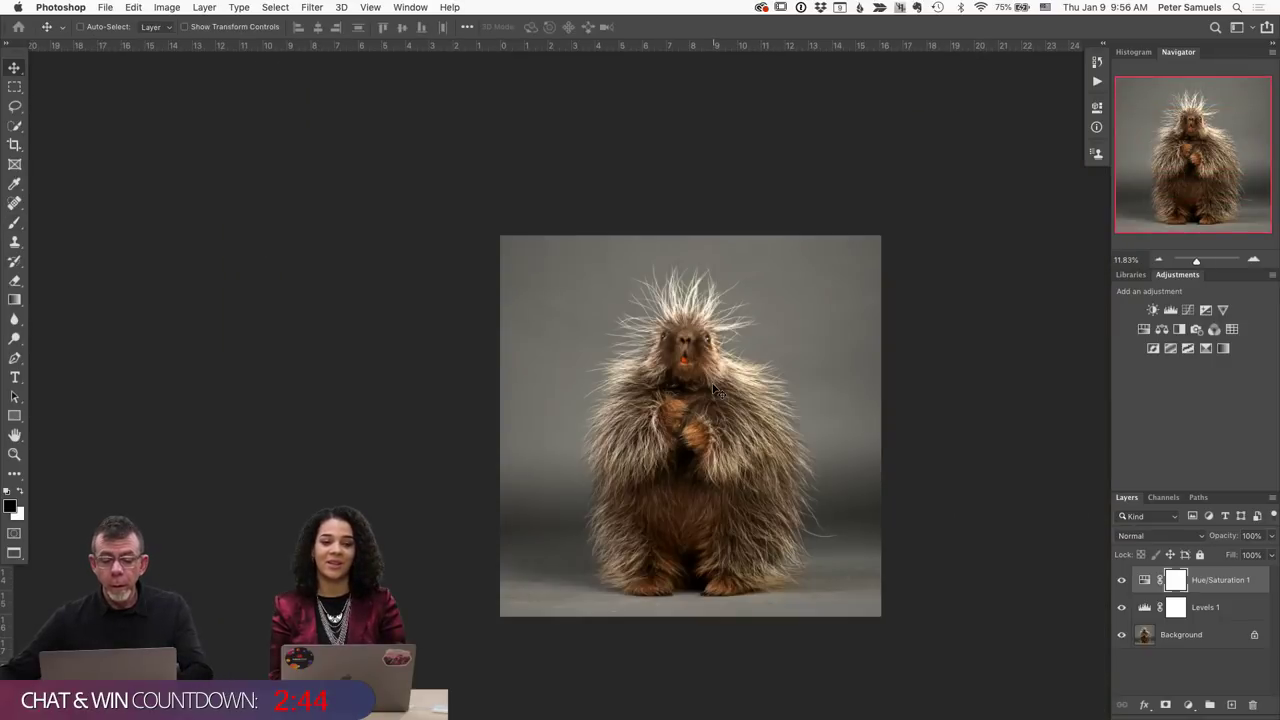
key("super")
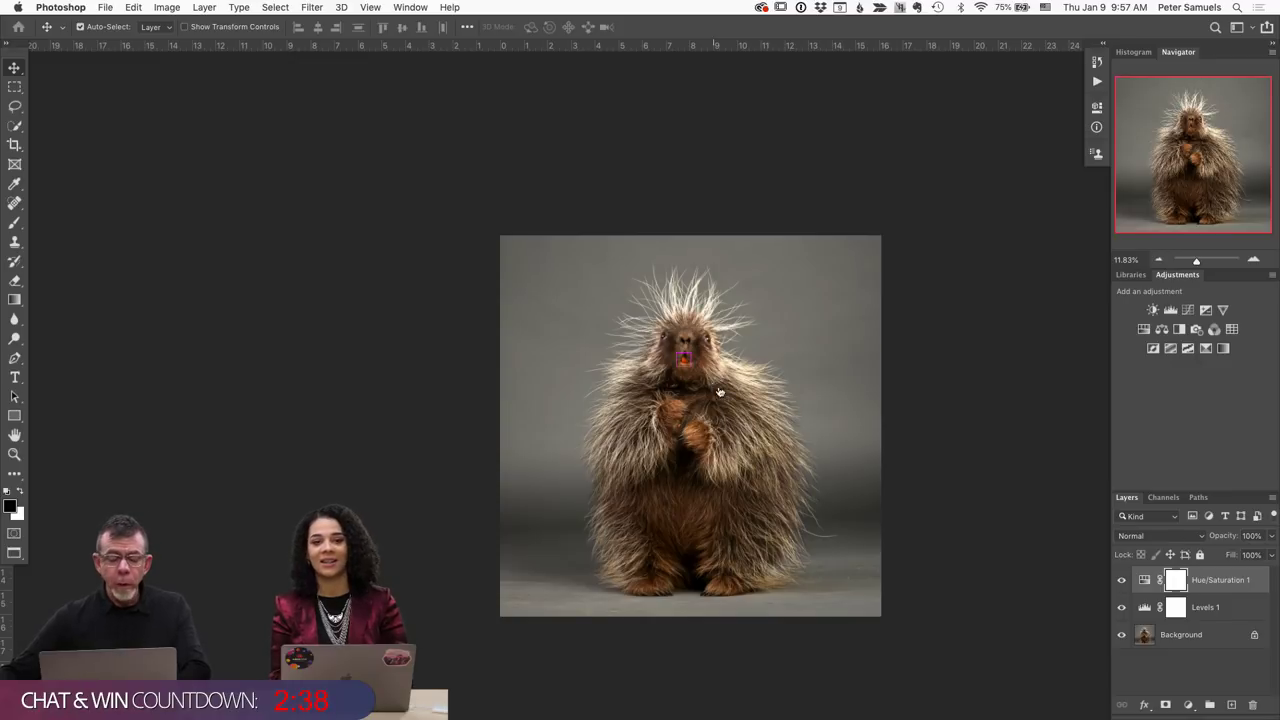
key("super+Tab")
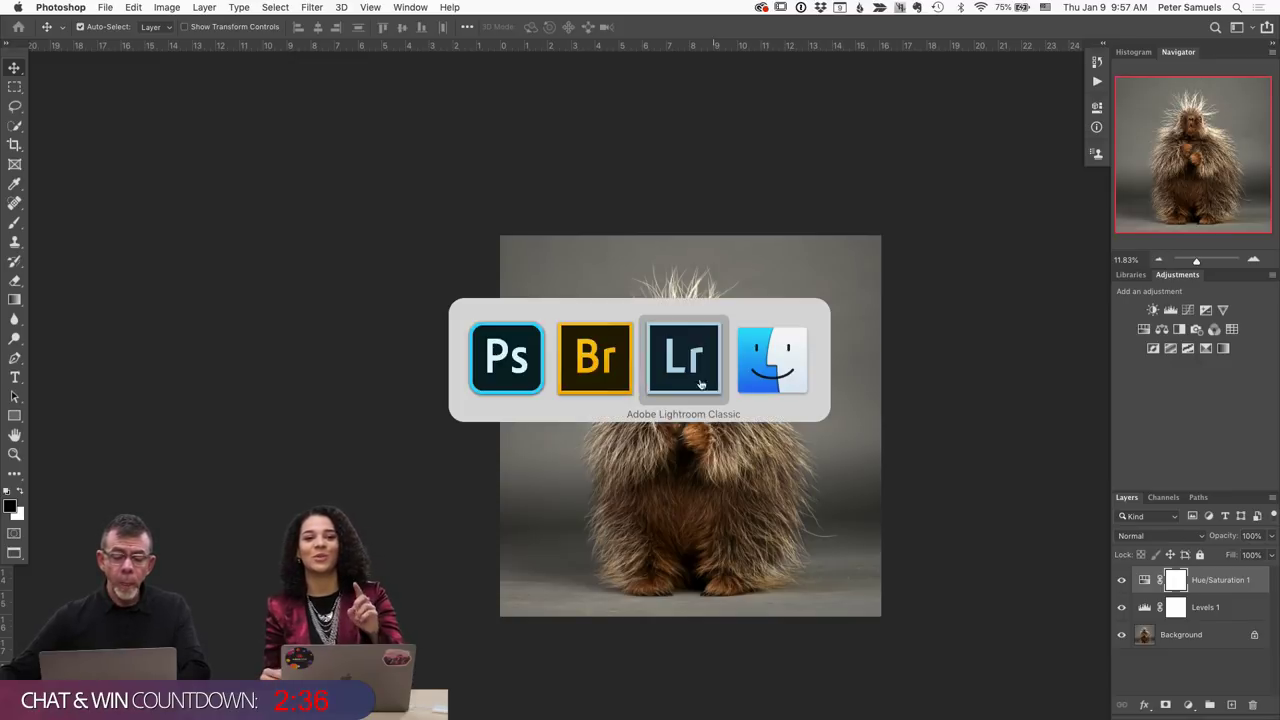
Back in Photoshop, inspect the porcupine with rulers shown, zooming and panning, then switch toward Bridge.
key("super+shift+Tab")
key("super+shift+Tab")
scroll(646, 381, "up", 2)
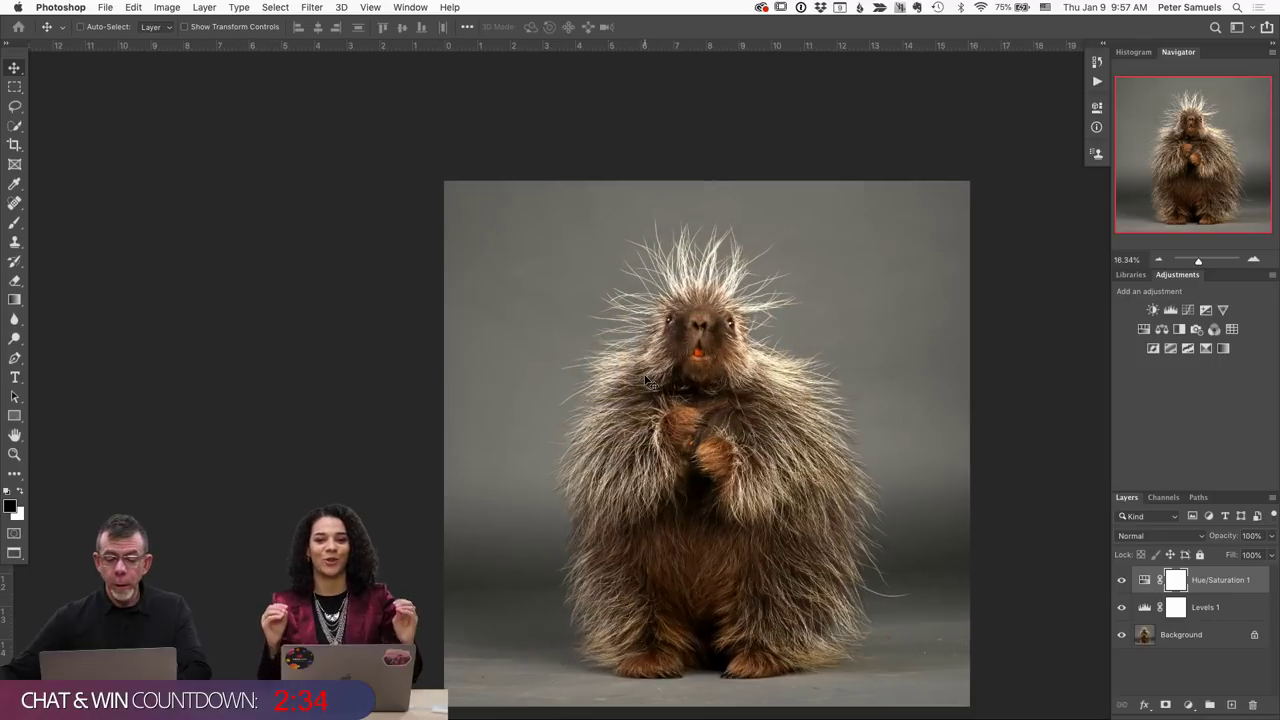
left_click_drag(650, 383, 567, 316)
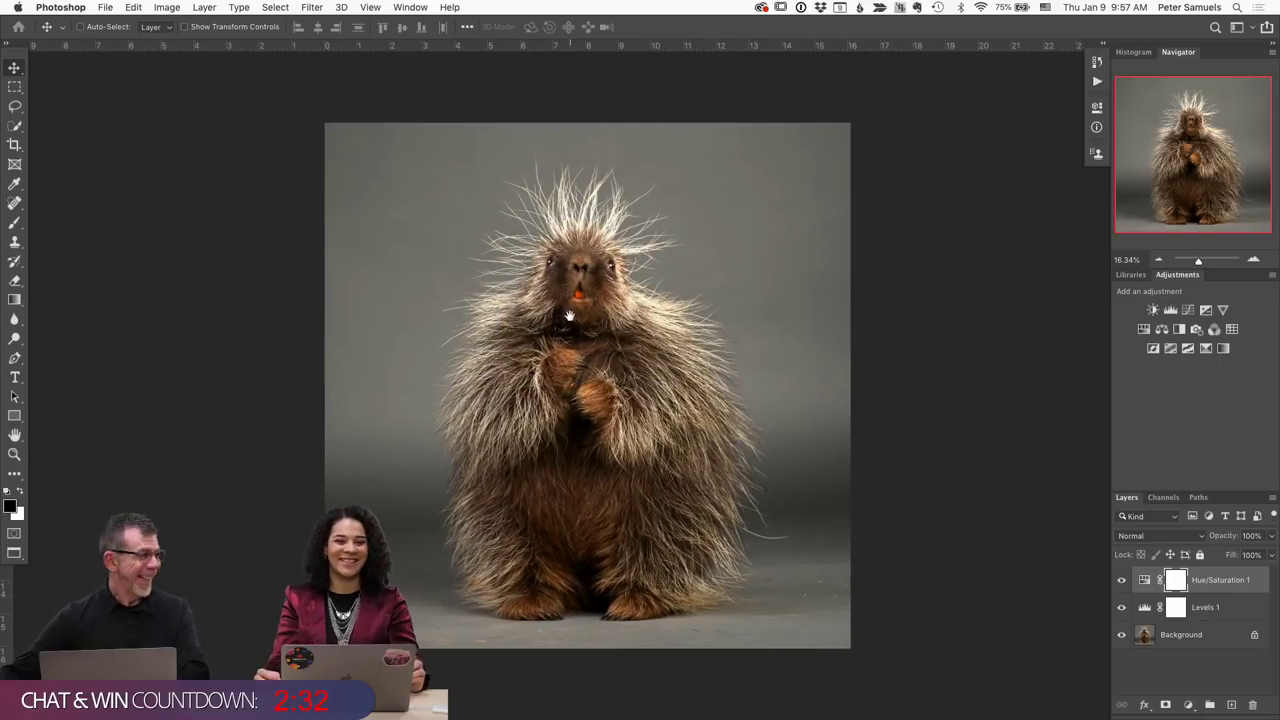
key("super+r")
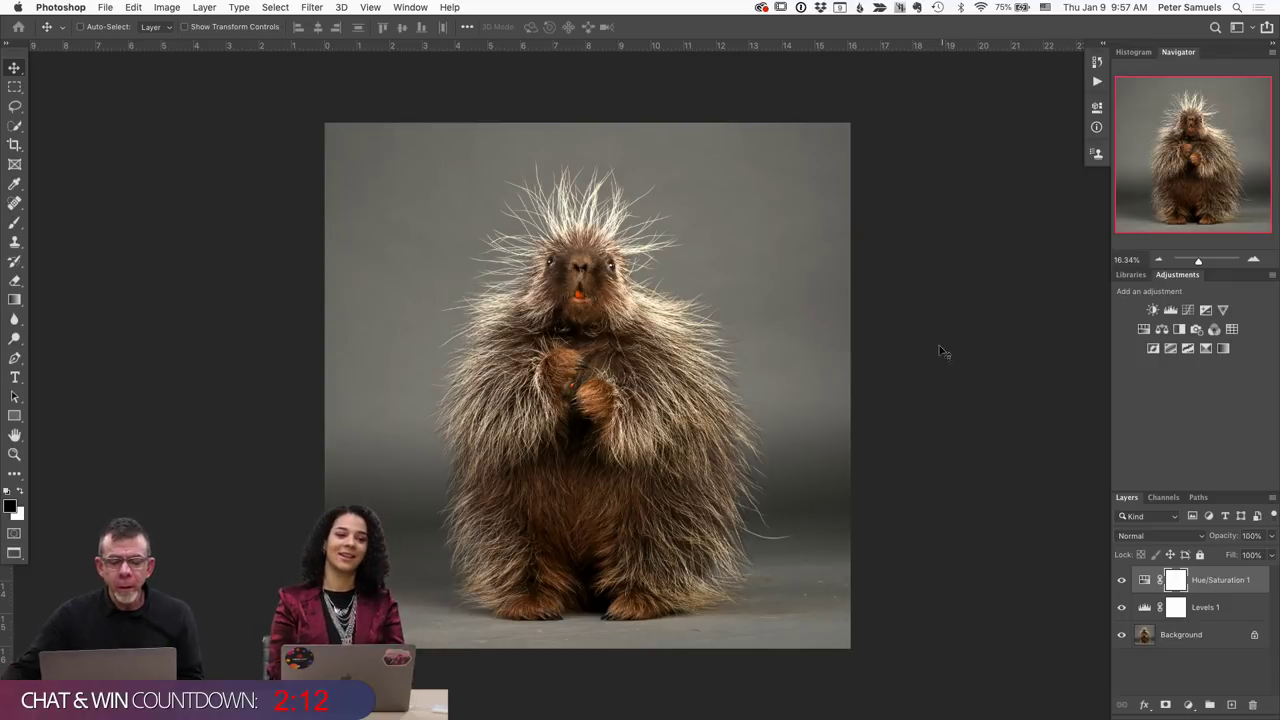
scroll(643, 347, "down", 1)
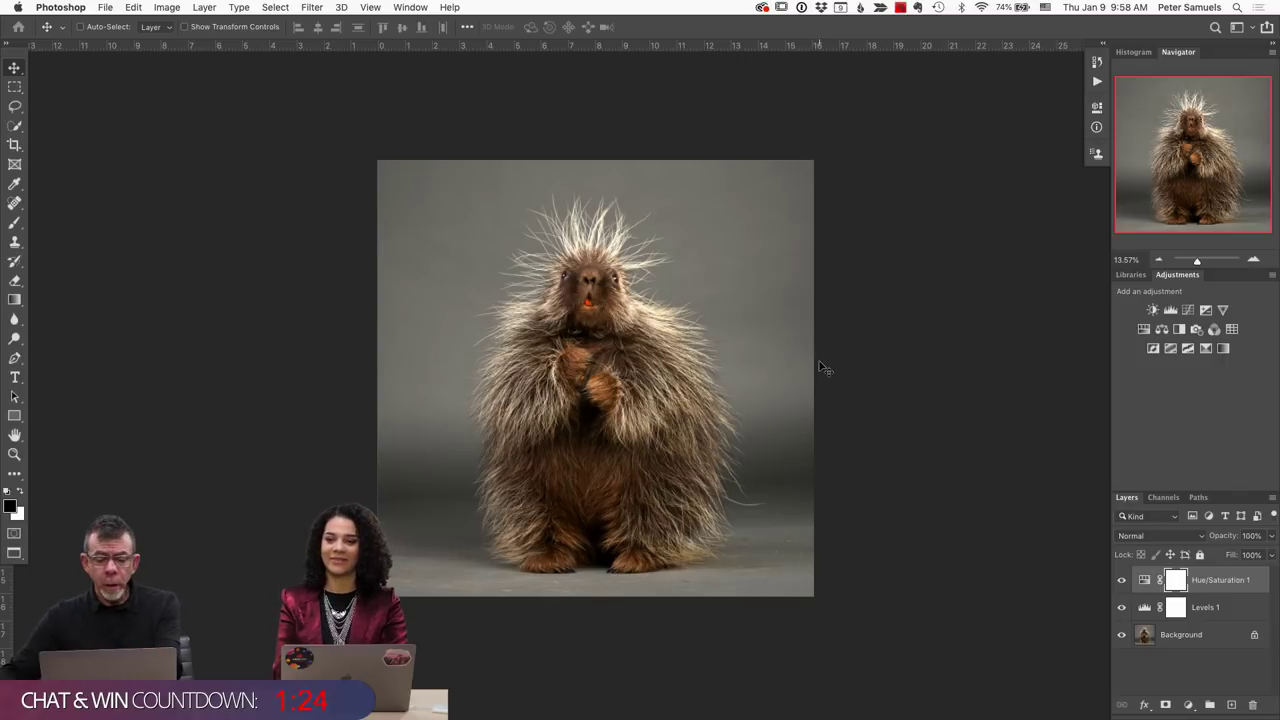
scroll(414, 534, "up", 5)
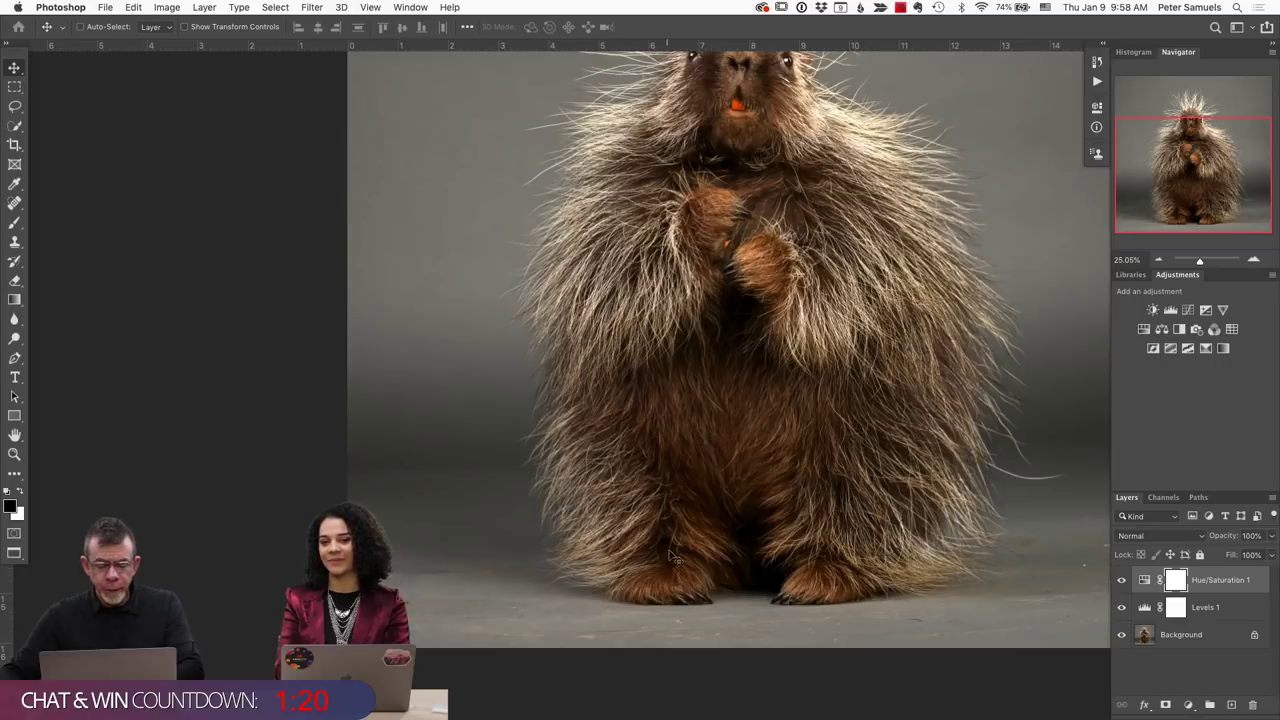
left_click_drag(667, 550, 526, 586)
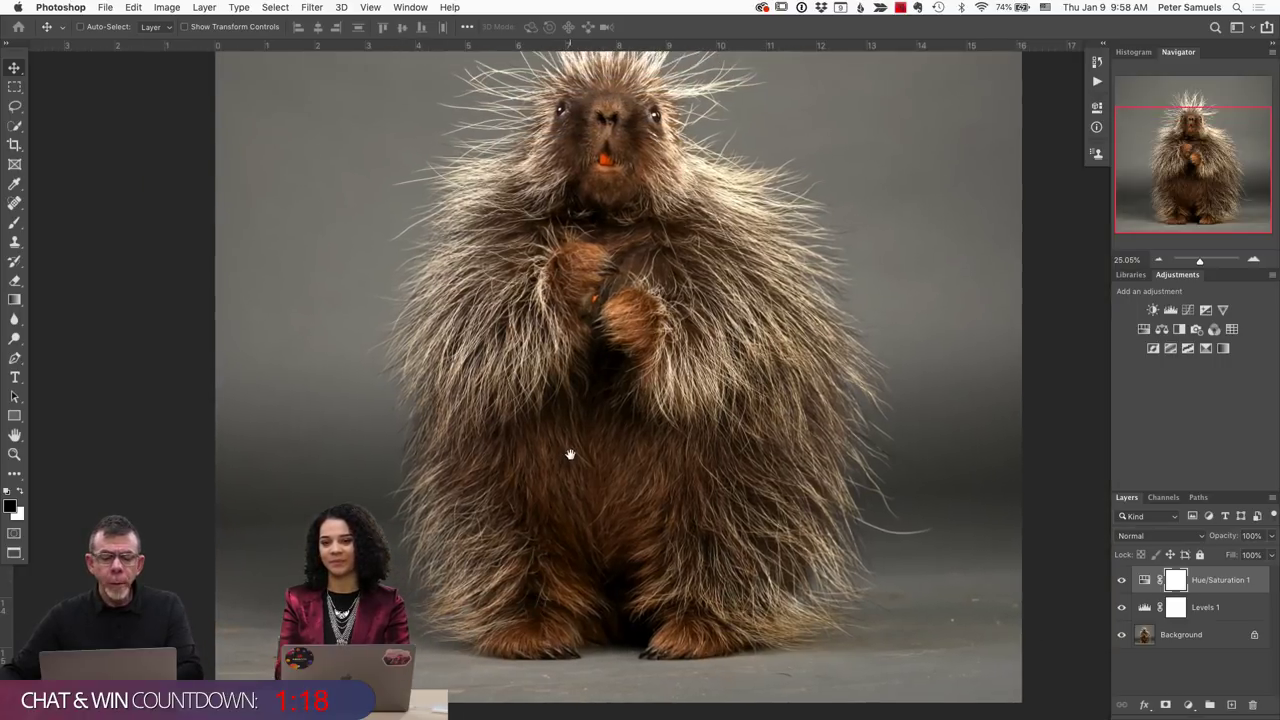
scroll(557, 430, "down", 2)
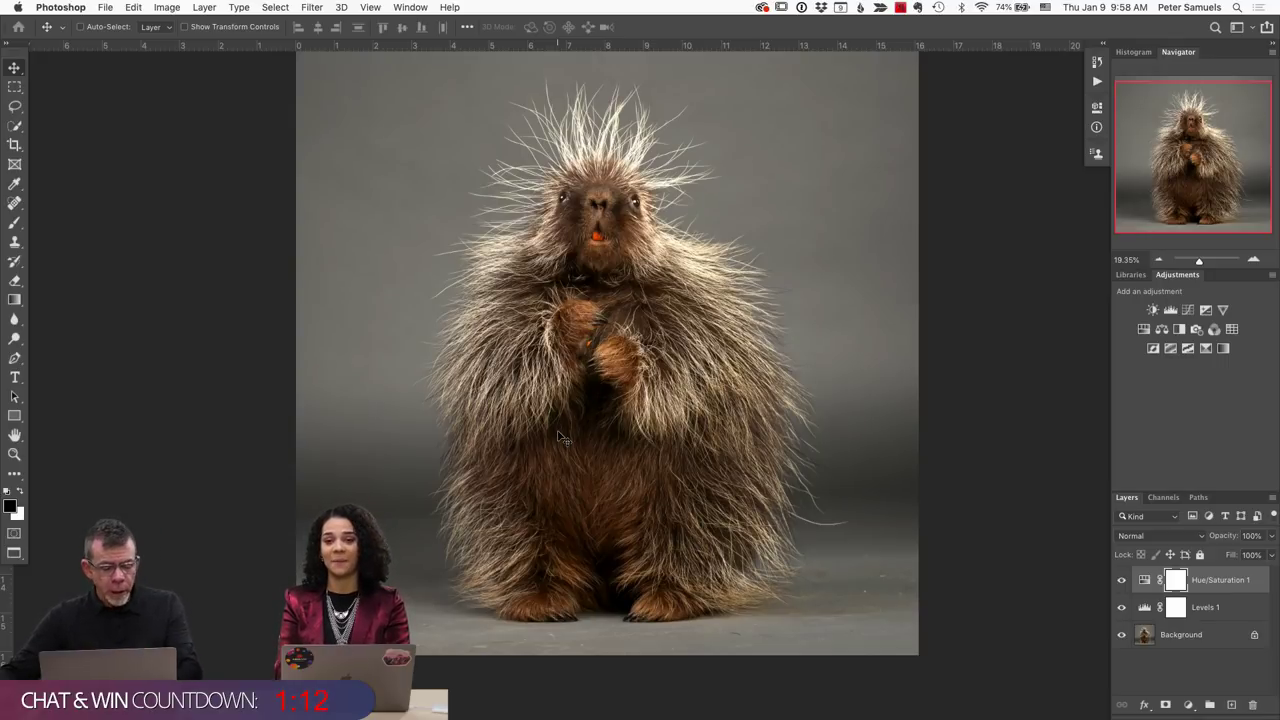
key("super+Tab")
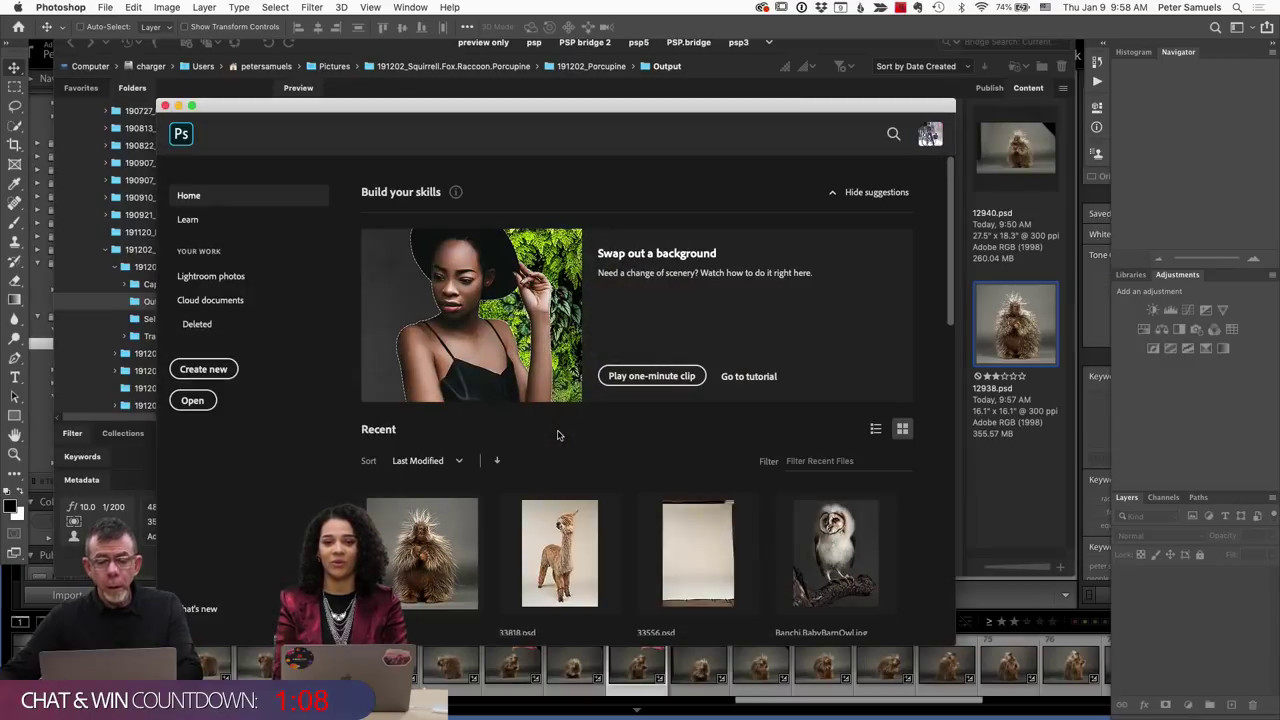
Close Photoshop's Home screen, move to Lightroom Classic, and browse the 190822_Zonkey! Capture folder.
left_click(165, 105)
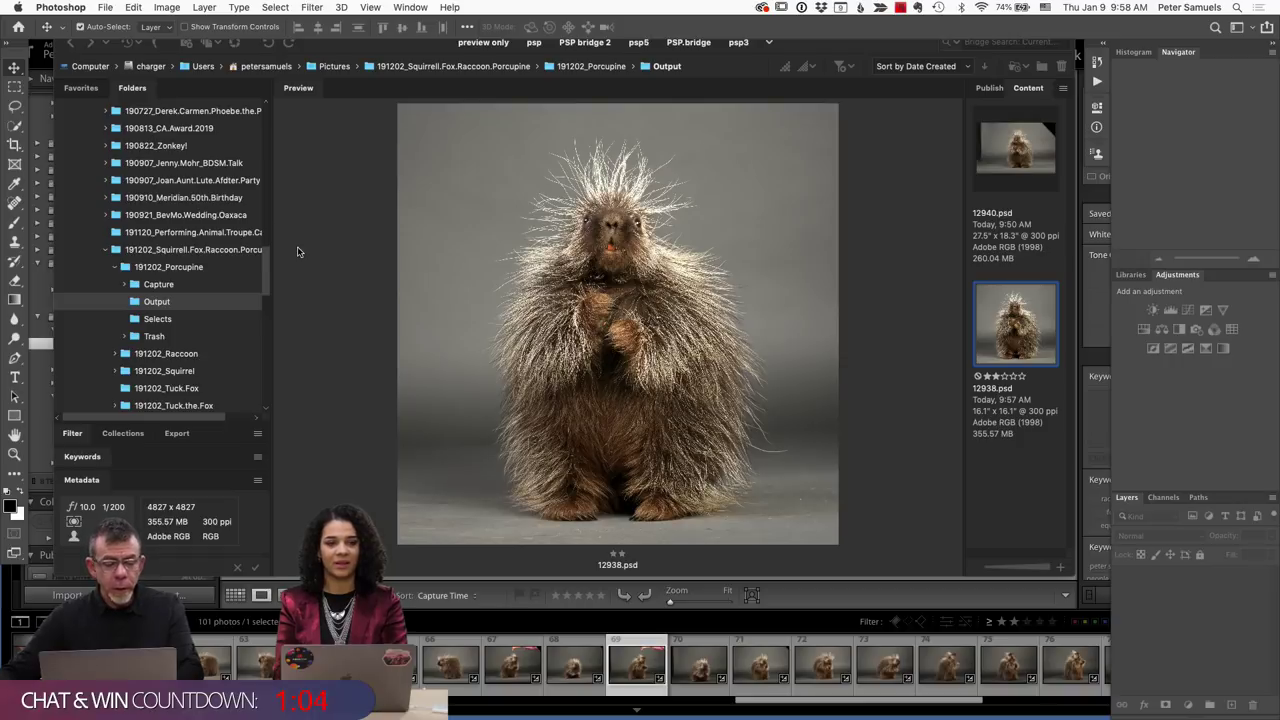
key("super+Tab")
key("super+Tab")
key("super+Tab")
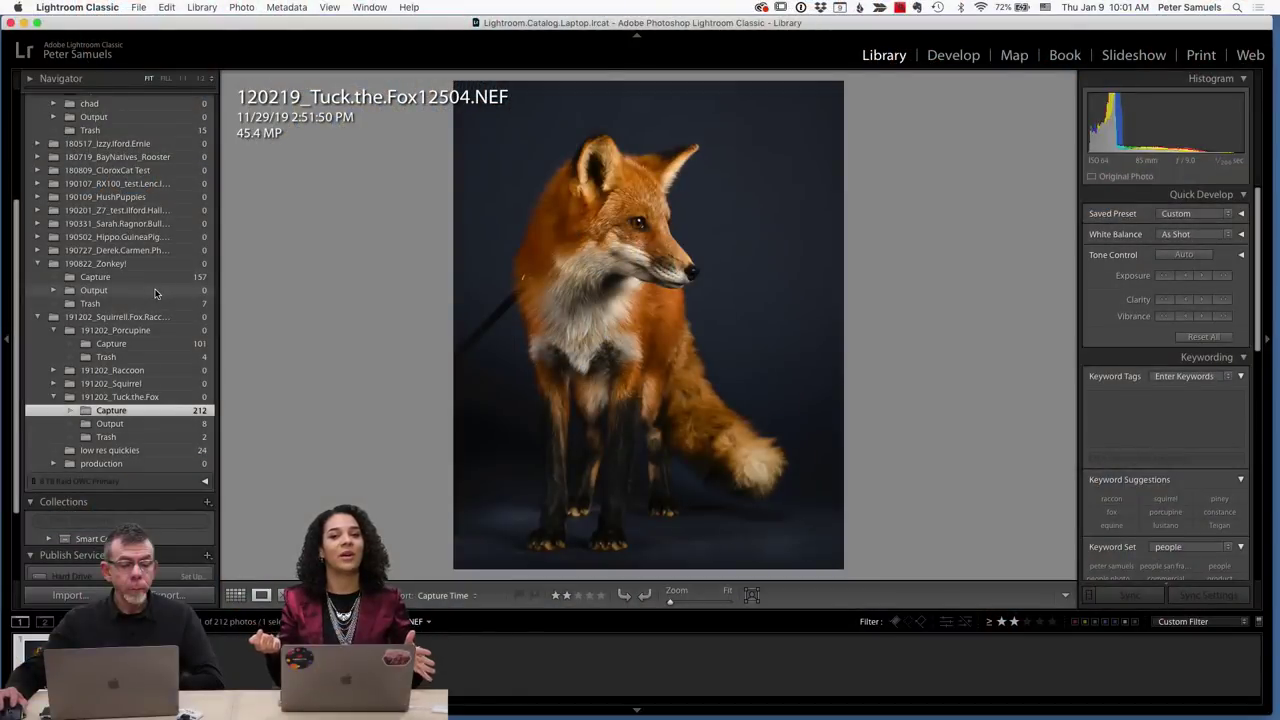
left_click(150, 277)
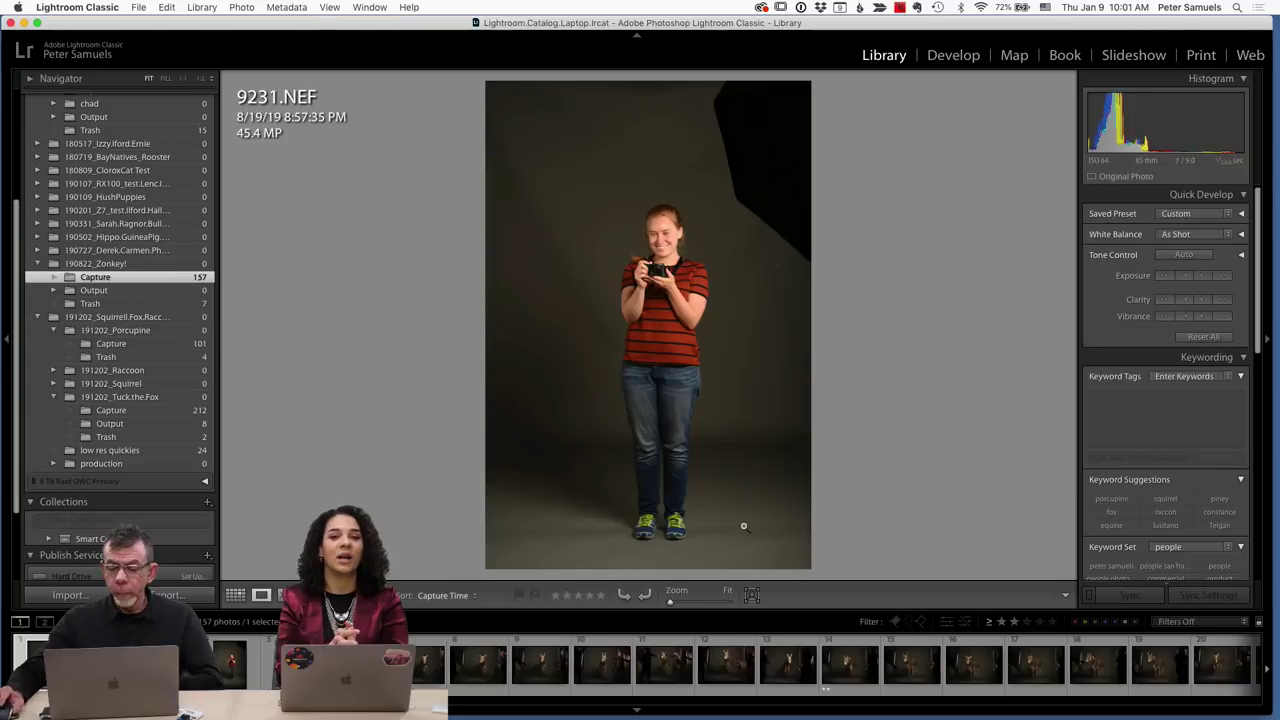
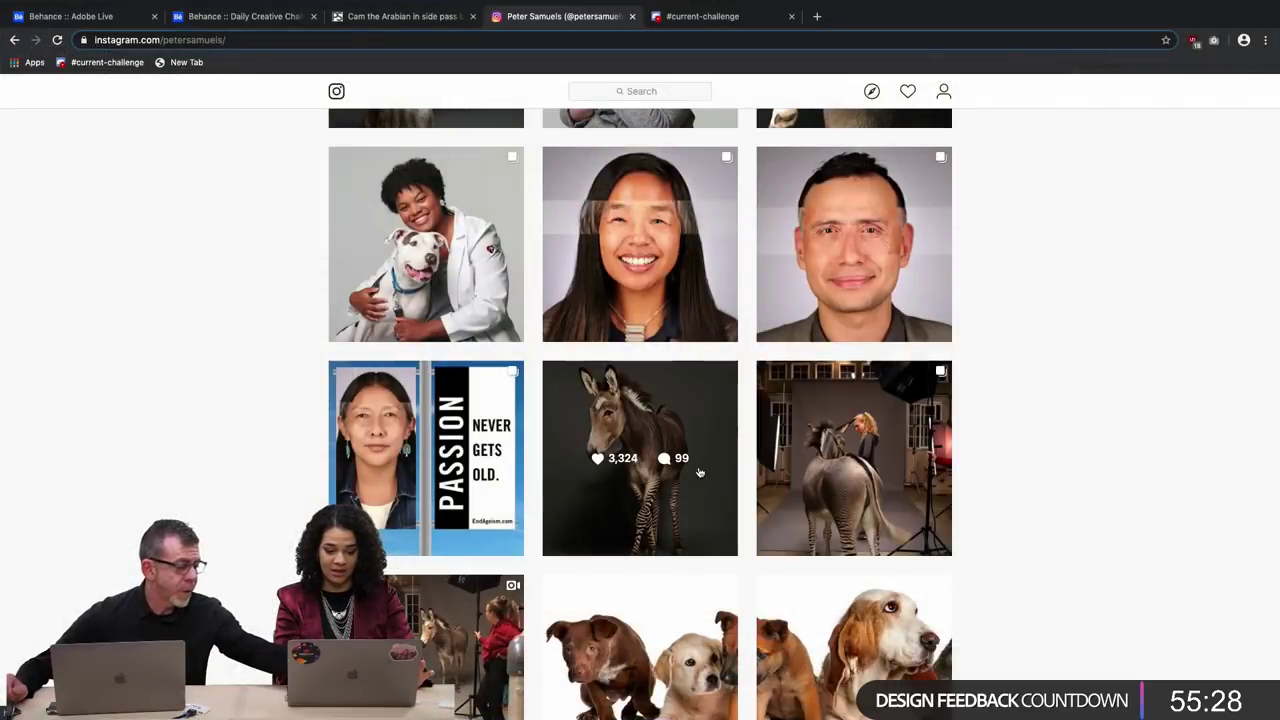
Play the zonkey studio video post from the profile grid and zoom the page in.
left_click(411, 619)
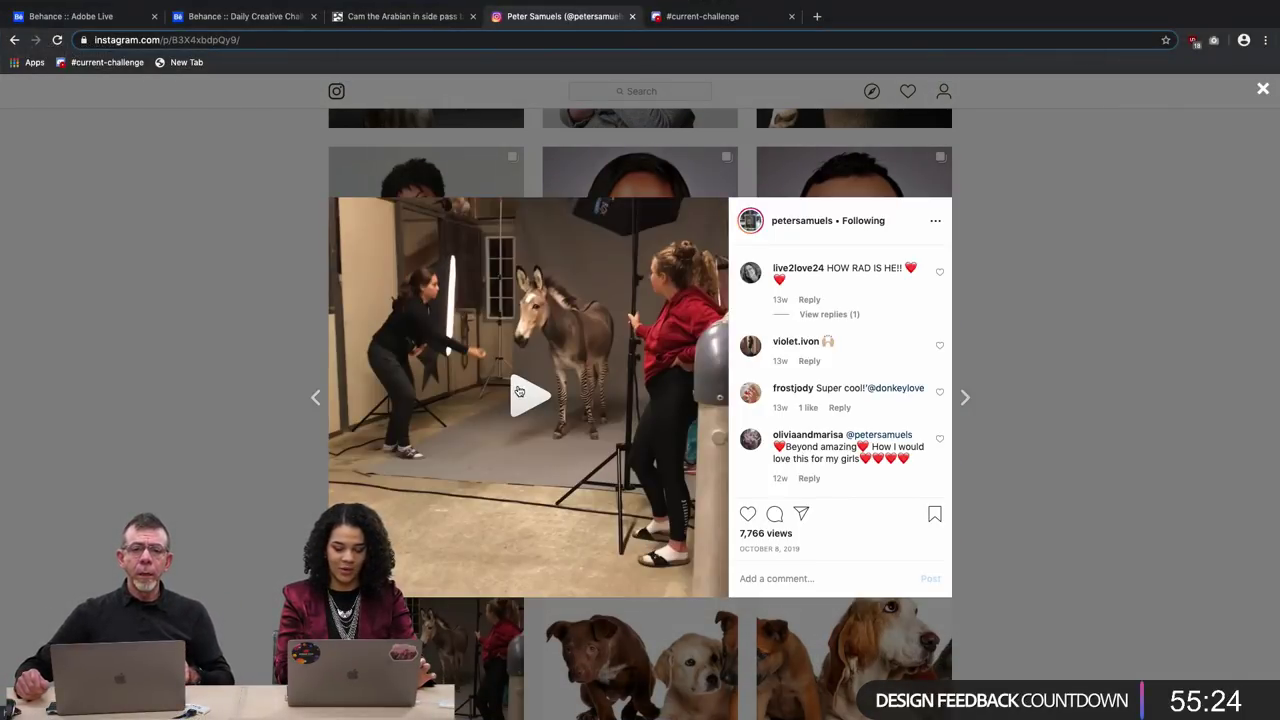
left_click(518, 391)
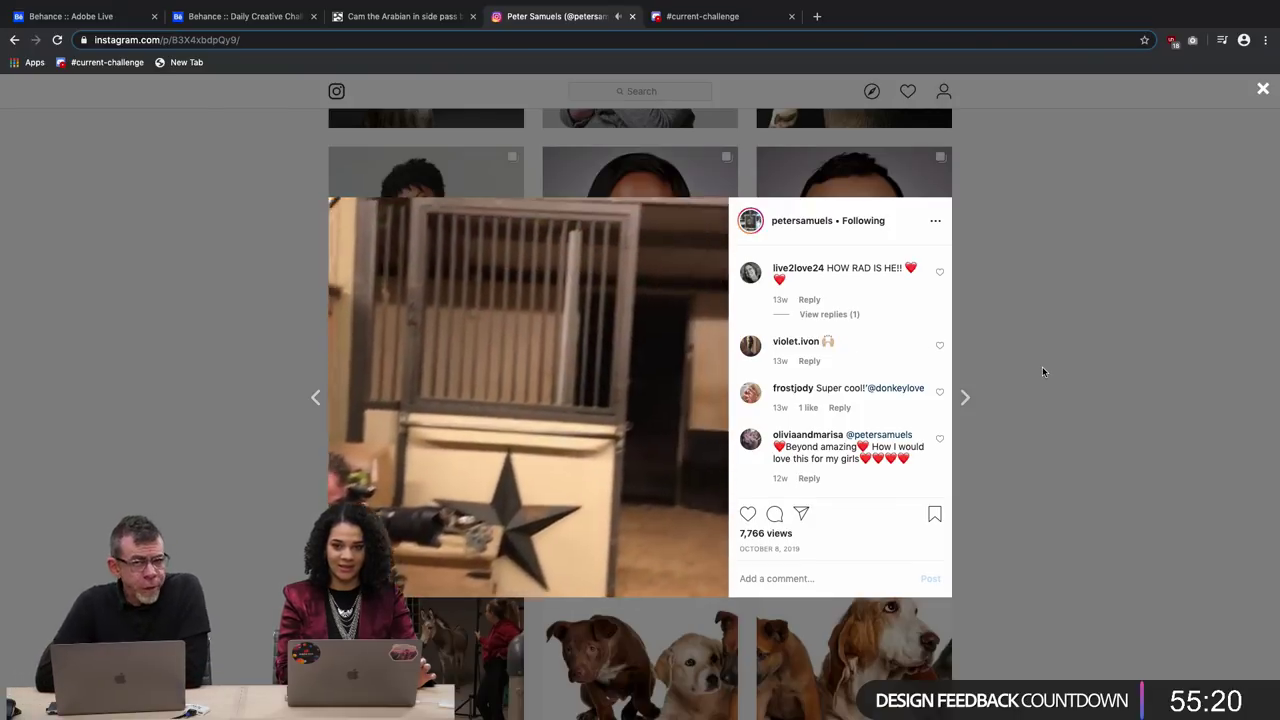
key("super+equal")
key("super+equal")
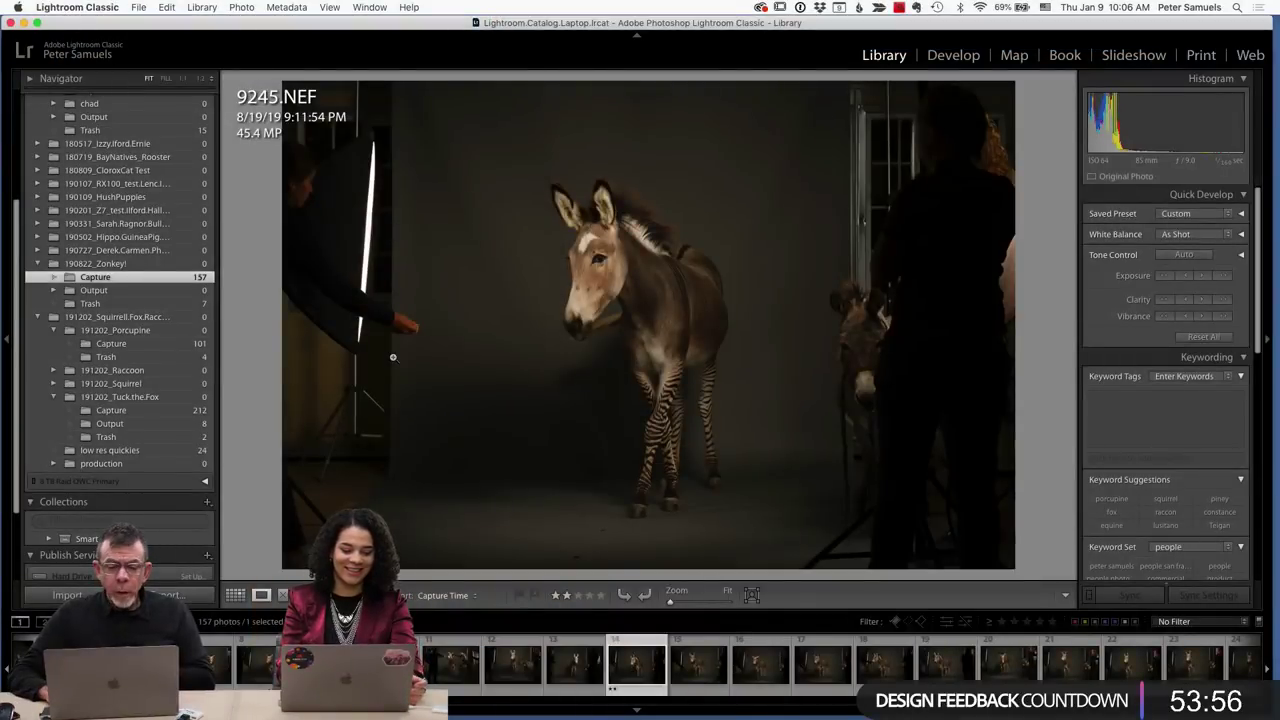
Step through the Zonkey capture photos one by one, starting from 9244.NEF.
key("Left")
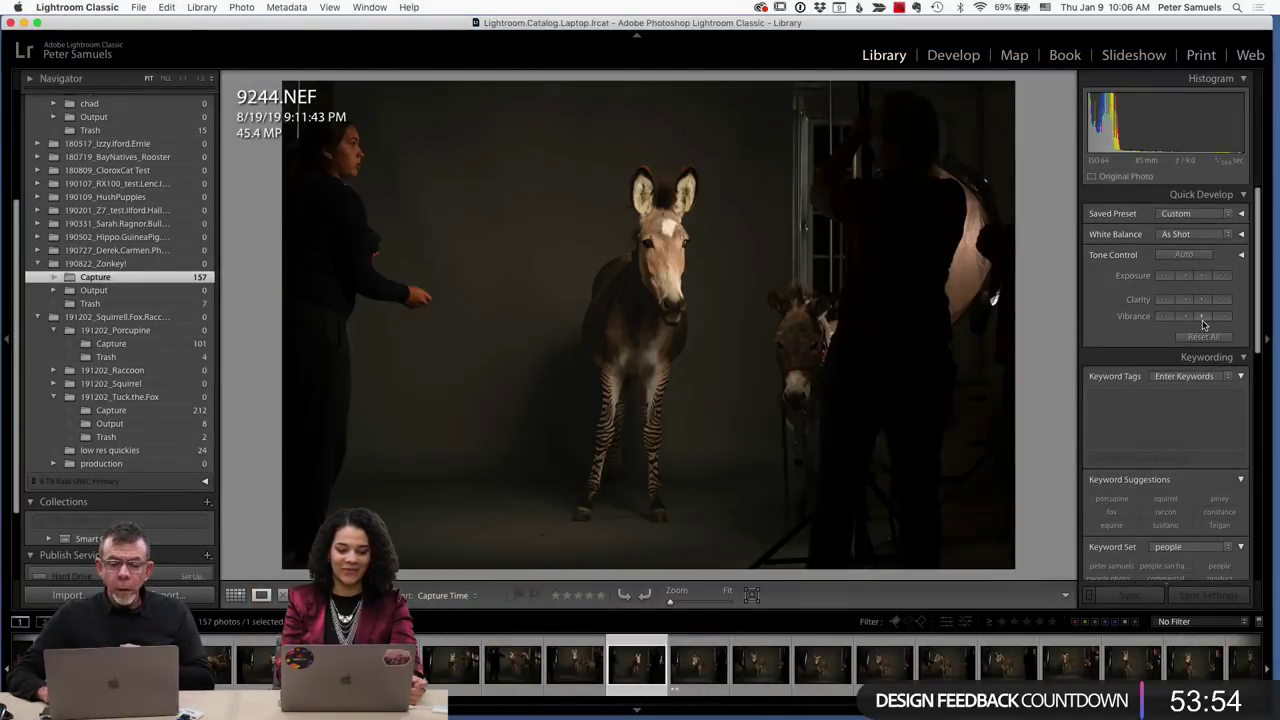
key("Right")
key("Right")
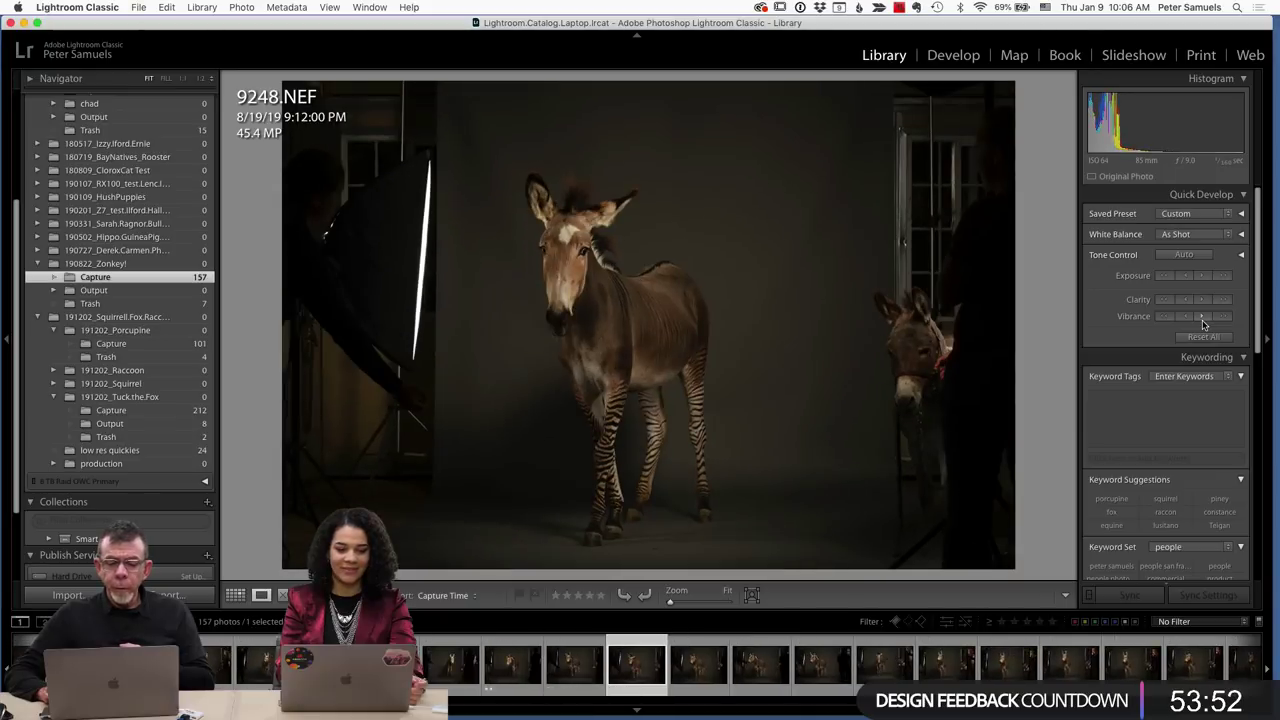
key("Right")
key("Right")
key("Right")
key("Right")
key("Right")
key("Right")
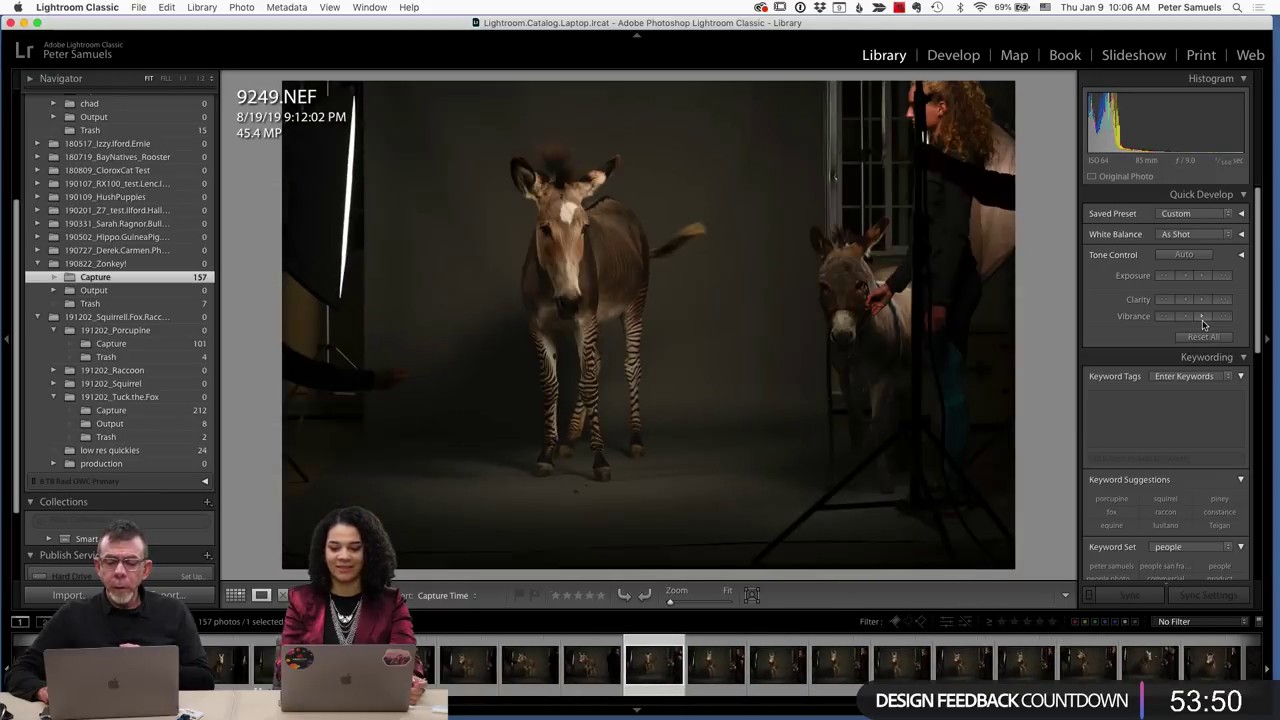
key("Right")
key("Right")
key("Right")
key("Right")
key("Right")
key("Right")
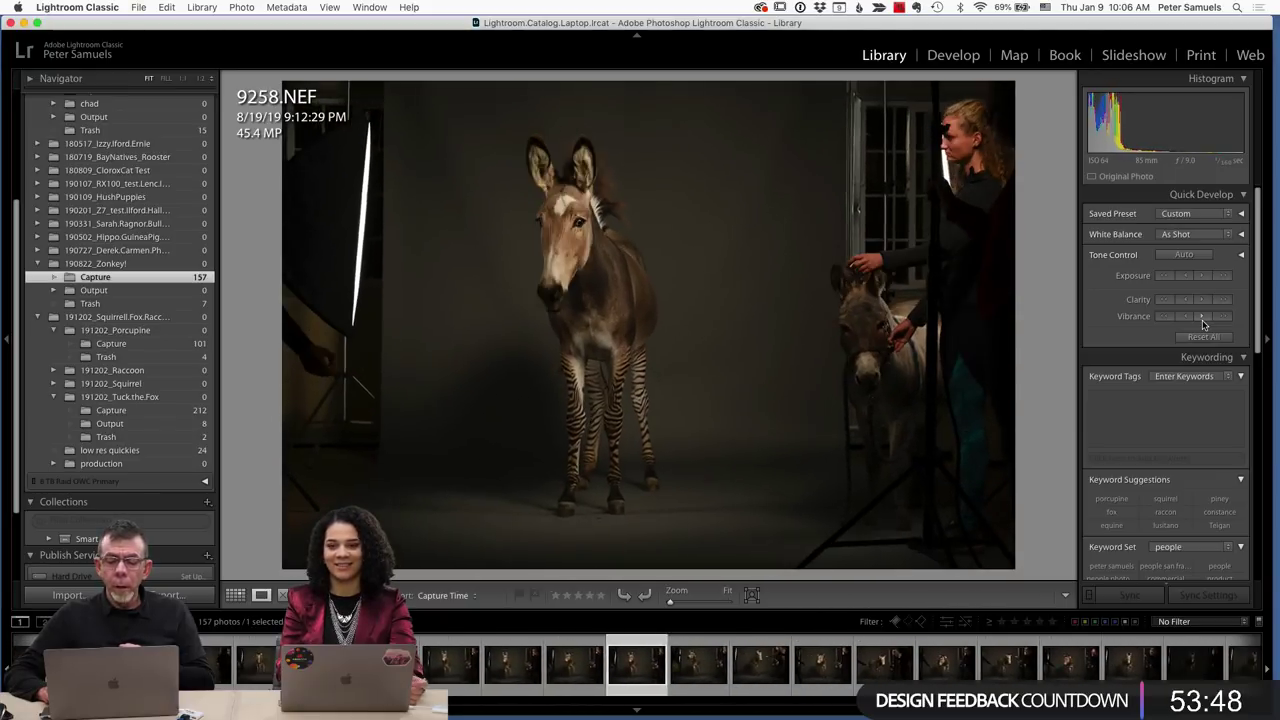
key("Right")
key("Right")
key("Right")
key("Right")
key("Right")
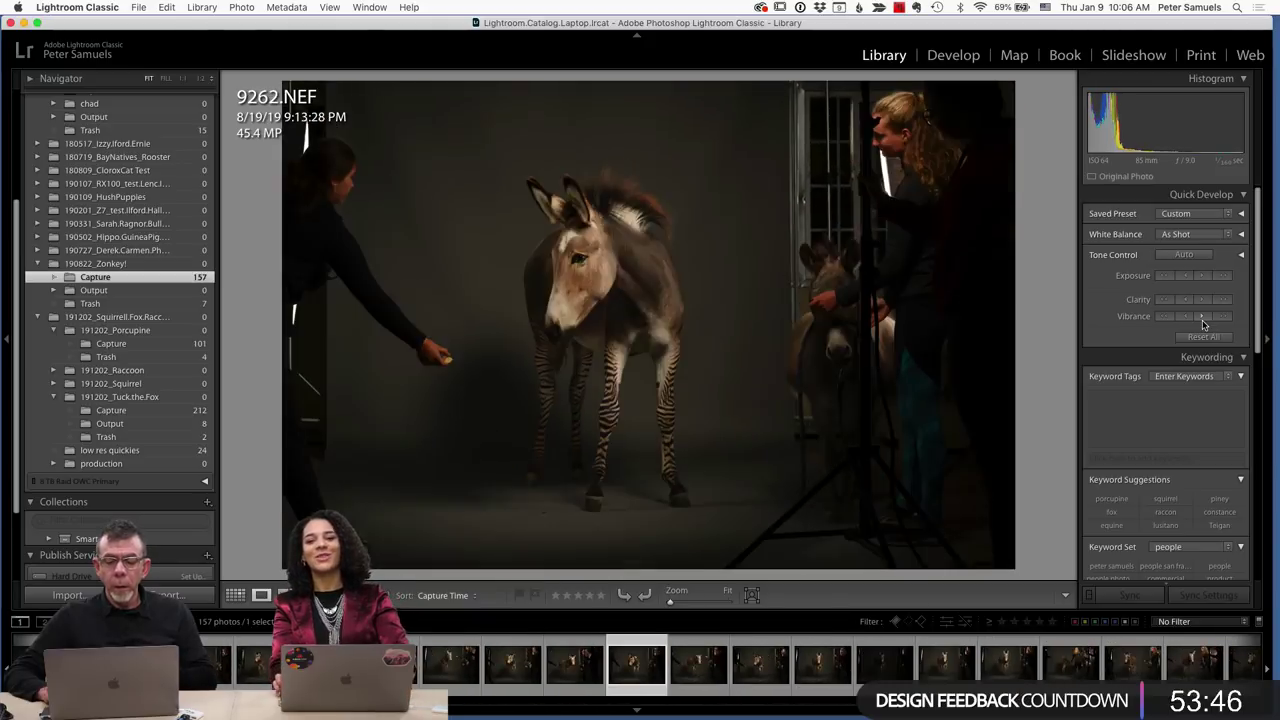
key("Right")
key("Right")
key("Right")
key("Right")
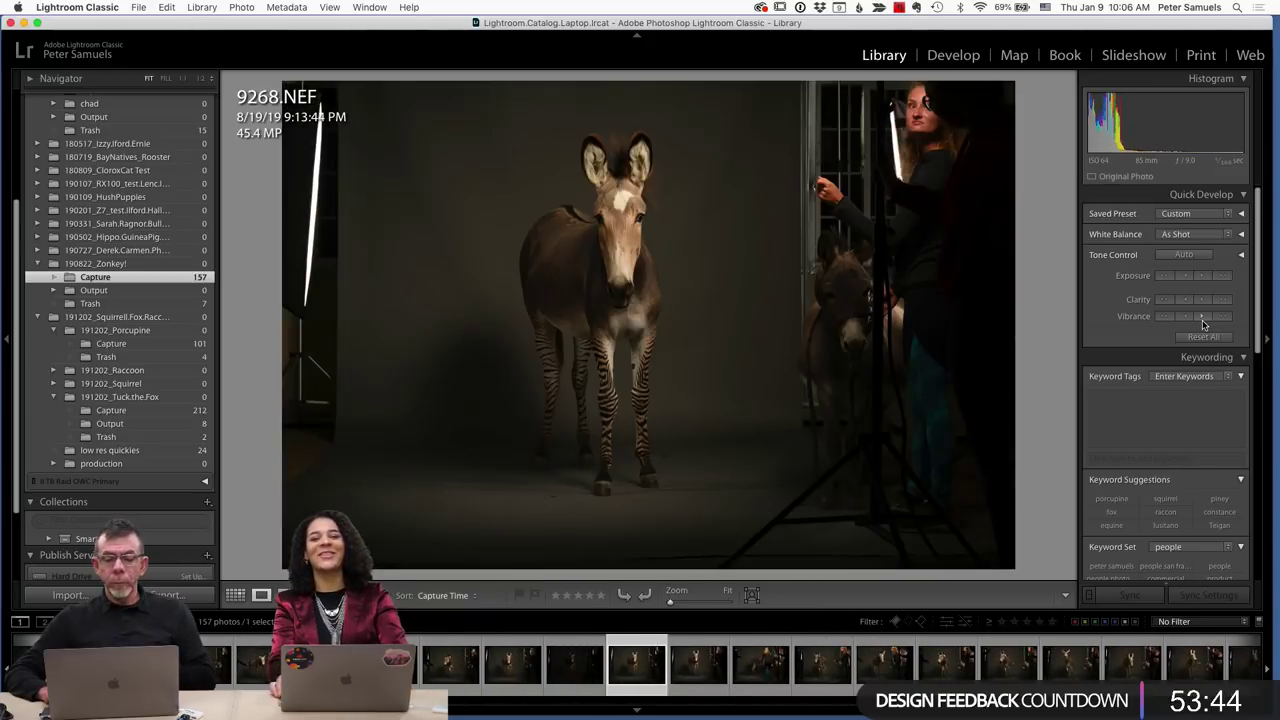
key("Right")
key("Right")
key("Right")
key("Right")
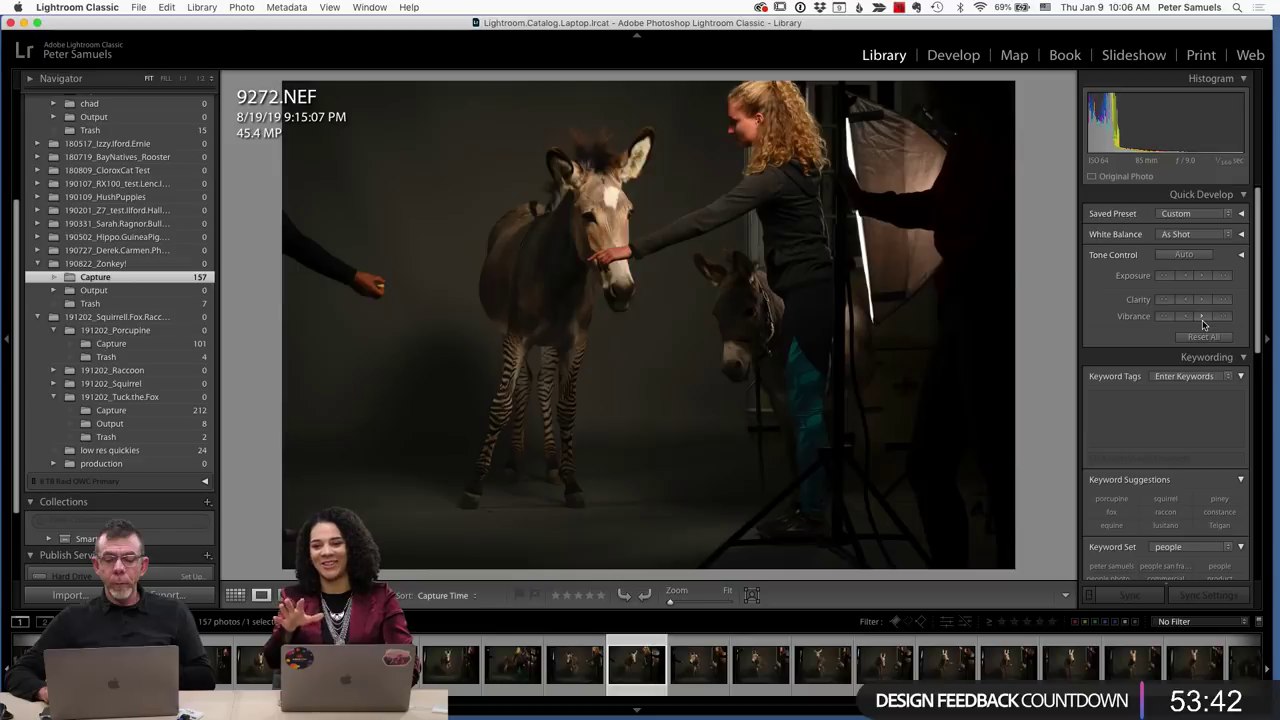
key("Right")
key("Right")
key("Right")
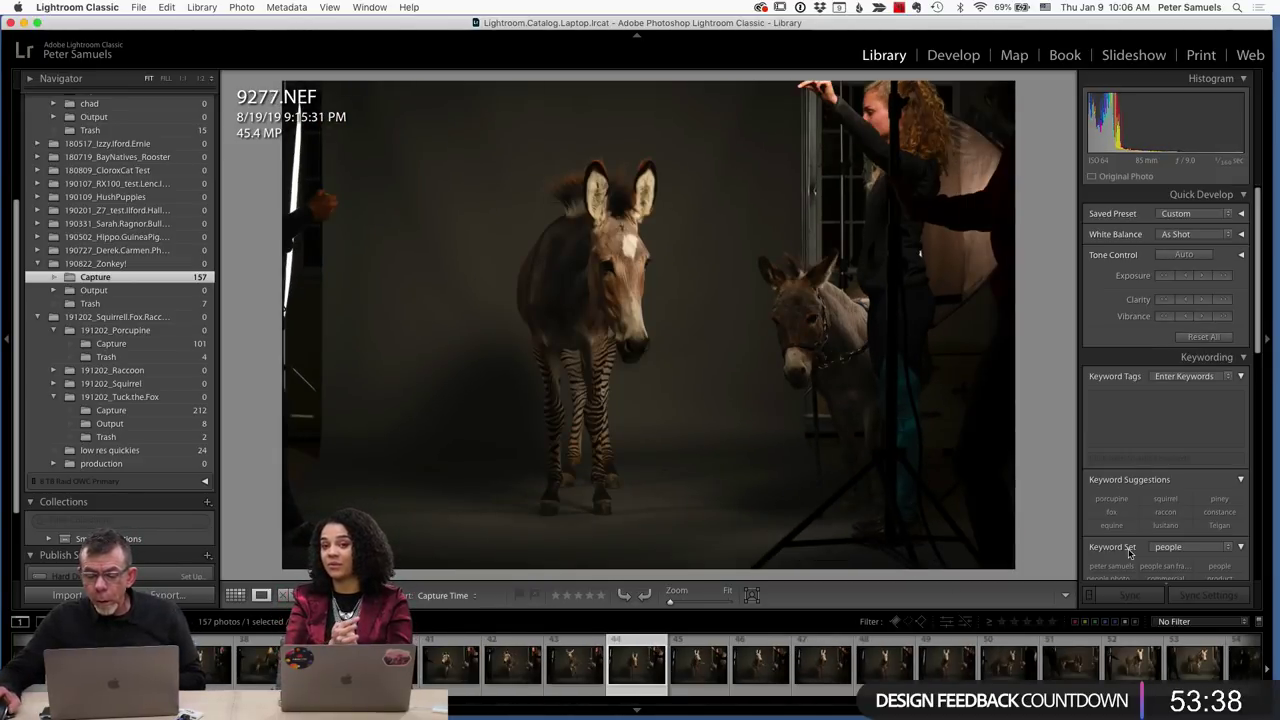
In Grid view, scroll down the shoot and open photo 89, 9324.NEF, full-size.
left_click(235, 595)
scroll(857, 394, "down", 5)
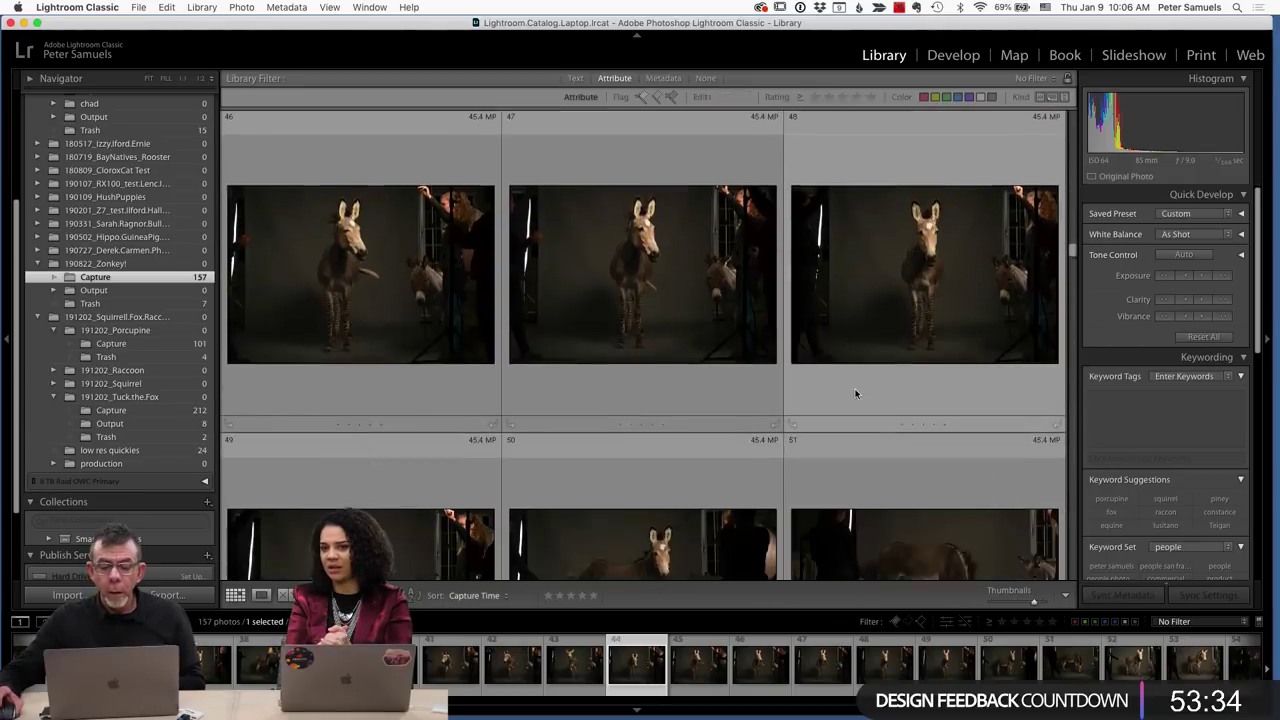
scroll(855, 393, "down", 3)
scroll(855, 393, "down", 1)
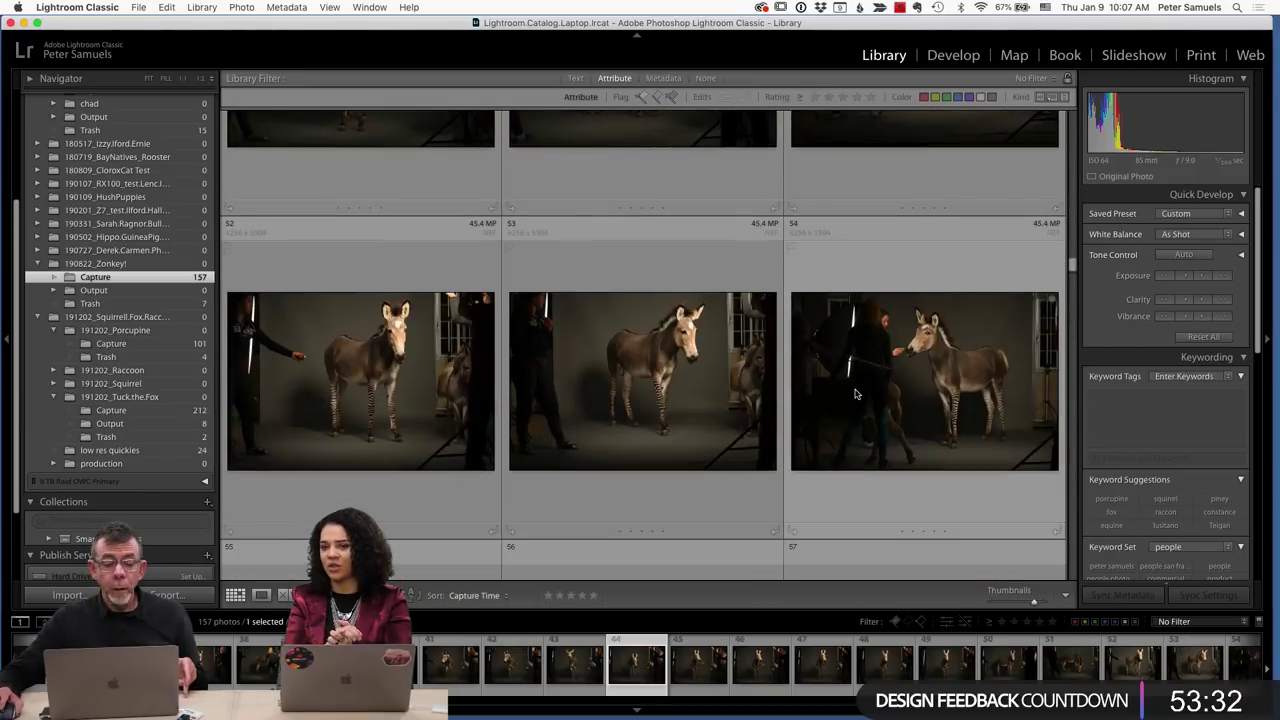
scroll(855, 393, "down", 7)
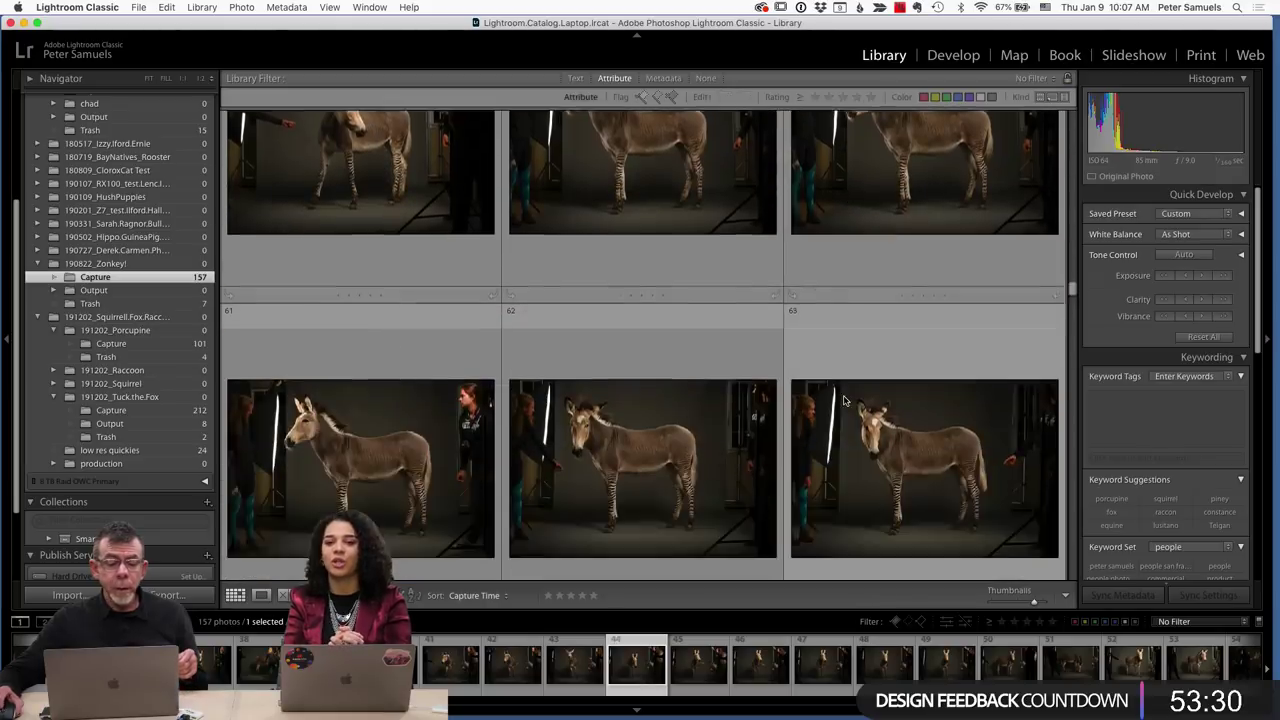
scroll(842, 398, "down", 15)
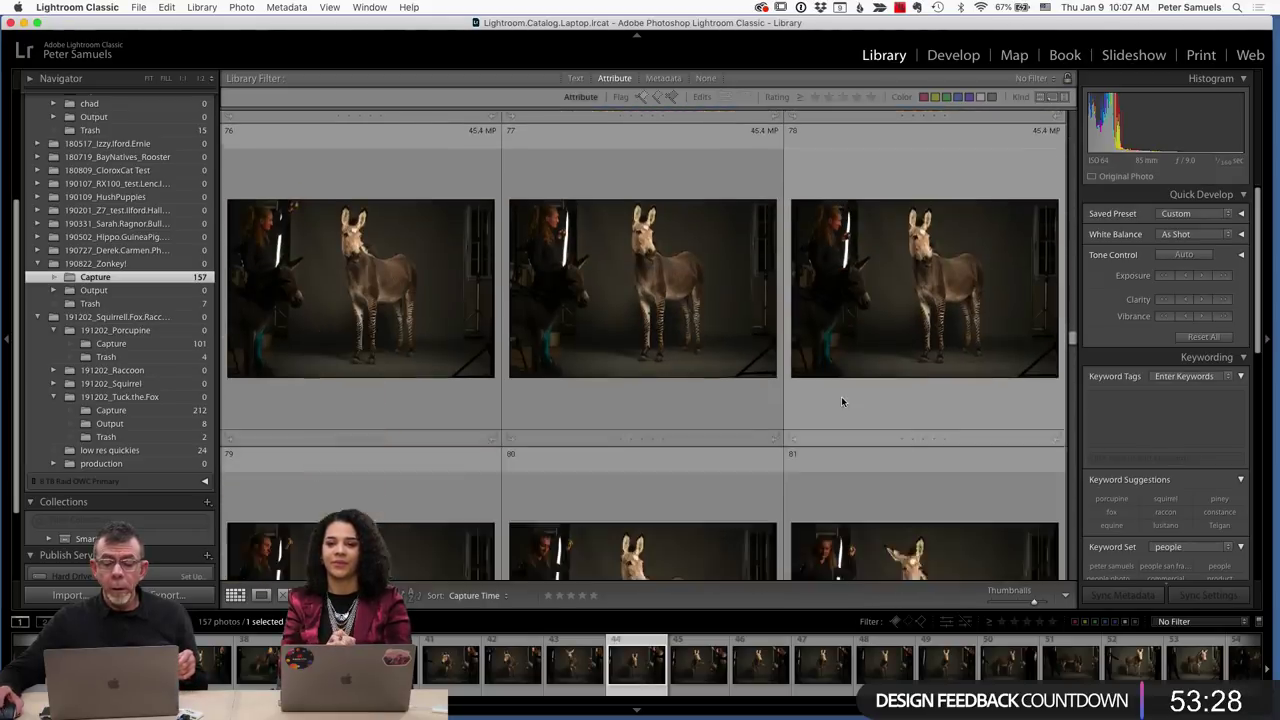
scroll(841, 401, "down", 5)
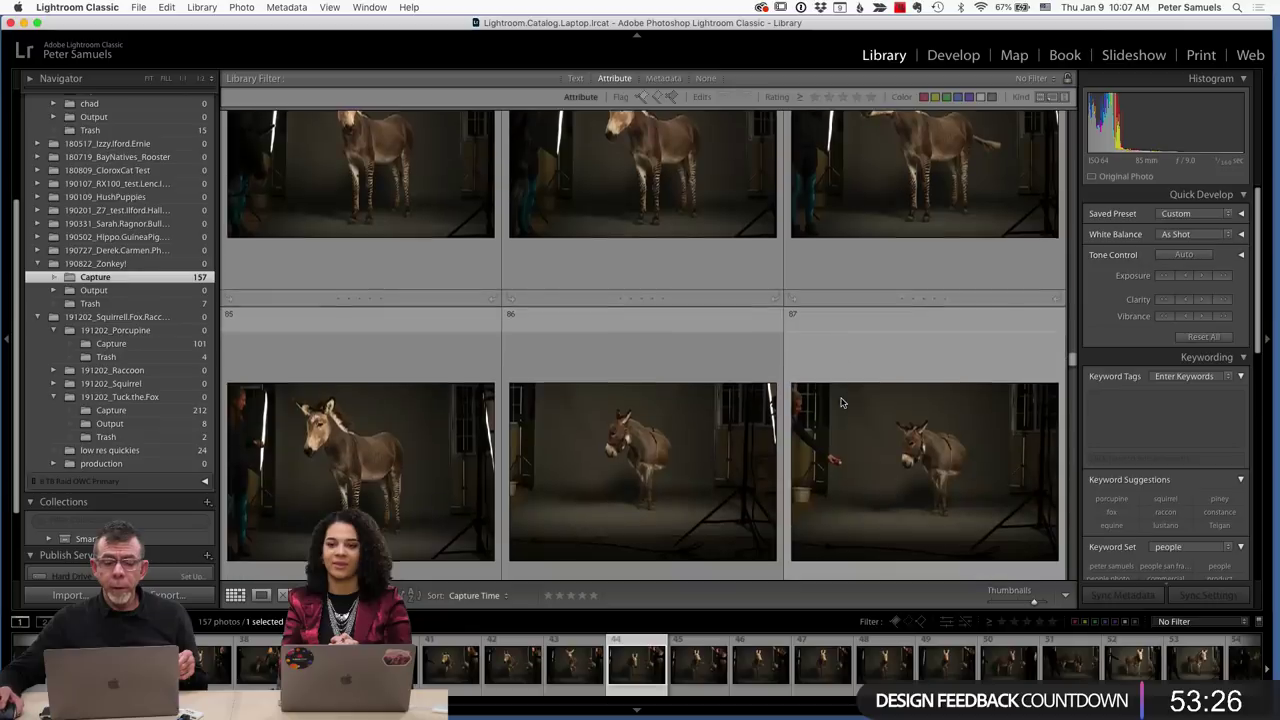
scroll(841, 402, "down", 3)
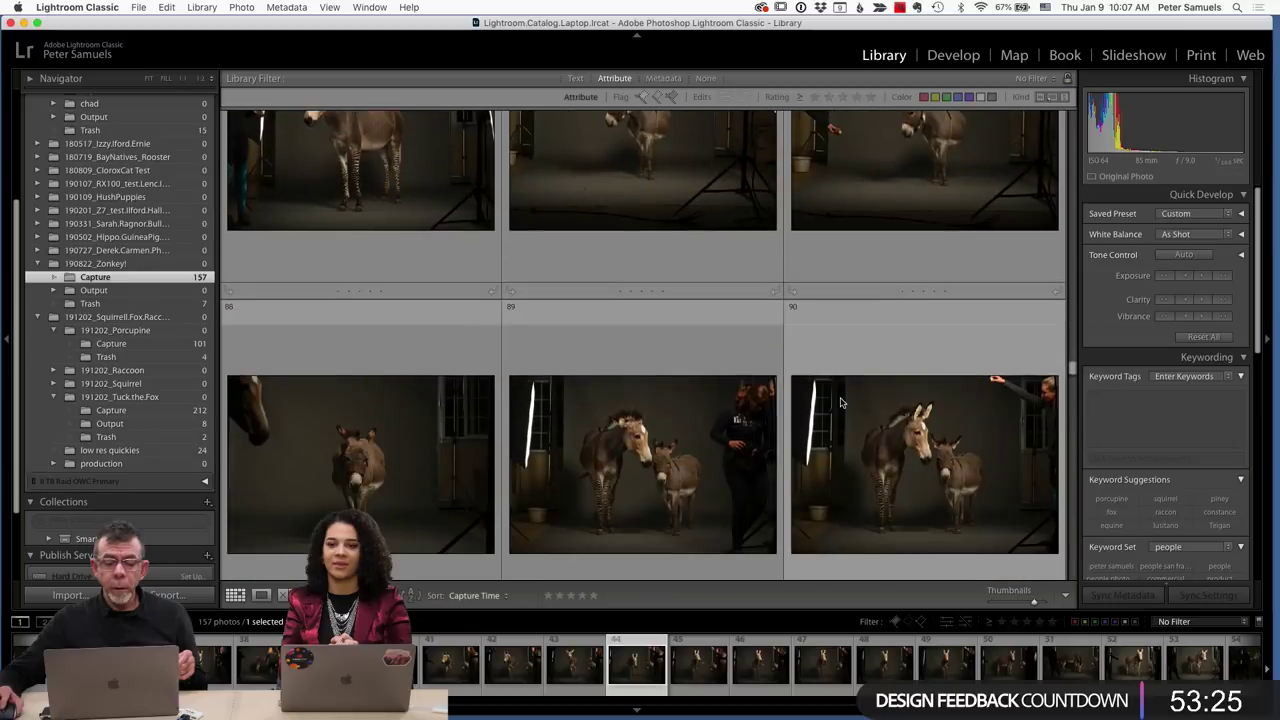
double_click(706, 452)
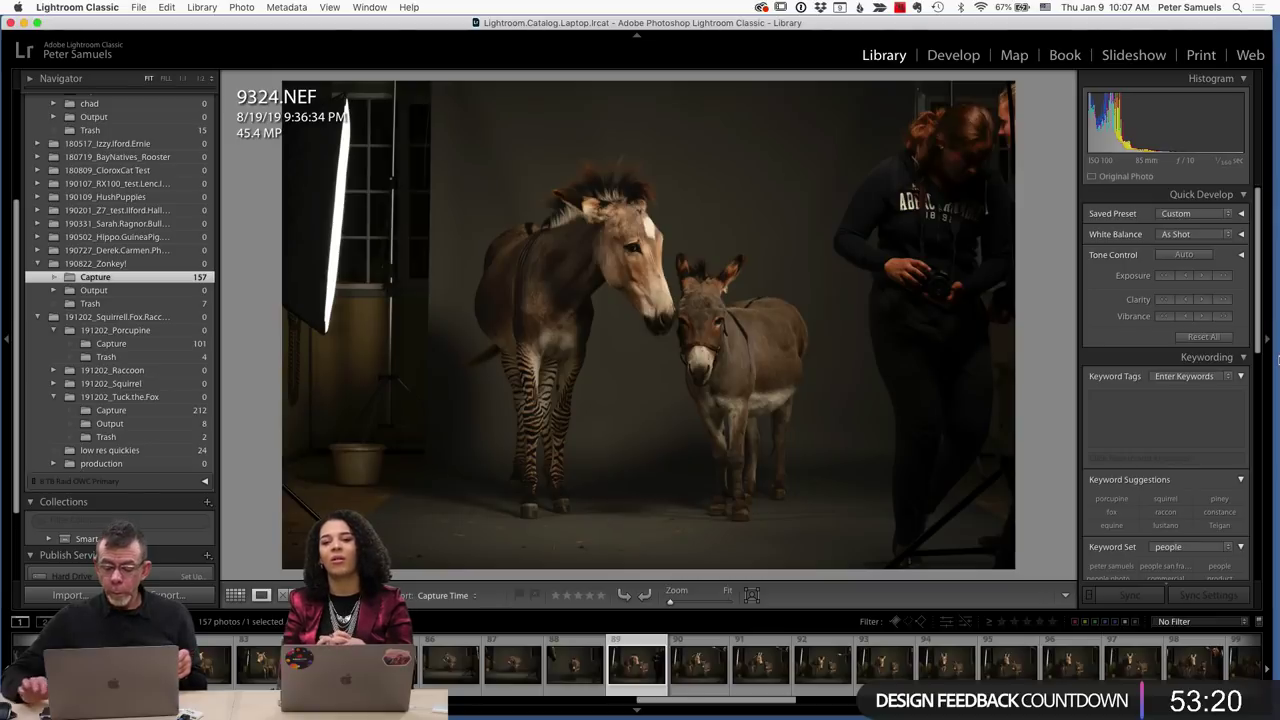
Browse photos 9325–9332, then filter the shoot to show only 2 stars and higher.
key("Right")
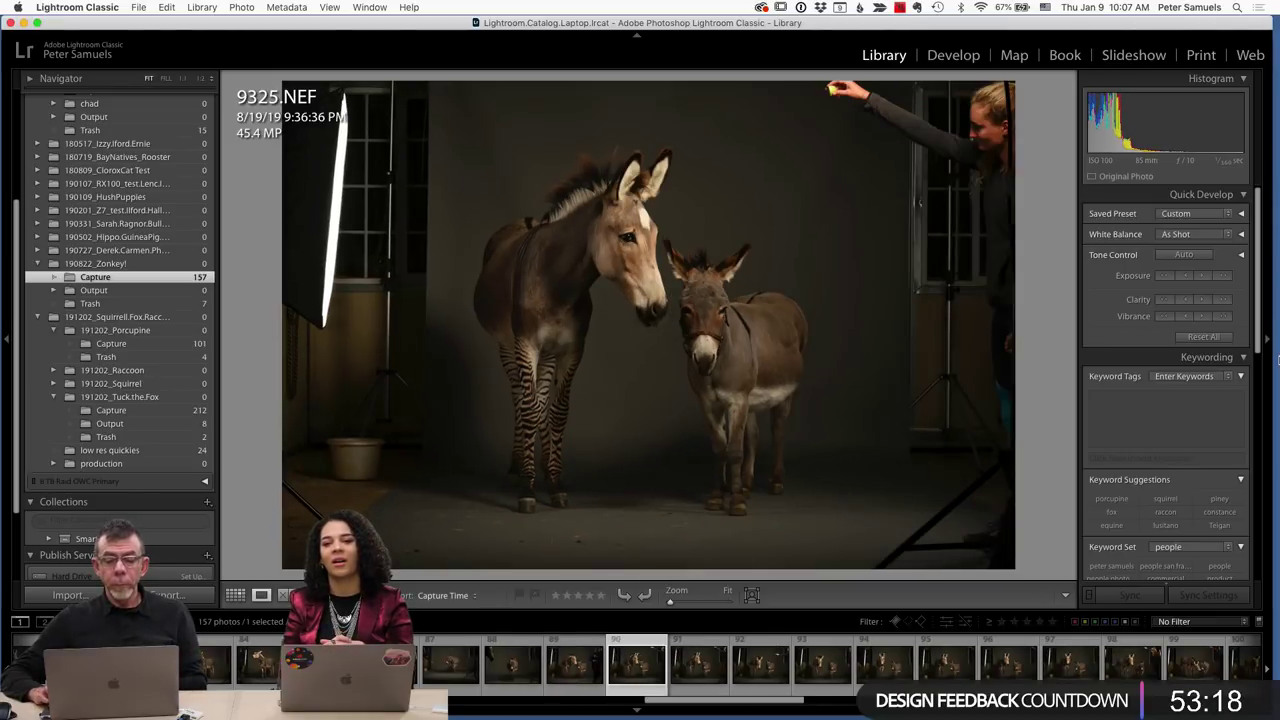
key("Left")
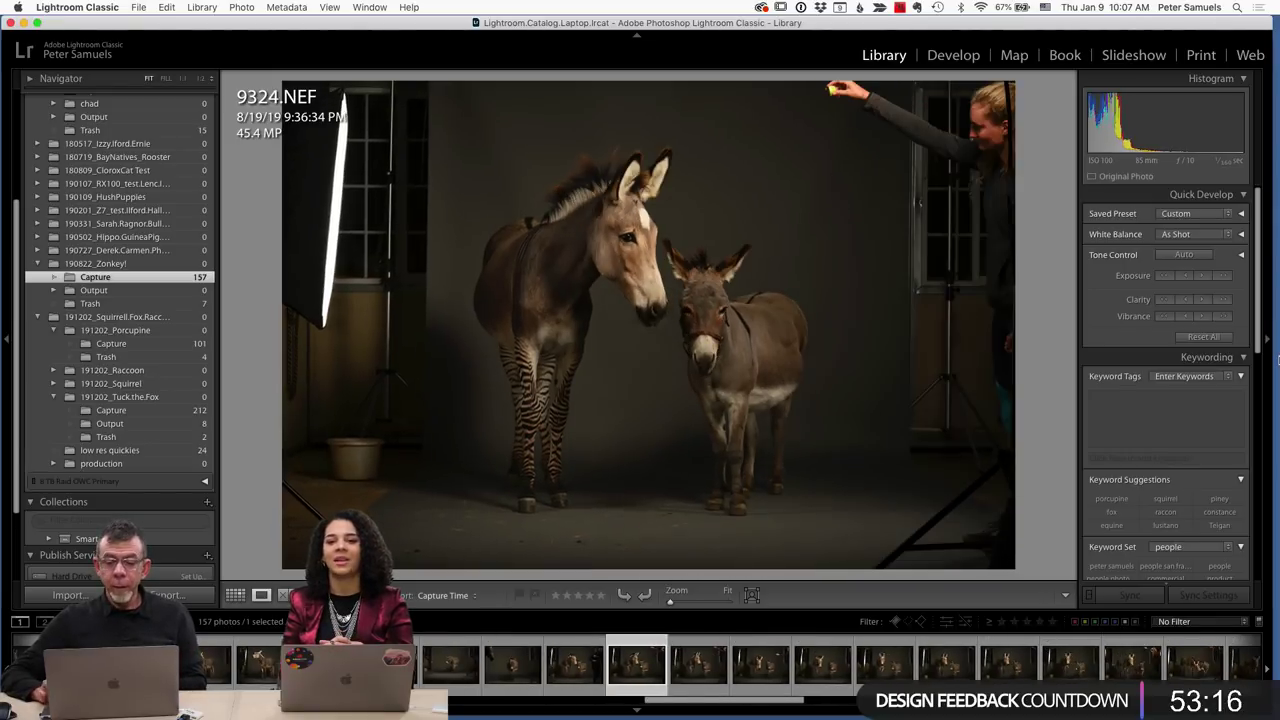
key("Right")
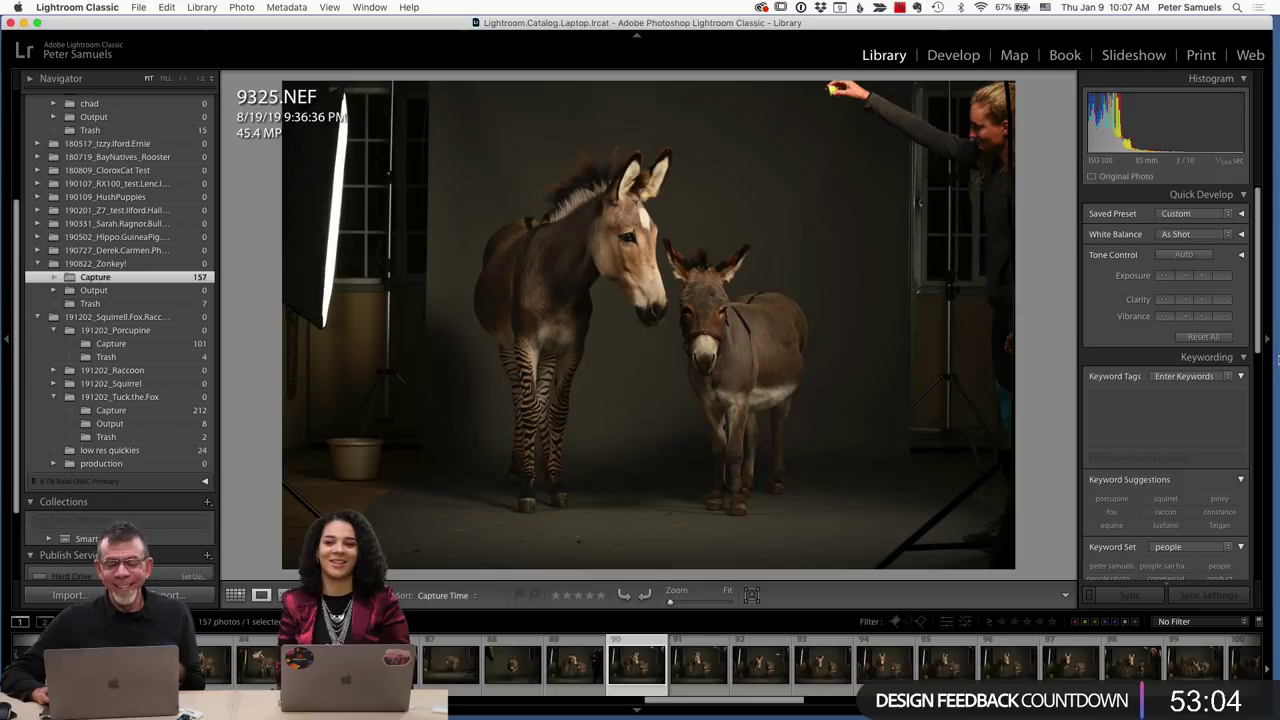
key("Right")
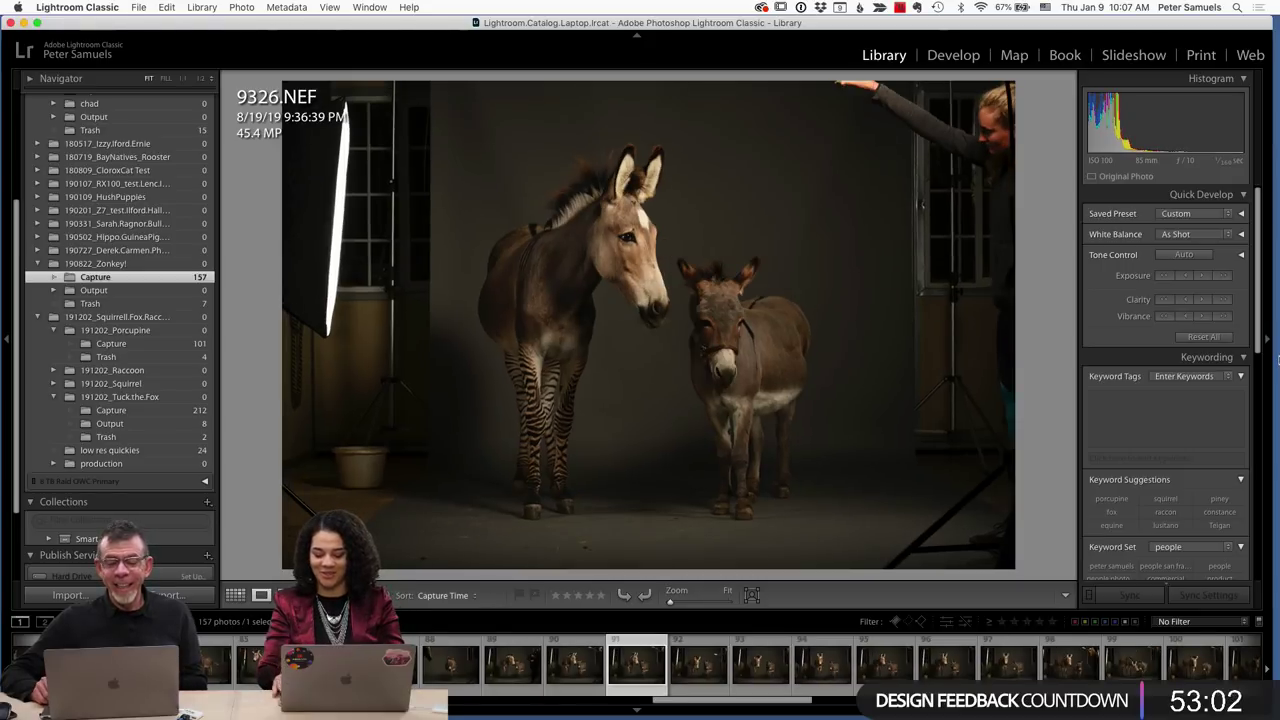
key("Right")
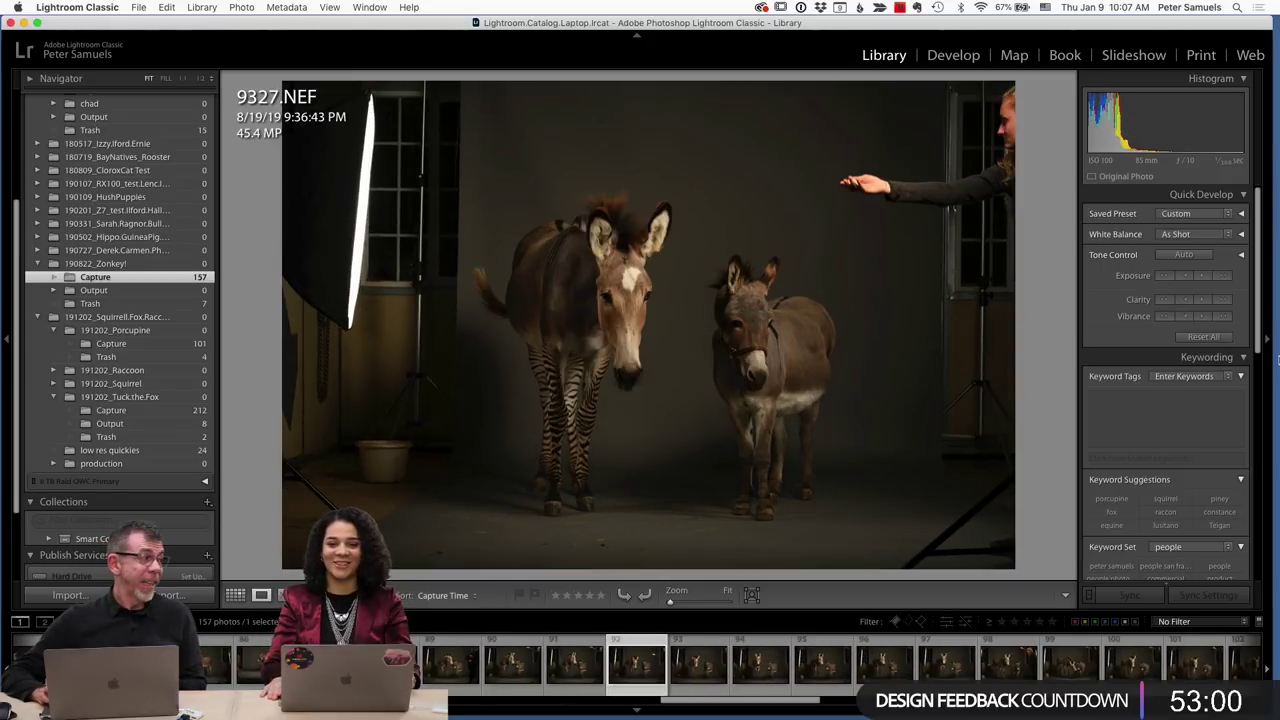
key("Right")
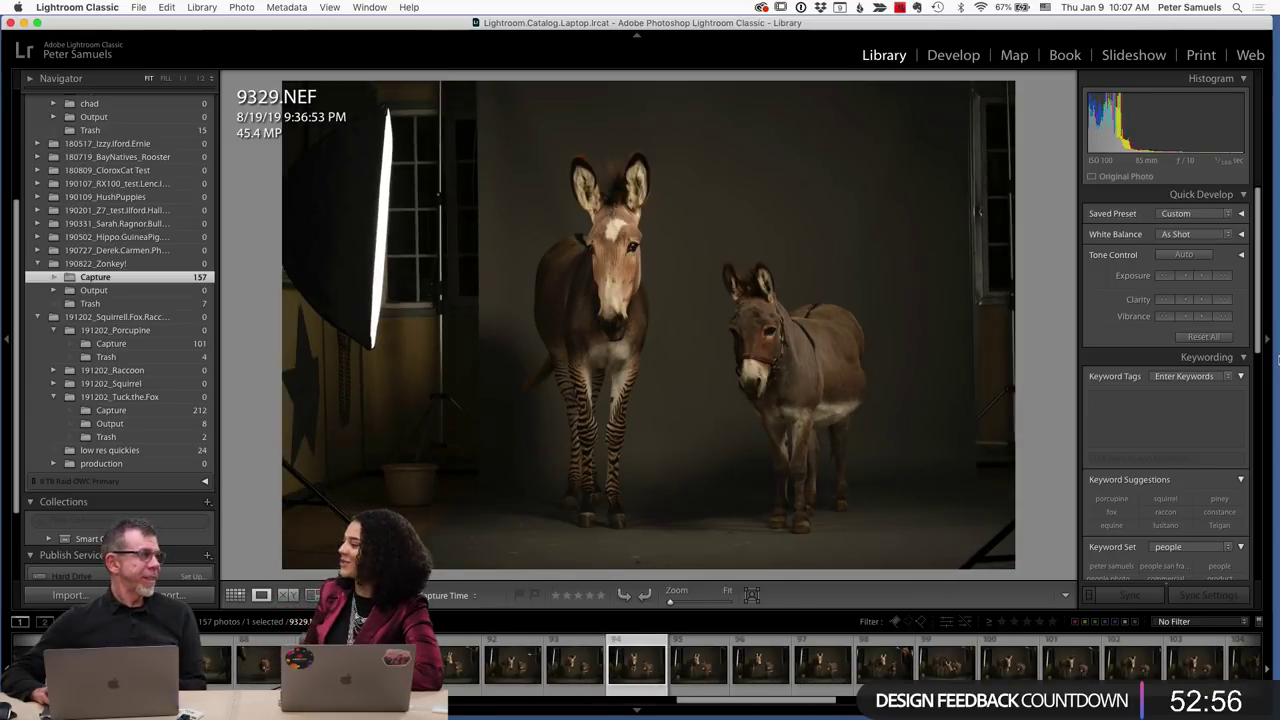
key("Right")
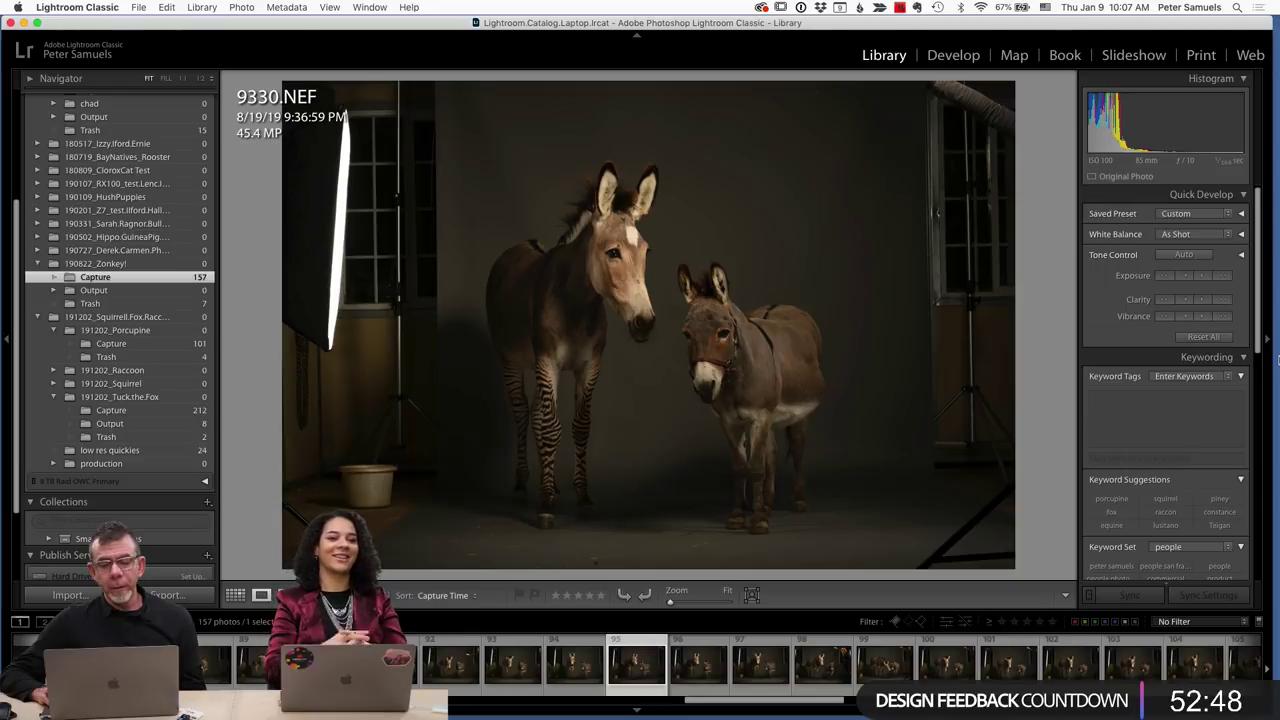
key("Right")
key("Right")
key("Right")
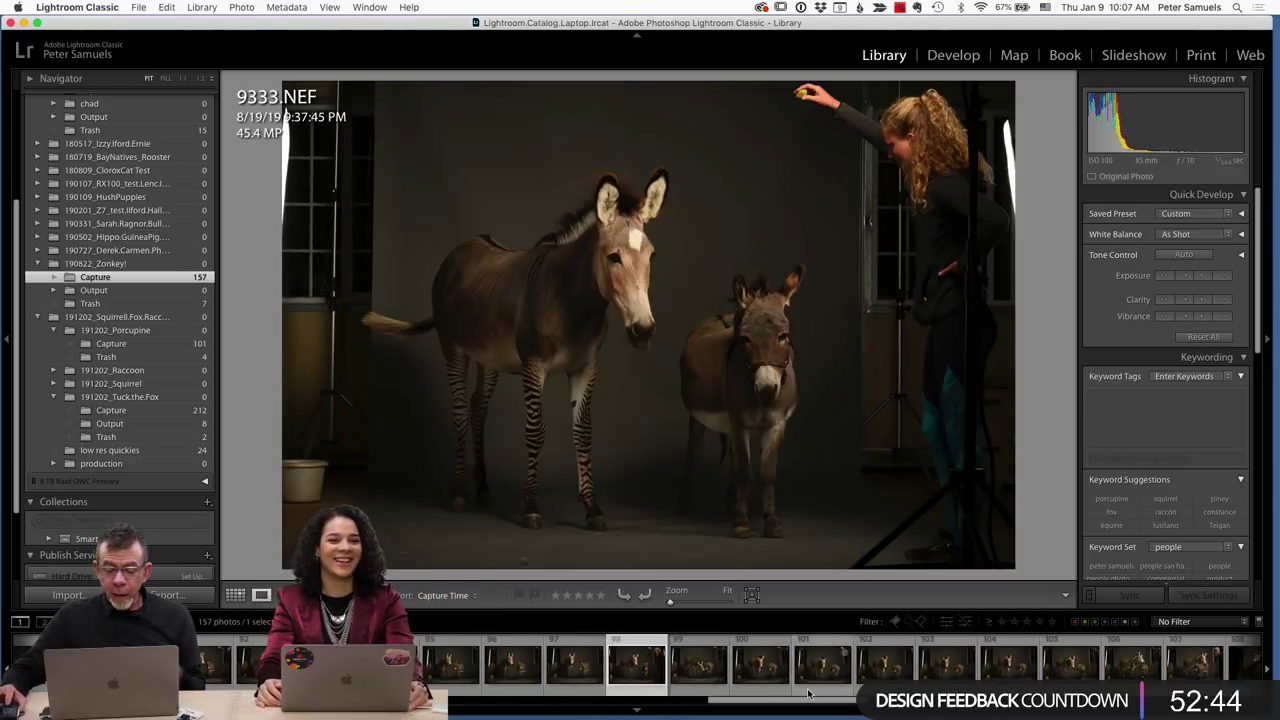
left_click(1014, 622)
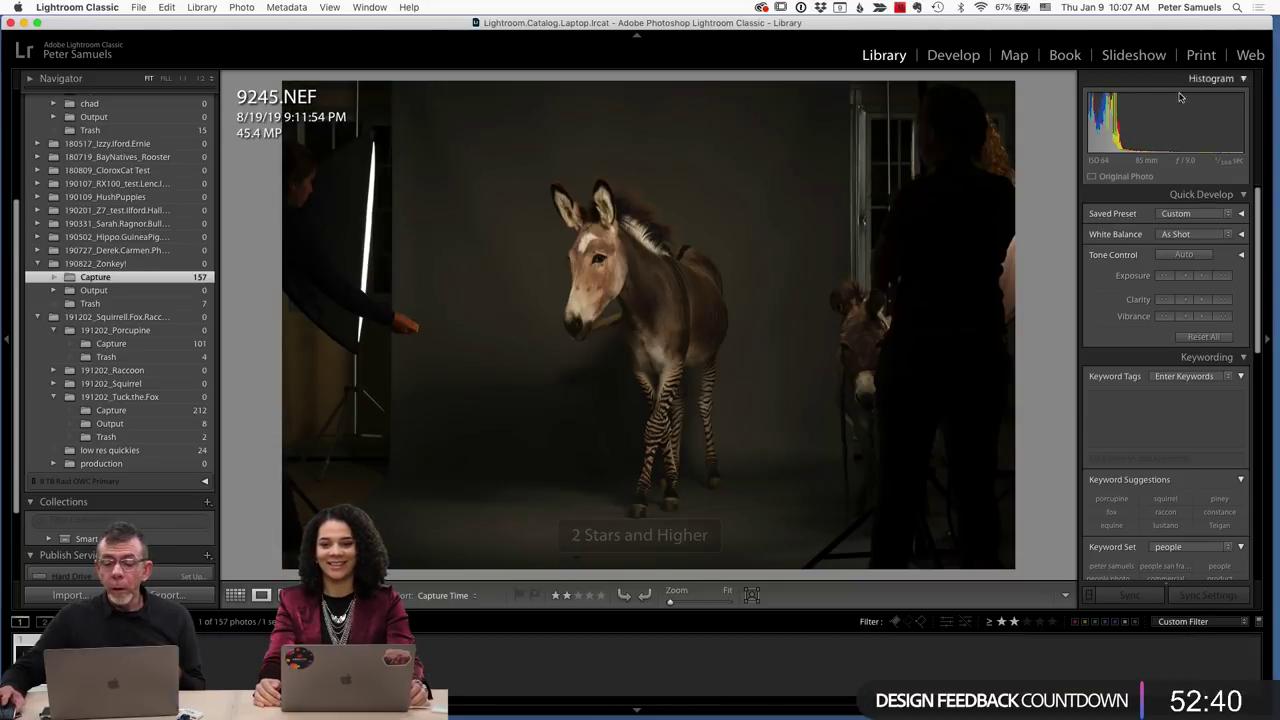
In Develop, crop 9245.NEF to a tight 4 x 5 portrait around the zonkey, keeping colour.
left_click(951, 56)
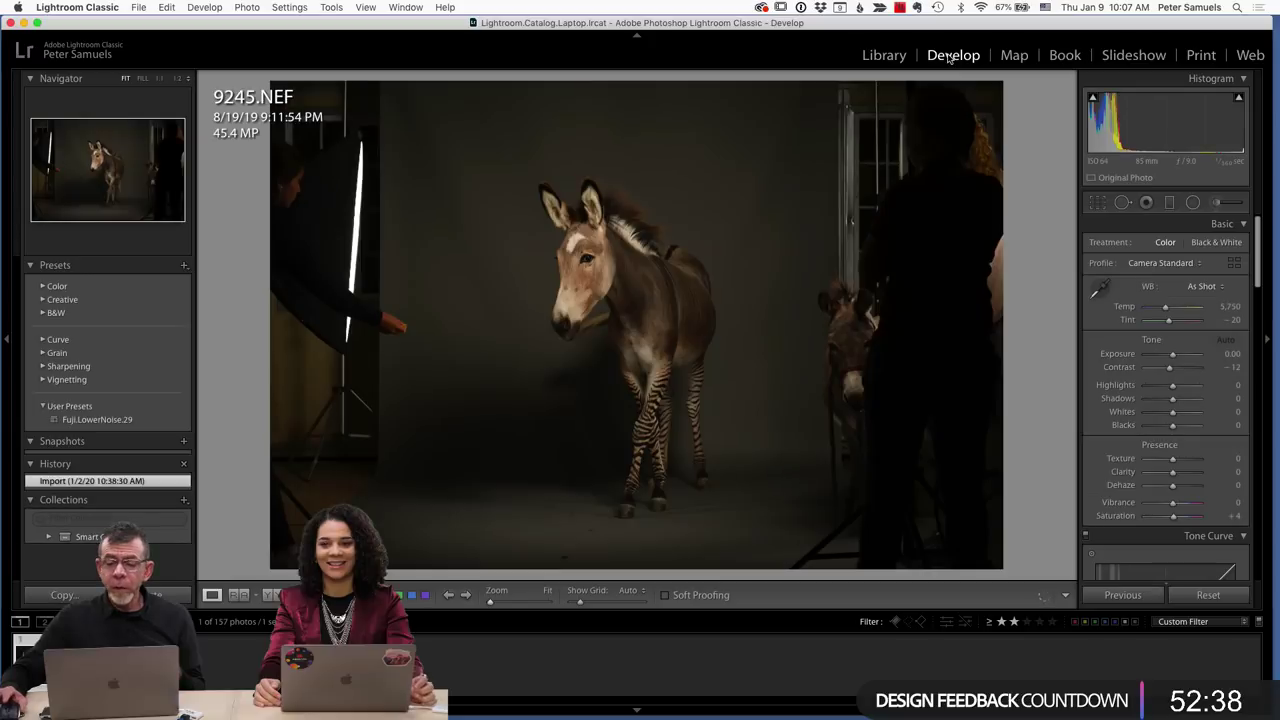
left_click(1098, 203)
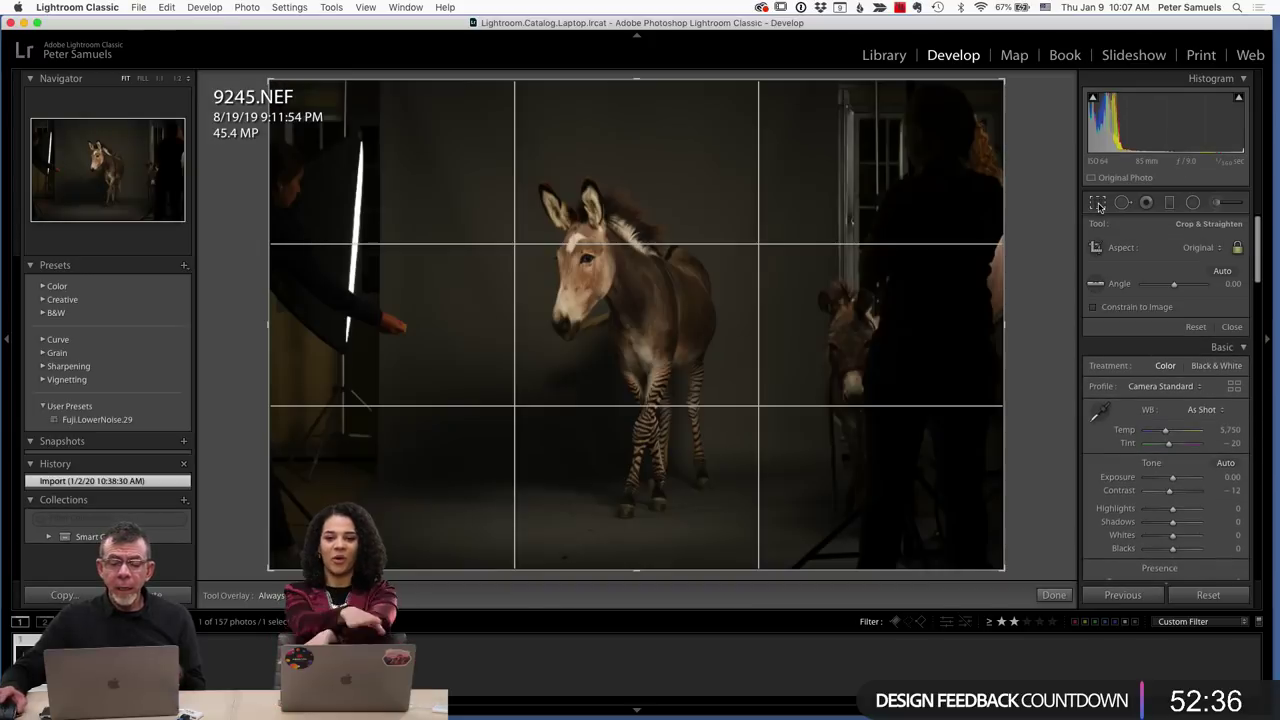
left_click(1218, 249)
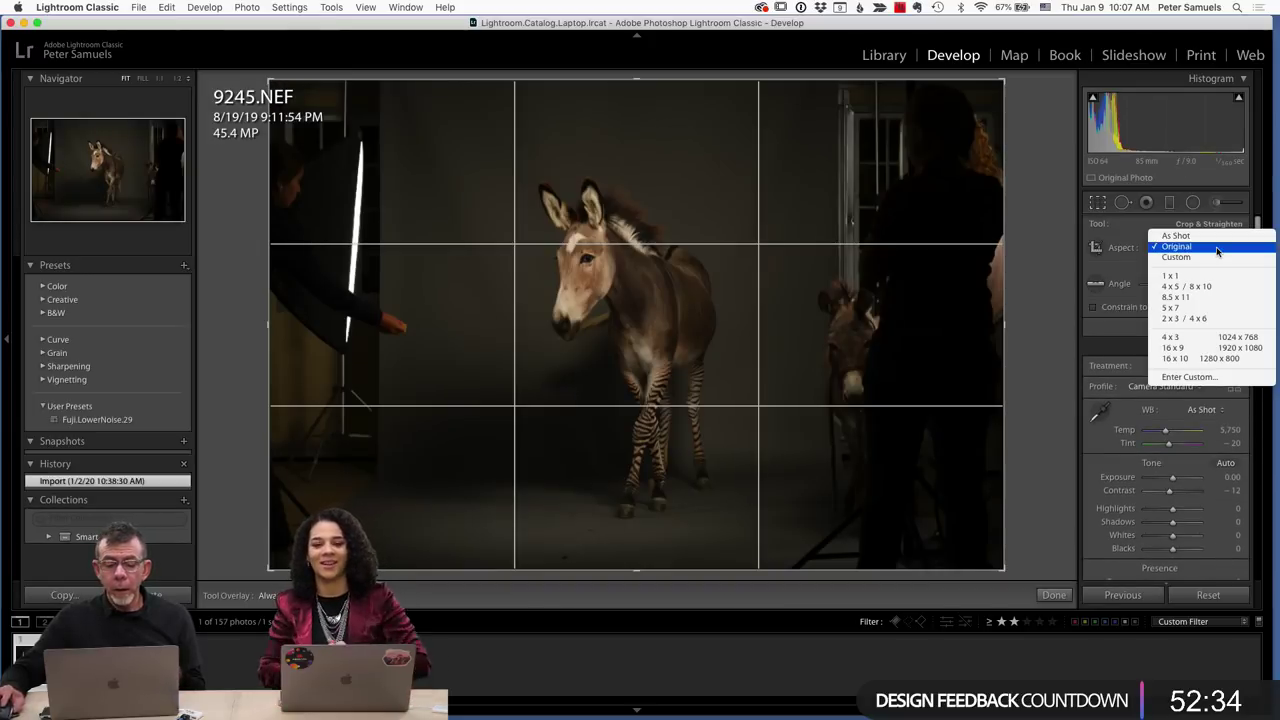
left_click(1190, 286)
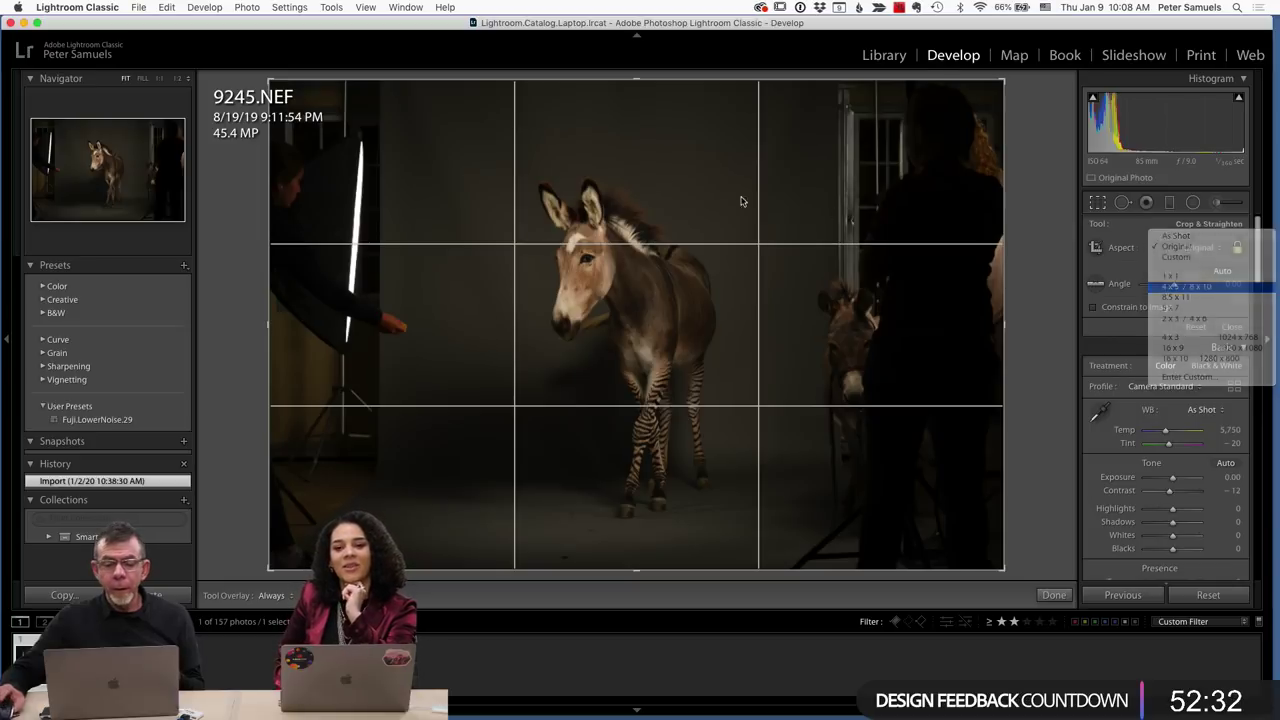
left_click_drag(330, 80, 466, 106)
left_click_drag(600, 214, 696, 224)
left_click_drag(807, 111, 797, 124)
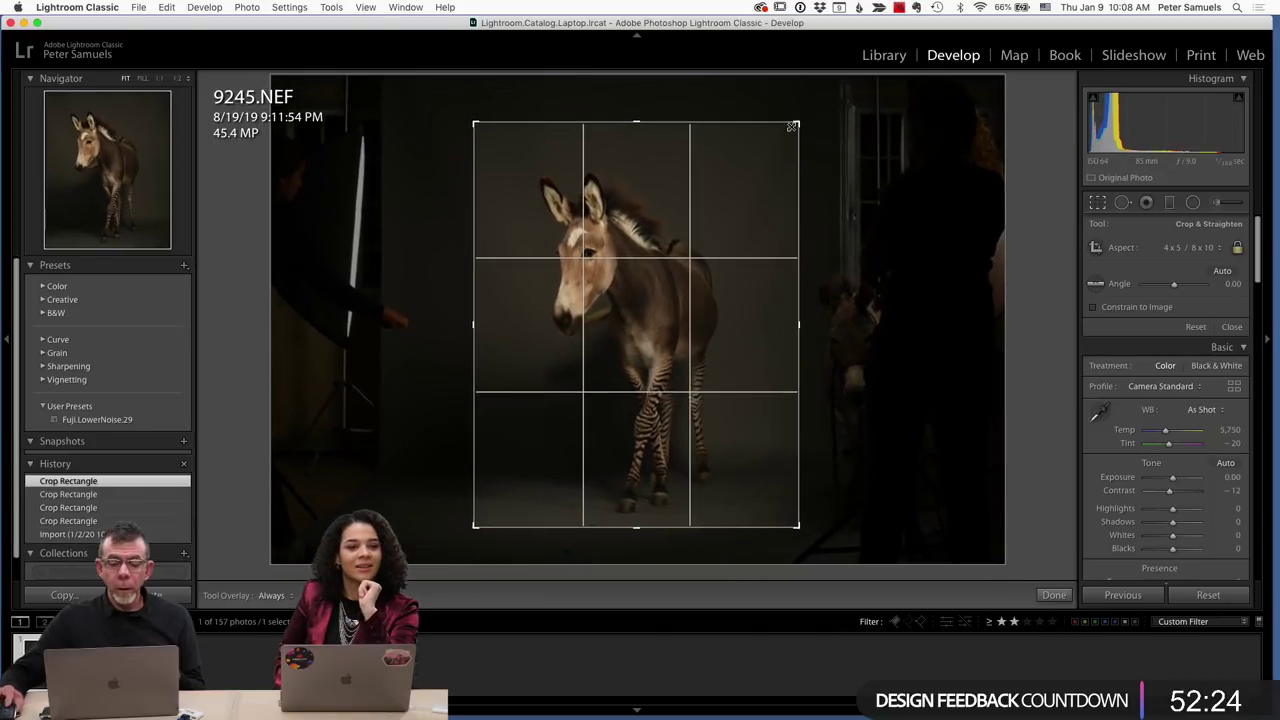
key("v")
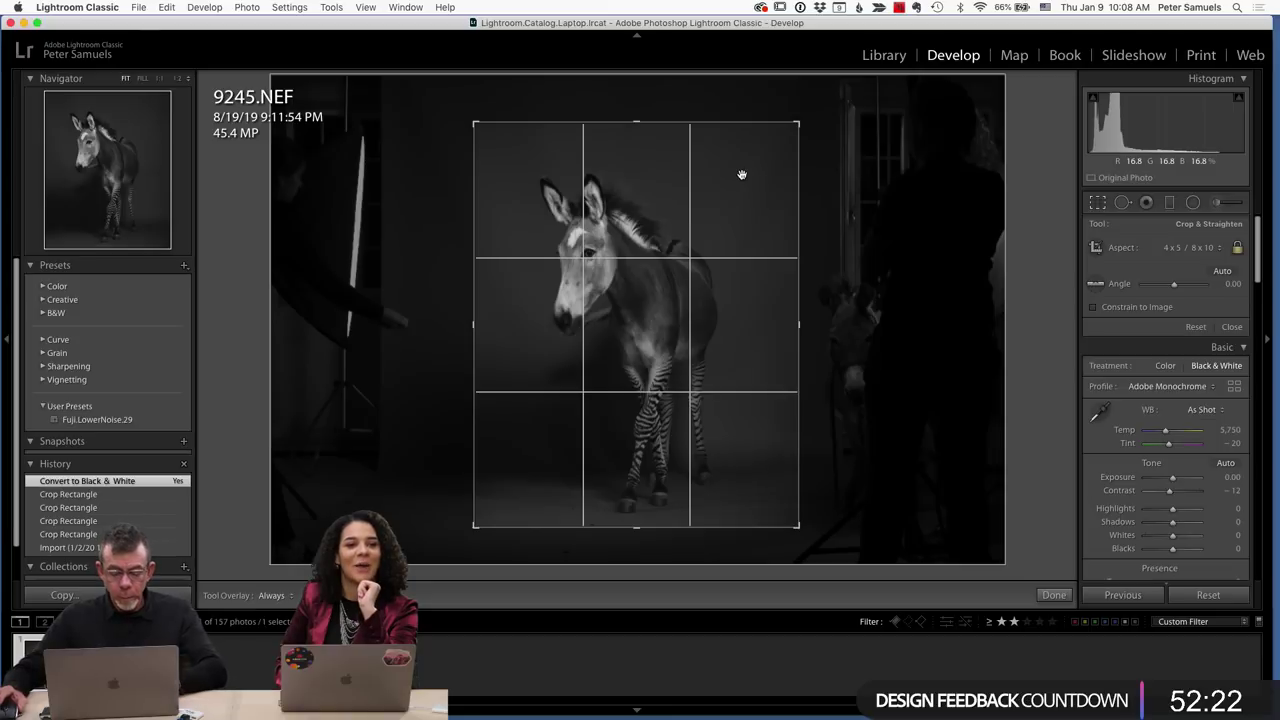
key("v")
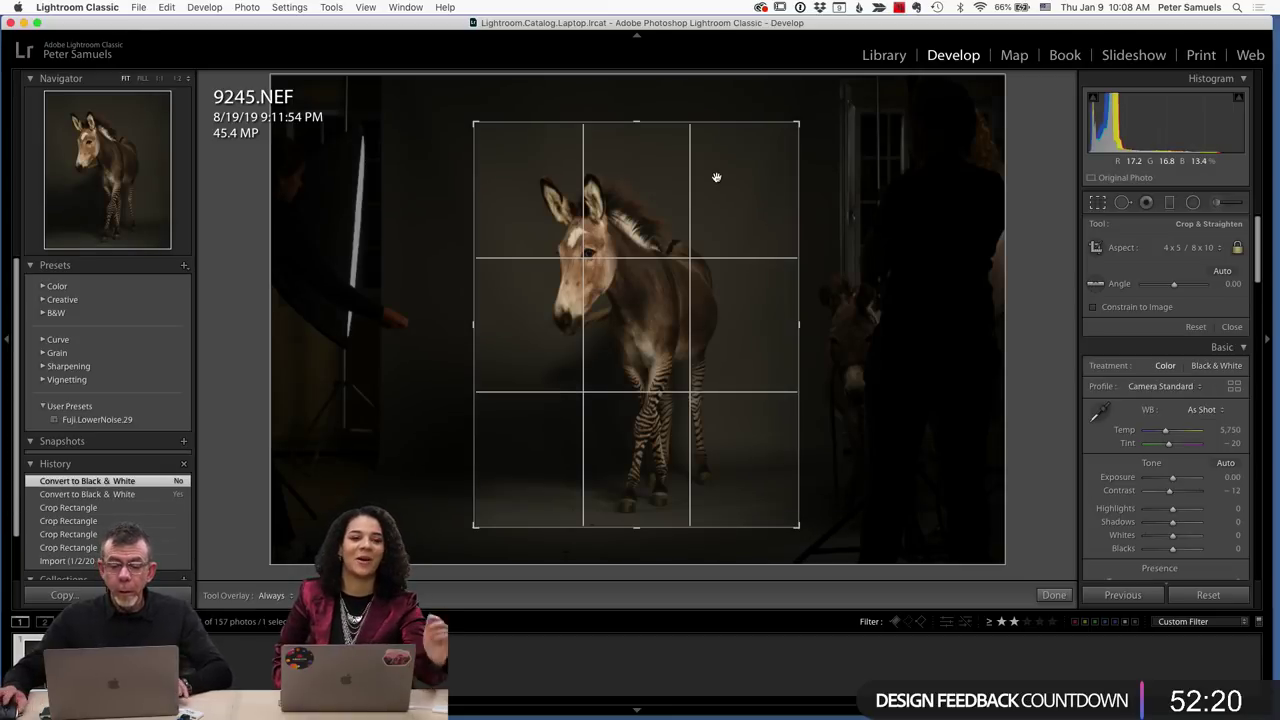
key("Return")
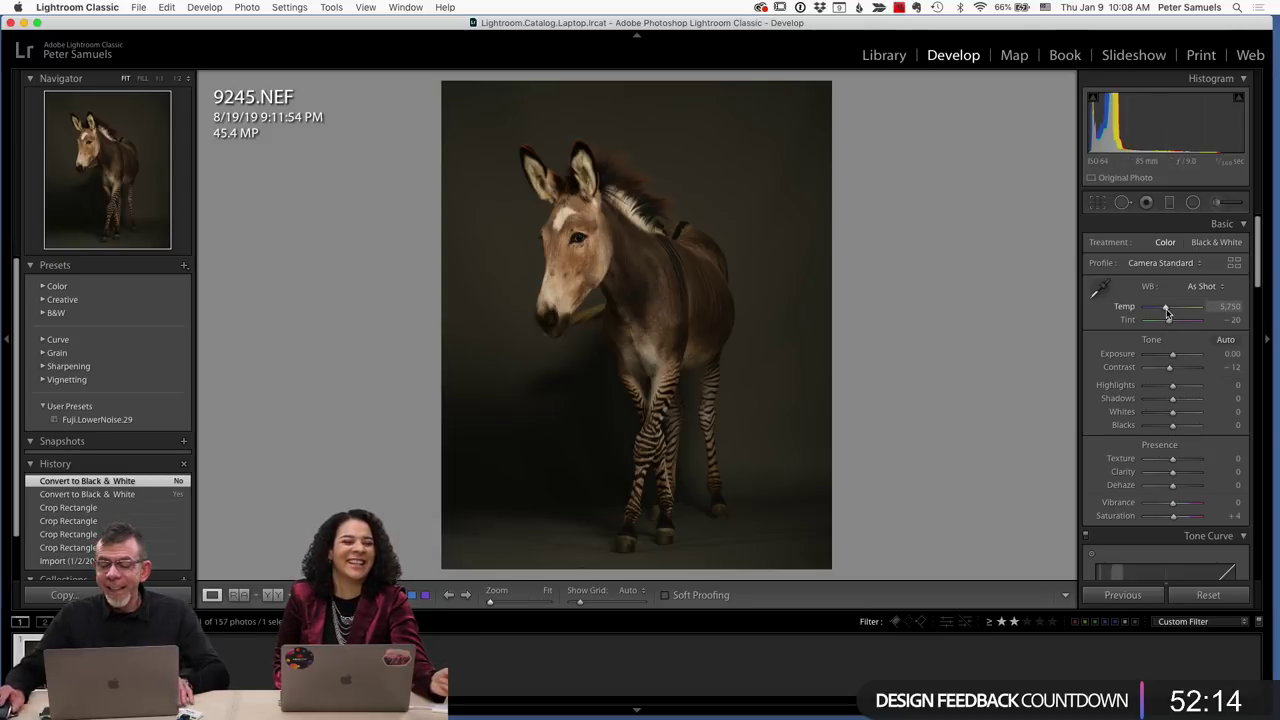
Cool Temp to 5,447 and set the tone curve Lights to +7 and Darks to −1.
left_click_drag(1167, 313, 1165, 313)
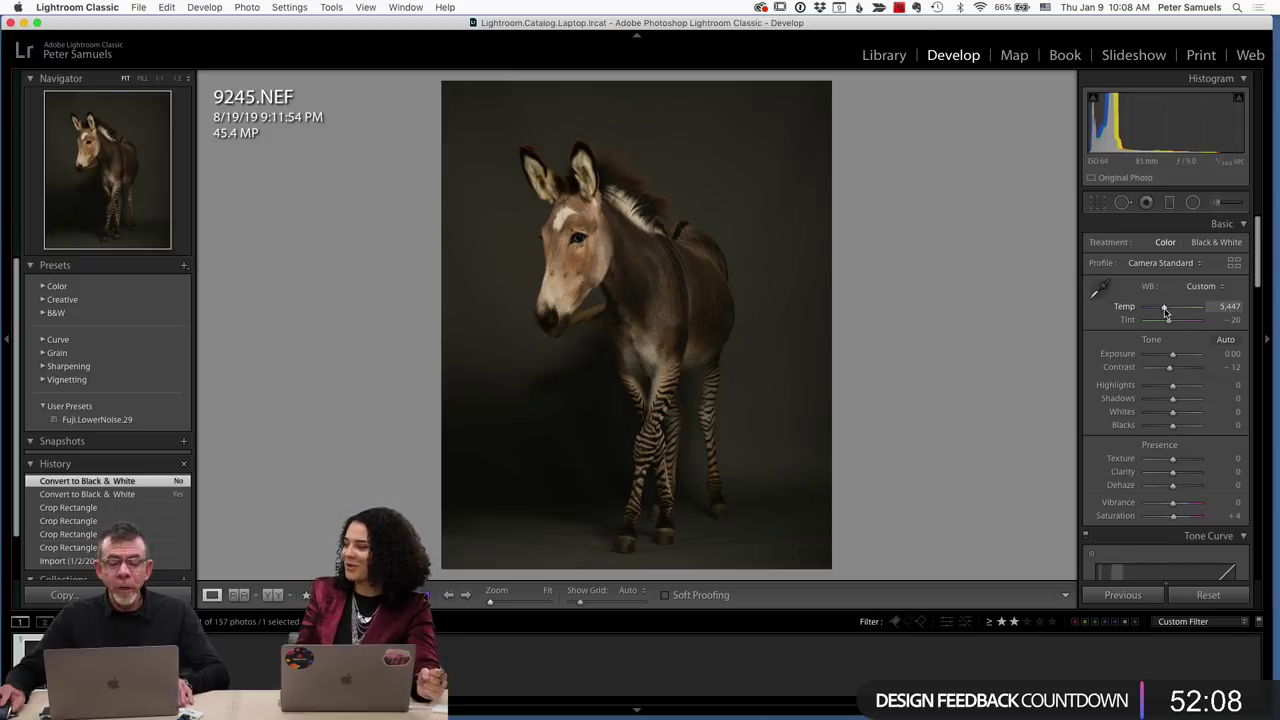
left_click(1164, 310)
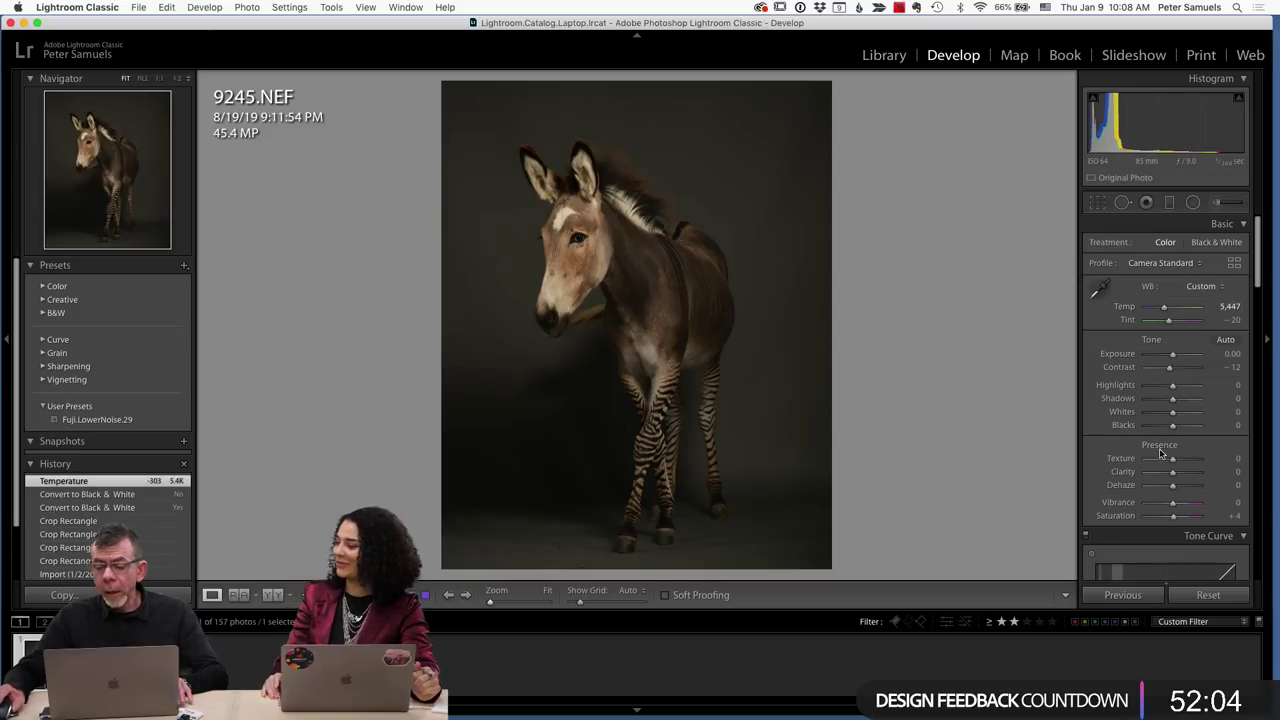
scroll(1161, 453, "down", 1)
scroll(1165, 452, "down", 5)
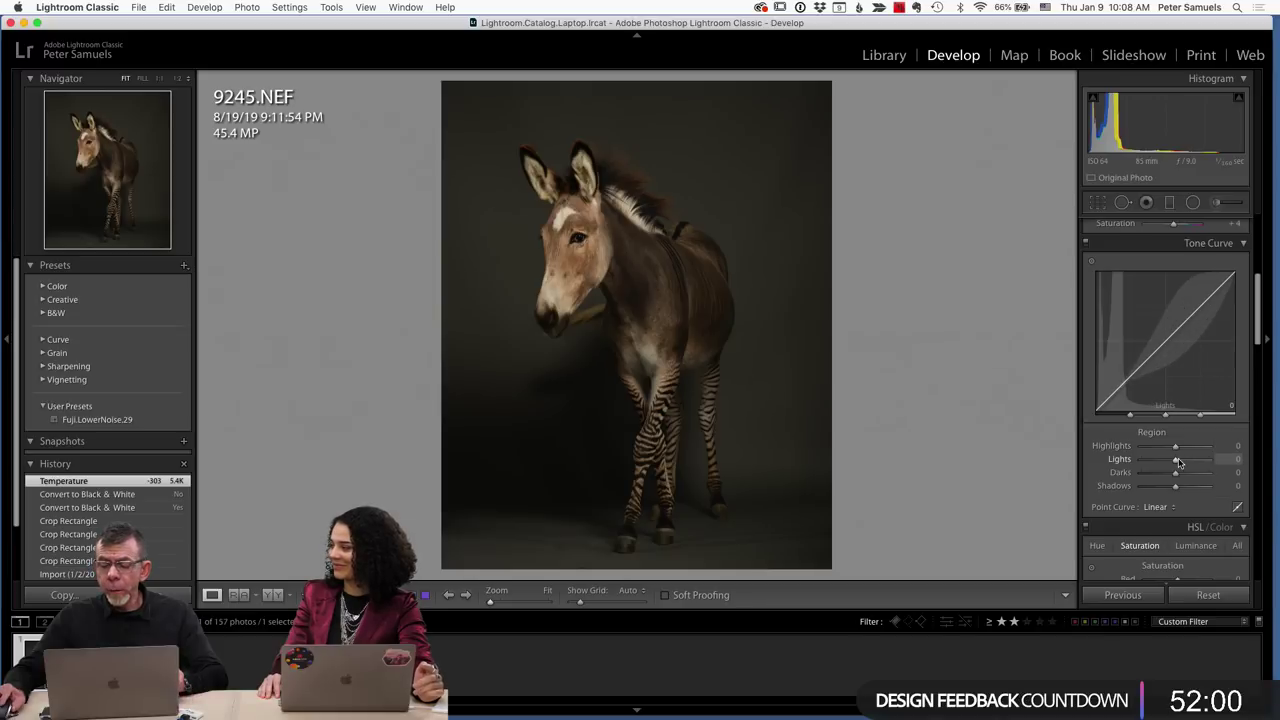
left_click_drag(1178, 461, 1181, 461)
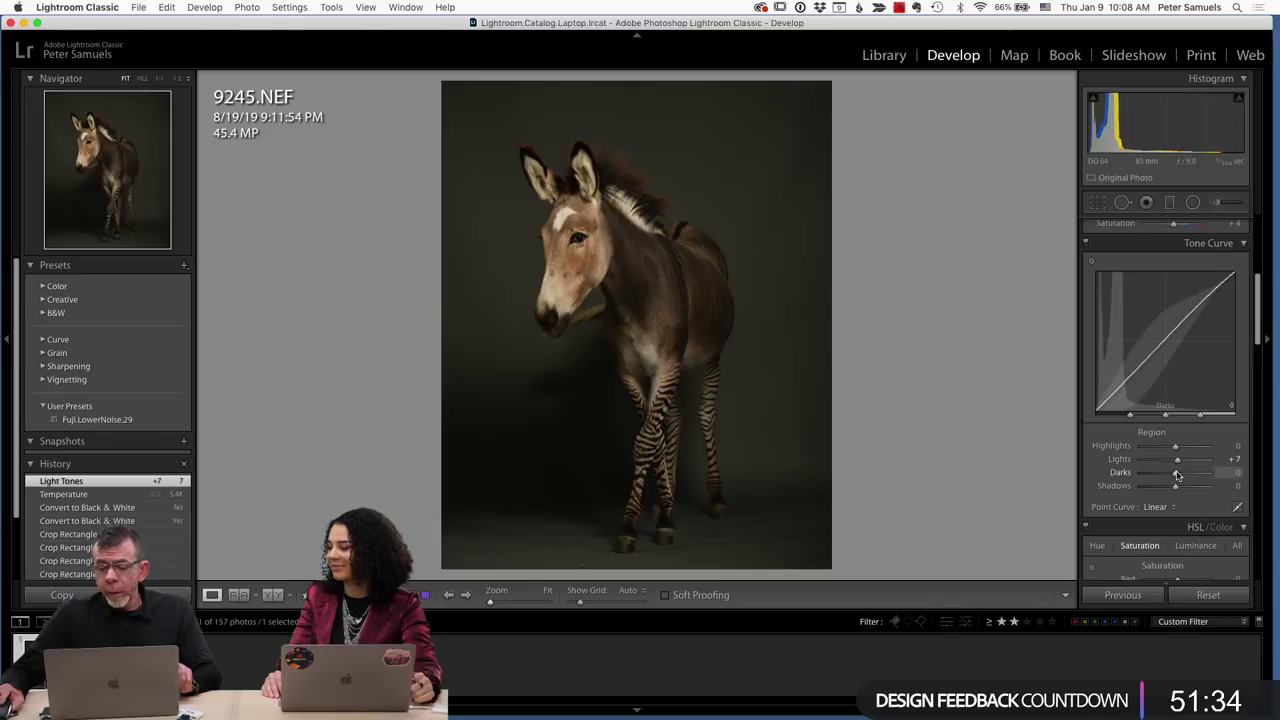
left_click_drag(1176, 472, 1177, 475)
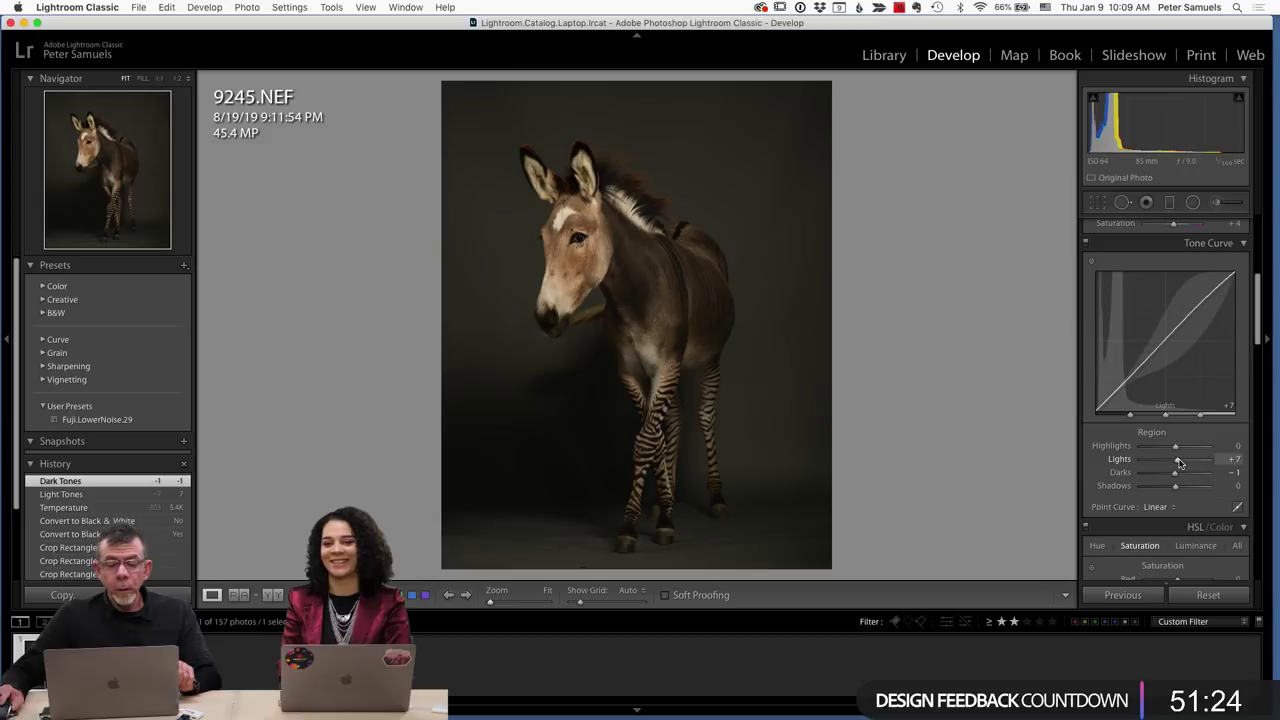
Lift Shadows to +20, then move the photo into Library and bring up Export.
scroll(1179, 462, "down", 4)
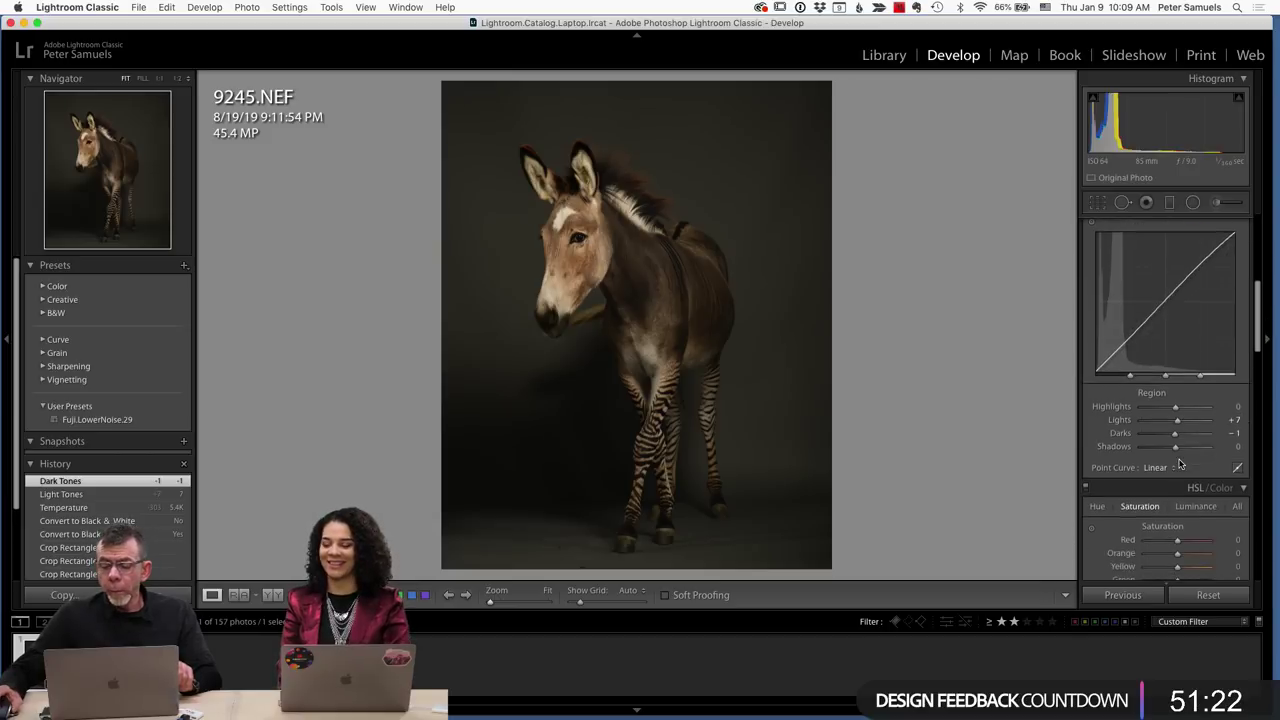
scroll(1179, 462, "down", 3)
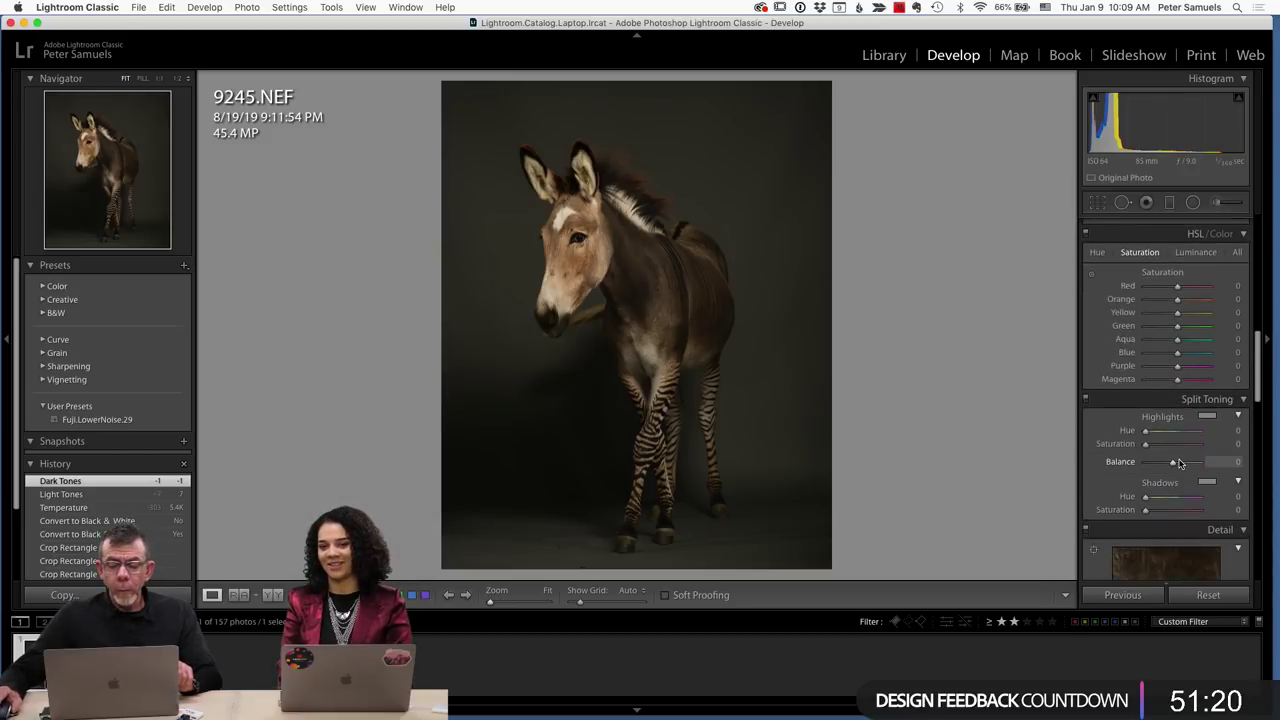
scroll(1179, 462, "up", 10)
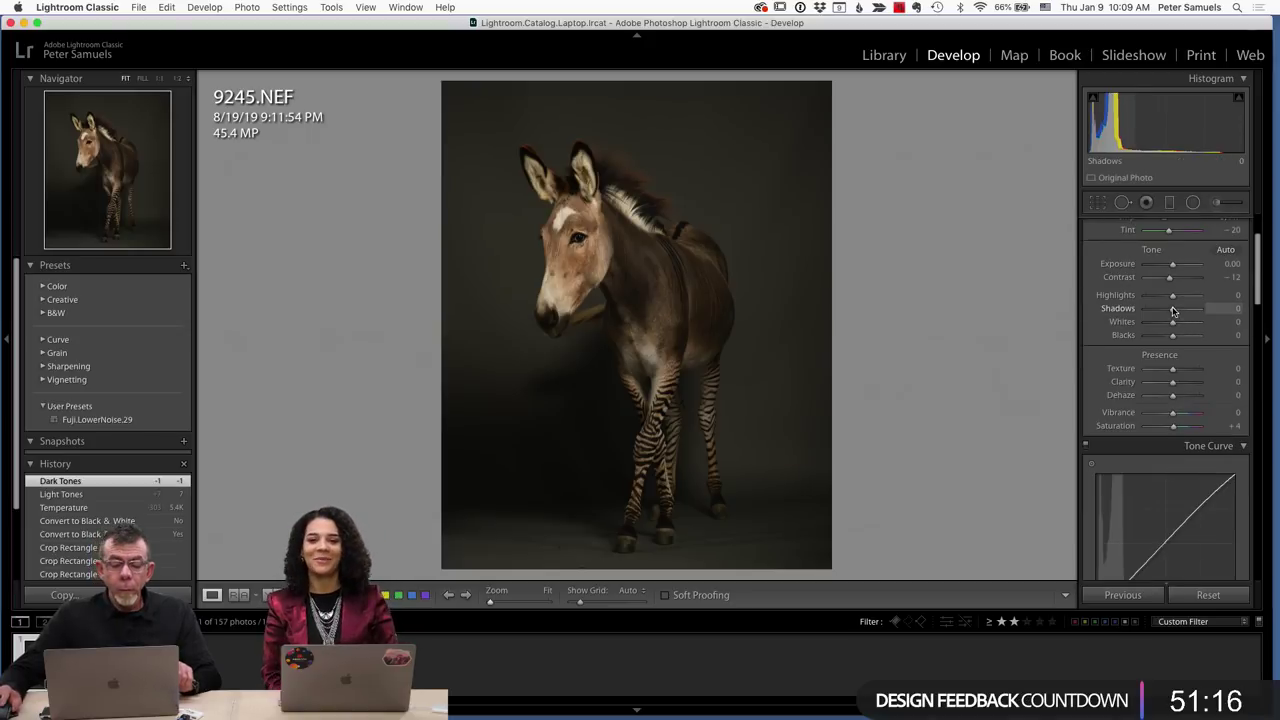
left_click_drag(1173, 310, 1178, 311)
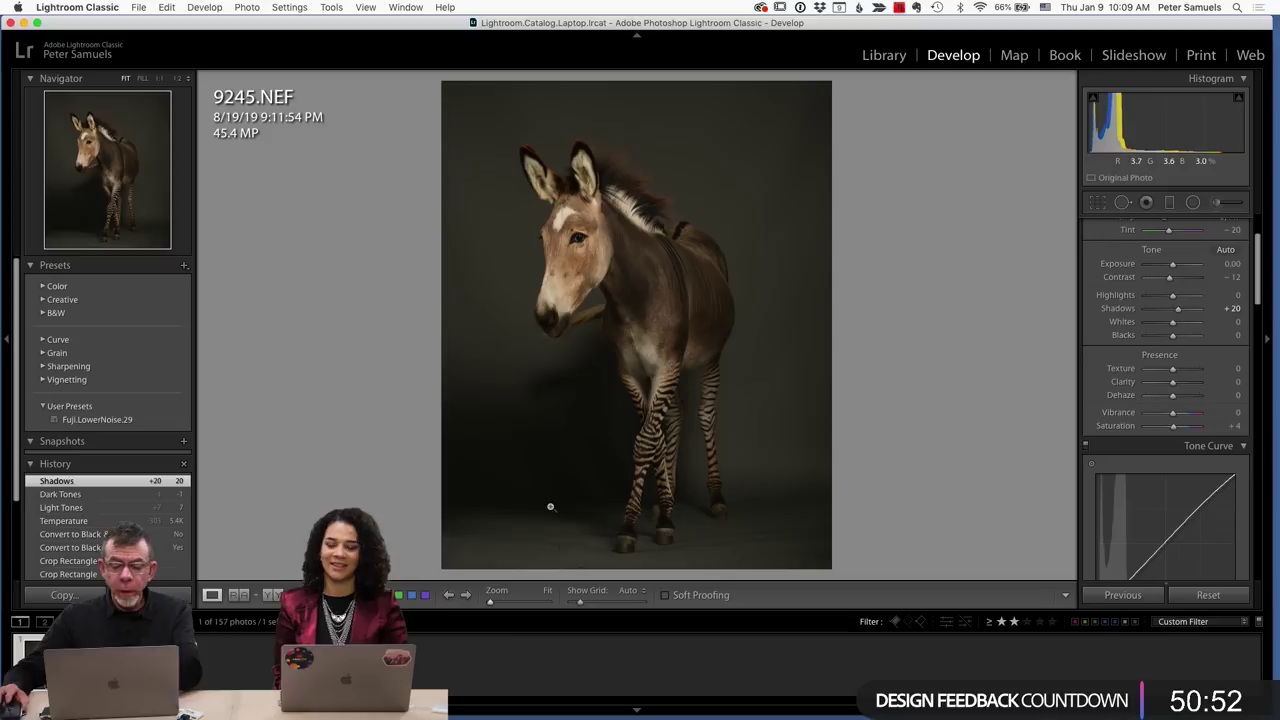
left_click(884, 57)
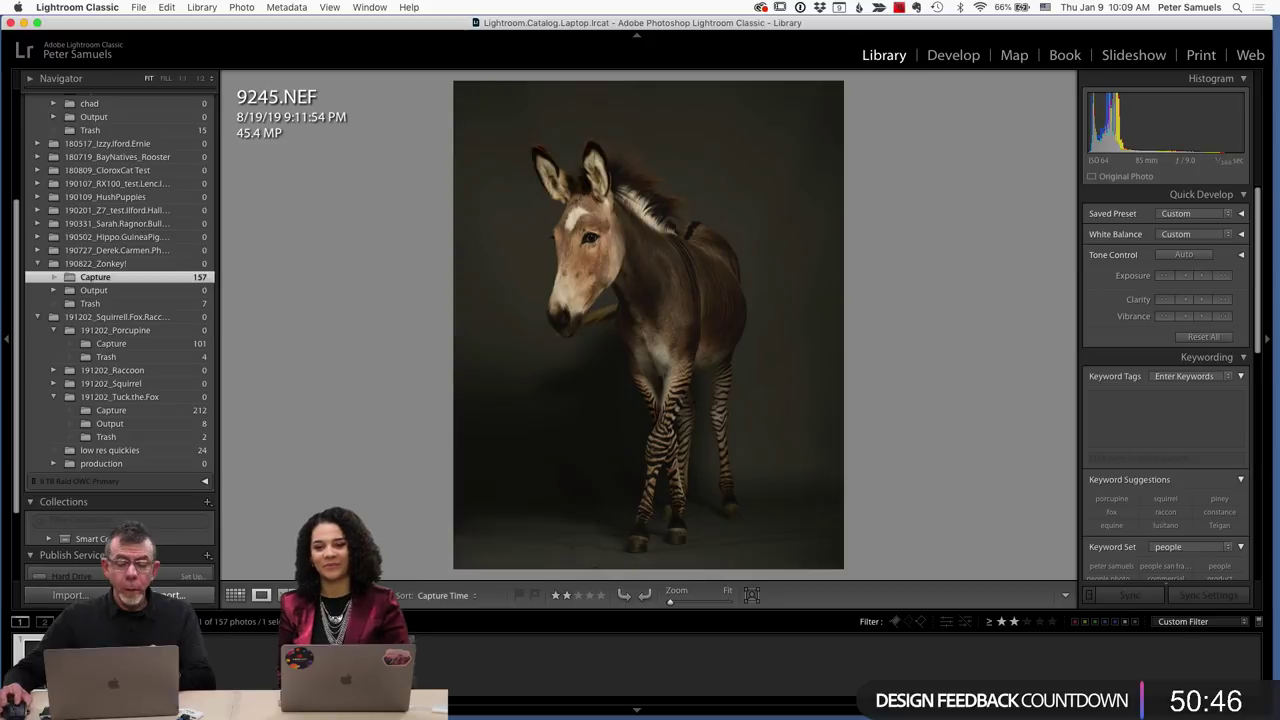
left_click(175, 595)
Export the photo as a 16-bit PSD into Pictures > 190822_Zonkey! > Output.
scroll(700, 440, "down", 5)
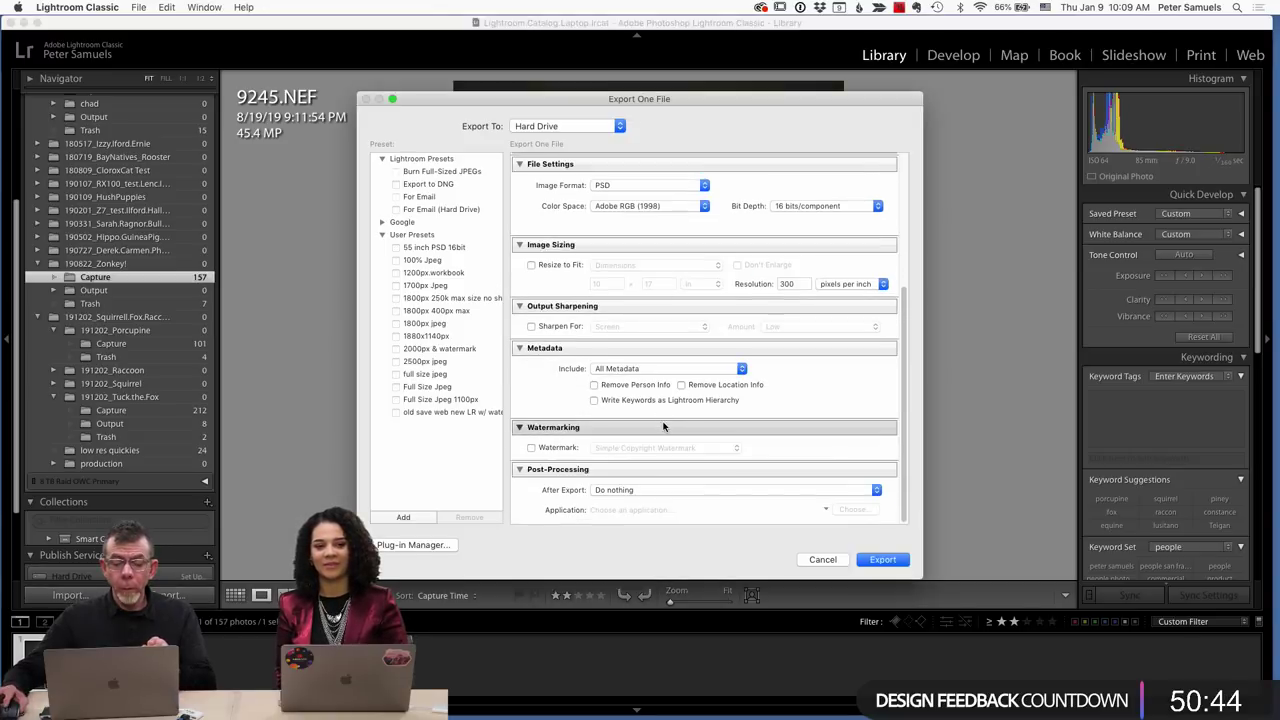
left_click(883, 560)
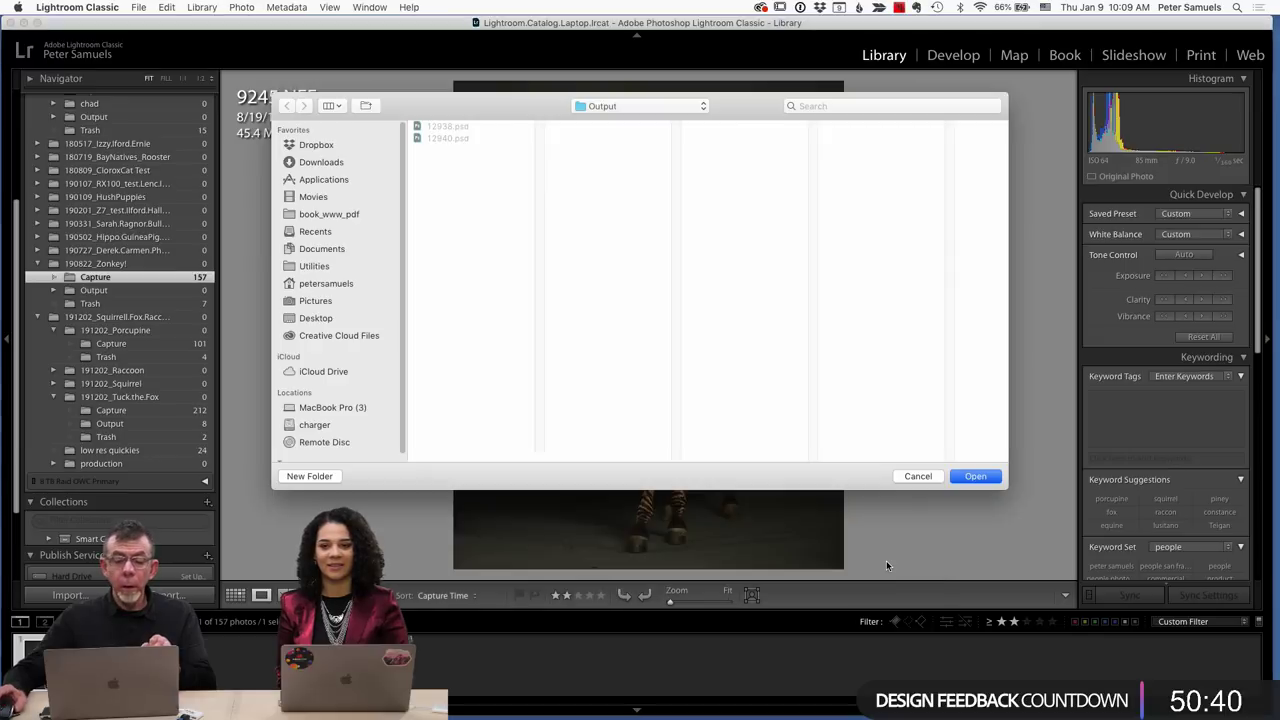
left_click(328, 301)
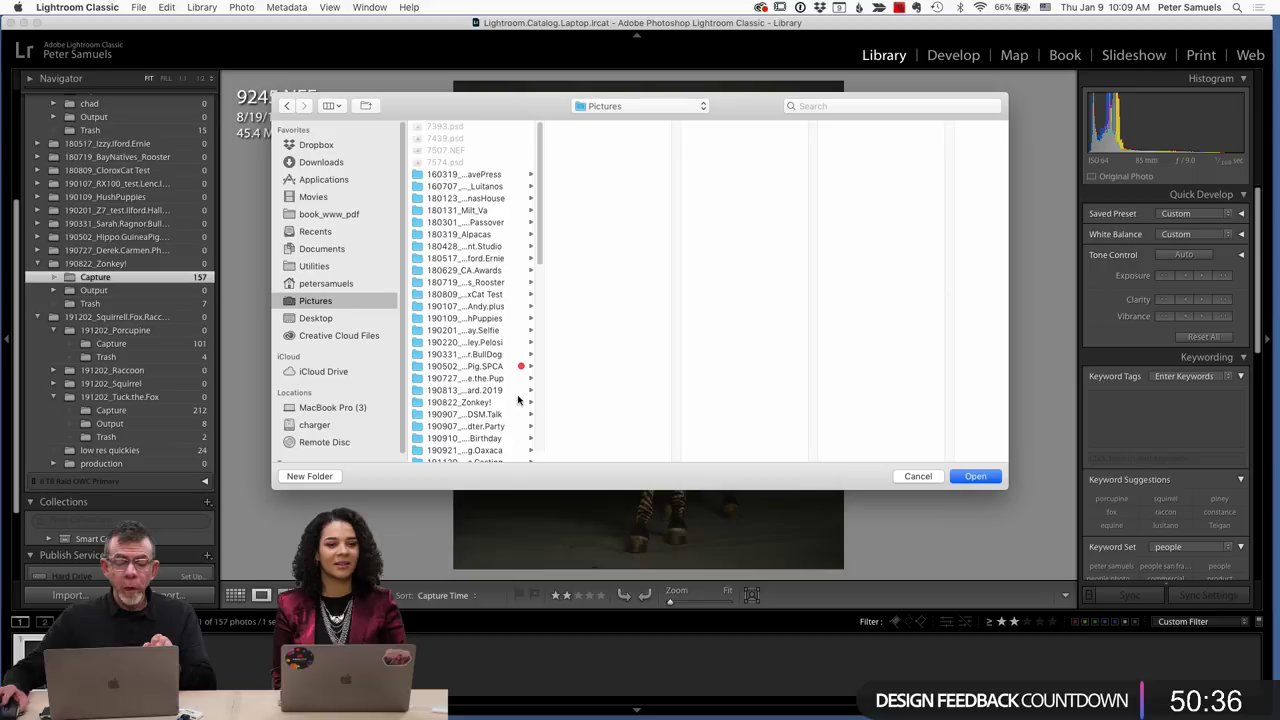
left_click_drag(541, 455, 632, 451)
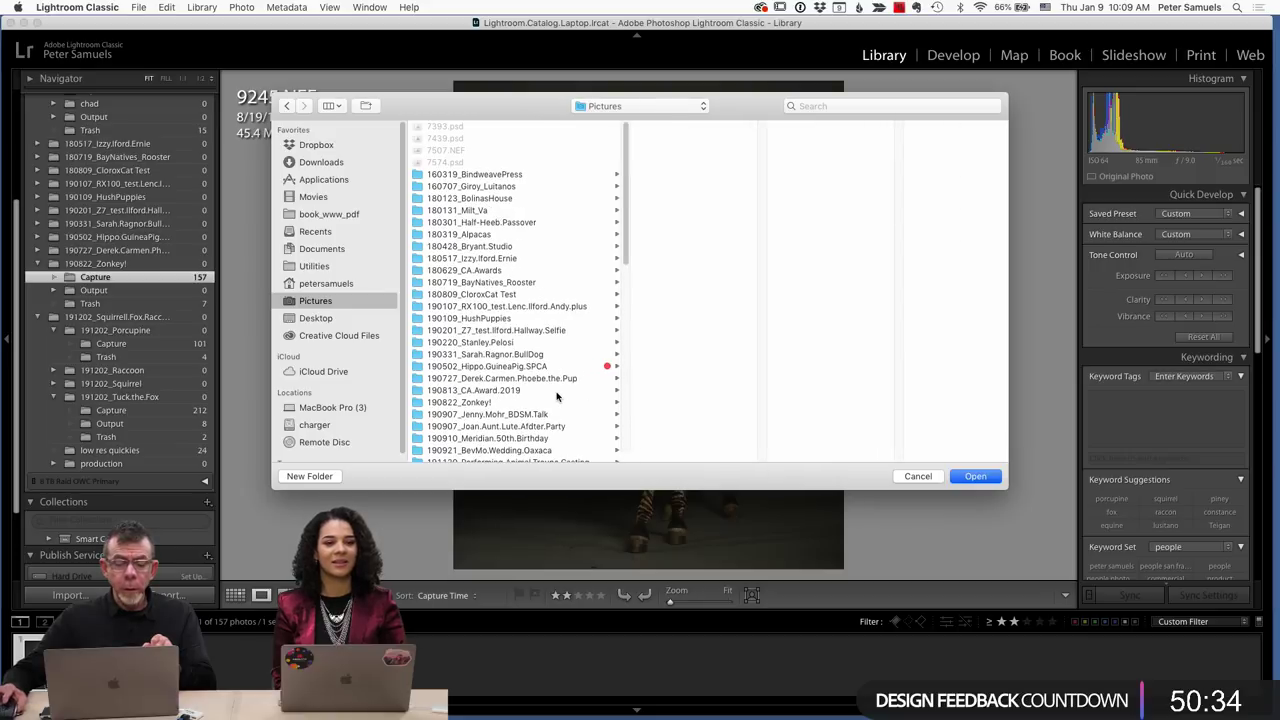
left_click(510, 403)
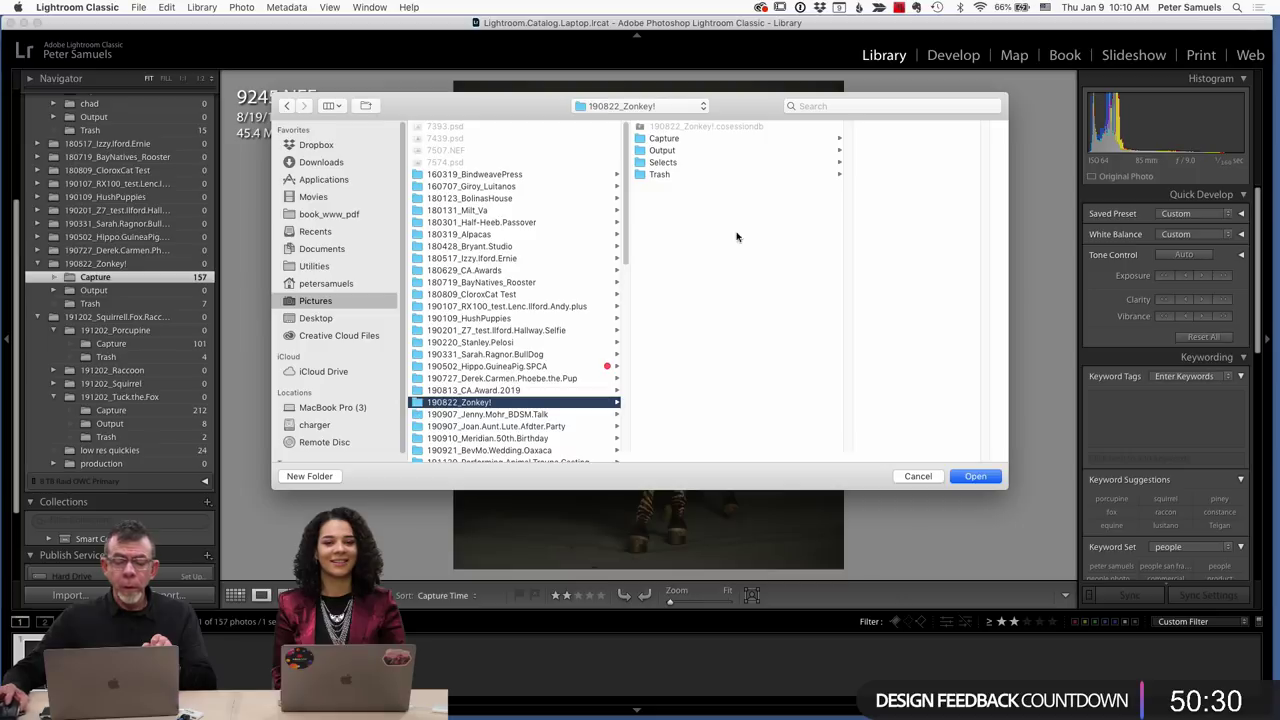
left_click(662, 150)
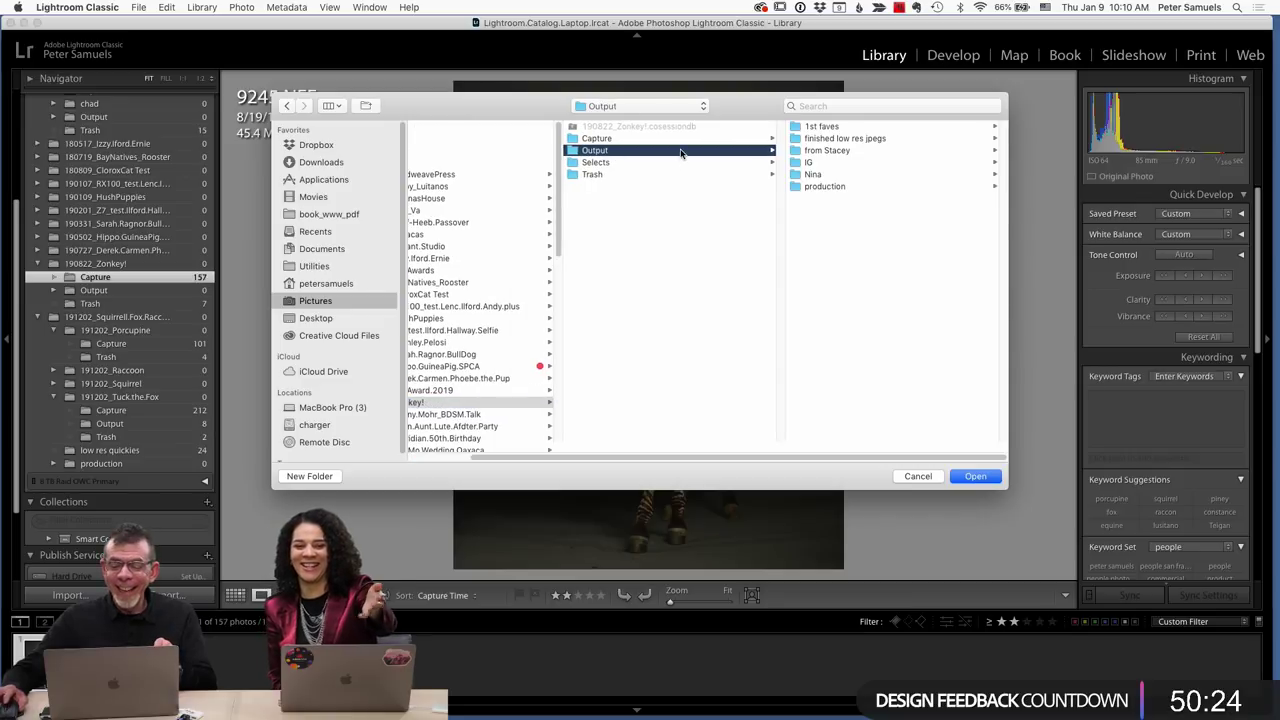
left_click(974, 476)
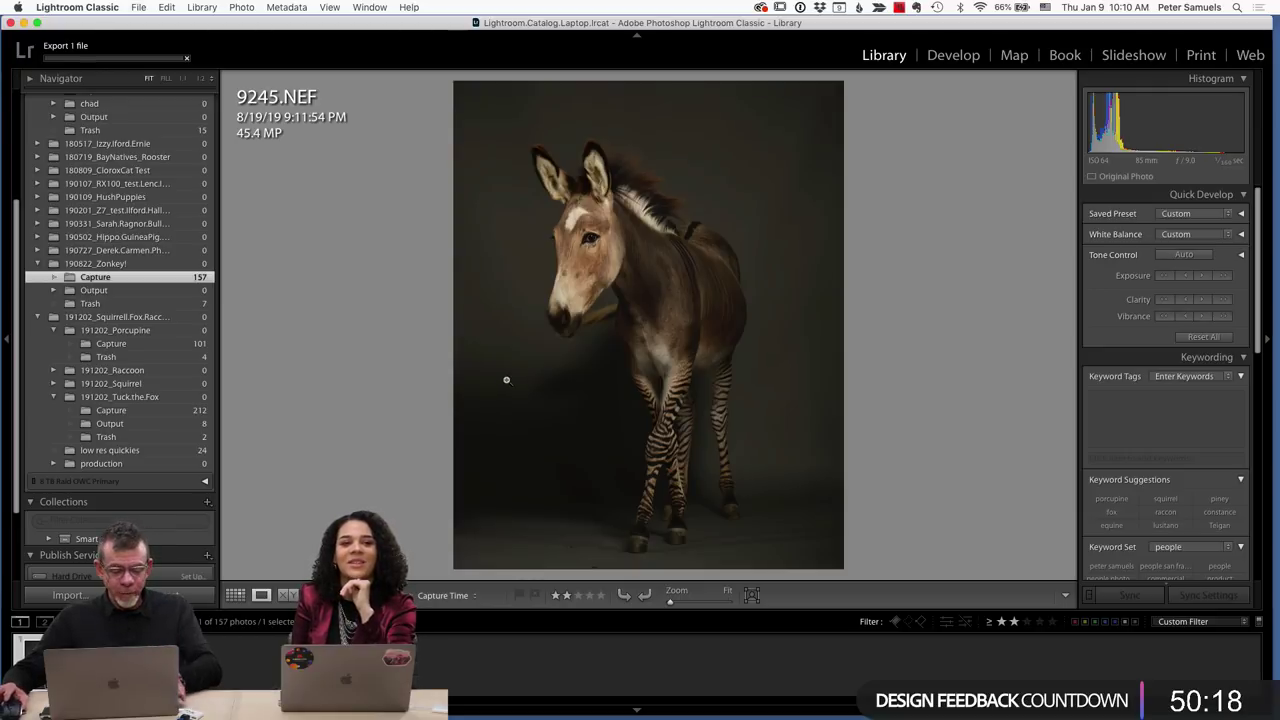
In Adobe Bridge, expand 190822_Zonkey! and view its Output folder contents.
key("super+Tab")
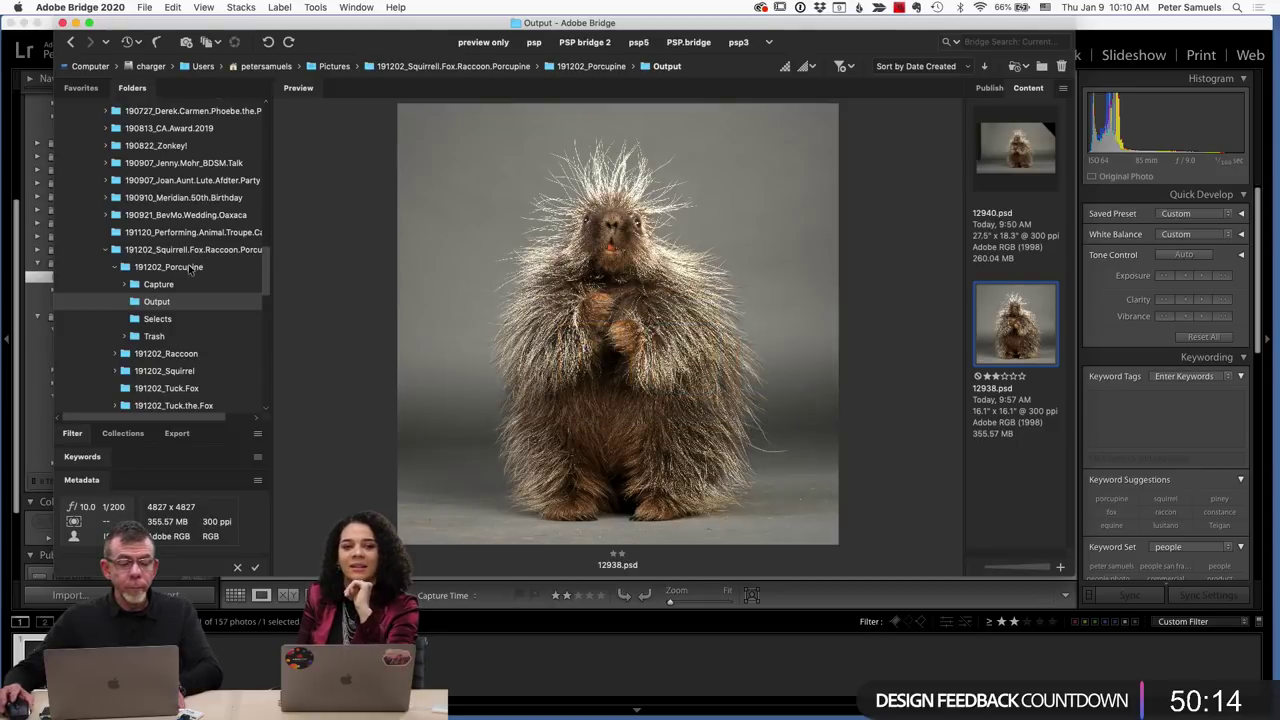
scroll(101, 297, "down", 1)
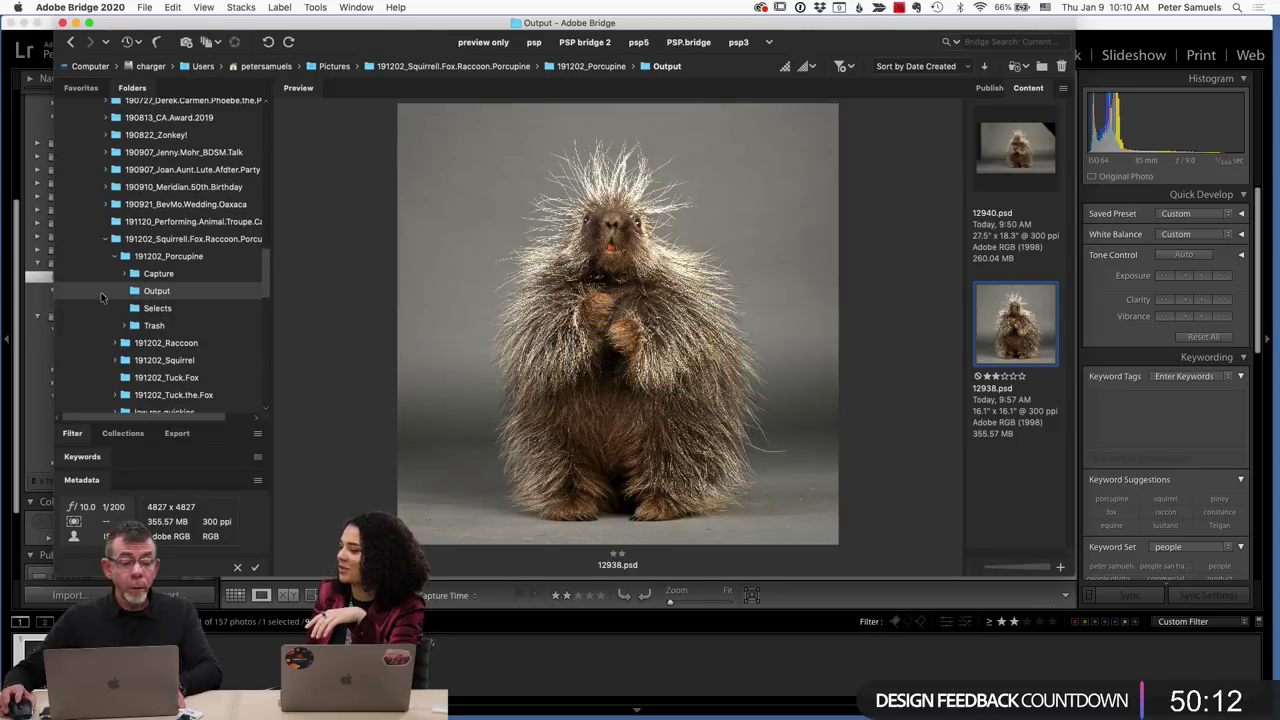
scroll(101, 297, "up", 8)
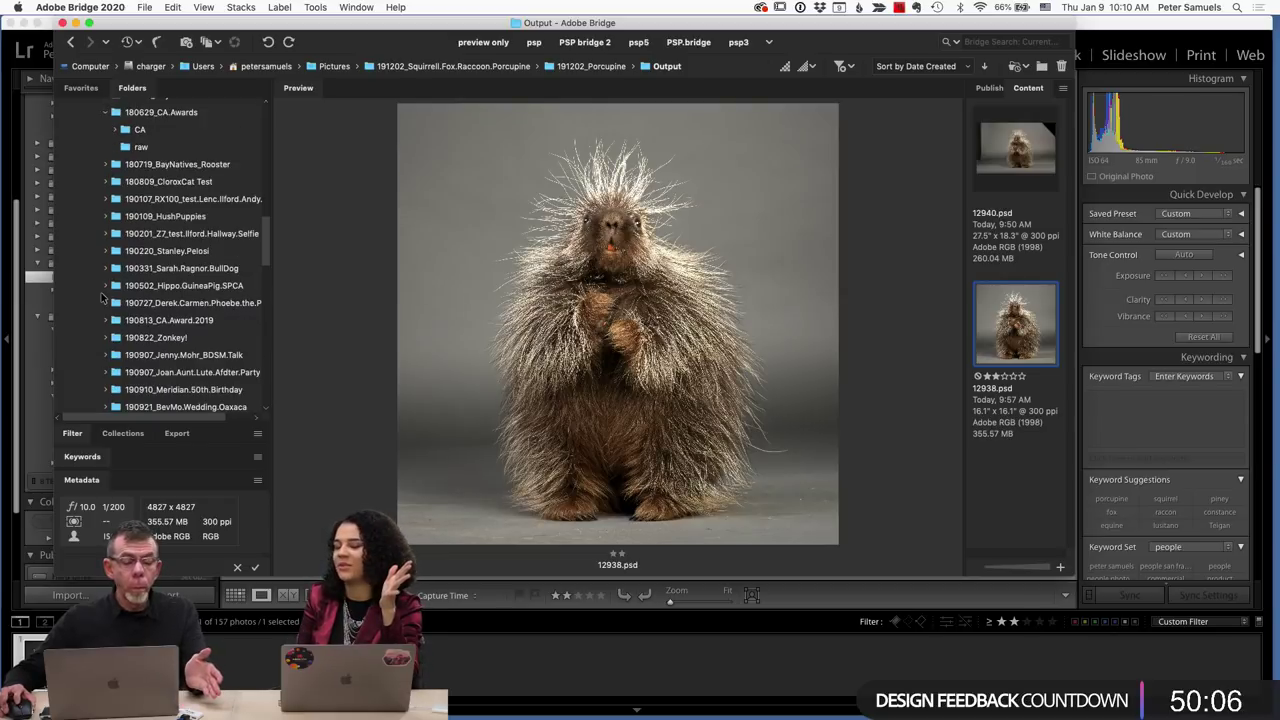
scroll(101, 297, "up", 1)
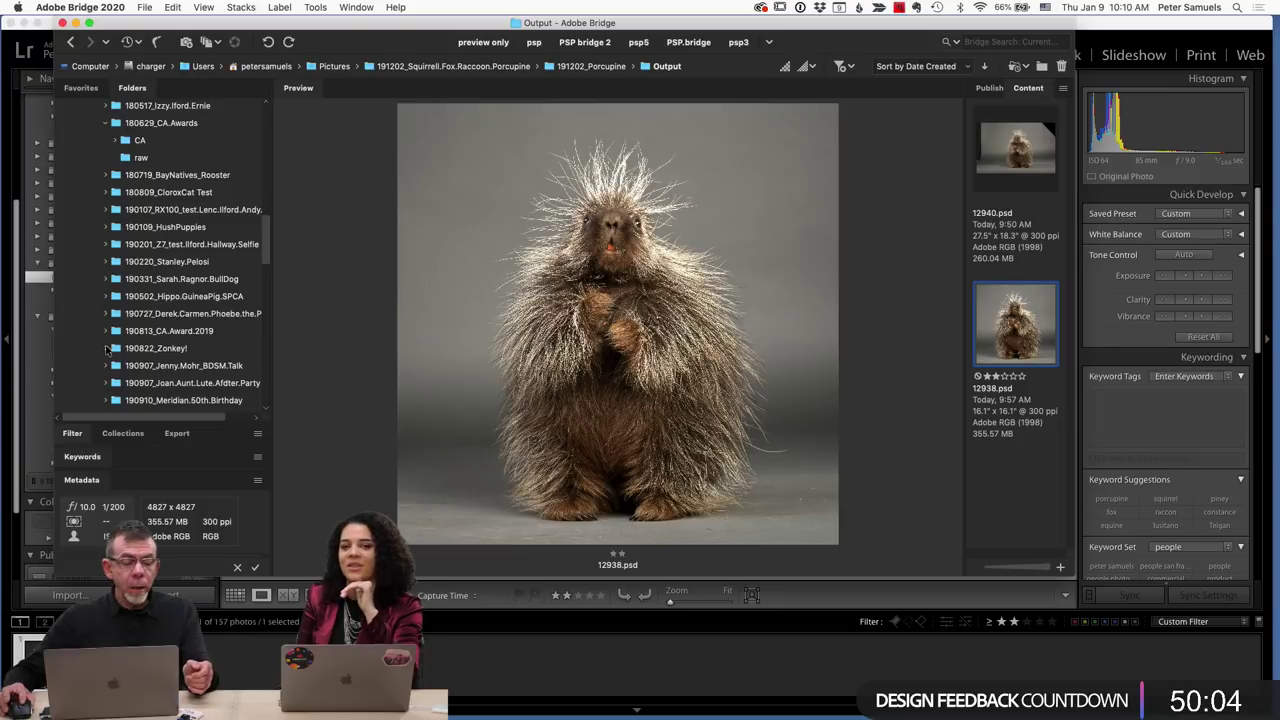
left_click(106, 348)
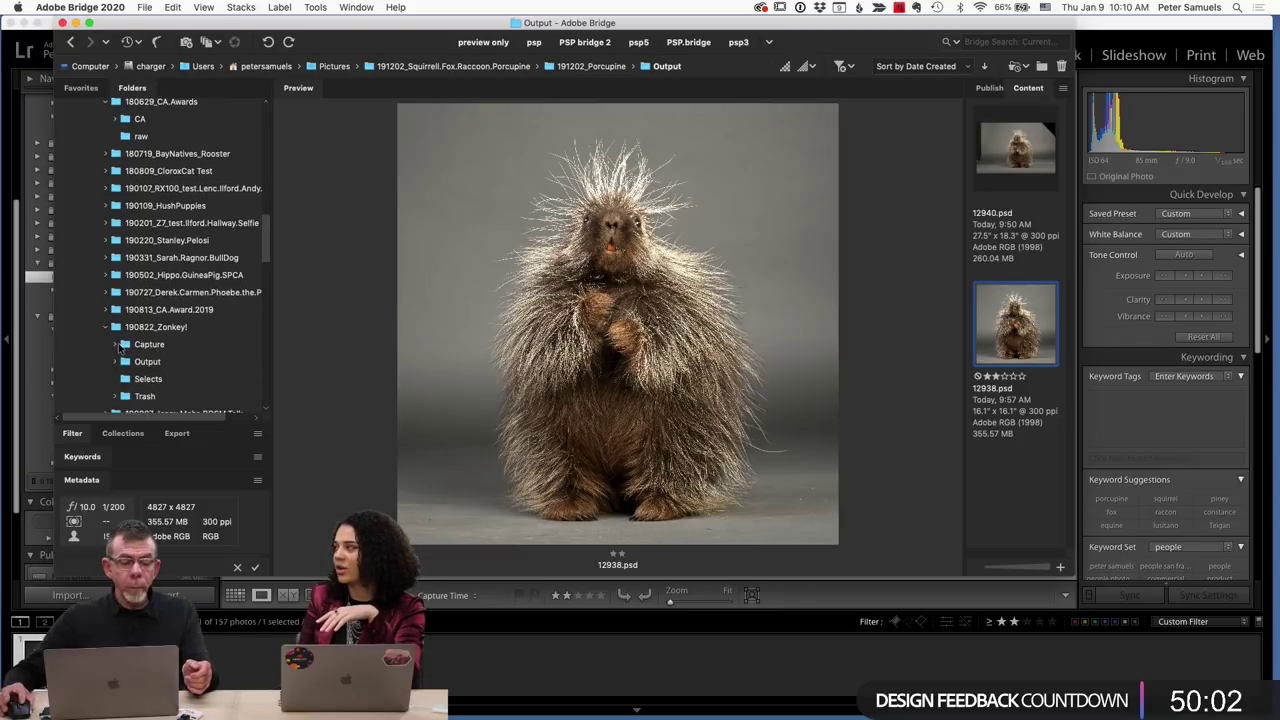
left_click(147, 362)
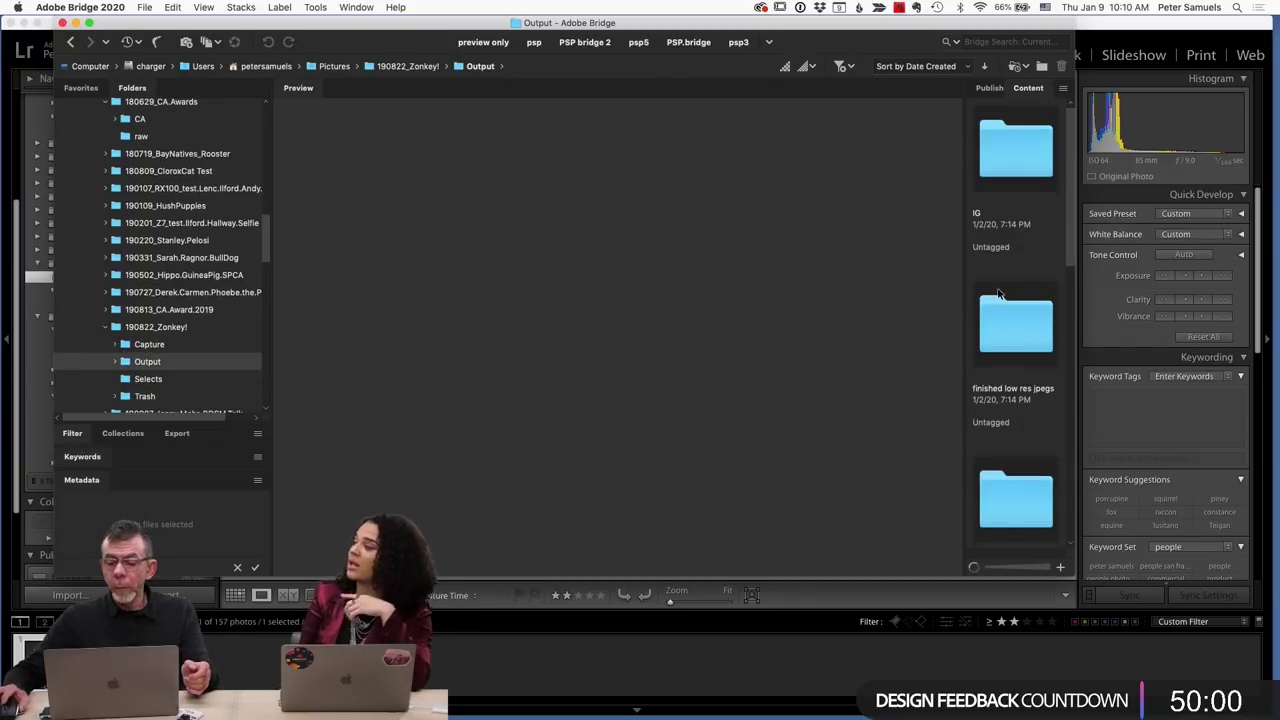
scroll(997, 290, "down", 3)
Open 9245.psd from Bridge's Content panel into Photoshop.
double_click(1018, 422)
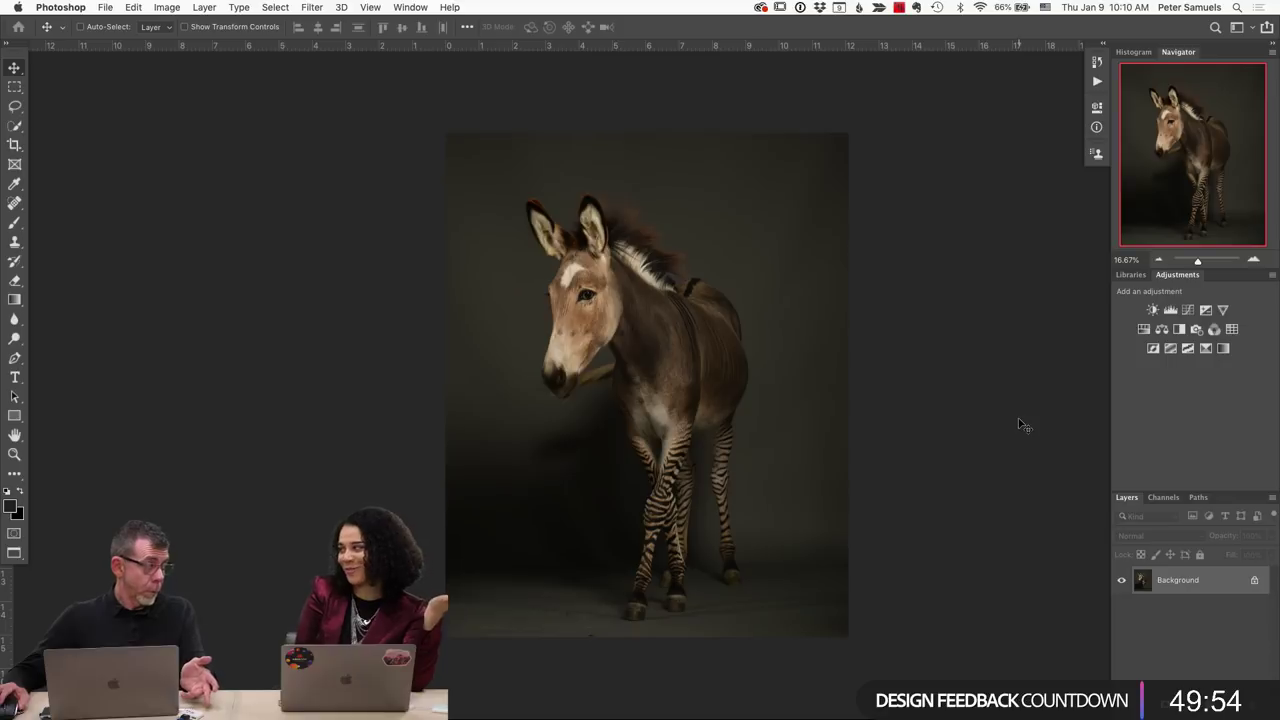
scroll(683, 343, "up", 1)
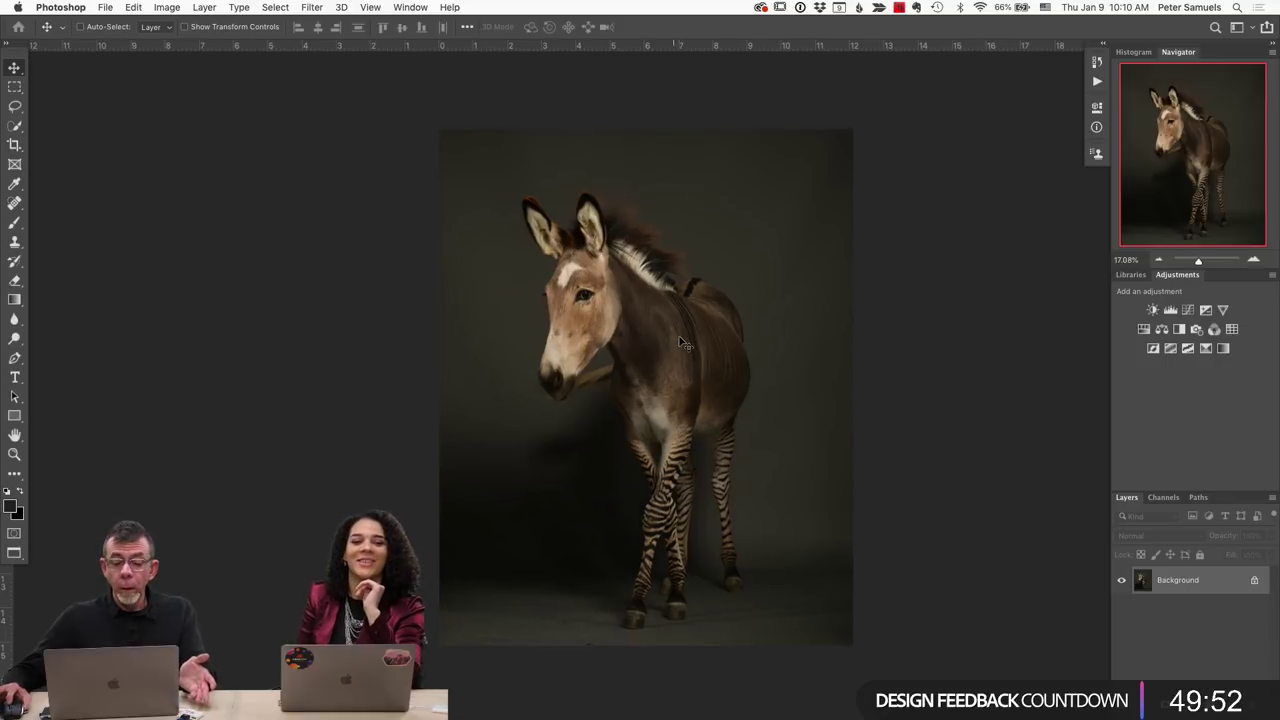
scroll(683, 343, "up", 3)
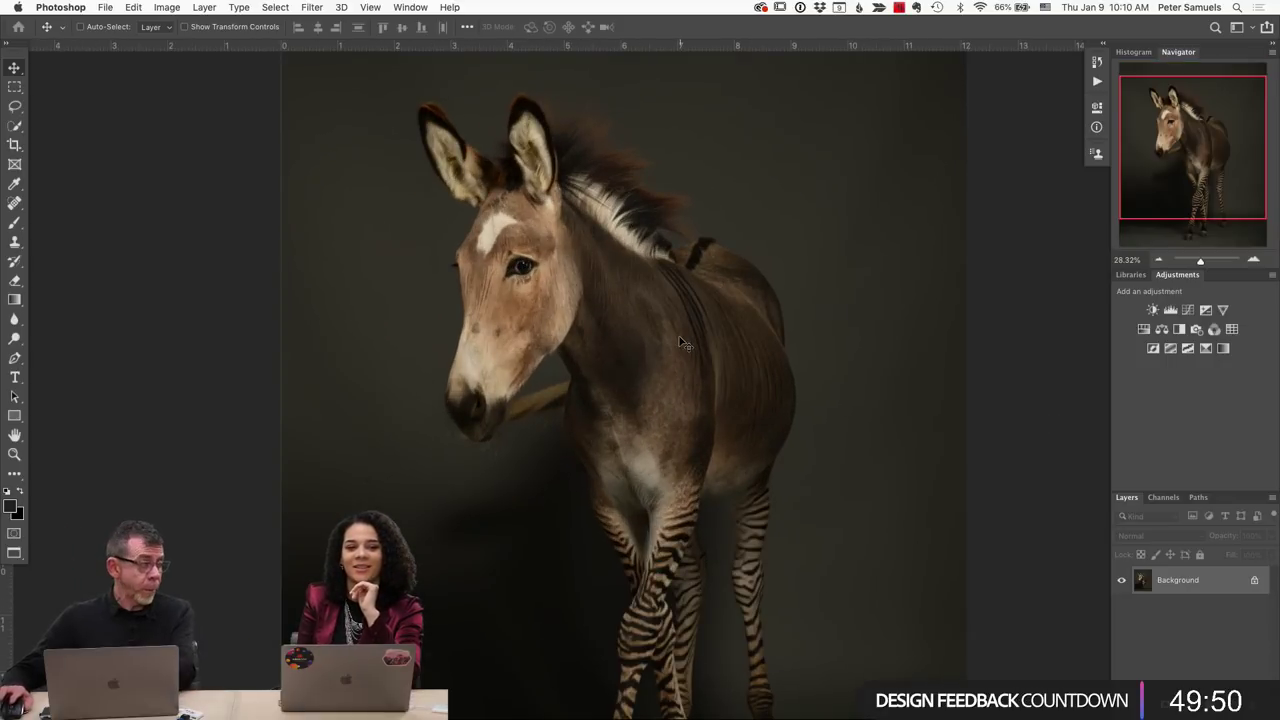
scroll(683, 343, "down", 1)
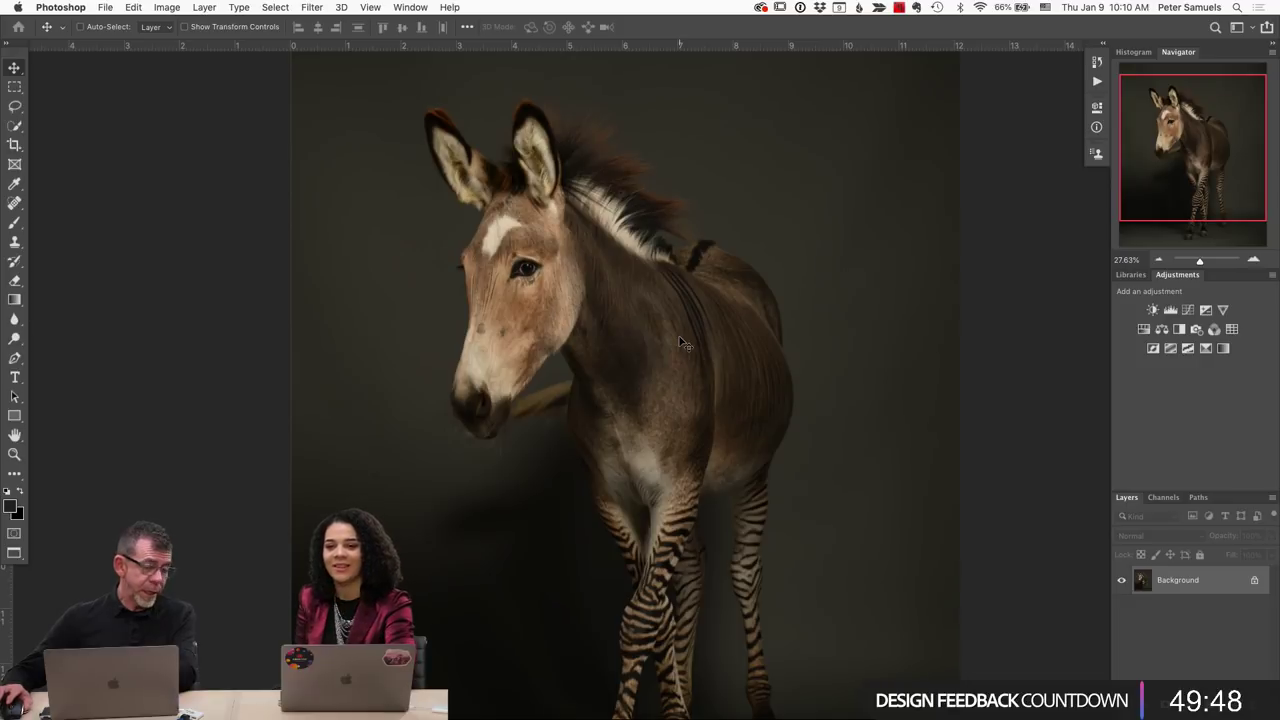
scroll(683, 343, "down", 3)
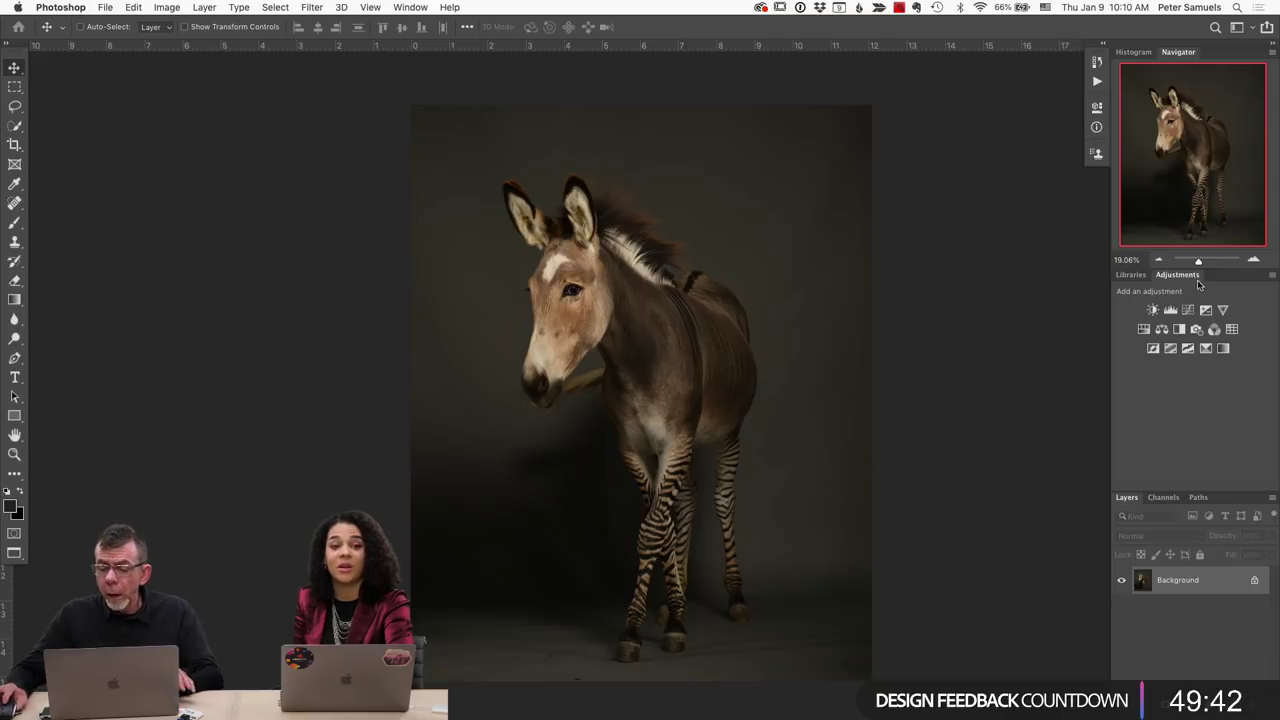
Add a Levels layer with white point 224 and midtones 1.05, then compare before and after.
left_click(1170, 310)
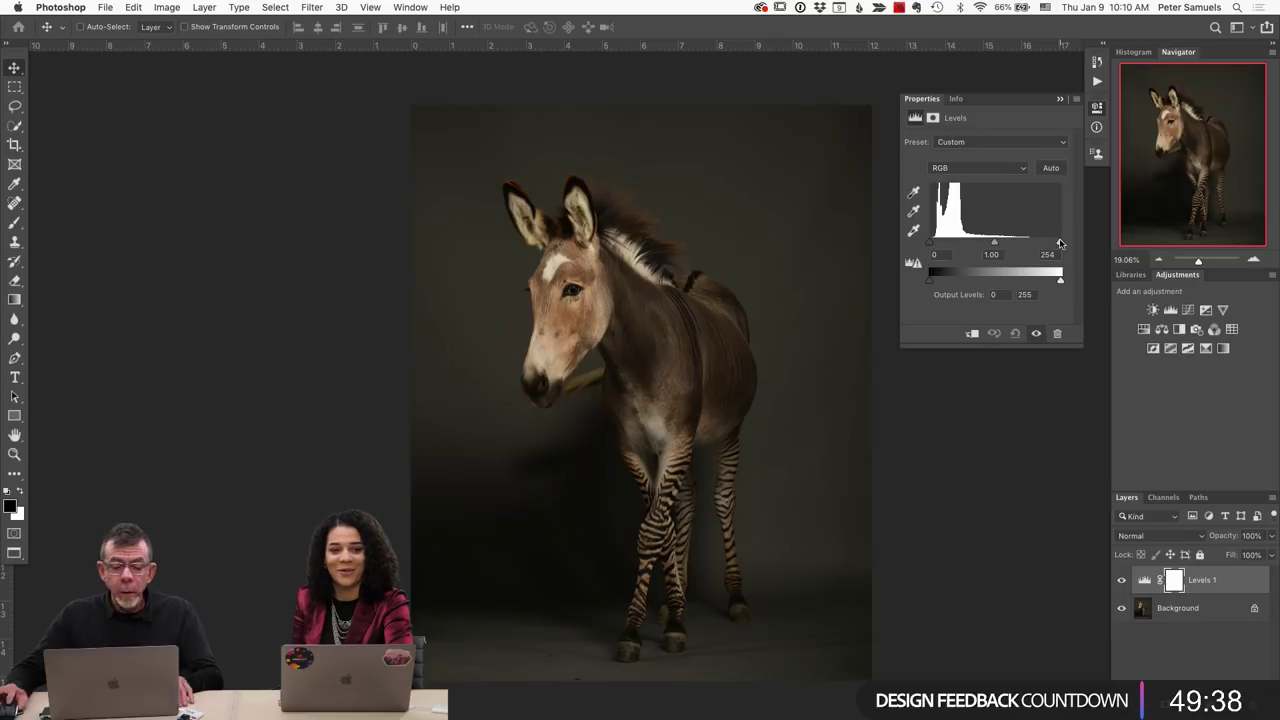
left_click_drag(1061, 244, 1052, 244)
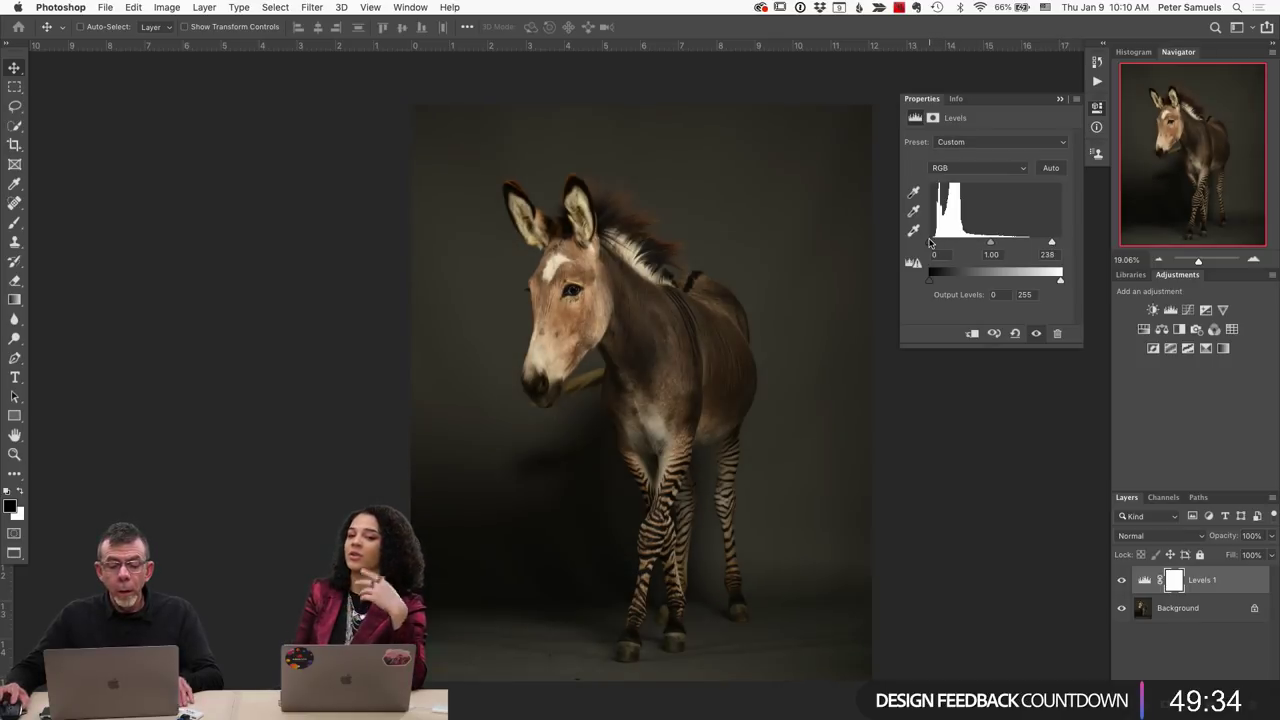
left_click_drag(990, 246, 988, 245)
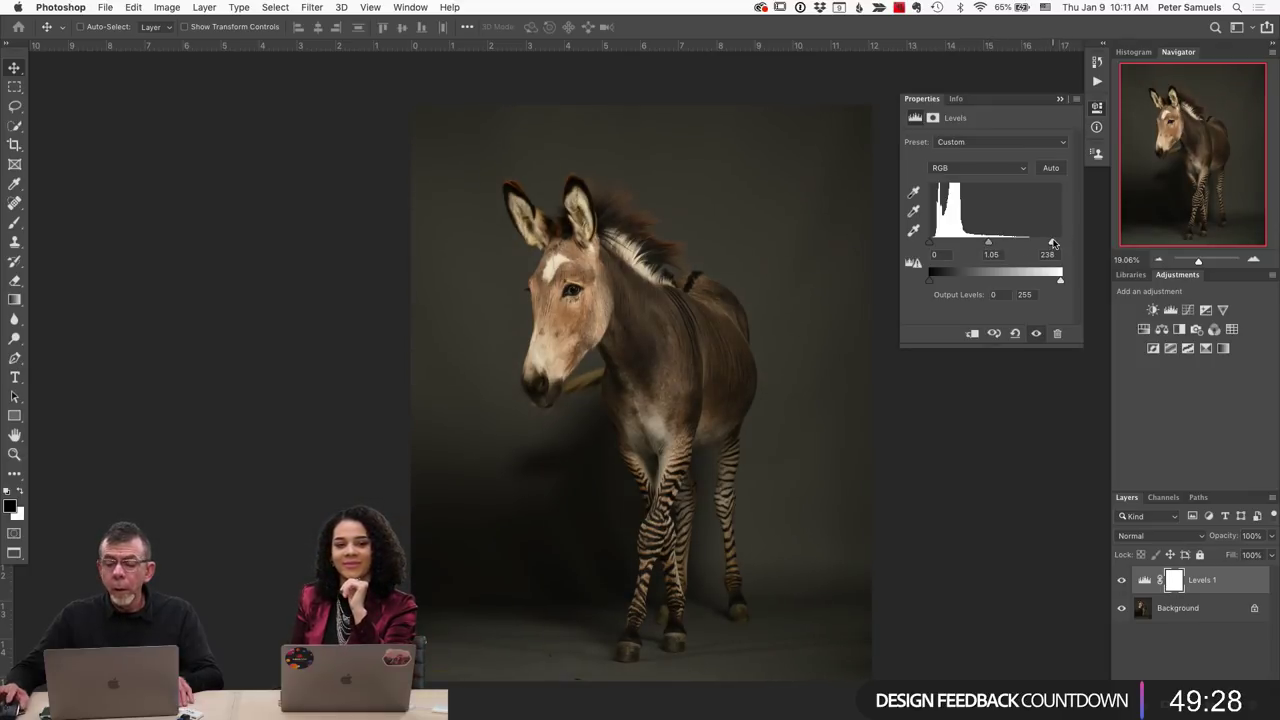
left_click_drag(1053, 243, 1032, 243)
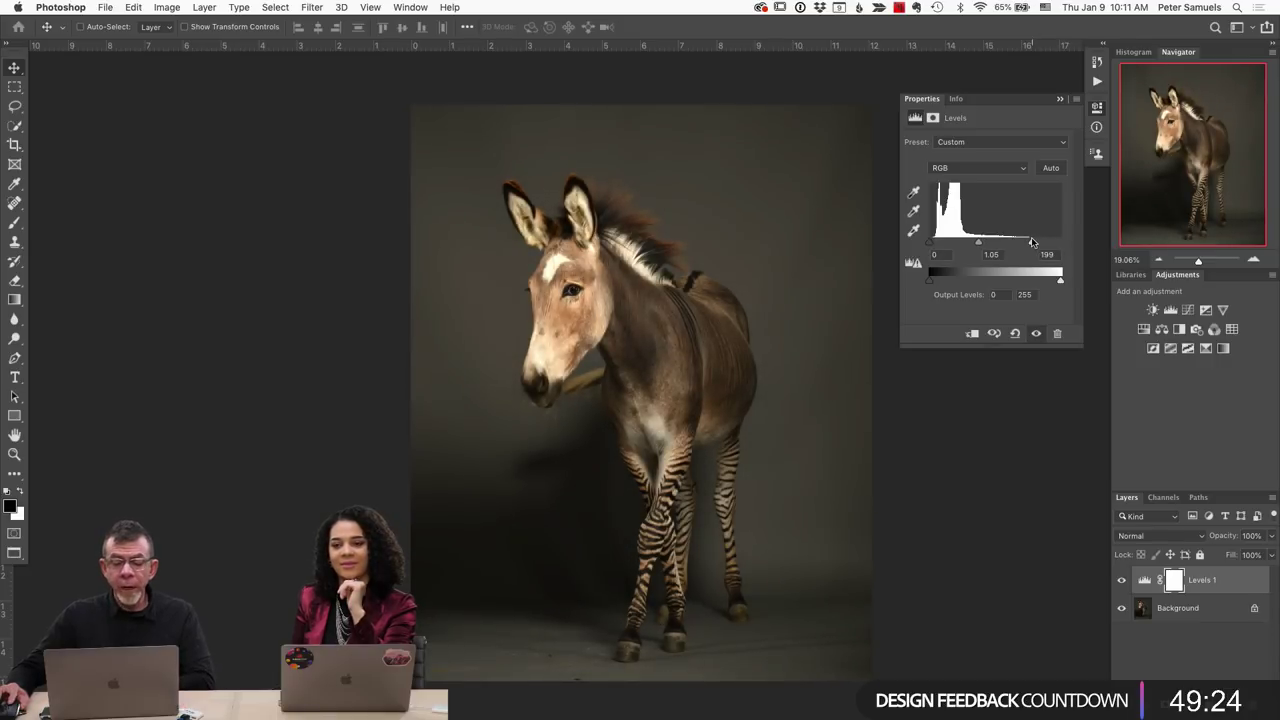
mouse_move(1039, 243)
left_mouse_down()
mouse_move(1027, 242)
mouse_move(1044, 241)
left_mouse_up()
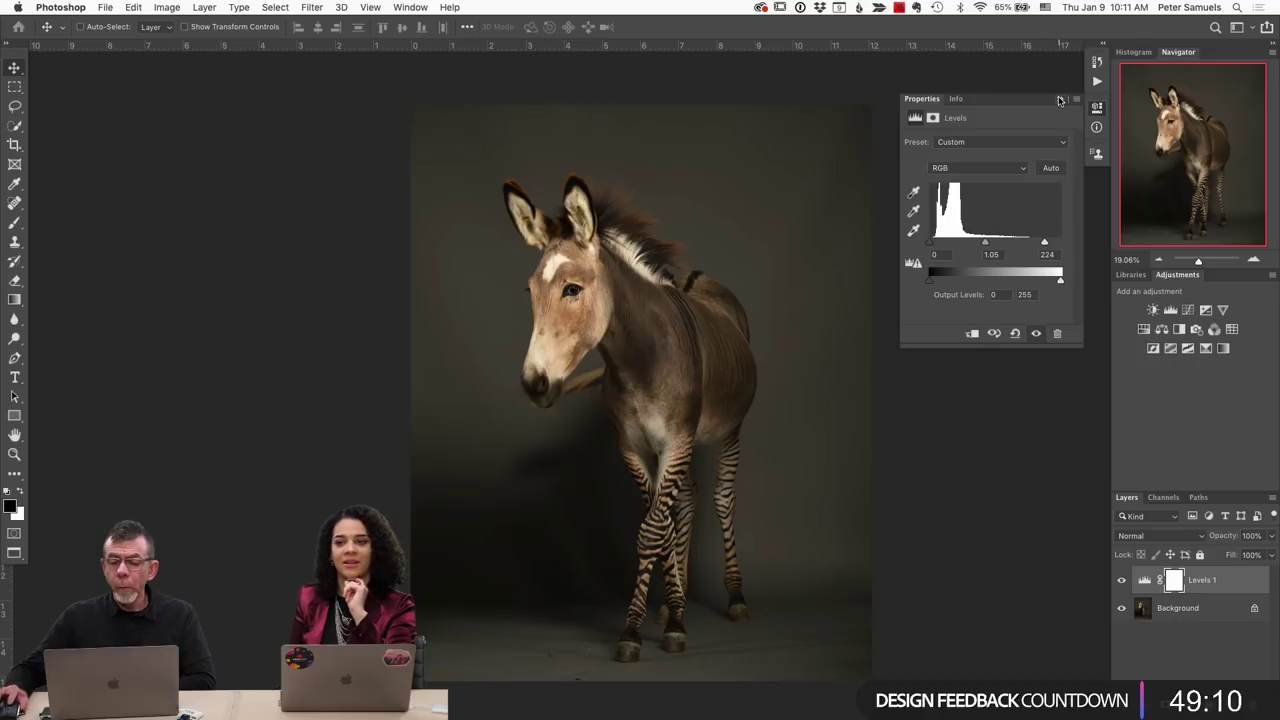
left_click(1060, 100)
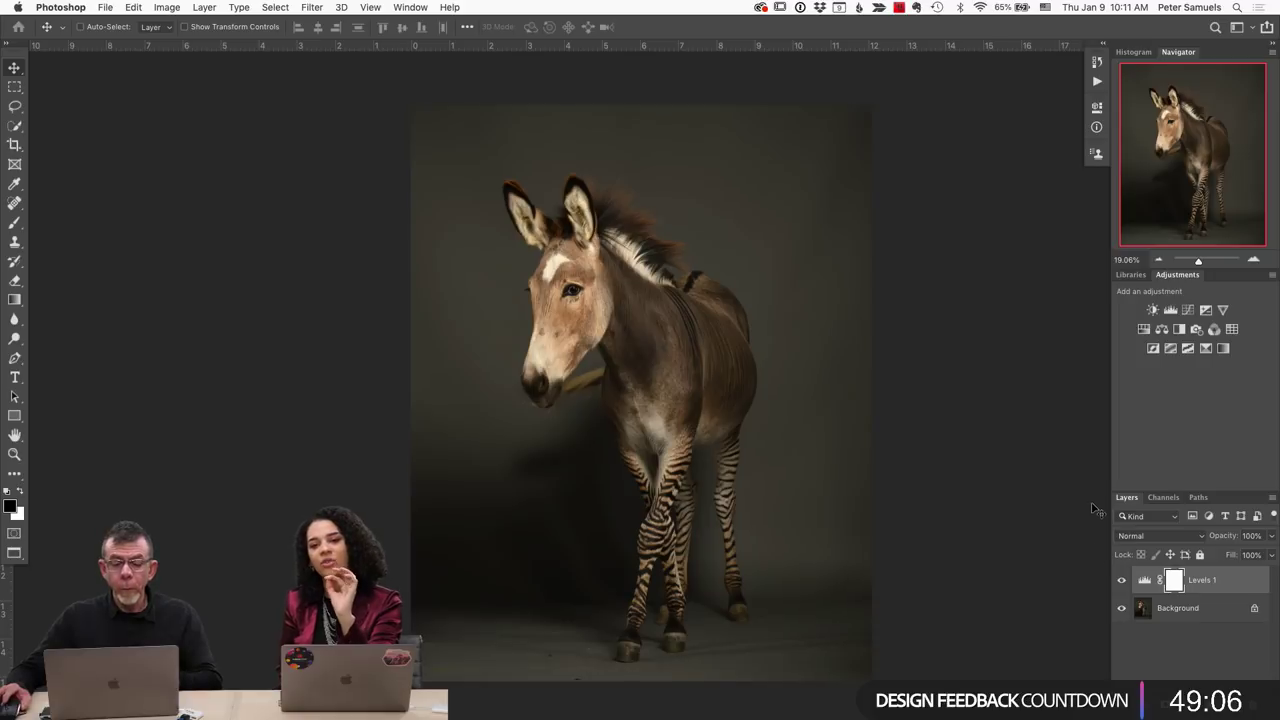
left_click(1121, 581)
left_click(1121, 581)
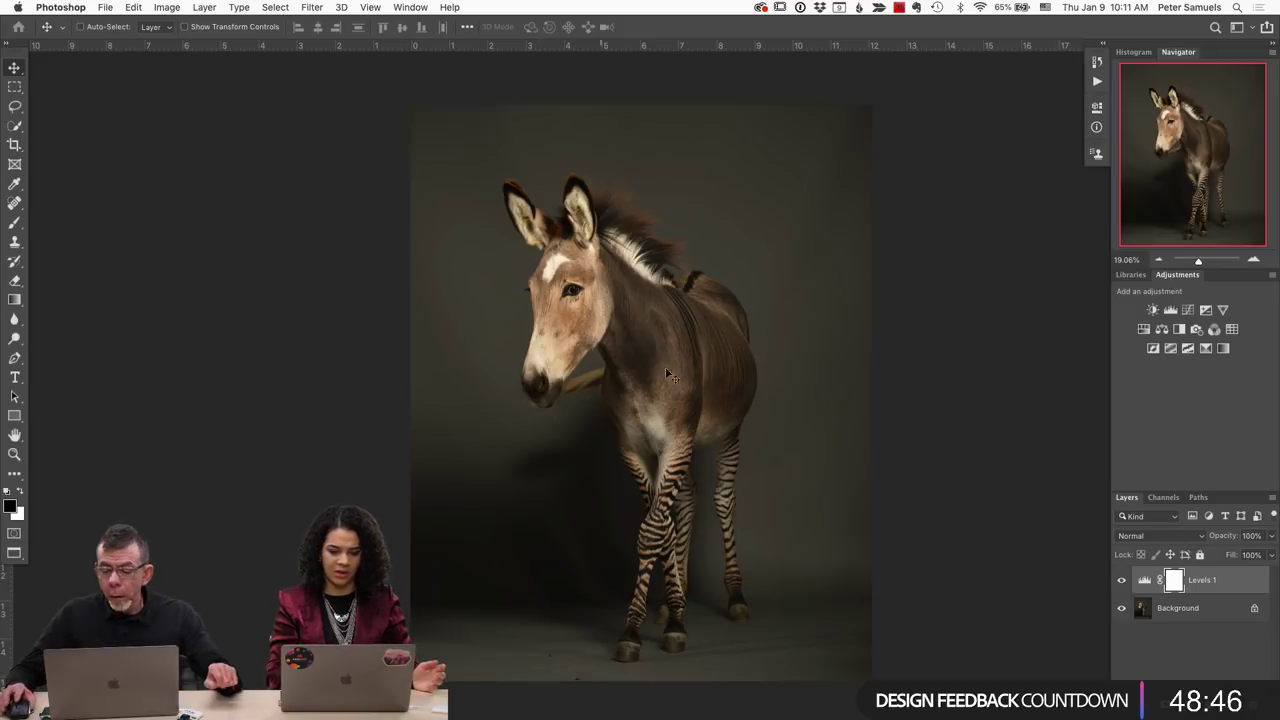
key("b")
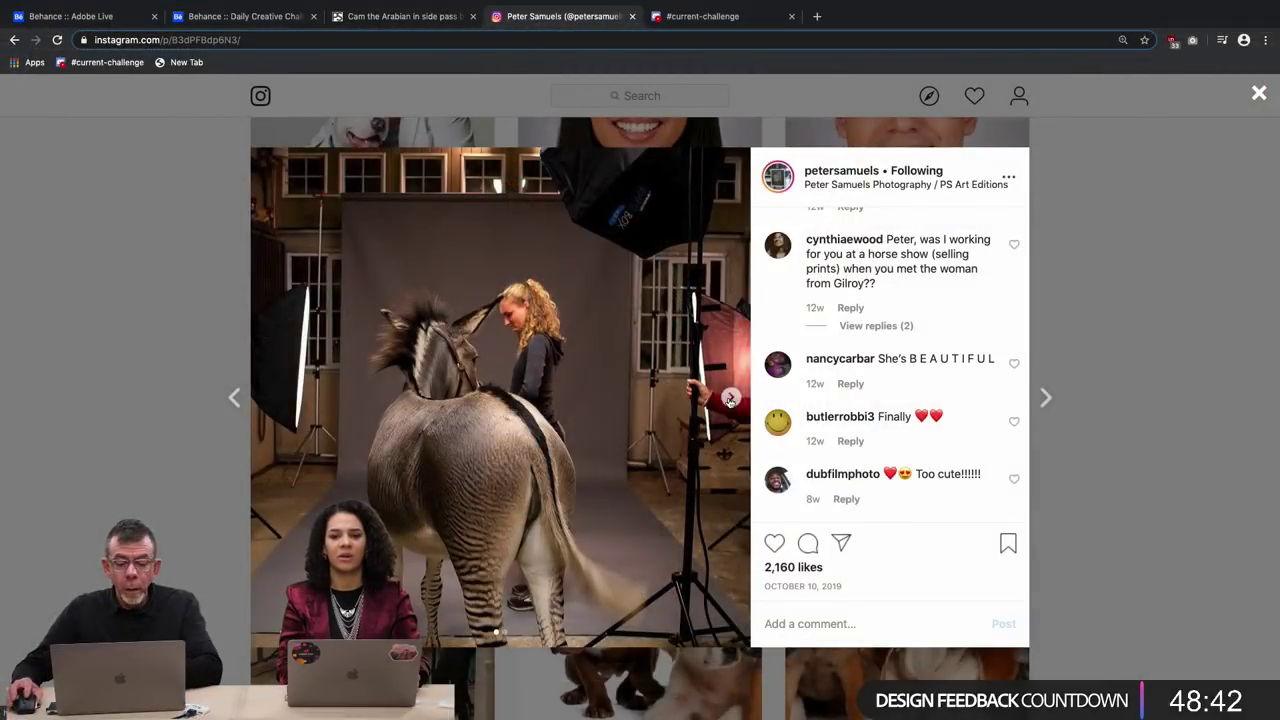
Zoom the Instagram page to 150% and flip the carousel to the zonkey-and-donkey photo.
key("super+equal")
key("super+equal")
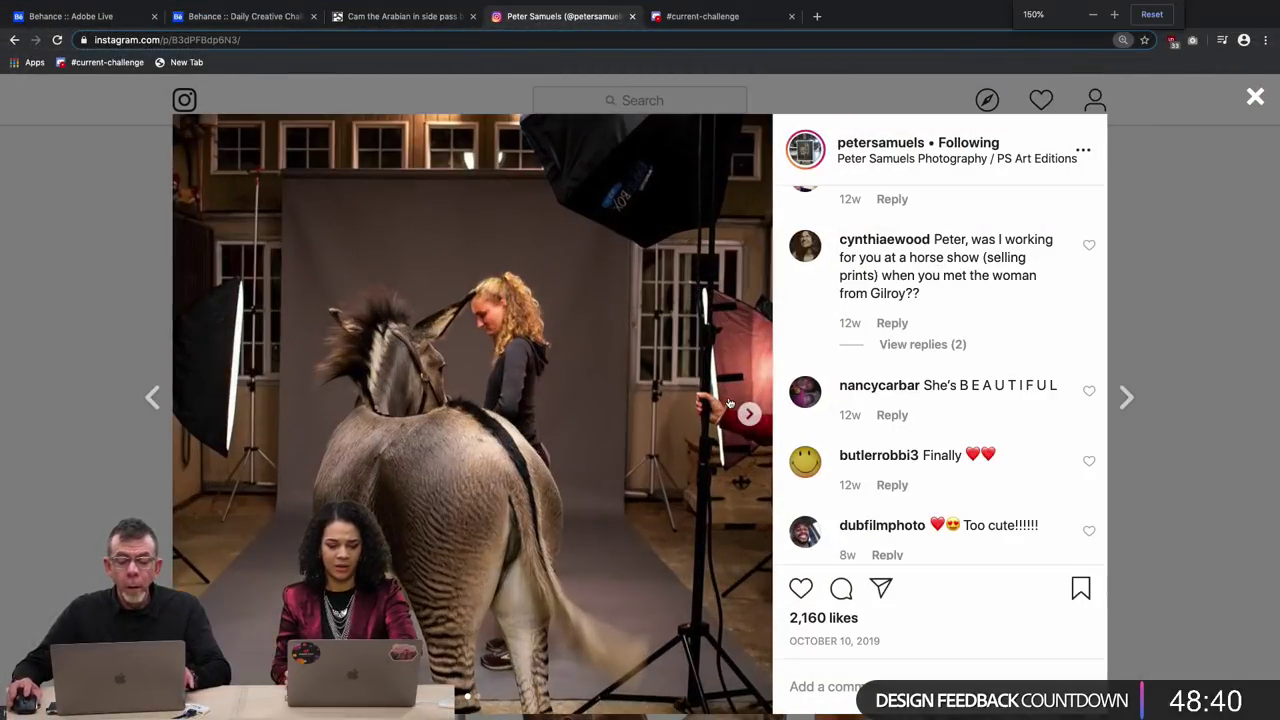
scroll(729, 403, "down", 1)
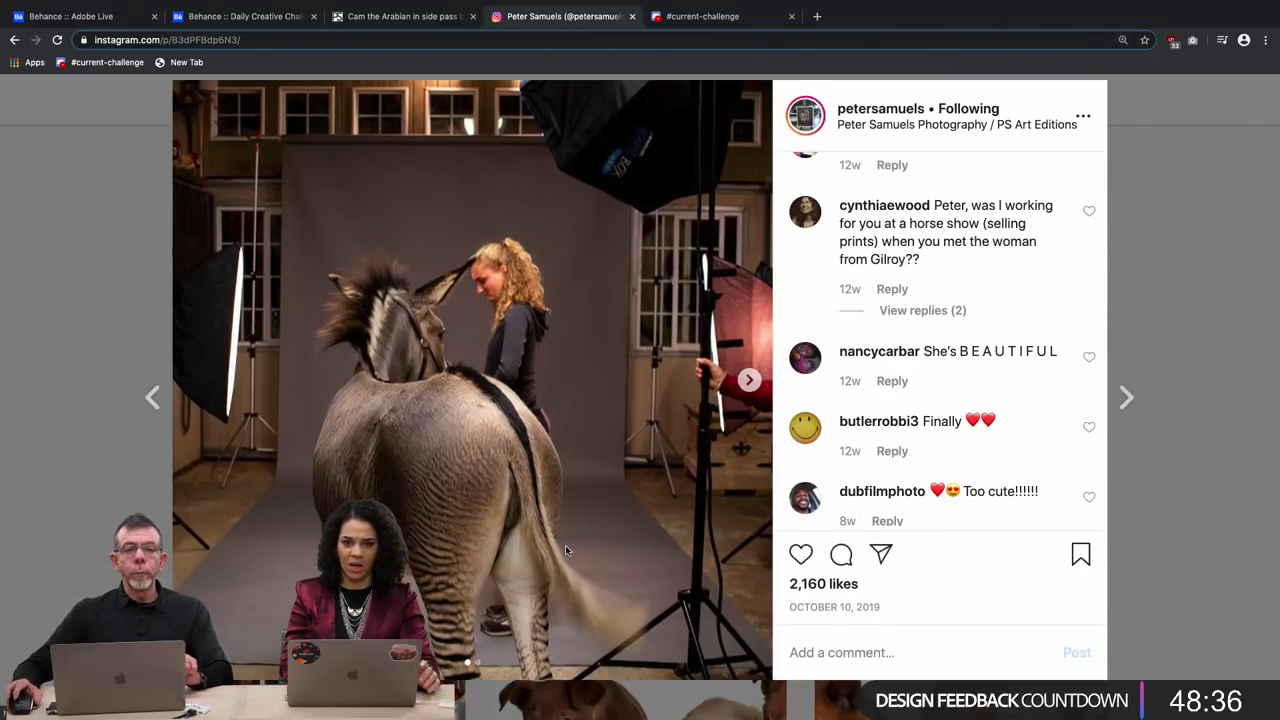
left_click(749, 381)
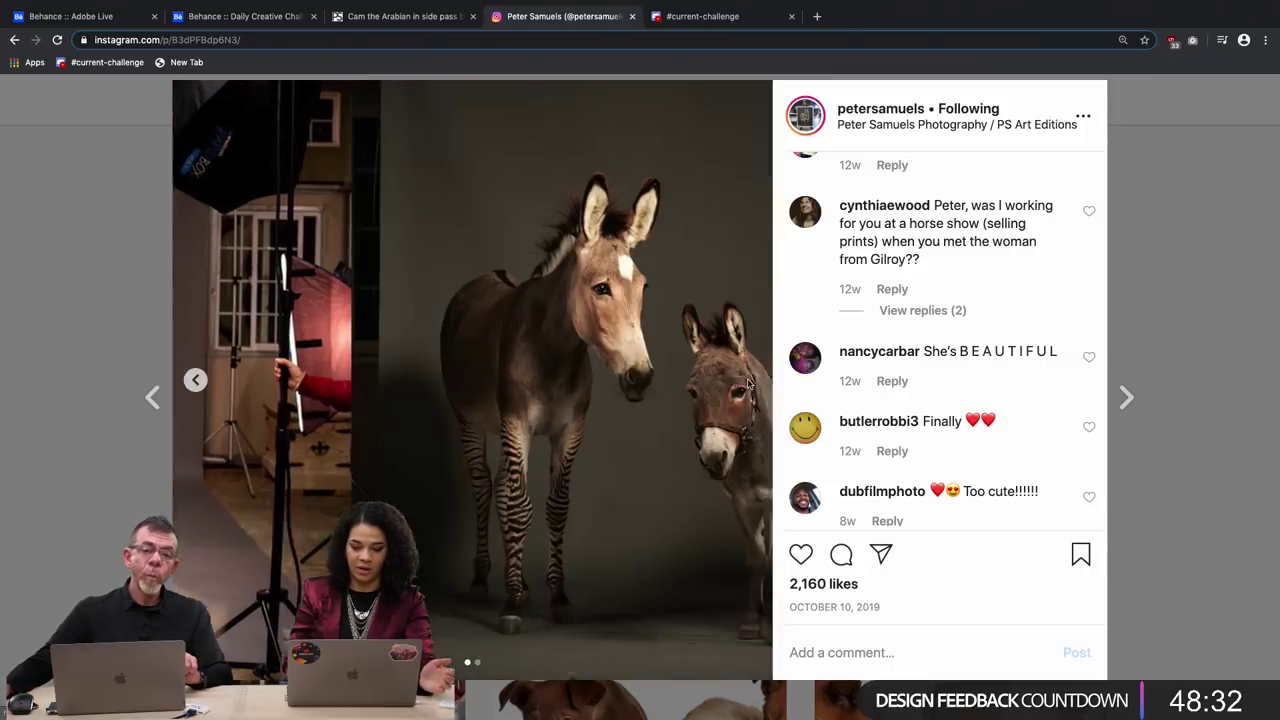
left_click(195, 379)
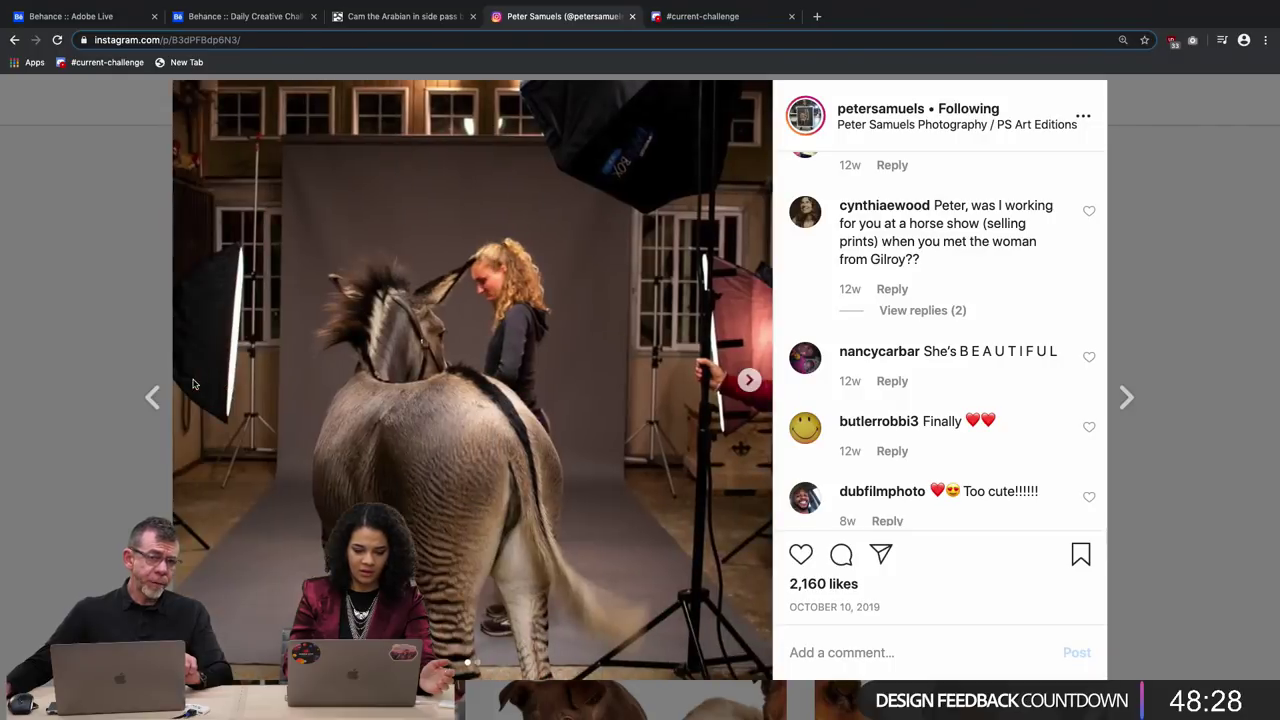
left_click(748, 381)
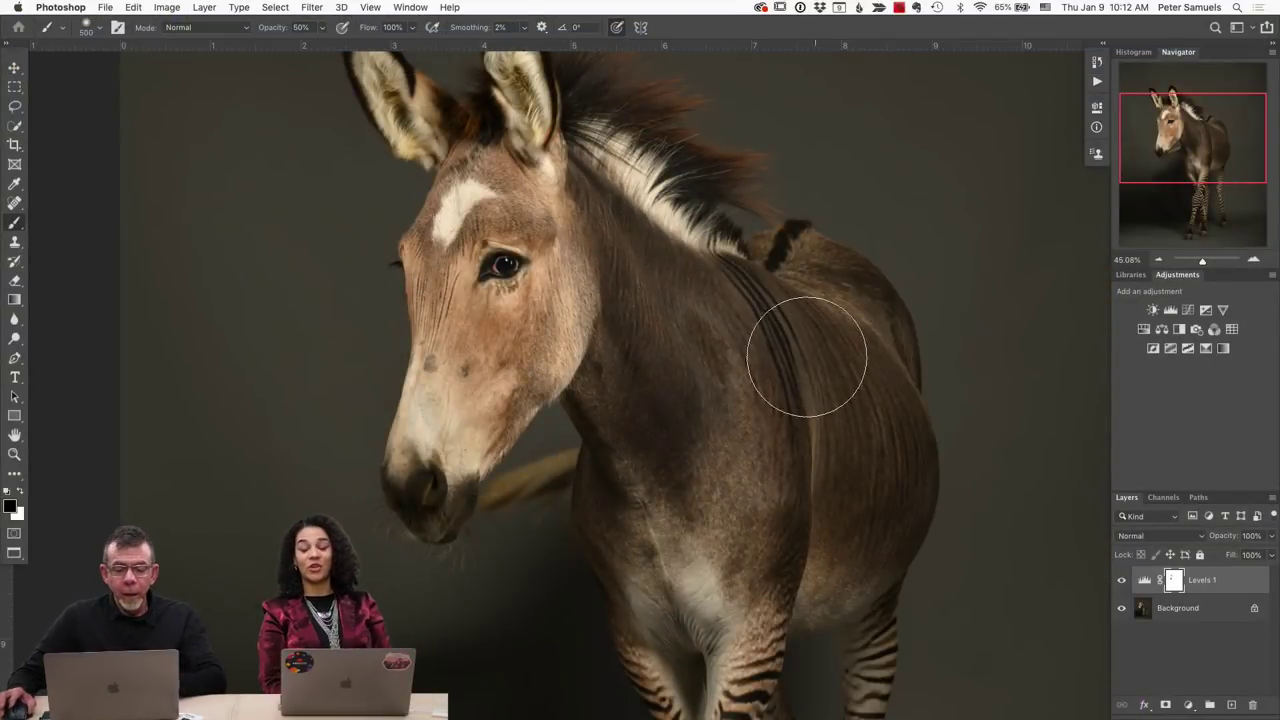
Paint black at 100% opacity, size 250, on the Levels 1 mask down the zonkey's nose.
key("backslash")
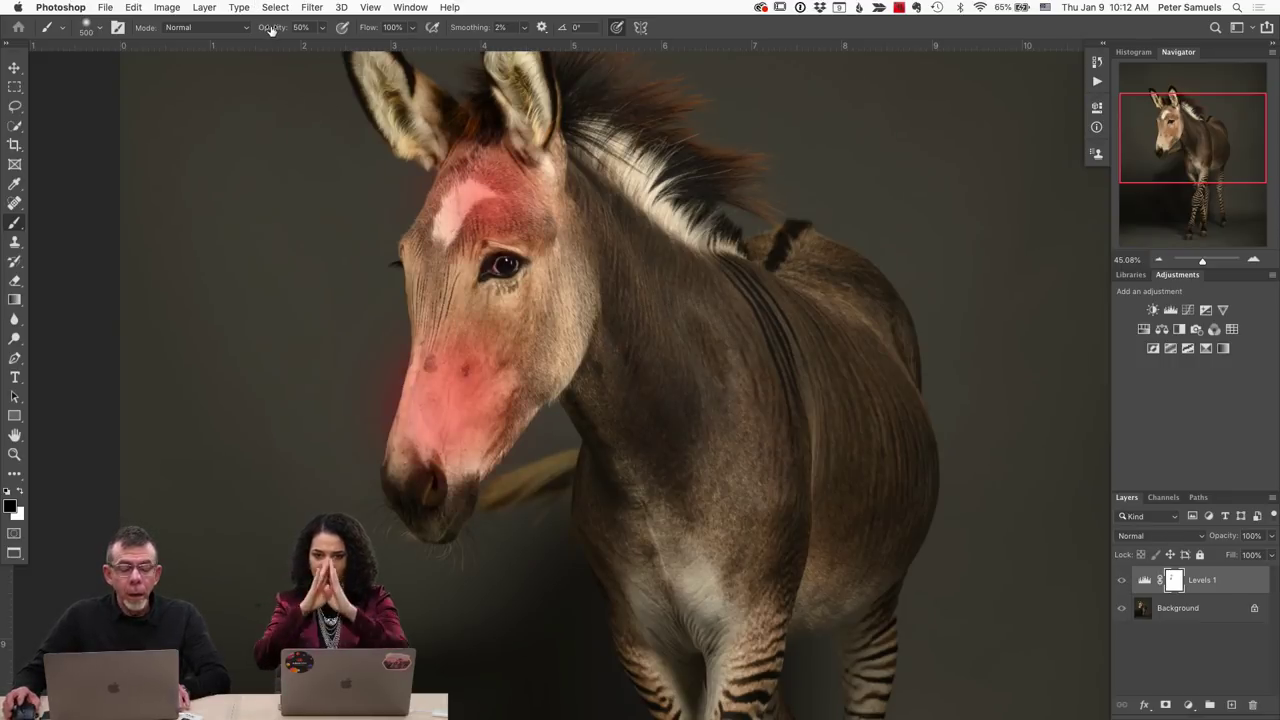
left_click_drag(293, 28, 340, 22)
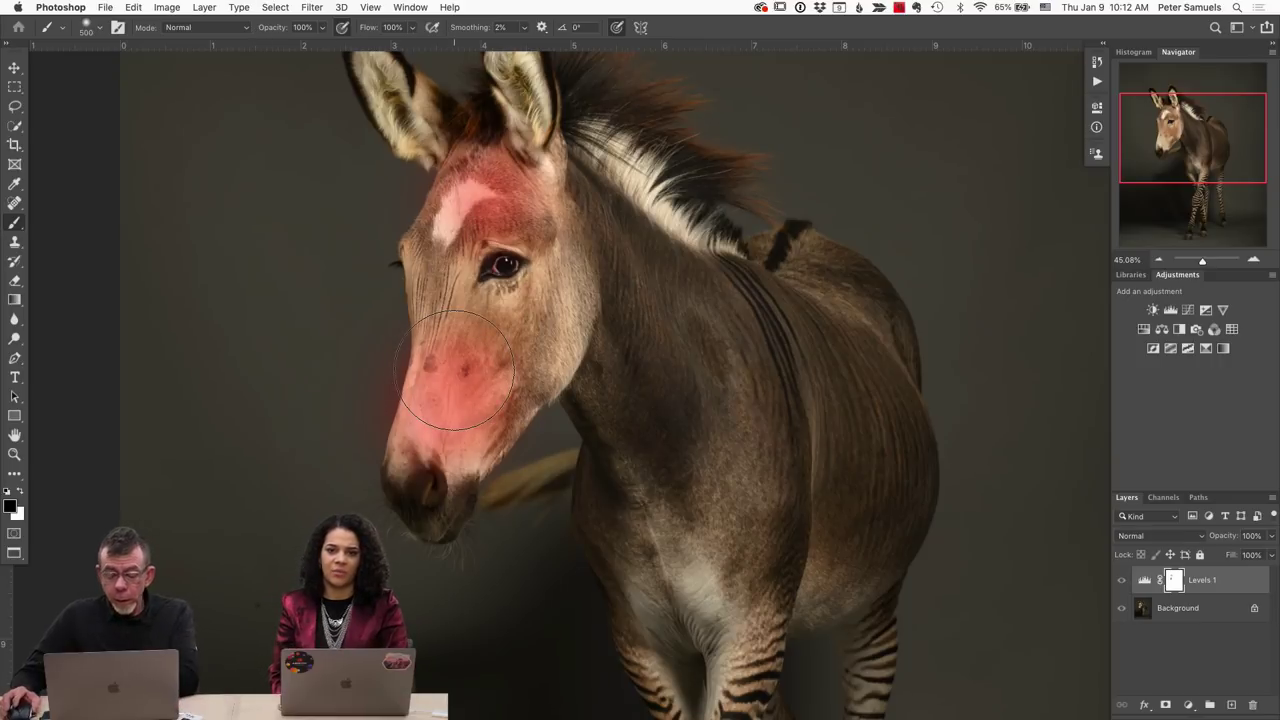
key("bracketleft")
key("bracketleft")
key("bracketleft")
mouse_move(448, 292)
left_mouse_down()
mouse_move(442, 422)
mouse_move(425, 450)
mouse_move(414, 400)
left_mouse_up()
key("backslash")
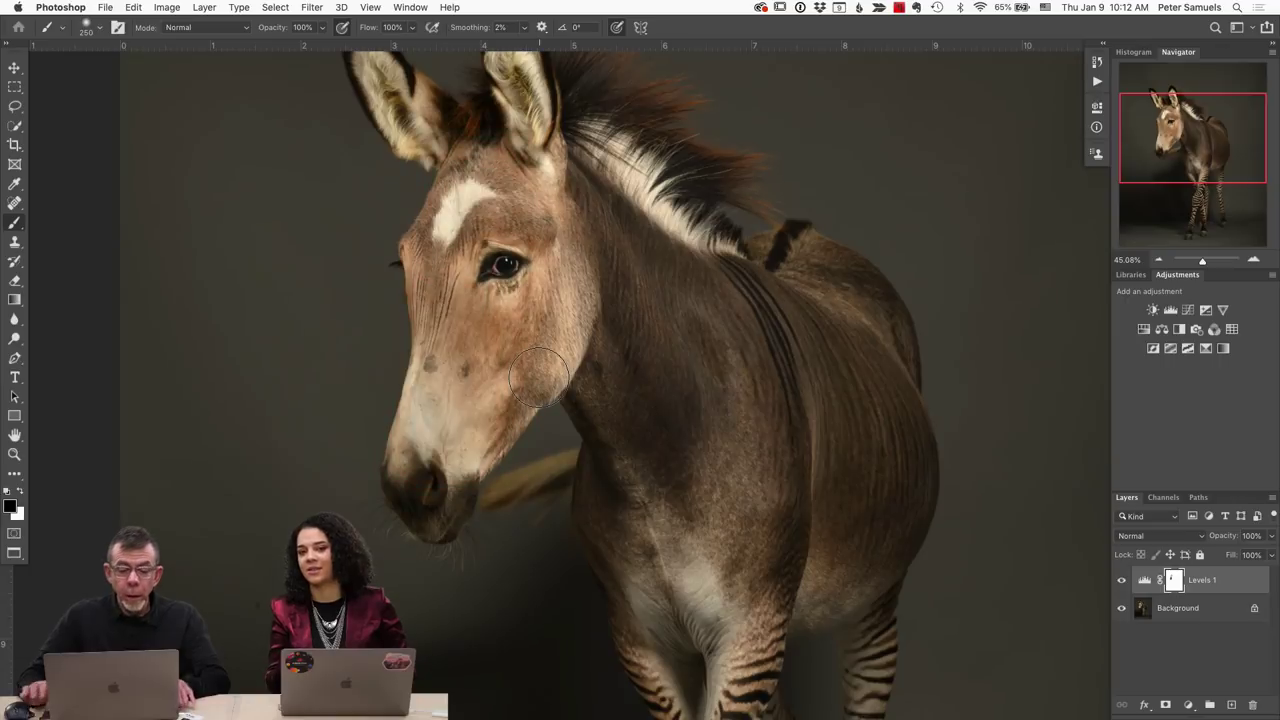
Zoom and pan the view to show the zonkey's body and ears.
scroll(630, 305, "up", 1)
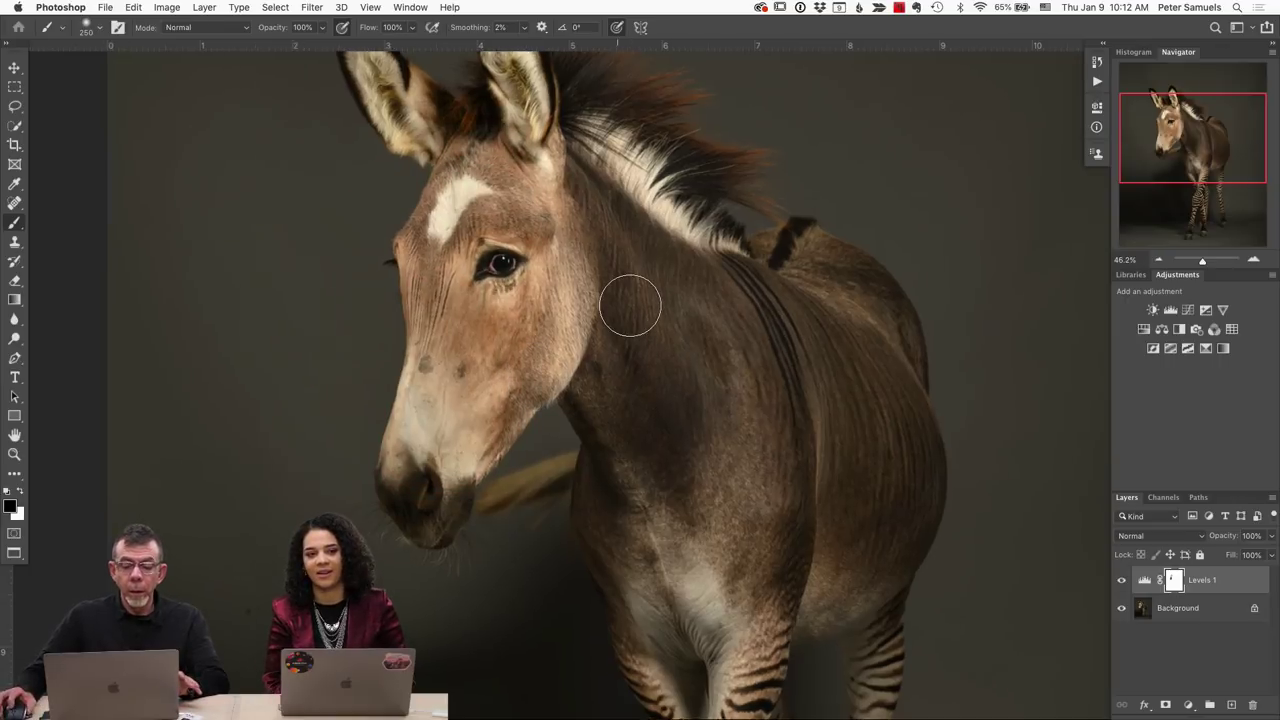
scroll(630, 305, "up", 3)
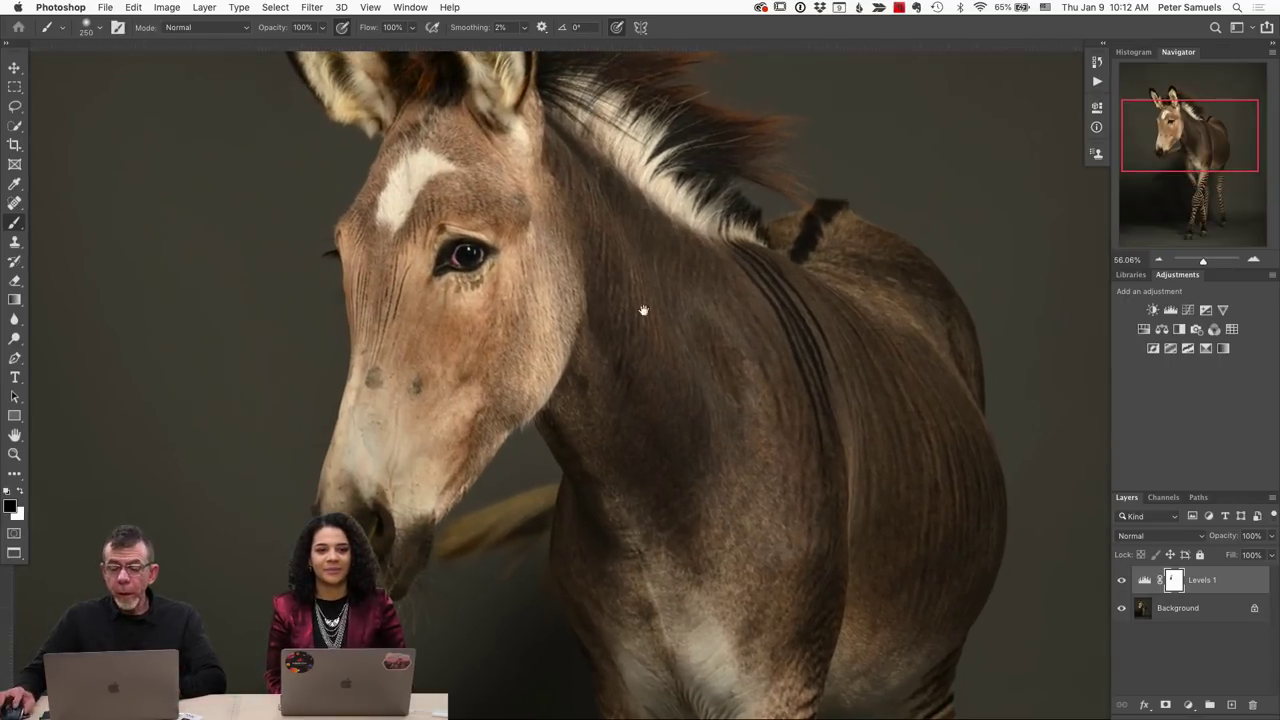
left_click_drag(643, 311, 471, 311)
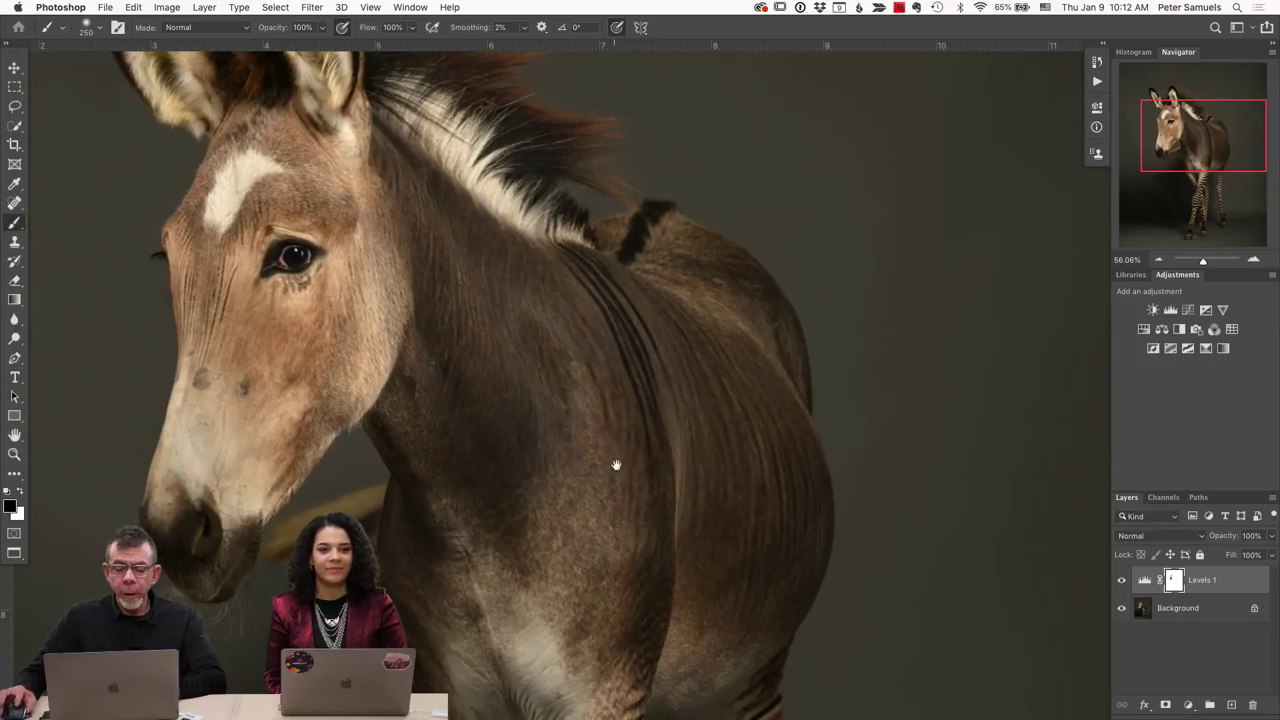
left_click_drag(616, 465, 694, 574)
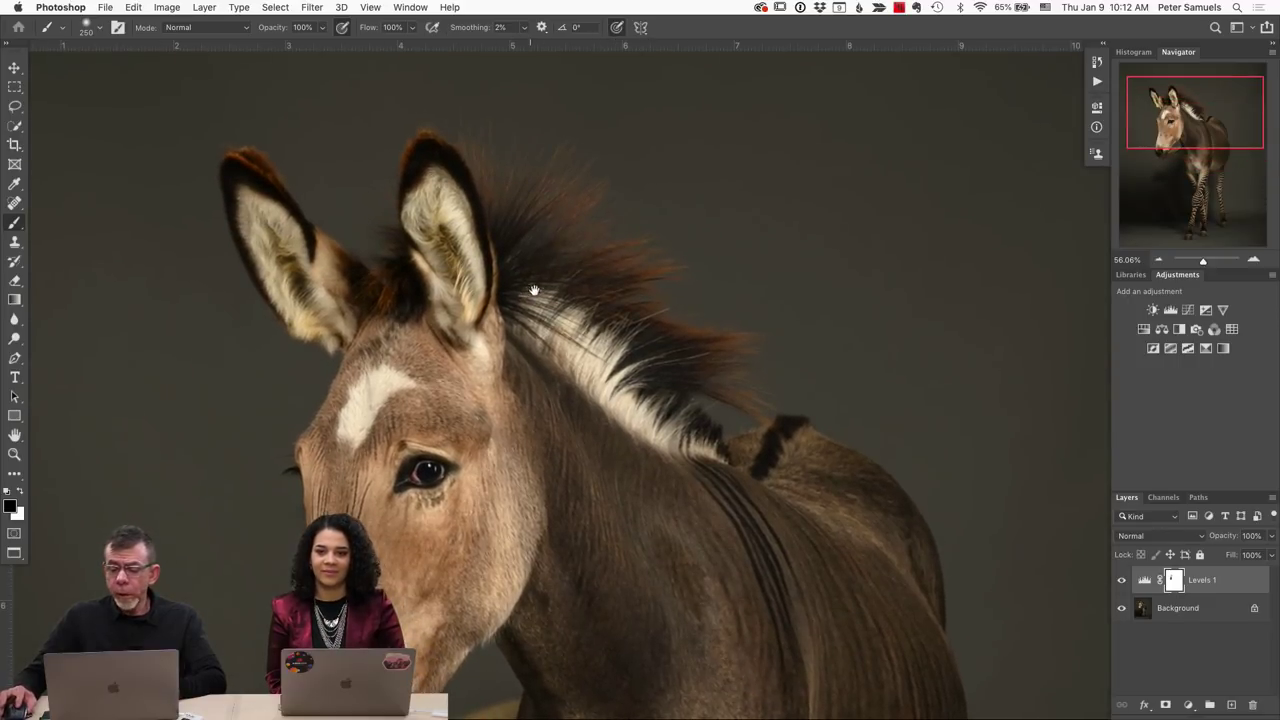
left_click_drag(534, 290, 614, 292)
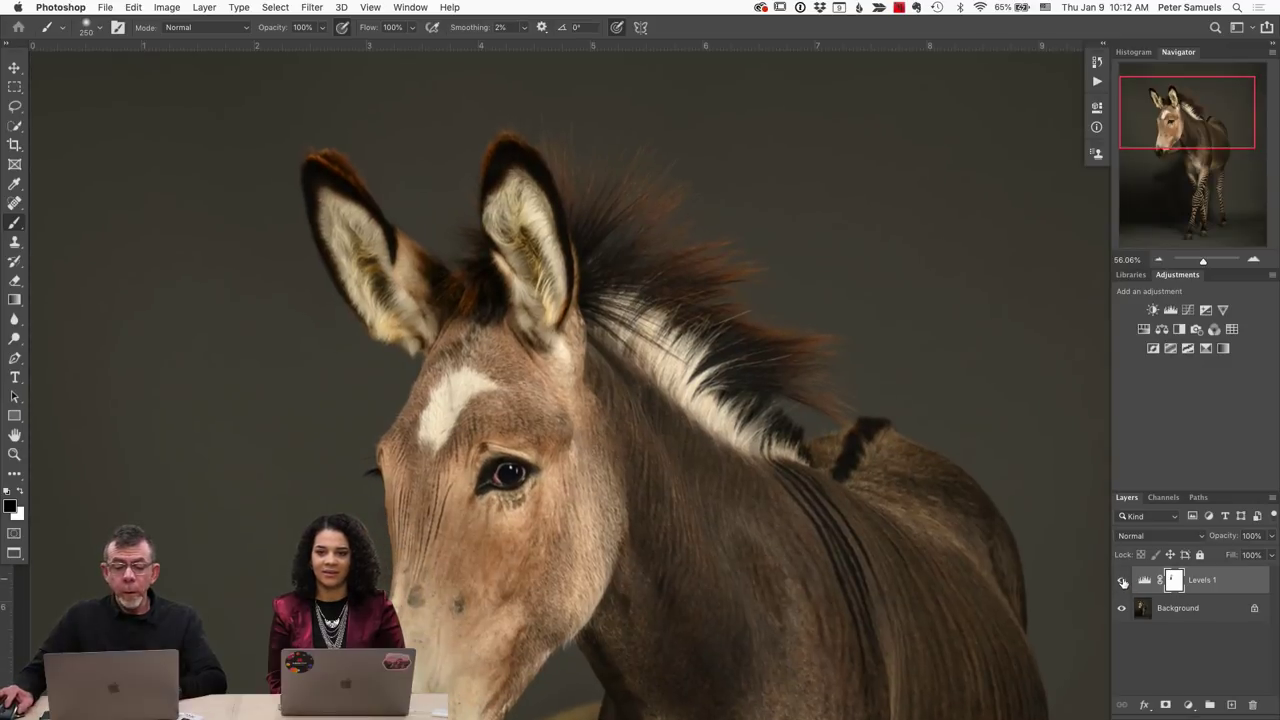
Toggle Levels 1 off and on to compare, leaving it visible.
left_click(1122, 581)
left_click(1122, 581)
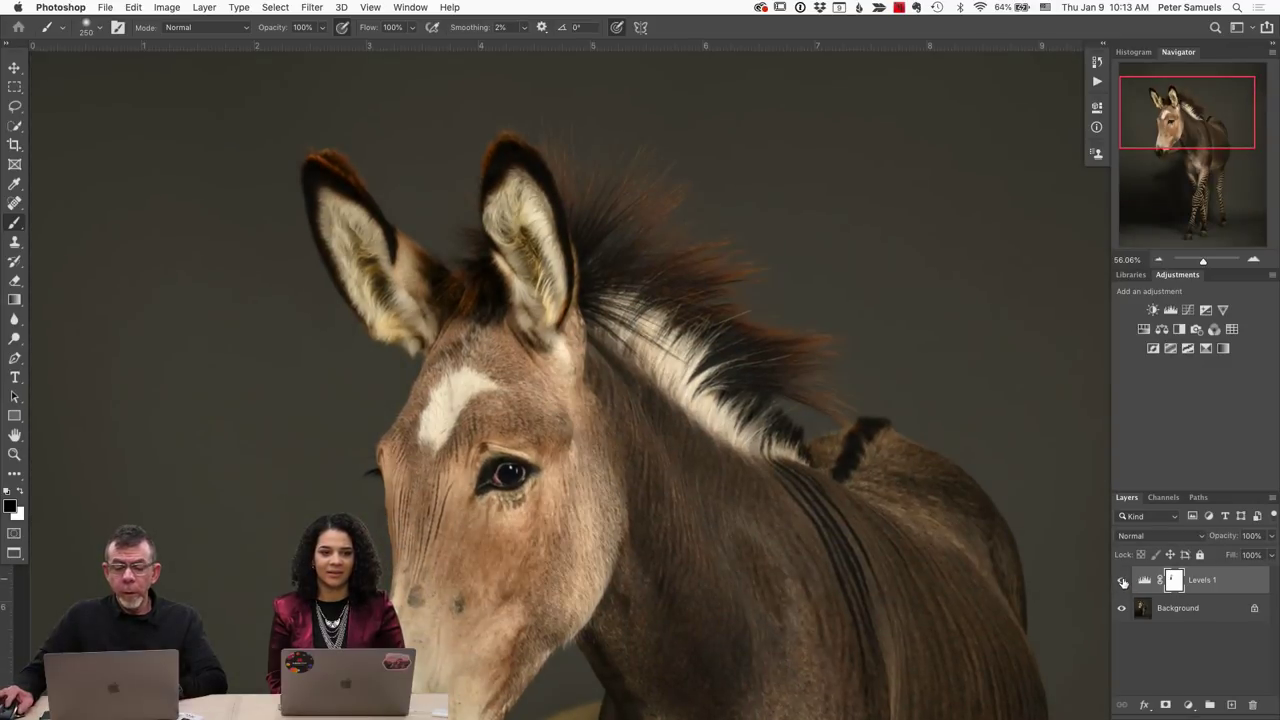
left_click(1122, 581)
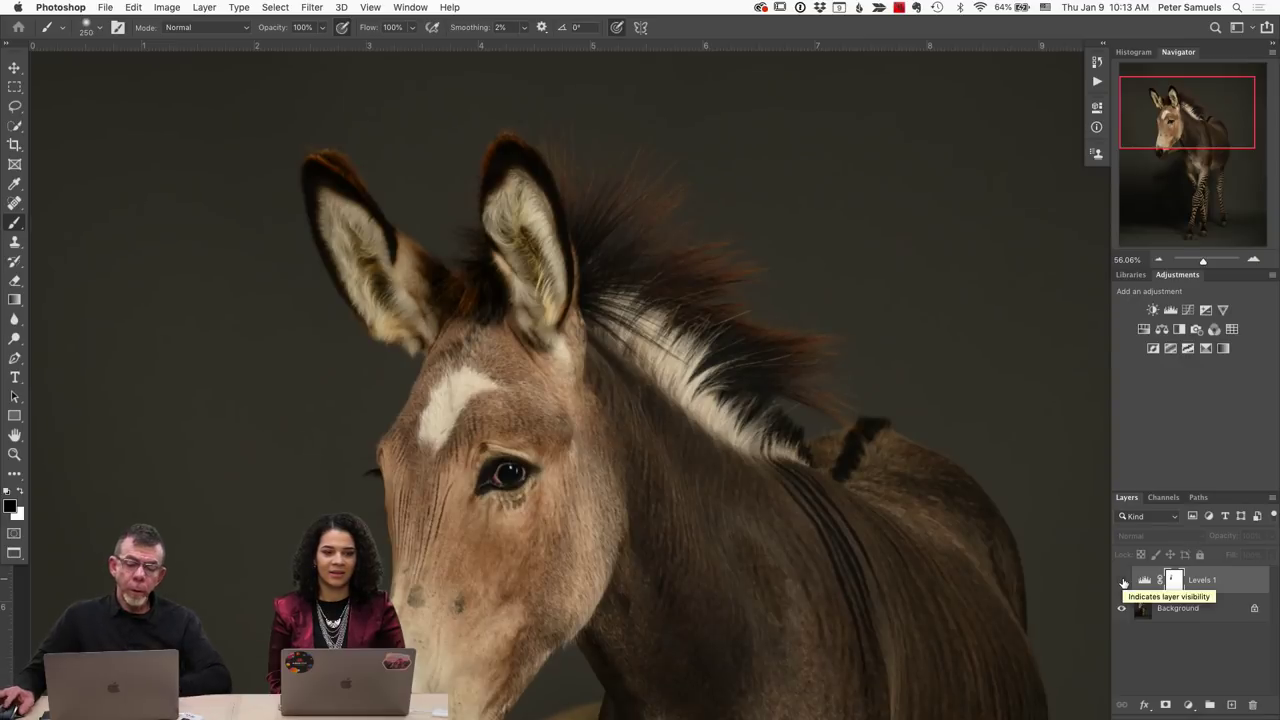
left_click(1122, 581)
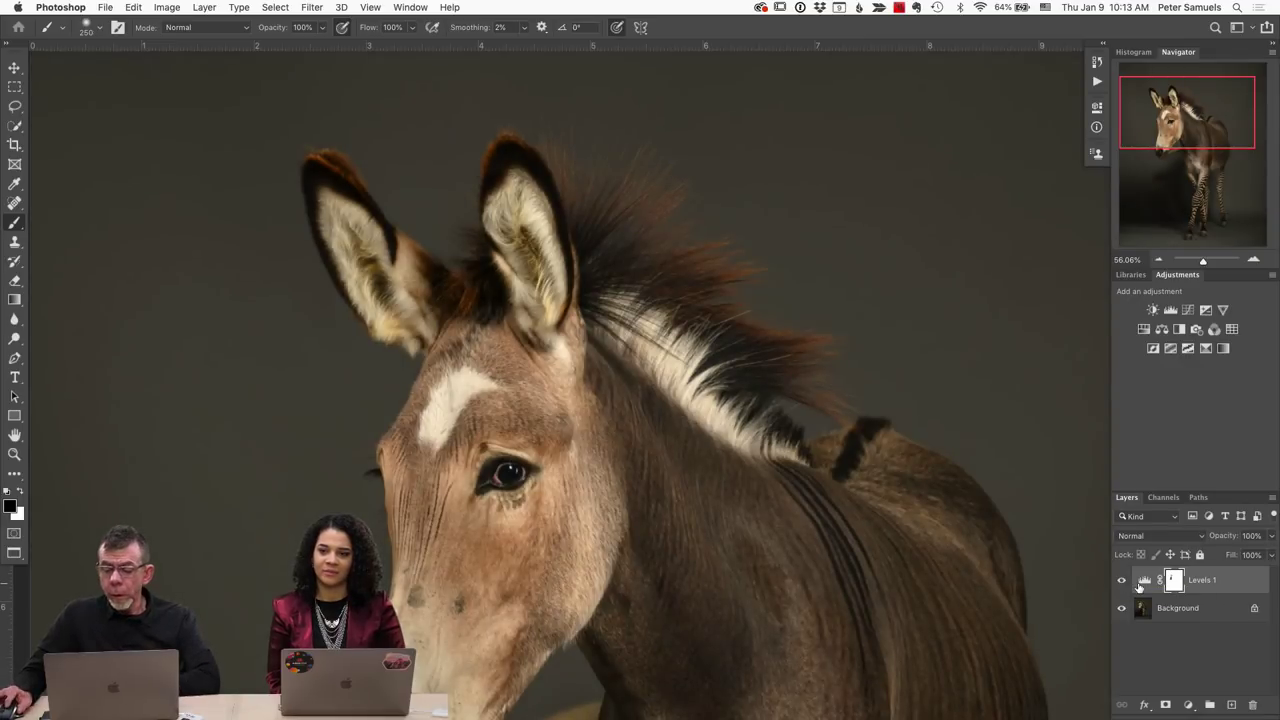
Set the Levels 1 midtones to 0.91 and reframe to show the whole zonkey.
double_click(1144, 581)
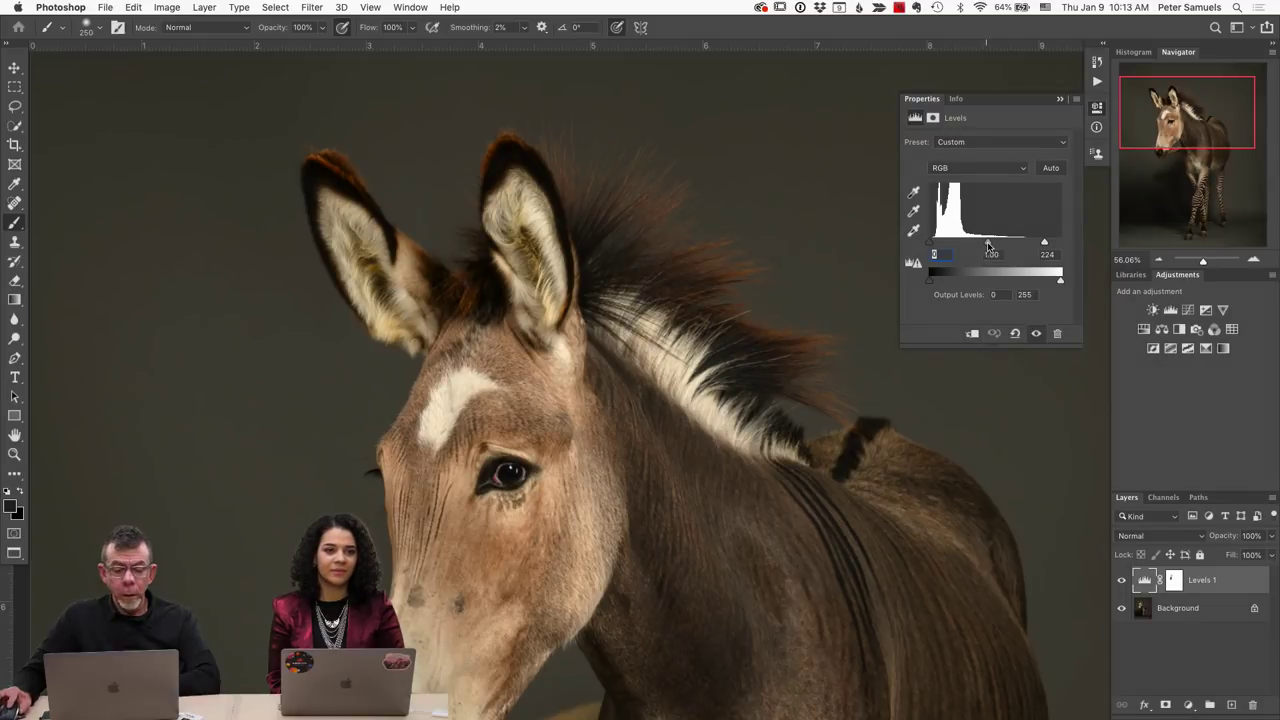
left_click_drag(988, 245, 991, 246)
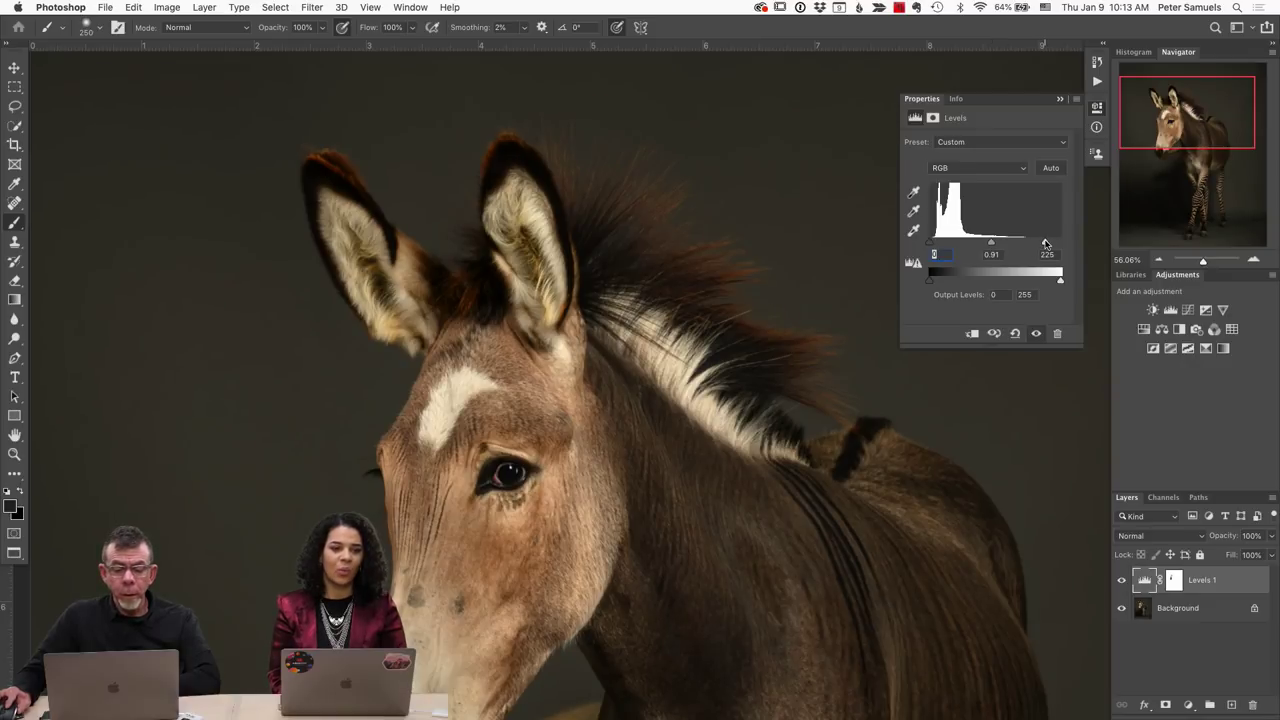
left_click(1061, 100)
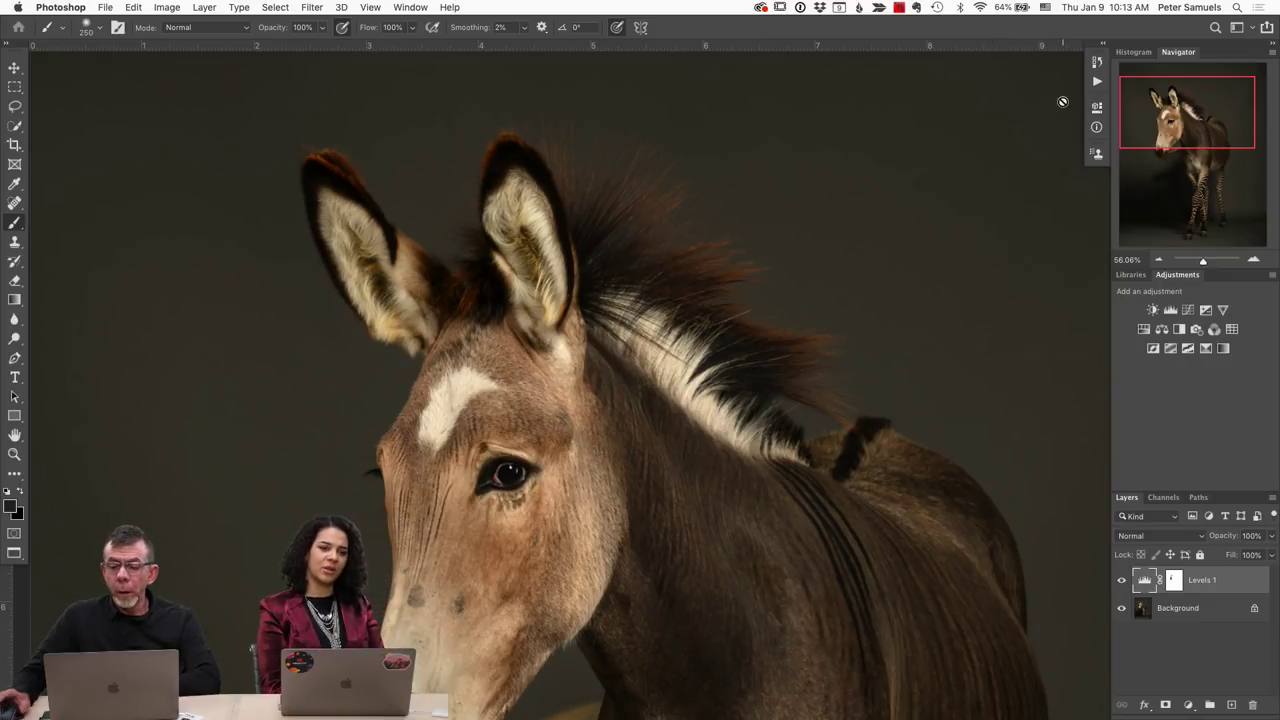
scroll(752, 406, "down", 4)
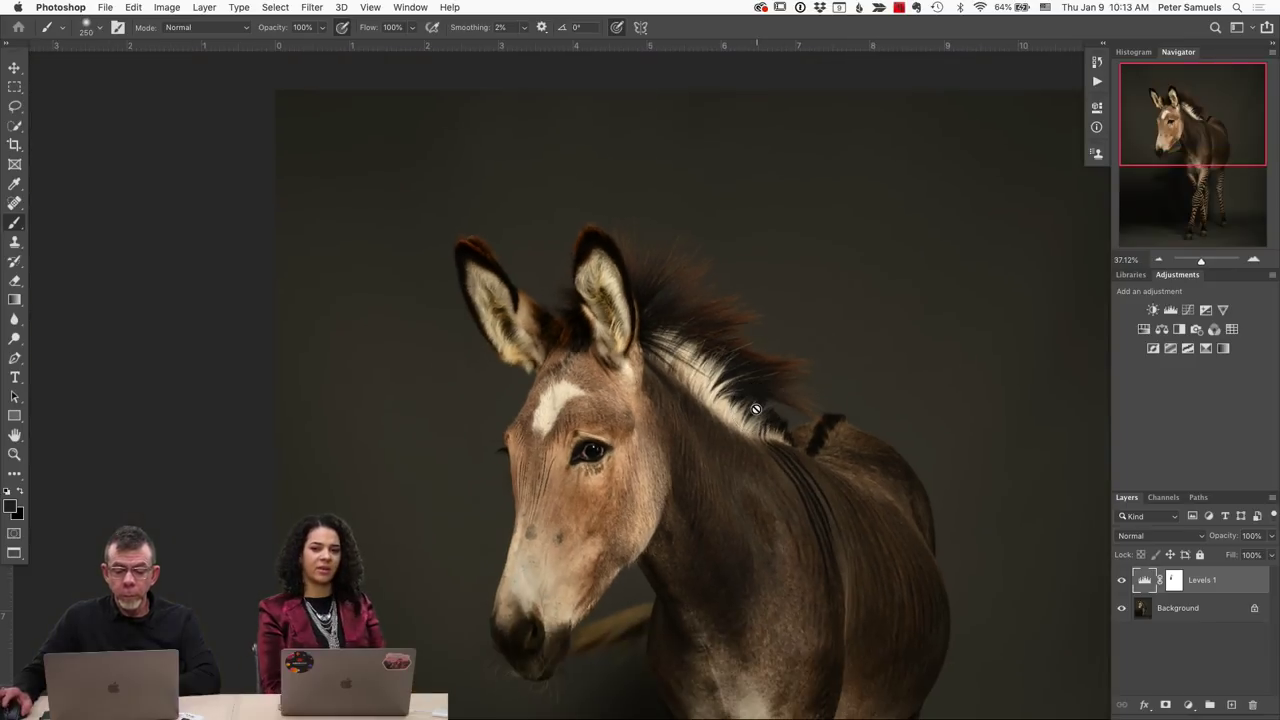
scroll(752, 403, "down", 3)
left_click_drag(752, 403, 634, 280)
key("ctrl+r")
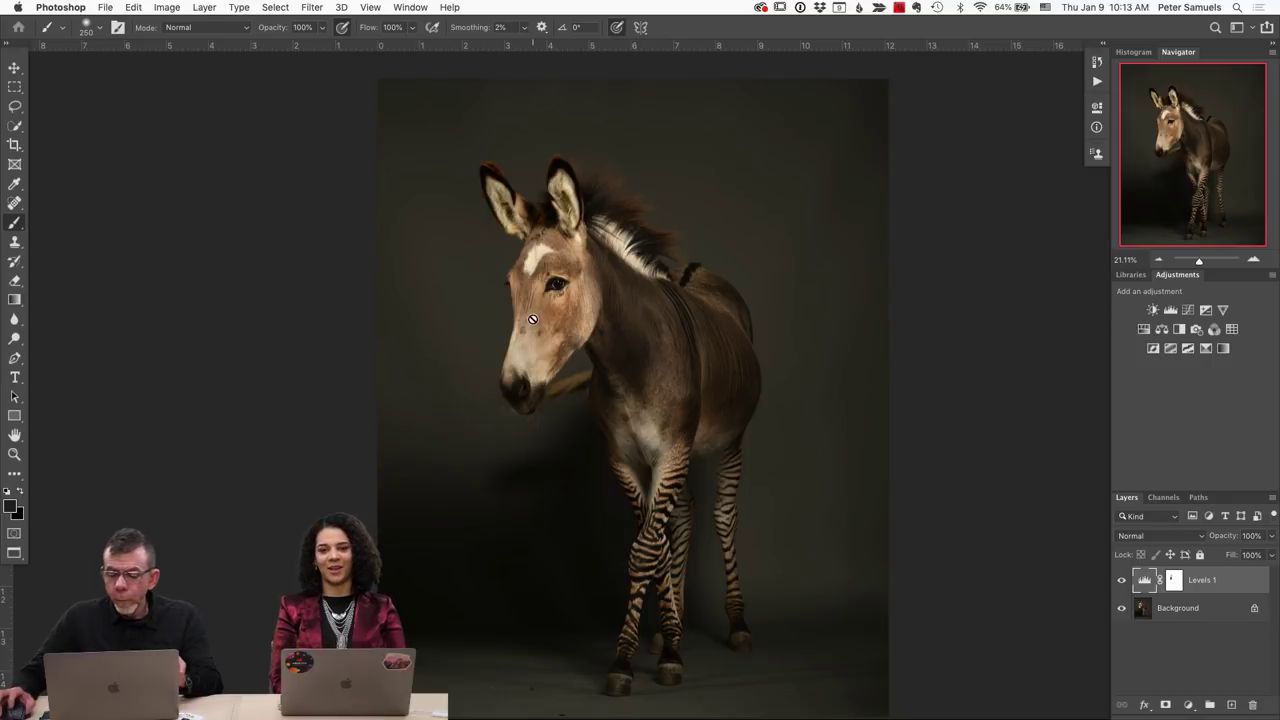
Add a Curves adjustment above Levels 1 with a midtone point raised to brighten.
scroll(532, 318, "up", 3)
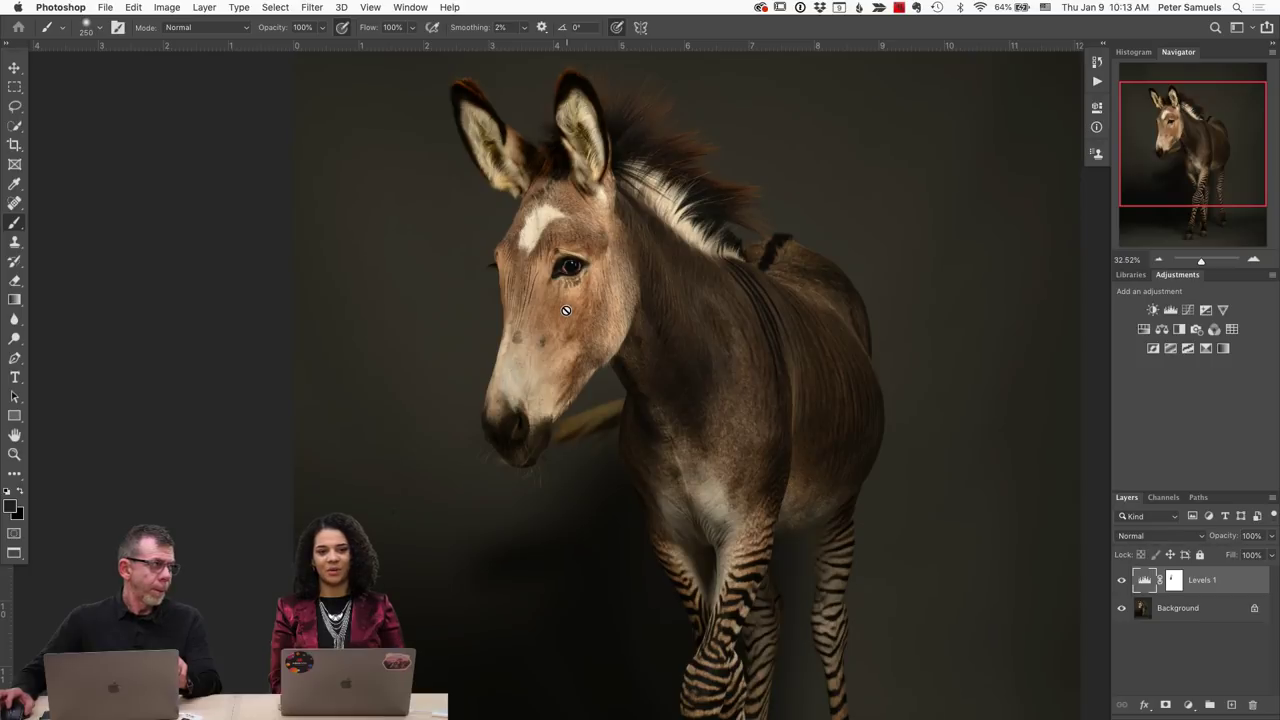
scroll(566, 311, "up", 3)
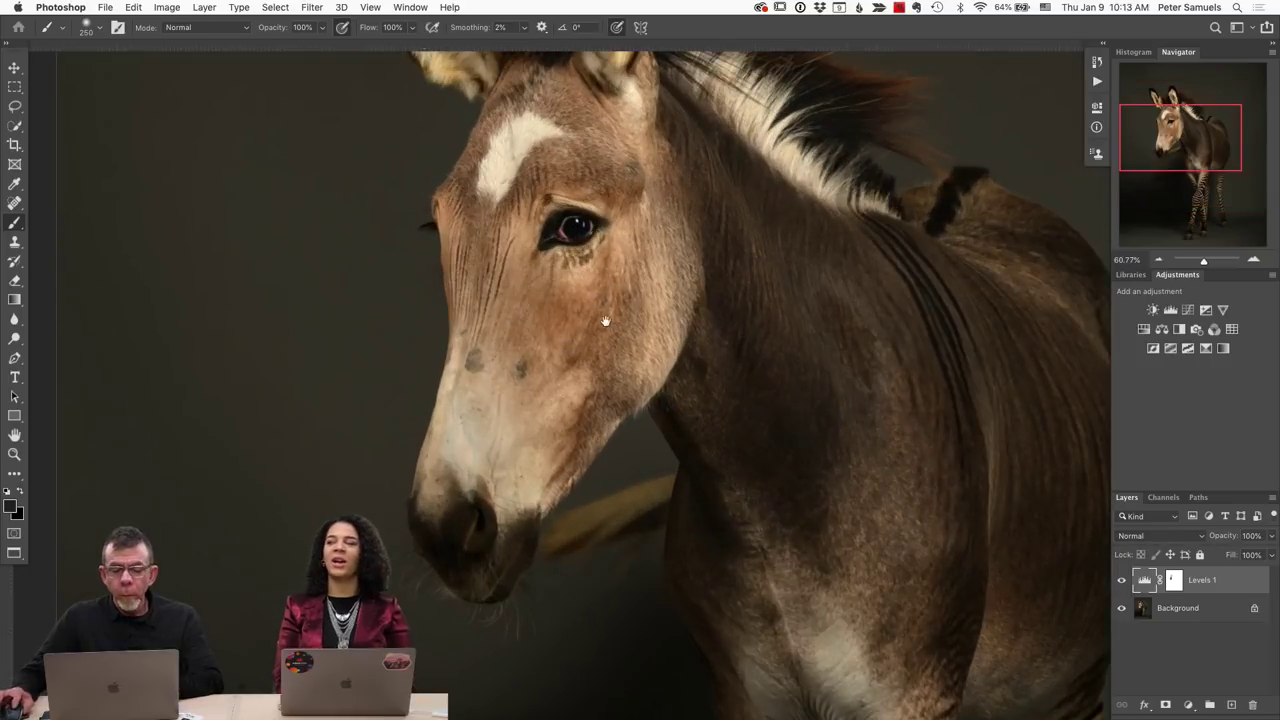
scroll(606, 328, "up", 2)
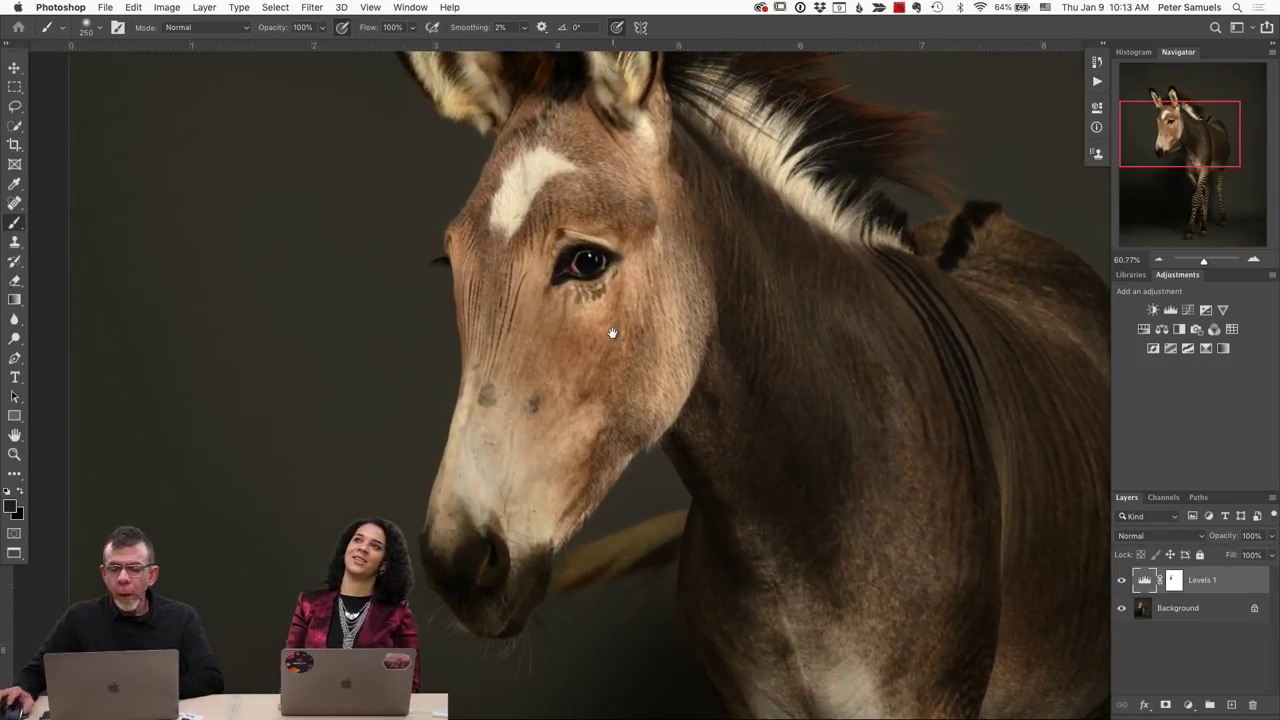
left_click(1189, 311)
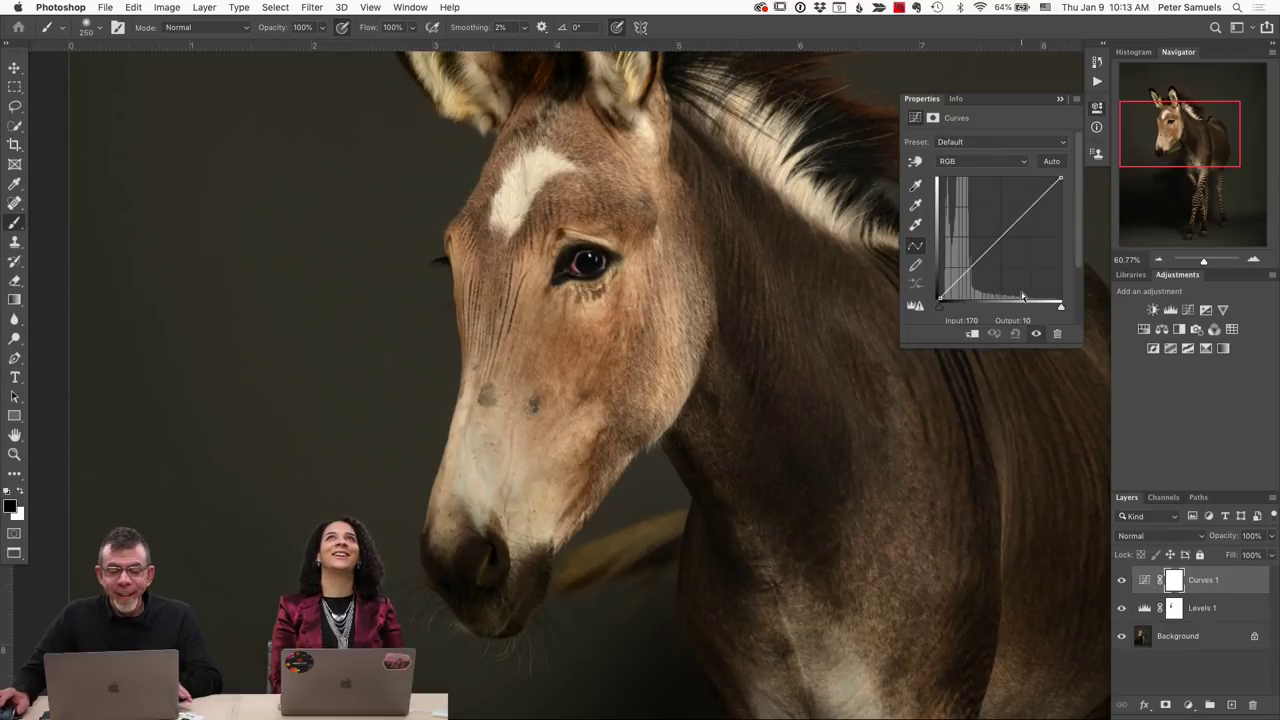
left_click(1000, 231)
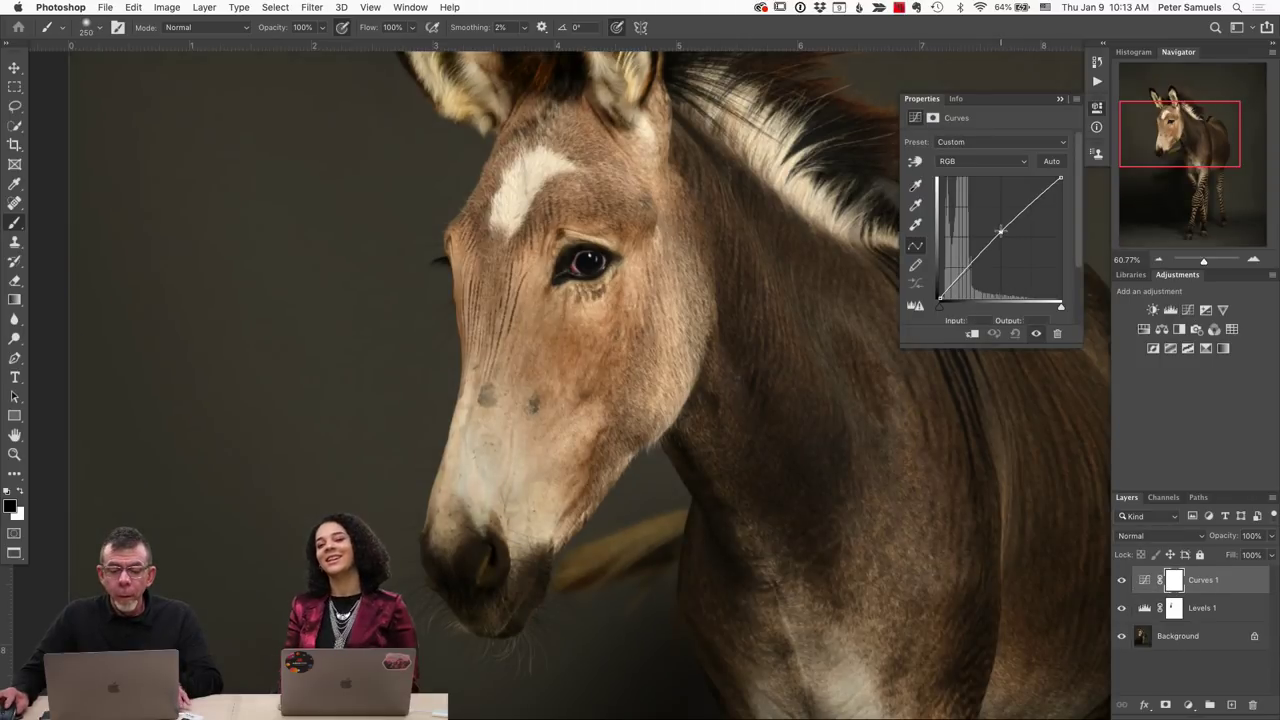
left_click_drag(1000, 231, 996, 230)
Invert the Curves 1 mask to black and set a white brush of size 60.
key("super+i")
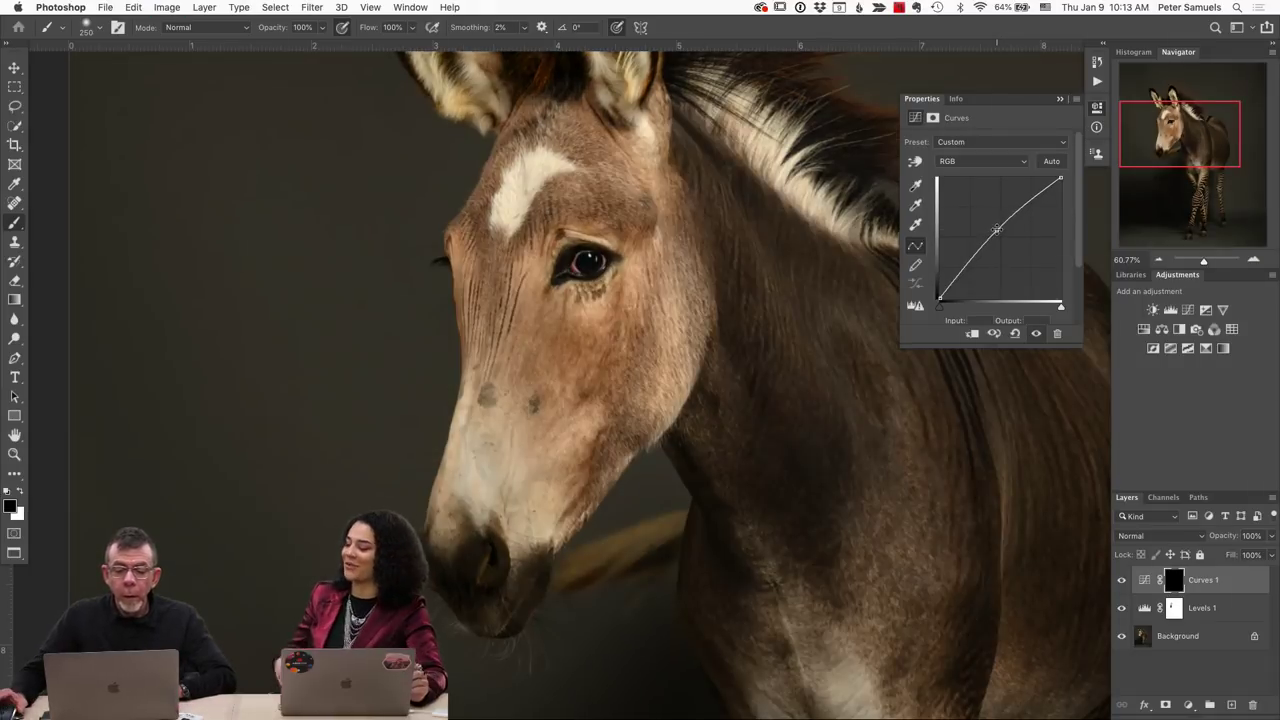
key("bracketleft")
key("bracketleft")
key("bracketleft")
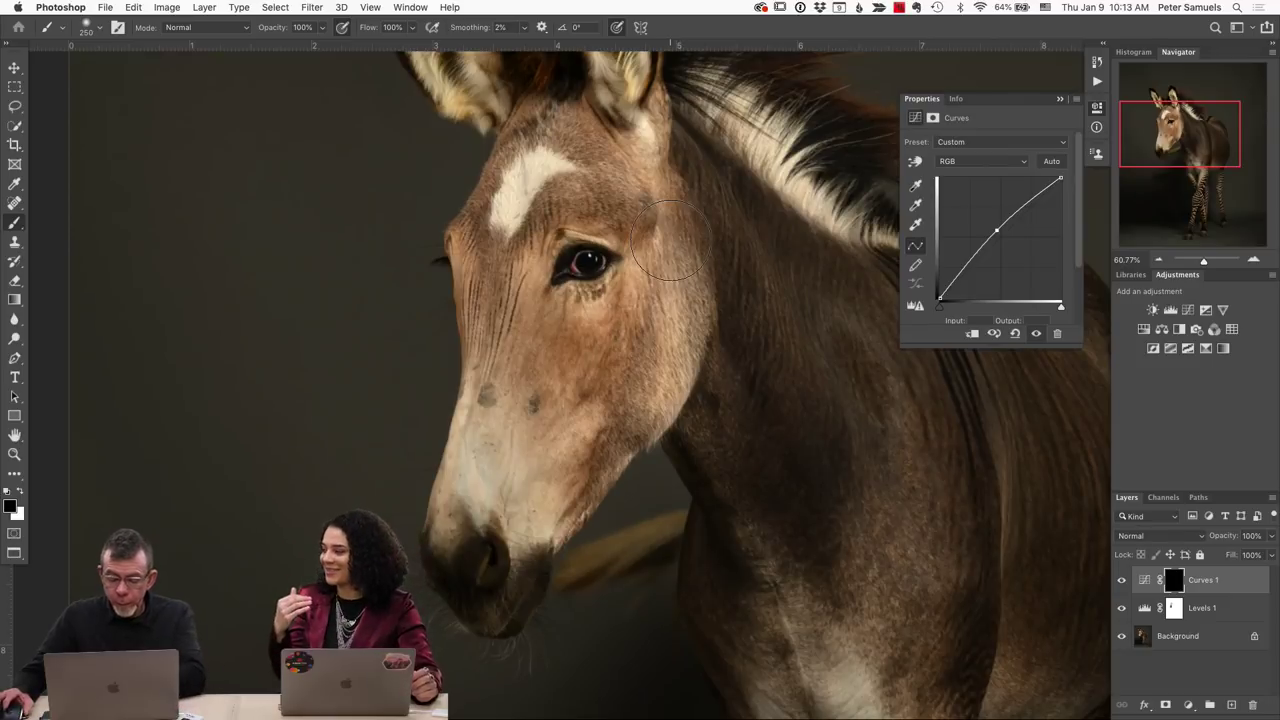
key("bracketleft")
key("bracketleft")
key("bracketleft")
key("bracketleft")
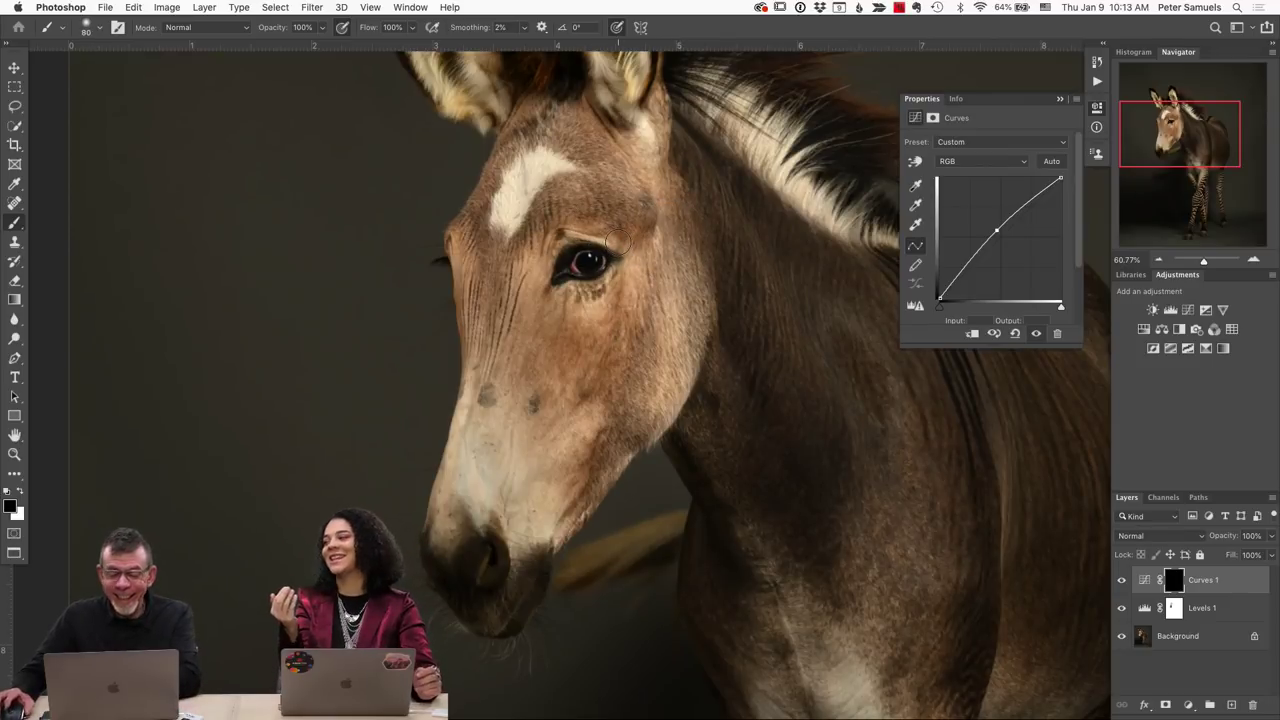
key("x")
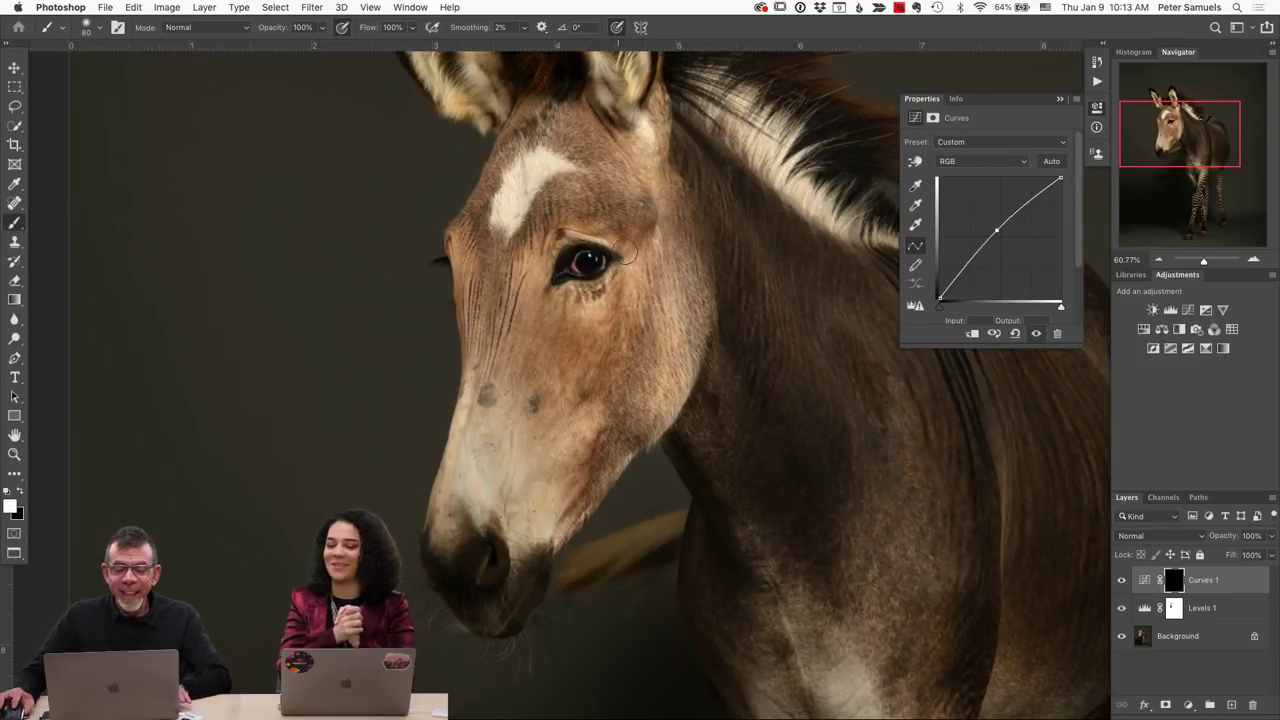
key("bracketleft")
key("bracketleft")
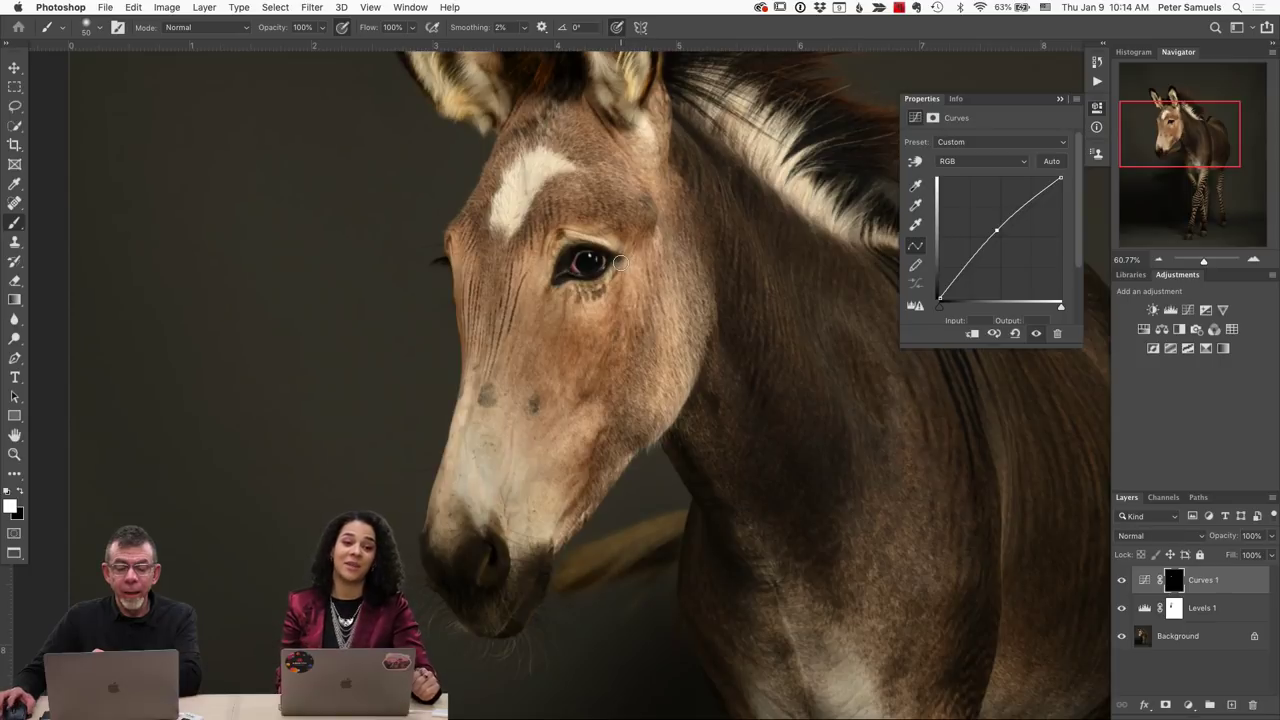
Shrink the white brush to 35 while zoomed on the eye, then zoom back out.
scroll(620, 262, "up", 4)
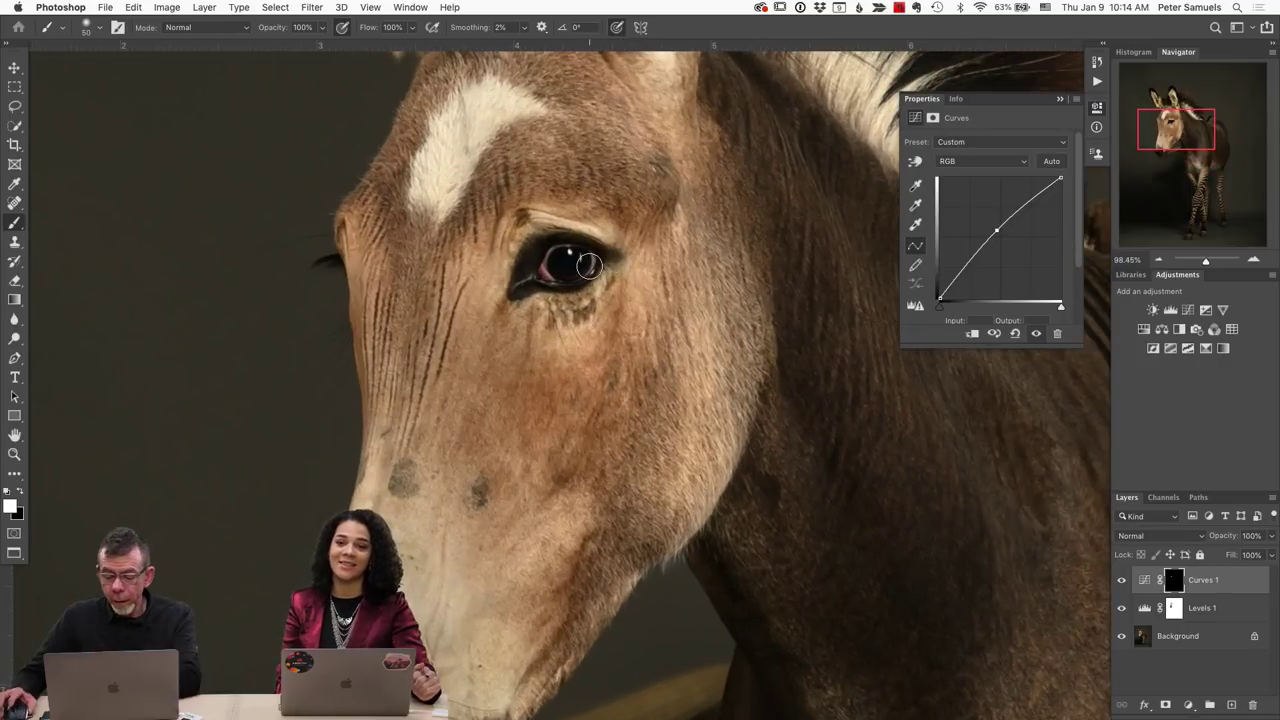
key("bracketleft")
key("bracketleft")
key("bracketleft")
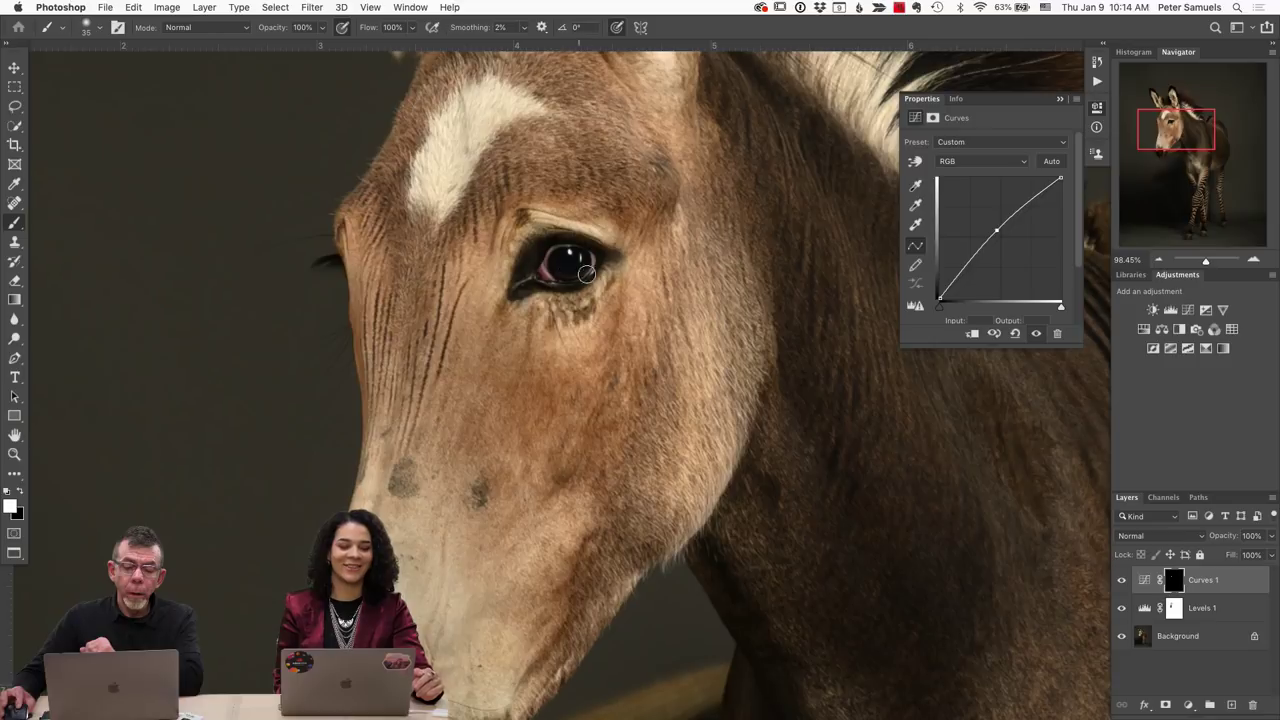
scroll(709, 323, "down", 2)
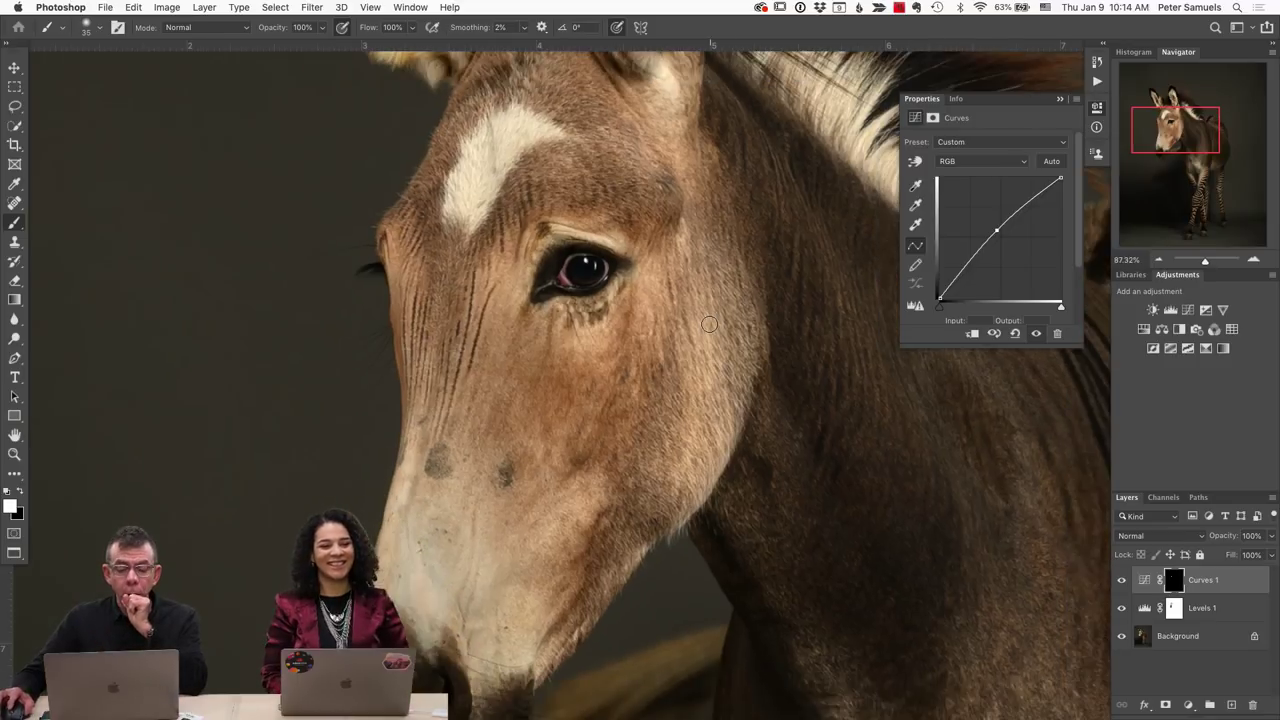
scroll(709, 323, "down", 5)
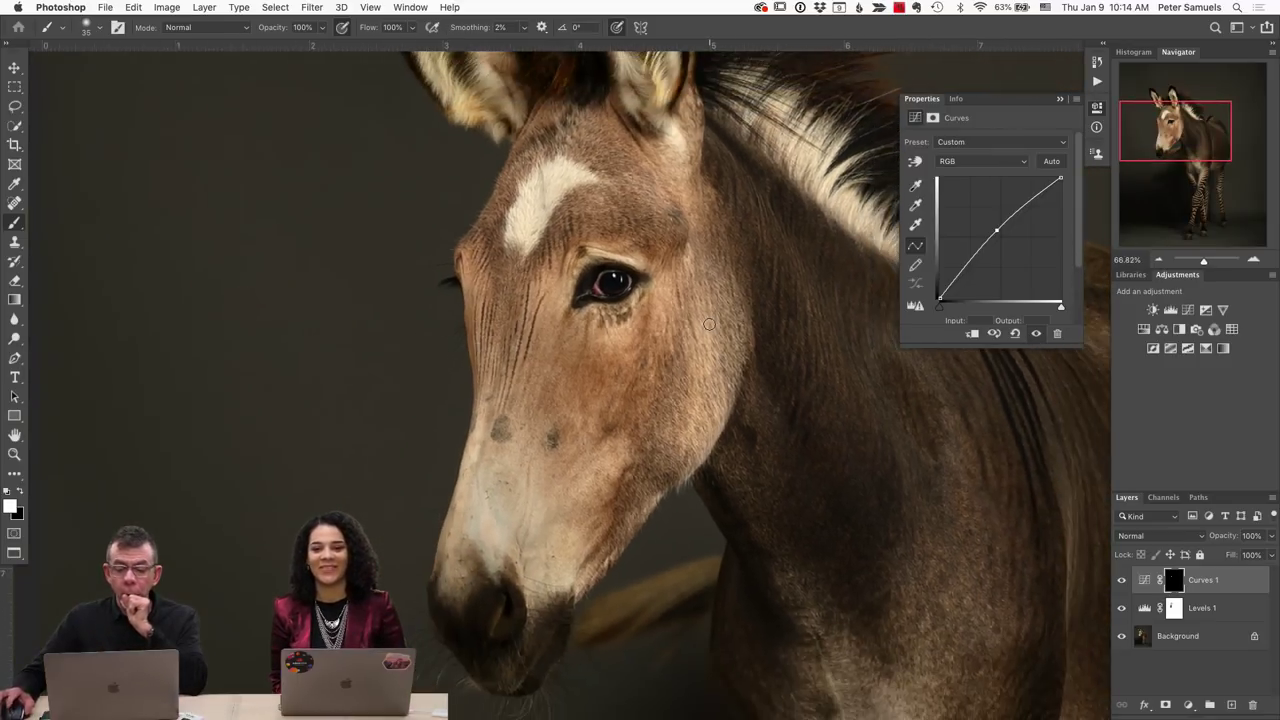
scroll(709, 323, "down", 4)
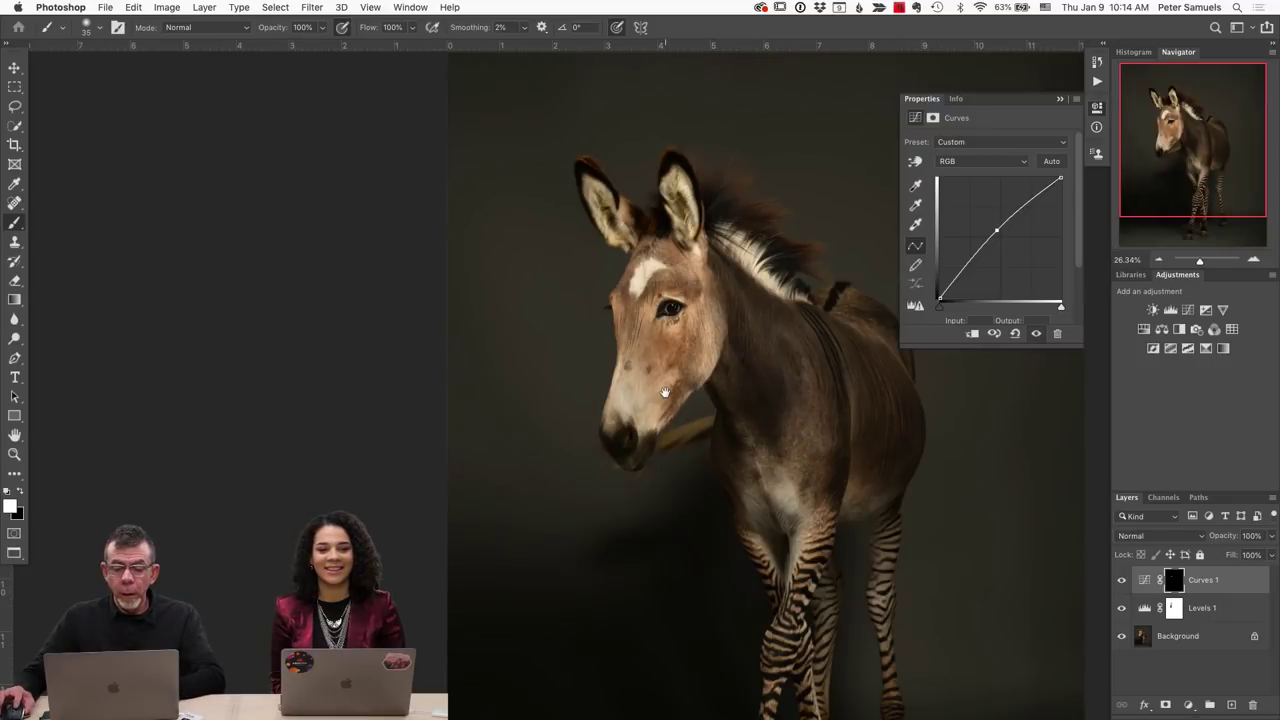
left_click_drag(665, 392, 447, 281)
scroll(504, 324, "down", 1)
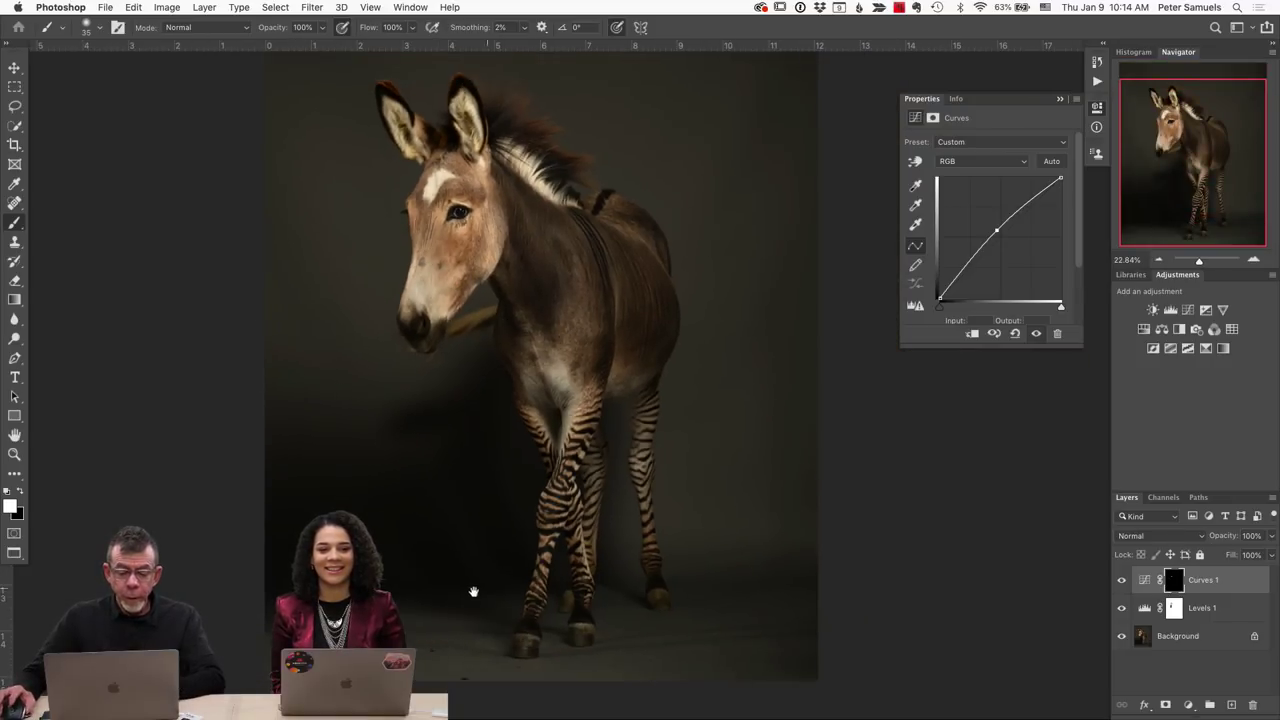
scroll(505, 560, "up", 5)
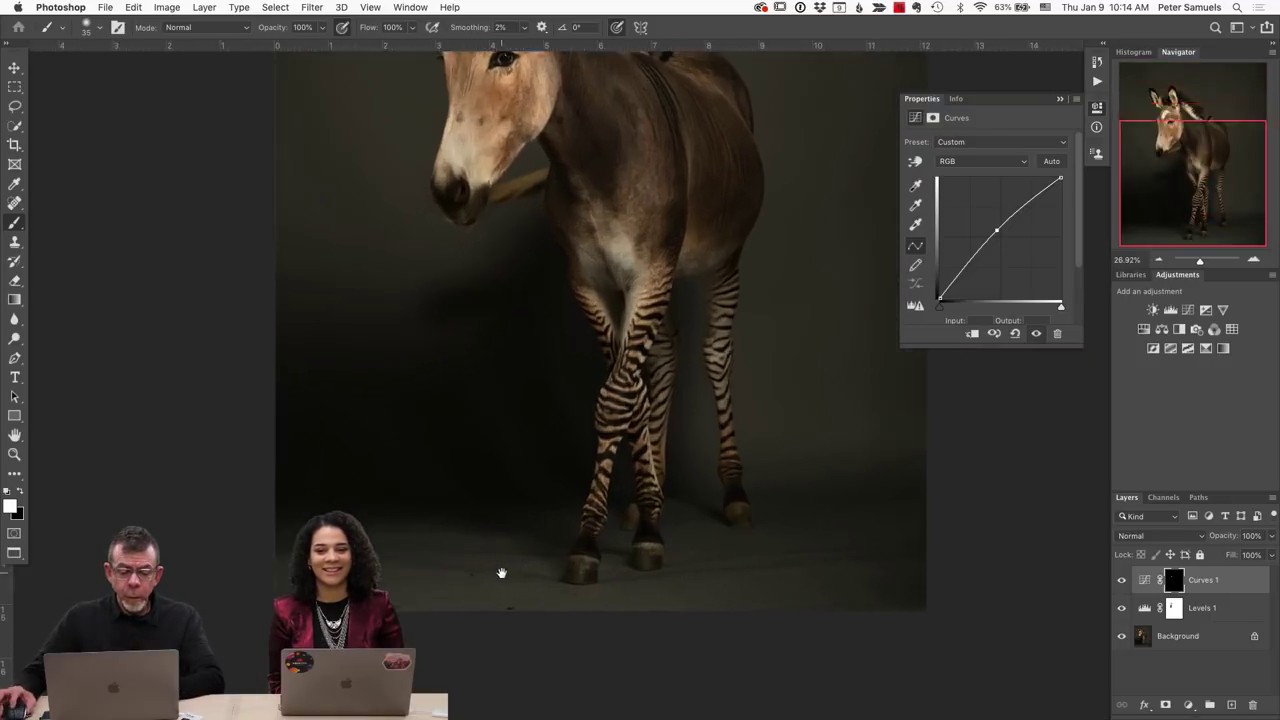
scroll(501, 573, "up", 3)
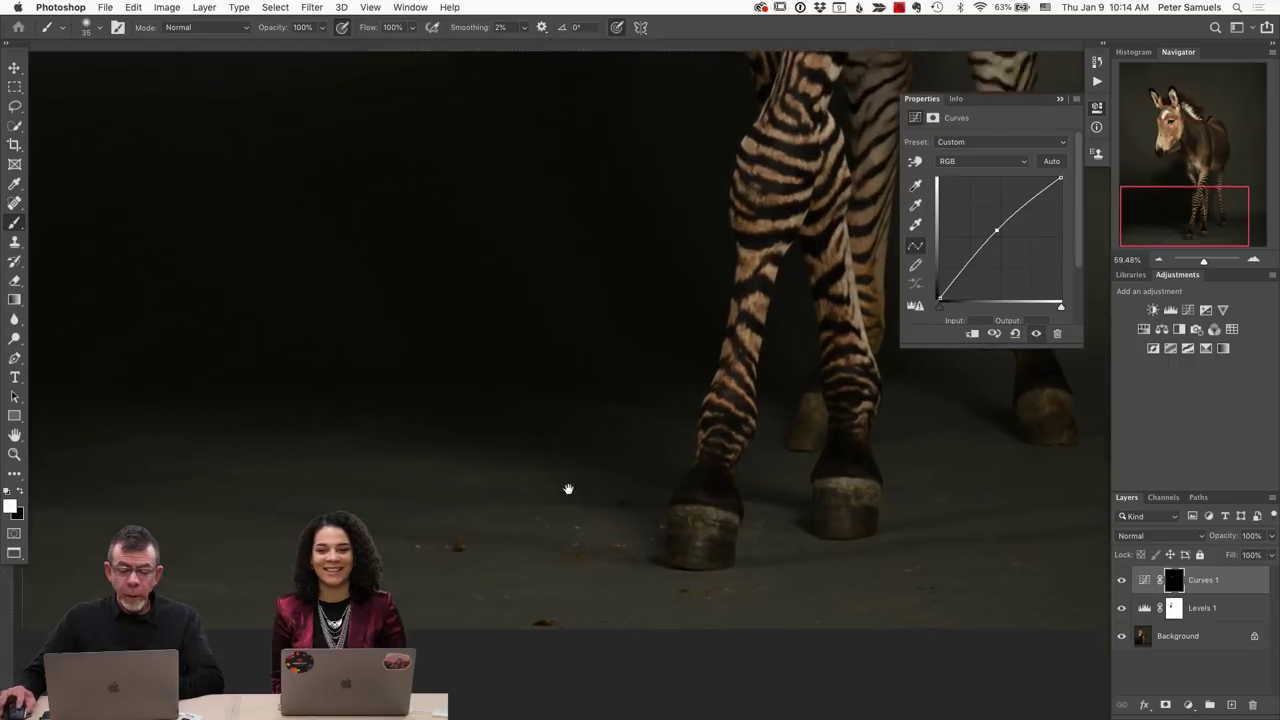
left_click_drag(650, 500, 230, 500)
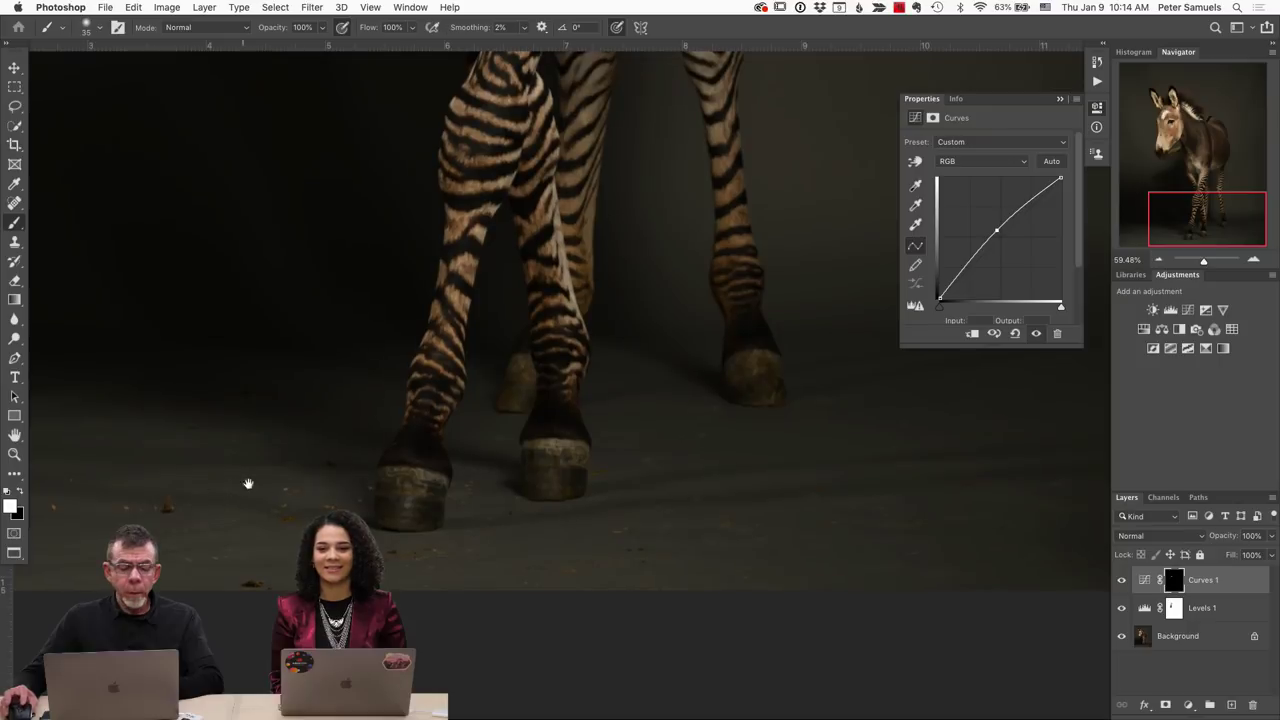
scroll(394, 491, "down", 5)
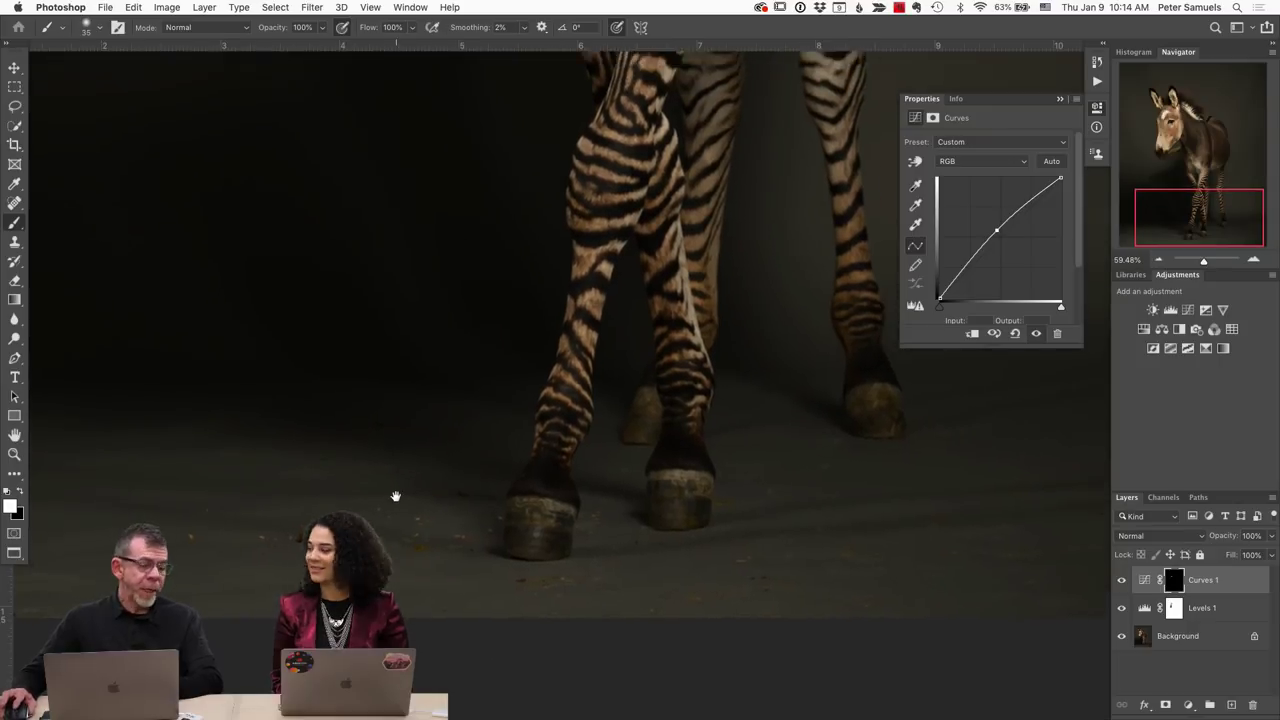
scroll(471, 477, "down", 3)
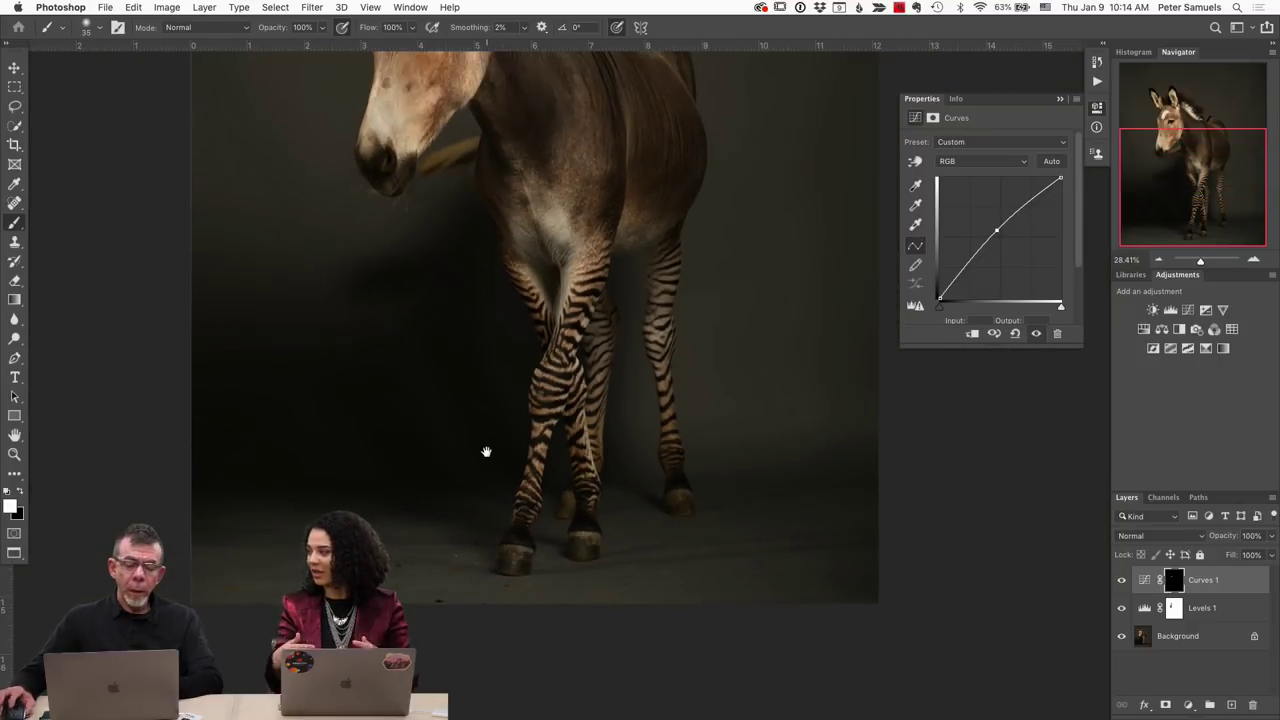
scroll(519, 409, "down", 4)
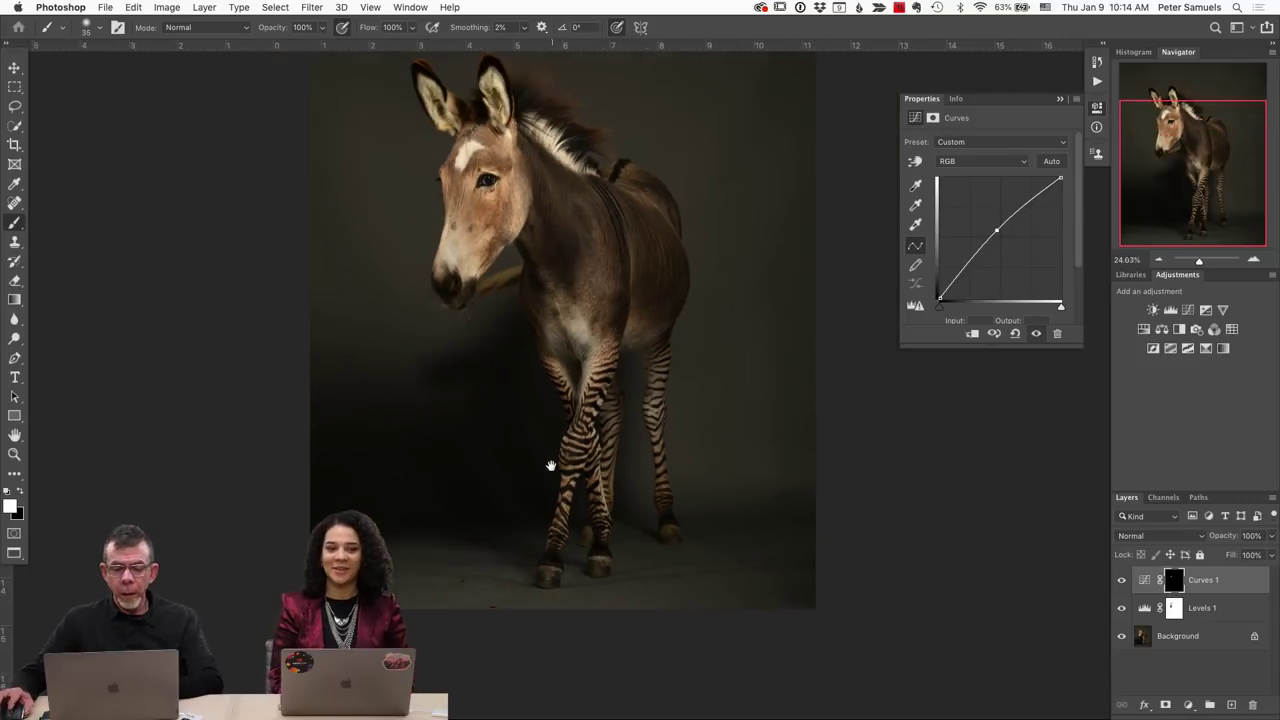
left_click_drag(565, 416, 626, 503)
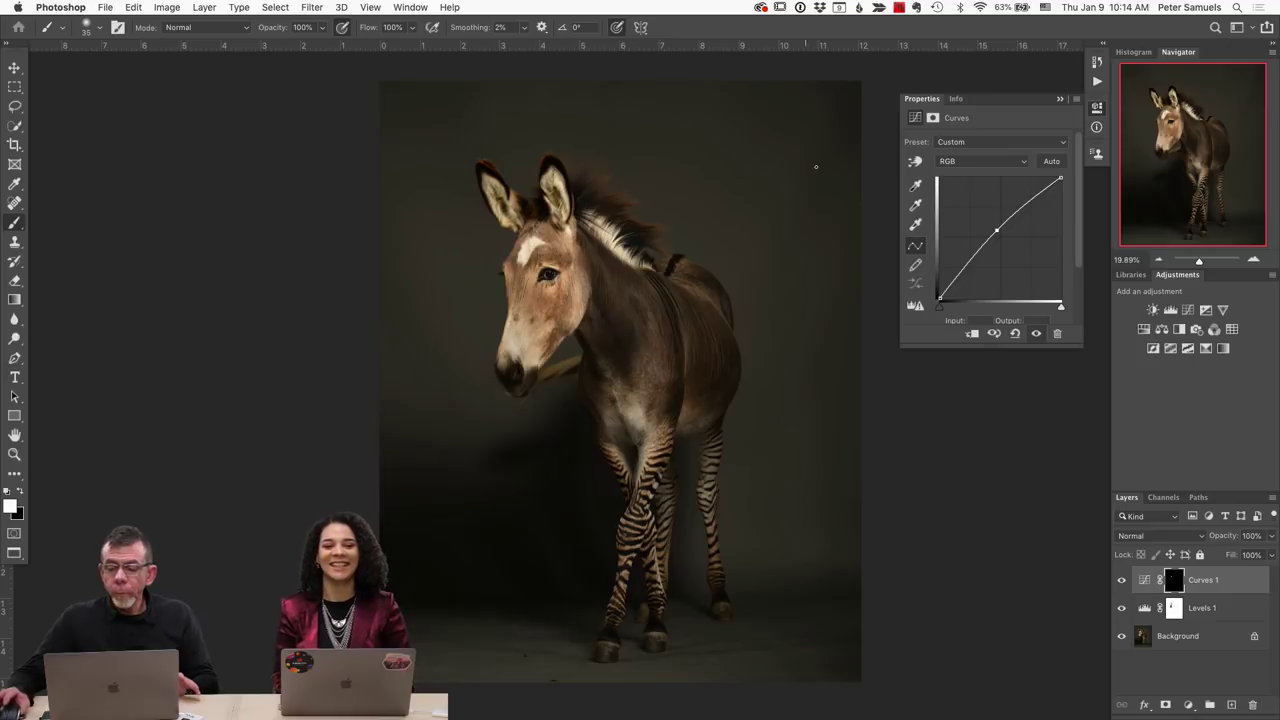
left_click(1060, 99)
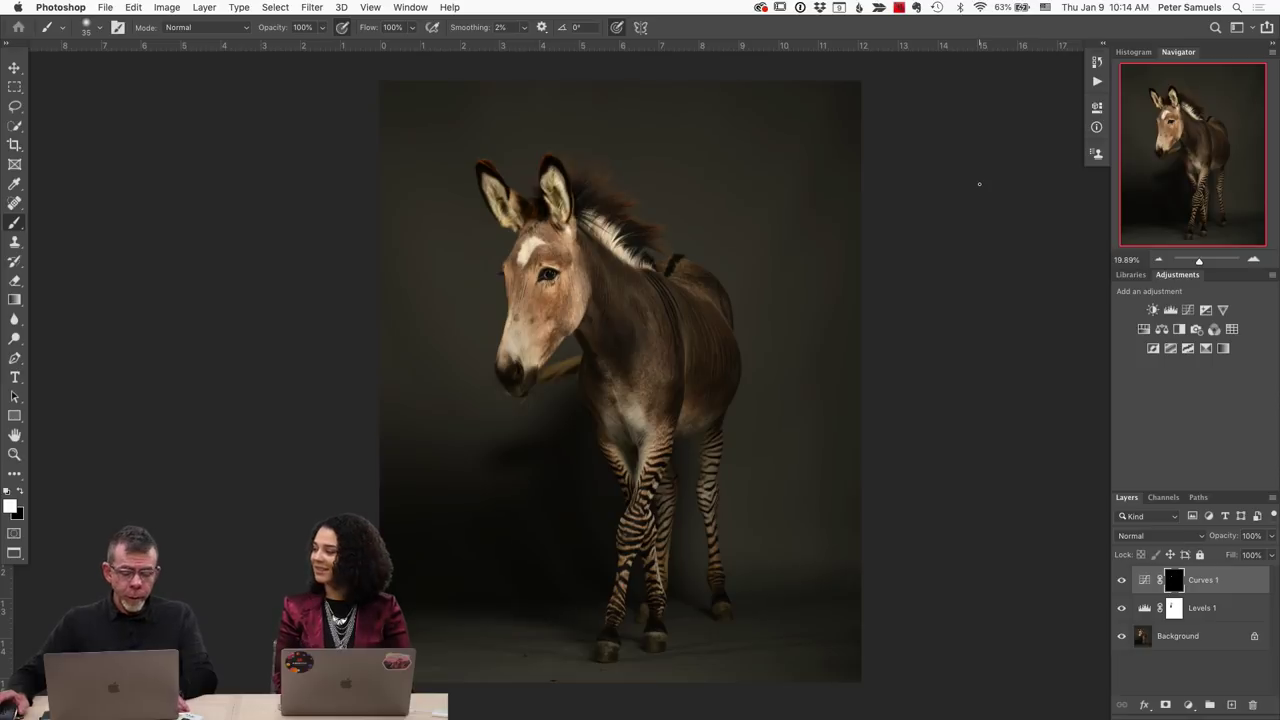
Close the zonkey document and switch through Bridge to Lightroom Classic's Library showing 9245.NEF.
key("super+w")
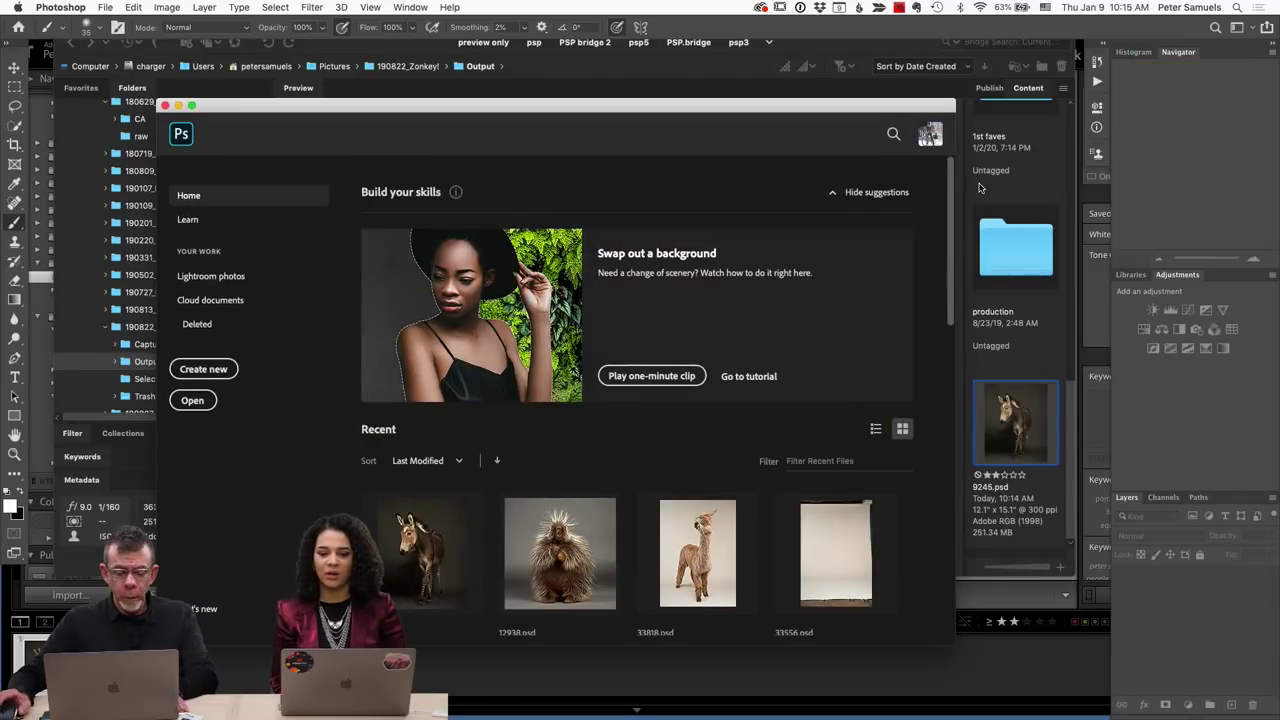
key("super+Tab")
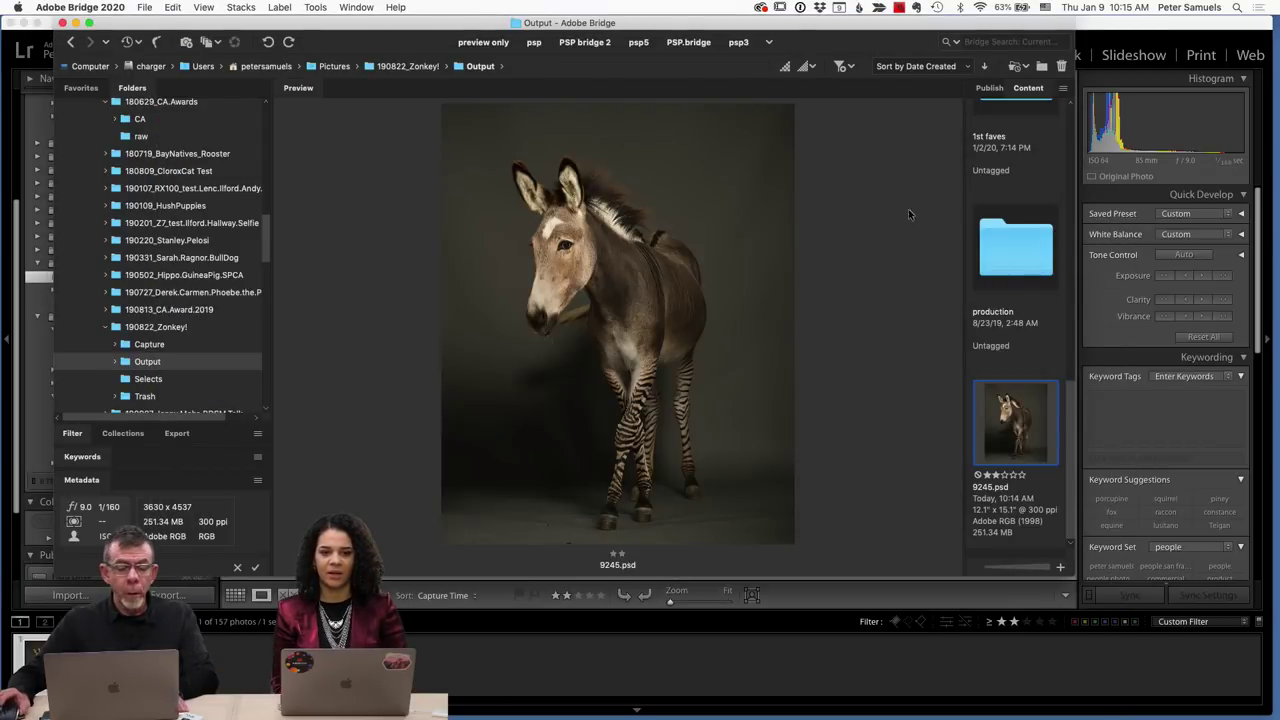
key("super+Tab")
key("super+Tab")
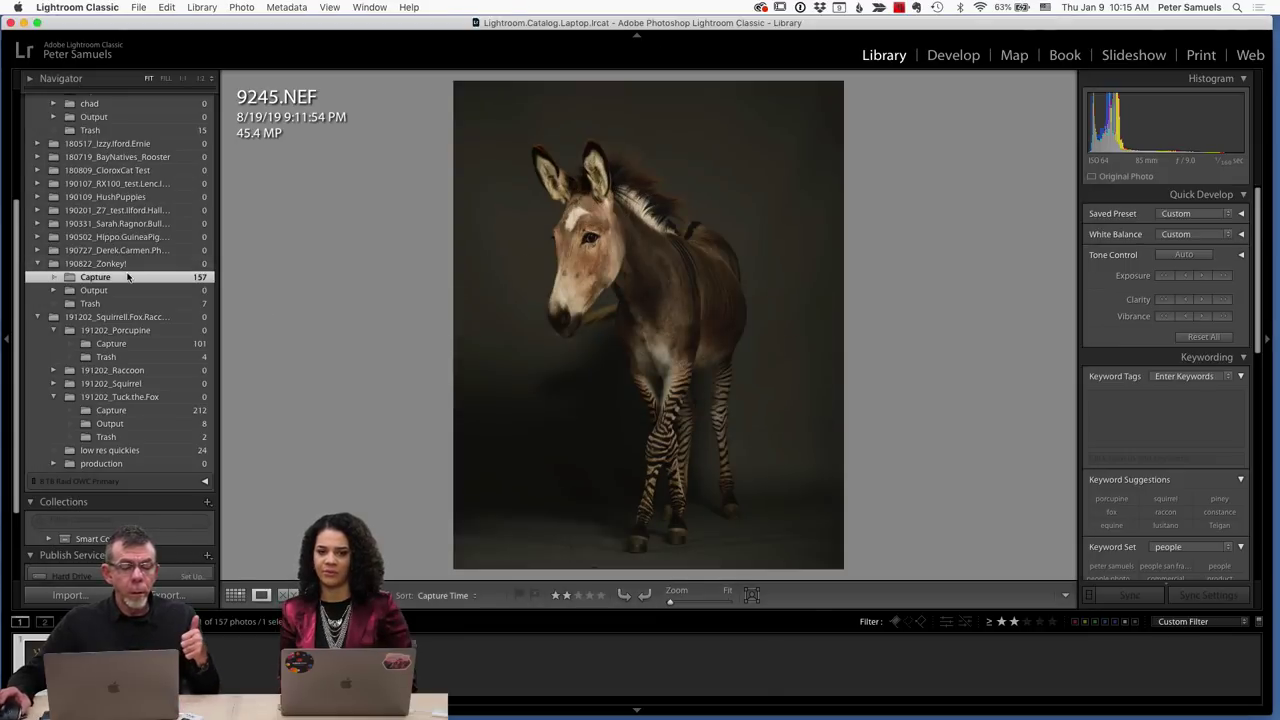
scroll(138, 368, "down", 1)
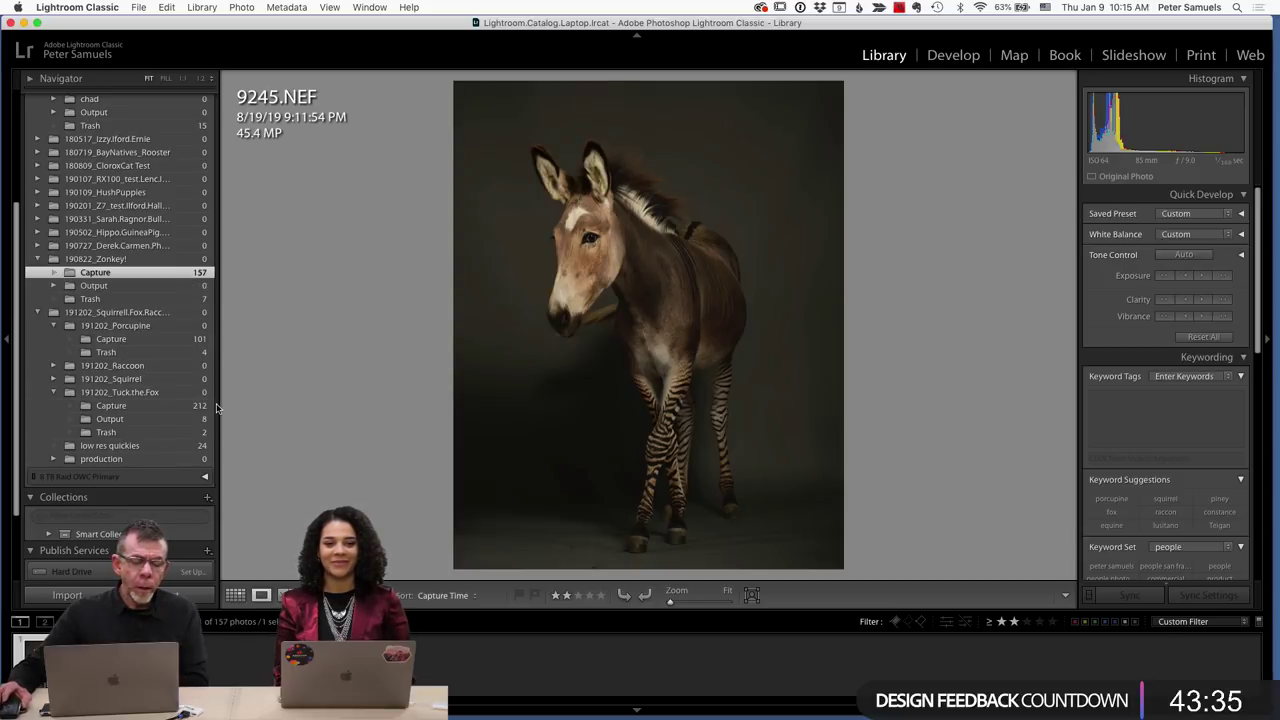
Open the Tuck.the.Fox Capture folder, filter to the starred photo, and load it in Develop.
left_click(159, 410)
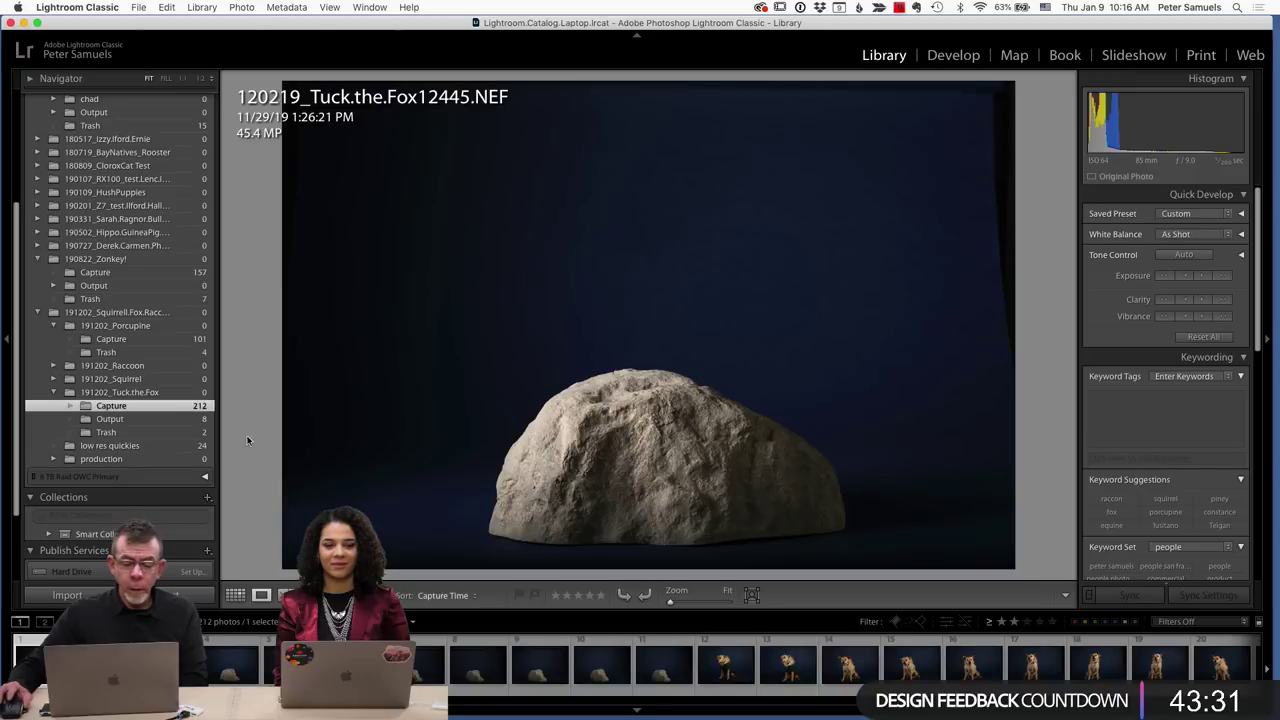
left_click(1013, 622)
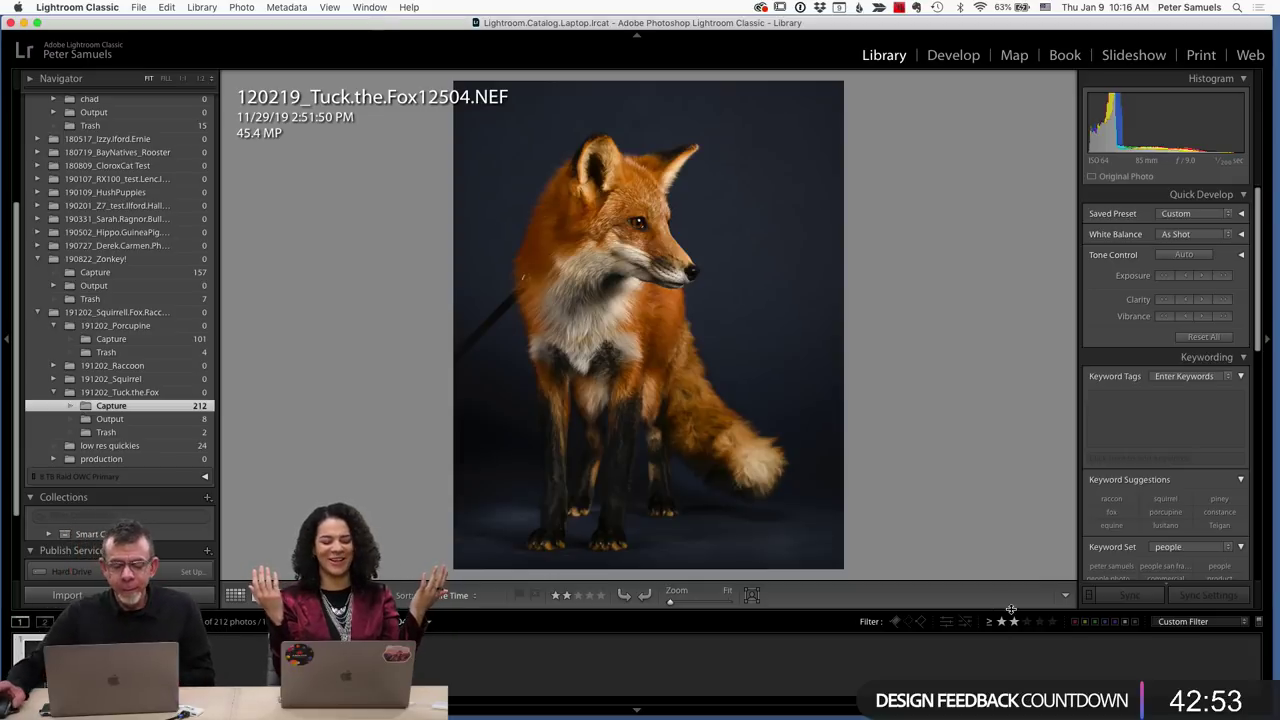
left_click(640, 710)
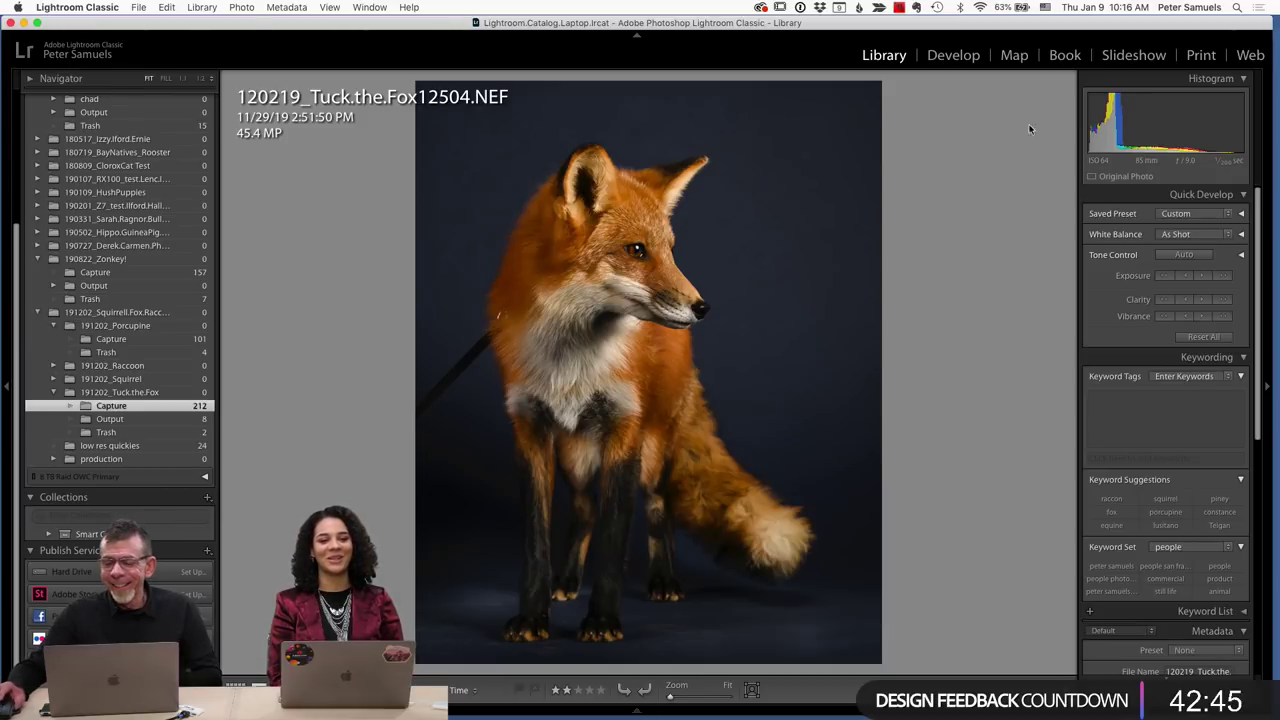
left_click(955, 56)
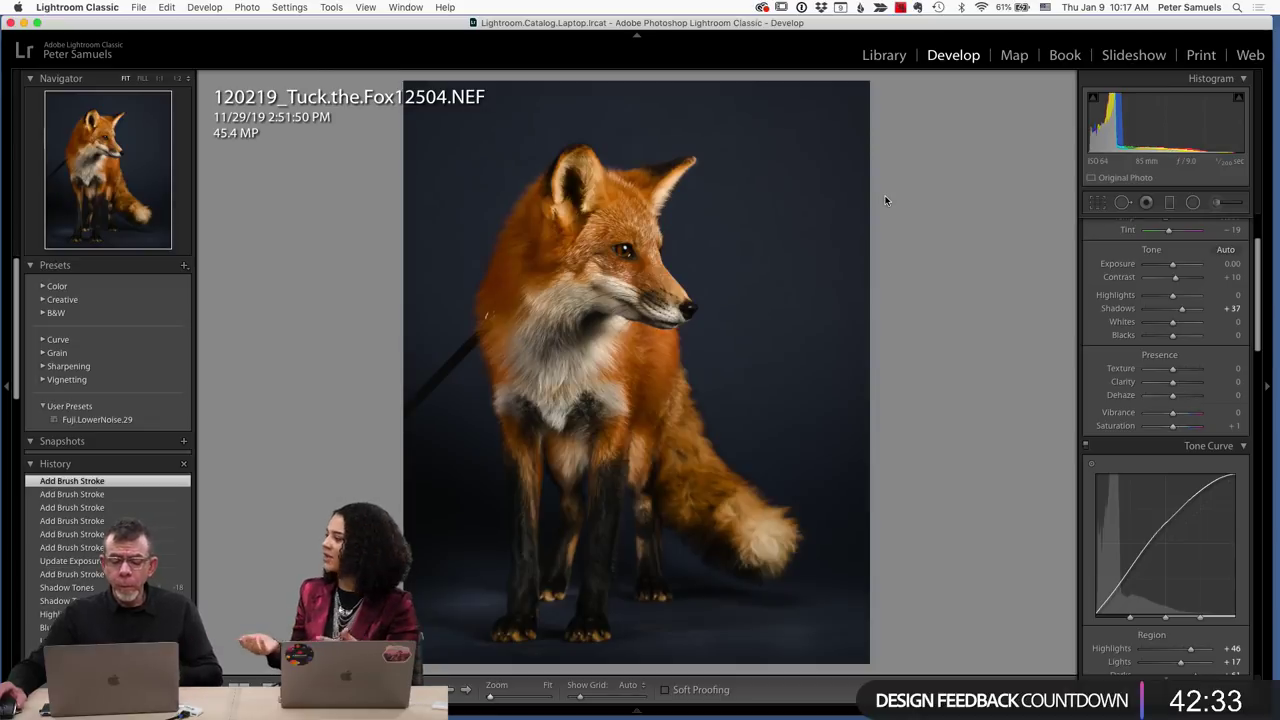
Enlarge the 4 x 5 crop box around the fox, then switch to Adobe Bridge.
left_click(1096, 203)
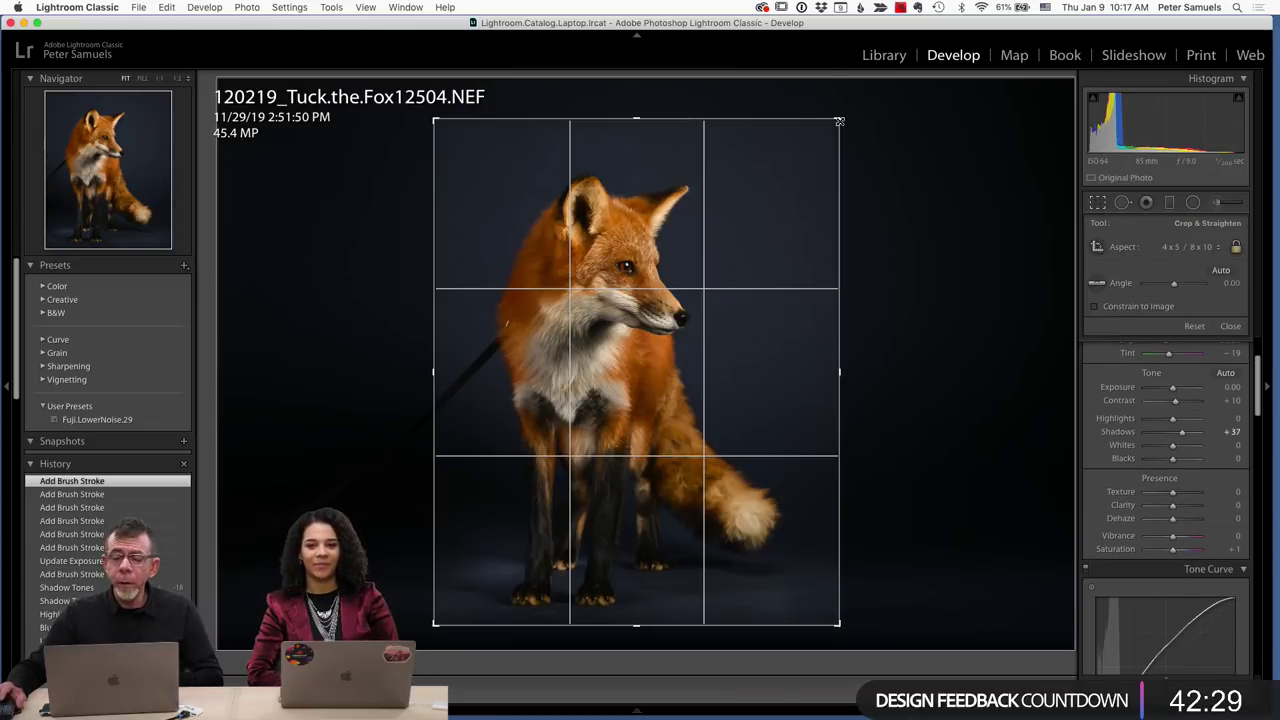
left_click_drag(842, 119, 809, 163)
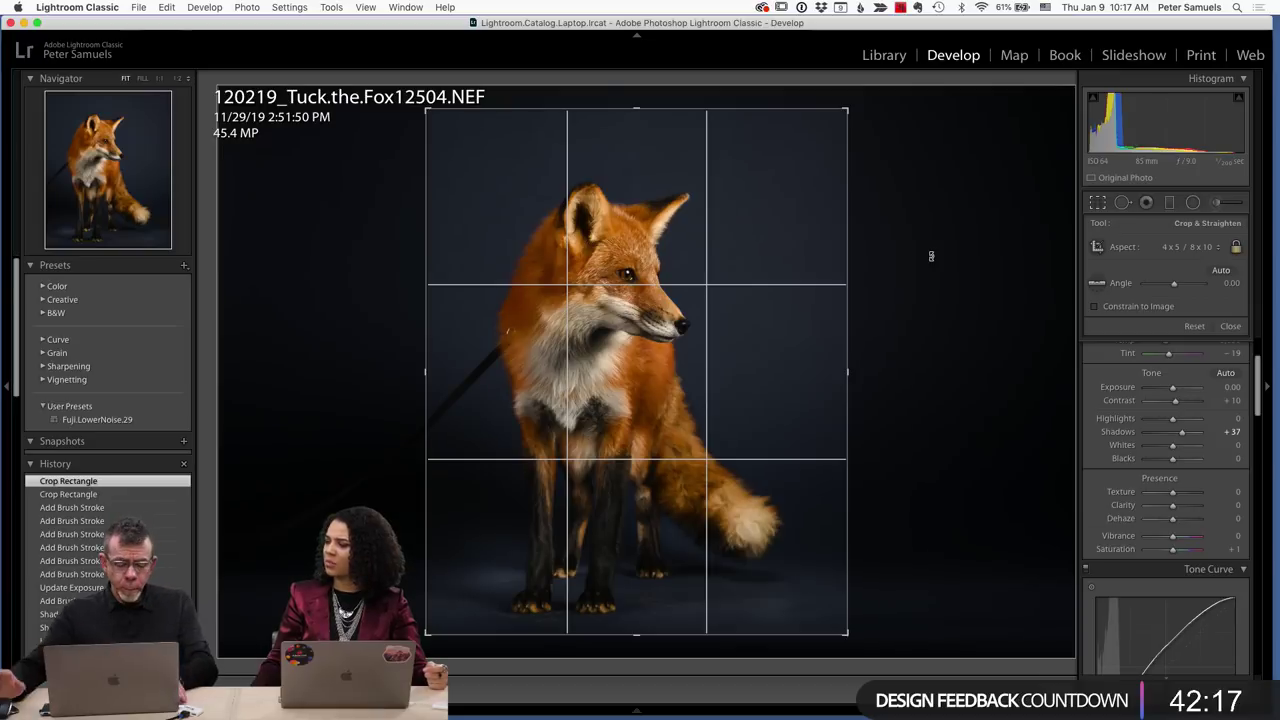
key("super+Tab")
key("super+Tab")
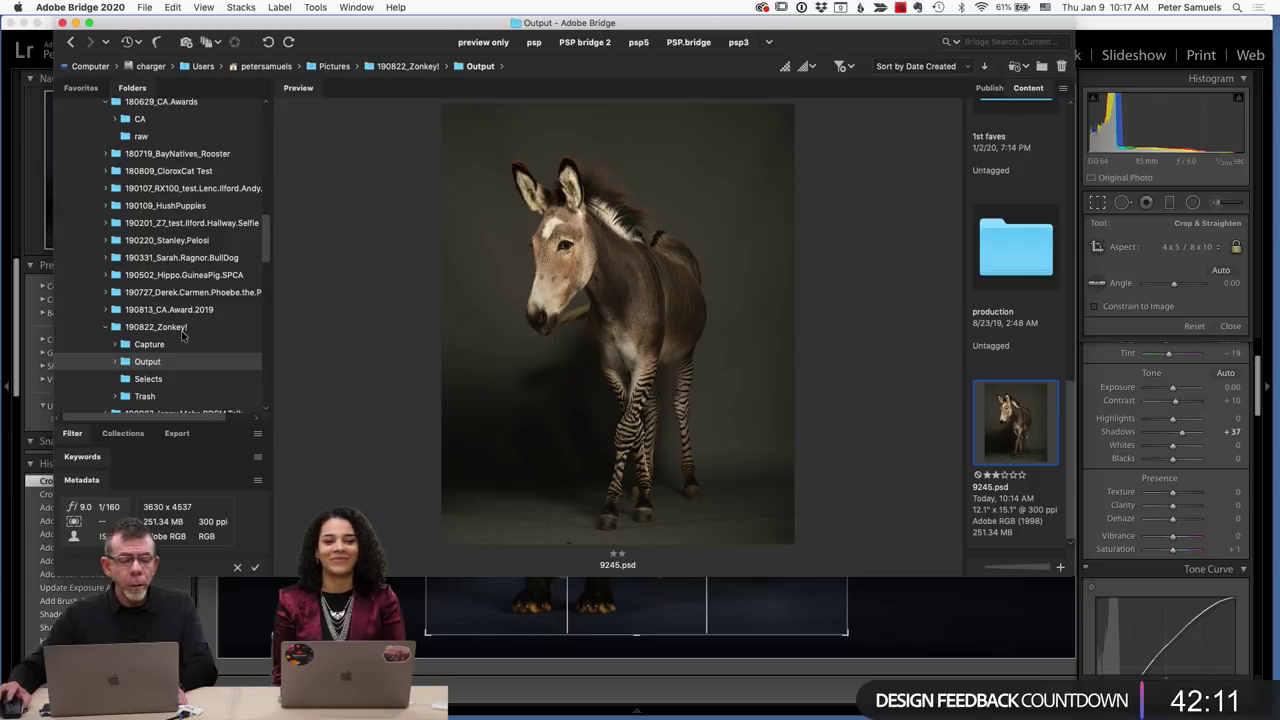
Browse to the production raw folder and preview DSC06039.ARW, the fox studio setup shot.
scroll(116, 128, "down", 1)
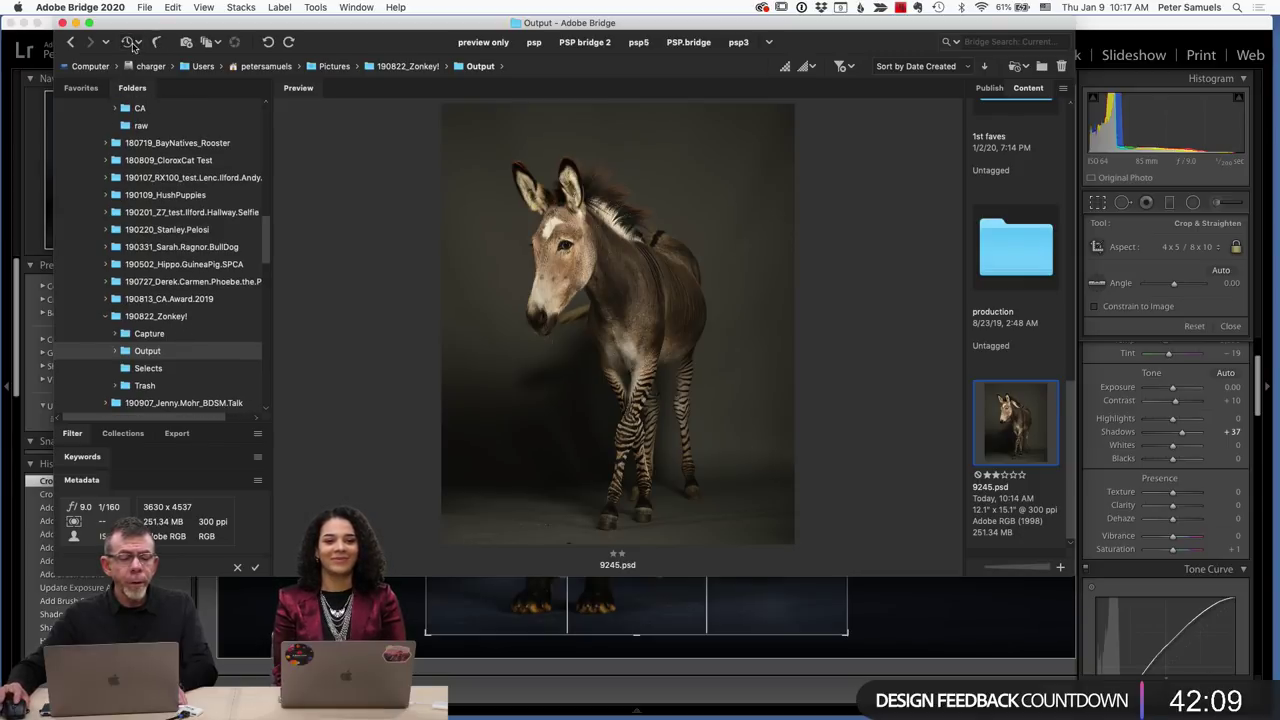
left_click(129, 43)
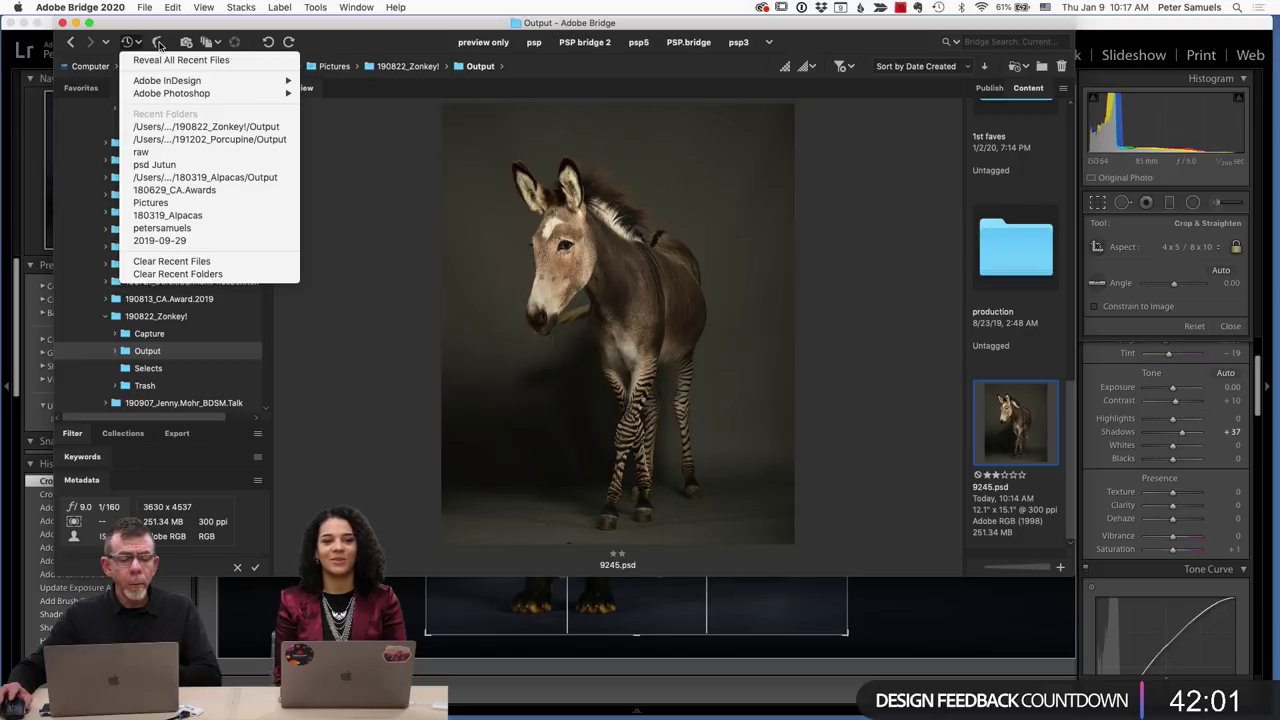
left_click(62, 127)
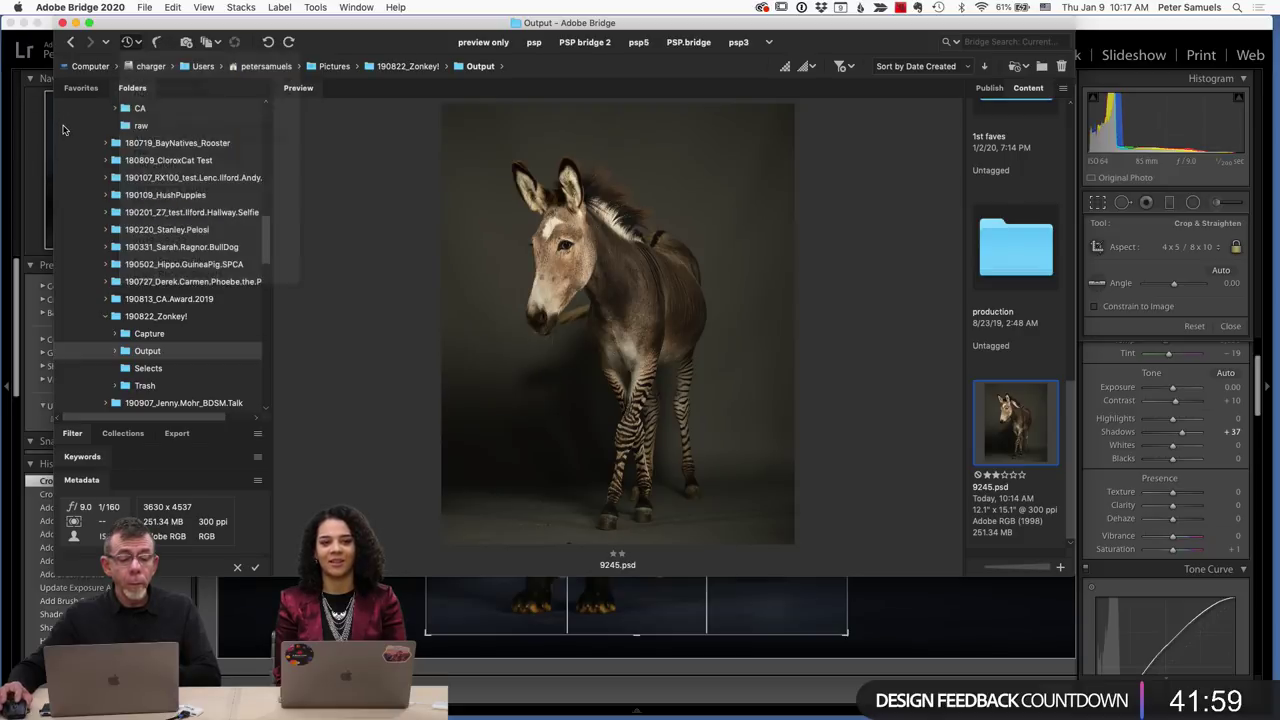
scroll(73, 280, "down", 3)
scroll(73, 280, "down", 15)
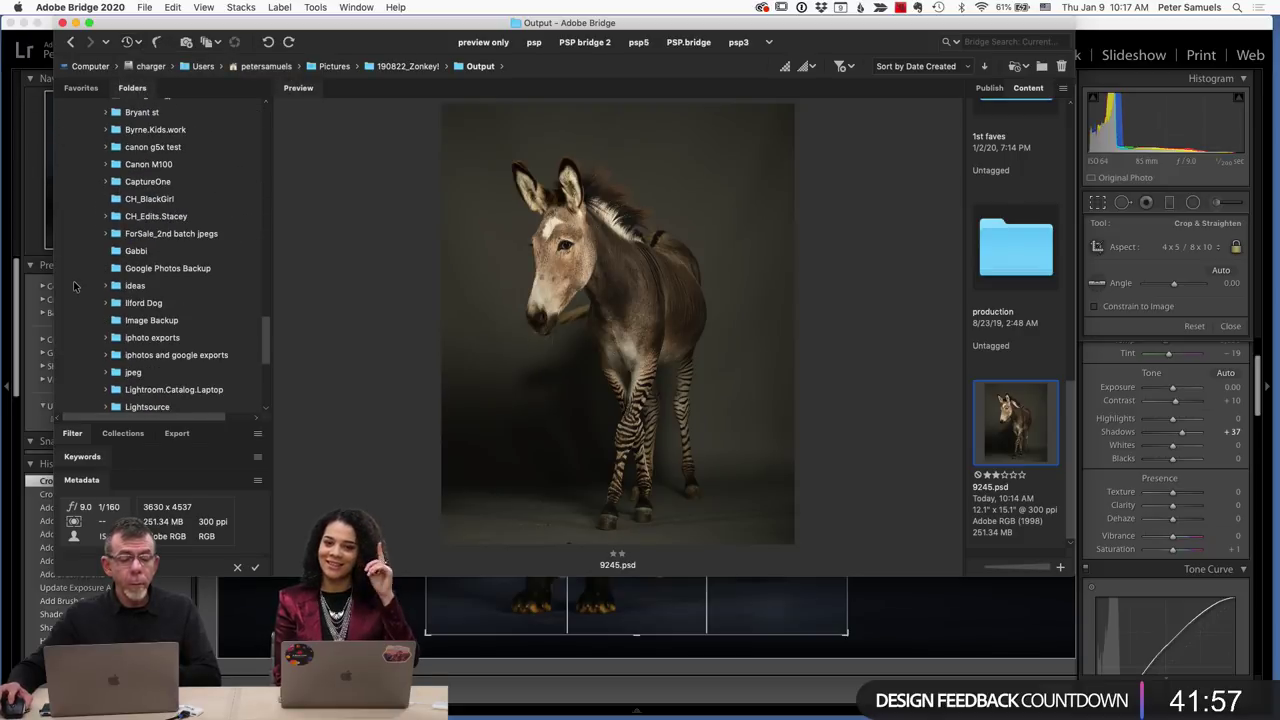
scroll(73, 280, "up", 3)
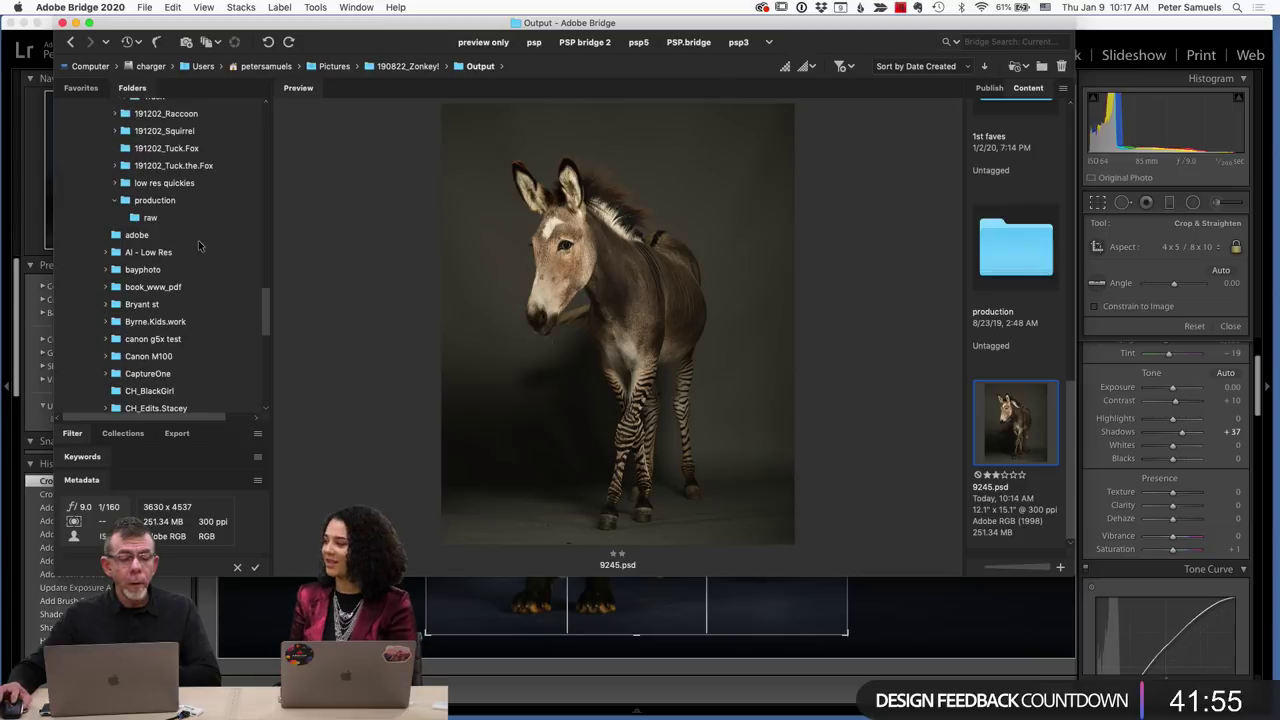
left_click(150, 218)
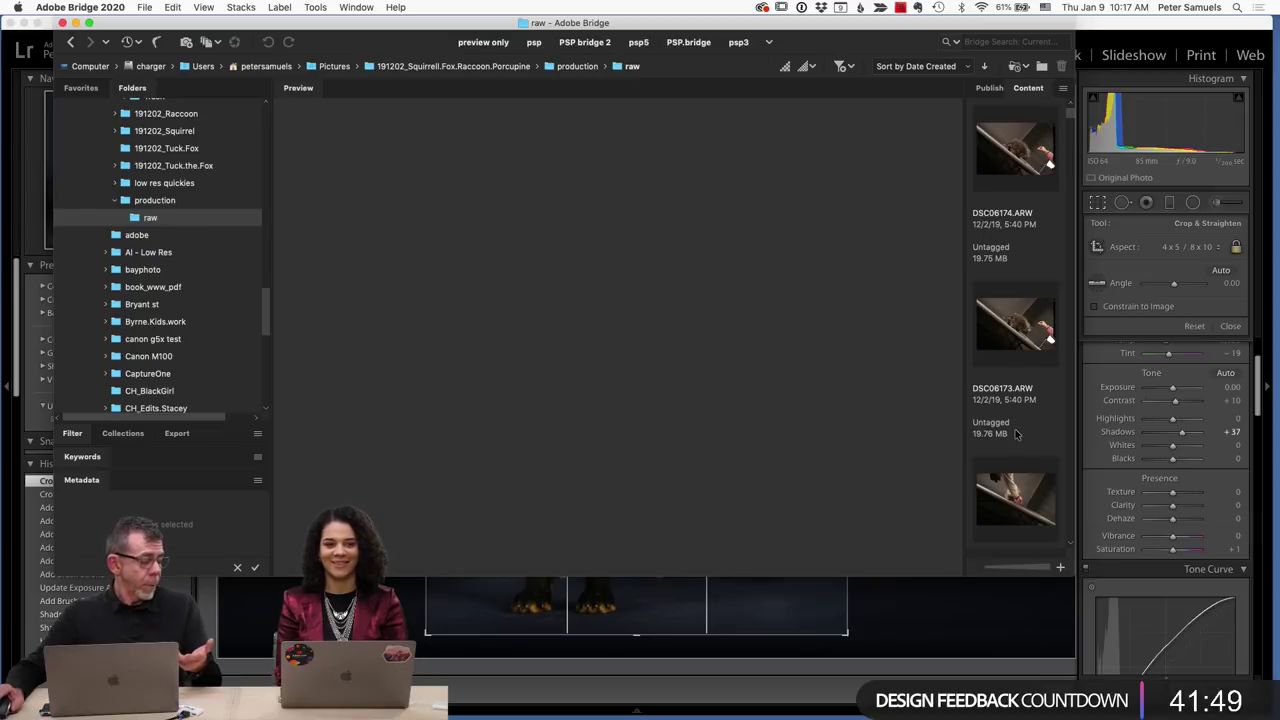
scroll(1015, 433, "down", 5)
scroll(1015, 433, "down", 10)
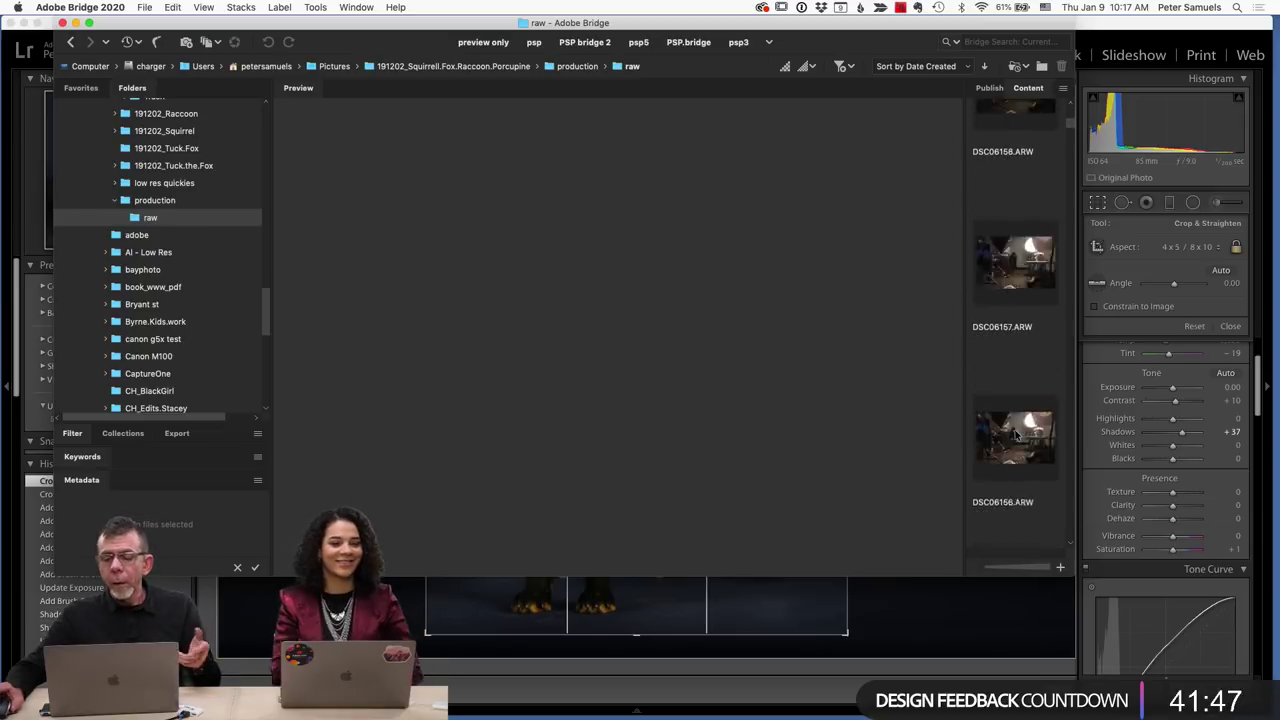
scroll(1015, 433, "down", 20)
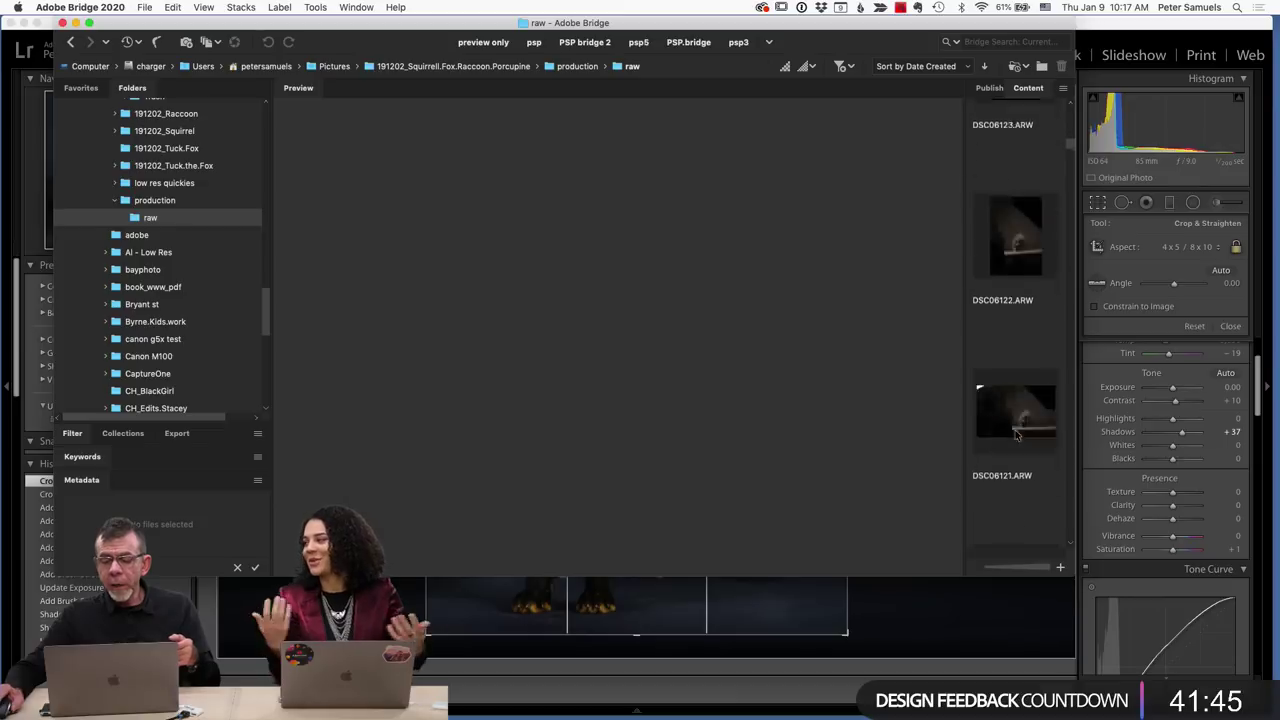
scroll(1007, 419, "down", 14)
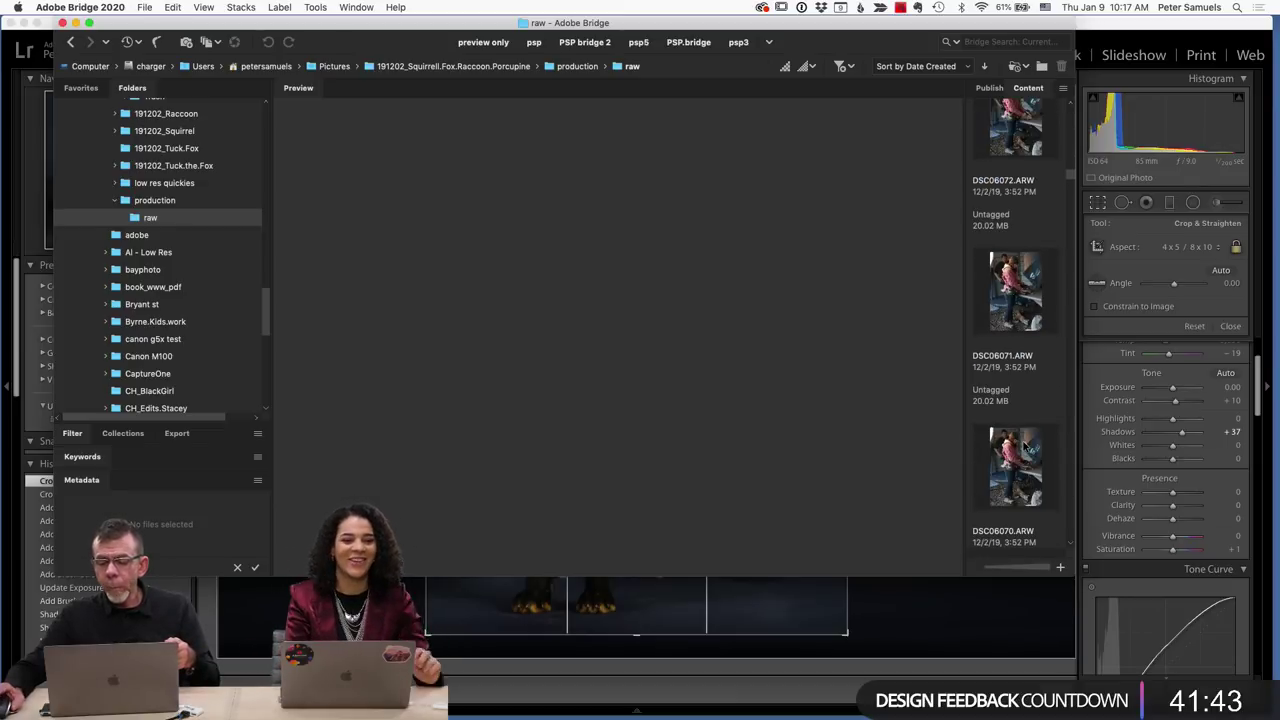
scroll(1007, 419, "down", 20)
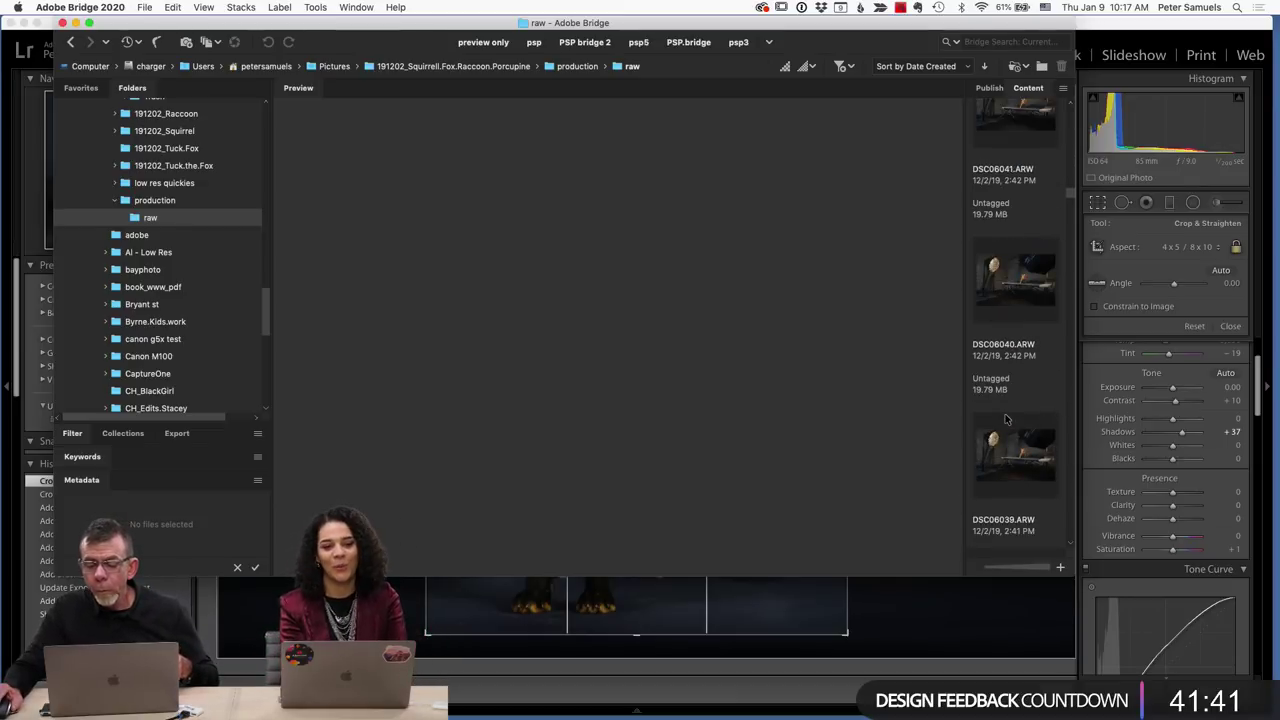
left_click(1024, 440)
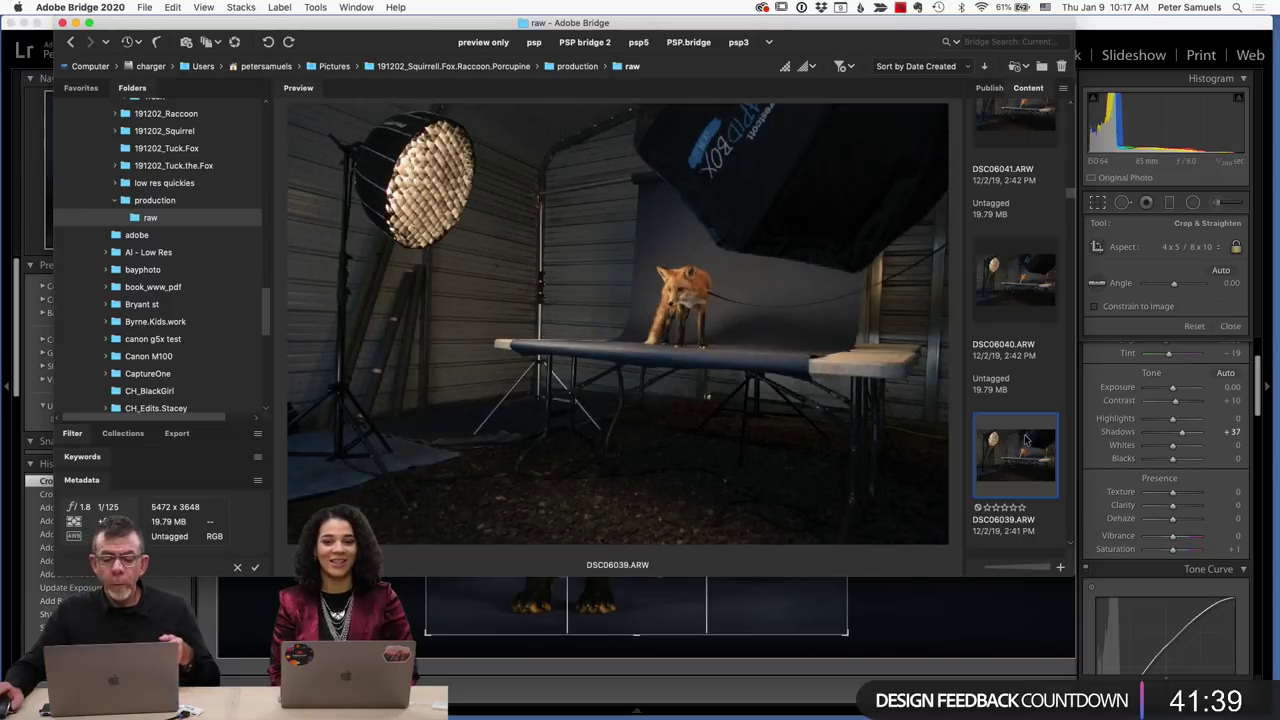
Inspect DSC06039.ARW full screen at 100%, then return to Lightroom Classic.
key("space")
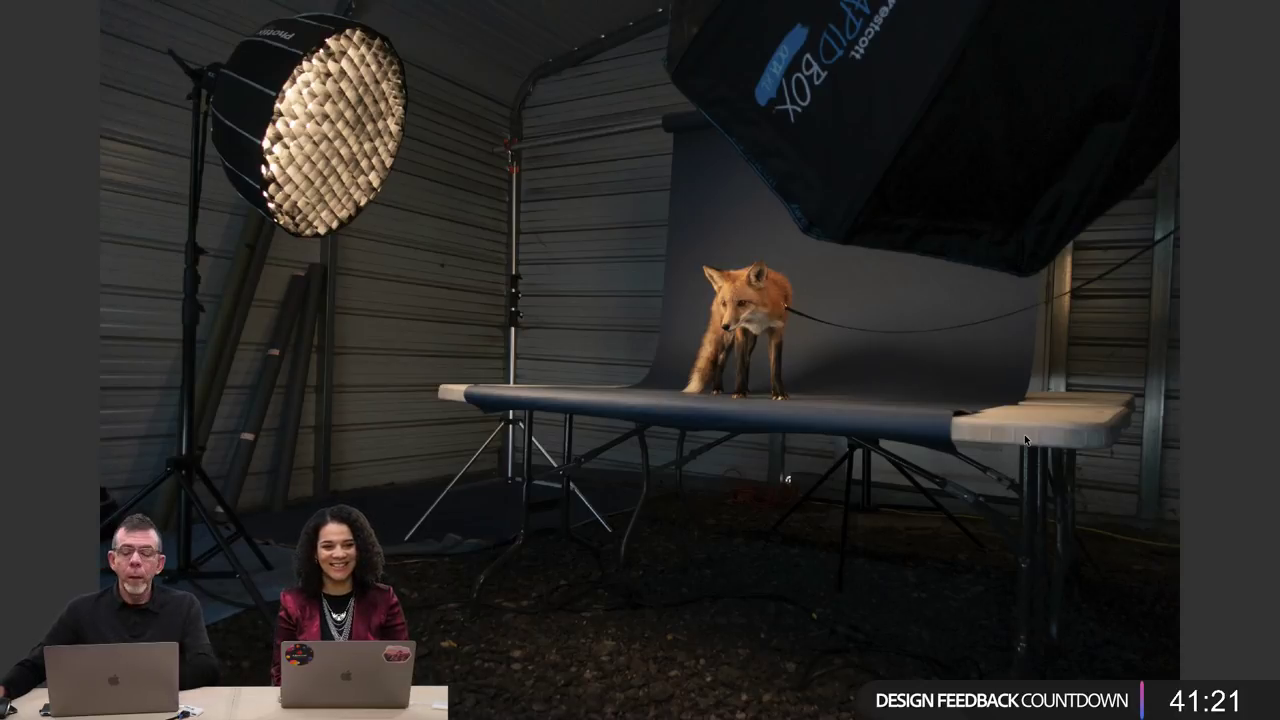
left_click(797, 330)
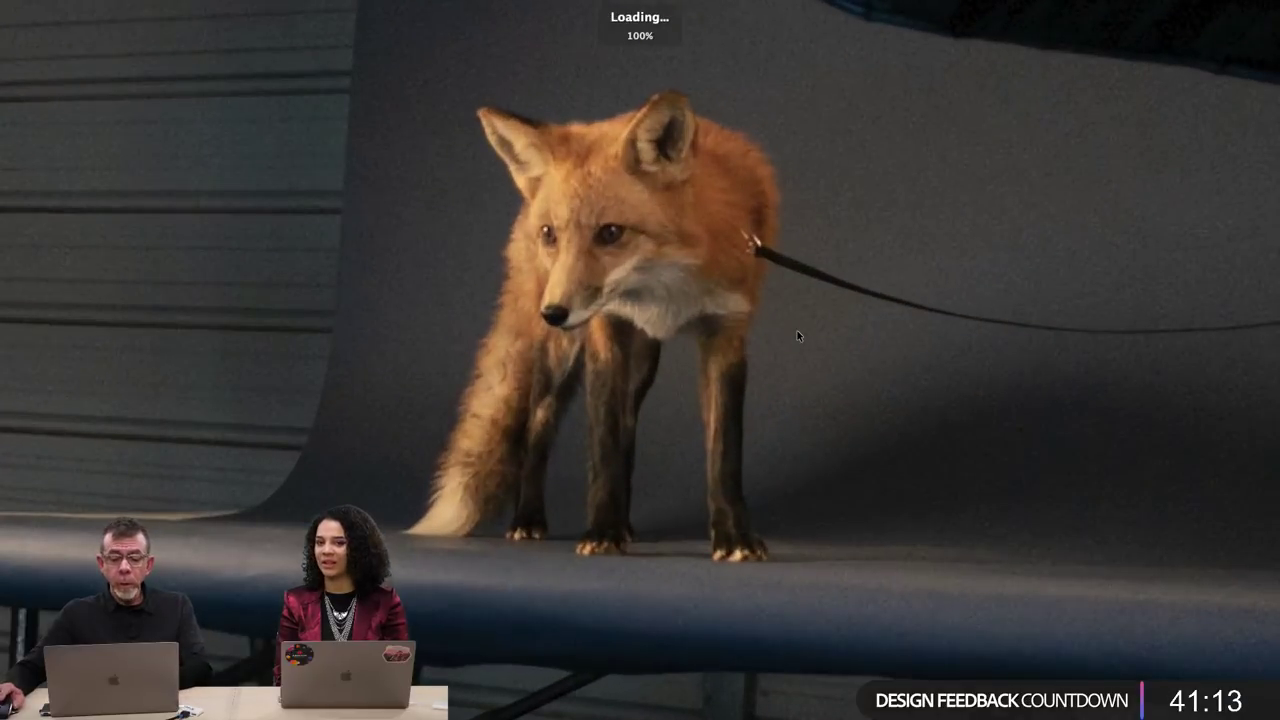
key("space")
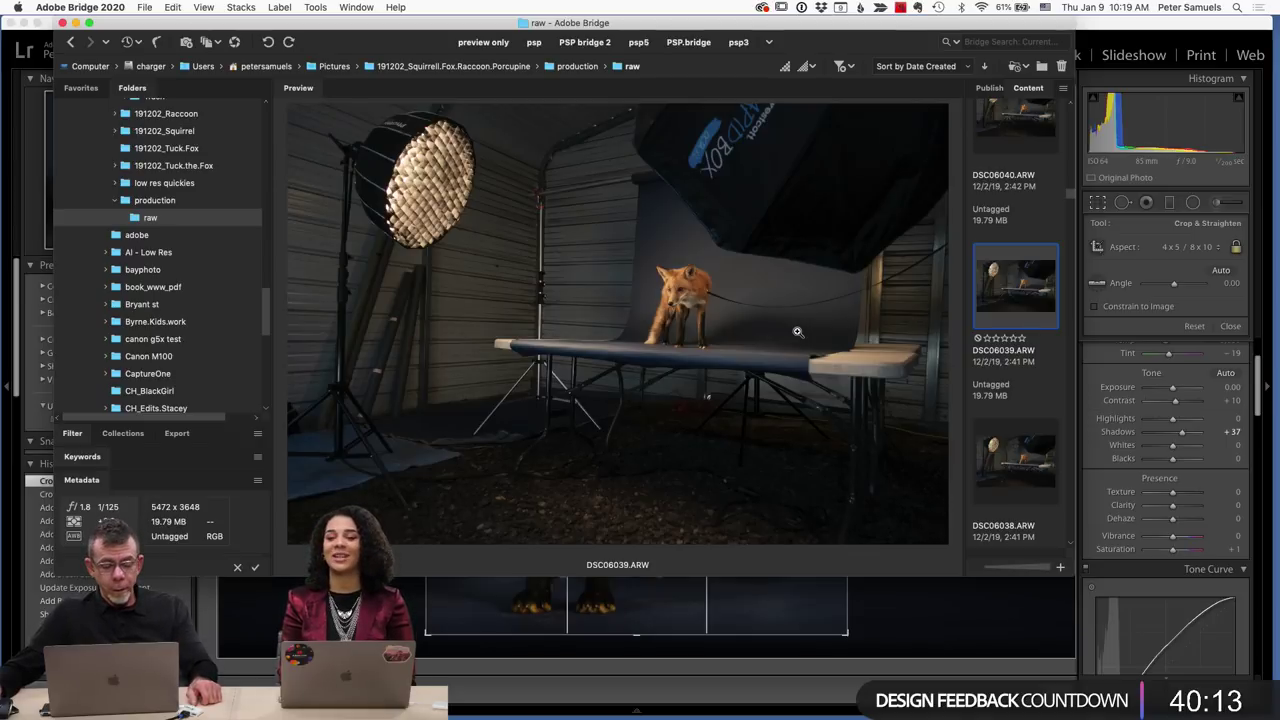
key("super+Tab")
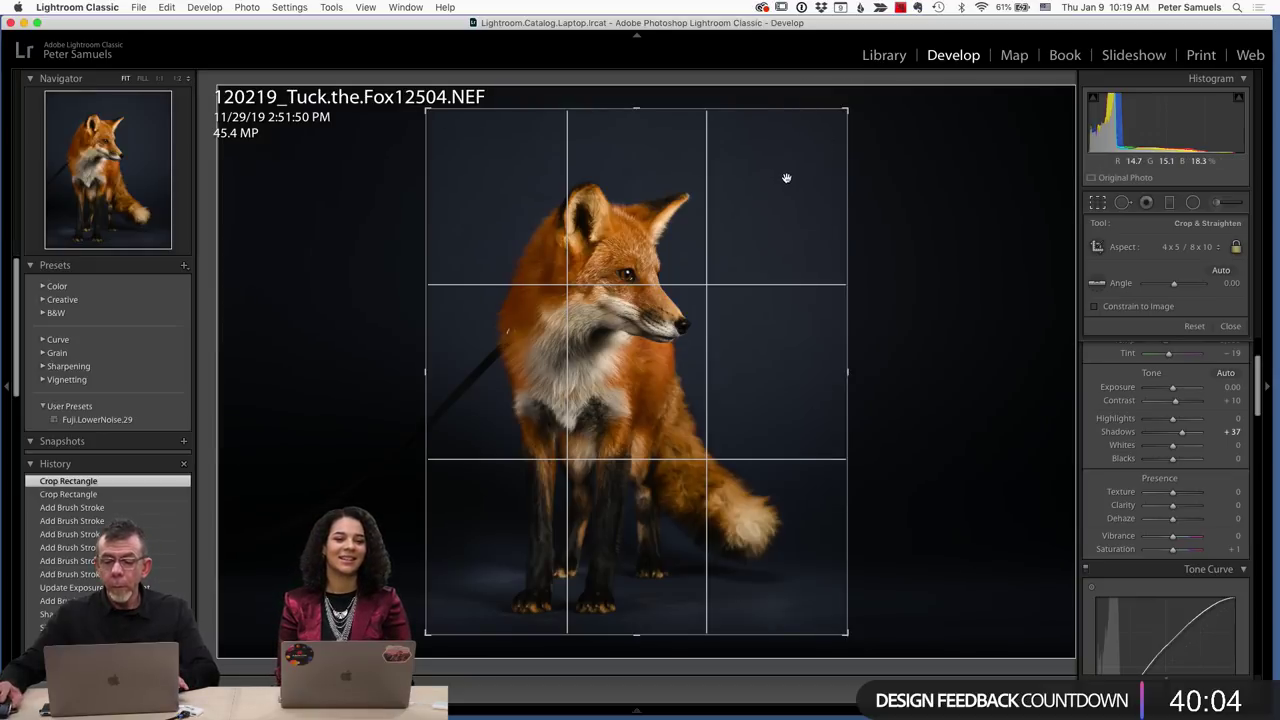
Return to the Library view and zoom in on the fox's neck fur, then back out.
left_click(874, 58)
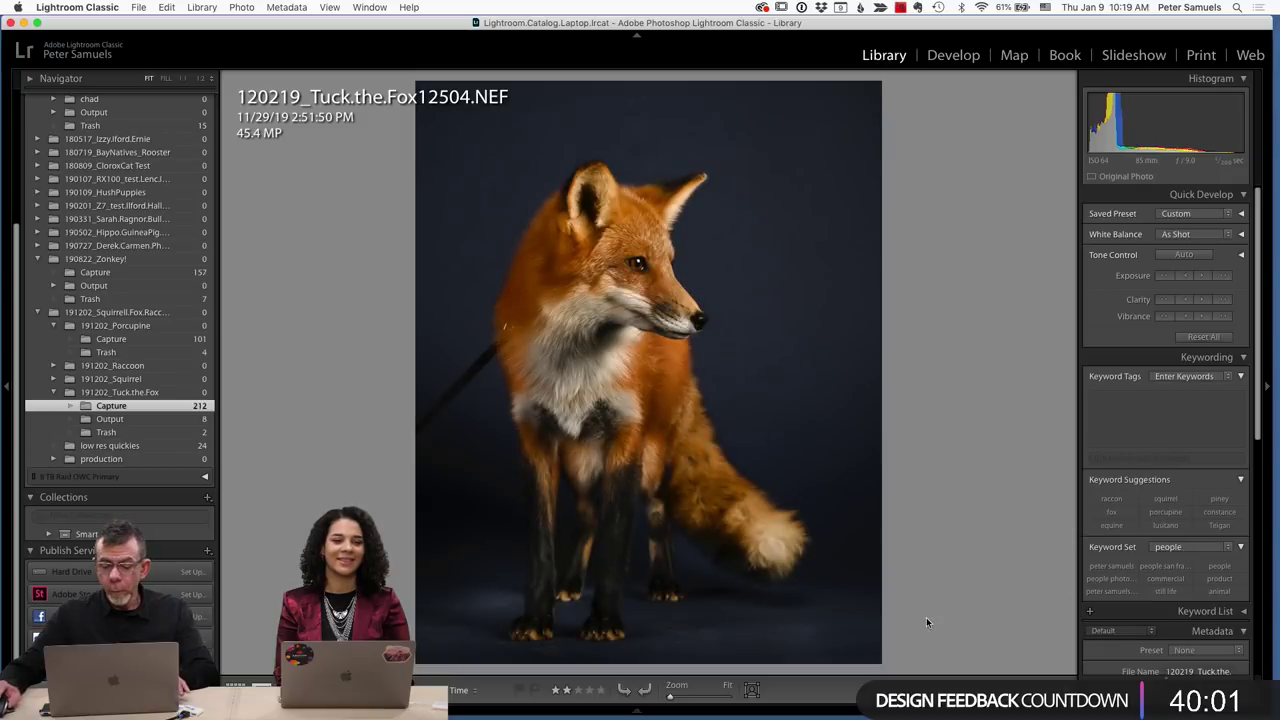
left_click(640, 712)
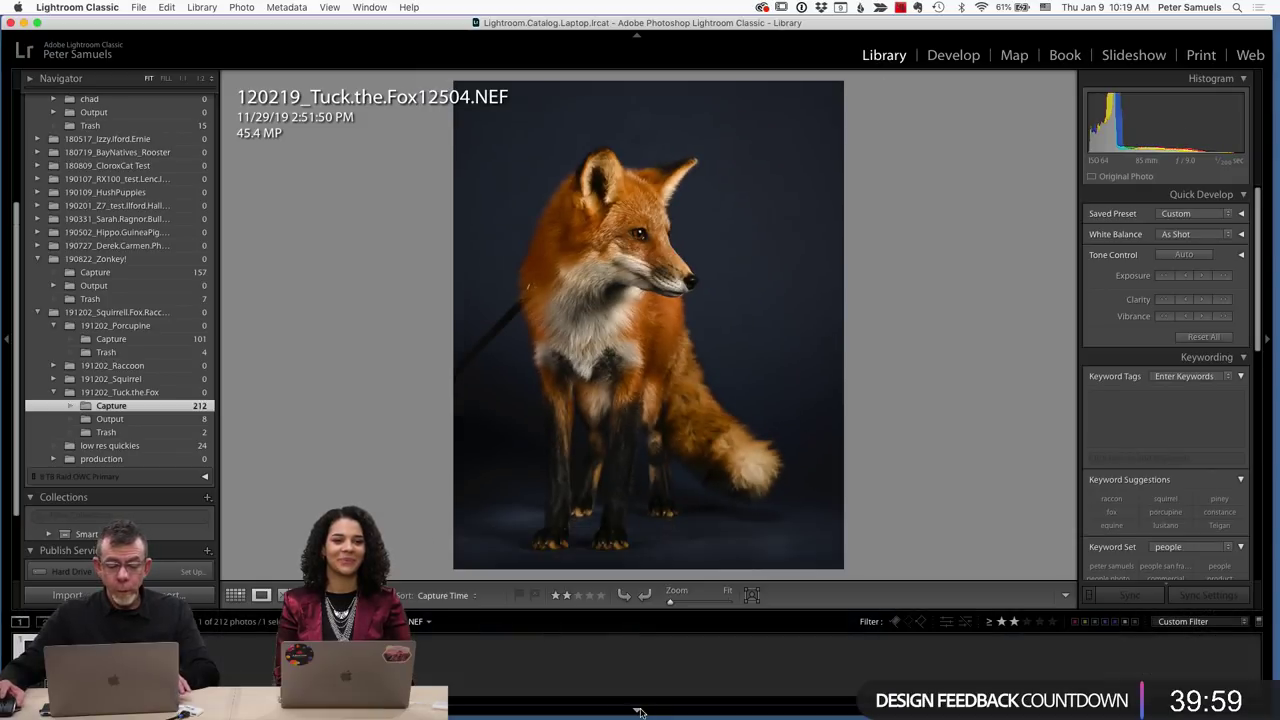
left_click(640, 712)
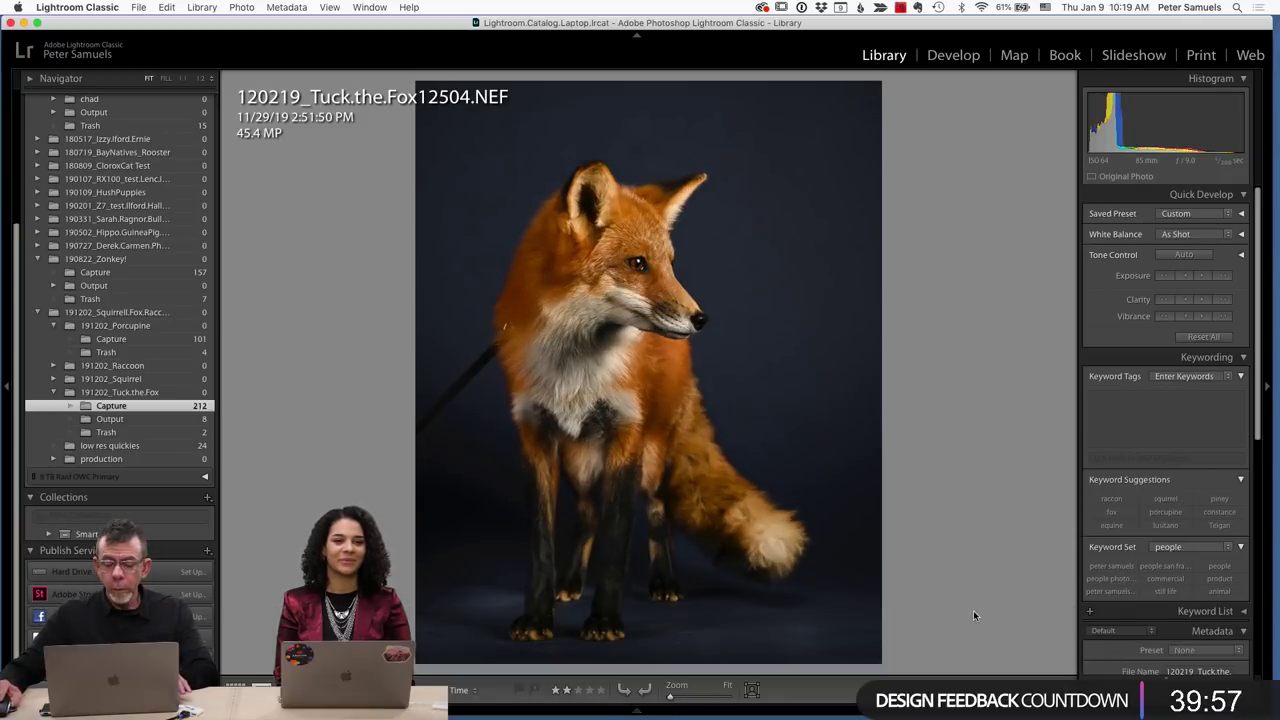
left_click(973, 610)
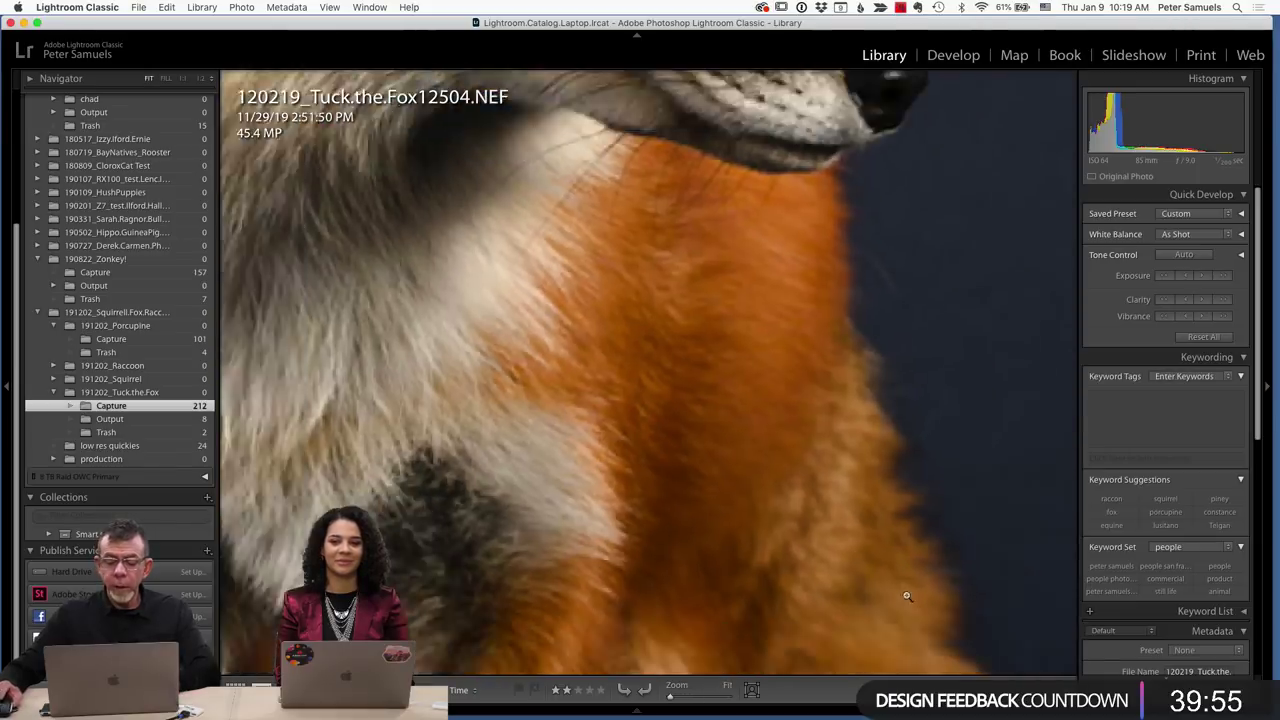
left_click(907, 596)
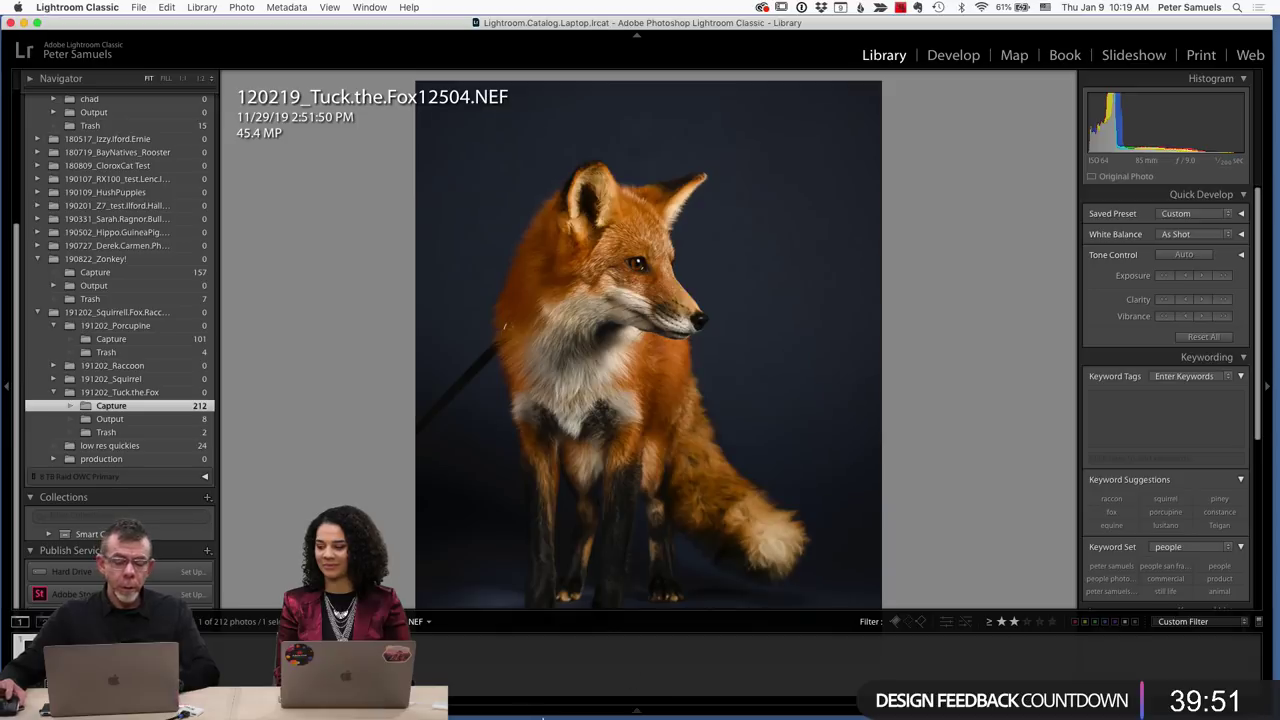
Switch to Bridge and back, then set the rating filter to No Filter to show all 212 photos.
key("super+Tab")
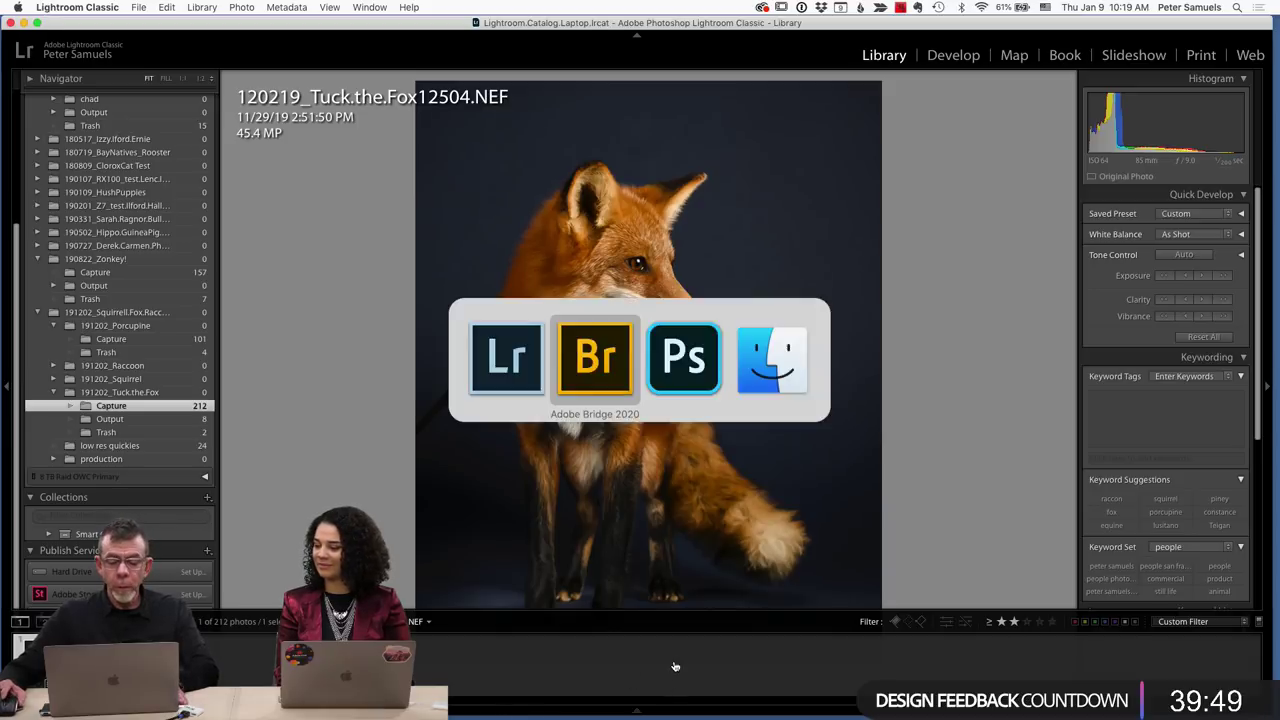
key("super+Tab")
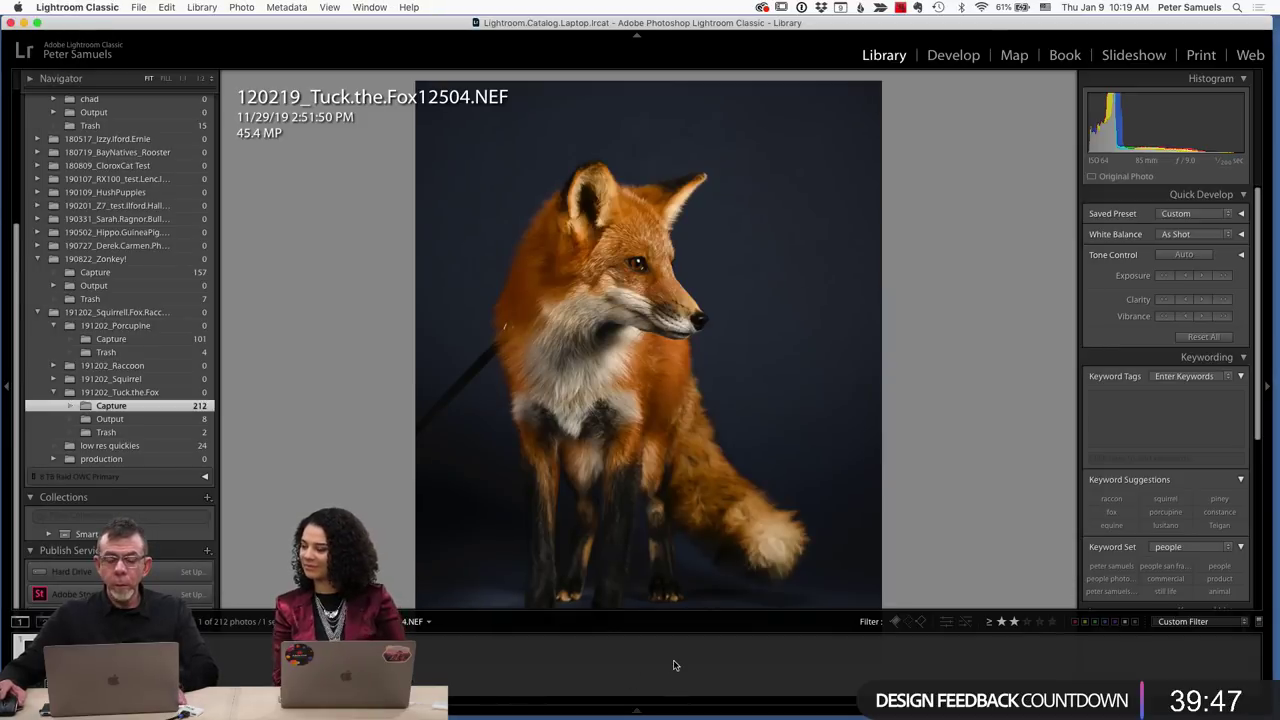
key("super+Tab")
key("super+Tab")
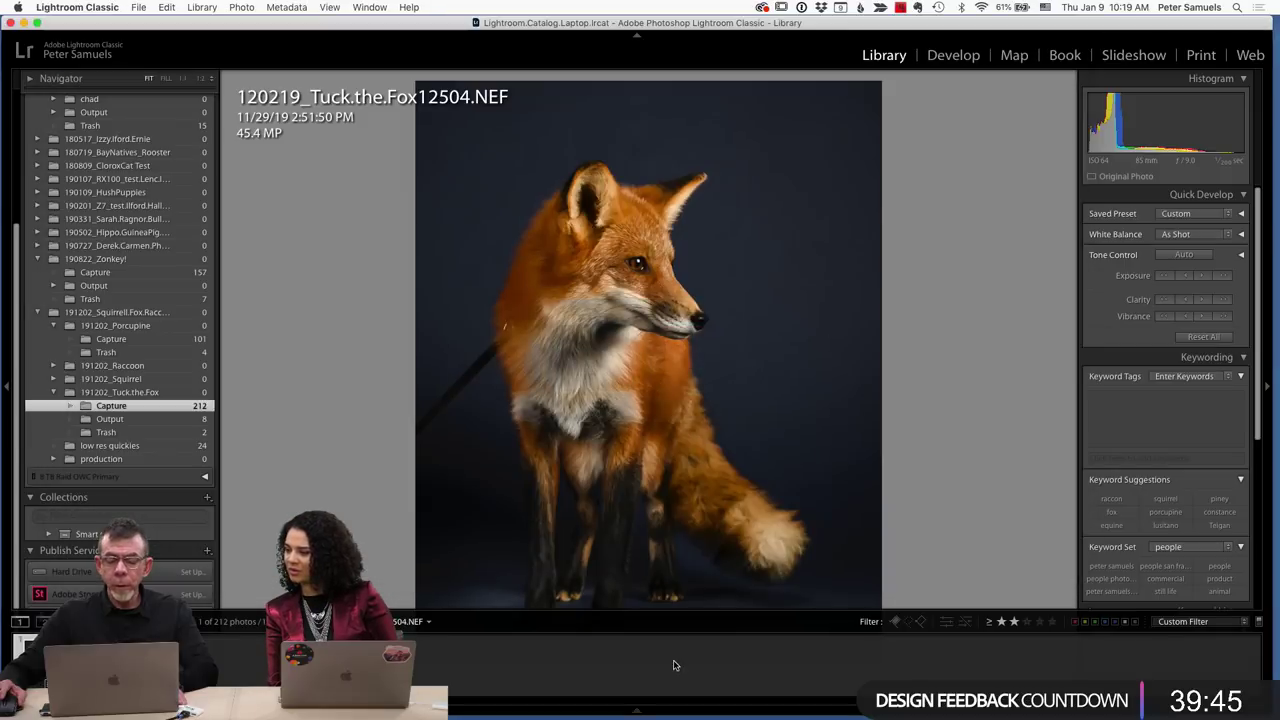
key("t")
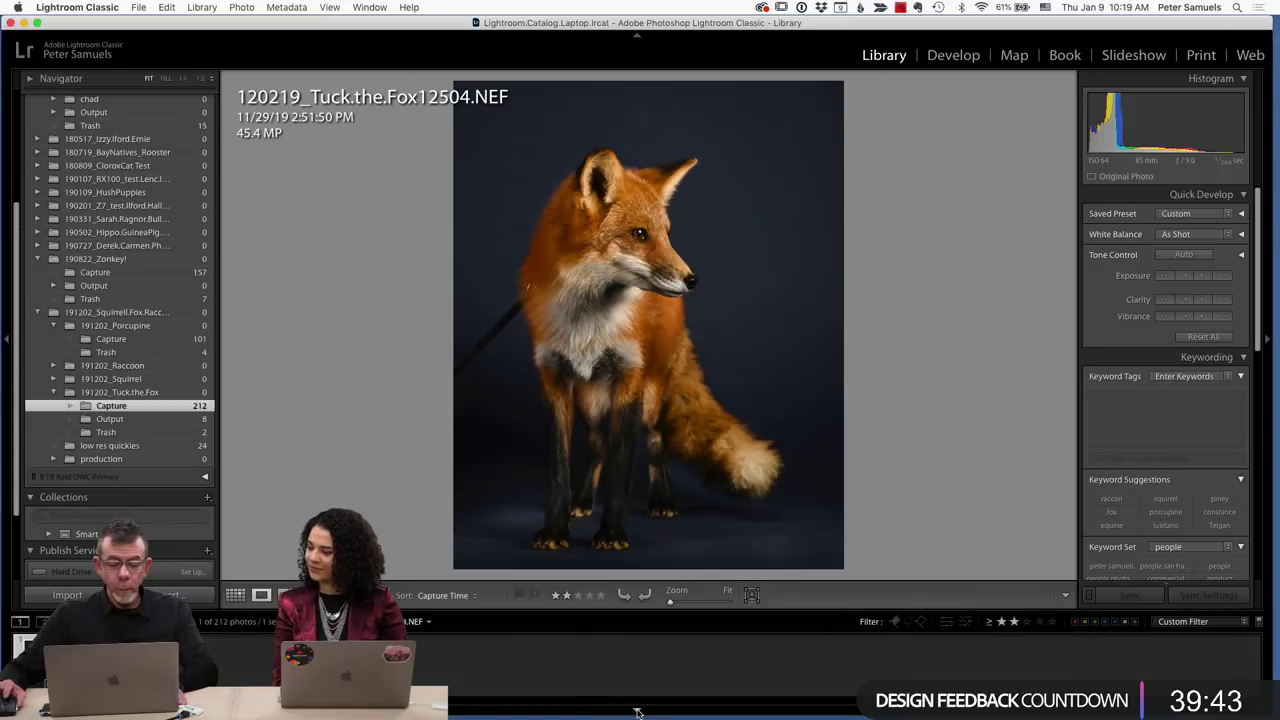
left_click(1008, 626)
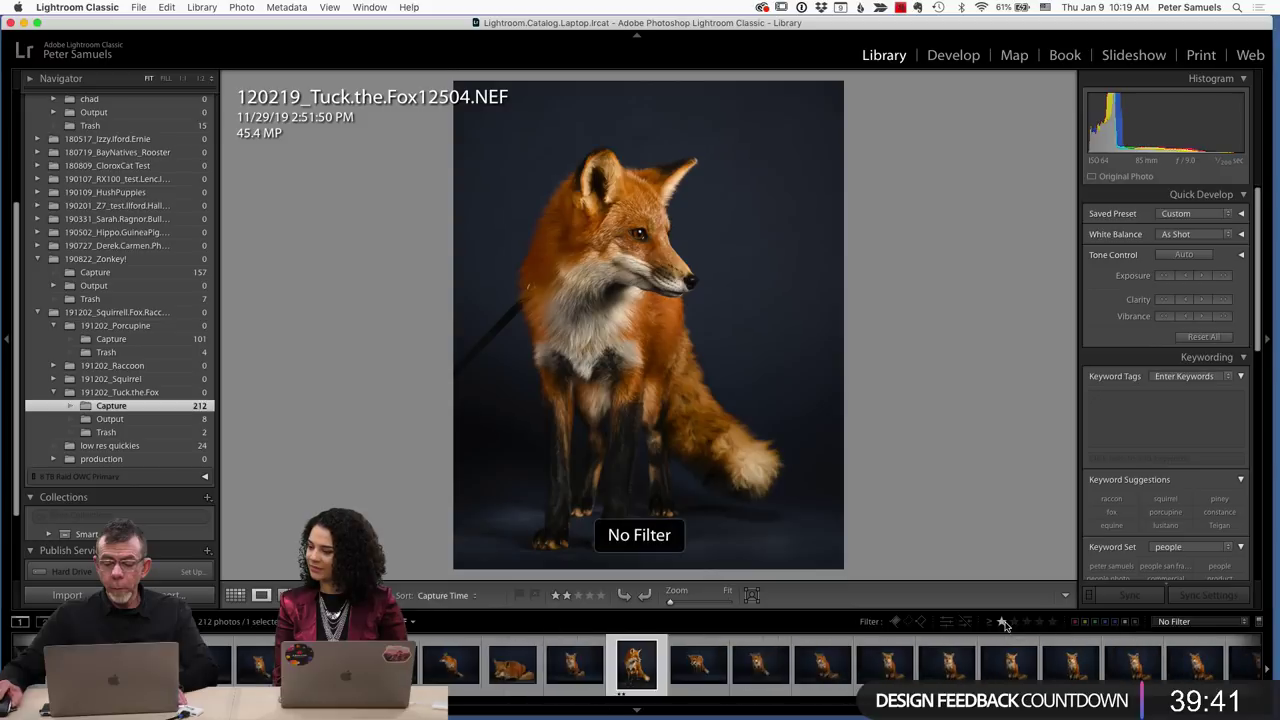
left_click(1000, 622)
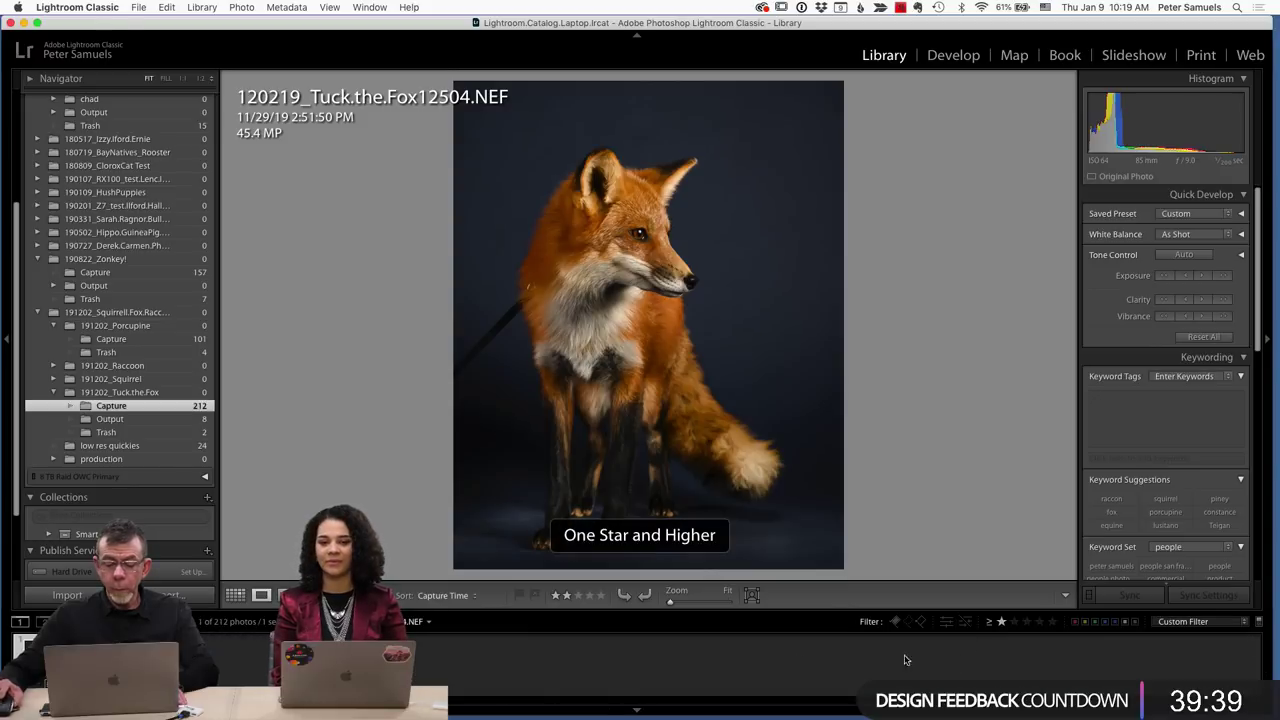
left_click(1002, 623)
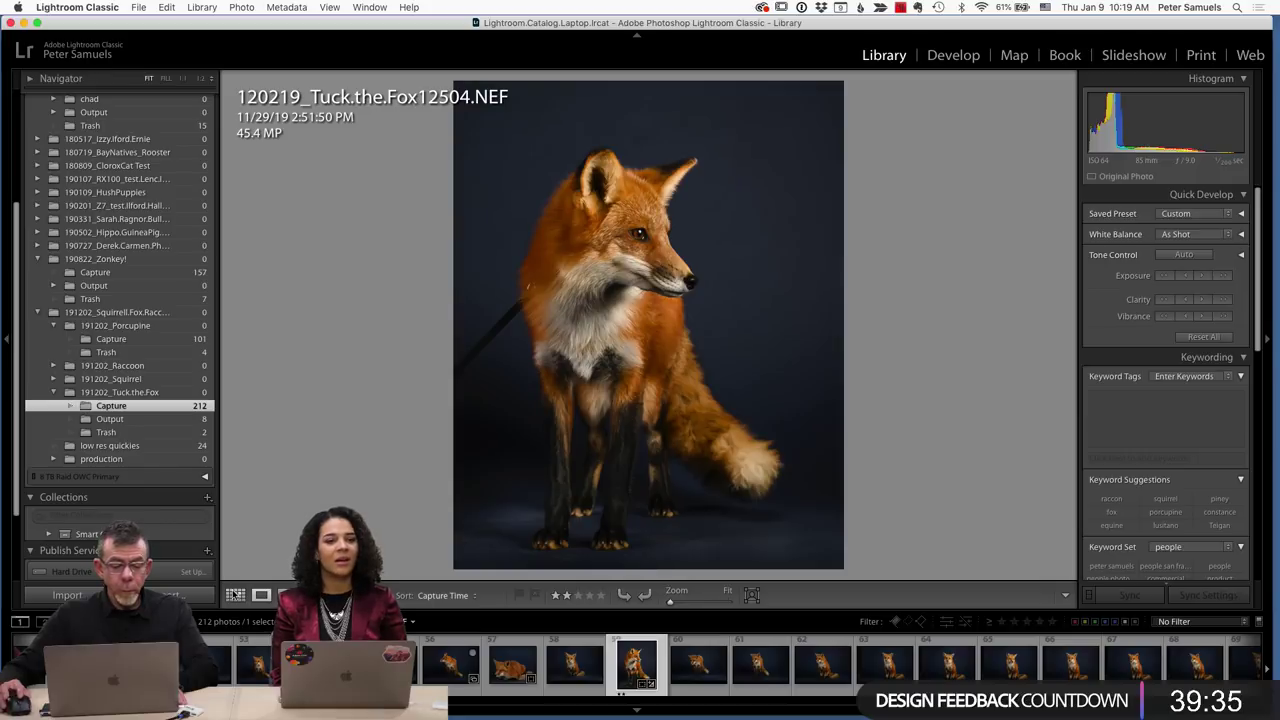
Show the fox shoot as a thumbnail grid and scroll down to the later shots.
left_click(235, 595)
scroll(741, 405, "down", 5)
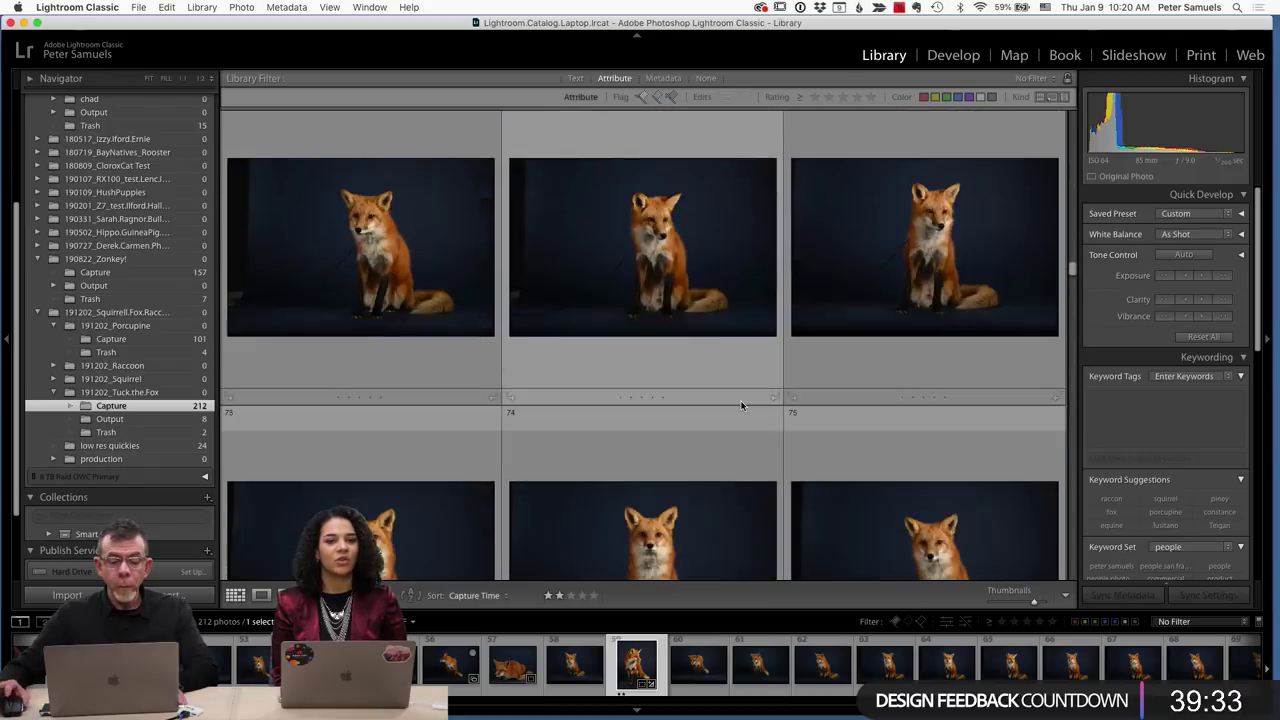
scroll(741, 405, "down", 10)
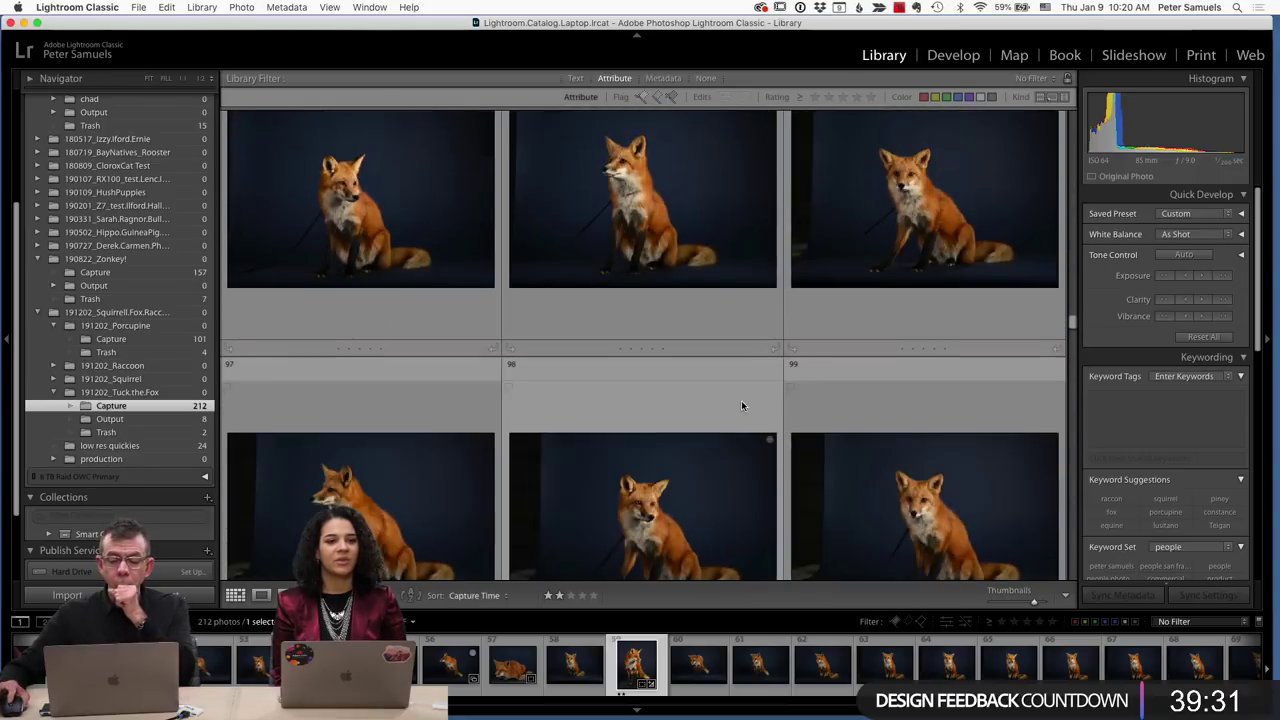
scroll(741, 405, "down", 8)
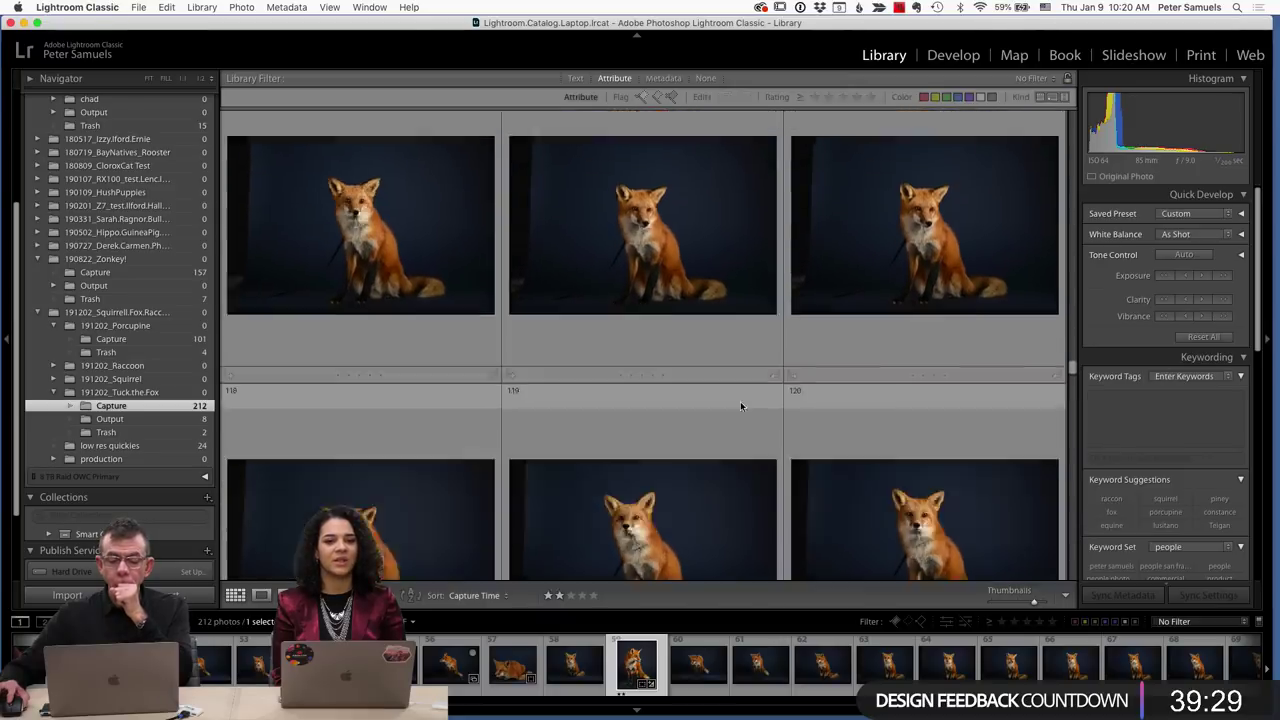
scroll(741, 406, "down", 6)
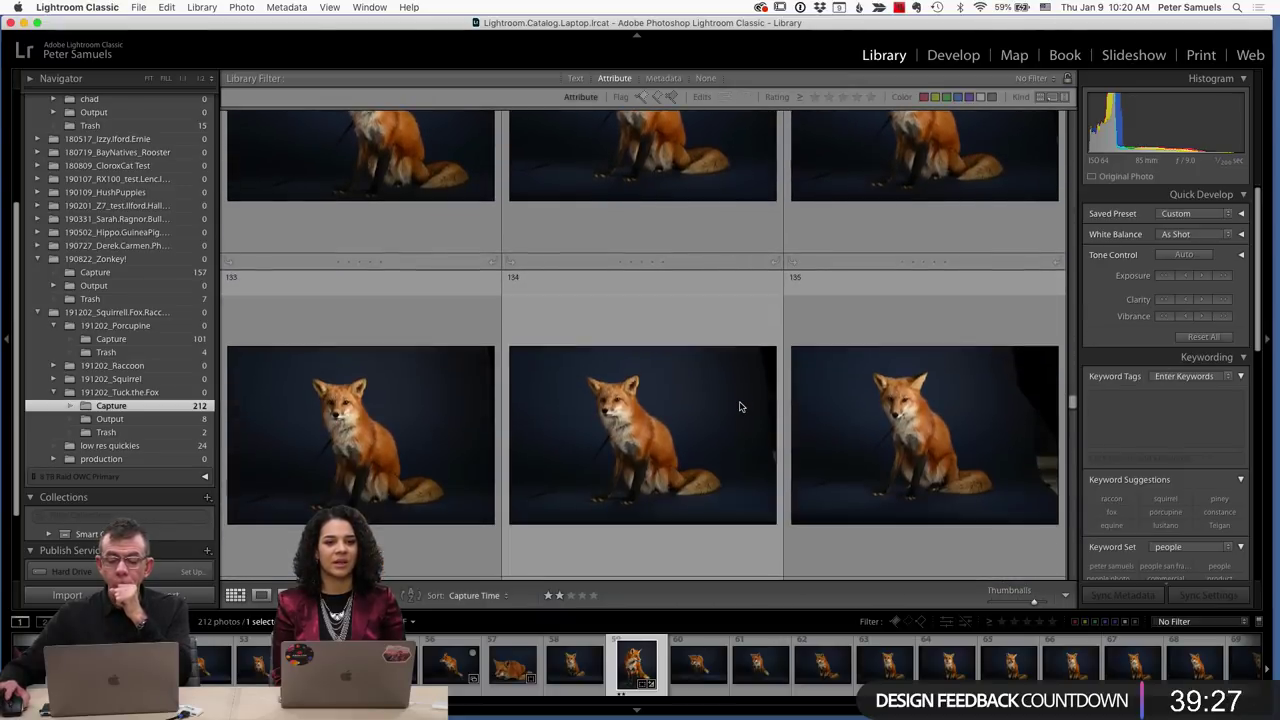
scroll(740, 406, "down", 4)
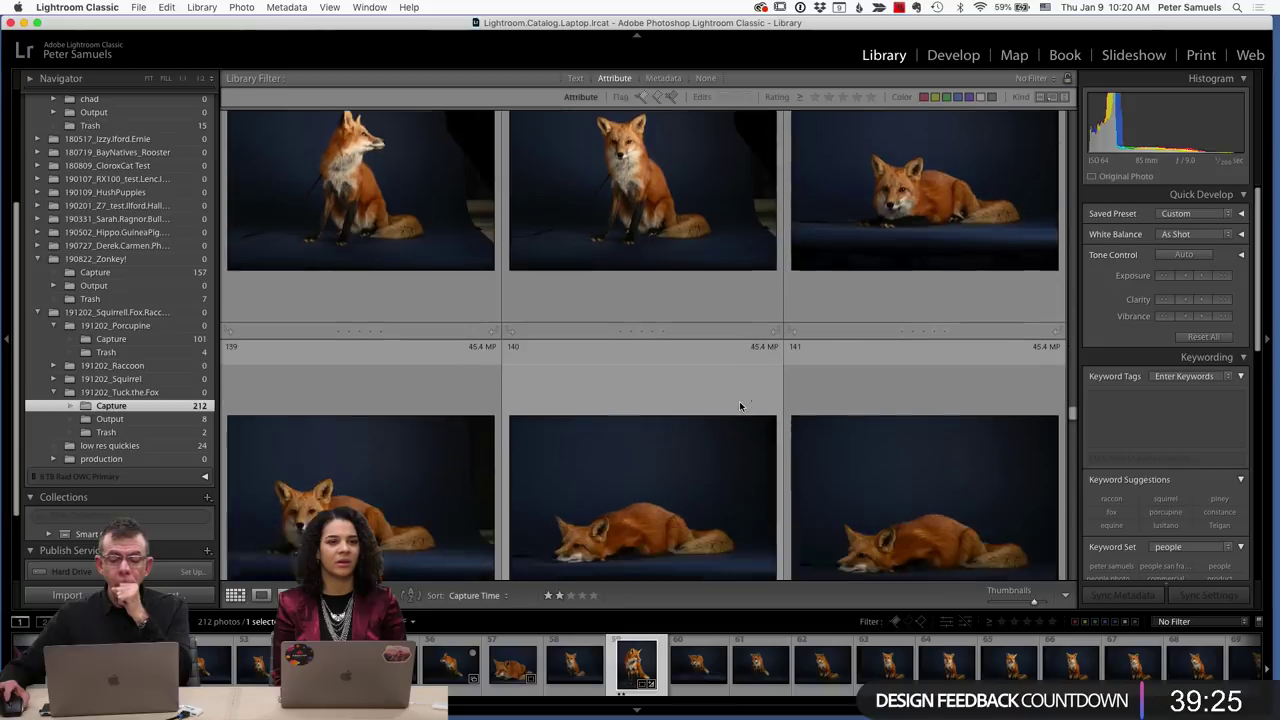
scroll(740, 405, "up", 5)
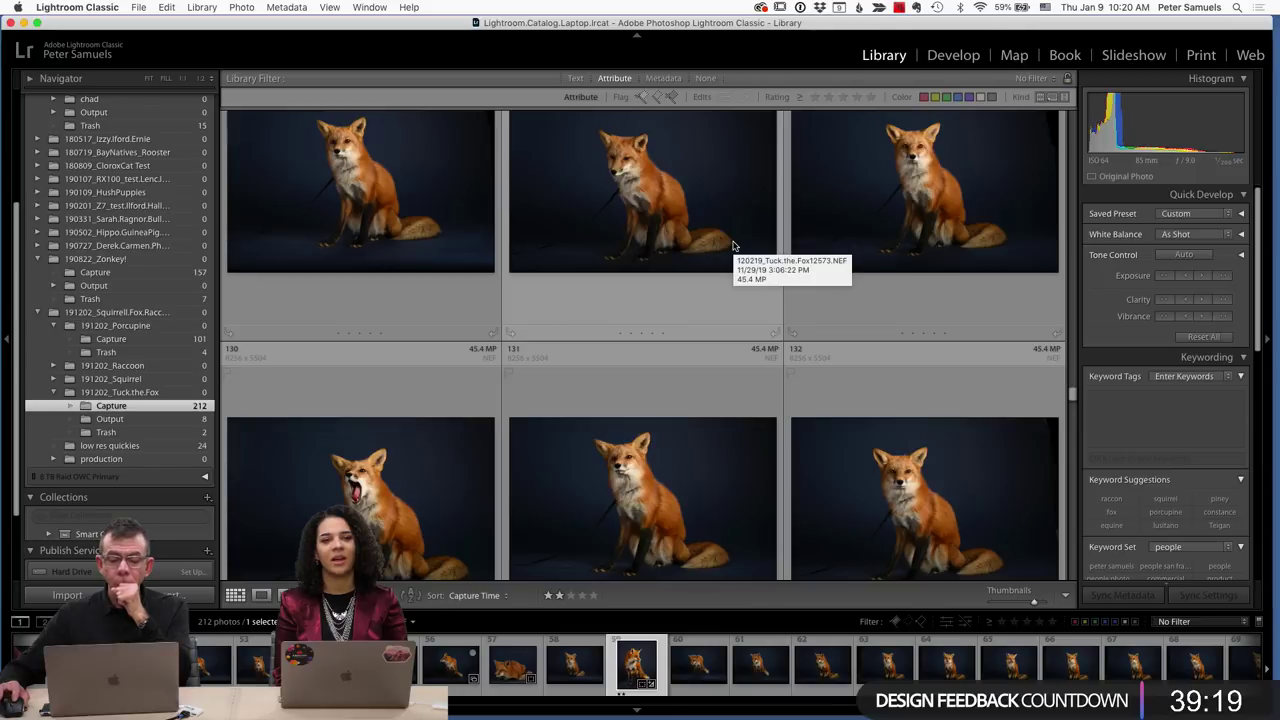
Open photo 12573 large and step forward through the fox shots to the standing fox.
double_click(733, 245)
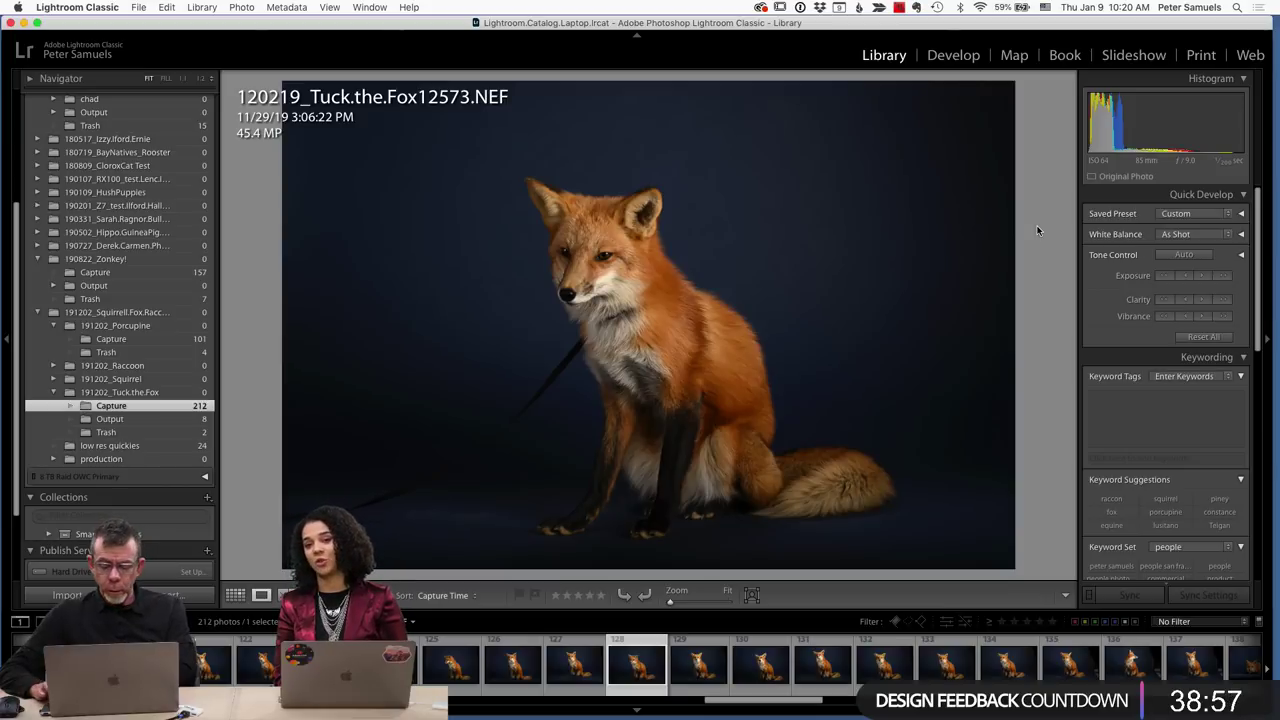
key("Right")
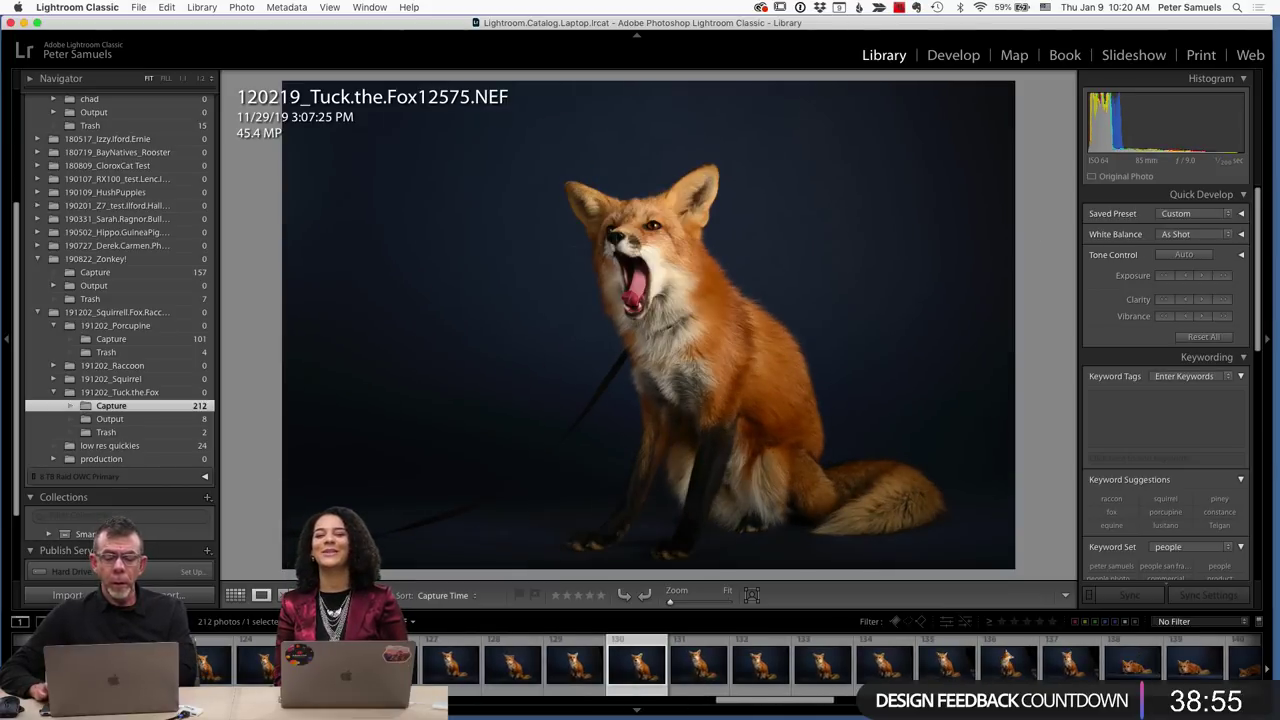
key("Right")
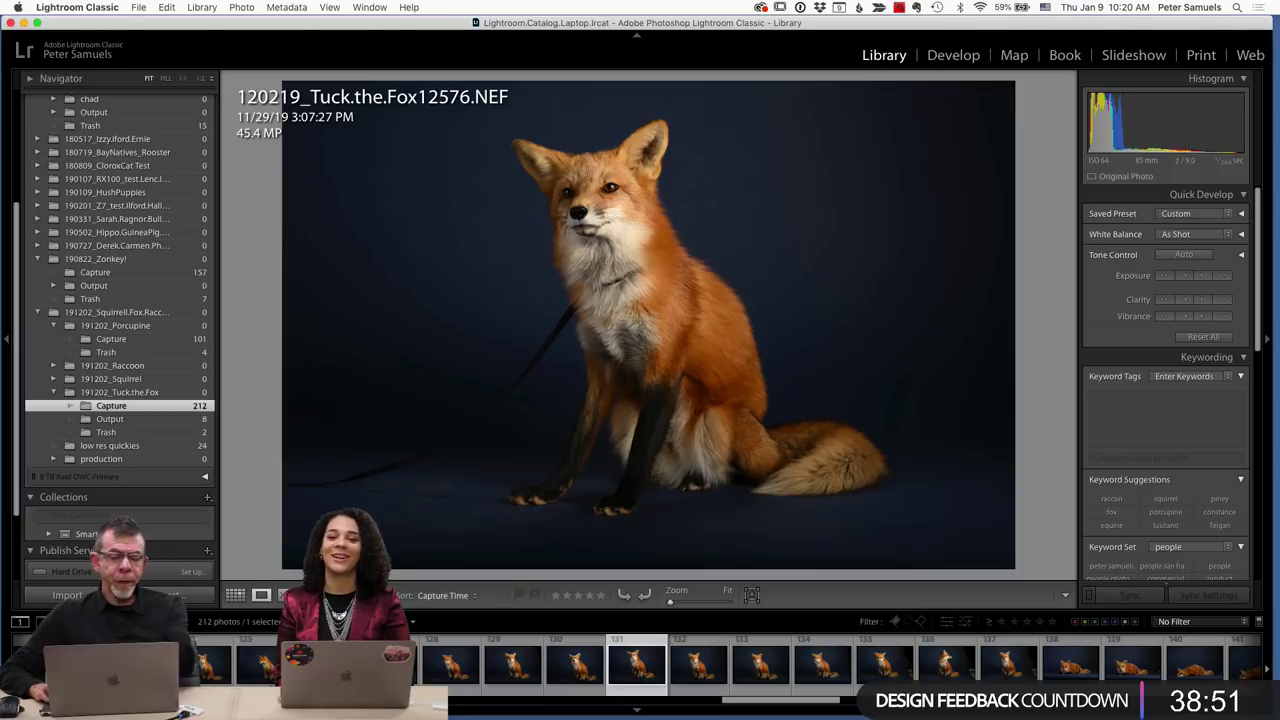
key("Right")
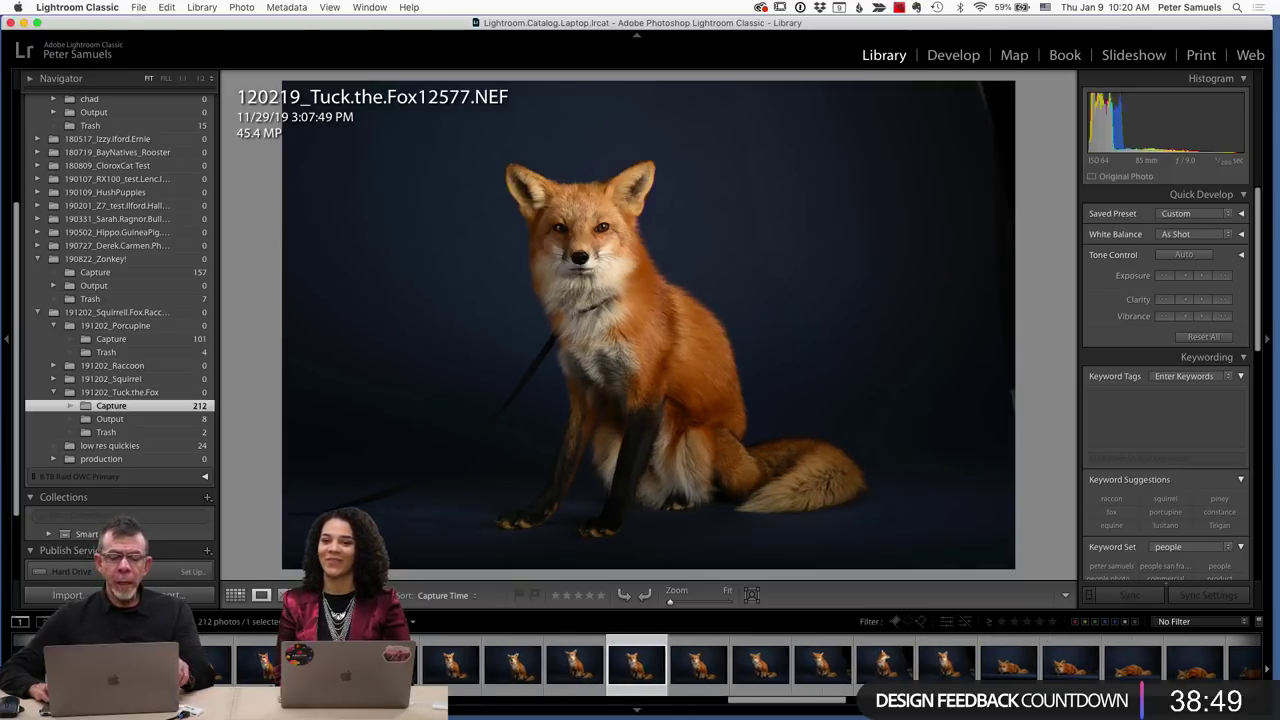
key("Right")
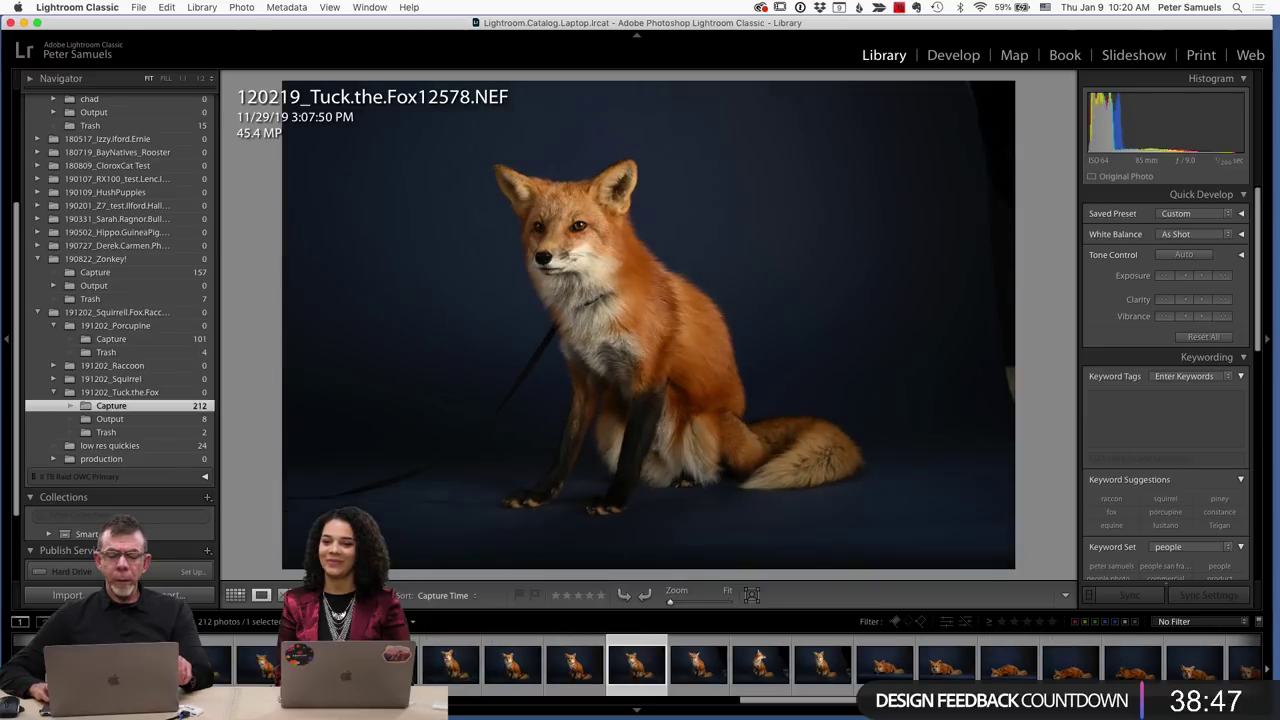
key("Right")
key("Right")
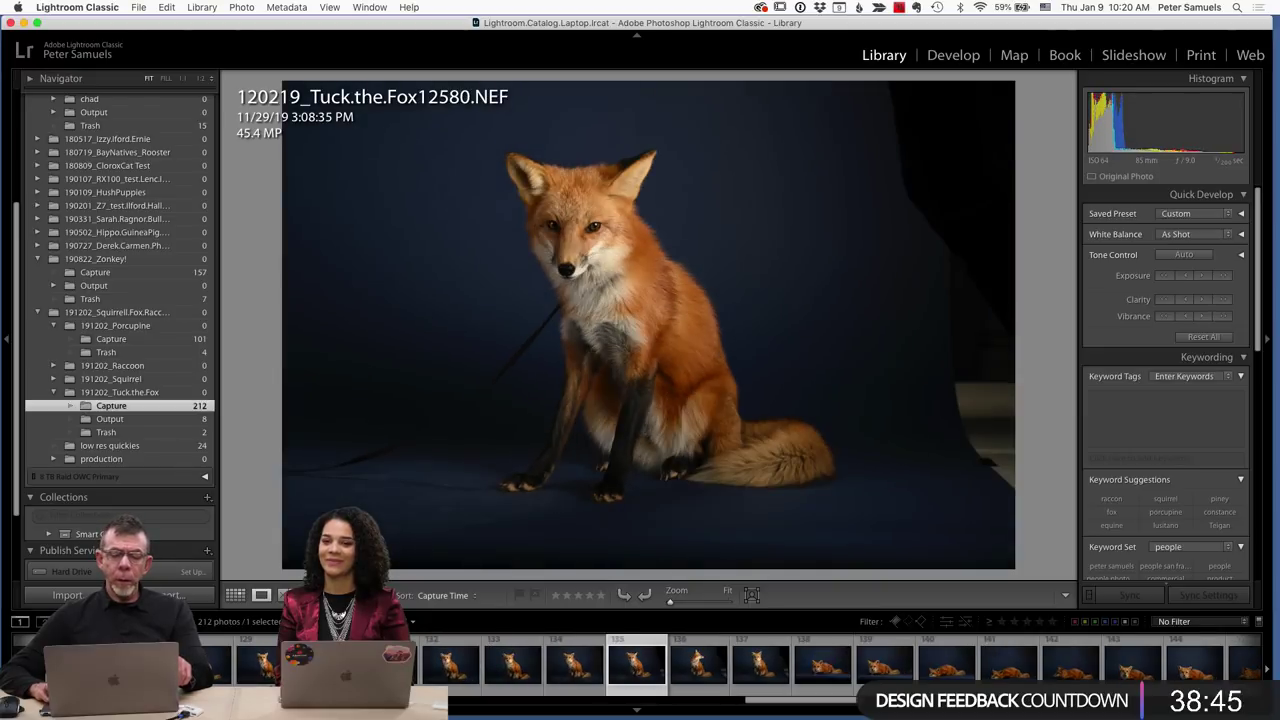
key("Right")
key("Right")
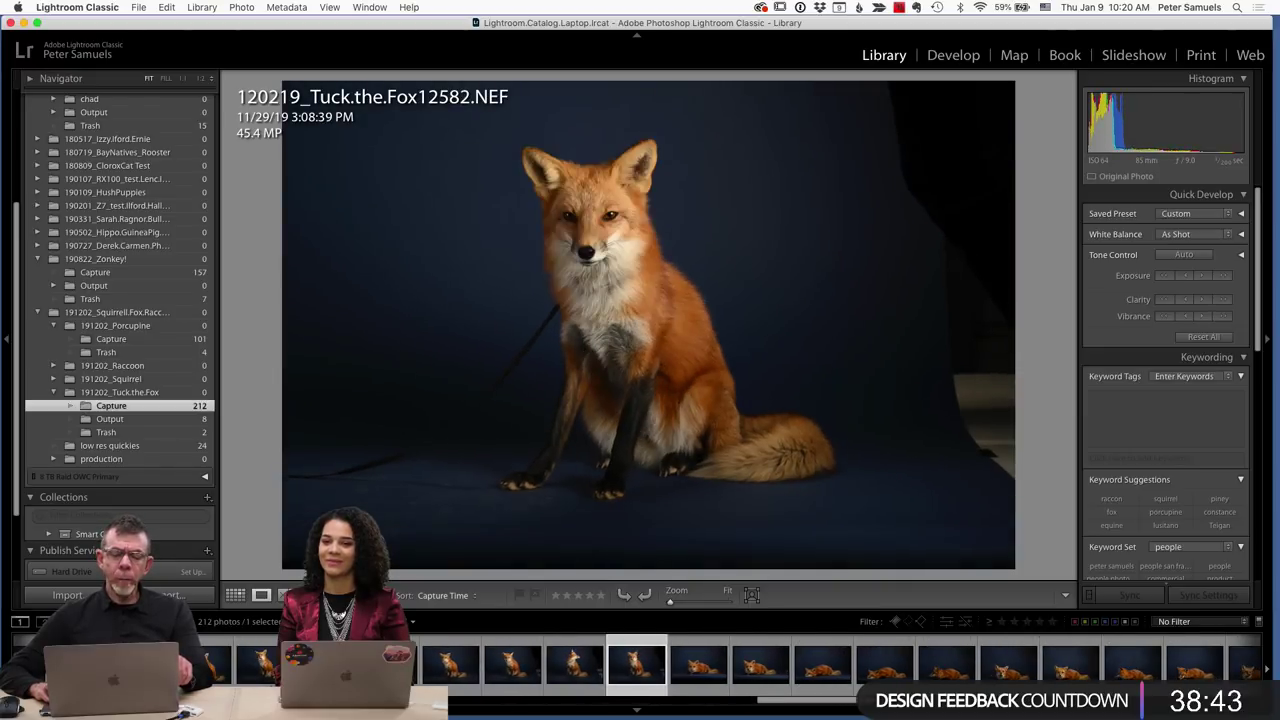
key("Right")
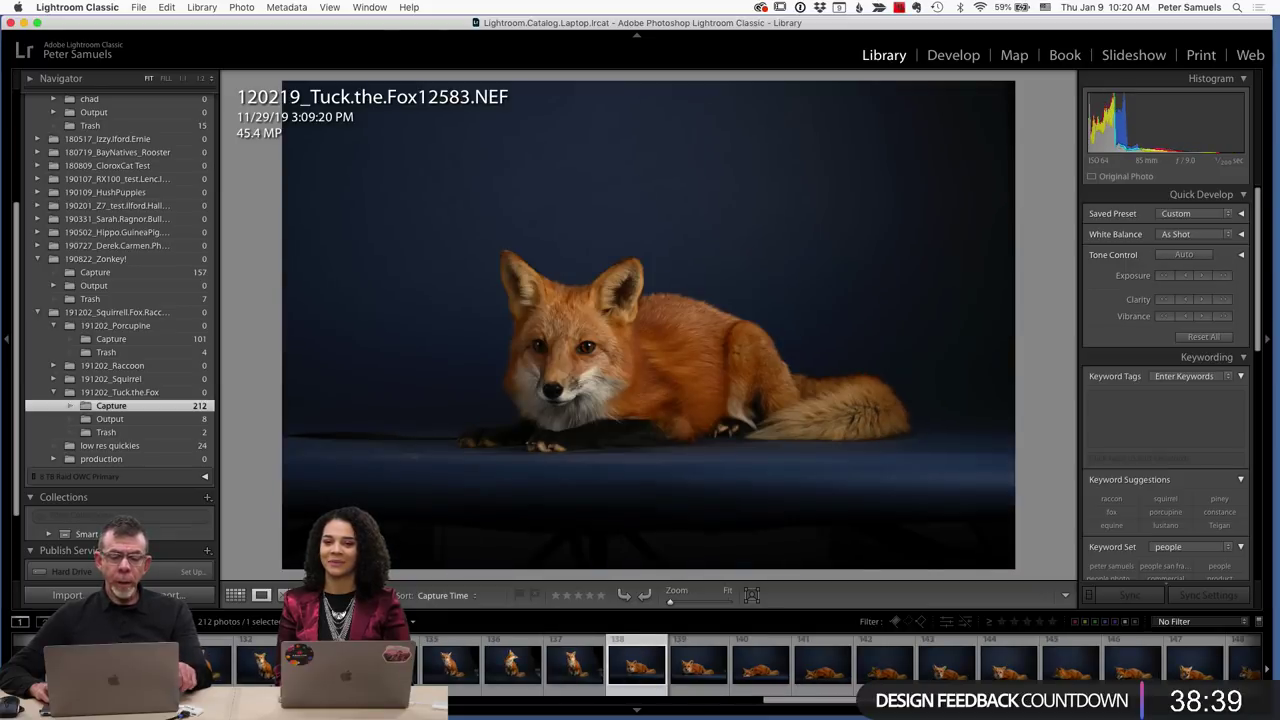
key("Right")
key("Right")
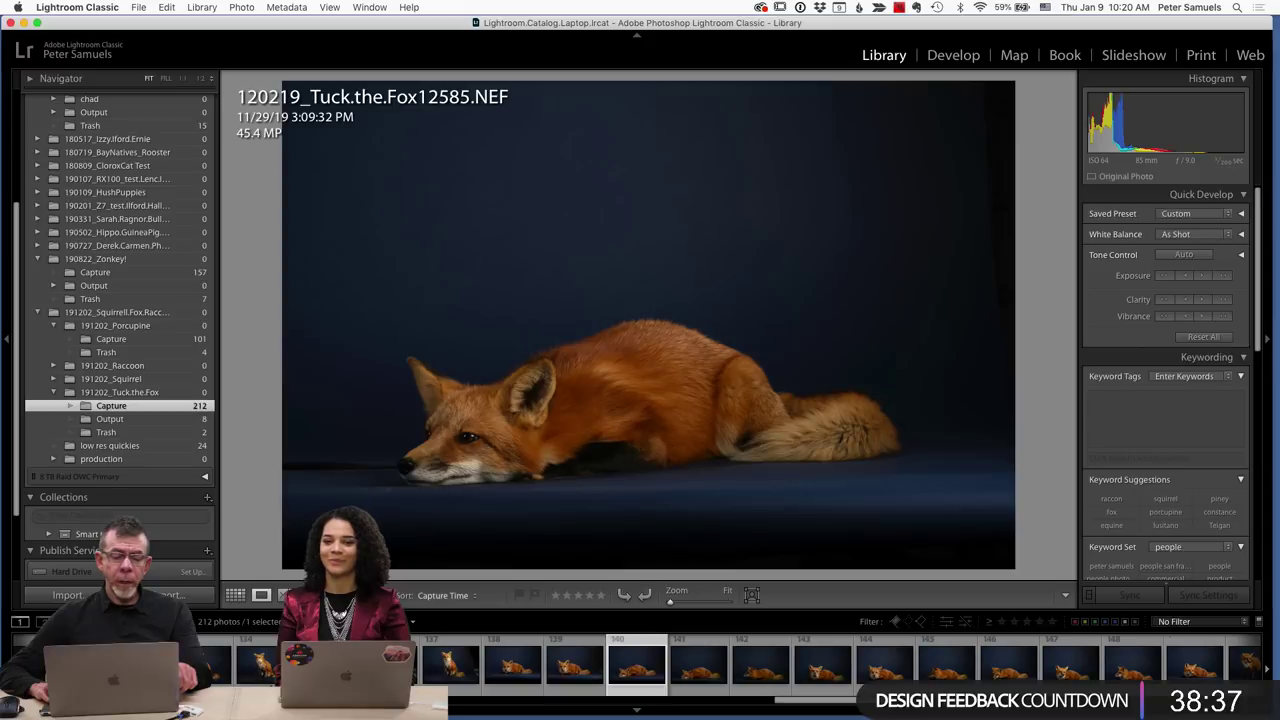
key("Right")
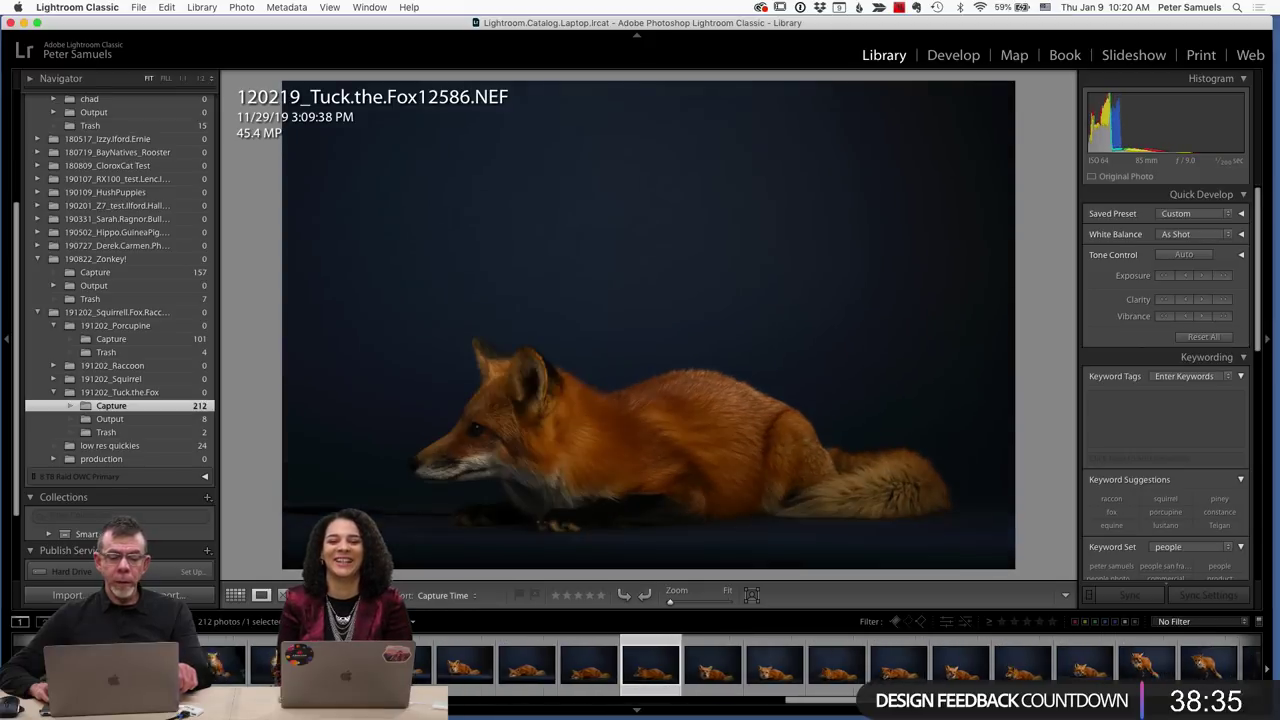
key("Right")
key("Right")
key("Right")
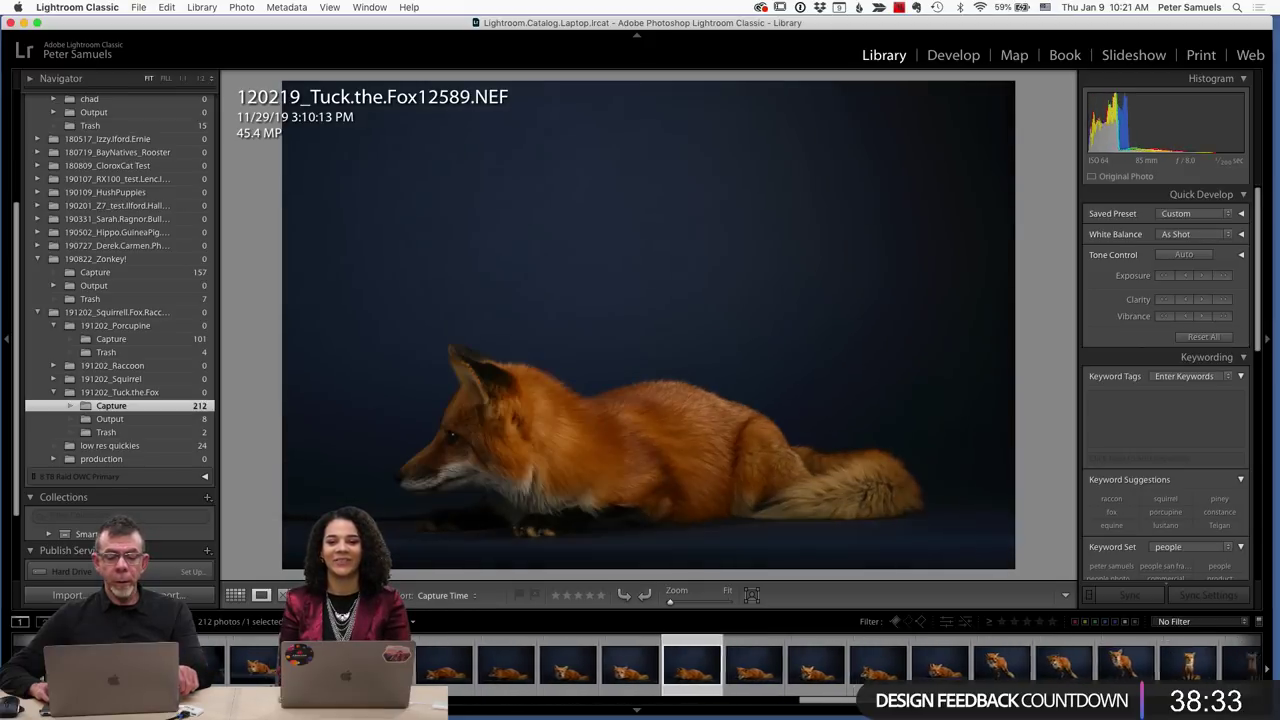
key("Right")
key("Right")
key("Right")
key("Right")
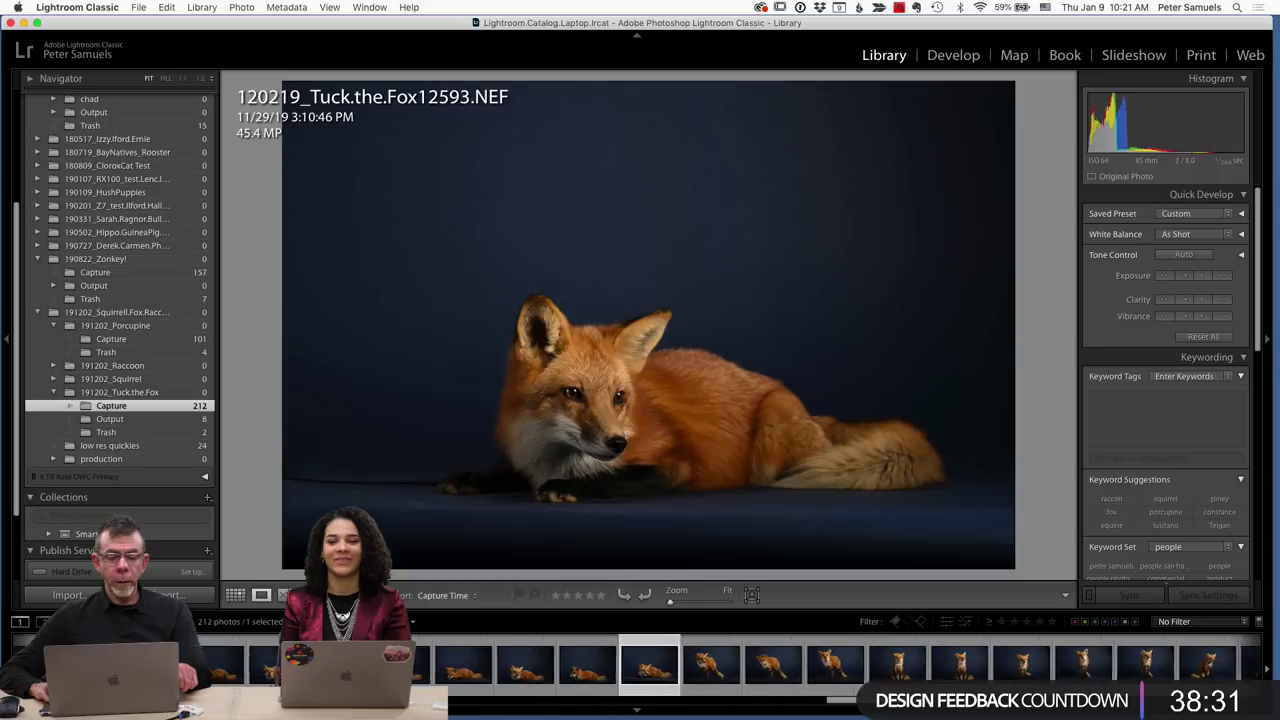
key("Right")
key("Right")
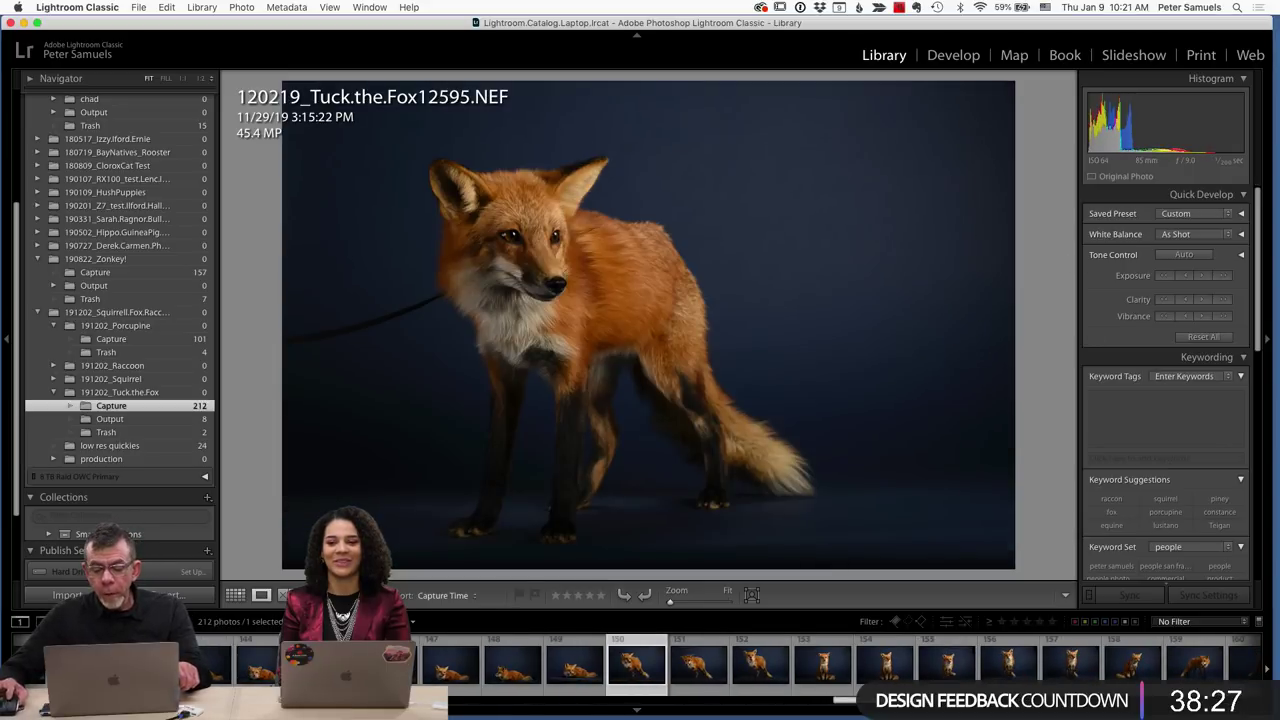
Browse from photo 184 onward, then jump to the end and view Fox12647.
scroll(640, 665, "right", 10)
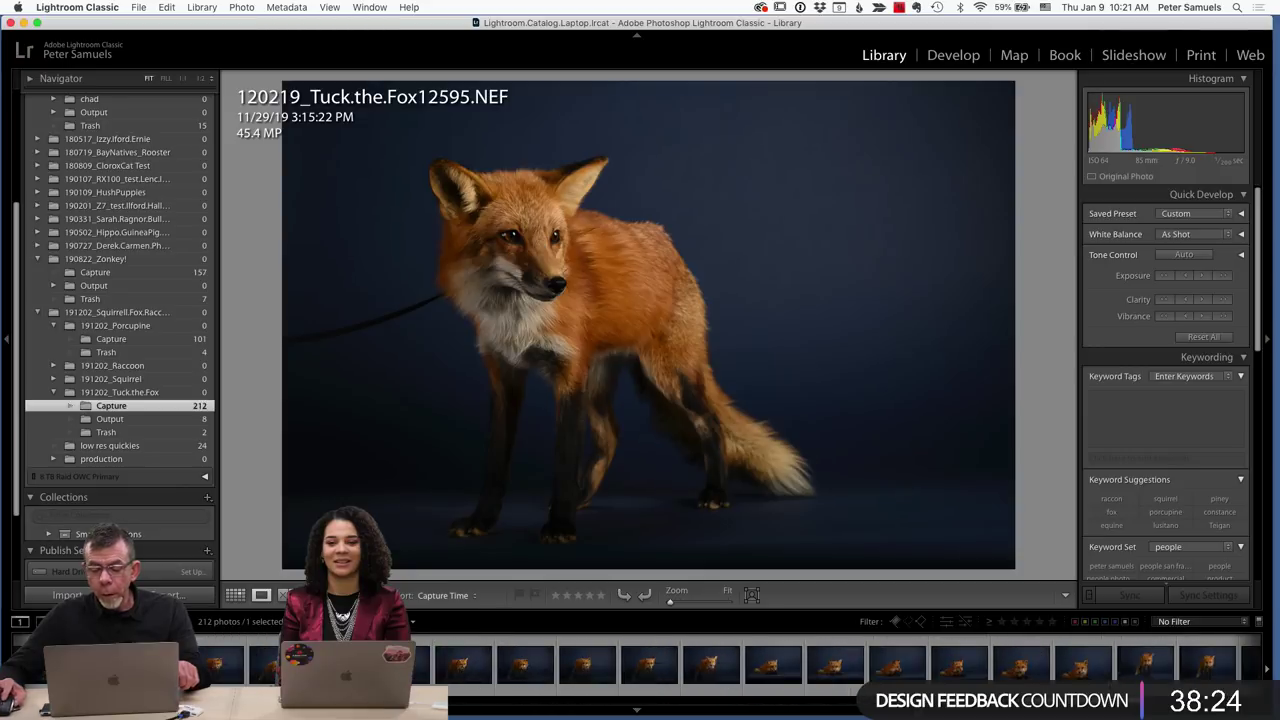
left_click(707, 667)
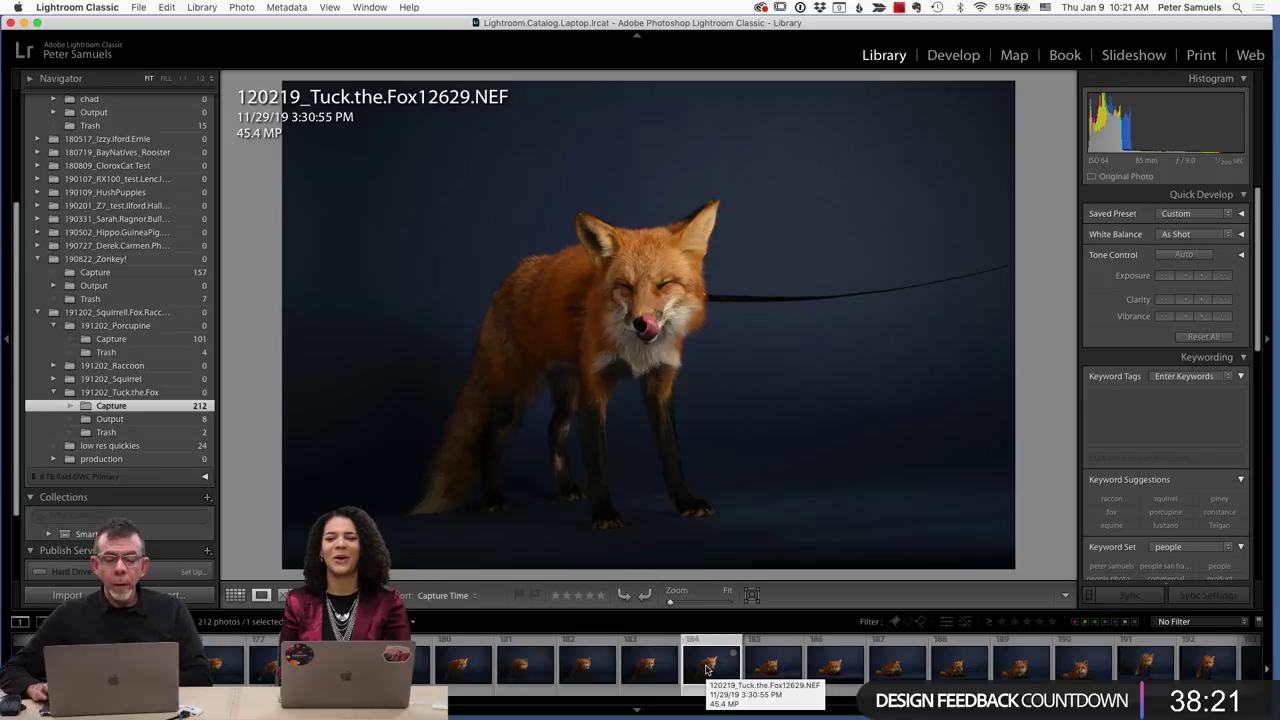
key("Right")
key("Right")
key("Right")
key("Right")
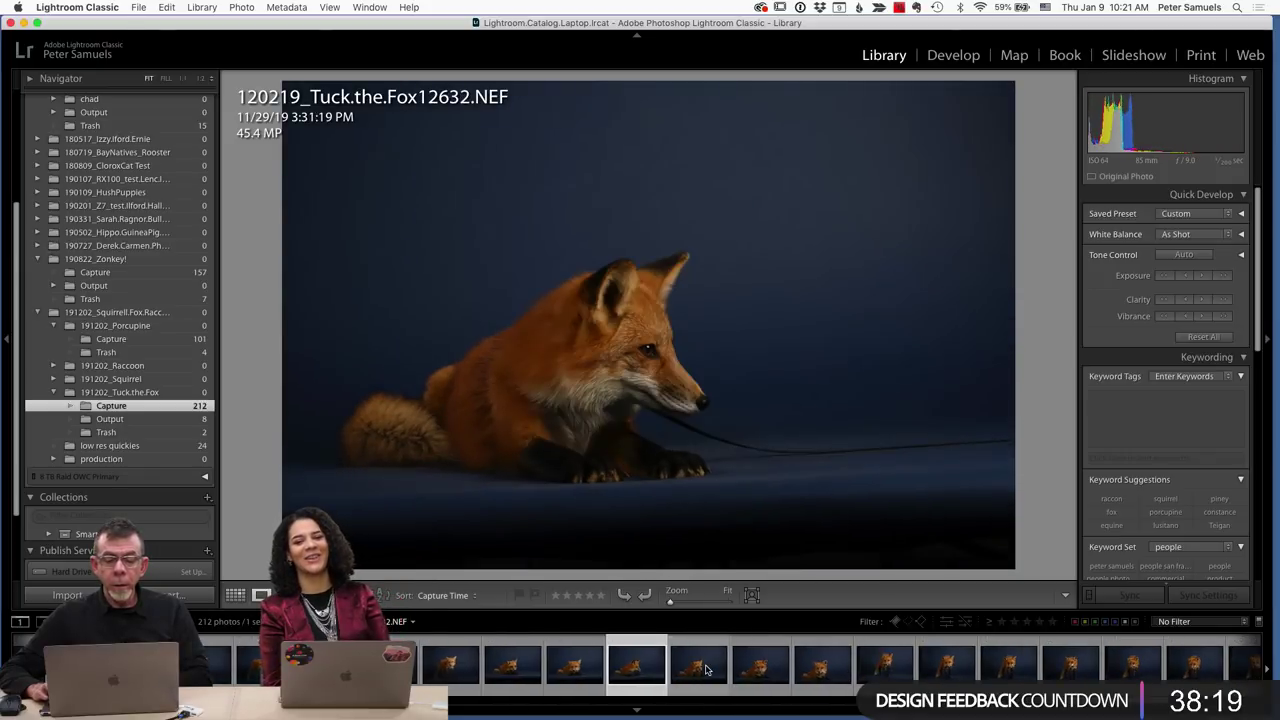
key("Right")
key("Right")
key("Right")
key("Right")
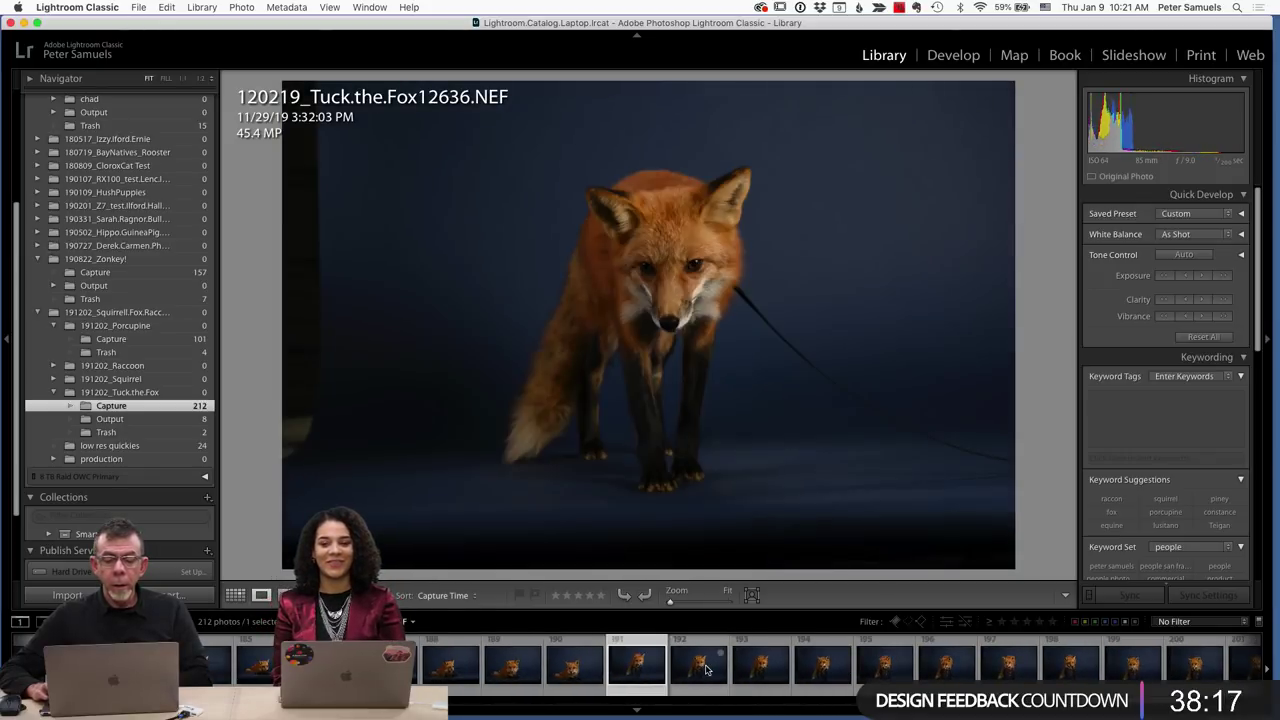
key("Right")
key("Right")
key("Right")
key("Right")
key("Right")
key("Right")
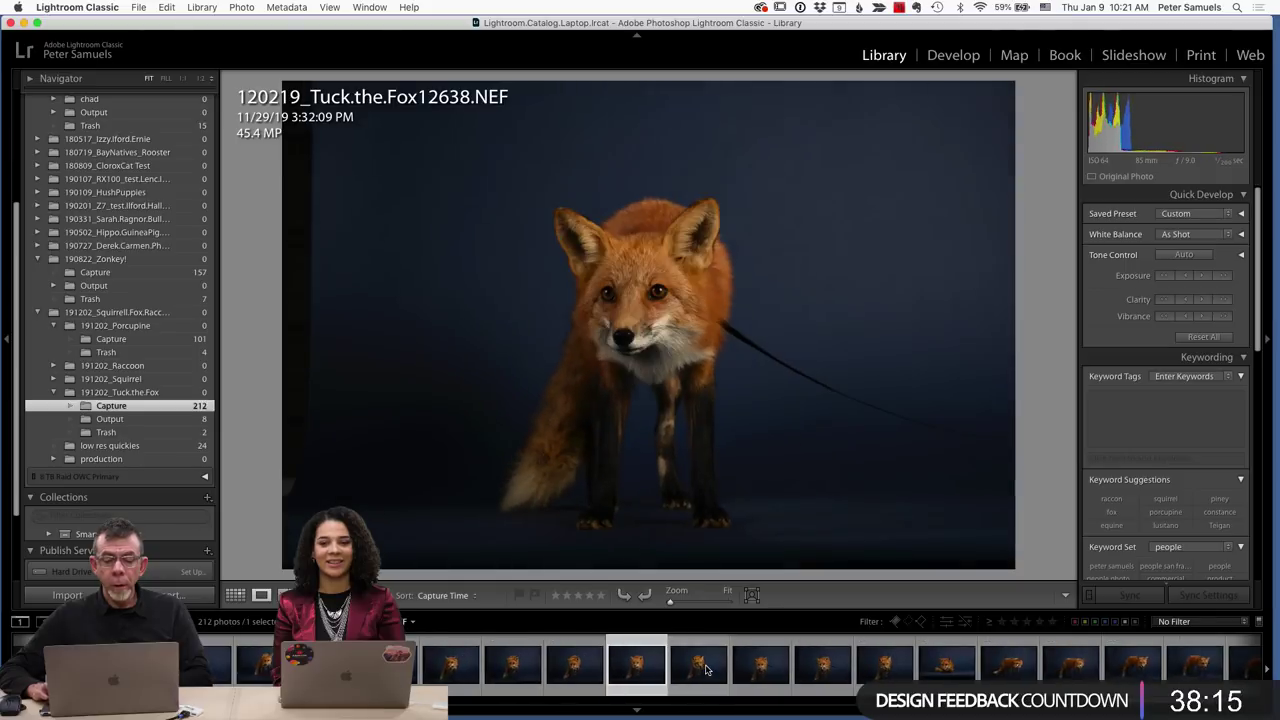
key("Right")
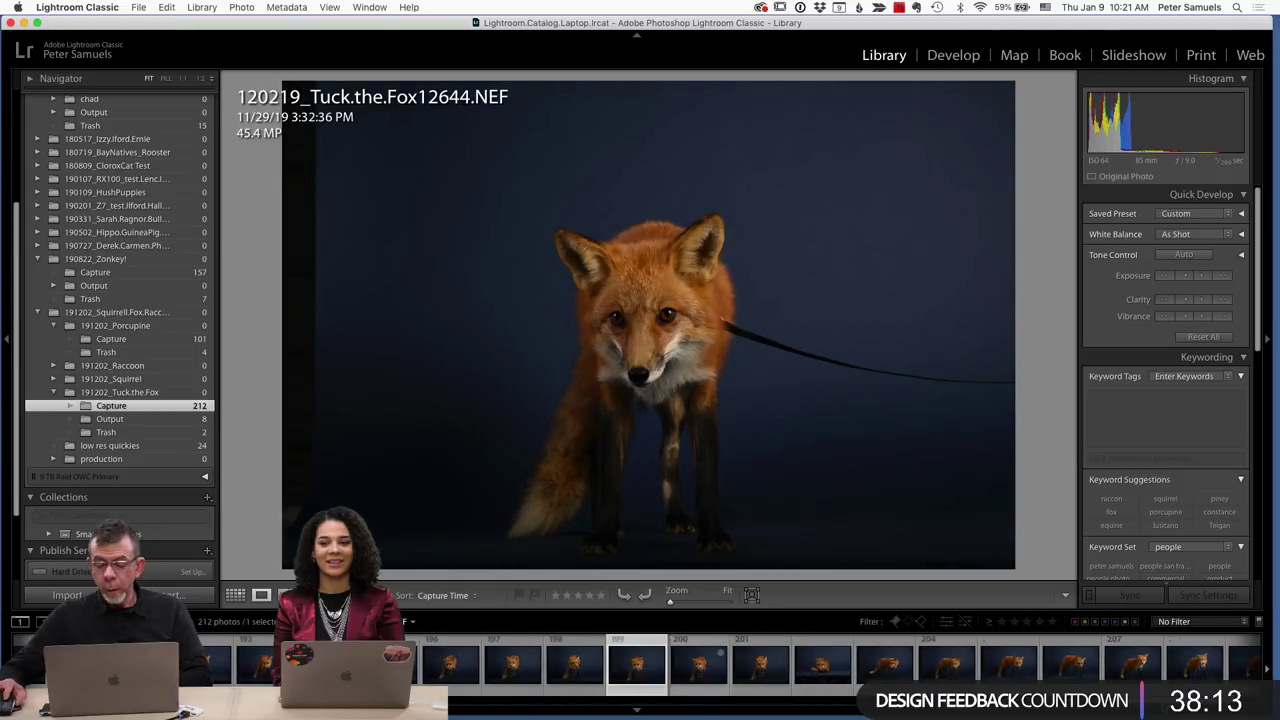
key("End")
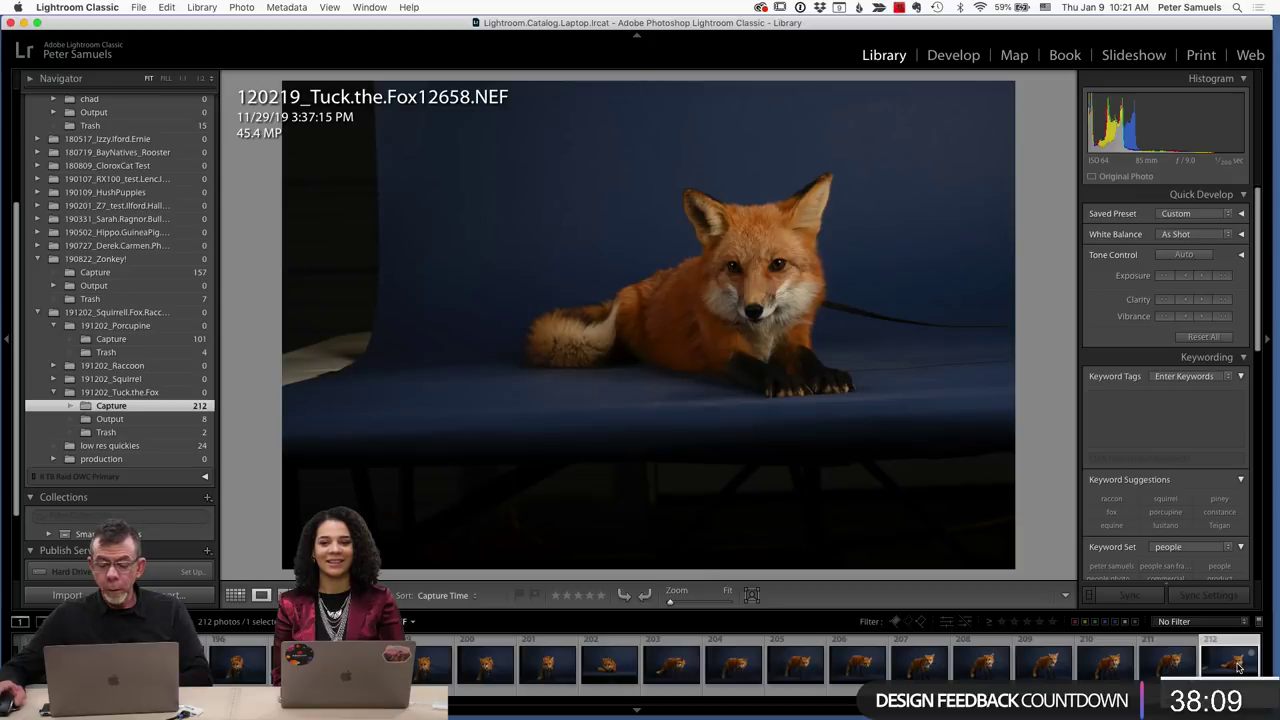
left_click(631, 679)
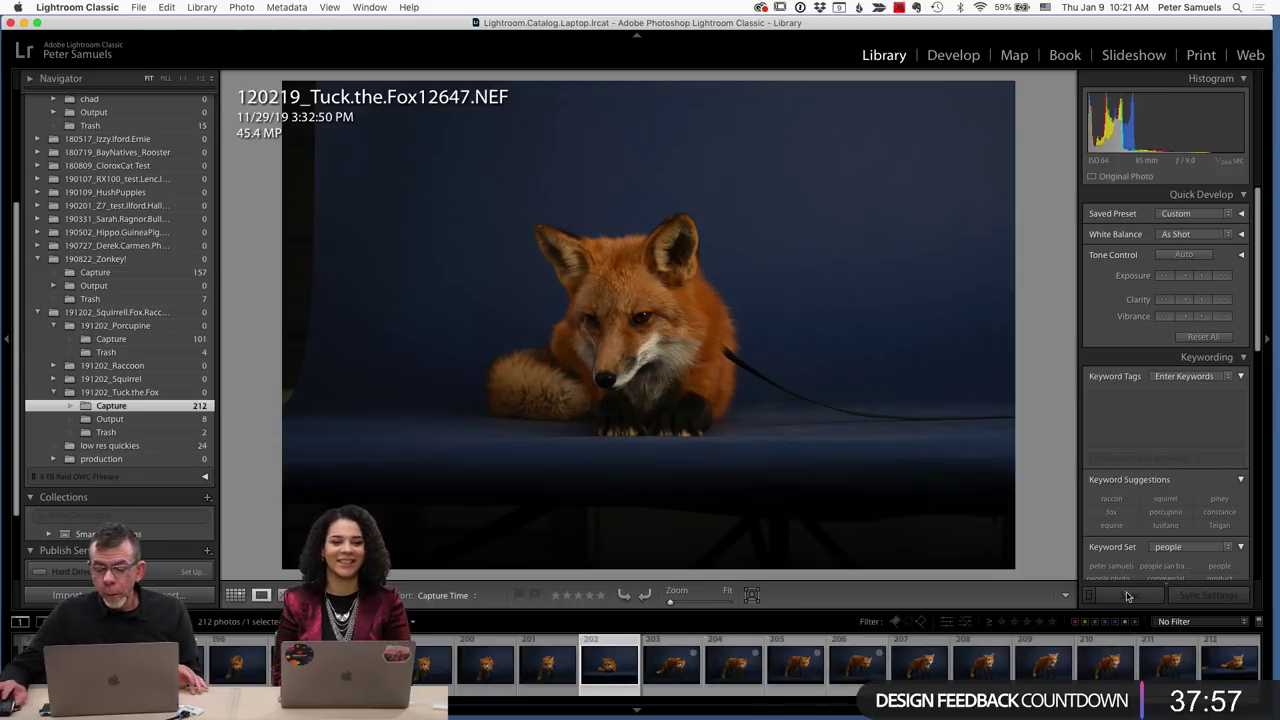
Filter to 2 stars and higher and open 12504.NEF in Develop with the crop tool.
left_click(1015, 622)
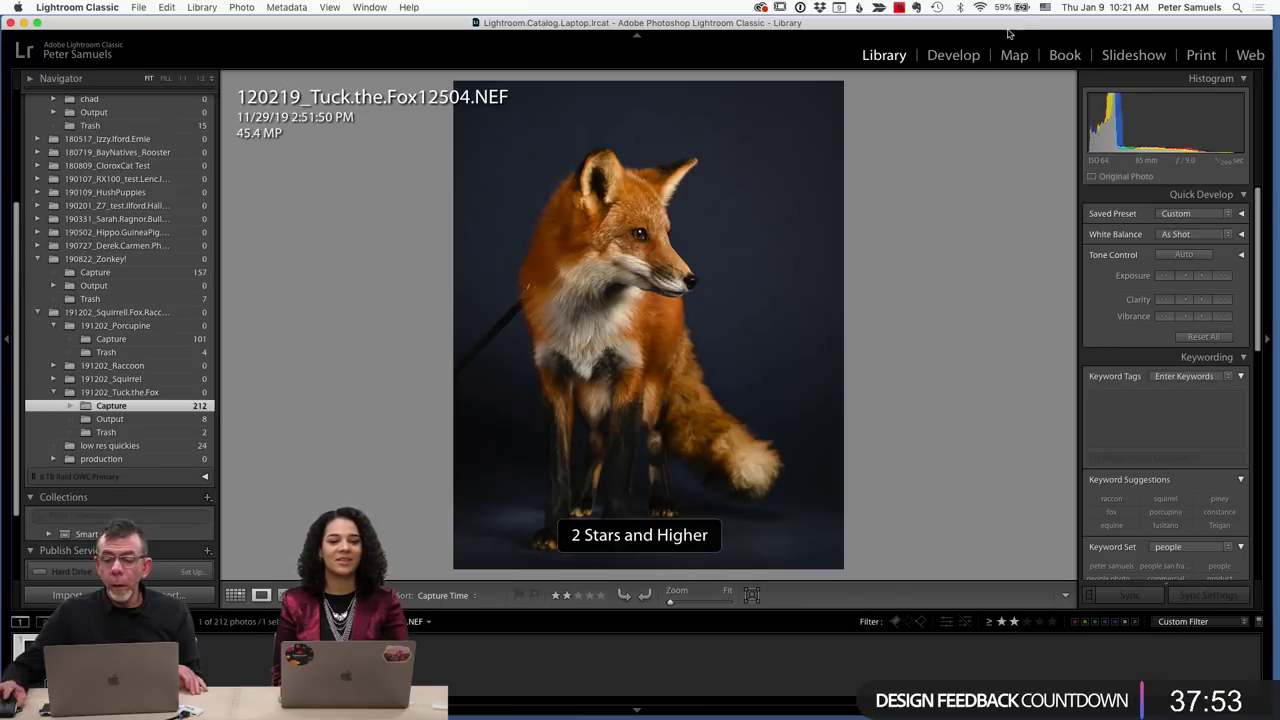
left_click(970, 56)
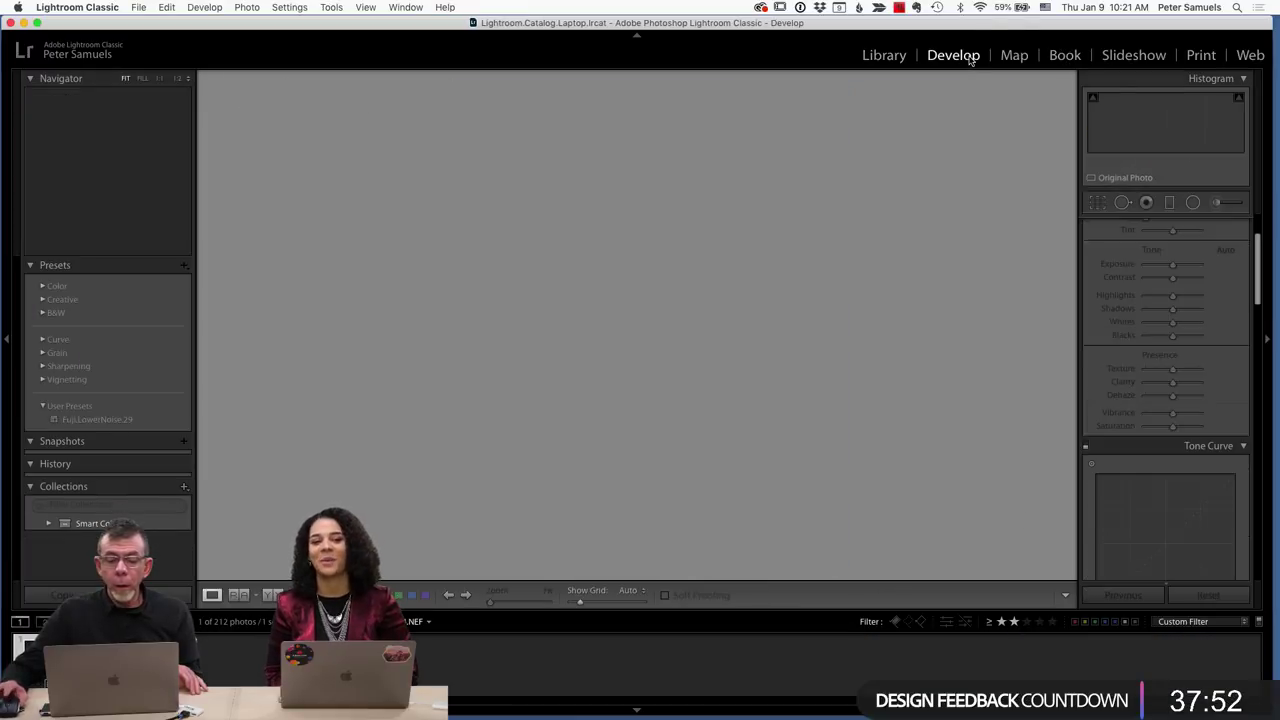
left_click(1097, 203)
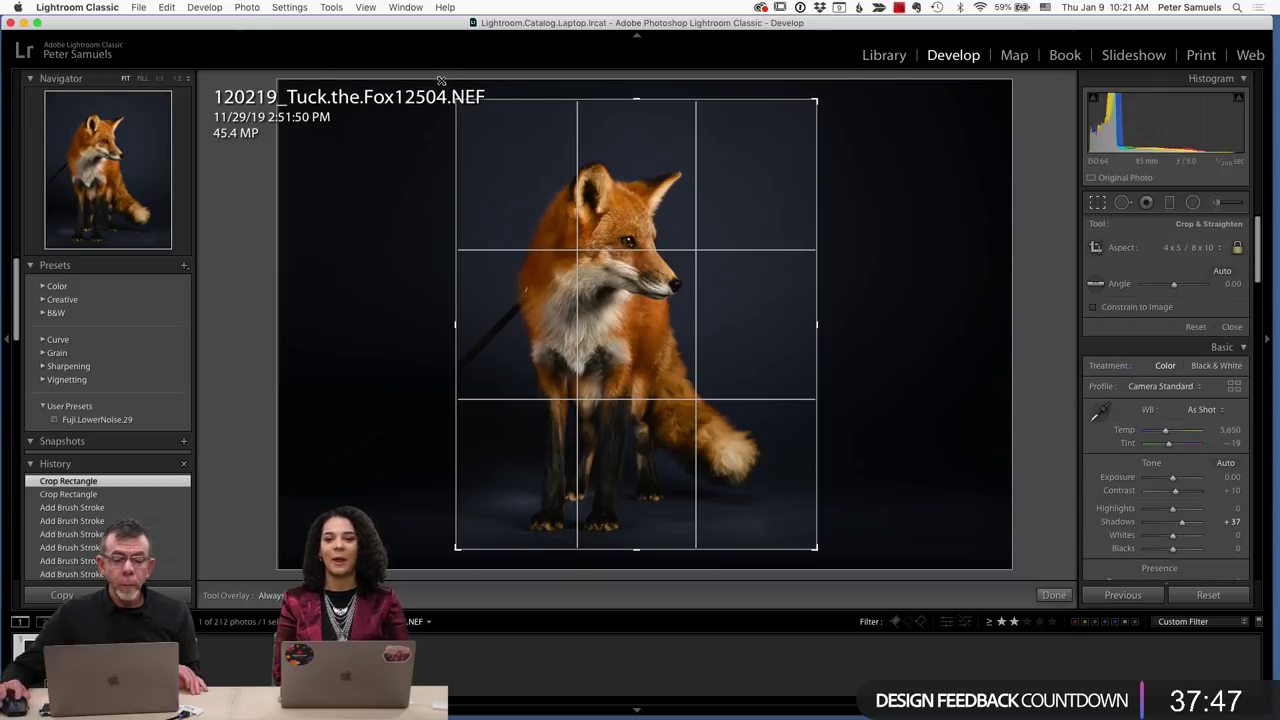
Apply the initial 4 x 5 crop, then reopen it to enlarge the frame and shift the fox.
left_click(658, 203)
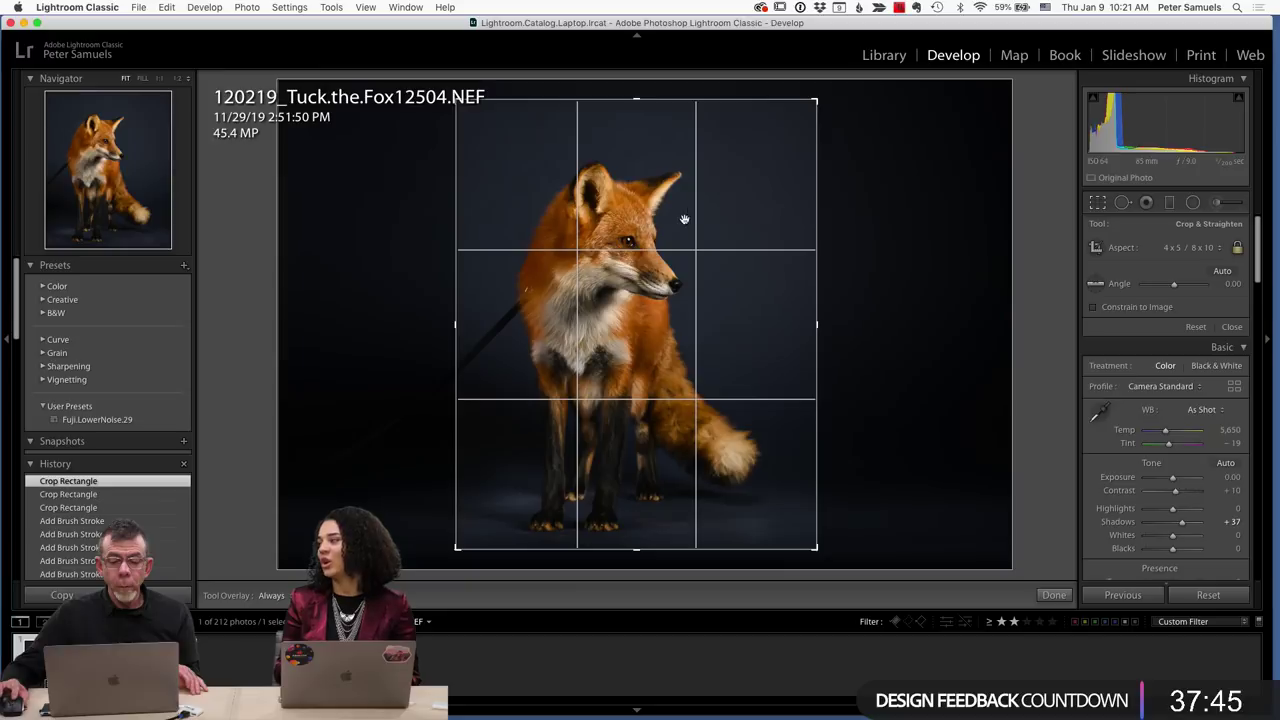
left_click(690, 219)
key("Return")
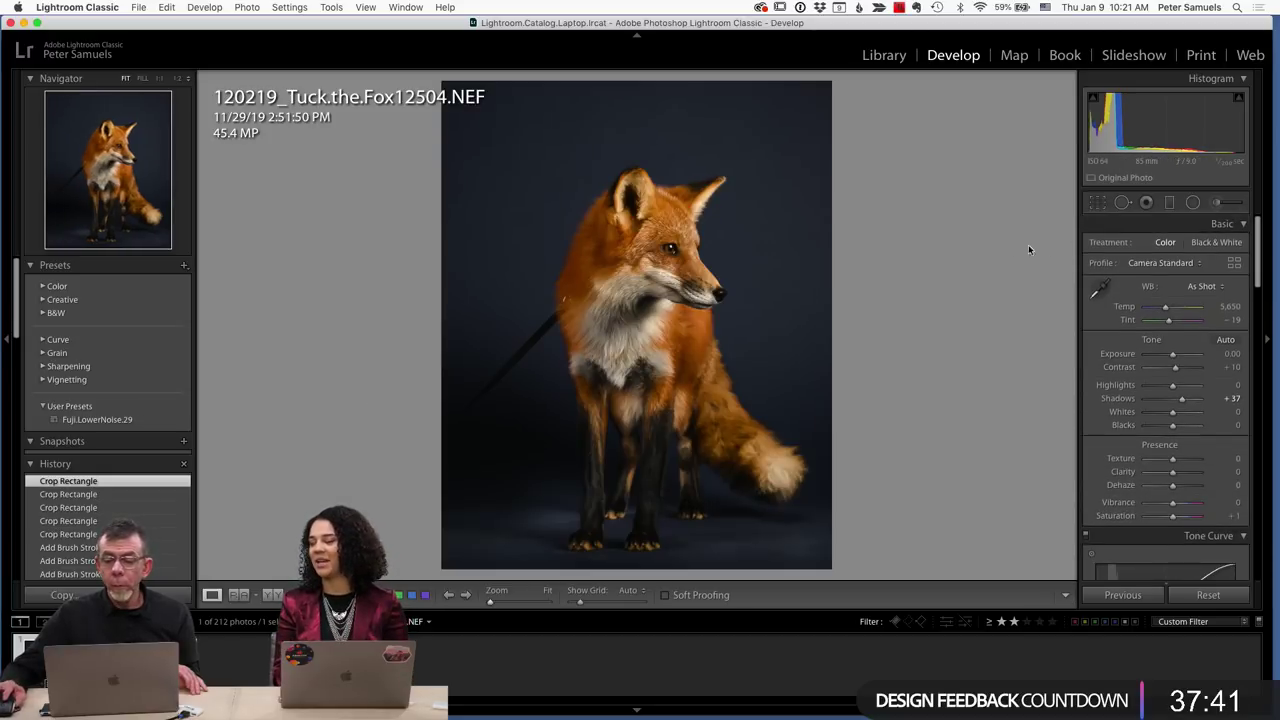
left_click(1099, 204)
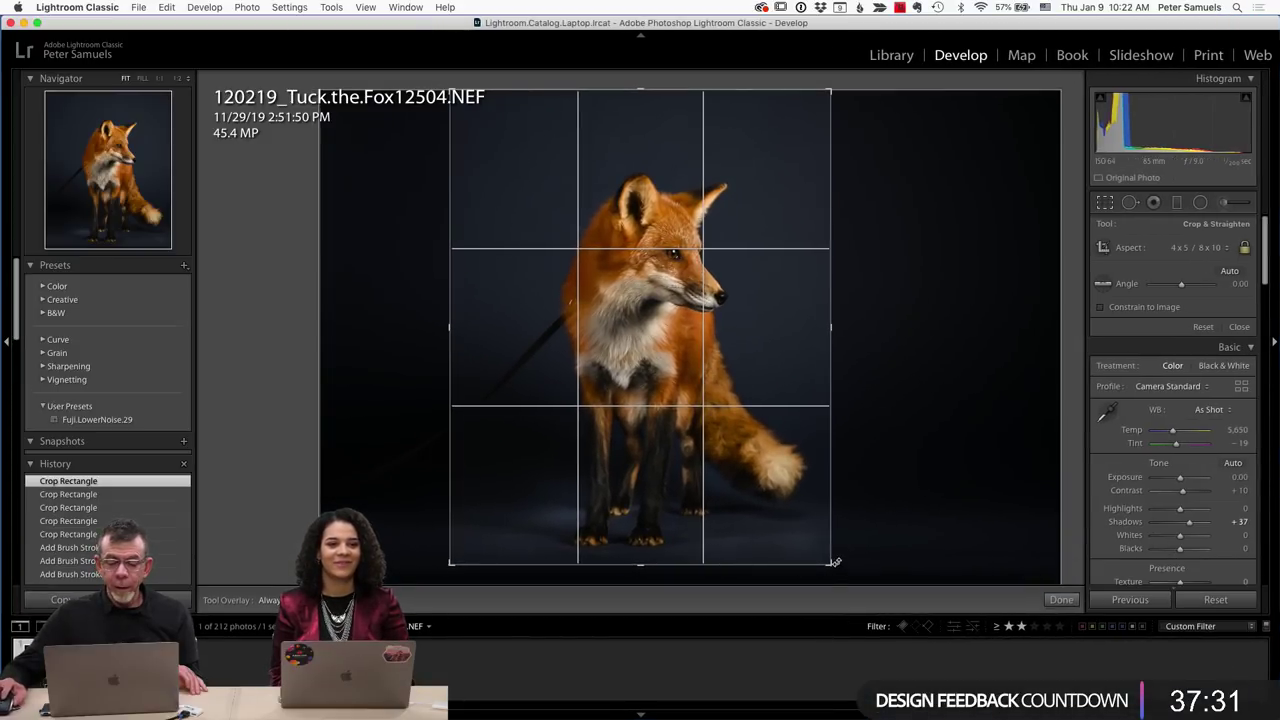
left_click_drag(831, 565, 838, 569)
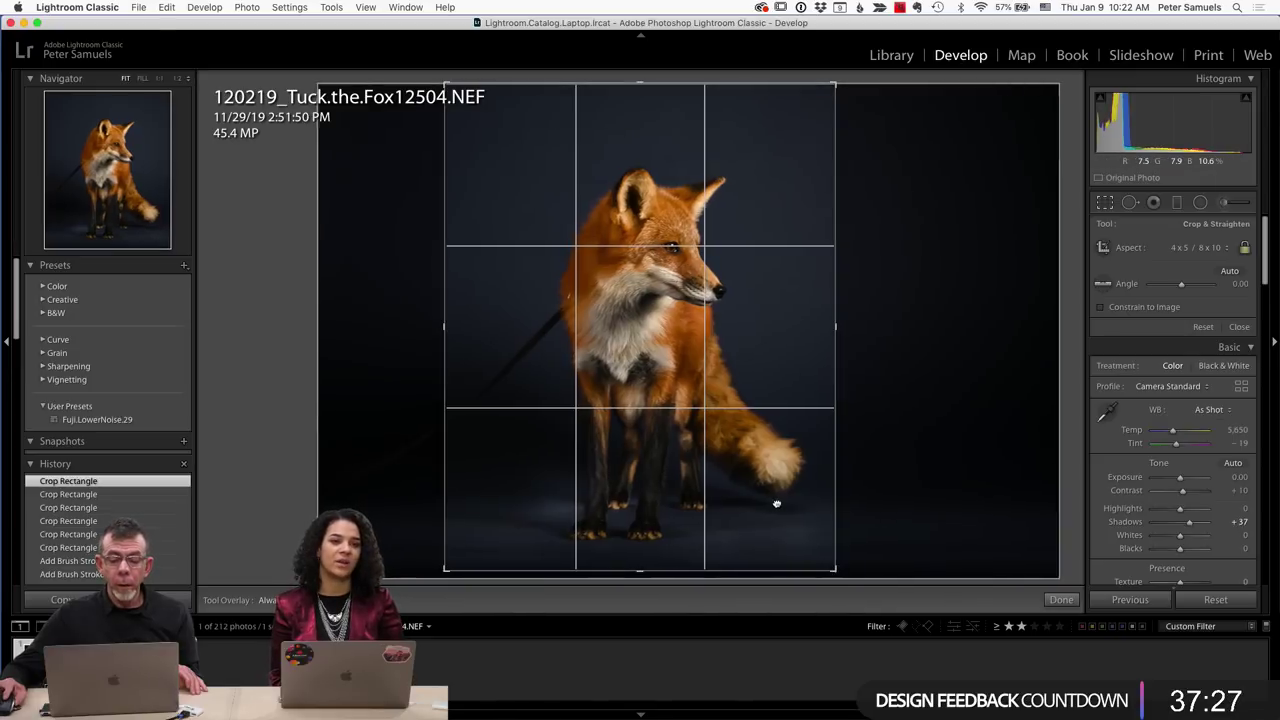
left_click_drag(771, 500, 765, 514)
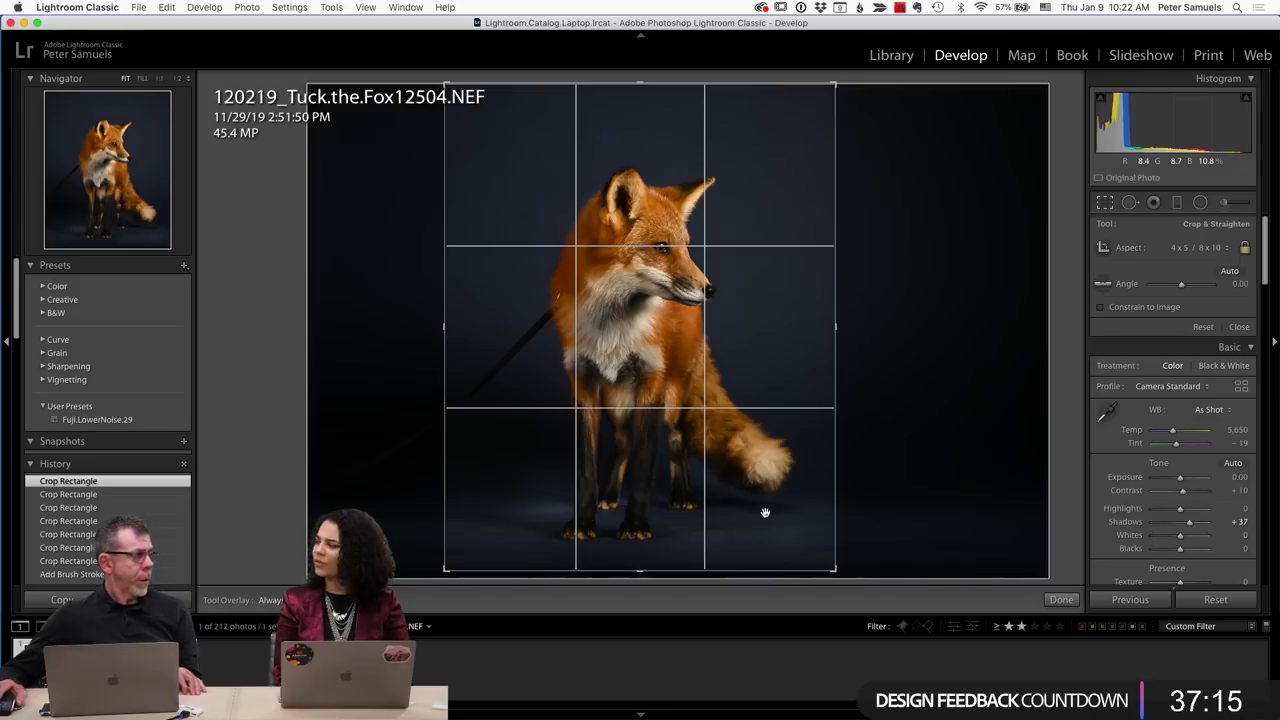
key("super+Tab")
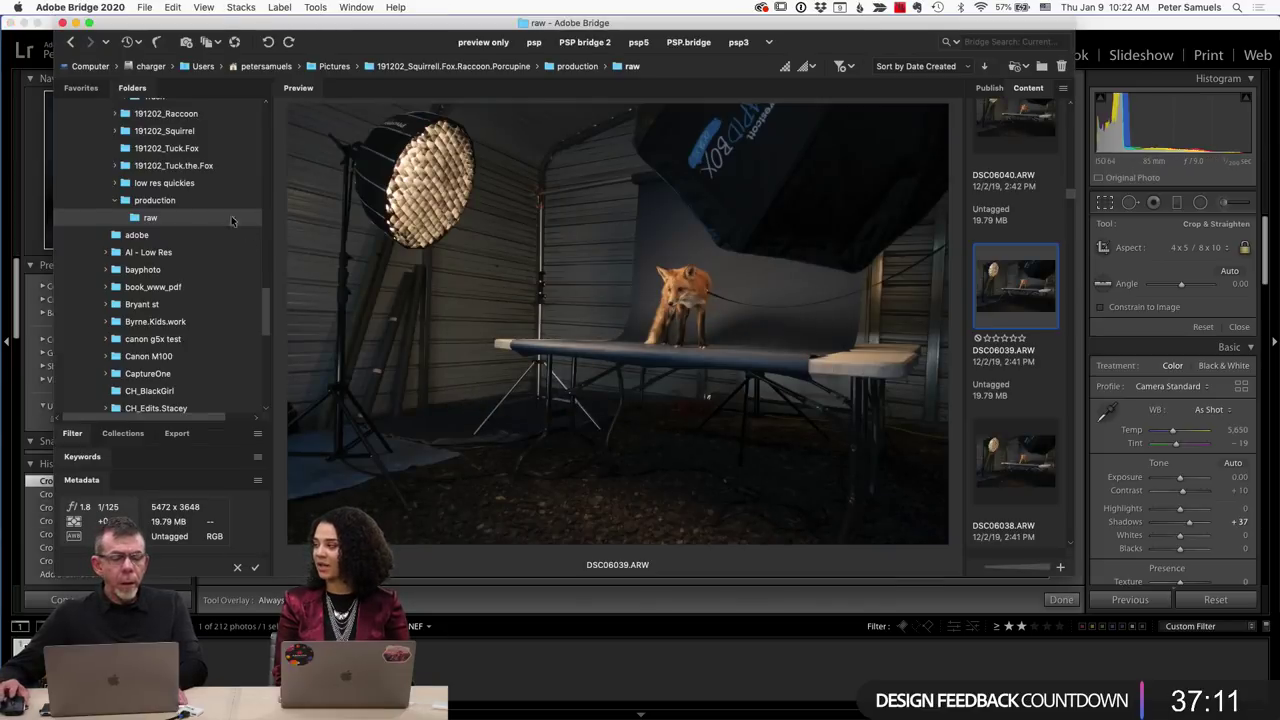
key("super+Tab")
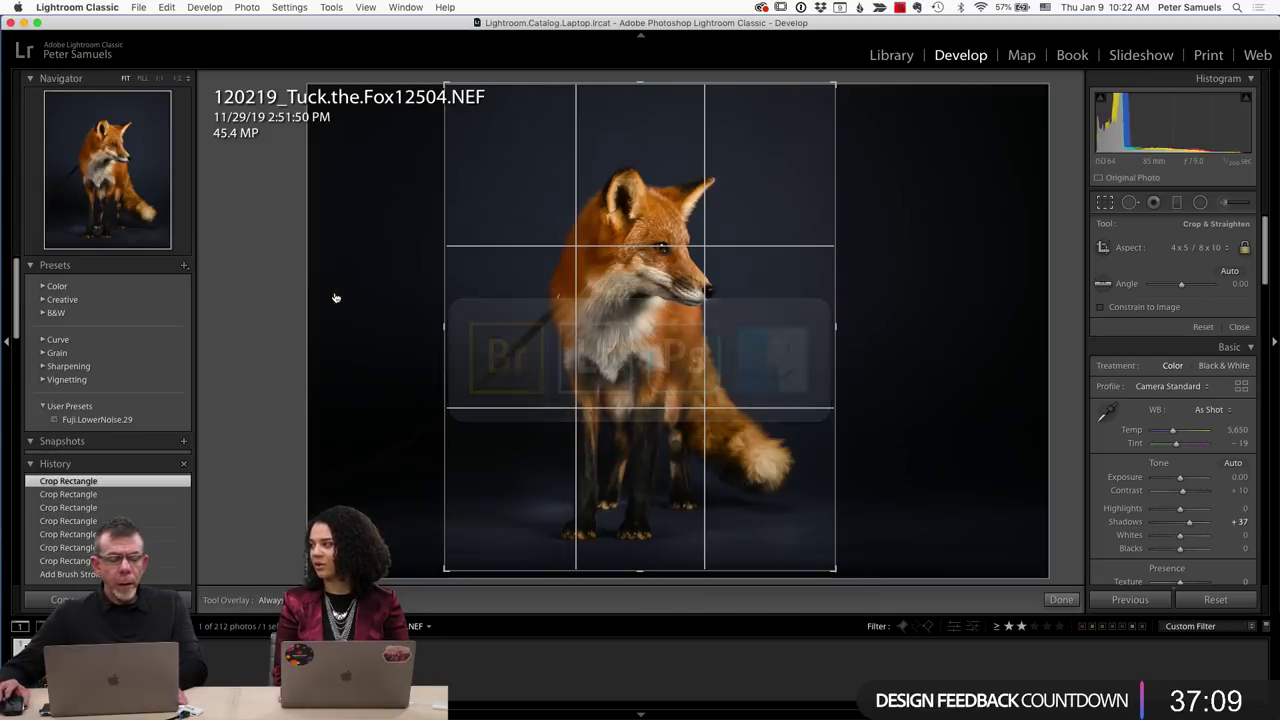
key("super+Tab")
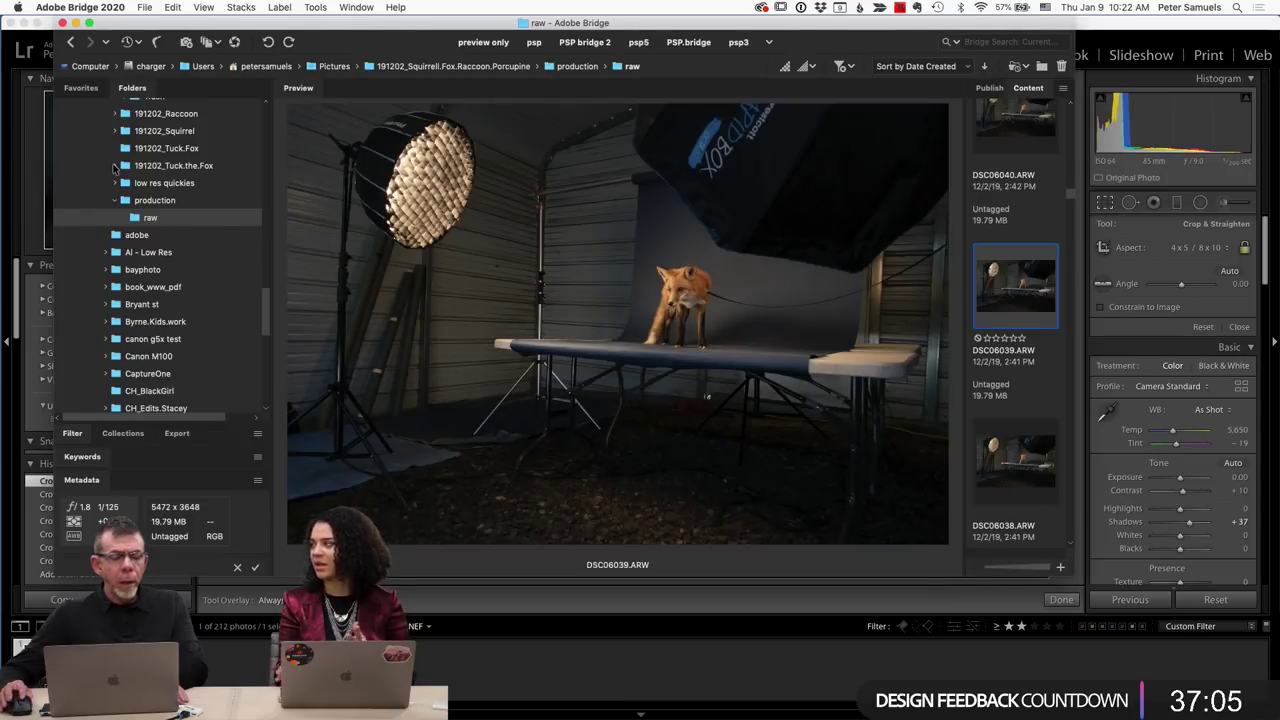
left_click(114, 168)
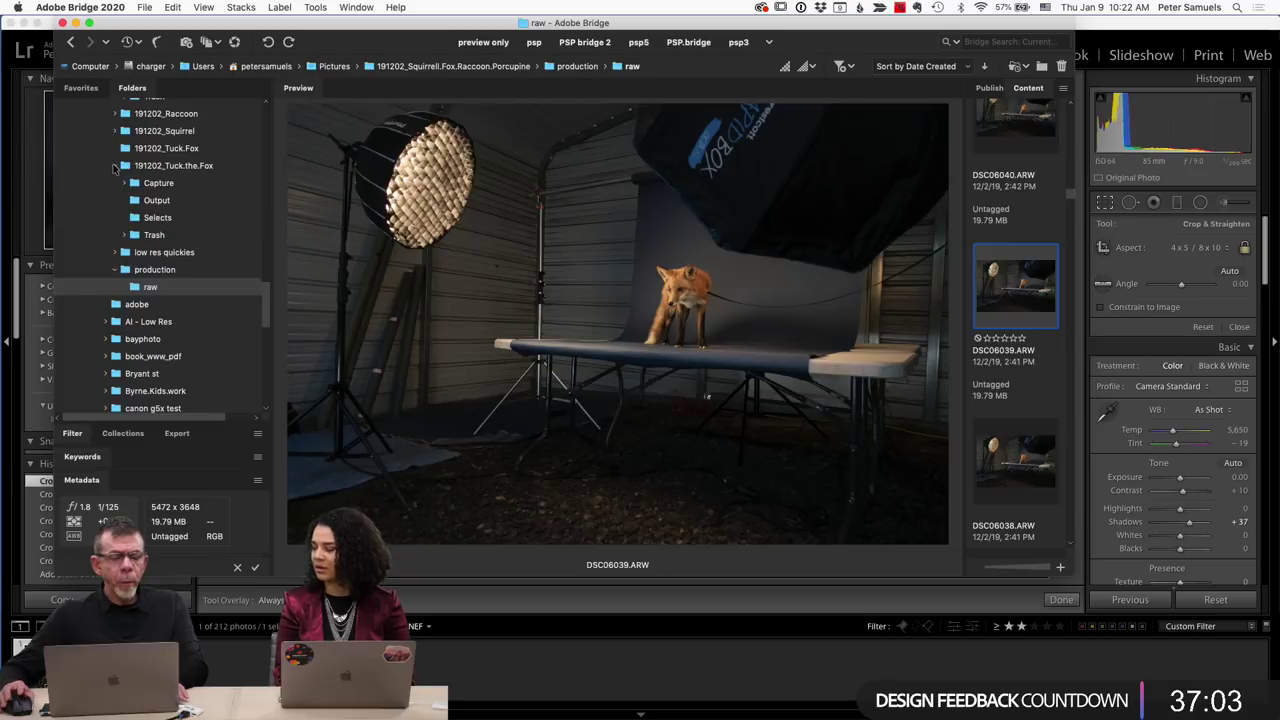
left_click(168, 184)
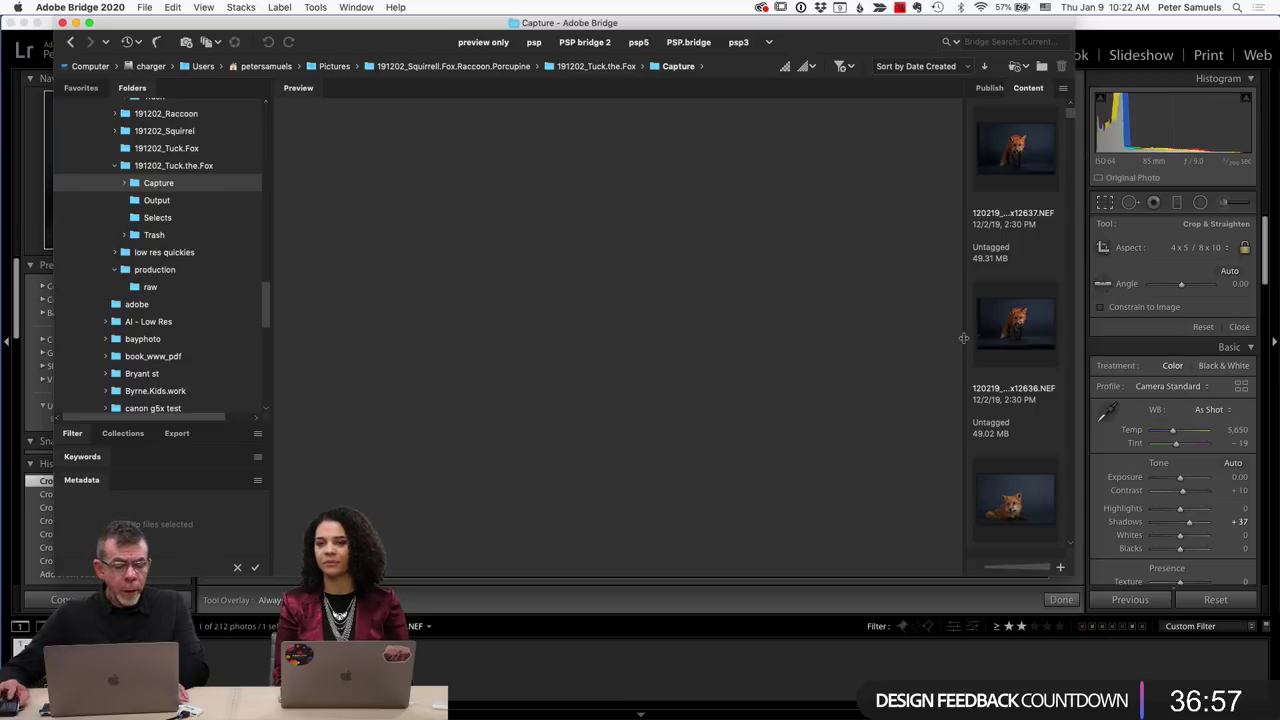
left_click_drag(963, 338, 727, 341)
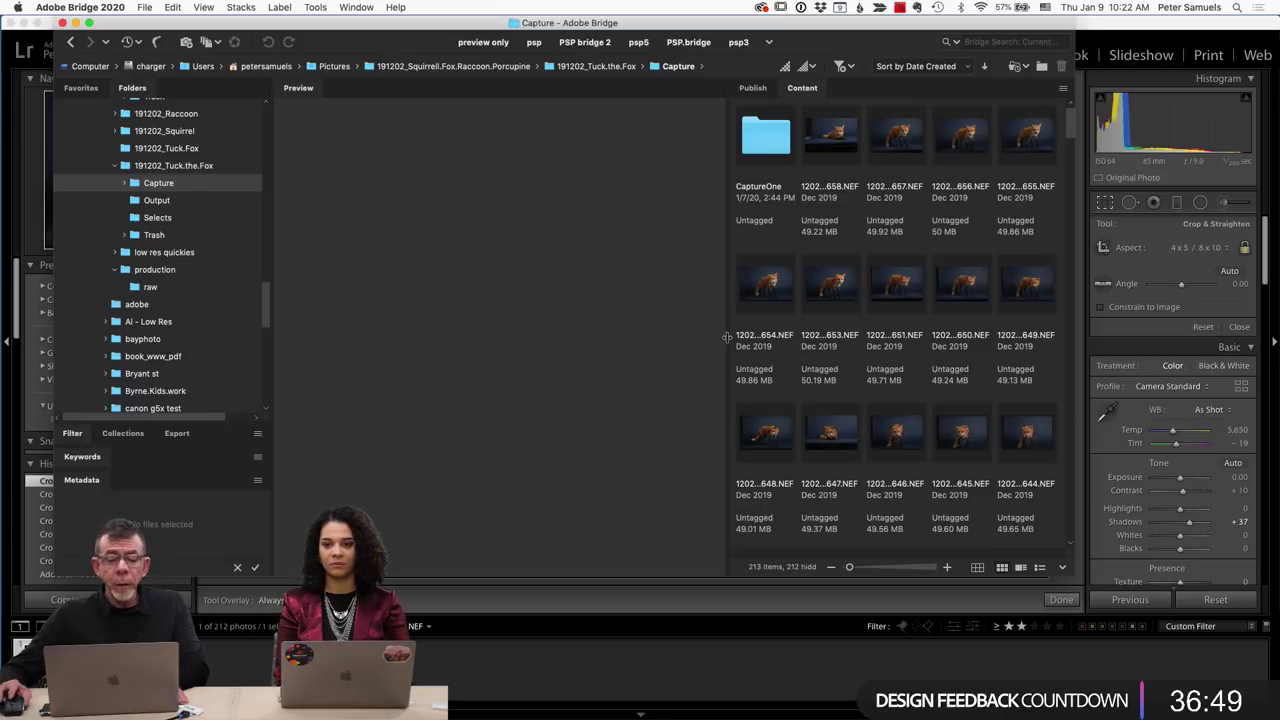
key("super+Tab")
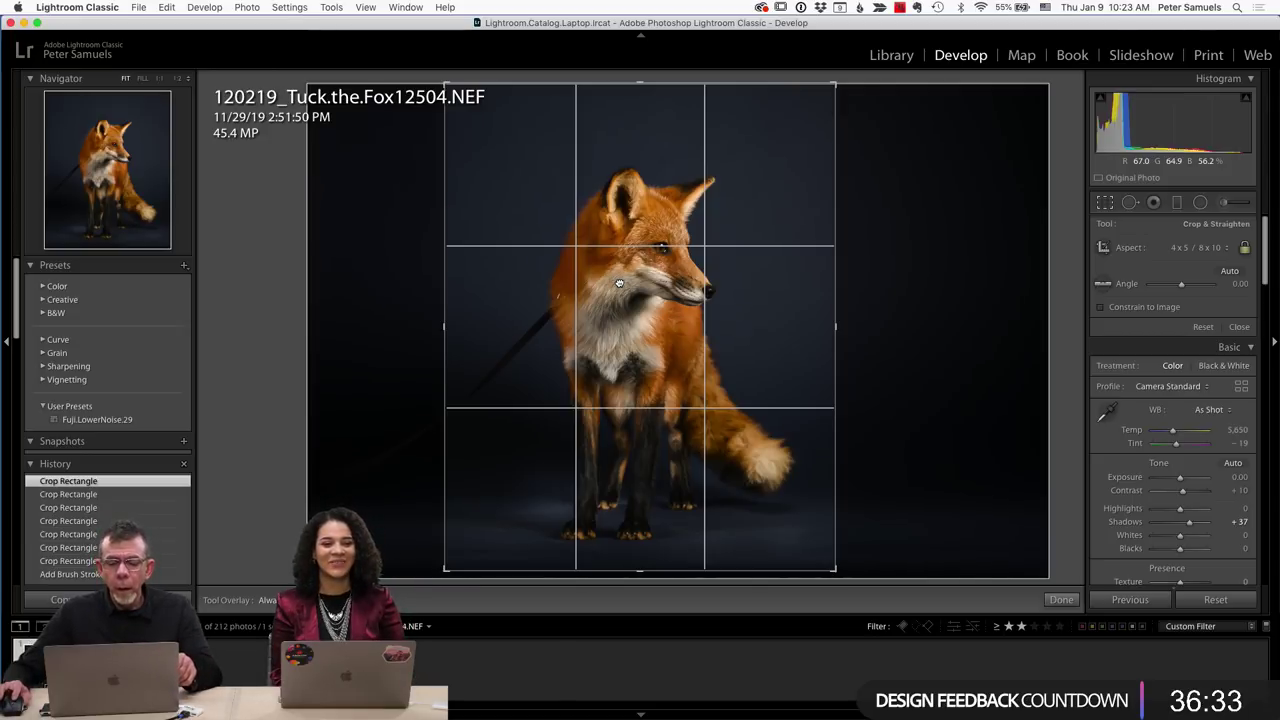
Apply the crop, reopen it, nudge the fox slightly left, and commit the 4 x 5 frame.
key("Return")
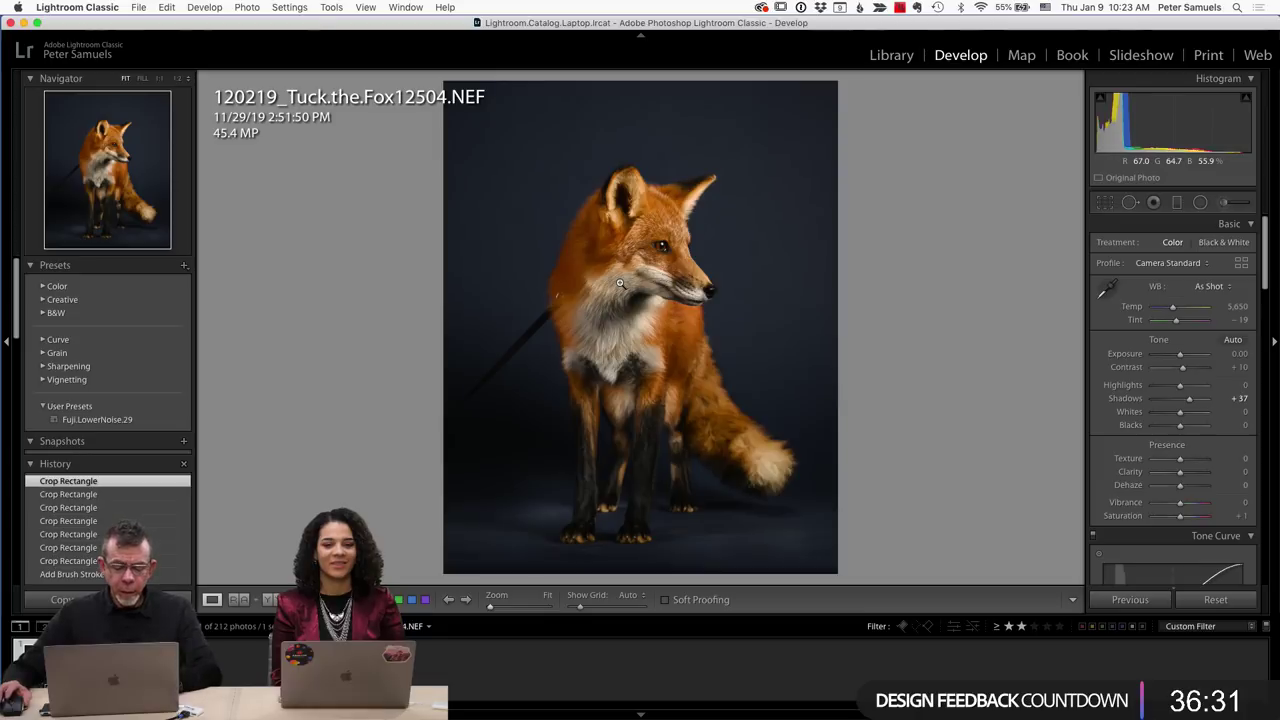
left_click(1105, 203)
left_click_drag(643, 276, 620, 284)
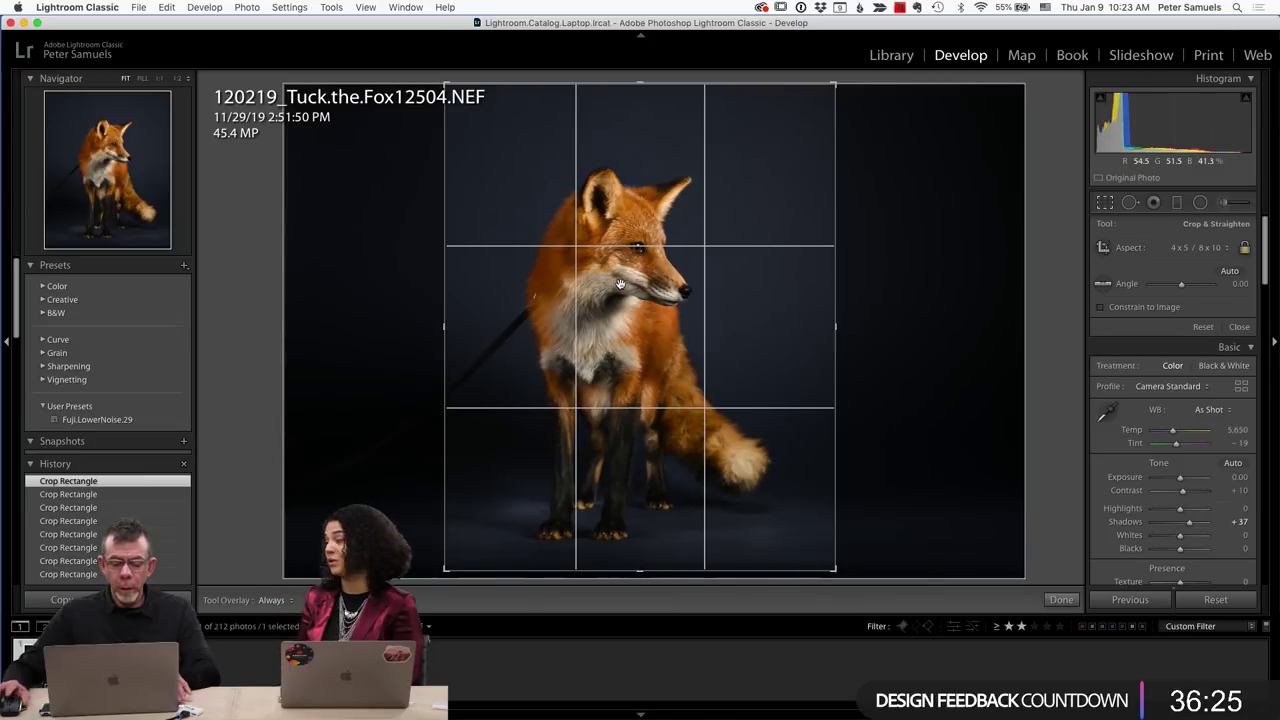
left_click(1105, 203)
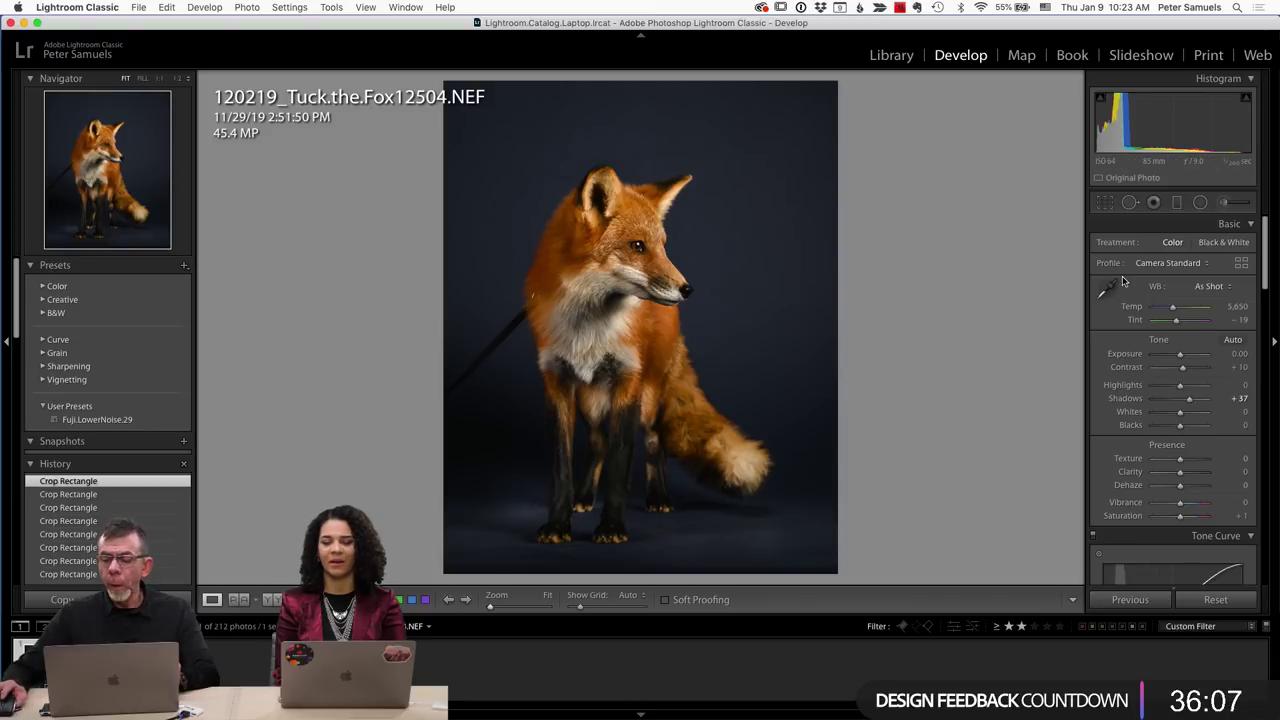
Lower Blue saturation to -71 with the targeted adjustment tool, then slightly resize the 4 x 5 crop.
scroll(1175, 397, "down", 10)
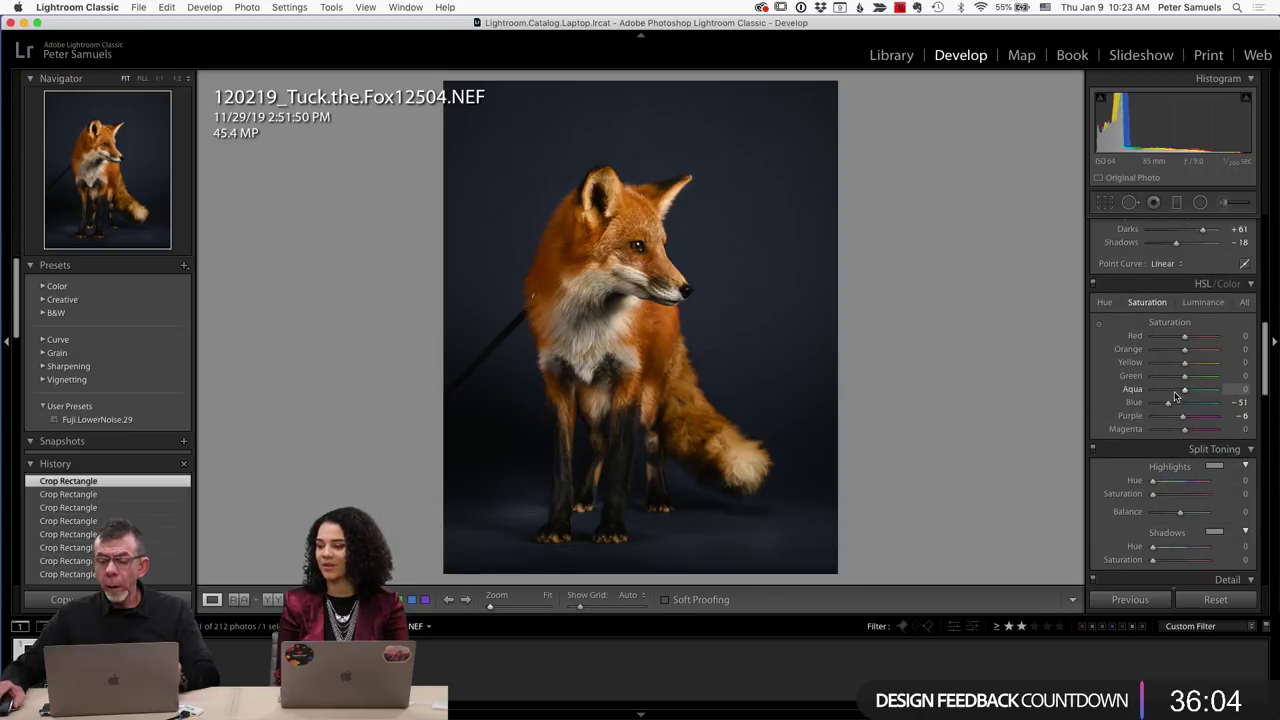
left_click(1099, 323)
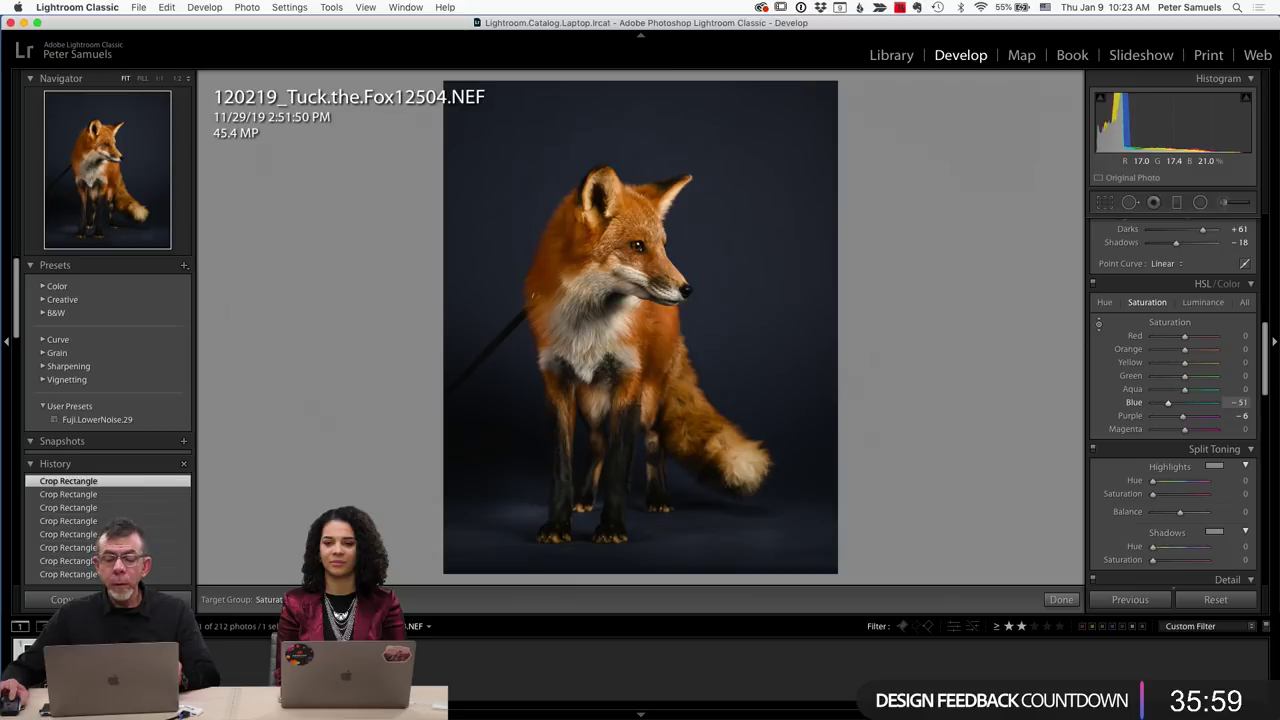
key("Down")
key("Down")
key("Down")
key("Down")
key("Down")
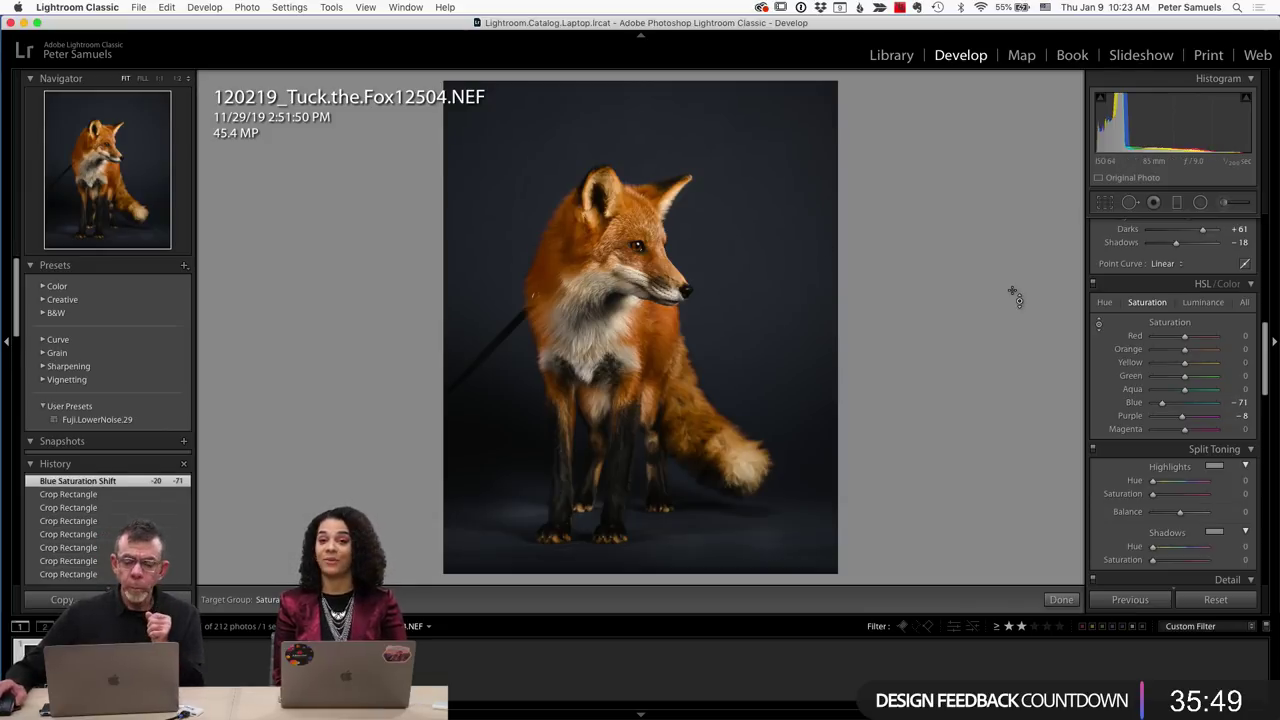
left_click(1104, 202)
left_click_drag(835, 570, 826, 562)
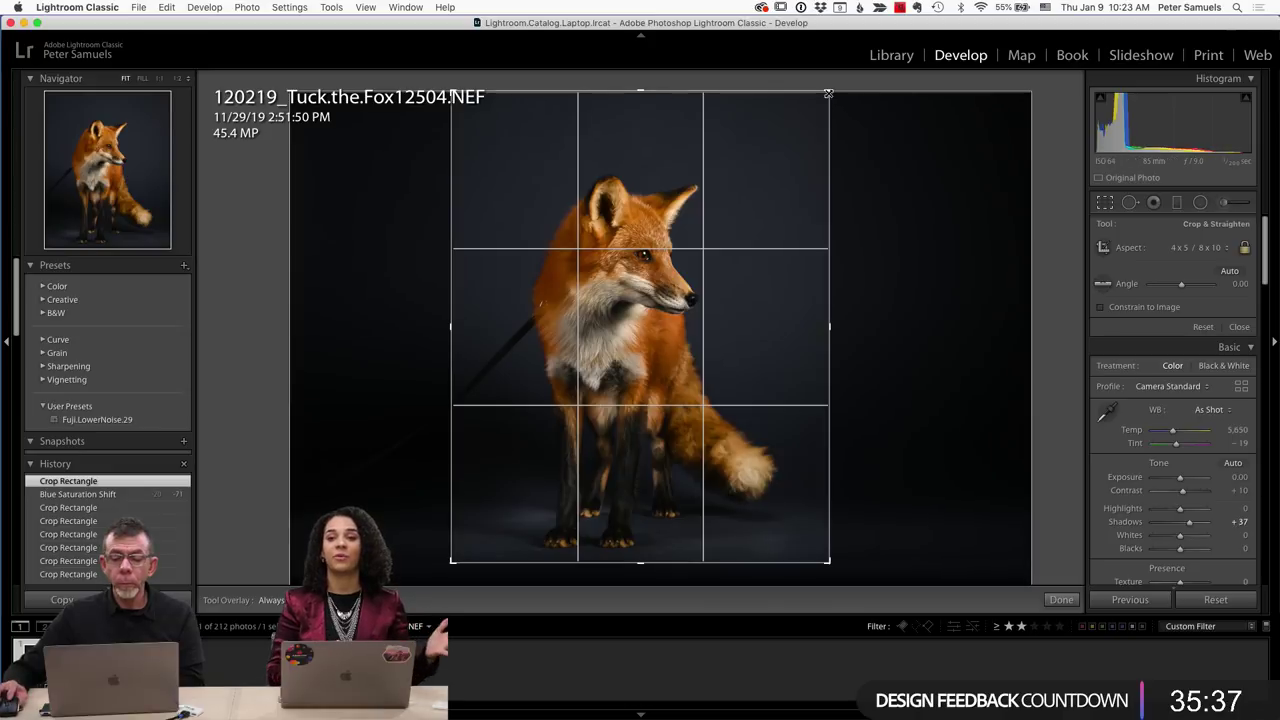
Tighten the crop from the top-right corner, reposition the fox, commit it, and bring up Behance's challenge page.
left_click_drag(828, 93, 822, 97)
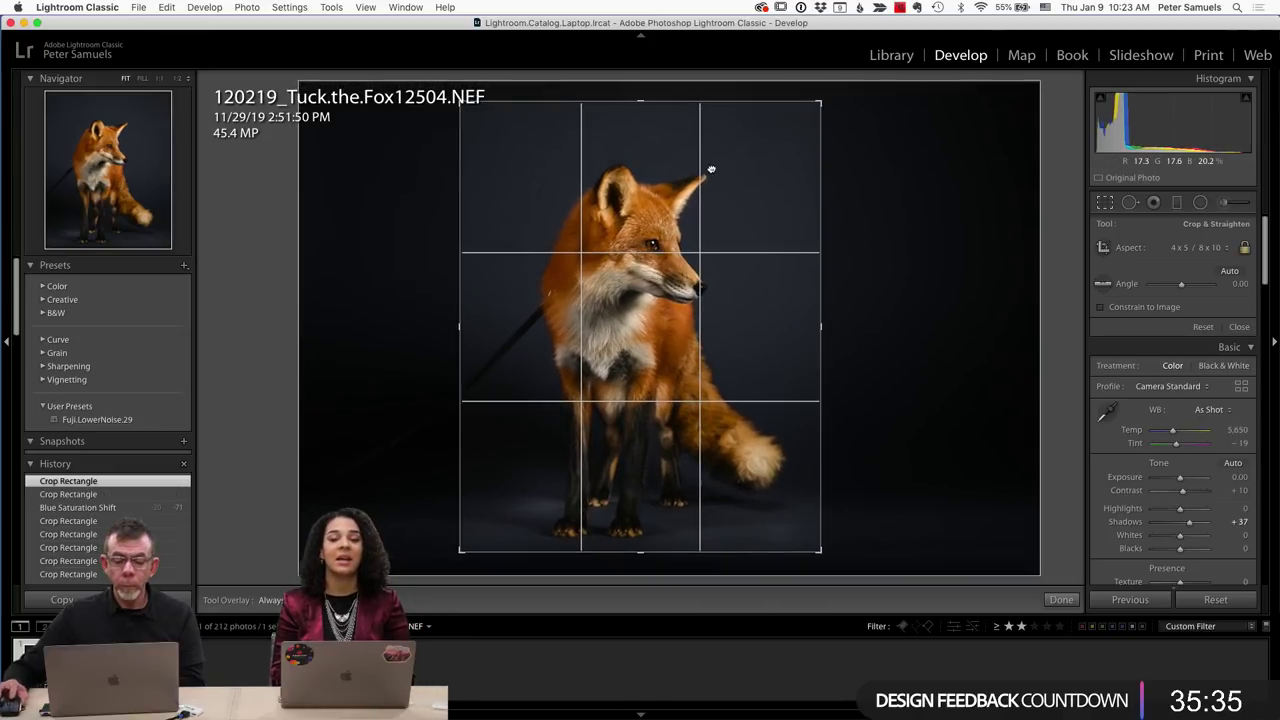
left_click_drag(711, 170, 694, 167)
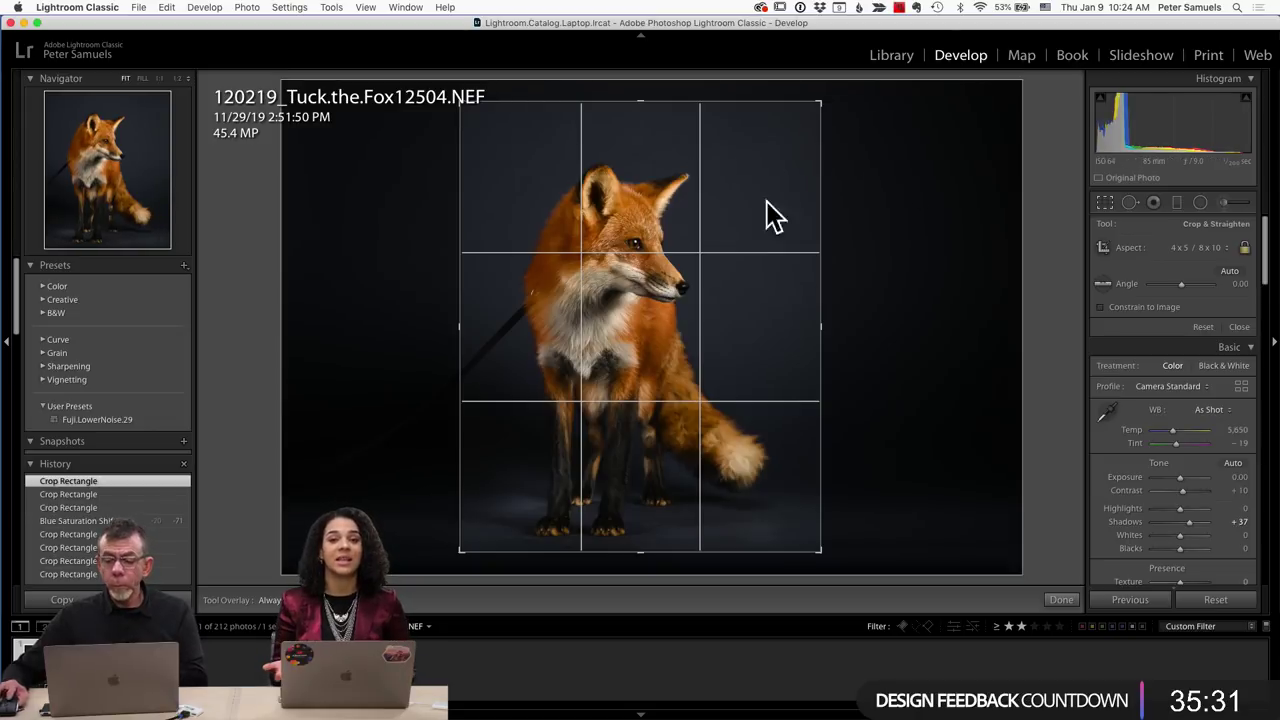
left_click(1105, 203)
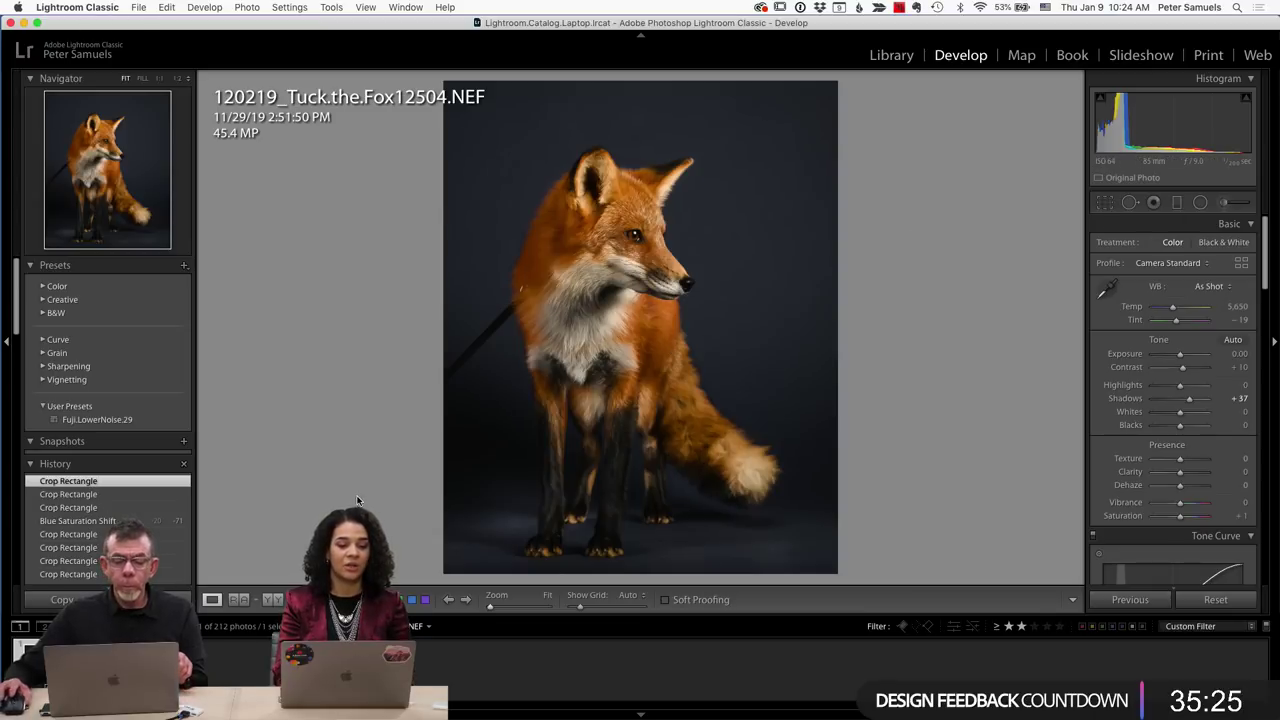
key("super+Tab")
left_click(228, 18)
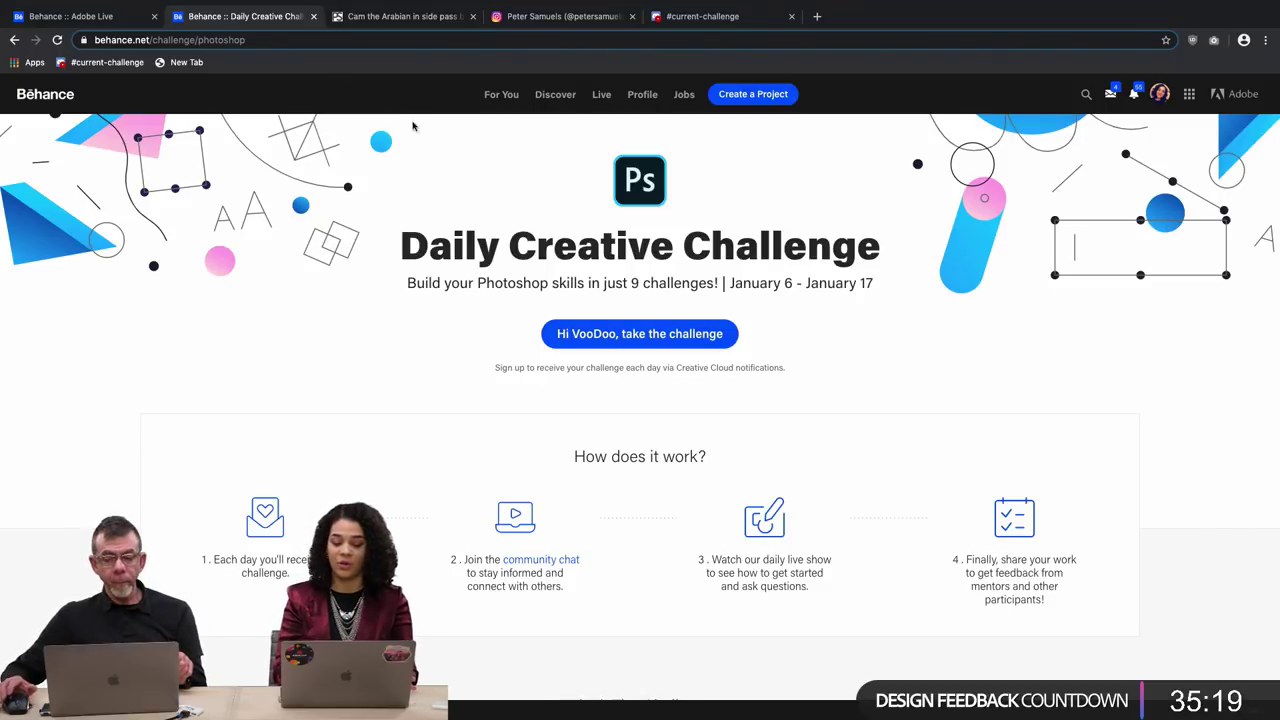
Scroll through the Behance Daily Creative Challenge cards.
scroll(743, 523, "down", 5)
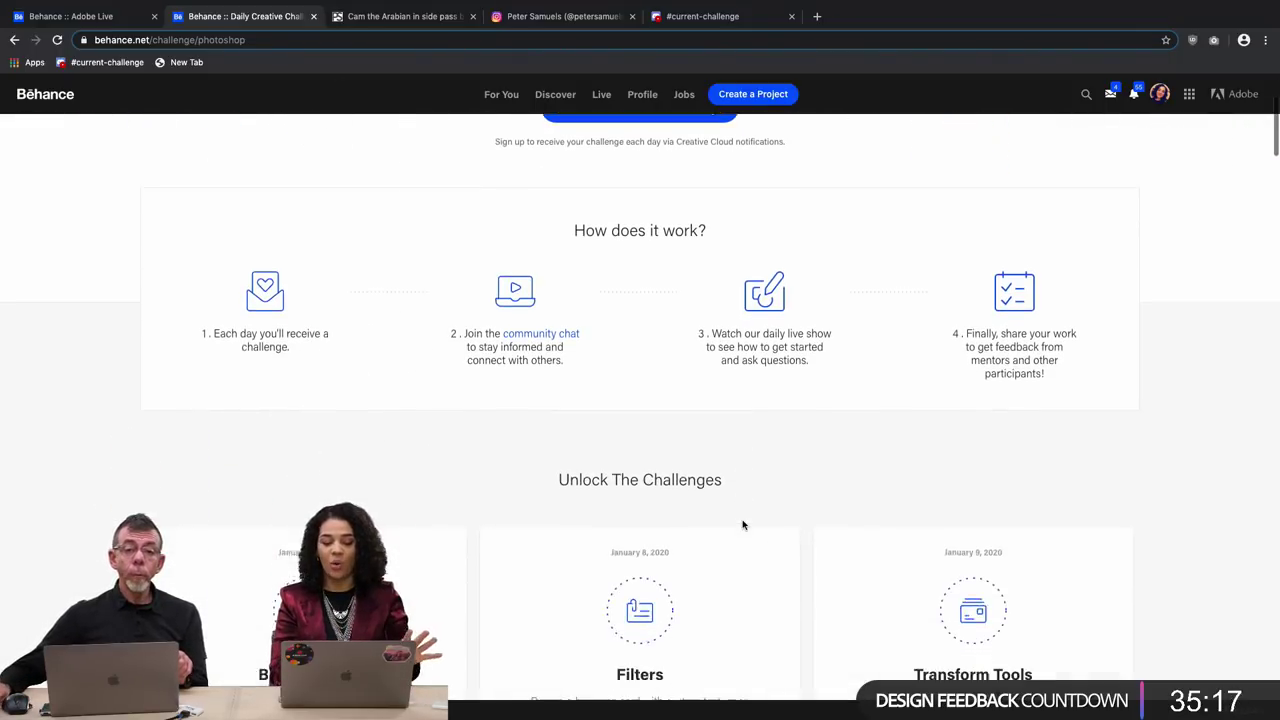
scroll(743, 523, "up", 3)
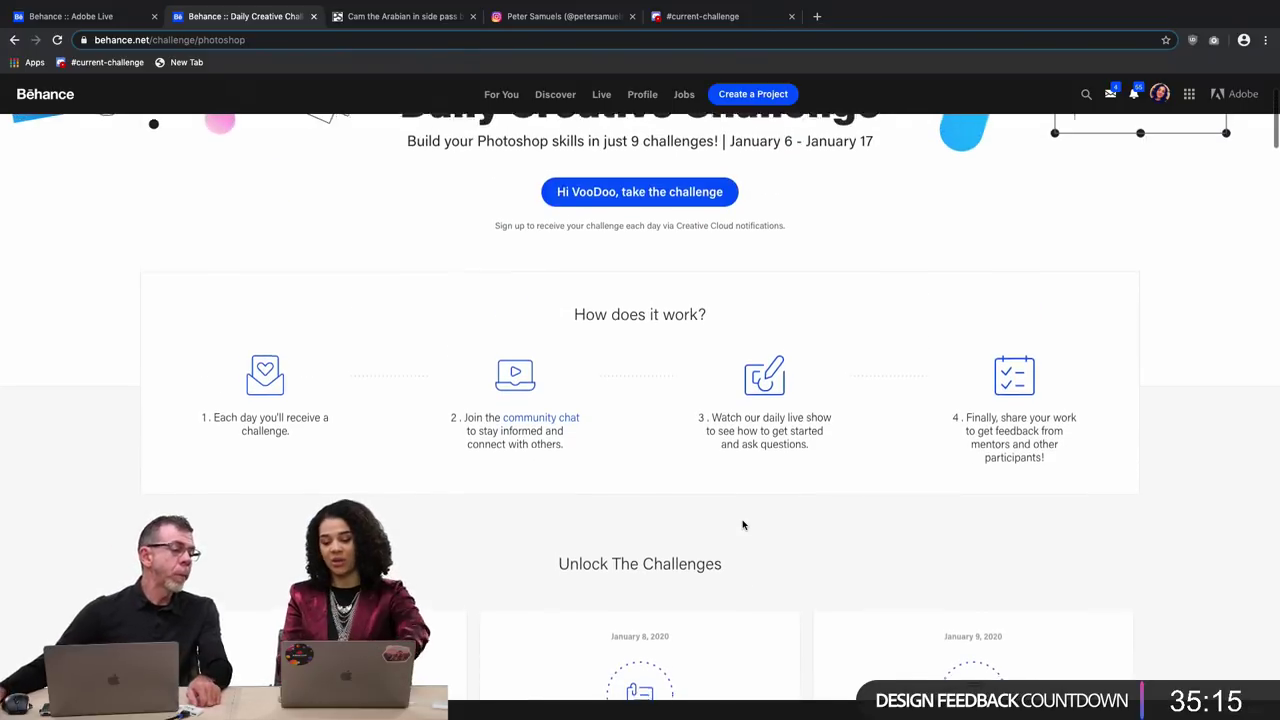
scroll(743, 525, "down", 2)
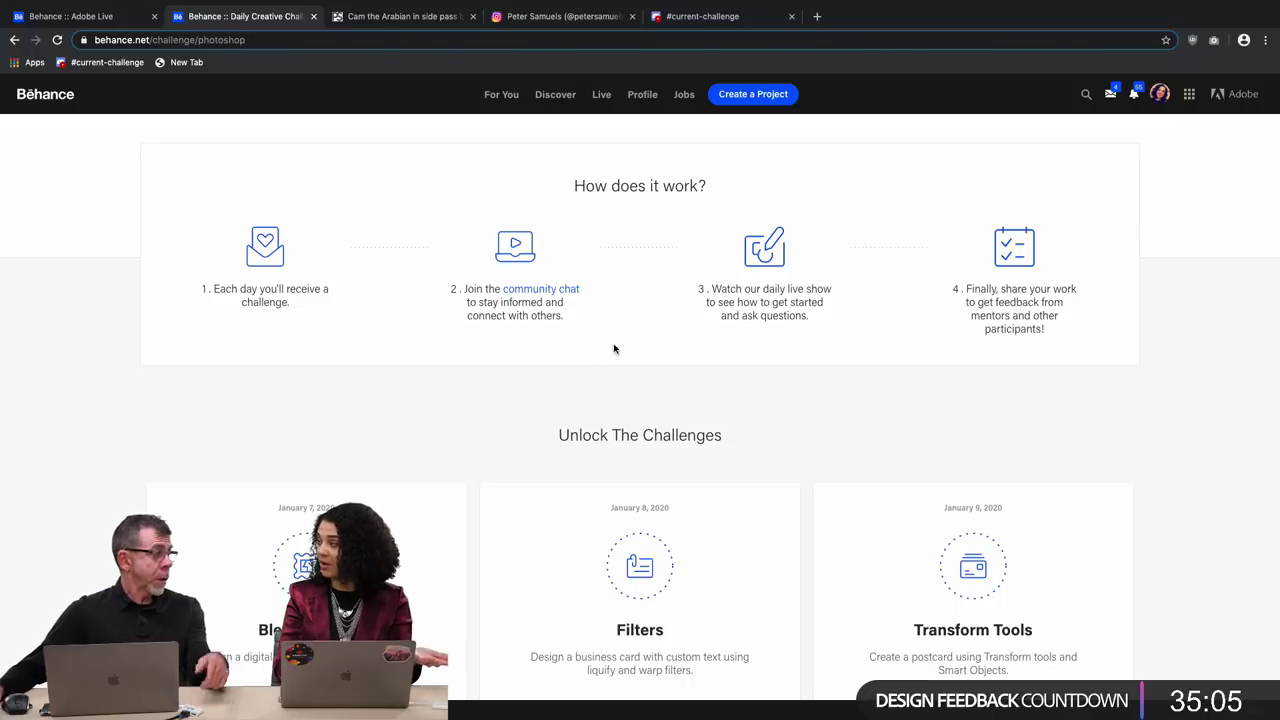
scroll(614, 348, "down", 3)
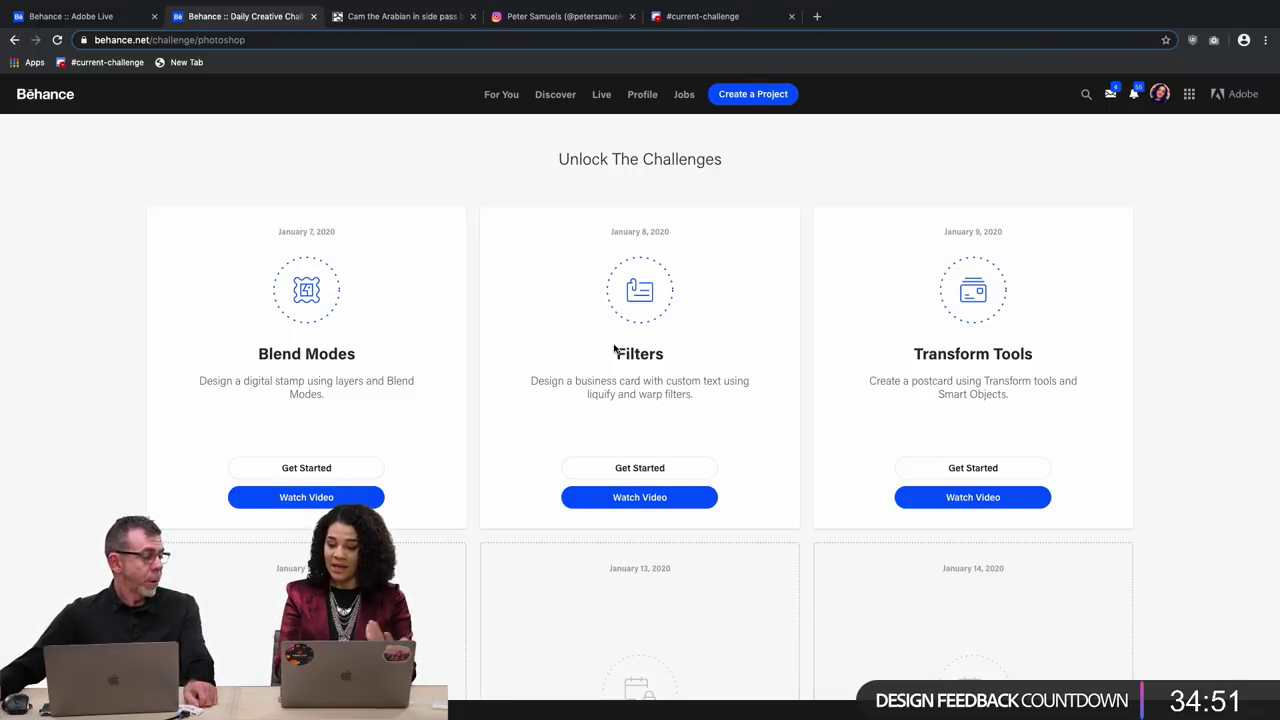
scroll(614, 348, "up", 6)
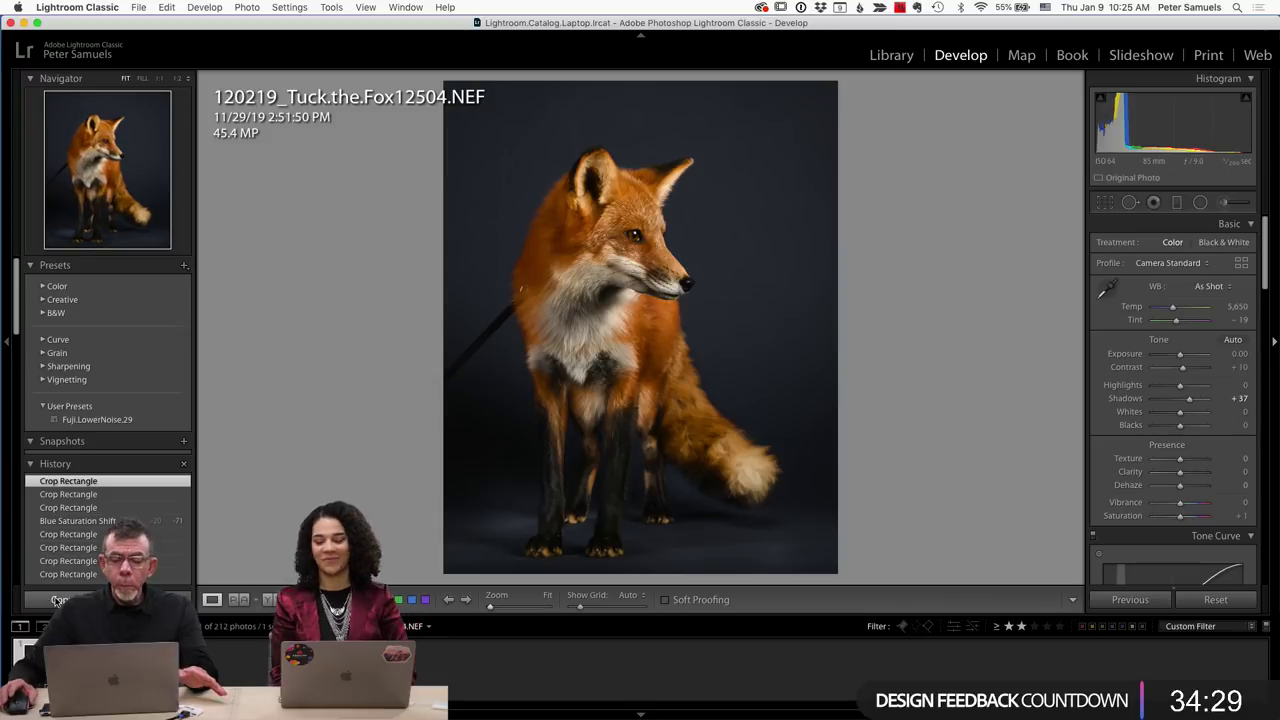
Send 12504.NEF from the photo's context menu to Edit in Adobe Photoshop 2020.
right_click(38, 632)
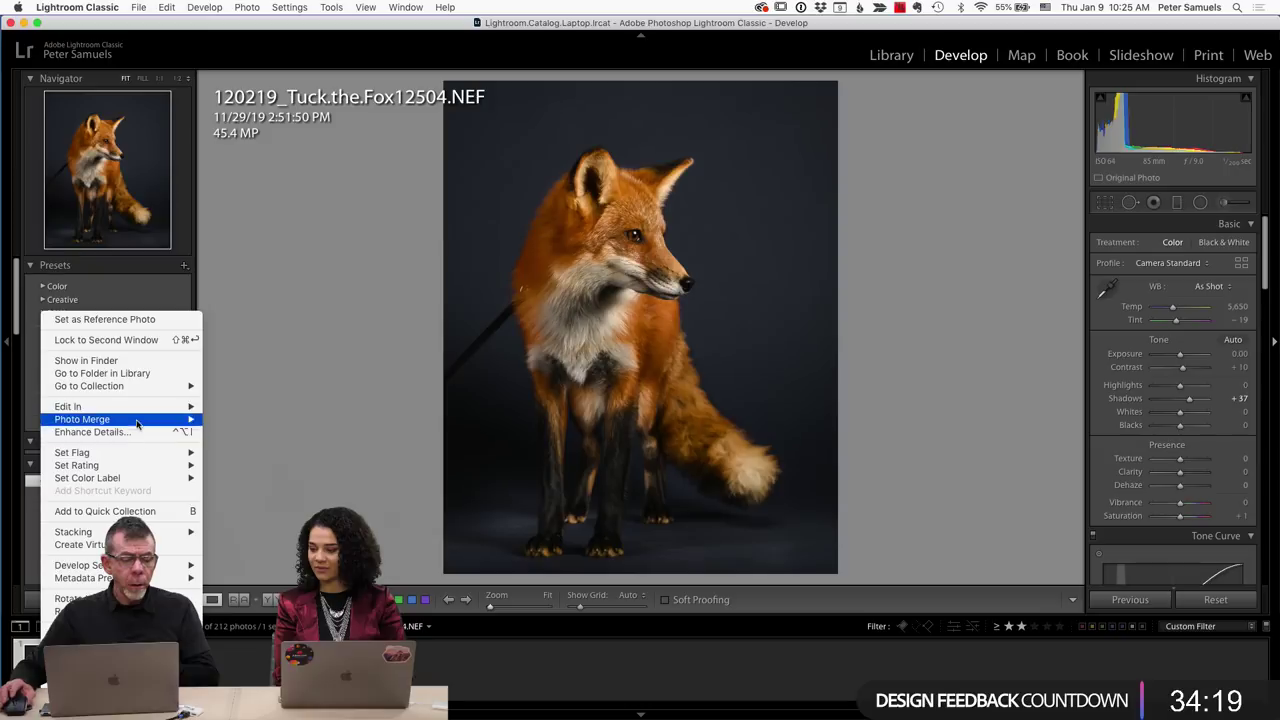
mouse_move(146, 410)
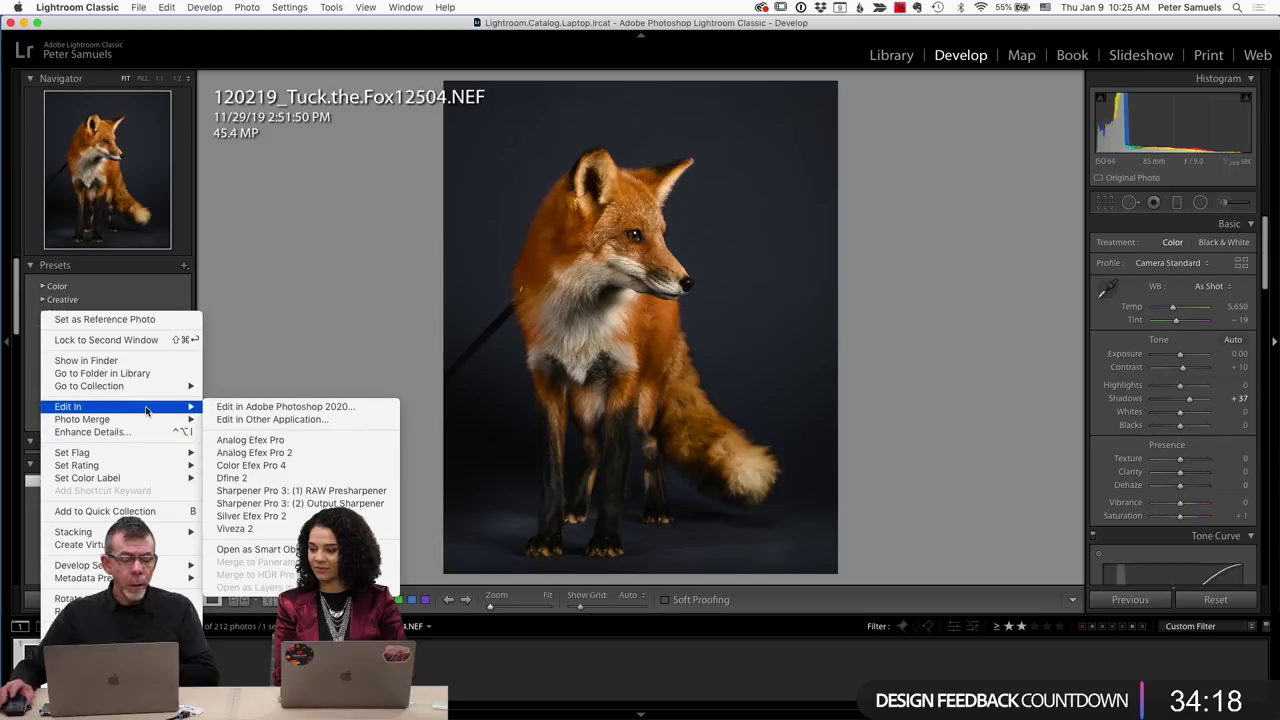
left_click(357, 407)
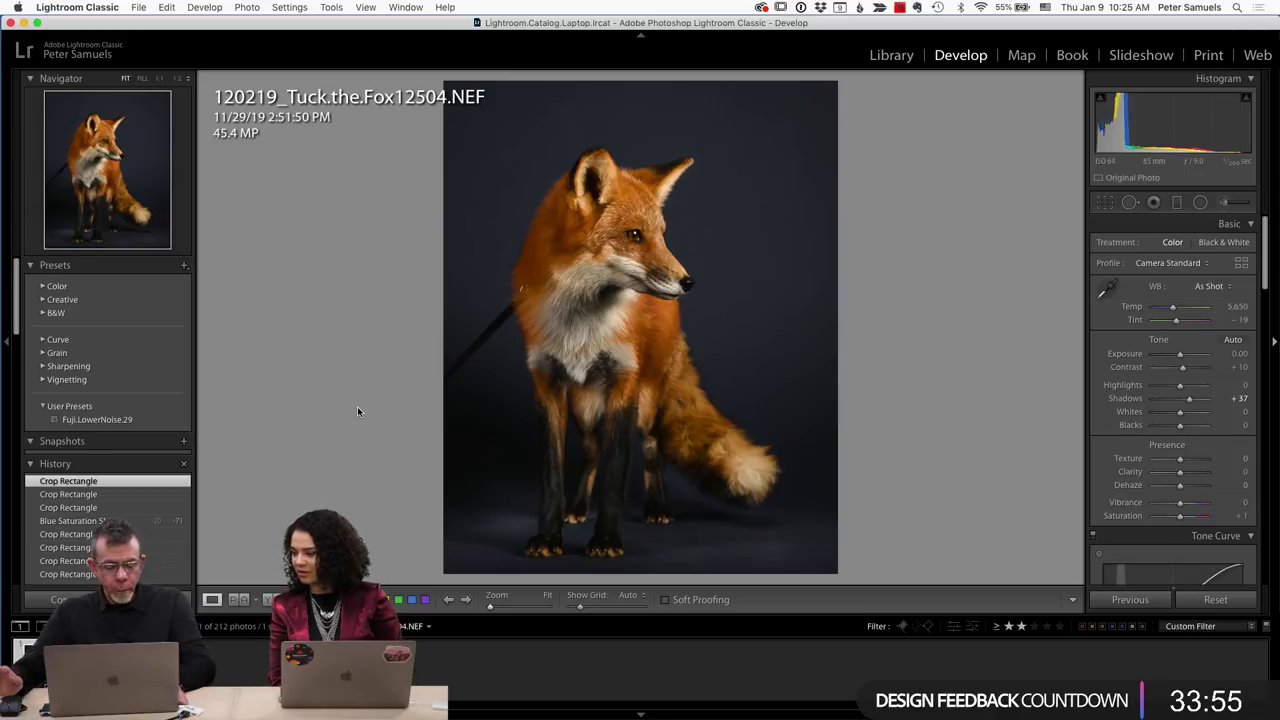
In Photoshop, check the fox photo's 4001 × 5001 px Image Size in Percent, then cancel unchanged.
key("super+Tab")
key("super+Tab")
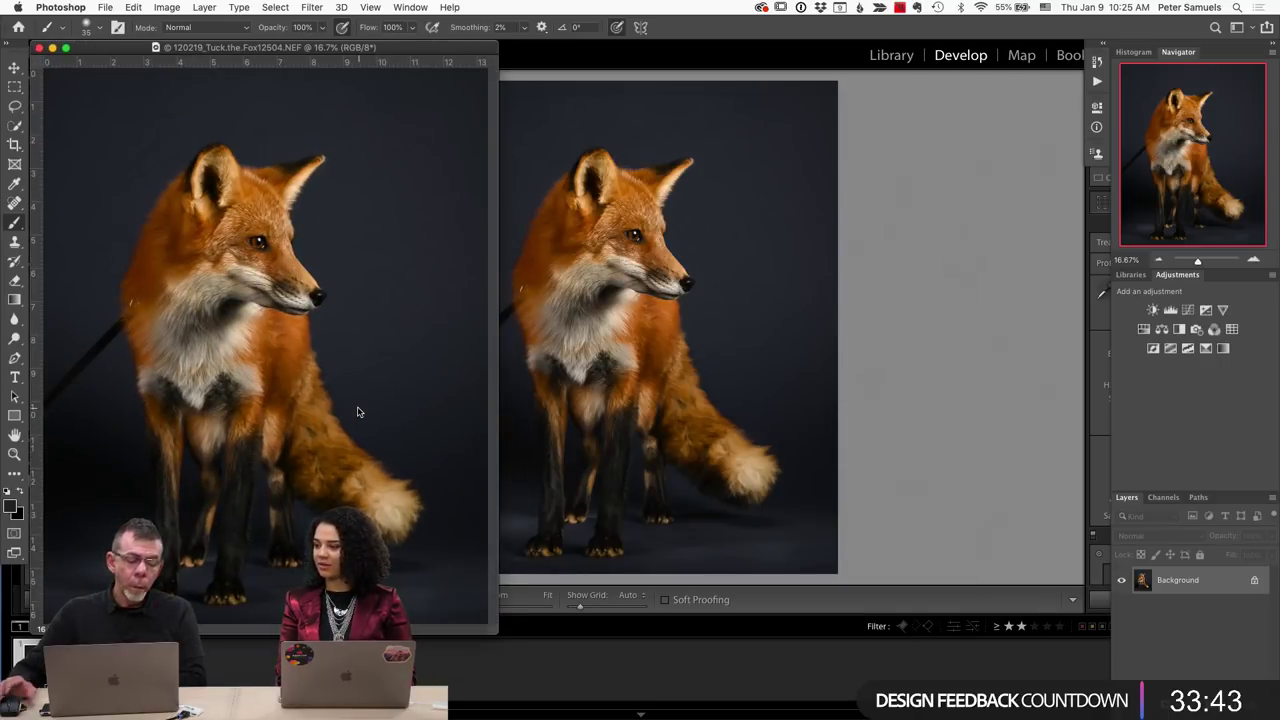
key("super+alt+i")
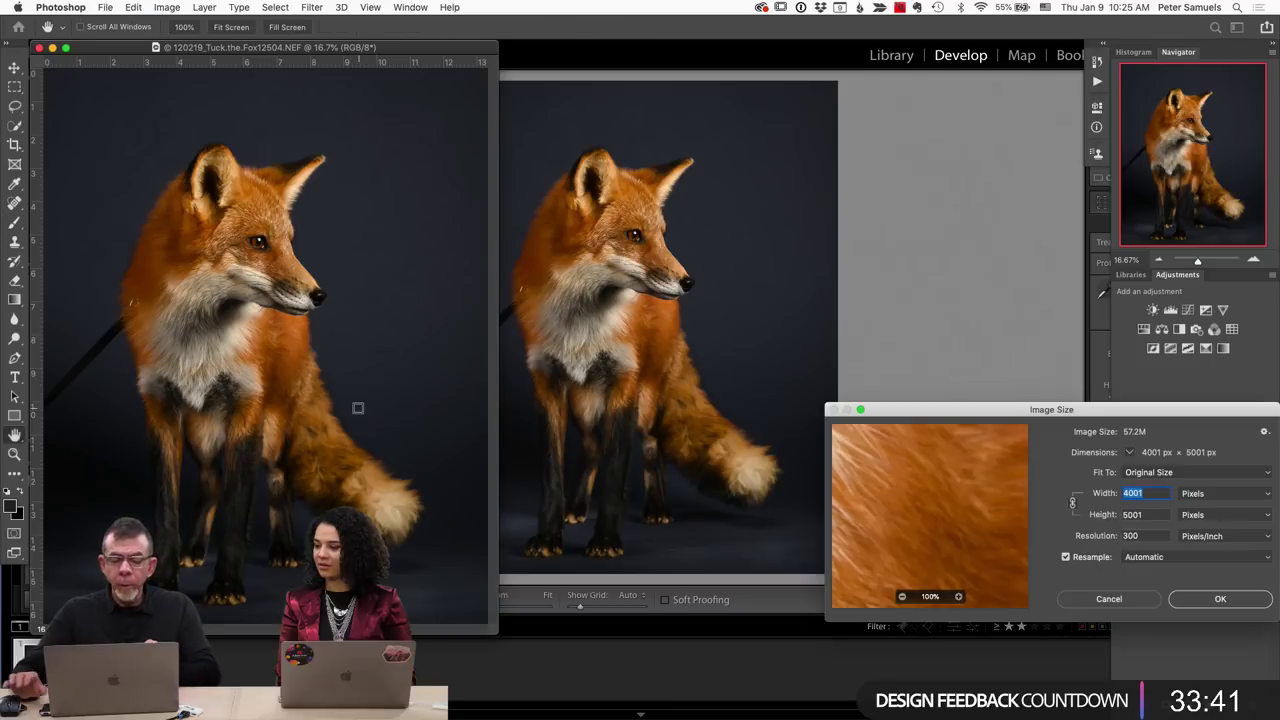
left_click_drag(985, 410, 528, 187)
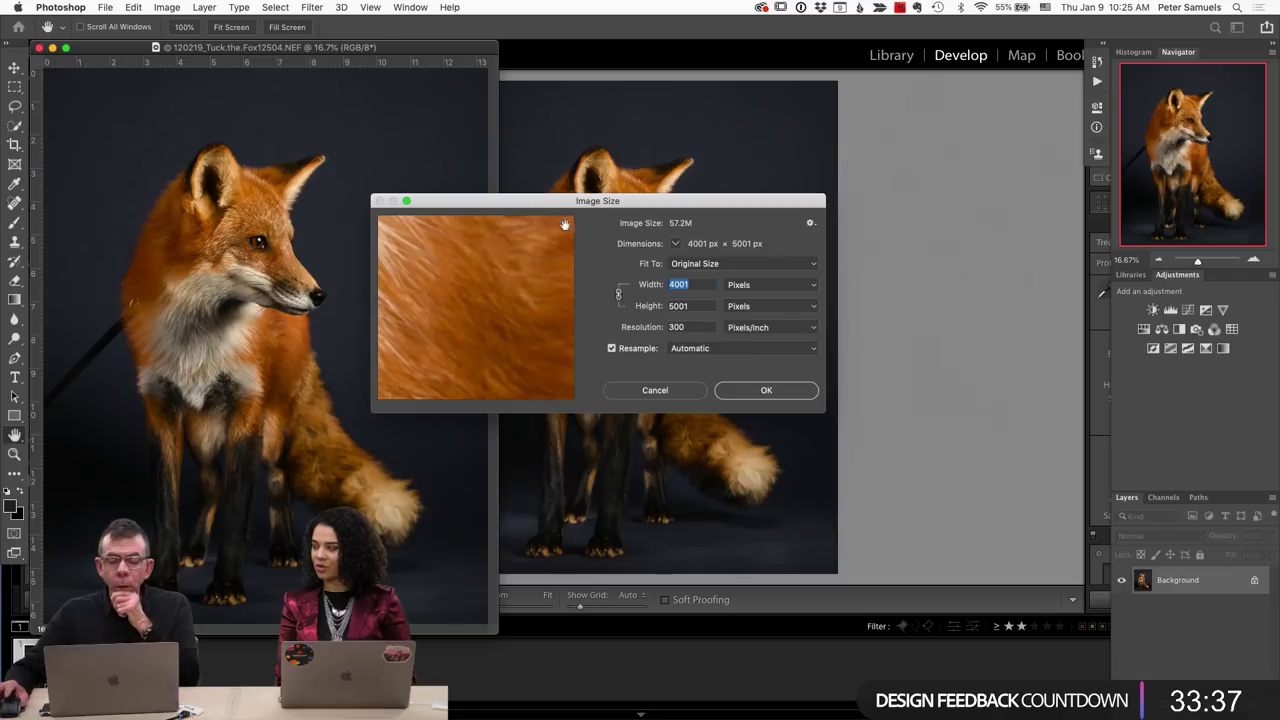
left_click(799, 289)
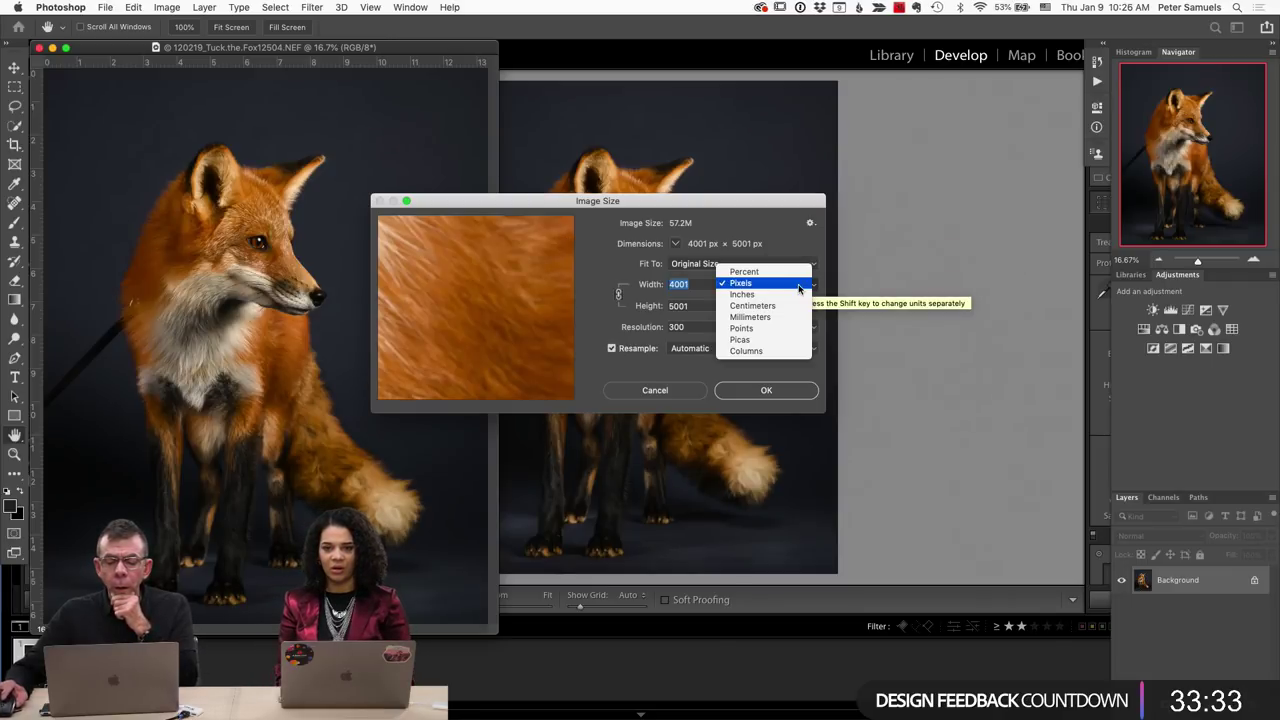
left_click(760, 272)
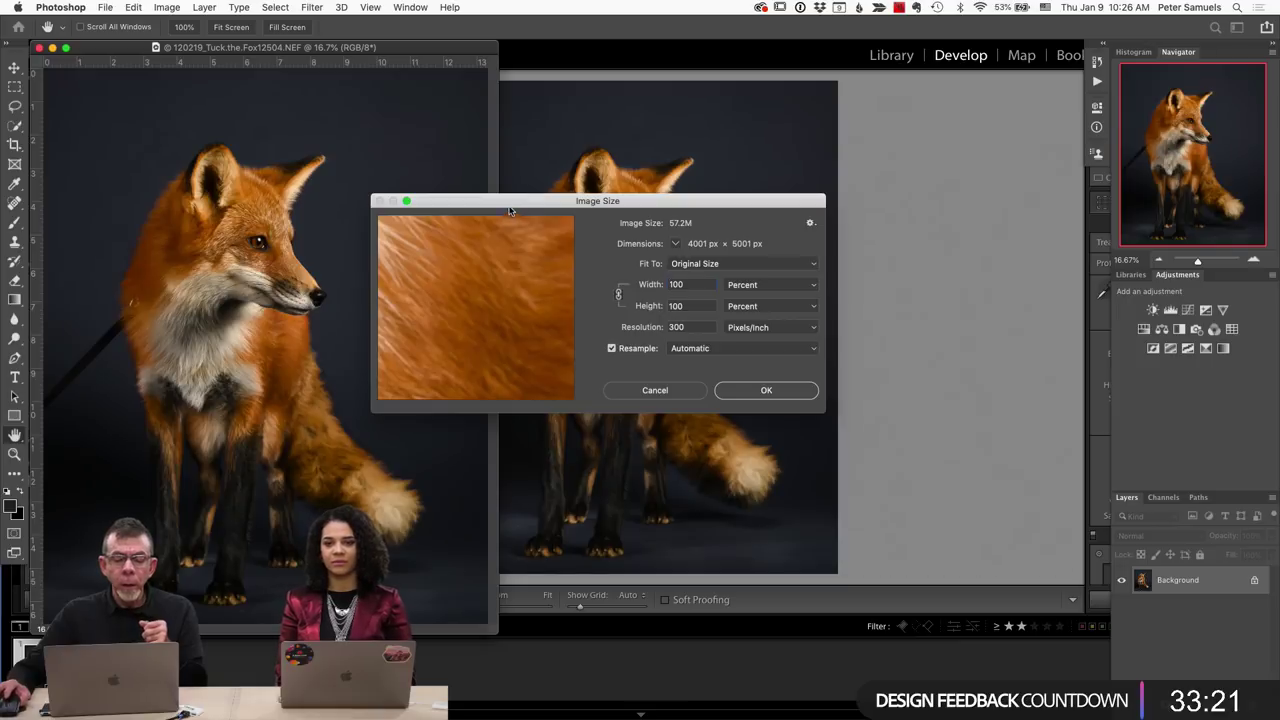
left_click(660, 392)
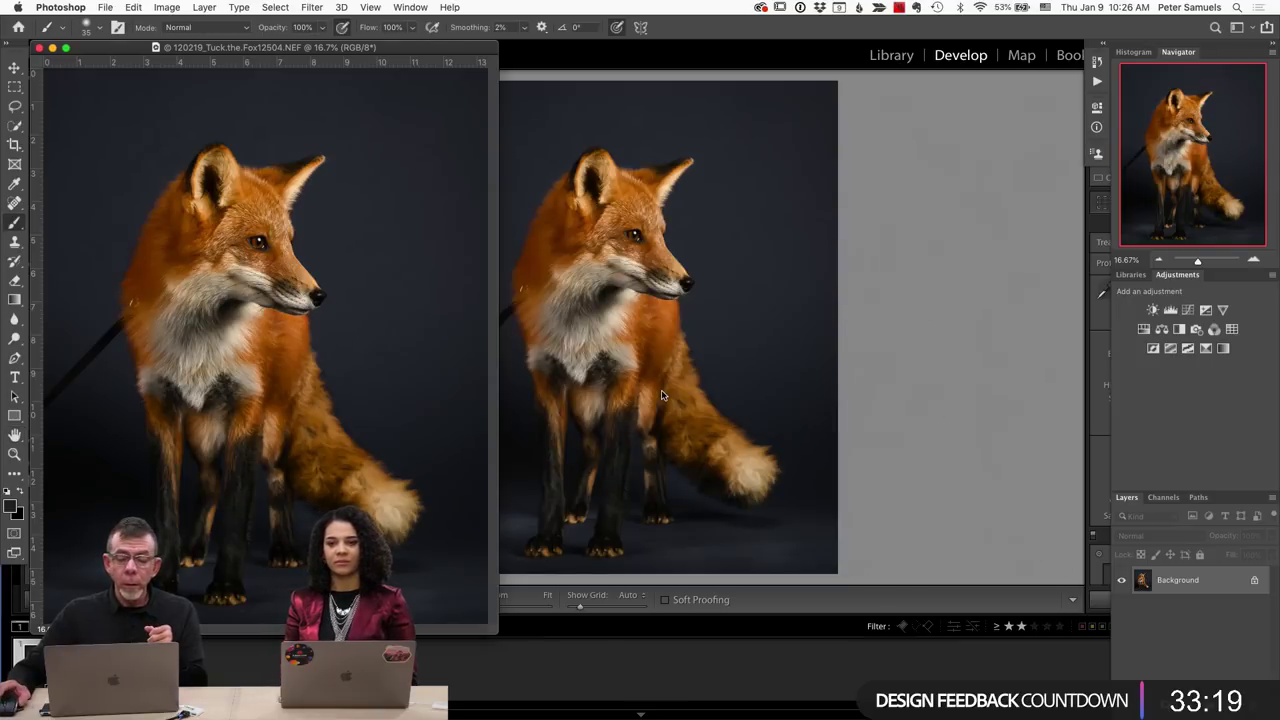
Show the fox full screen on grey, zoom to the leash's fur edge, and undo a trial dark stroke.
key("f")
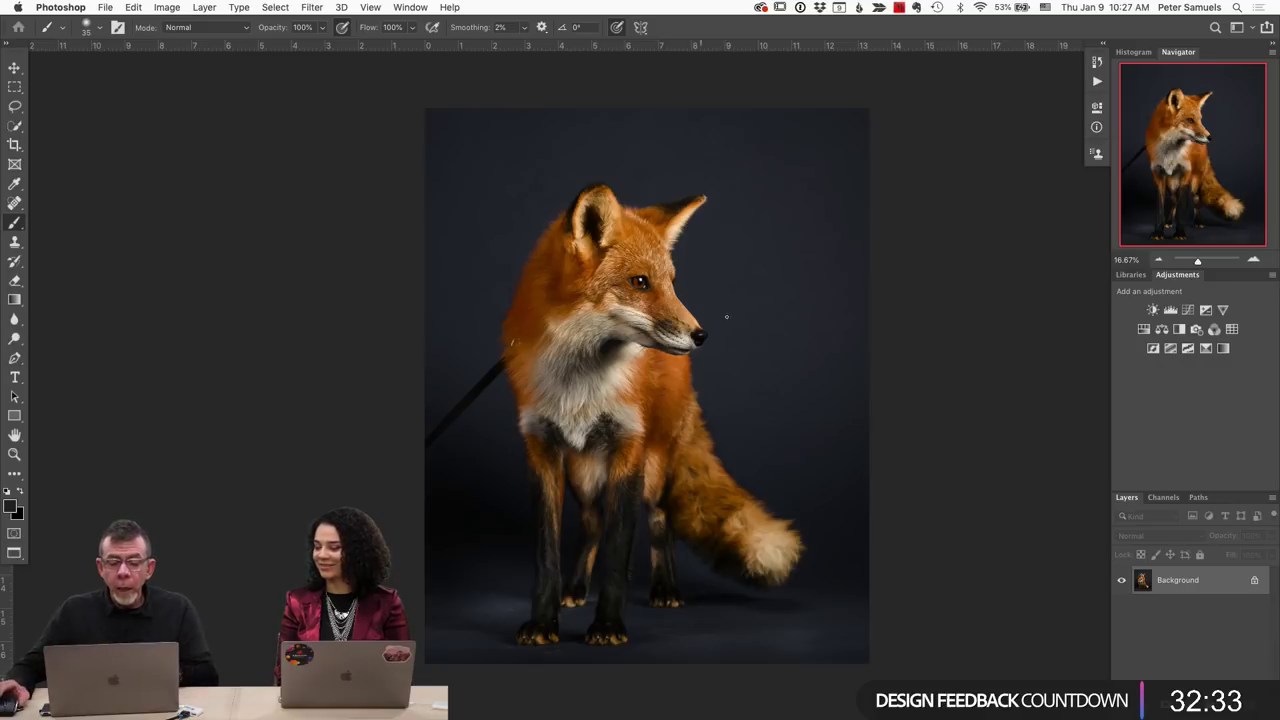
scroll(512, 362, "up", 8)
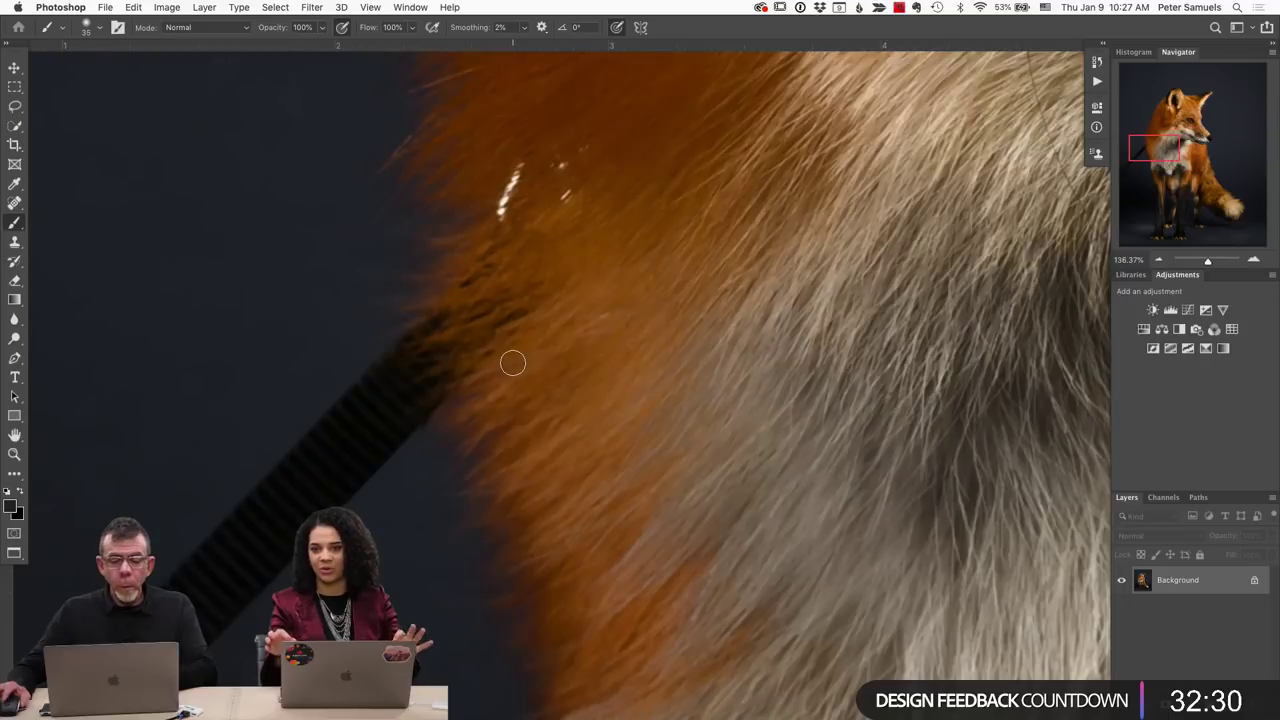
mouse_move(520, 340)
left_mouse_down()
mouse_move(646, 280)
mouse_move(677, 380)
mouse_move(661, 432)
mouse_move(634, 332)
left_mouse_up()
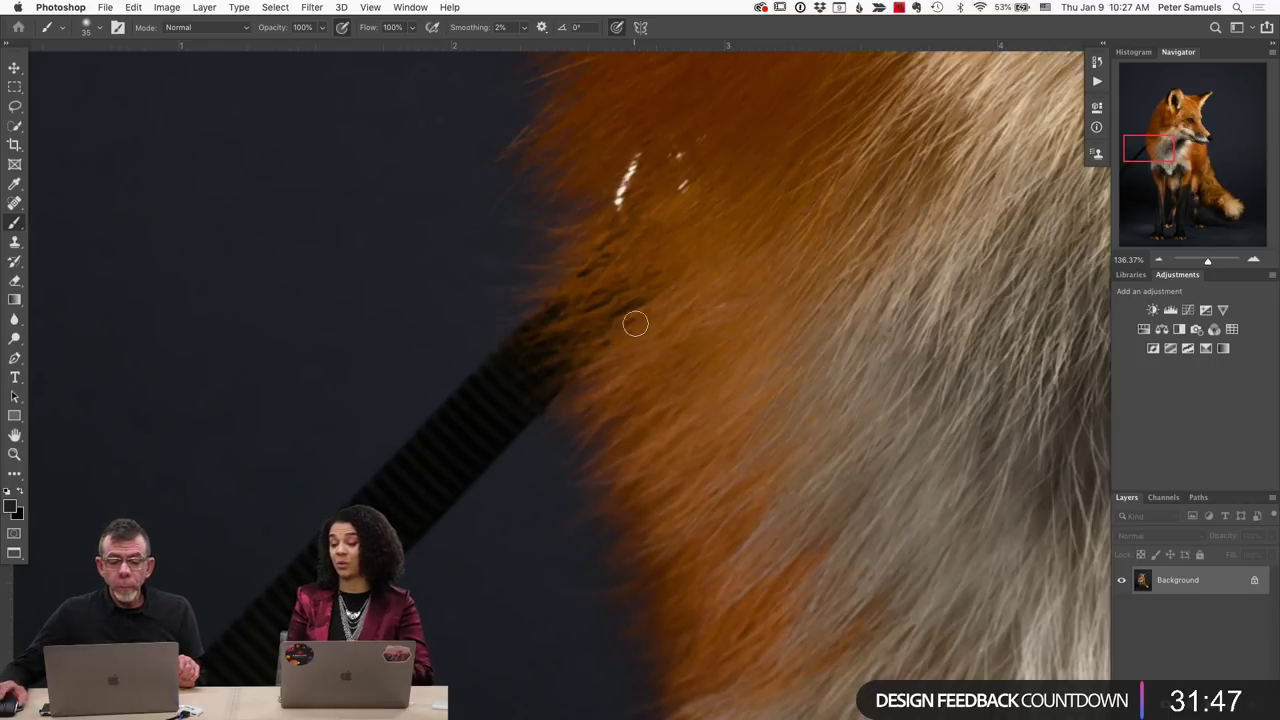
mouse_move(634, 157)
left_mouse_down()
mouse_move(621, 199)
mouse_move(606, 203)
left_mouse_up()
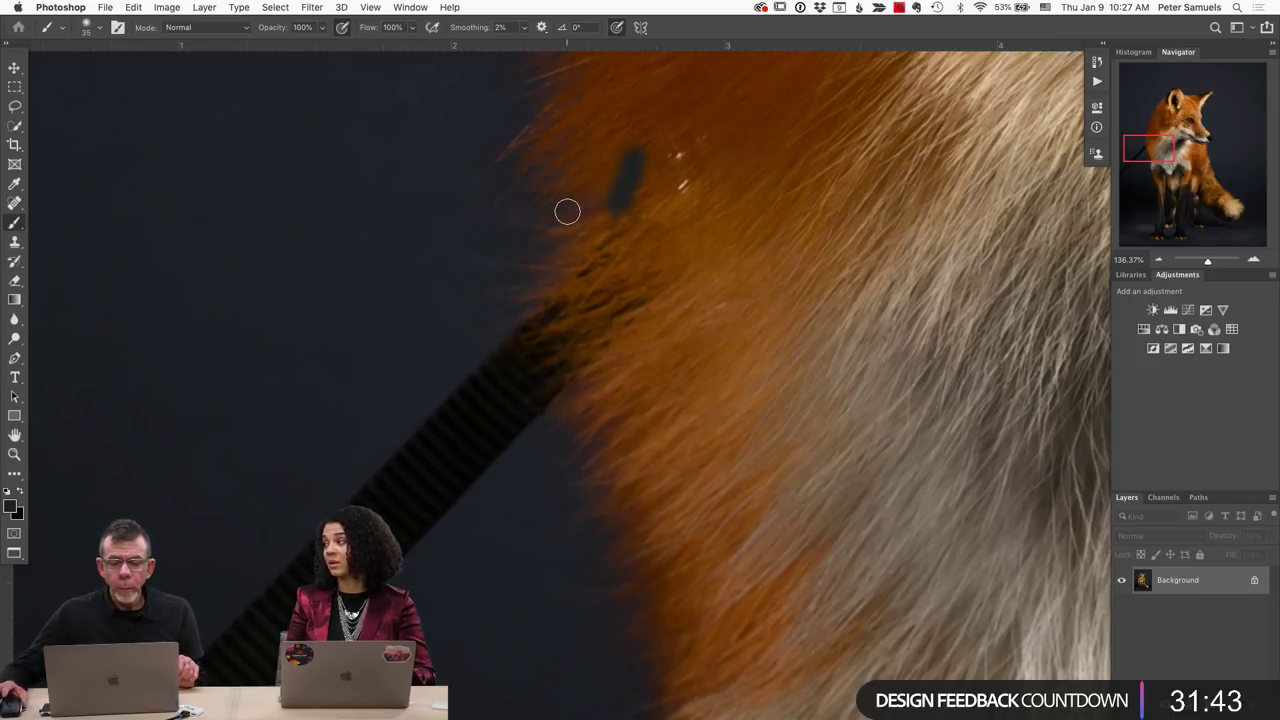
key("super+z")
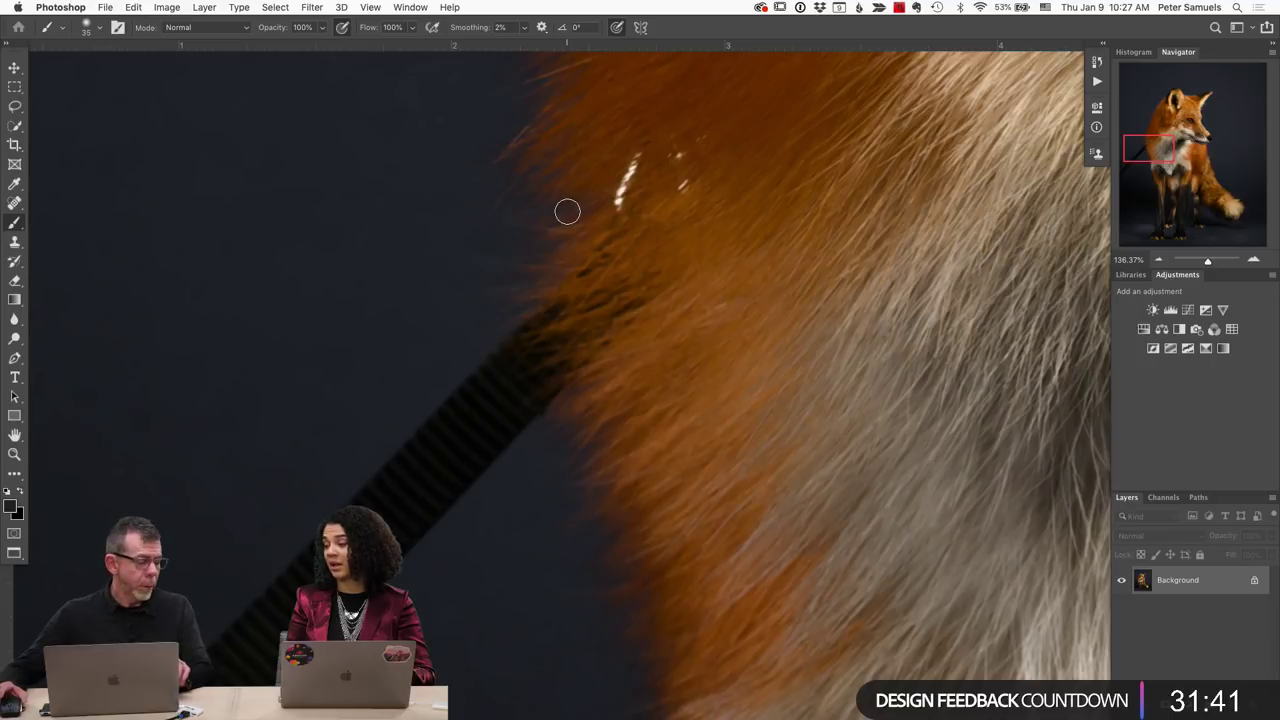
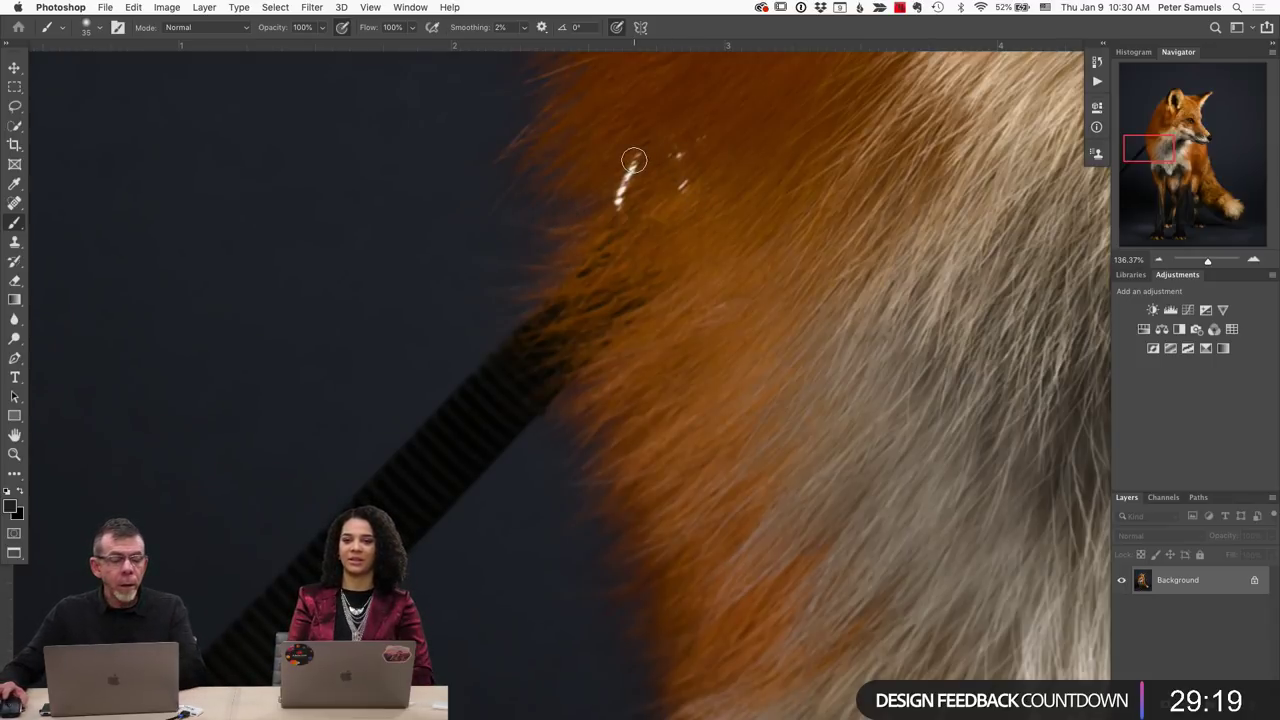
Heal the white hair streak at brush size 30, then two white specks at size 15.
key("j")
key("bracketright")
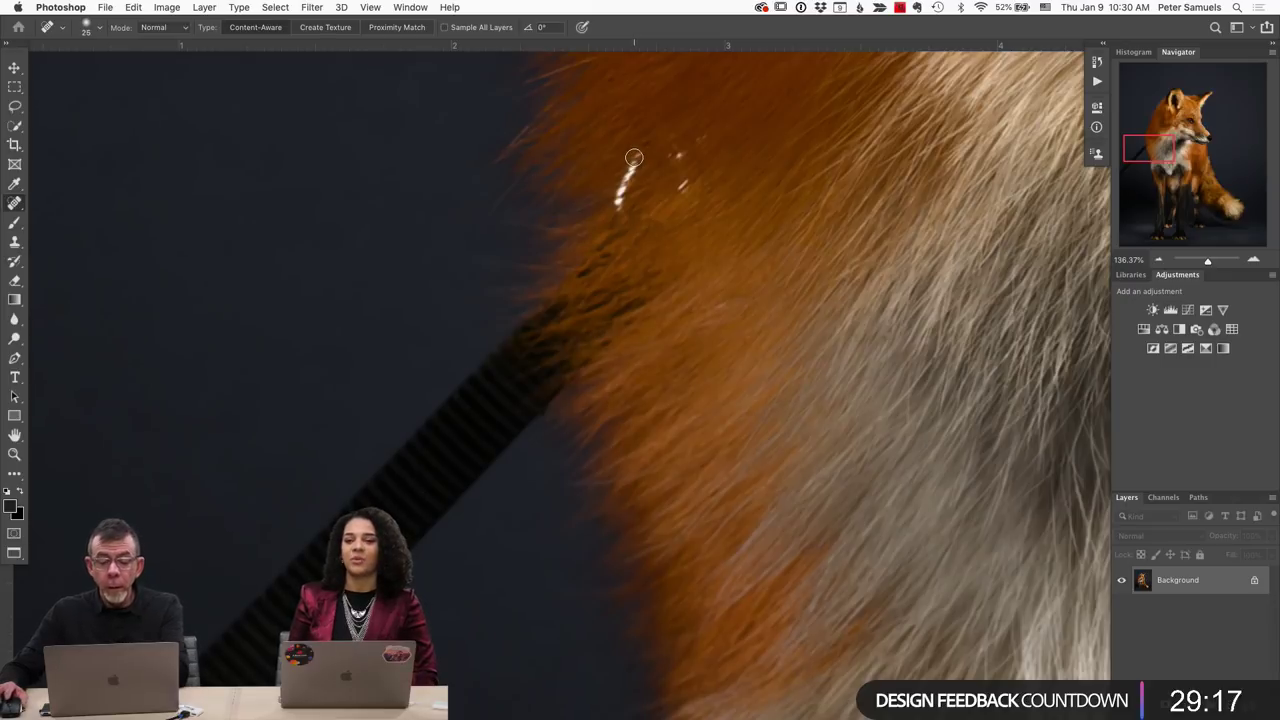
mouse_move(636, 156)
left_mouse_down()
mouse_move(610, 205)
mouse_move(585, 215)
left_mouse_up()
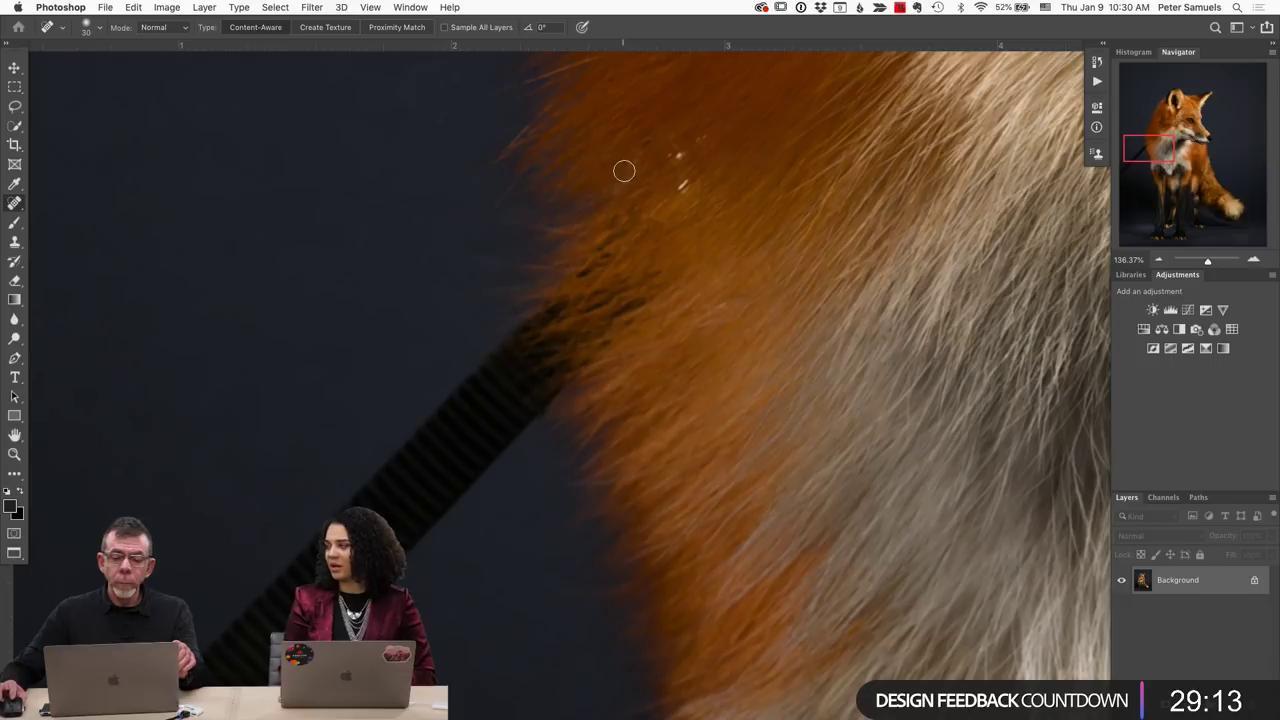
scroll(635, 162, "up", 3)
key("bracketleft")
key("bracketleft")
key("bracketleft")
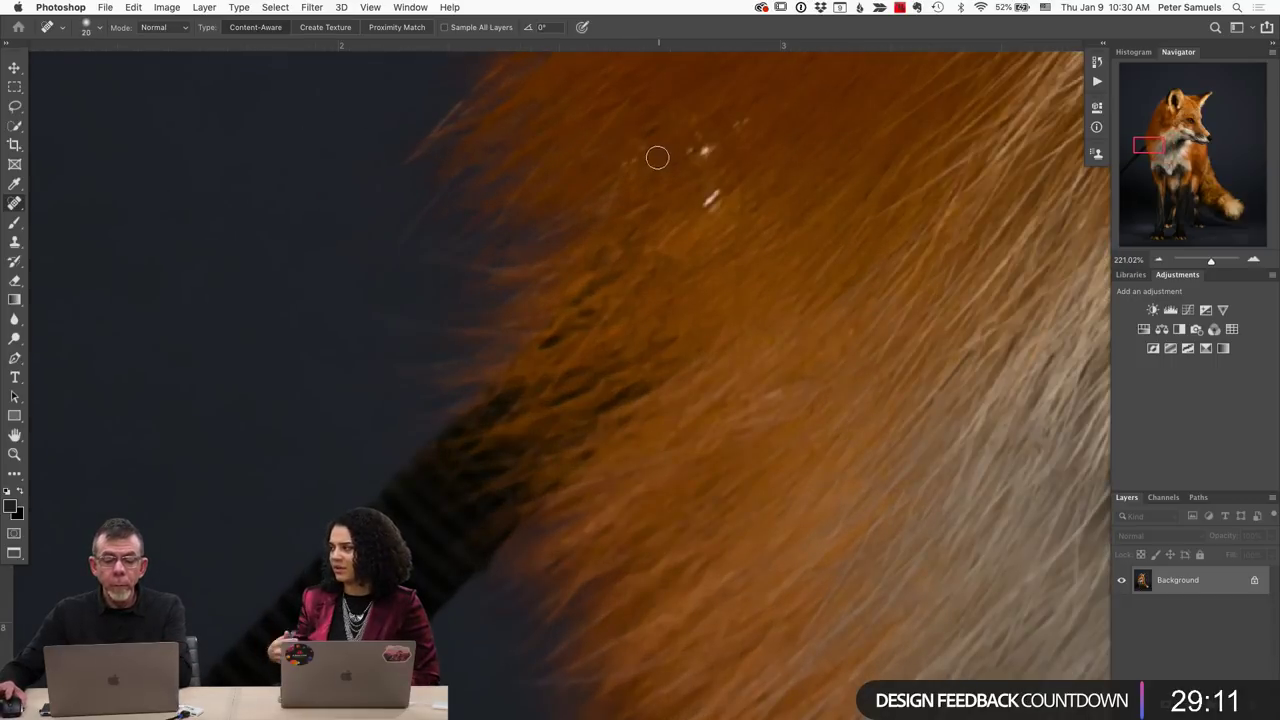
left_click_drag(705, 148, 700, 145)
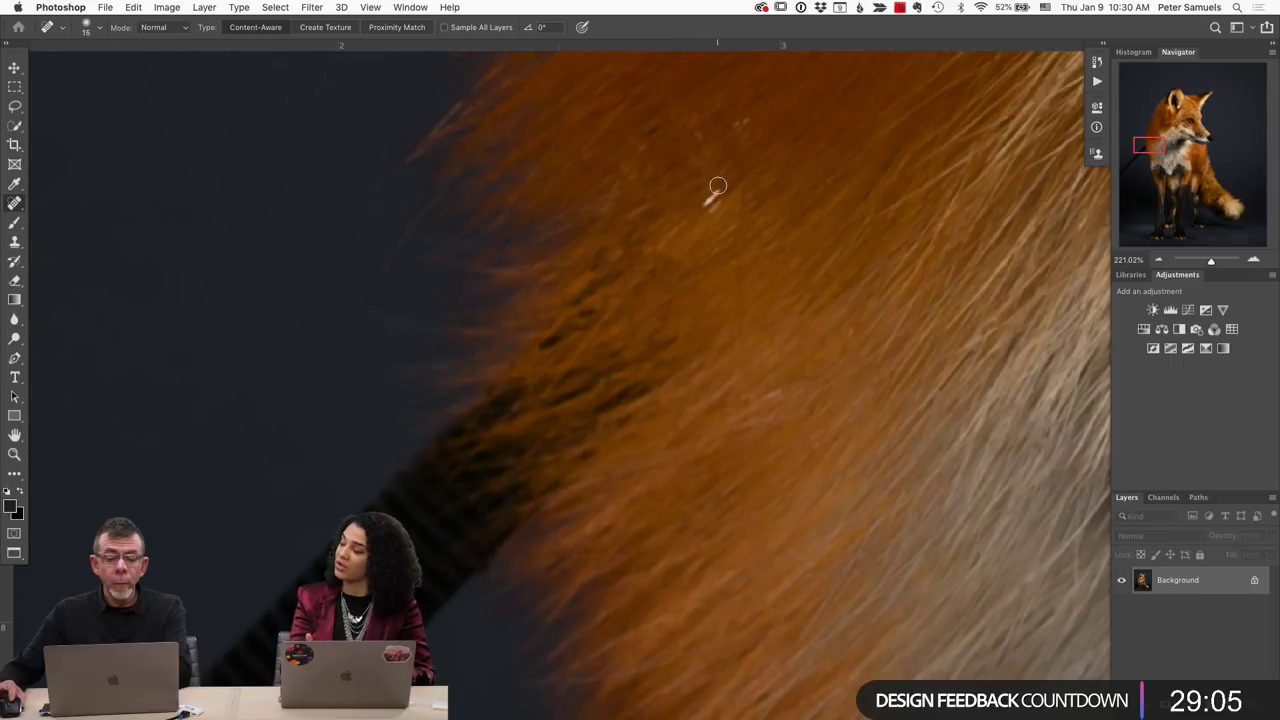
mouse_move(715, 190)
left_mouse_down()
mouse_move(675, 233)
mouse_move(712, 207)
left_mouse_up()
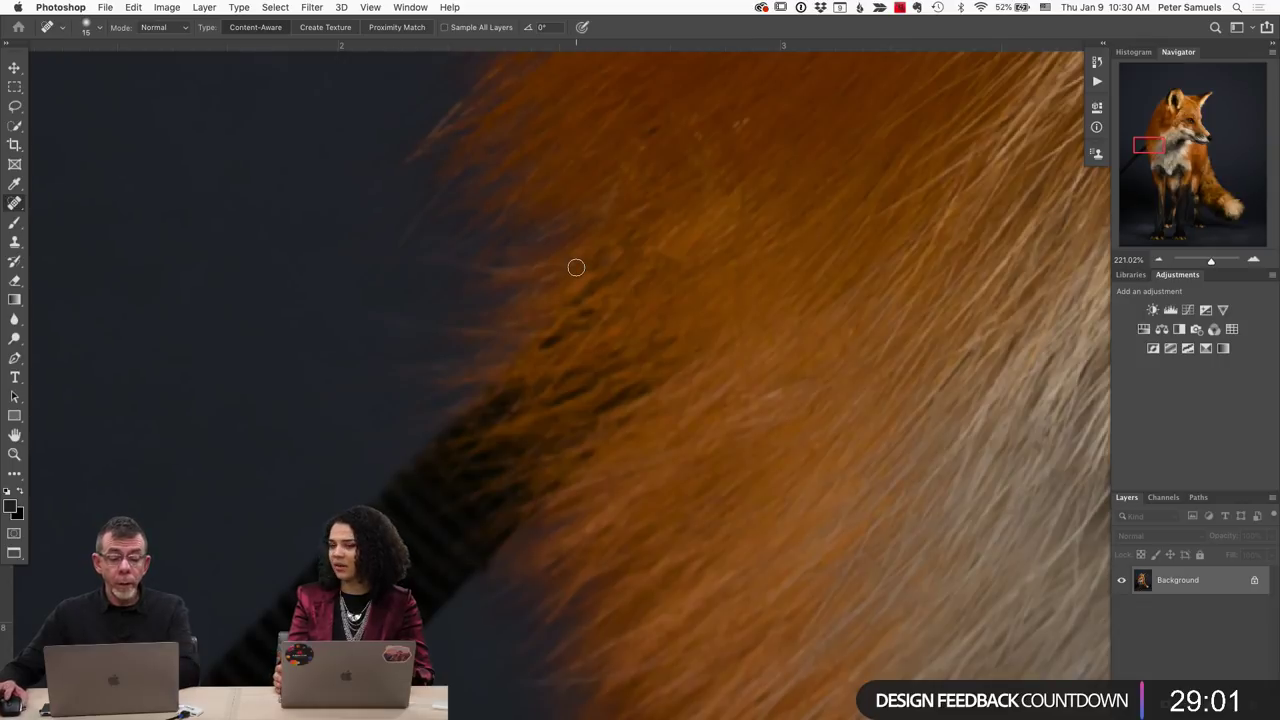
Heal the fur edge beside the leash with a size 25 Spot Healing Brush.
scroll(574, 266, "down", 1)
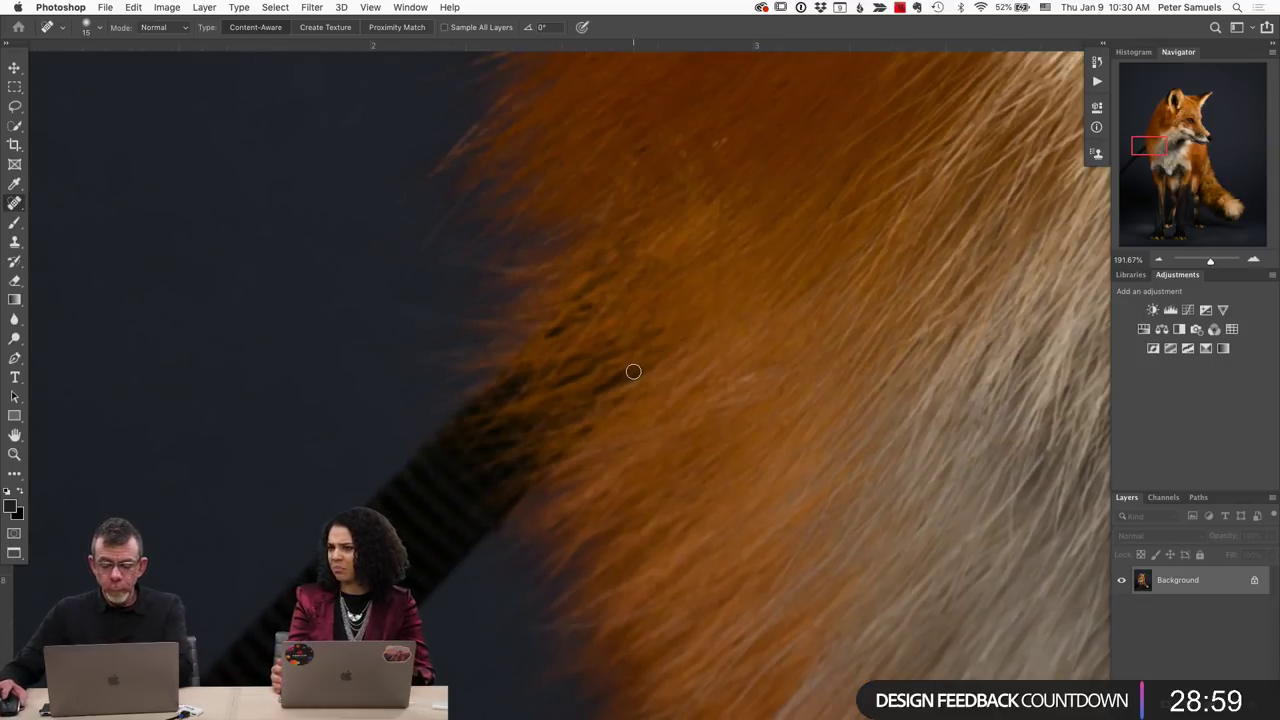
key("bracketright")
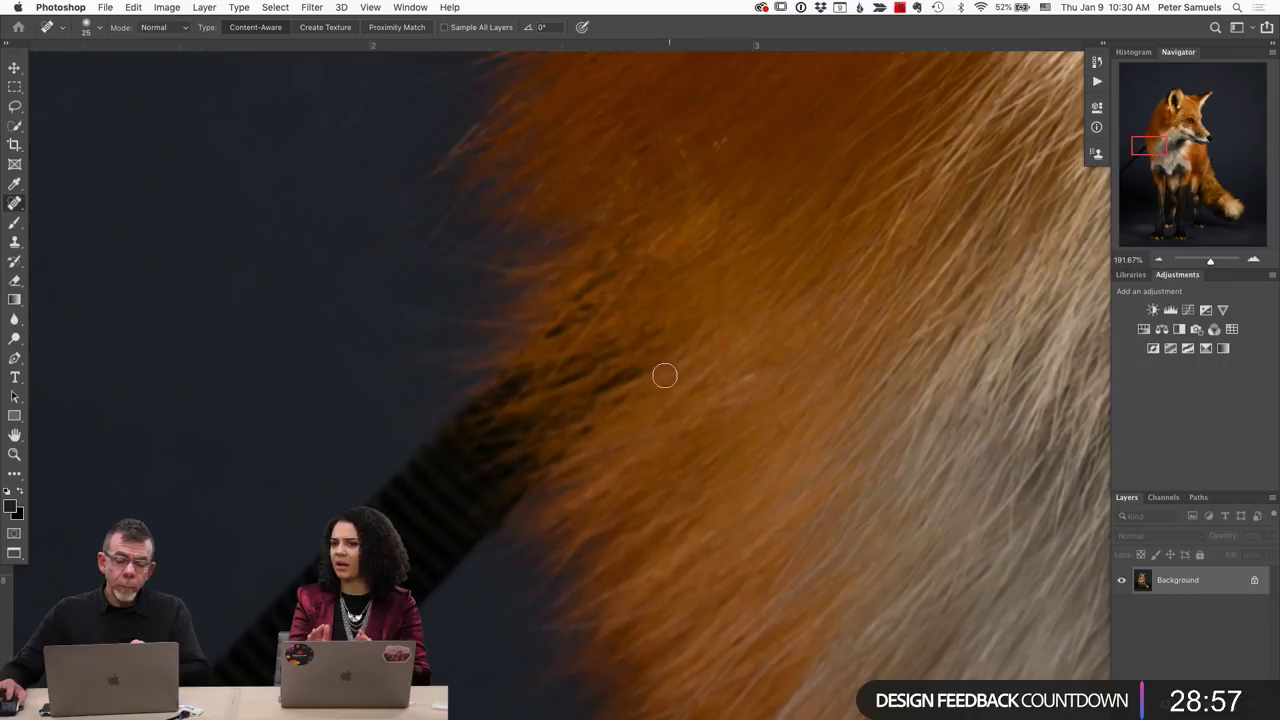
left_click_drag(643, 370, 597, 386)
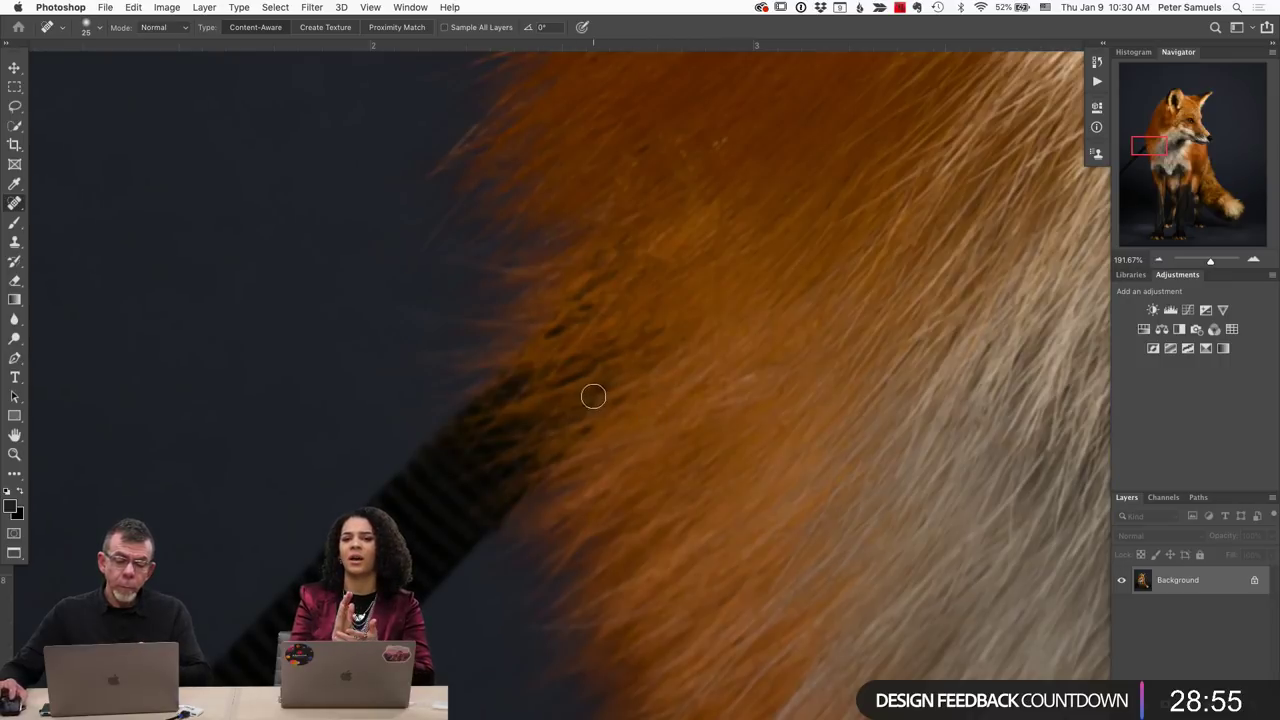
left_click_drag(605, 392, 563, 409)
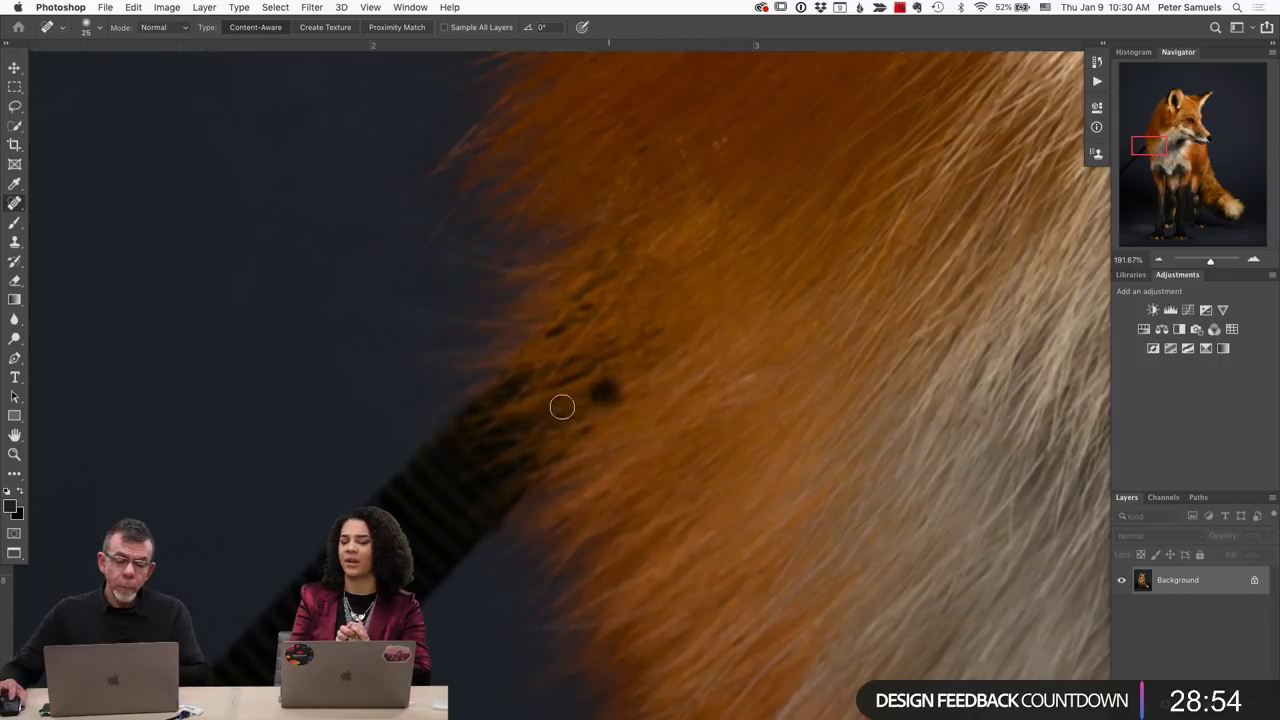
left_click(546, 334)
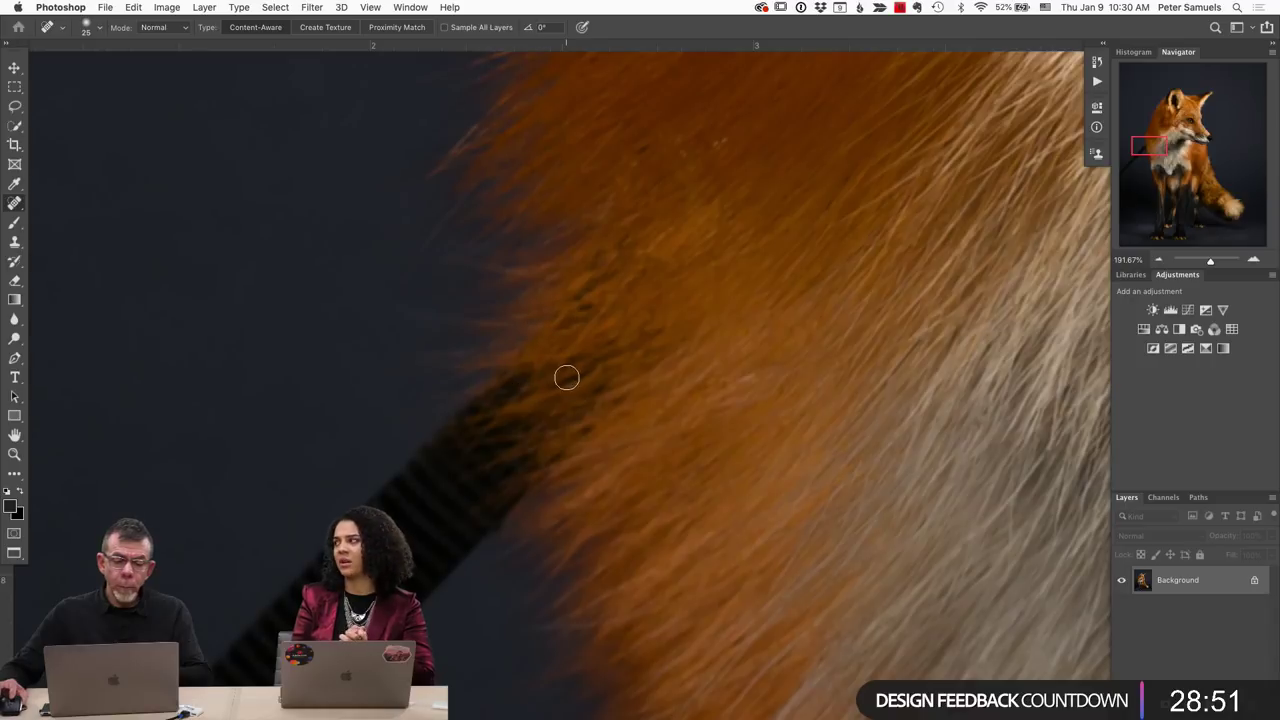
left_click_drag(591, 371, 560, 374)
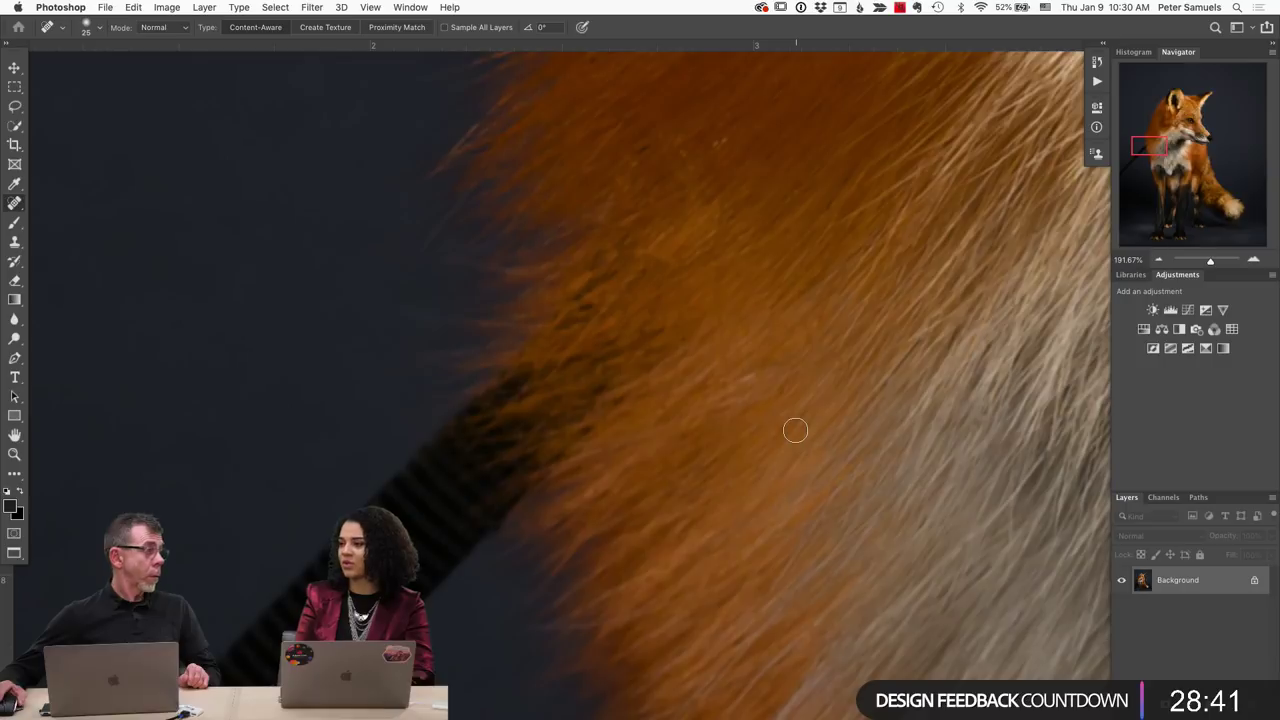
Draw a freehand lasso loop around the leash where it enters the fox's chest fur.
key("l")
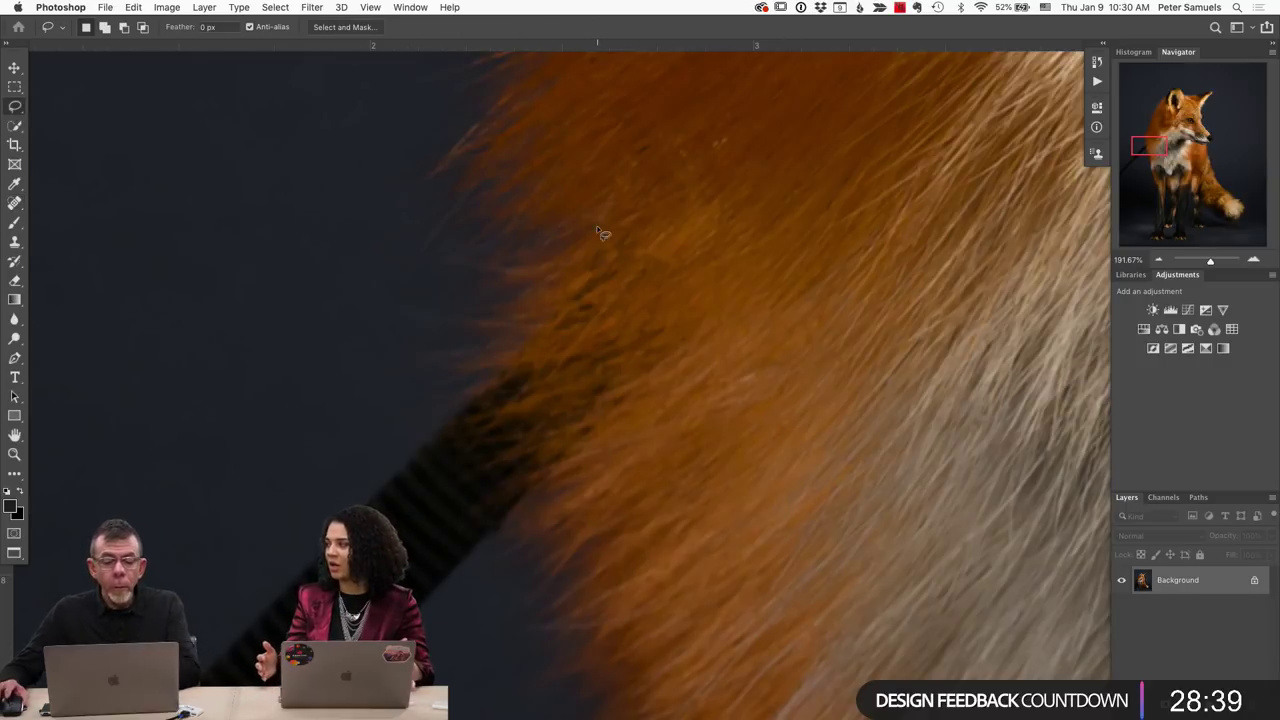
key("shift+l")
key("shift+l")
key("shift+l")
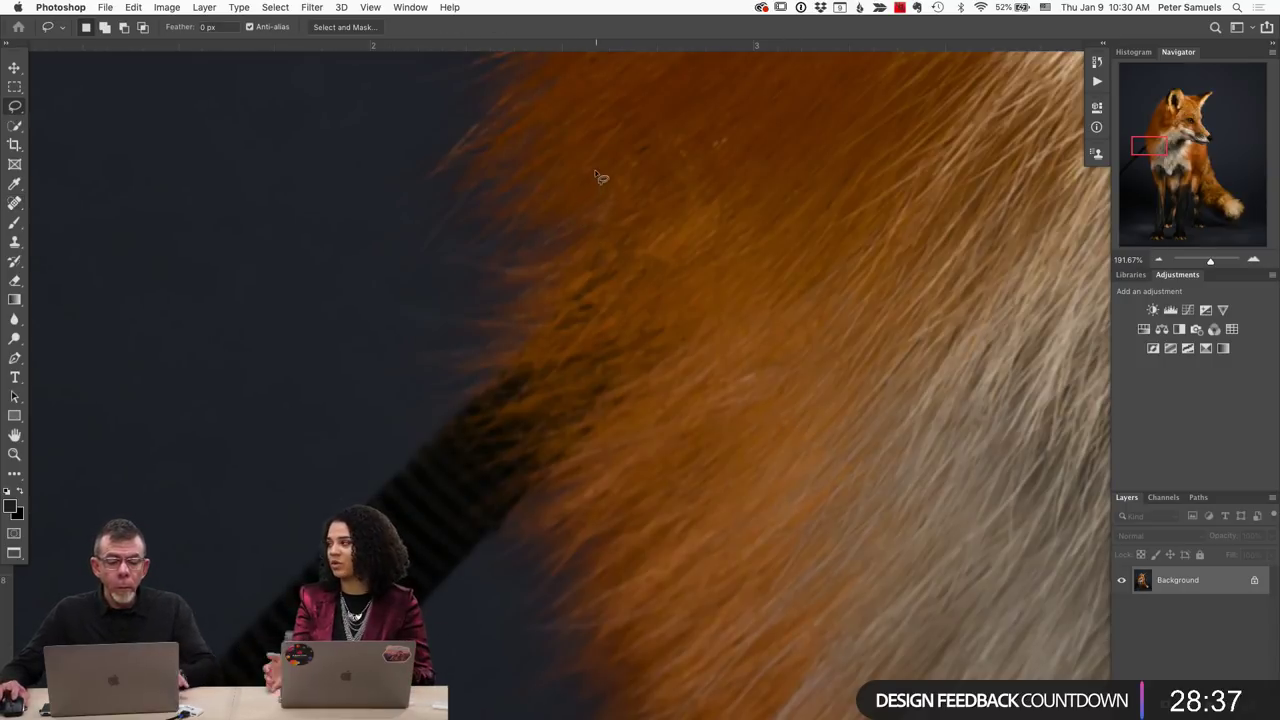
mouse_move(584, 238)
left_mouse_down()
mouse_move(484, 280)
mouse_move(441, 347)
mouse_move(405, 573)
mouse_move(471, 603)
mouse_move(528, 602)
left_mouse_up()
mouse_move(663, 210)
left_mouse_down()
mouse_move(401, 253)
mouse_move(347, 368)
mouse_move(372, 473)
mouse_move(473, 606)
mouse_move(569, 606)
mouse_move(663, 550)
mouse_move(745, 420)
mouse_move(744, 362)
mouse_move(678, 211)
left_mouse_up()
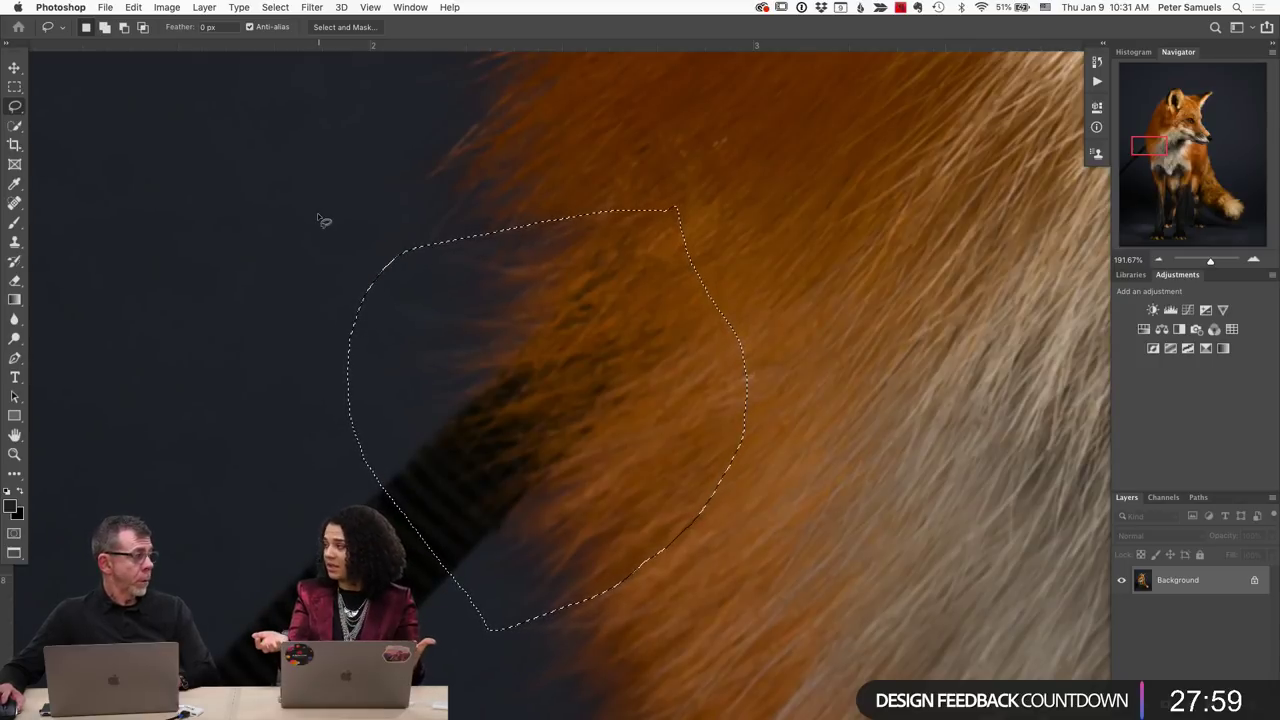
scroll(322, 220, "down", 2)
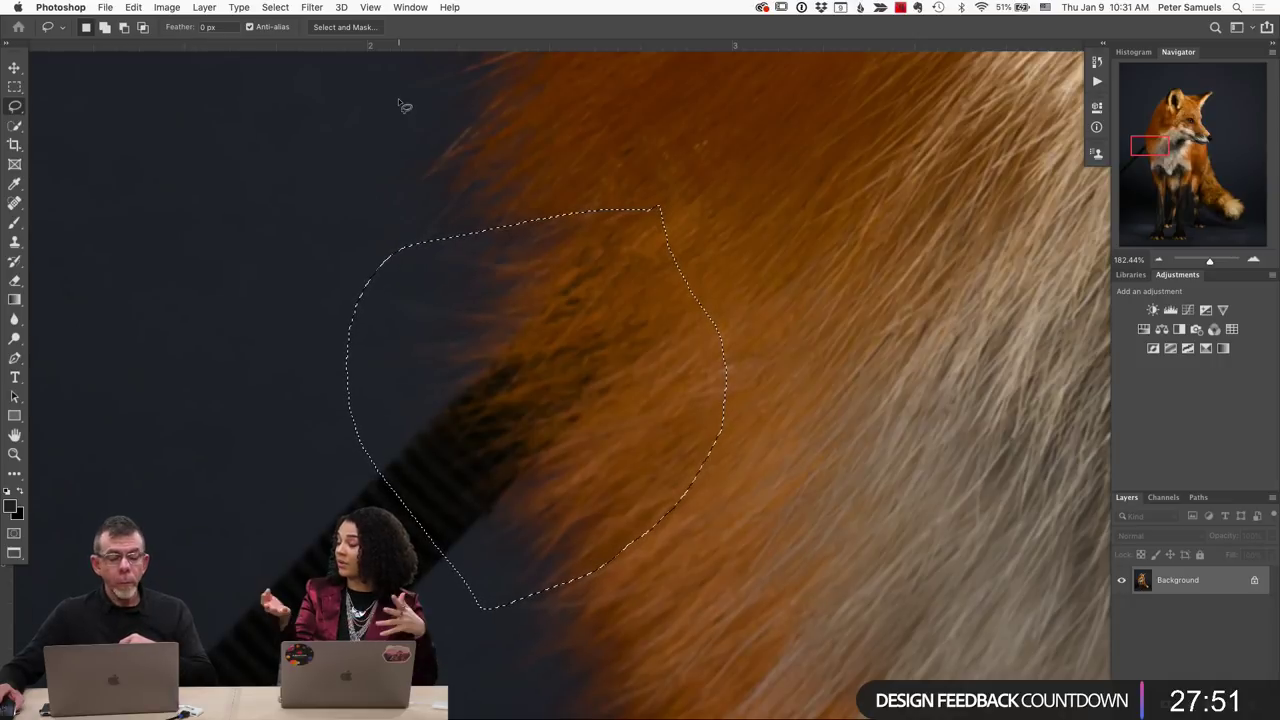
Choose Edit > Content-Aware Fill for the leash selection.
left_click(104, 7)
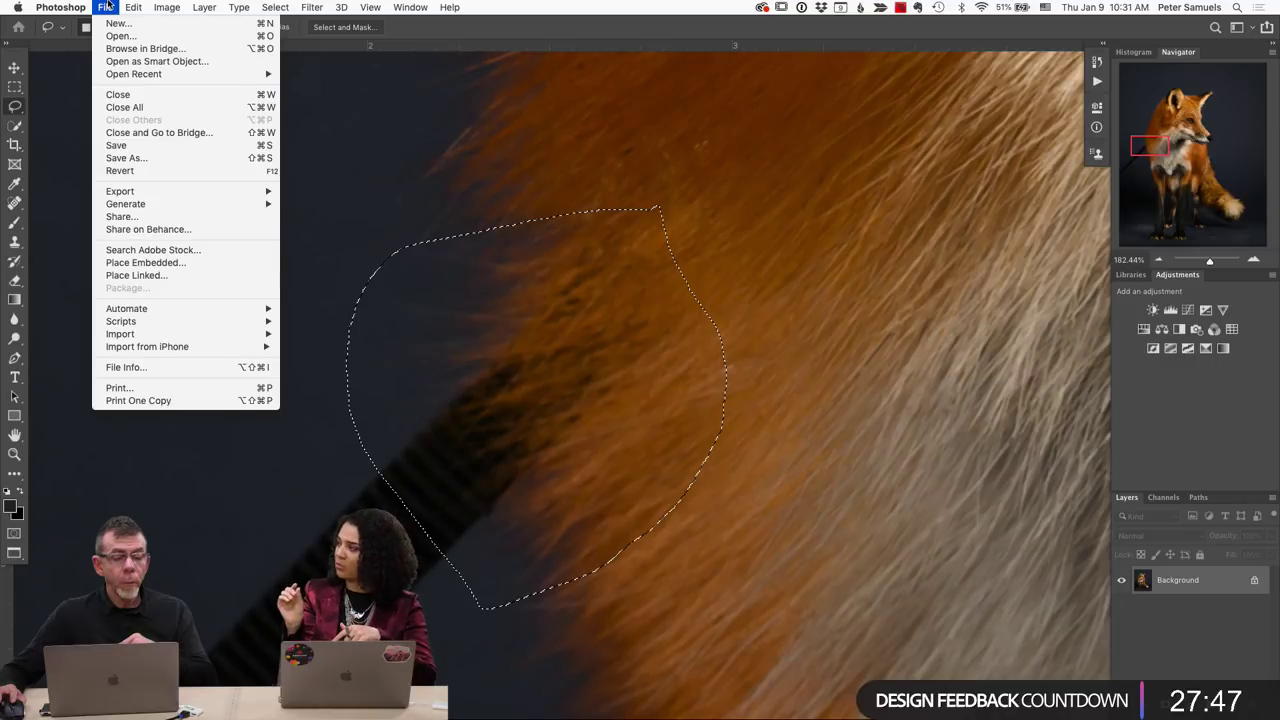
mouse_move(172, 7)
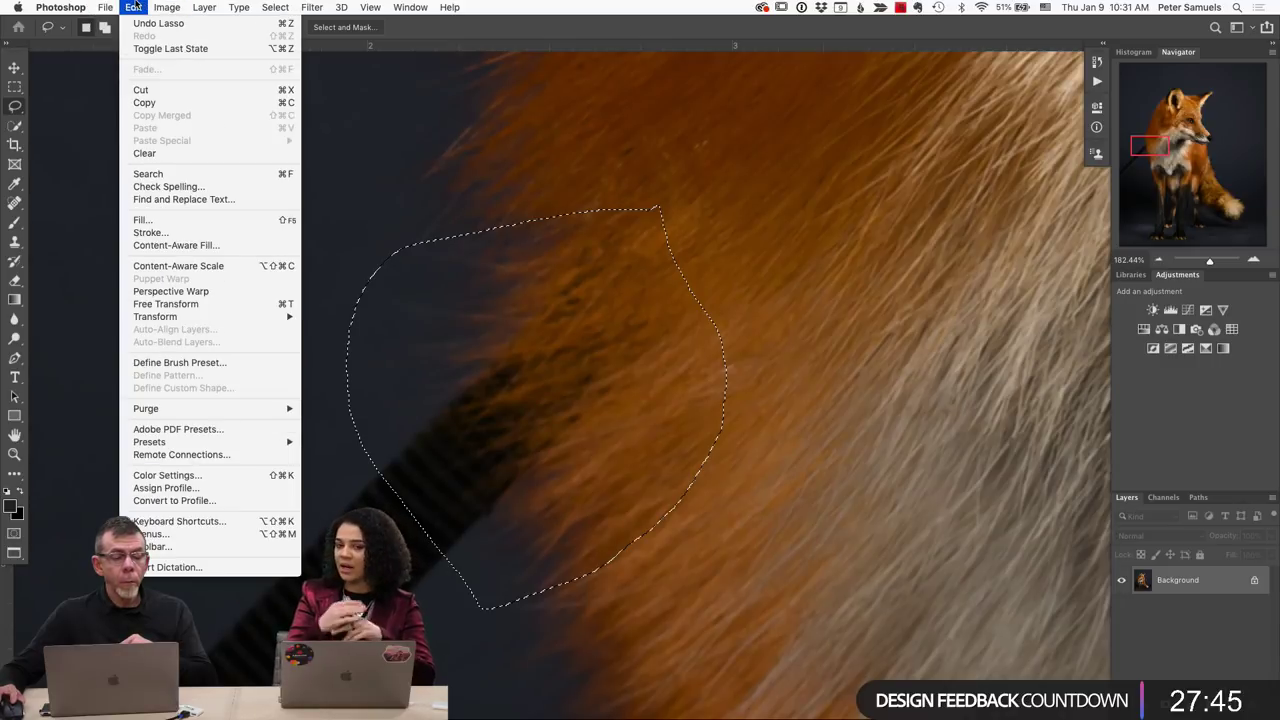
left_click(168, 245)
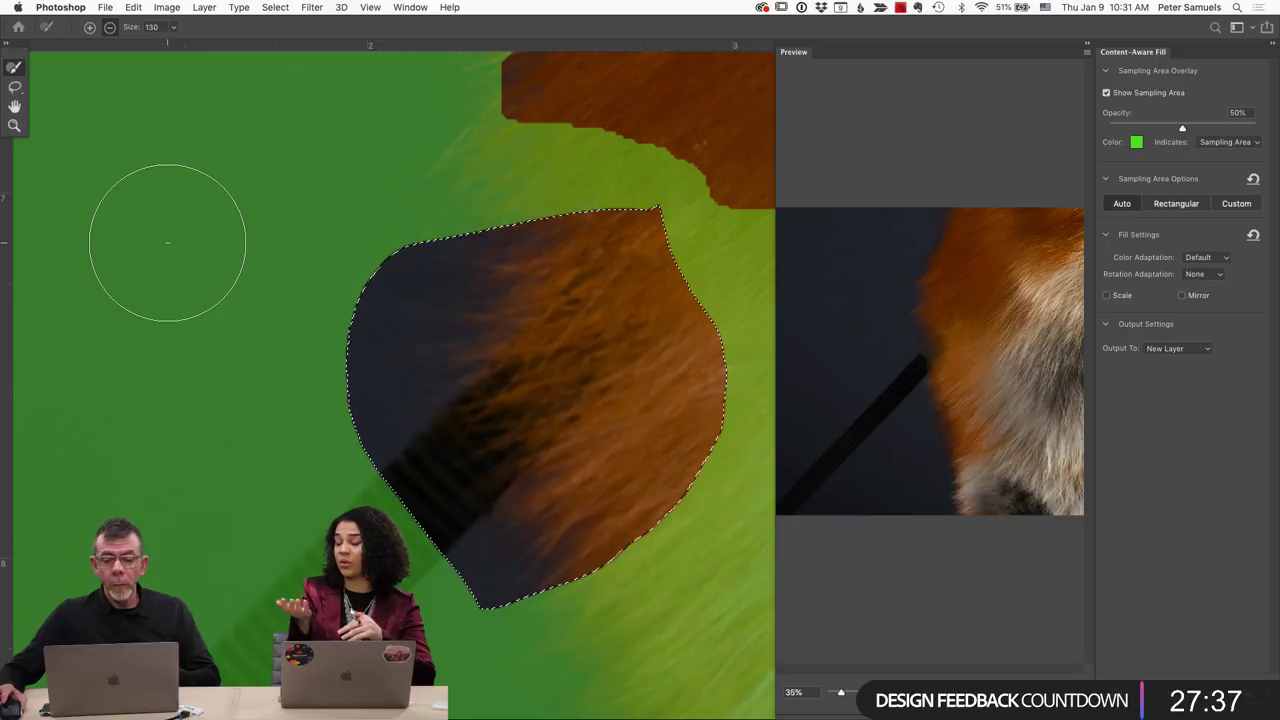
Zoom out and brush a small patch above the selection out of the sampling area.
scroll(246, 341, "down", 3)
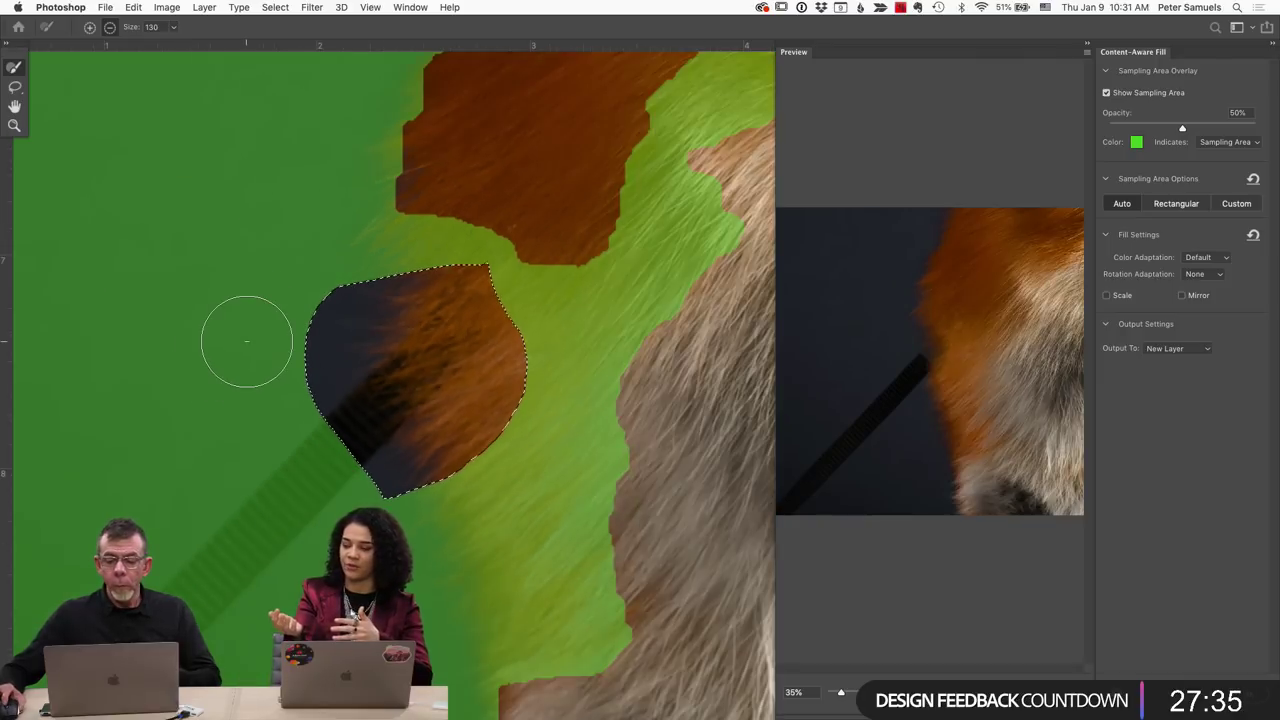
scroll(246, 341, "down", 2)
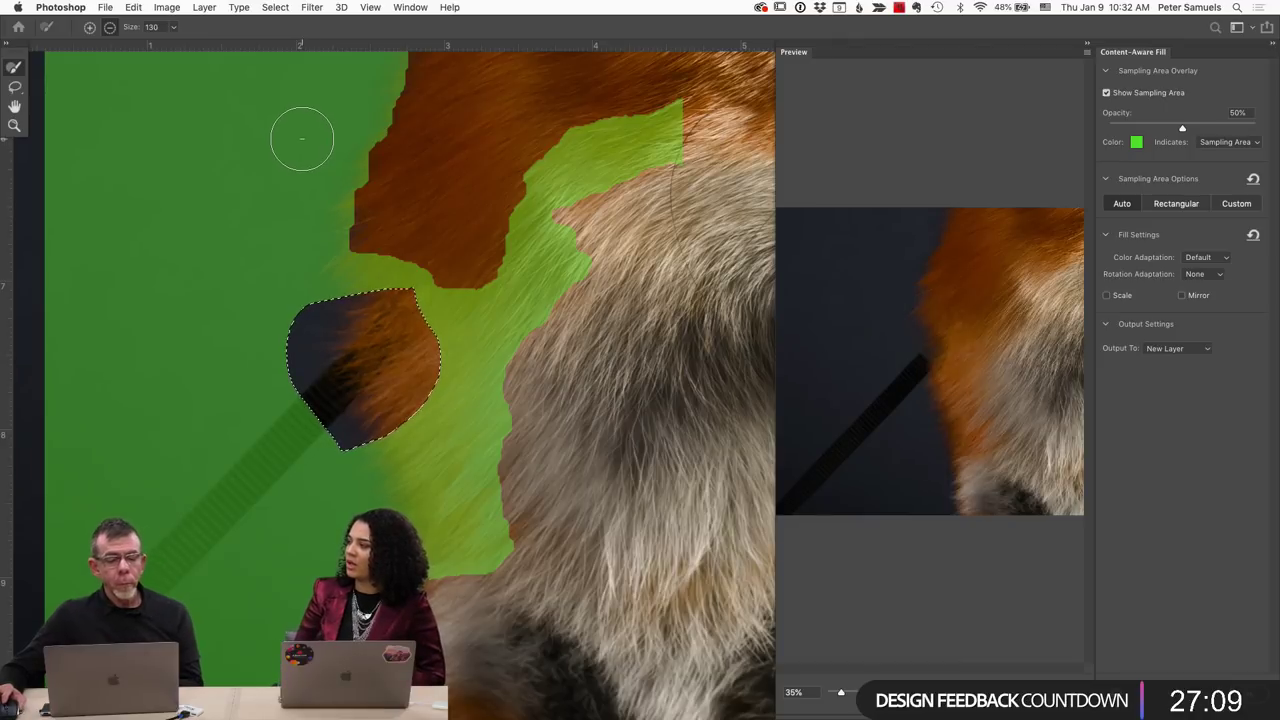
left_click(409, 134)
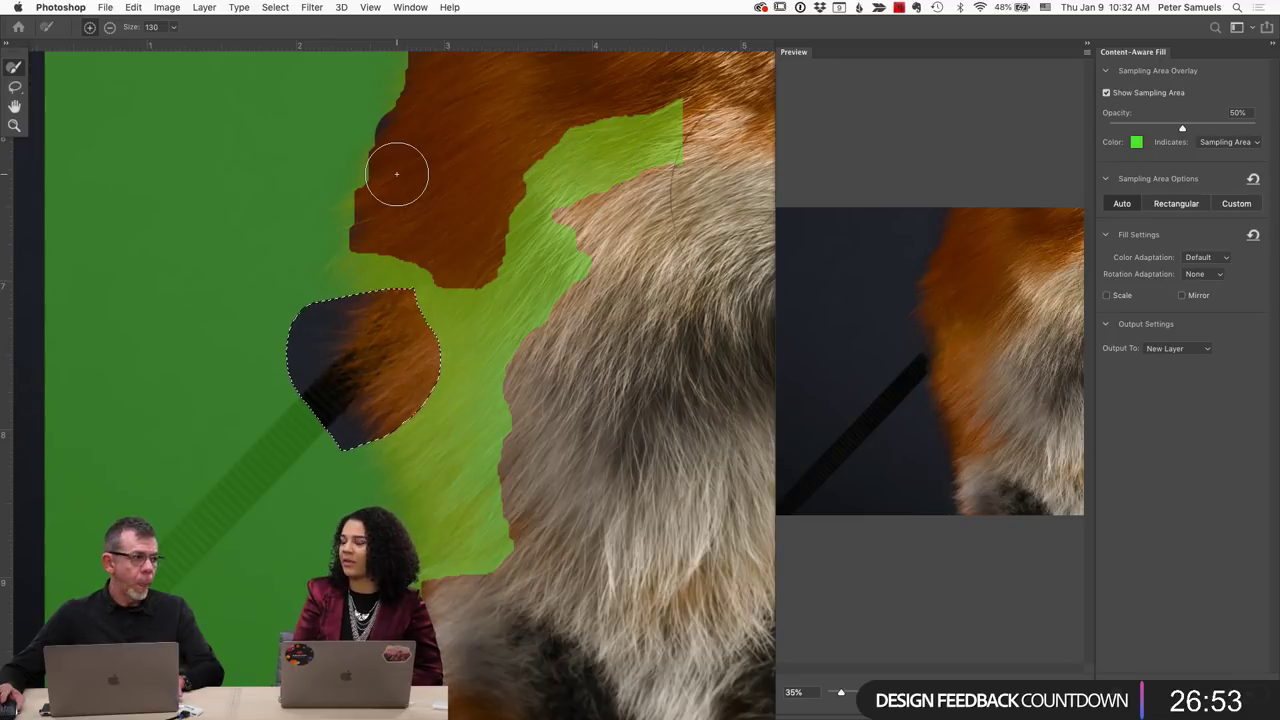
Hold Option to switch the Sampling Brush to subtract mode.
key("alt")
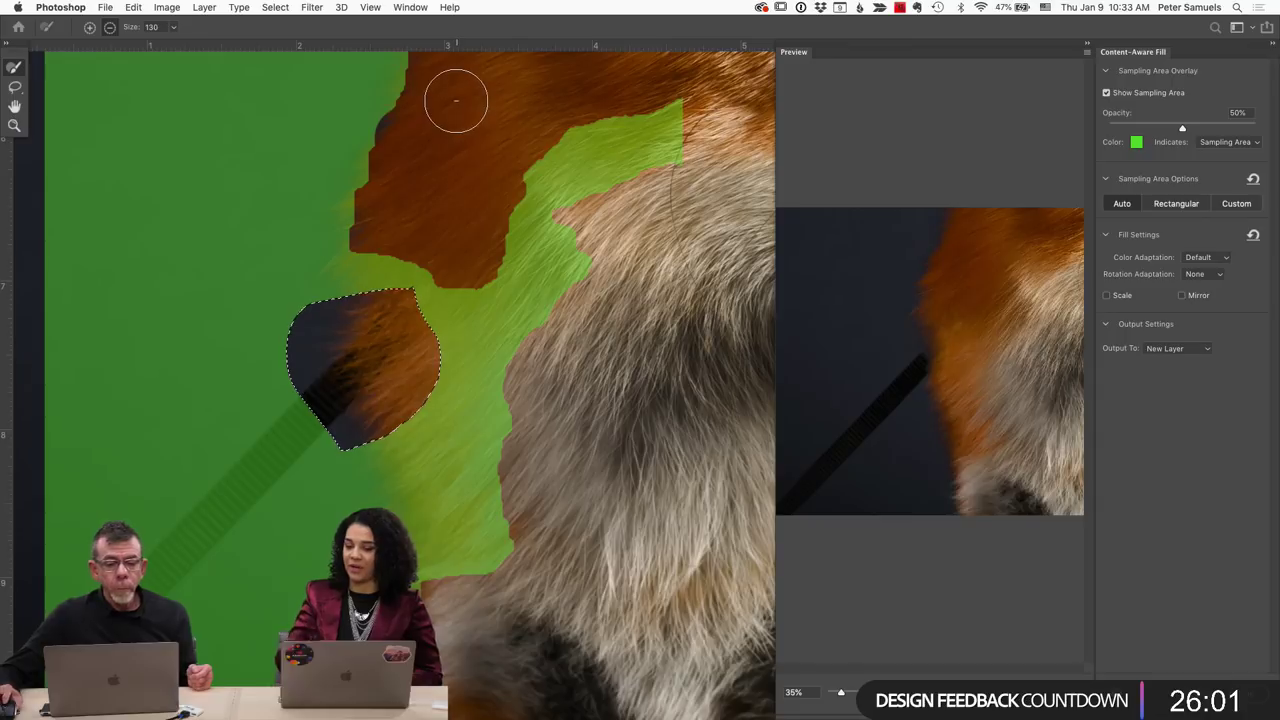
Paint the dark background and leash out of the sampling area, then add the fur above the selection.
mouse_move(294, 86)
left_mouse_down()
mouse_move(60, 73)
mouse_move(376, 70)
mouse_move(334, 212)
mouse_move(327, 152)
mouse_move(59, 104)
mouse_move(252, 109)
mouse_move(432, 82)
mouse_move(390, 60)
mouse_move(201, 160)
mouse_move(100, 163)
mouse_move(74, 177)
mouse_move(284, 199)
mouse_move(190, 205)
mouse_move(316, 197)
mouse_move(108, 192)
mouse_move(248, 246)
mouse_move(73, 275)
mouse_move(164, 282)
mouse_move(117, 313)
mouse_move(317, 291)
left_mouse_up()
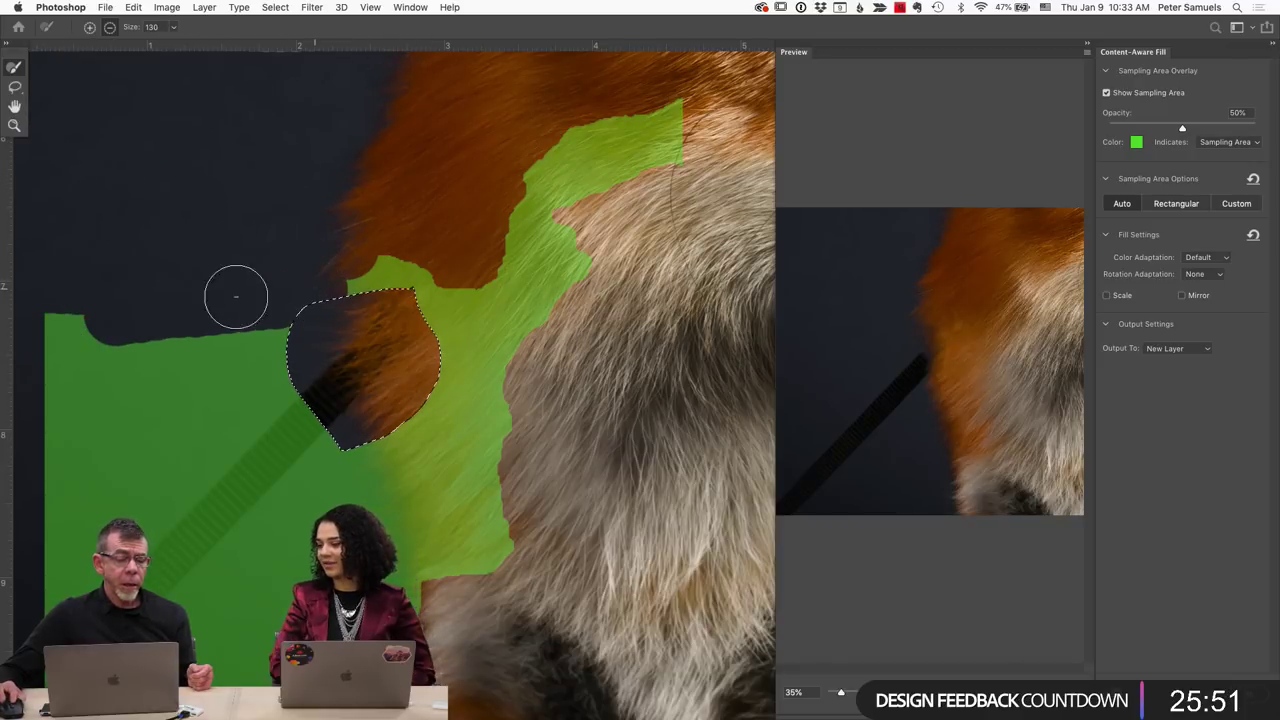
mouse_move(236, 296)
left_mouse_down()
mouse_move(123, 317)
mouse_move(37, 314)
mouse_move(69, 443)
mouse_move(62, 520)
mouse_move(358, 665)
left_mouse_up()
left_click_drag(418, 622, 400, 616)
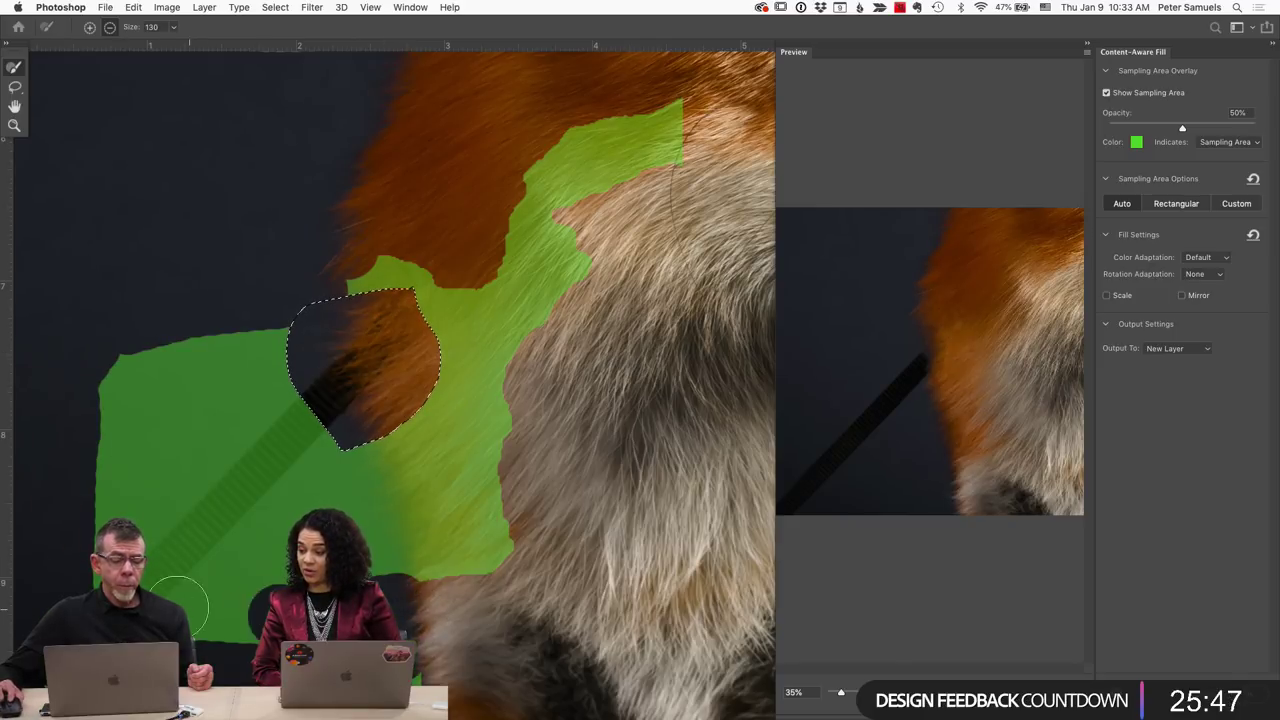
mouse_move(179, 605)
left_mouse_down()
mouse_move(105, 581)
mouse_move(134, 389)
mouse_move(153, 348)
mouse_move(152, 368)
mouse_move(239, 347)
mouse_move(257, 456)
mouse_move(333, 526)
mouse_move(237, 570)
mouse_move(436, 569)
mouse_move(347, 543)
mouse_move(268, 497)
mouse_move(182, 420)
mouse_move(175, 524)
mouse_move(238, 530)
mouse_move(192, 458)
mouse_move(206, 400)
left_mouse_up()
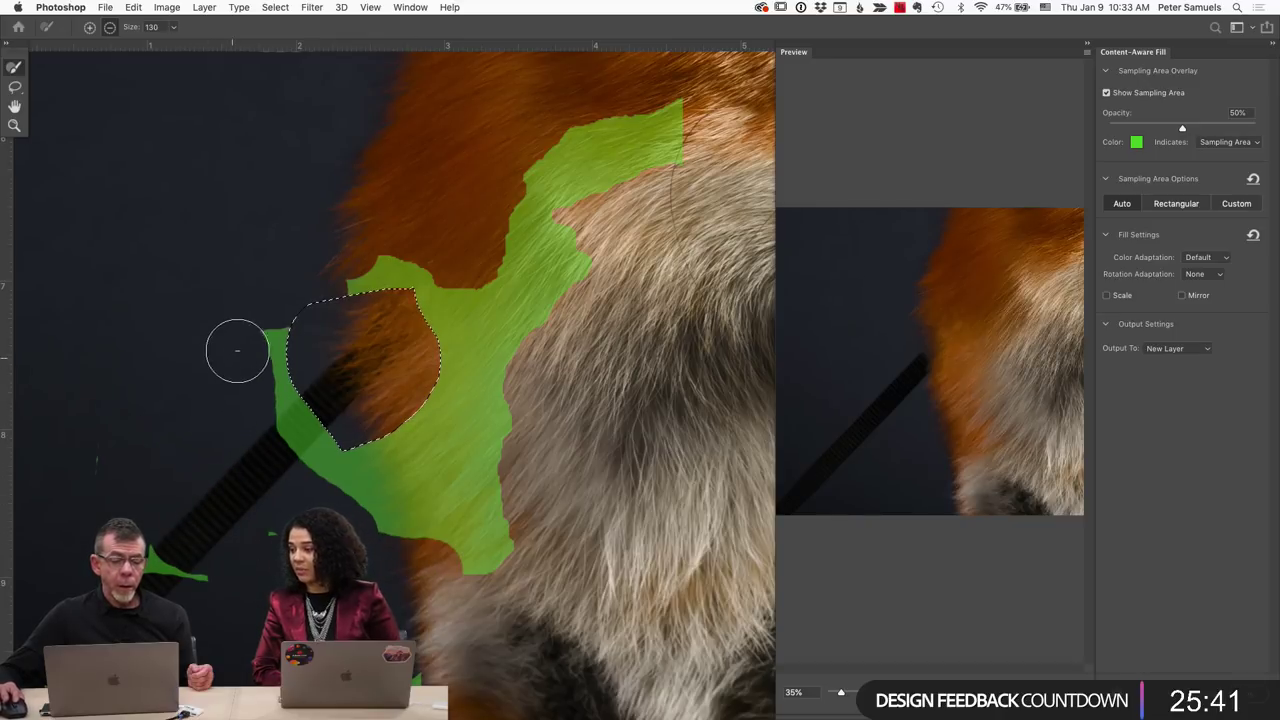
mouse_move(237, 350)
left_mouse_down()
mouse_move(319, 469)
mouse_move(251, 529)
left_mouse_up()
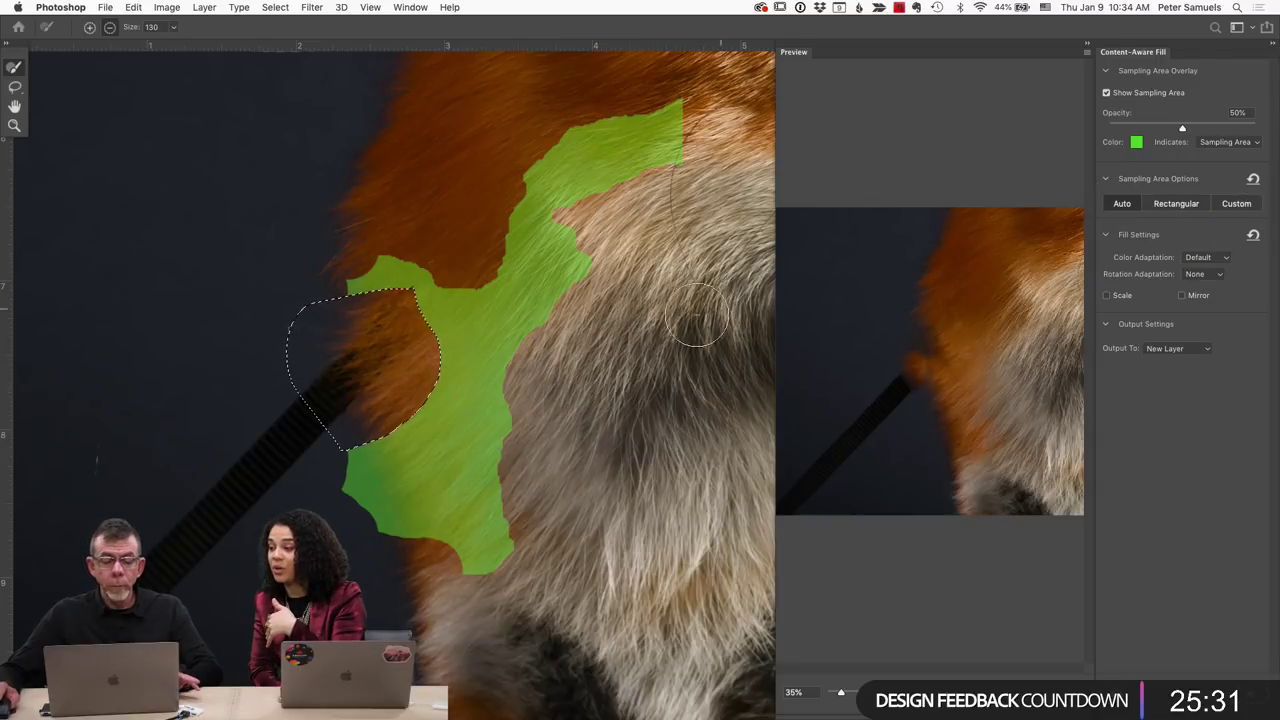
mouse_move(600, 310)
left_mouse_down()
mouse_move(545, 345)
mouse_move(455, 590)
mouse_move(459, 400)
left_mouse_up()
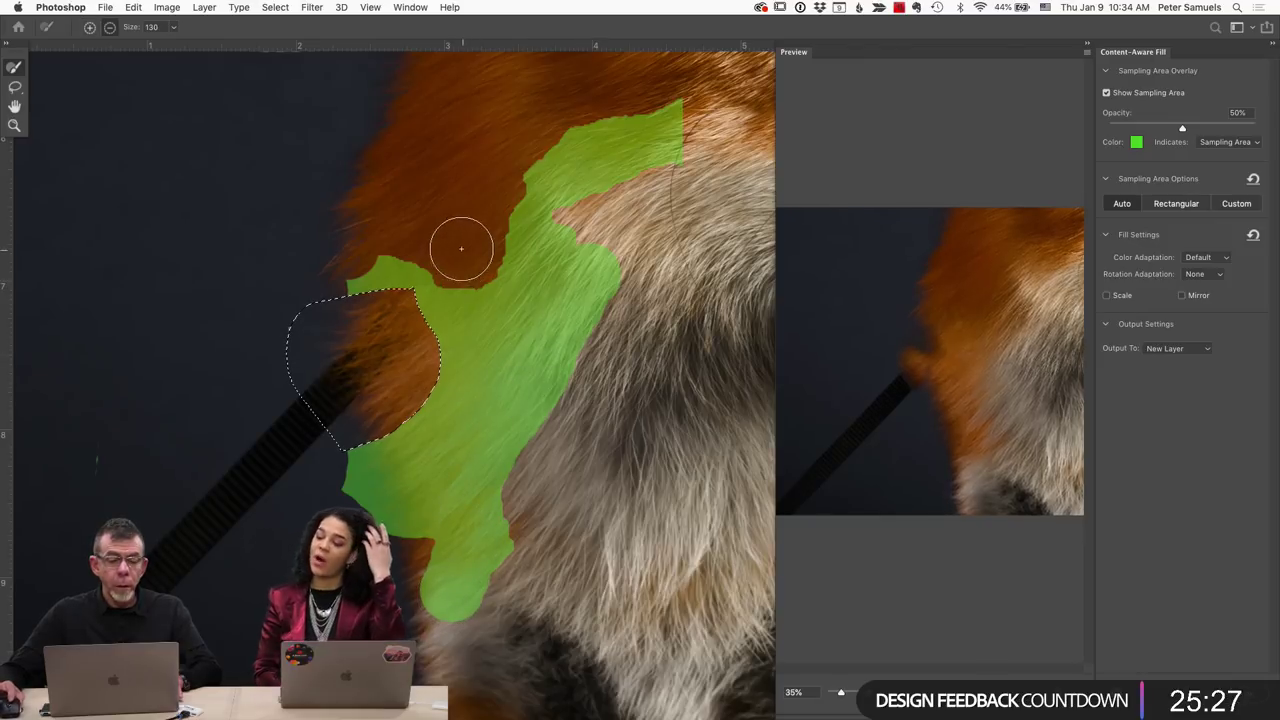
mouse_move(460, 242)
left_mouse_down()
mouse_move(362, 246)
mouse_move(484, 216)
mouse_move(339, 229)
mouse_move(495, 170)
mouse_move(371, 162)
mouse_move(523, 116)
mouse_move(421, 124)
mouse_move(531, 134)
mouse_move(617, 104)
mouse_move(492, 185)
mouse_move(455, 254)
mouse_move(500, 257)
left_mouse_up()
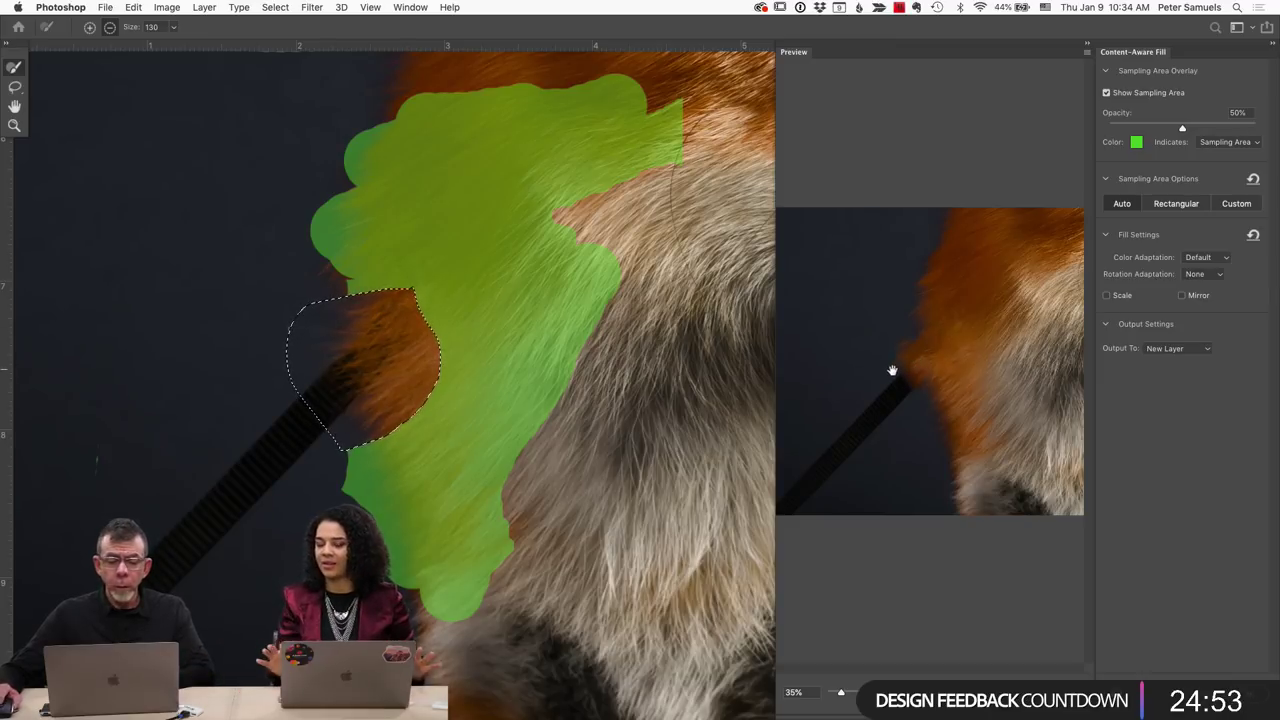
scroll(683, 375, "down", 2)
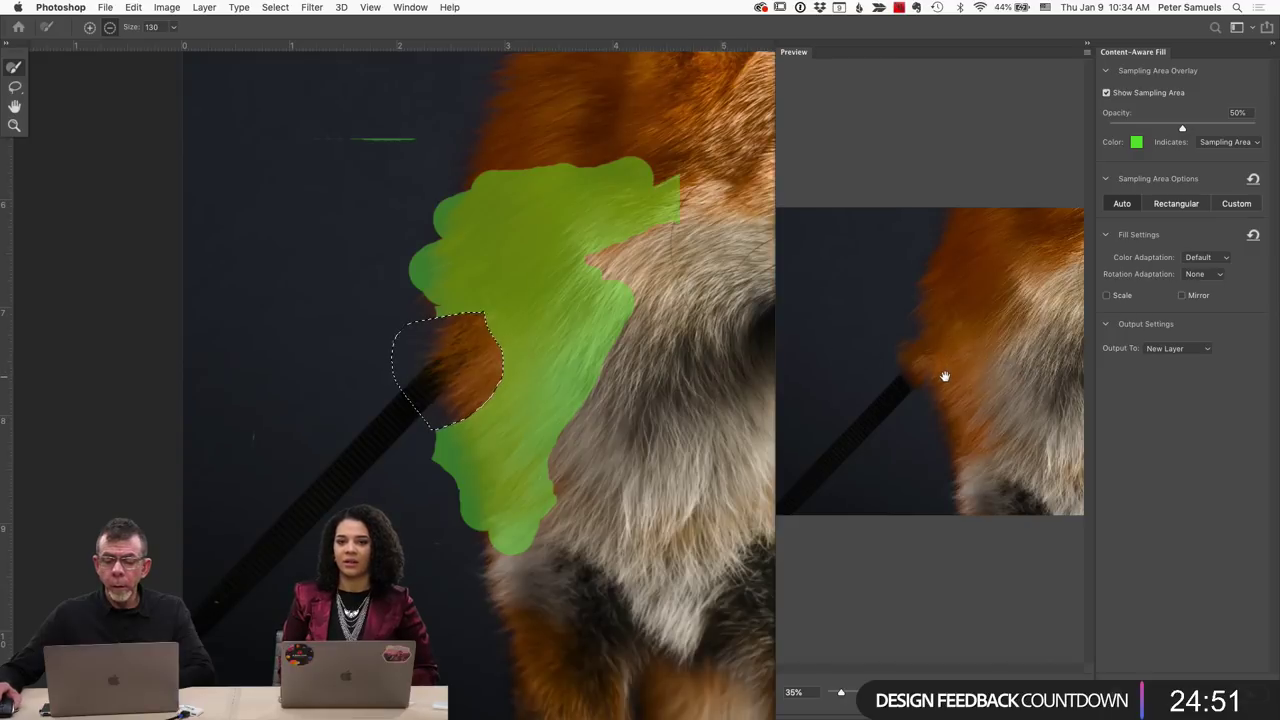
scroll(457, 329, "up", 2)
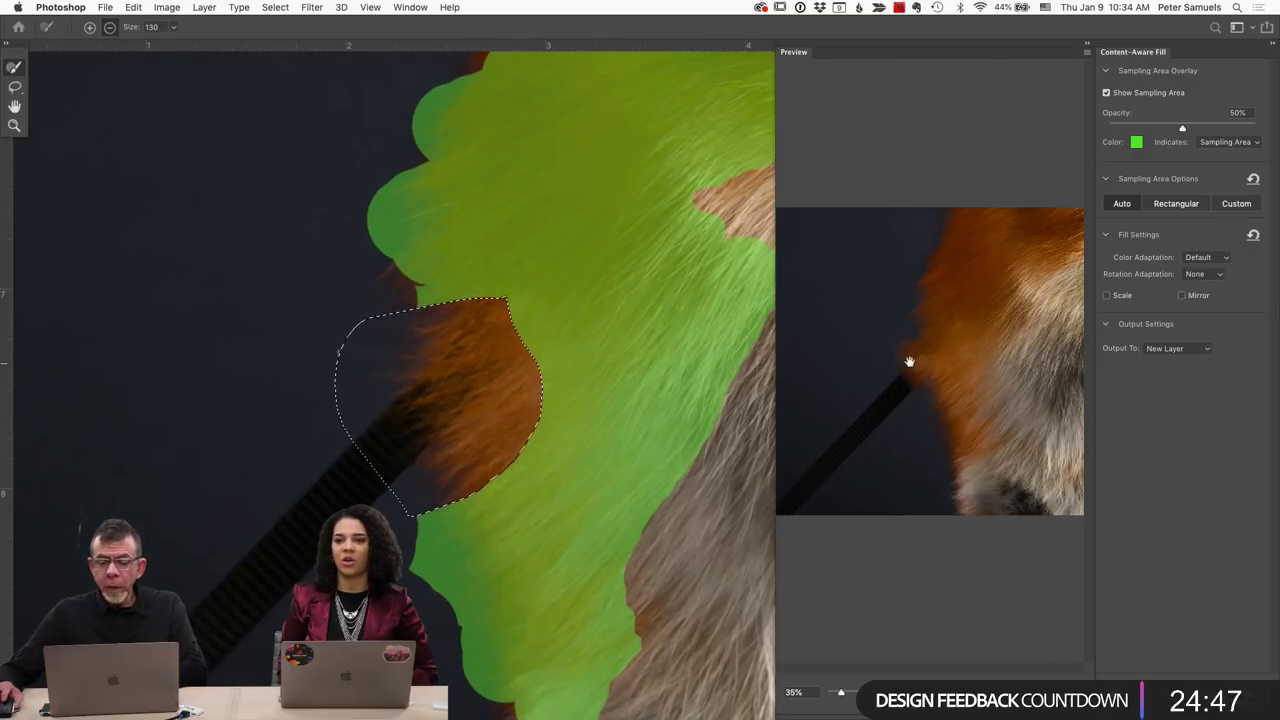
left_click(895, 430)
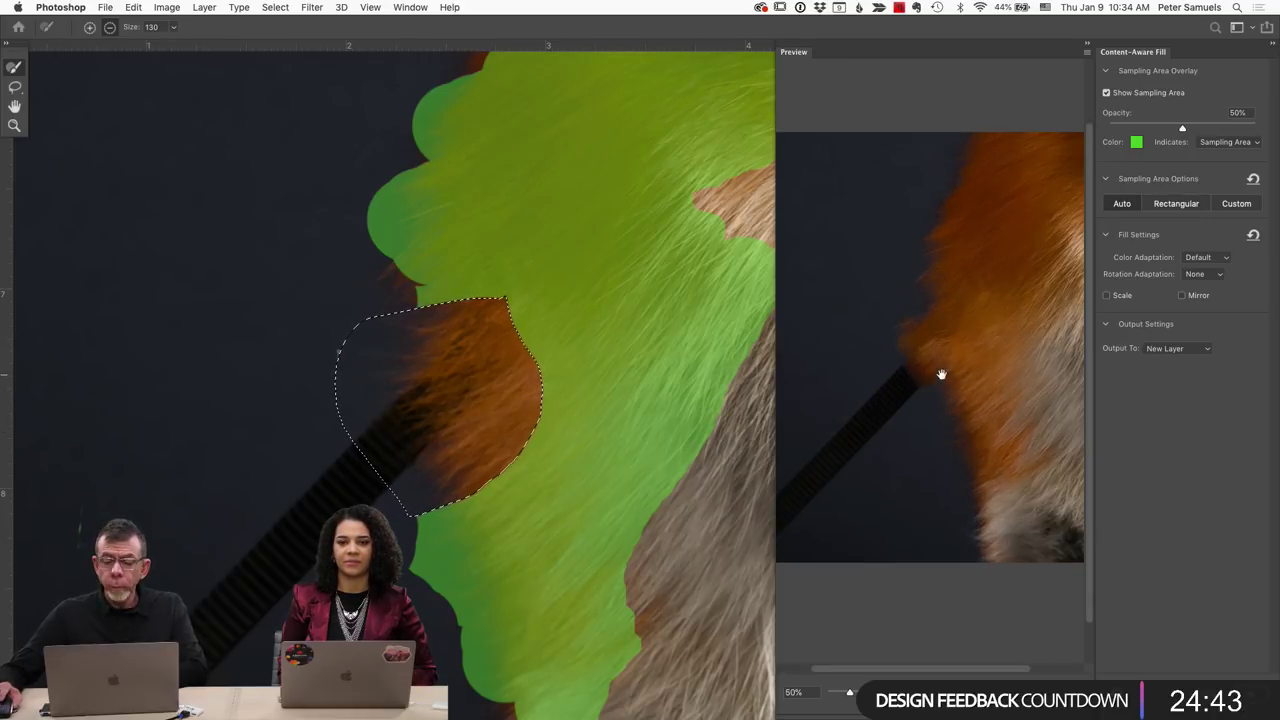
left_click(1176, 205)
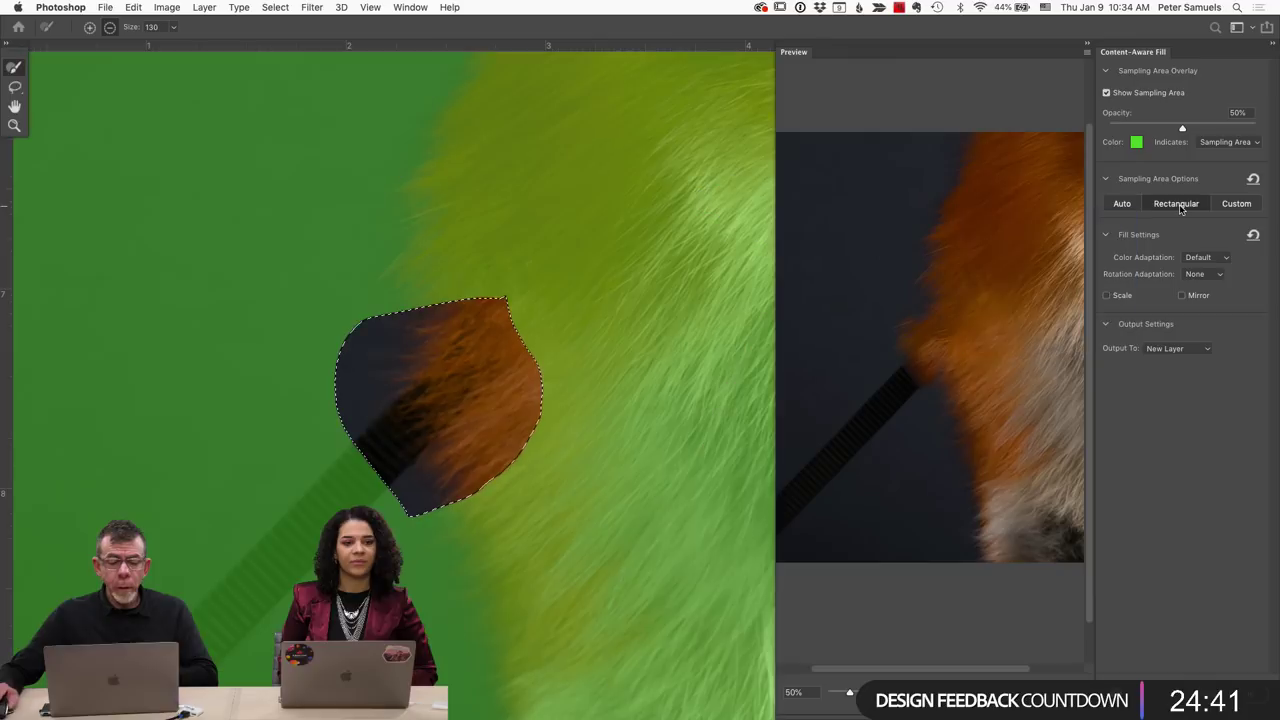
left_click(1119, 205)
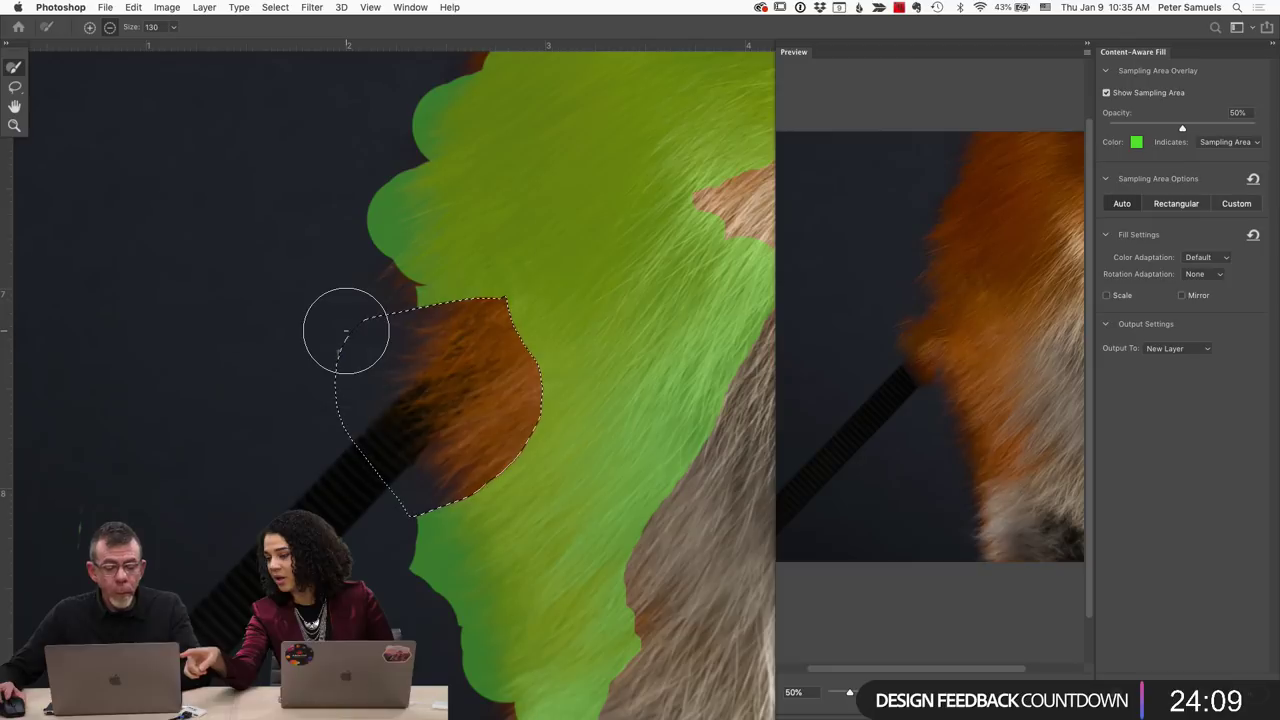
Lasso background left of the selection into the sampling area, then cancel Content-Aware Fill.
left_click(14, 86)
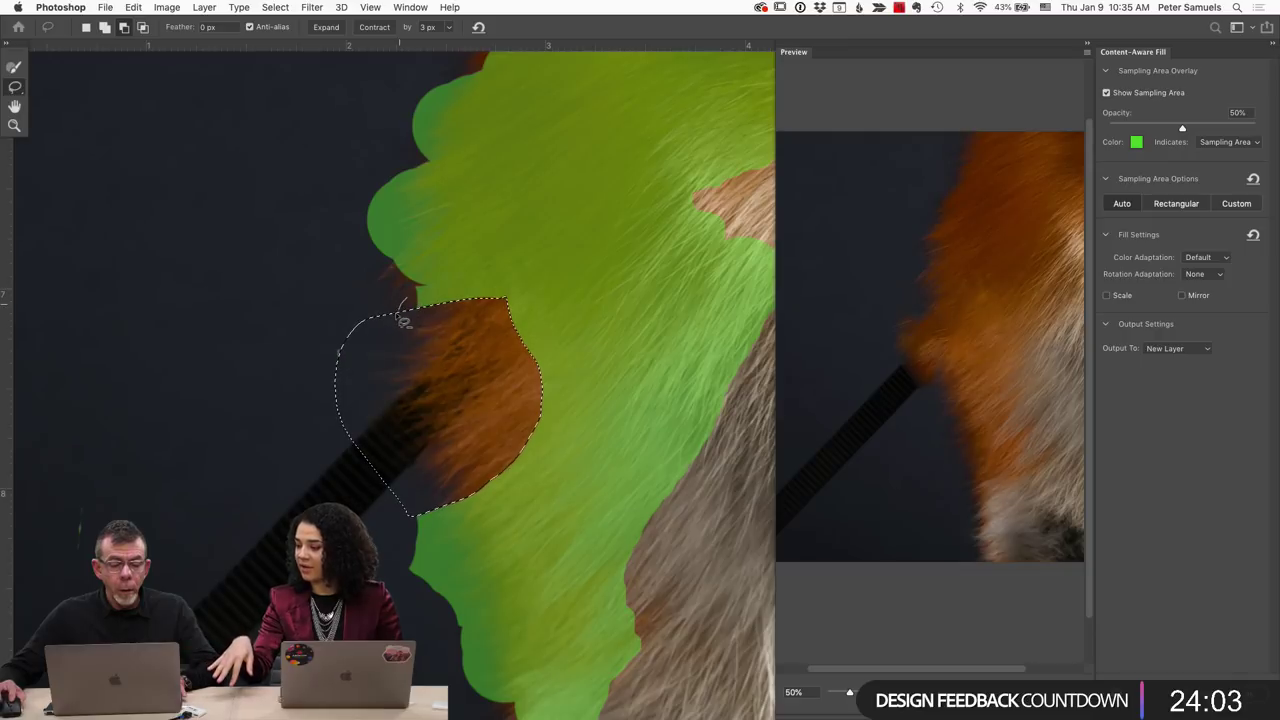
mouse_move(385, 385)
left_mouse_down()
mouse_move(436, 529)
mouse_move(382, 530)
mouse_move(344, 477)
mouse_move(334, 405)
mouse_move(362, 314)
left_mouse_up()
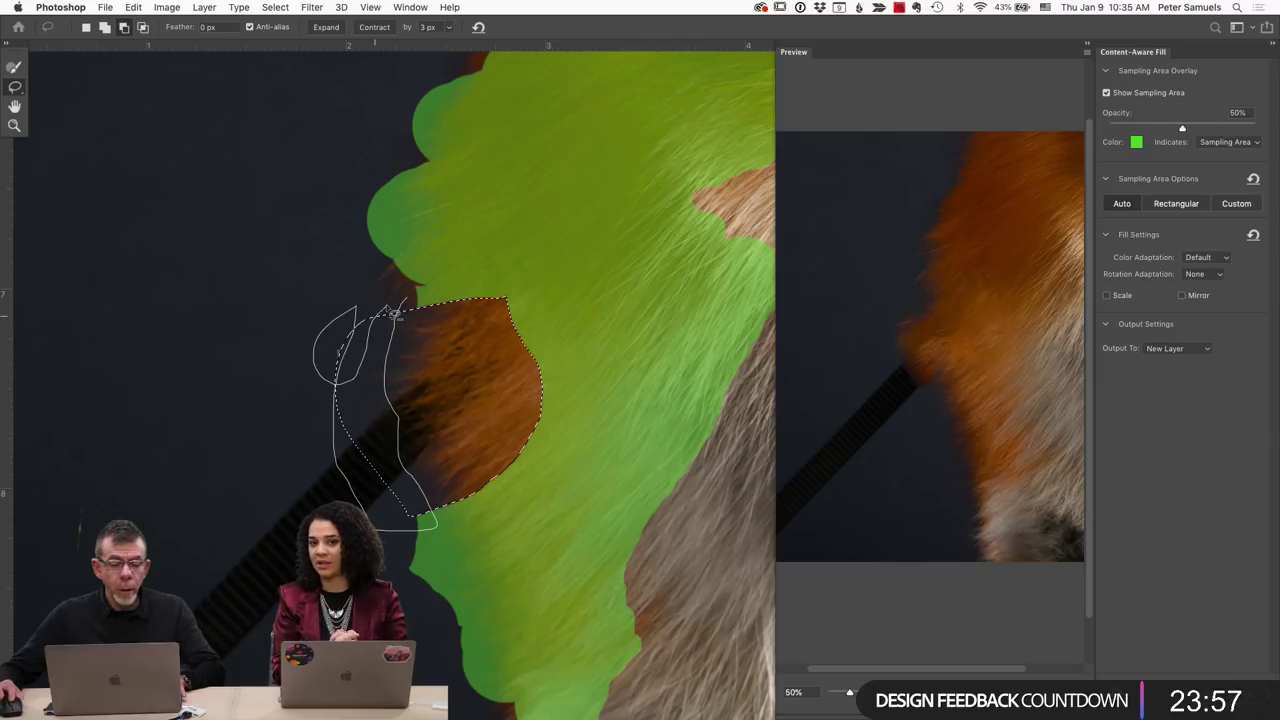
left_click_drag(395, 313, 399, 302)
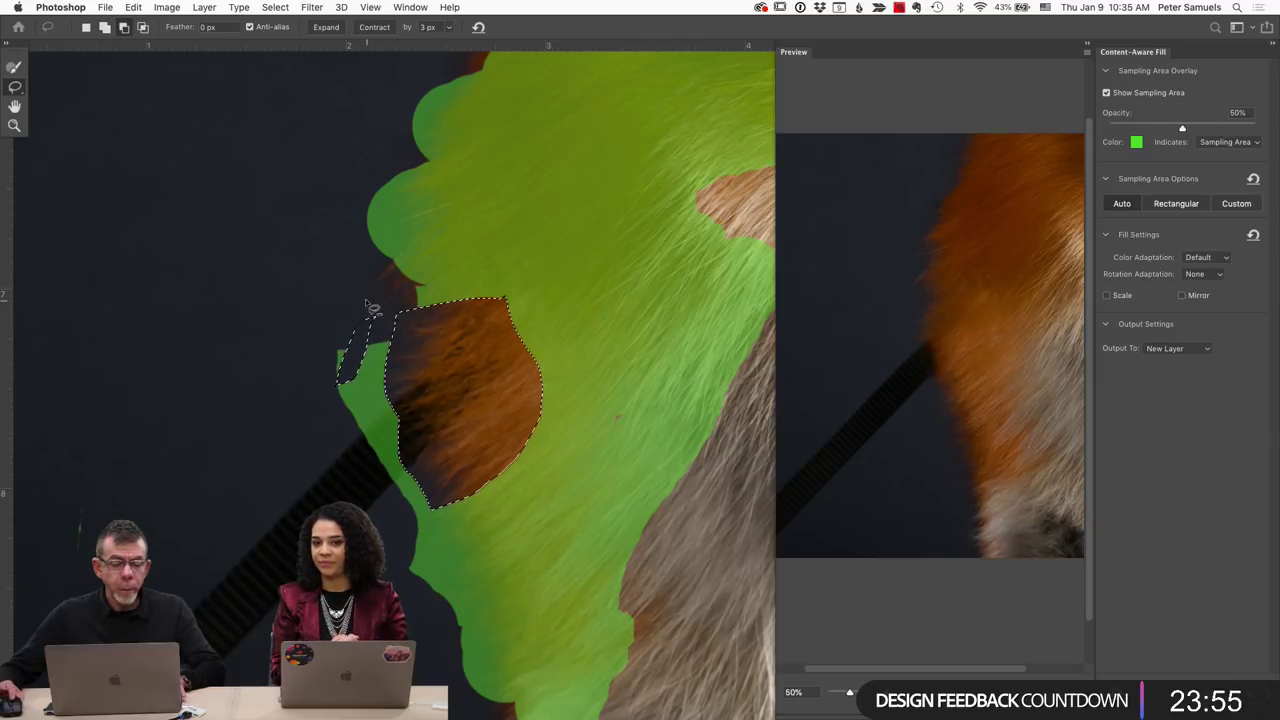
left_click_drag(356, 418, 381, 362)
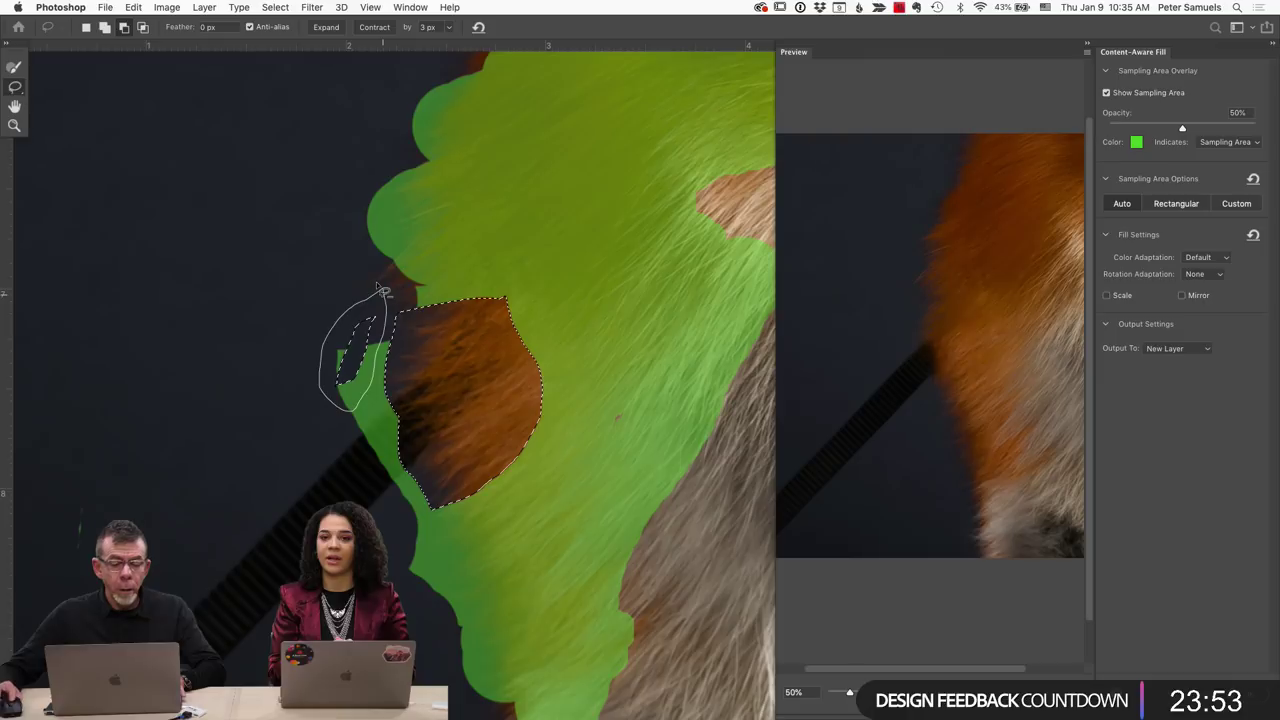
left_click_drag(383, 290, 384, 291)
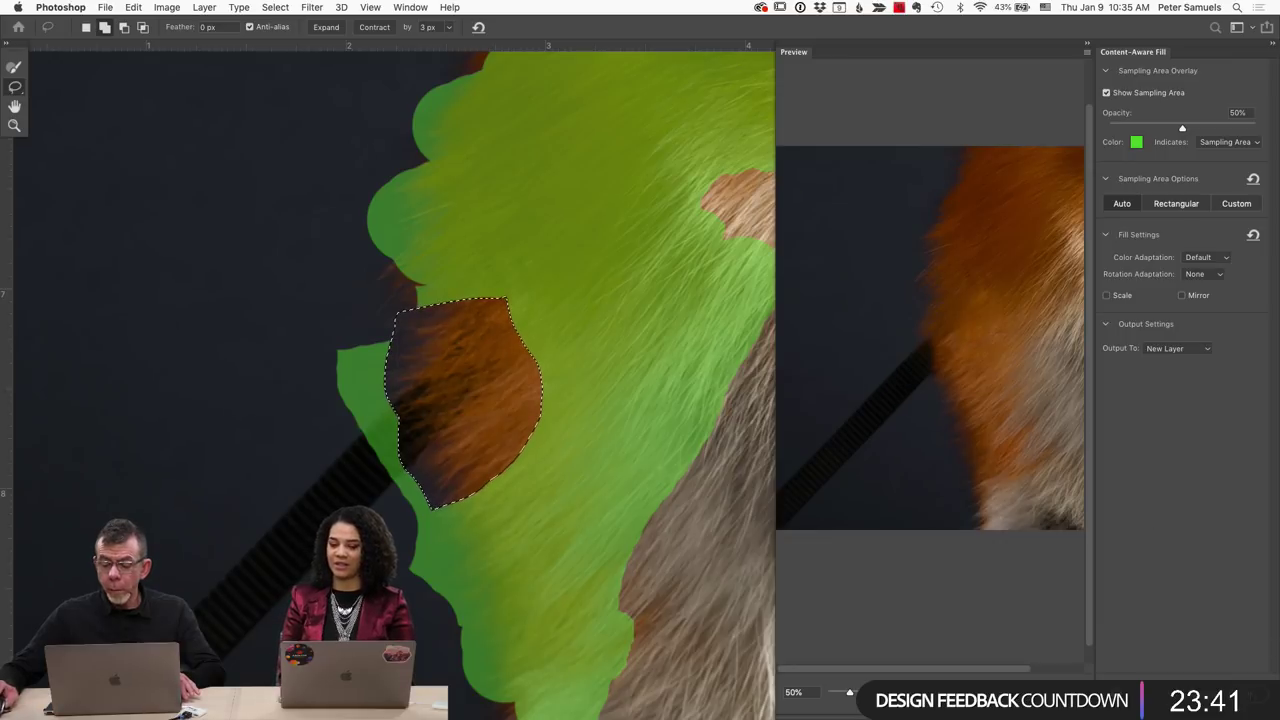
key("Escape")
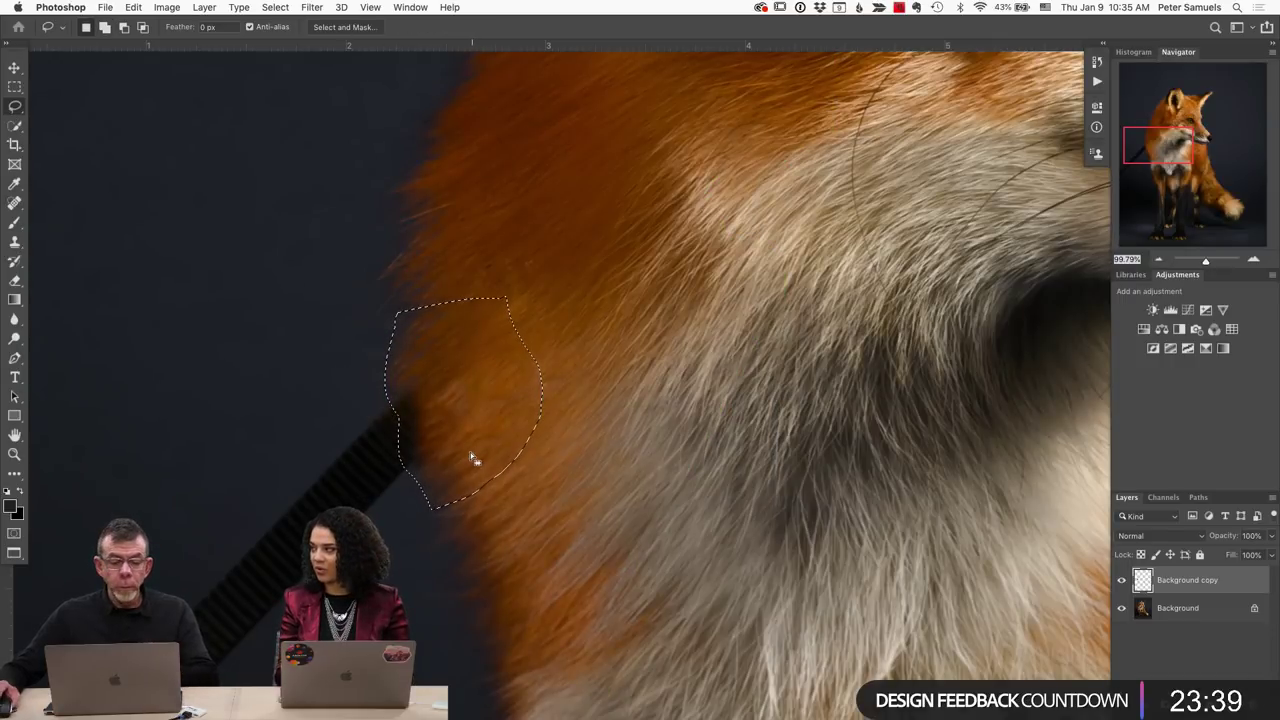
Deselect, pan to show the whole strap, and discard a rough freehand selection.
key("ctrl+d")
mouse_move(366, 457)
left_mouse_down()
mouse_move(635, 296)
mouse_move(720, 218)
left_mouse_up()
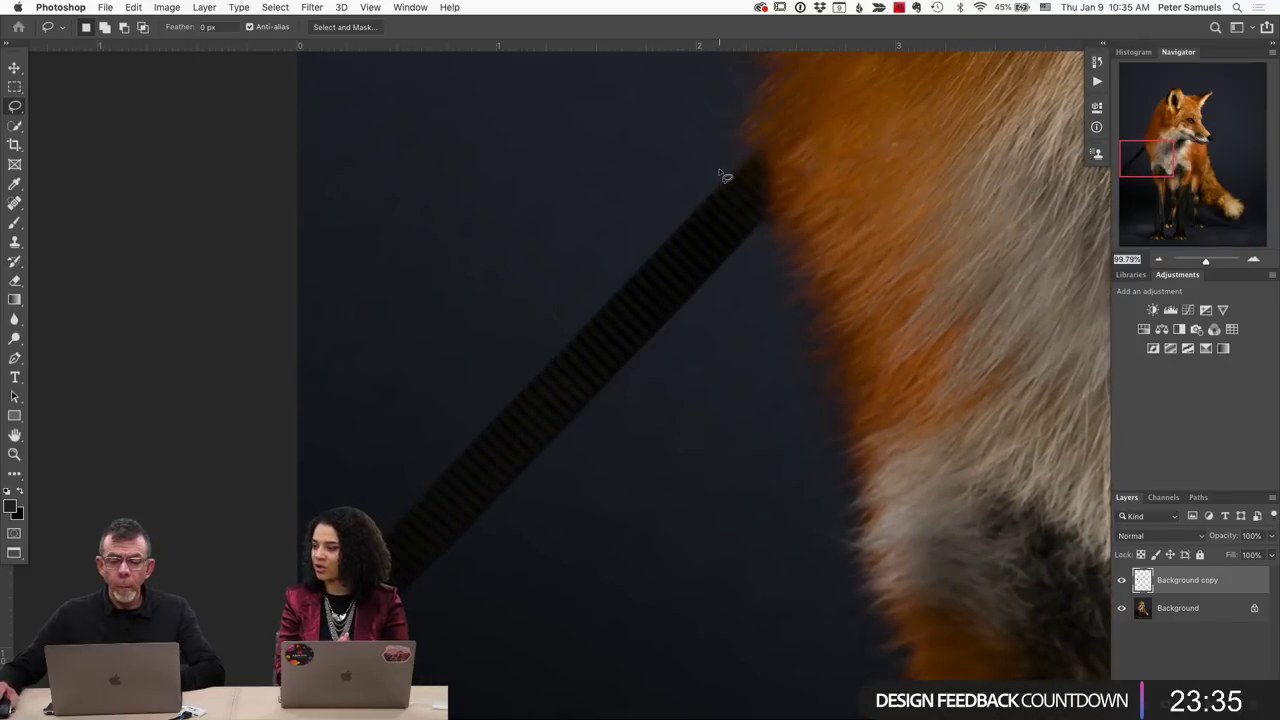
left_click_drag(743, 141, 699, 178)
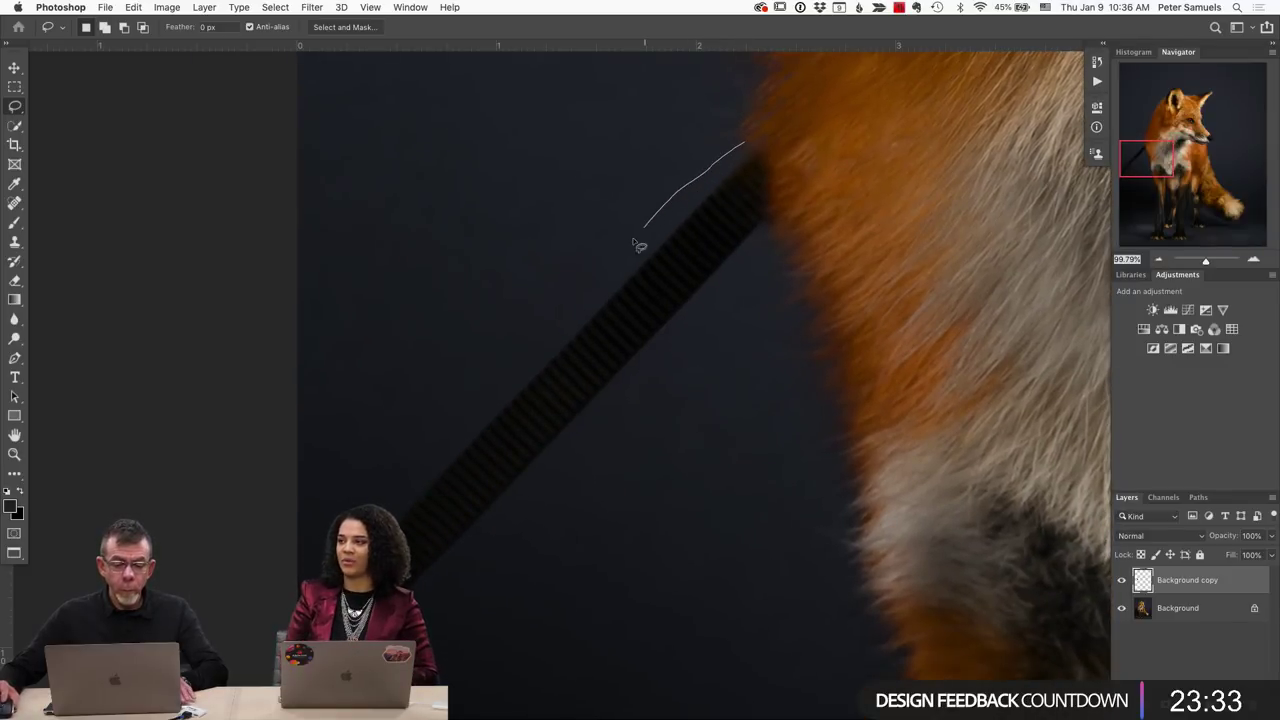
left_click_drag(638, 245, 624, 250)
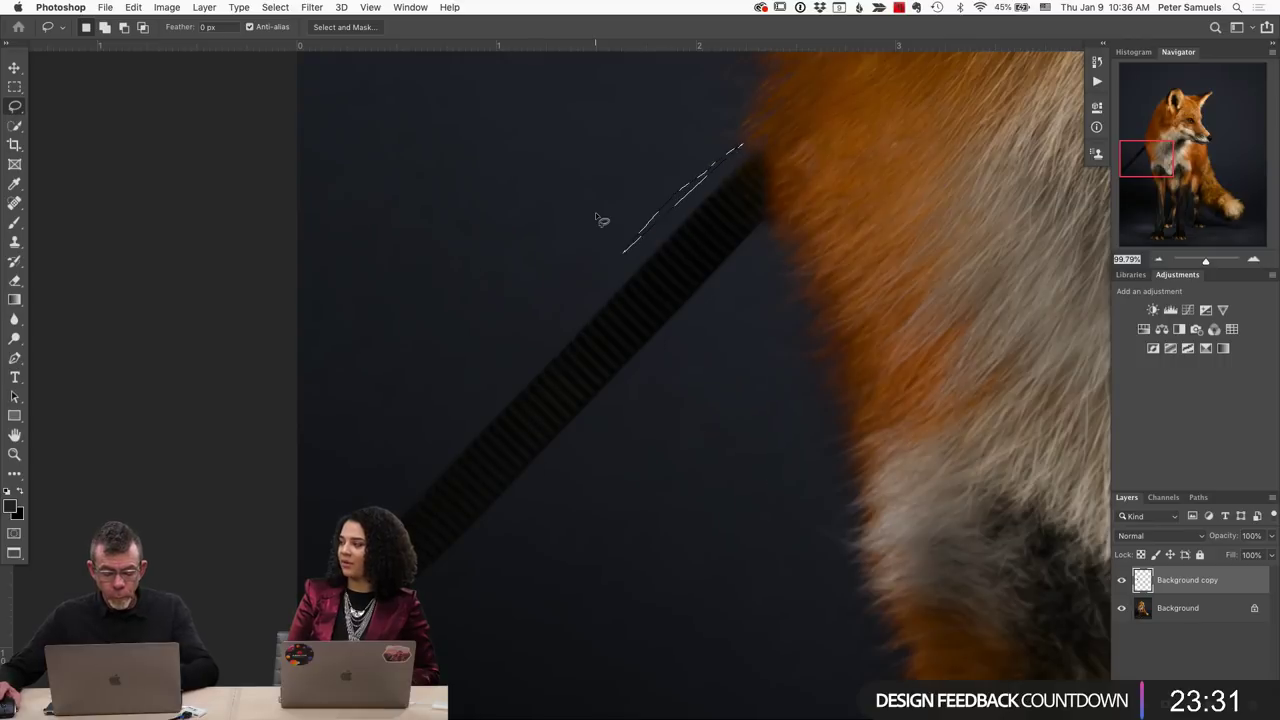
key("super+d")
Outline the strap with the Polygonal Lasso from its lower end up to the fur edge.
key("shift+l")
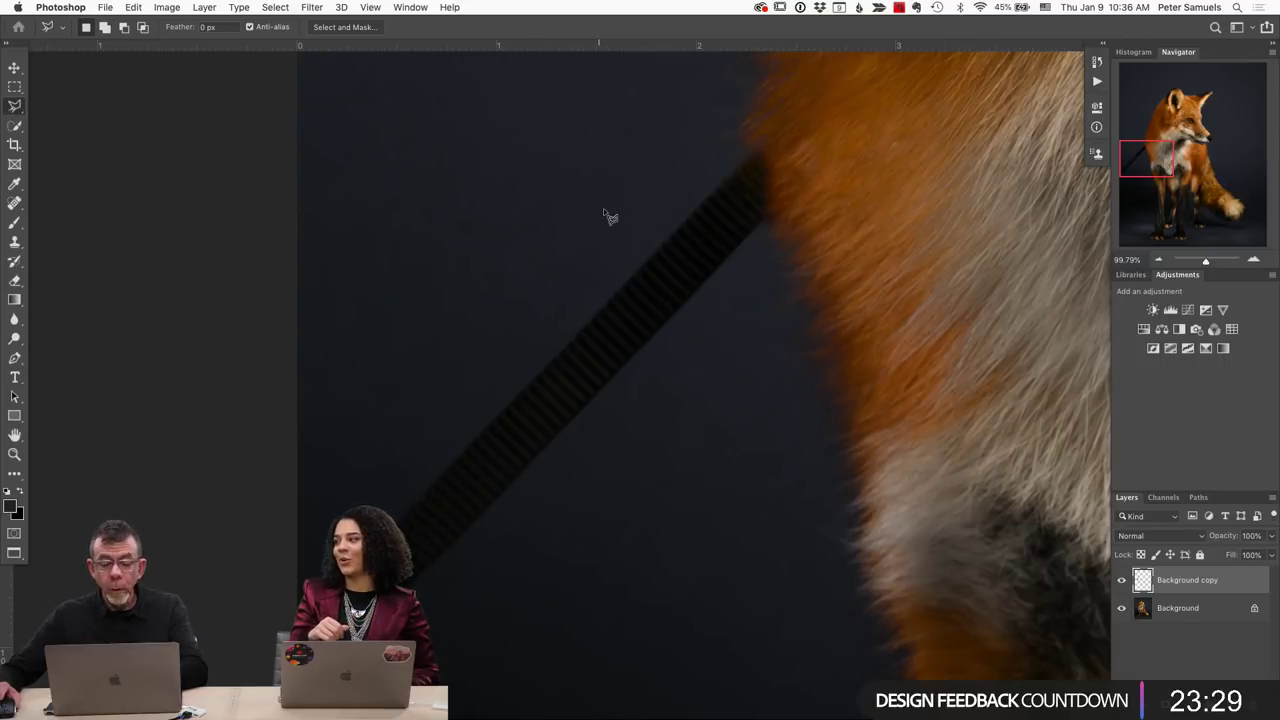
left_click(737, 148)
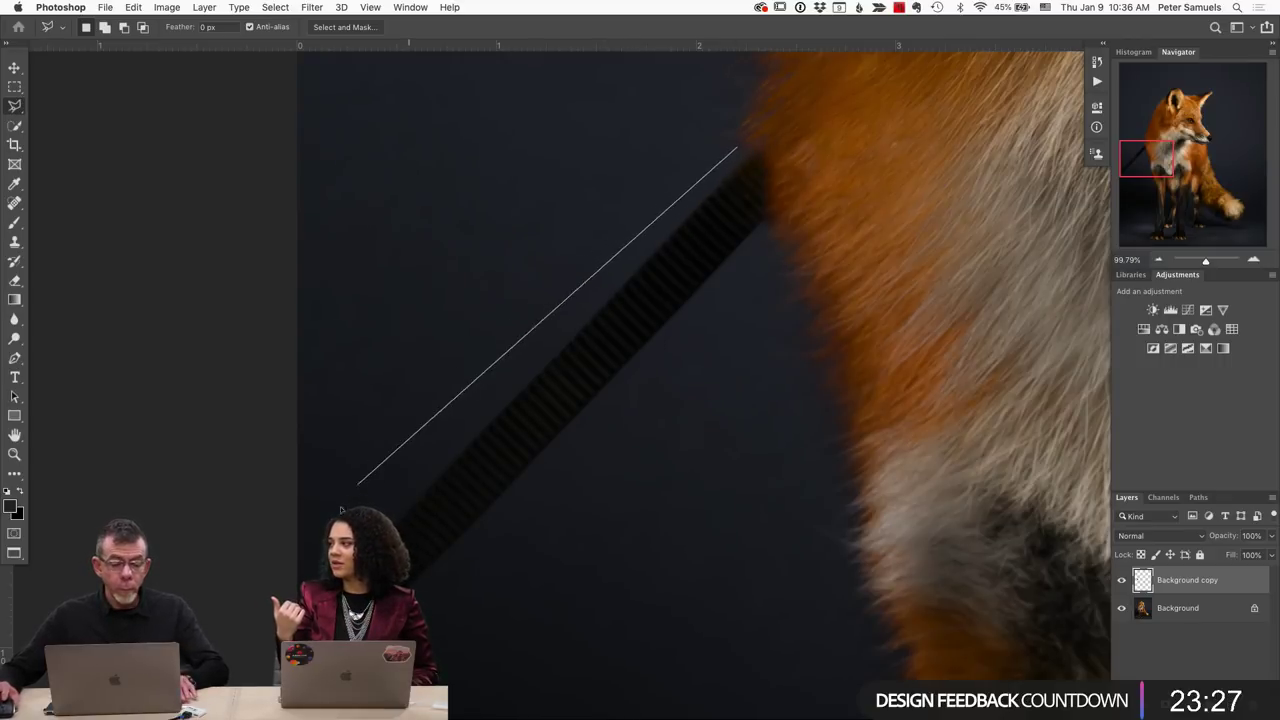
left_click(252, 632)
left_click(282, 690)
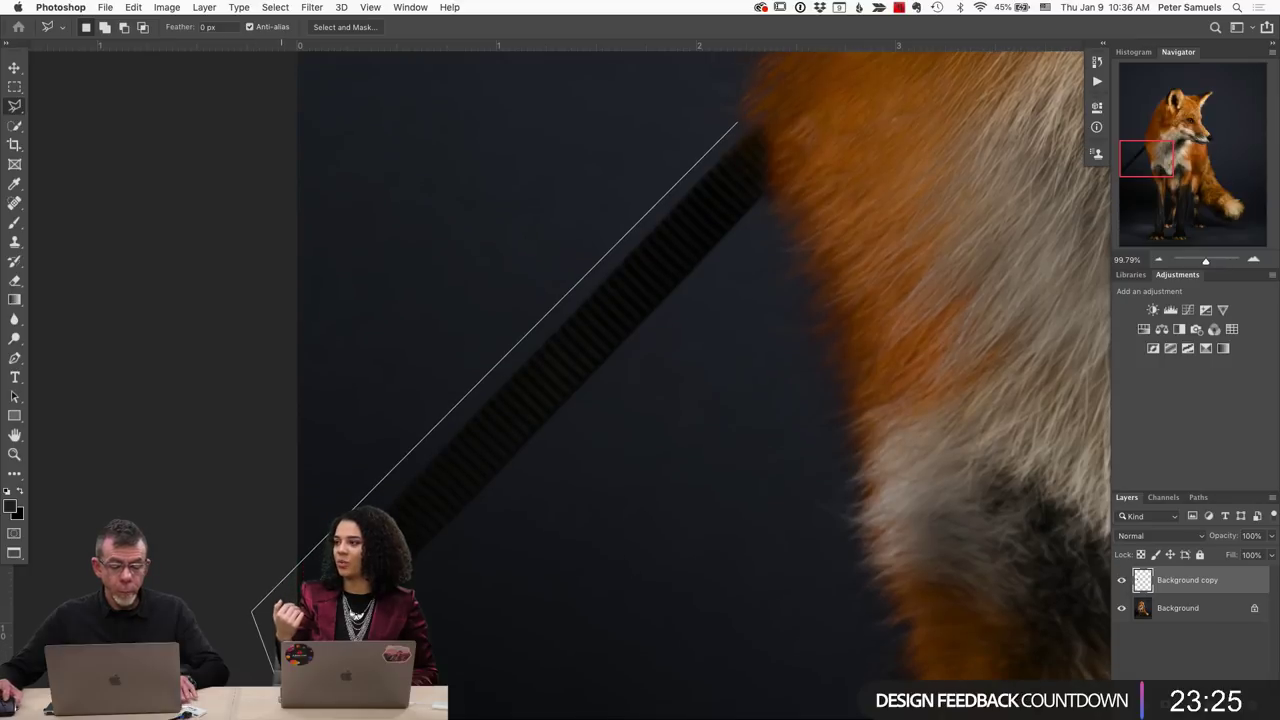
left_click(764, 216)
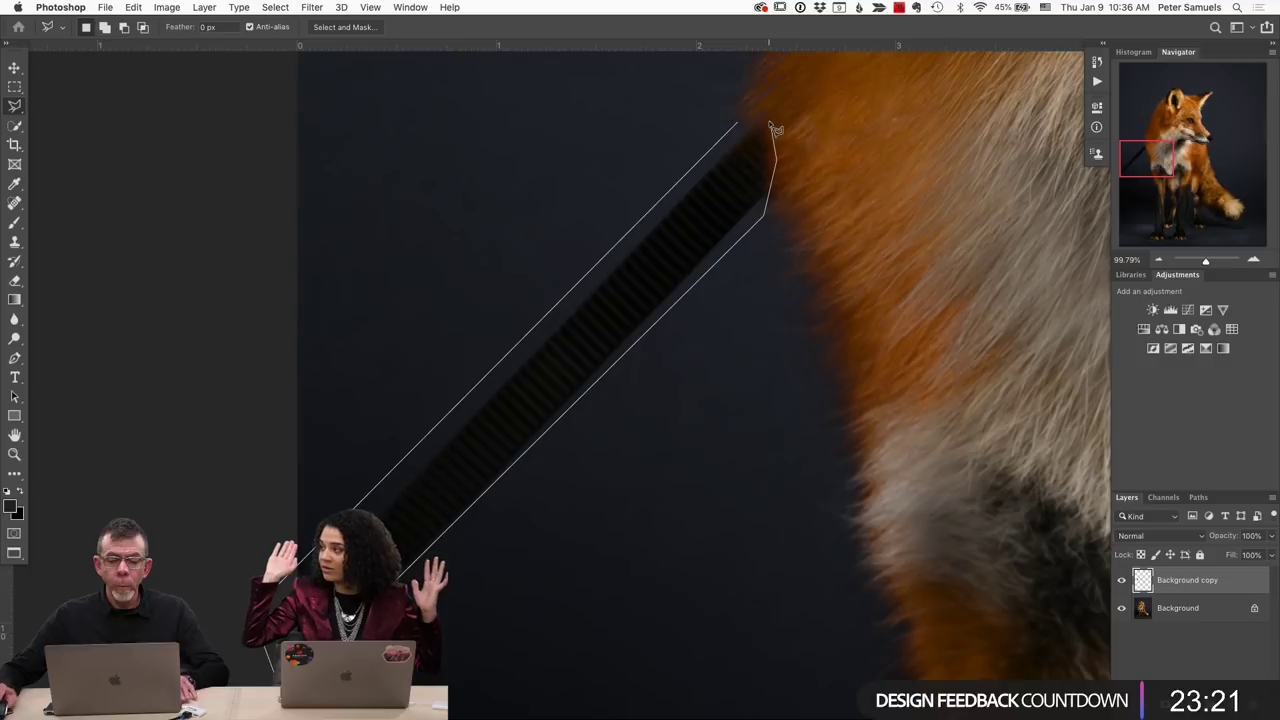
left_click(771, 130)
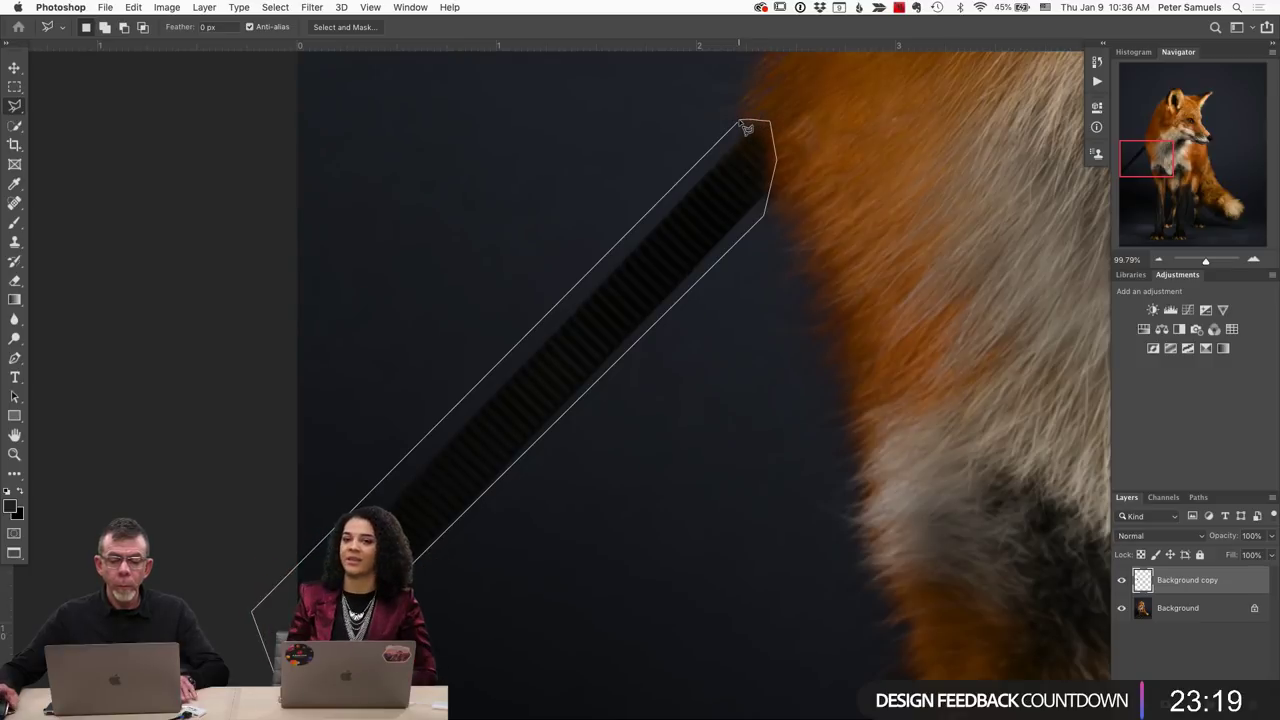
left_click(745, 130)
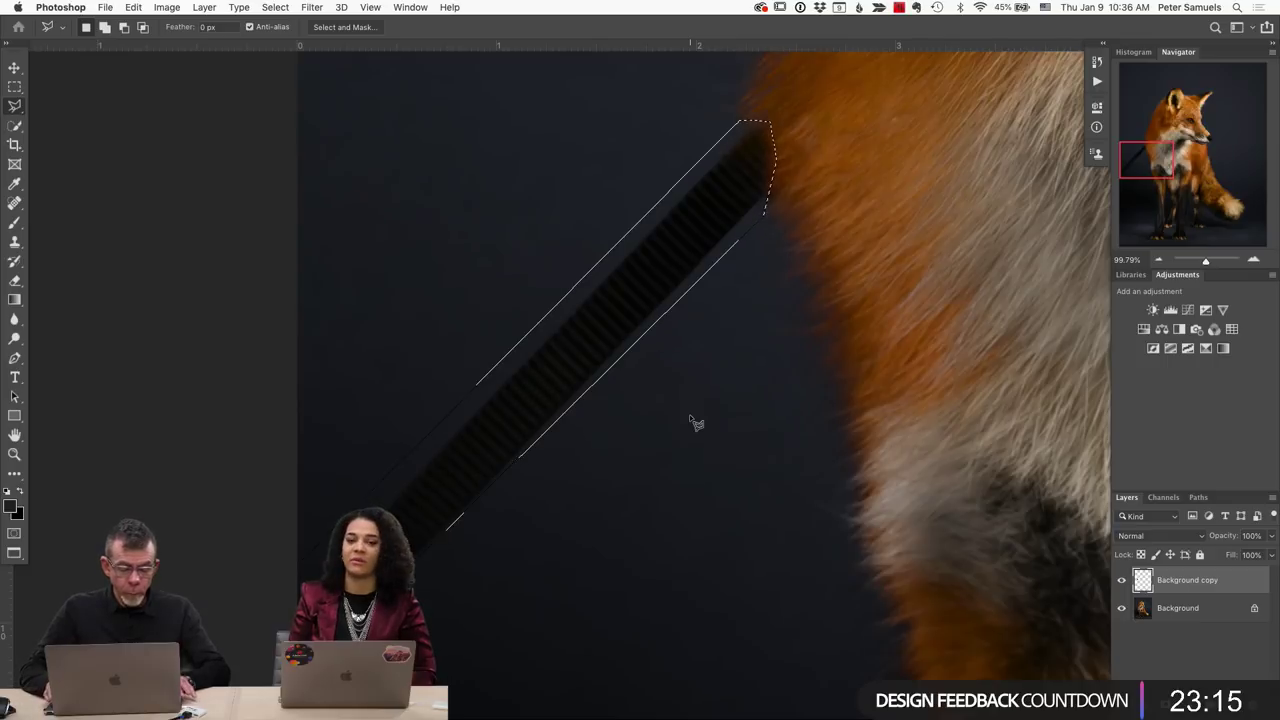
Apply a Content-Aware fill to the strap selection.
key("shift+BackSpace")
key("Return")
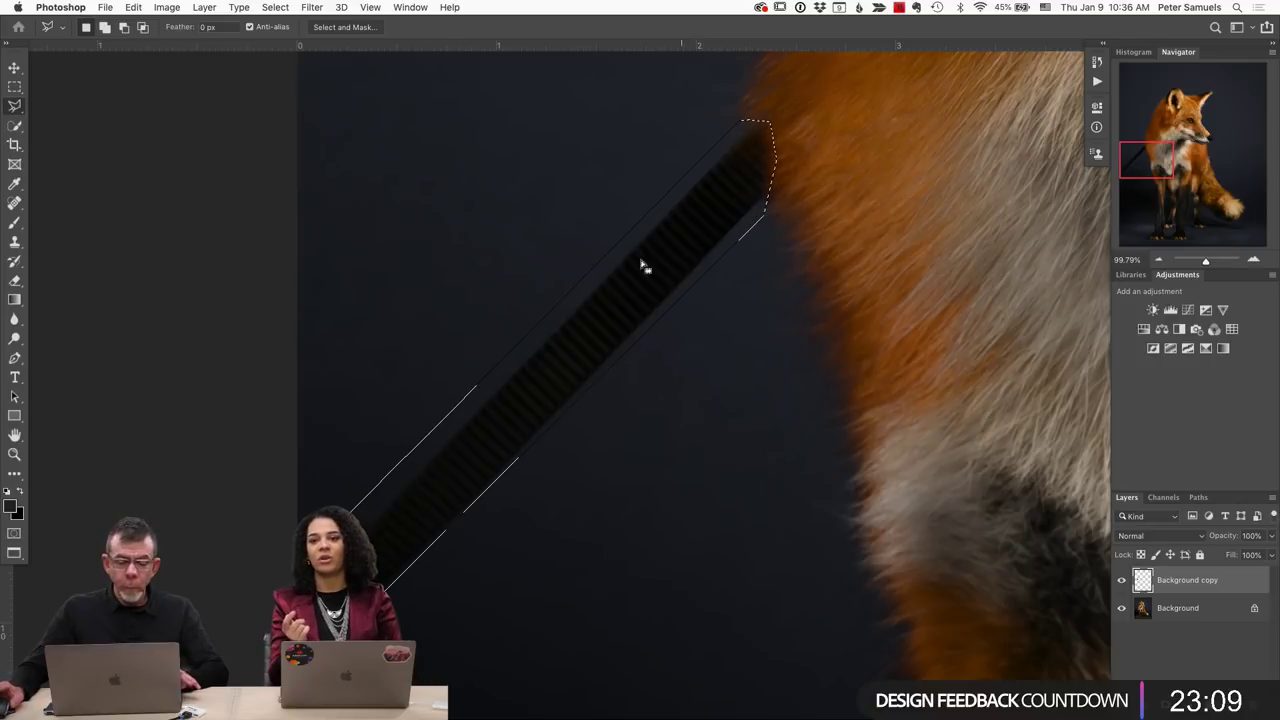
left_click(133, 7)
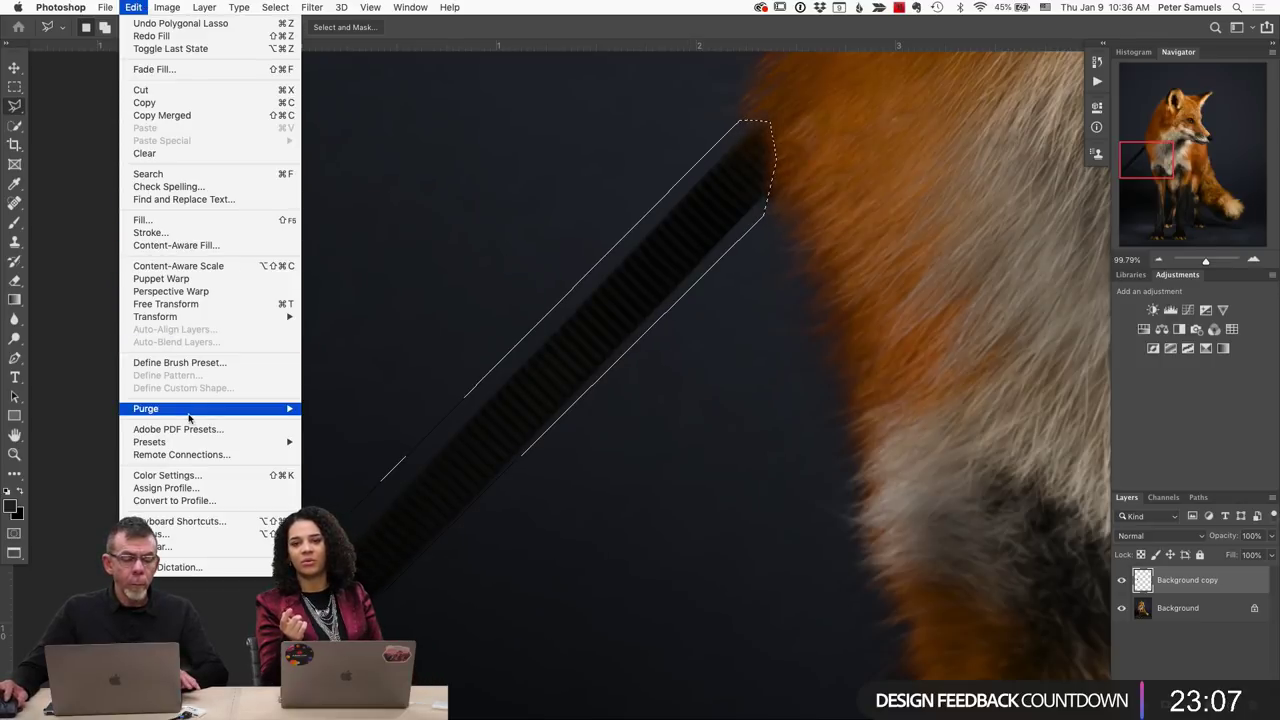
Cancel the Content-Aware Fill workspace and target the Background layer.
left_click(163, 246)
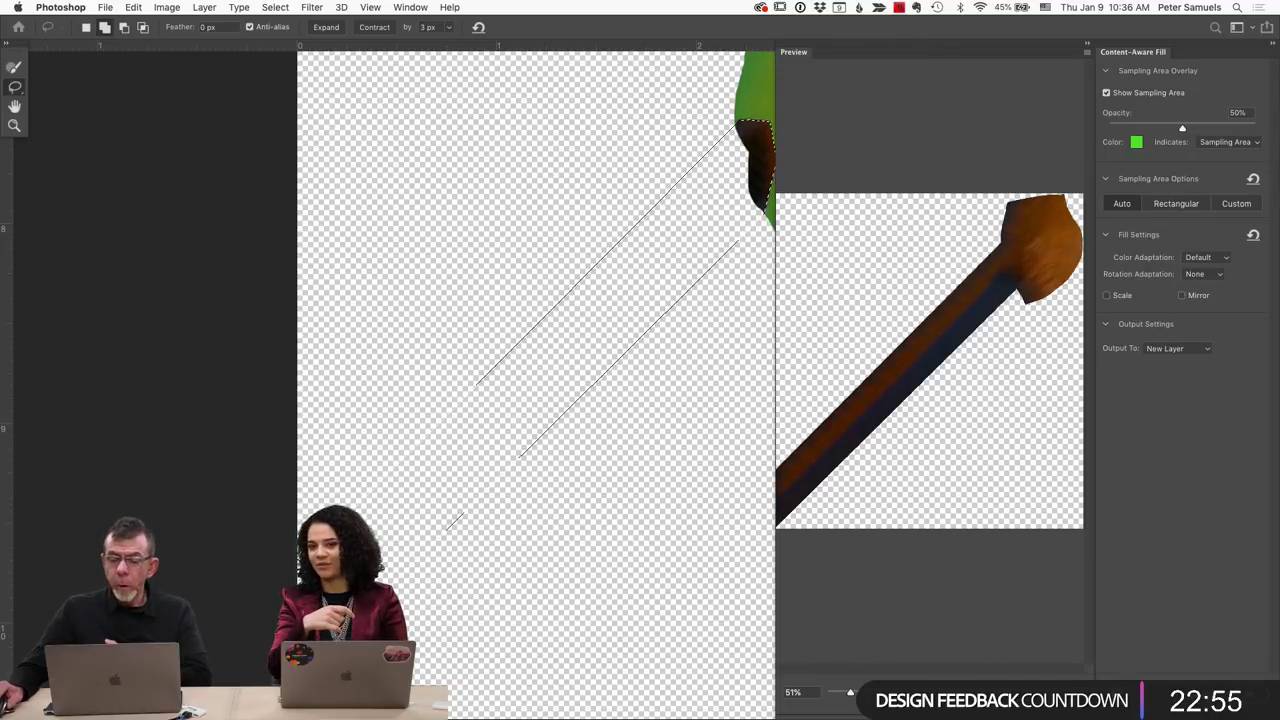
key("Escape")
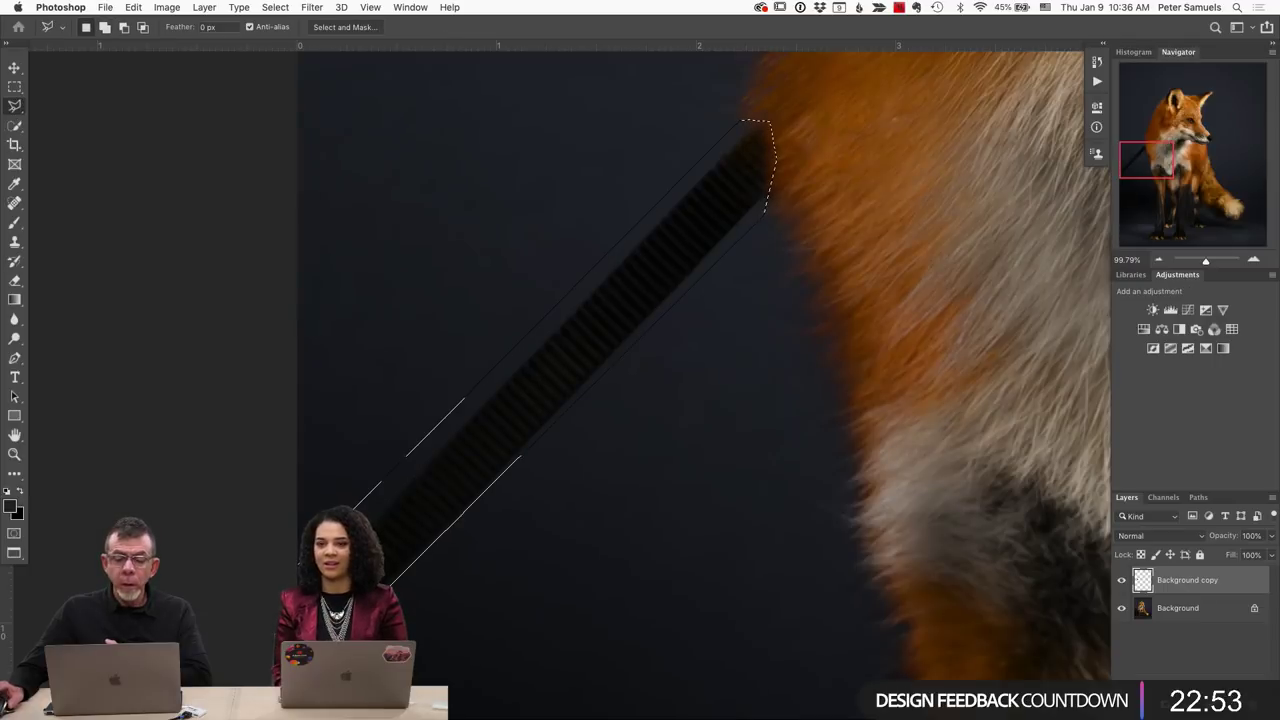
left_click(1212, 614)
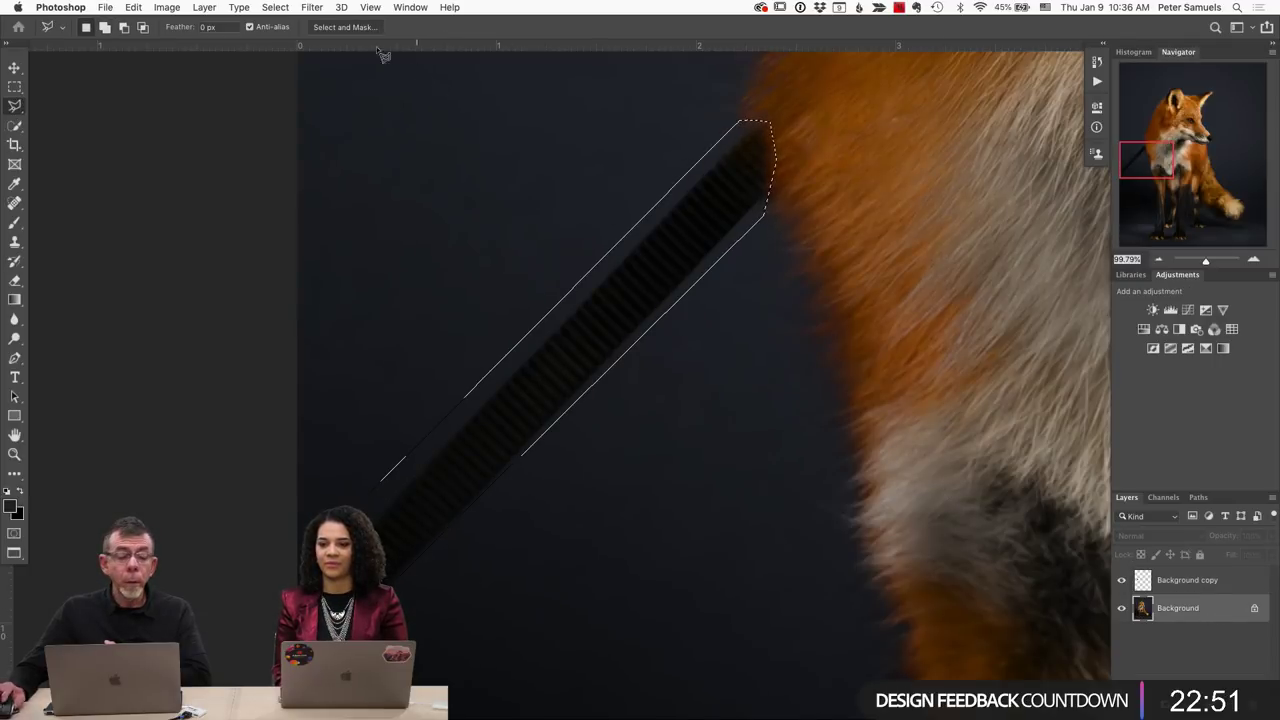
Fill the strap selection with Contents: Content-Aware on the Background layer.
left_click(204, 7)
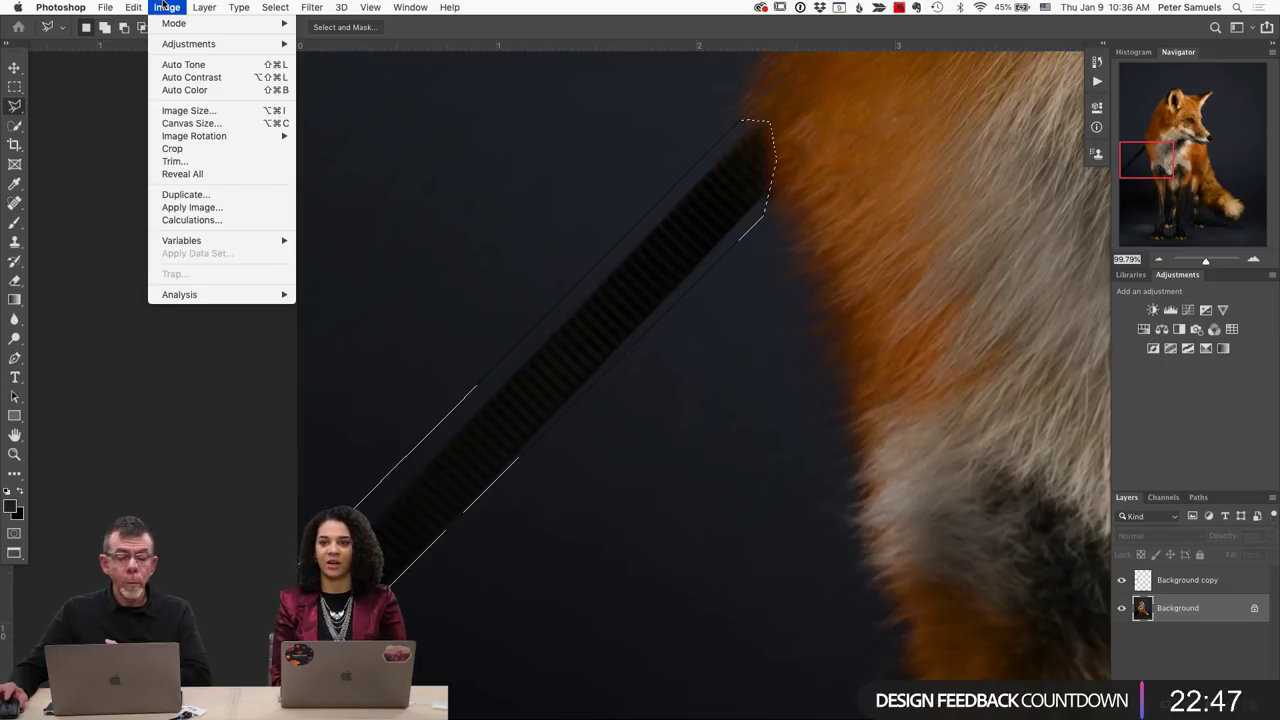
mouse_move(133, 7)
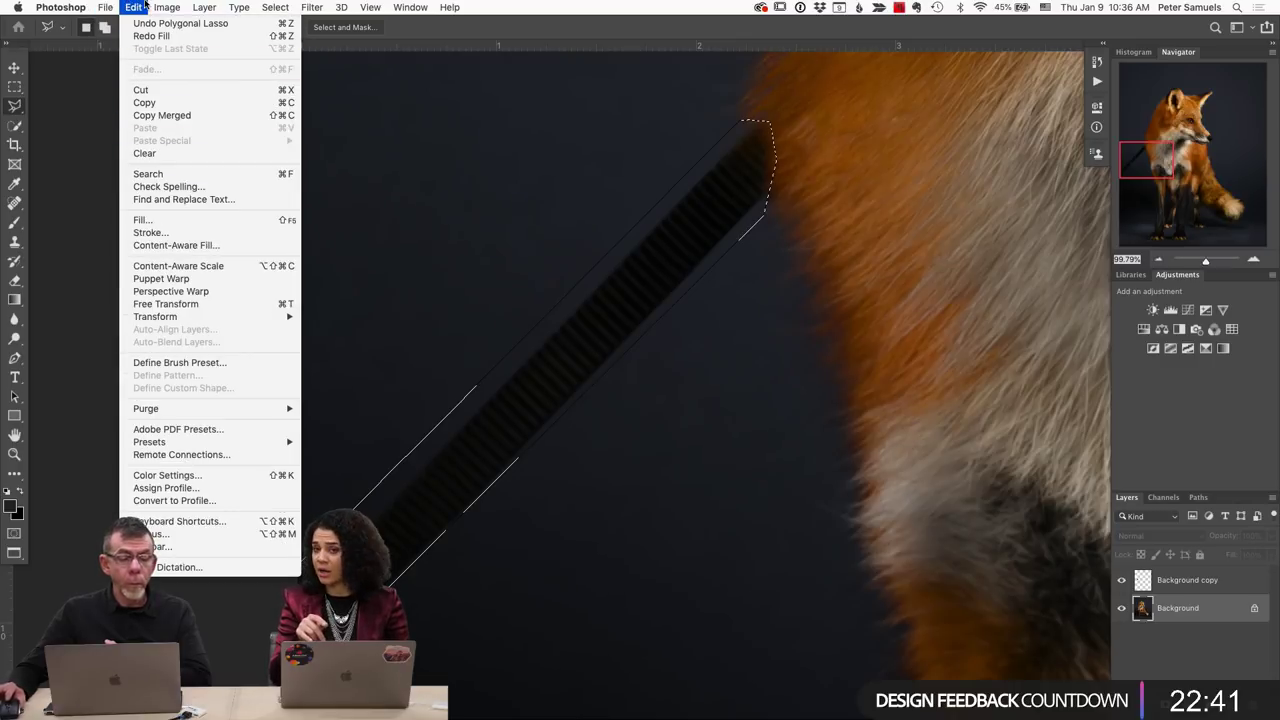
left_click(145, 7)
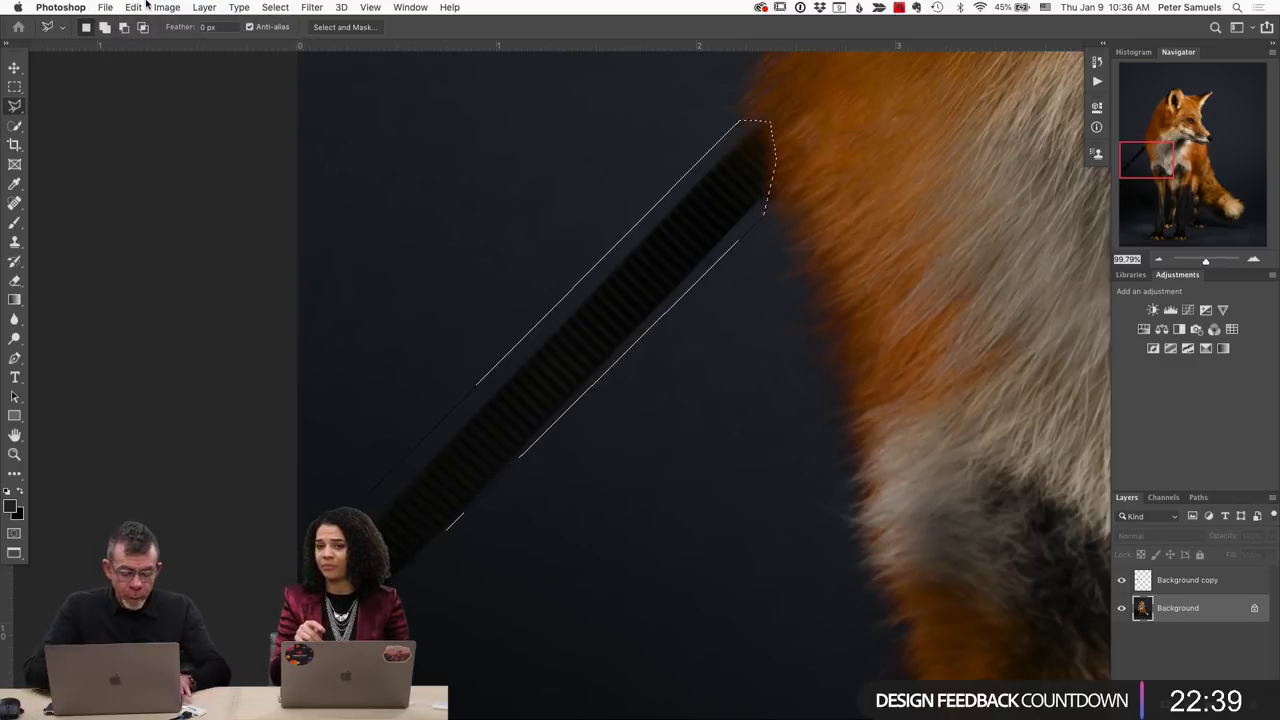
key("shift+BackSpace")
key("Return")
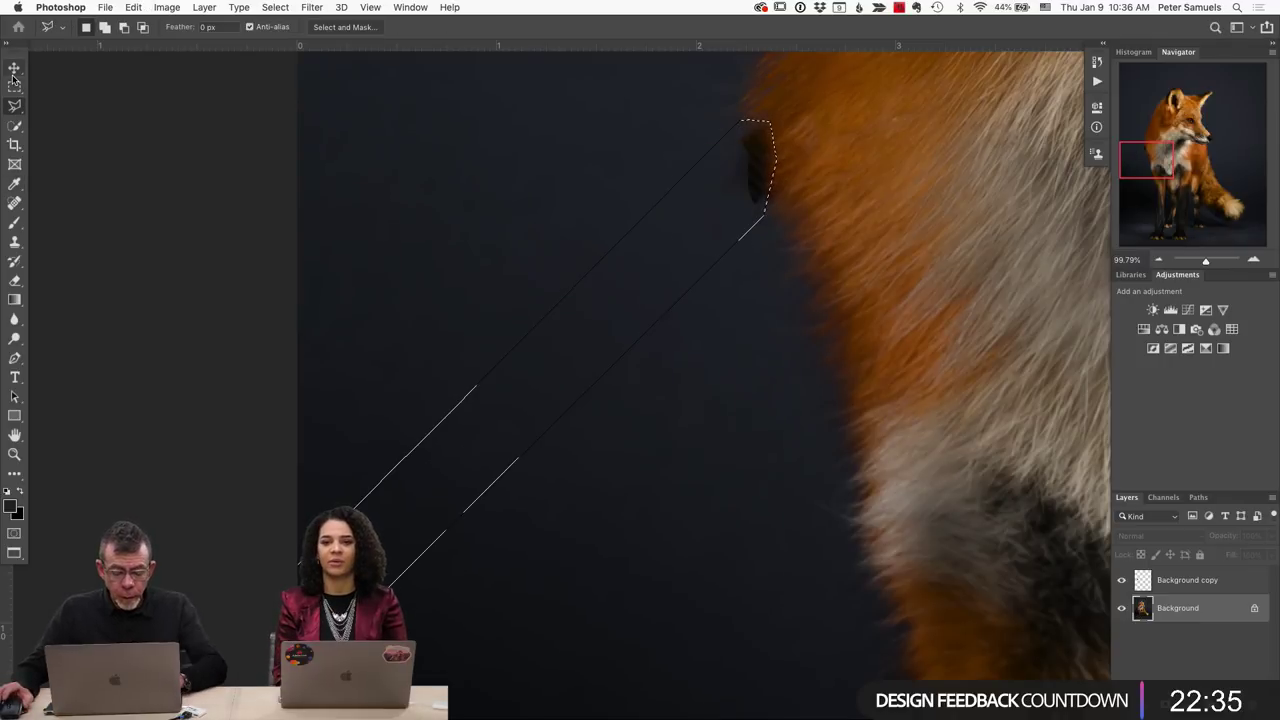
Deselect and zoom in on the dark notch at the fur edge.
key("super+d")
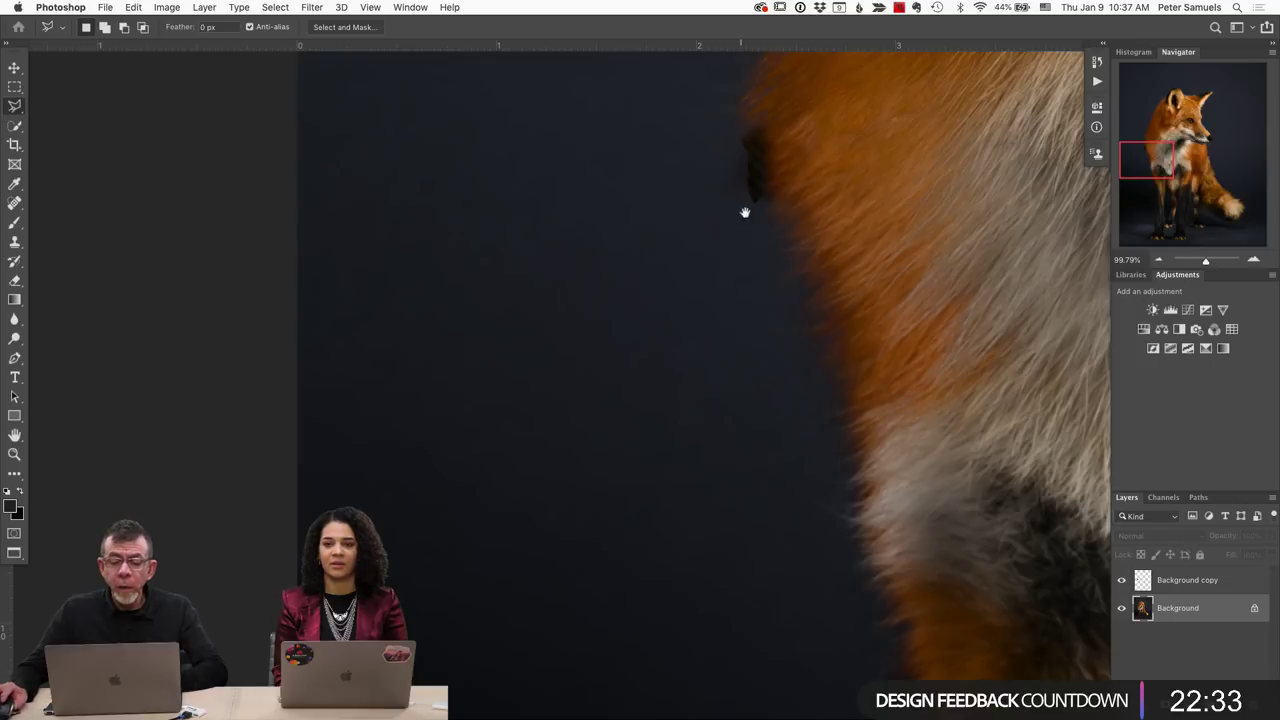
left_click_drag(745, 212, 658, 357)
scroll(663, 334, "up", 2)
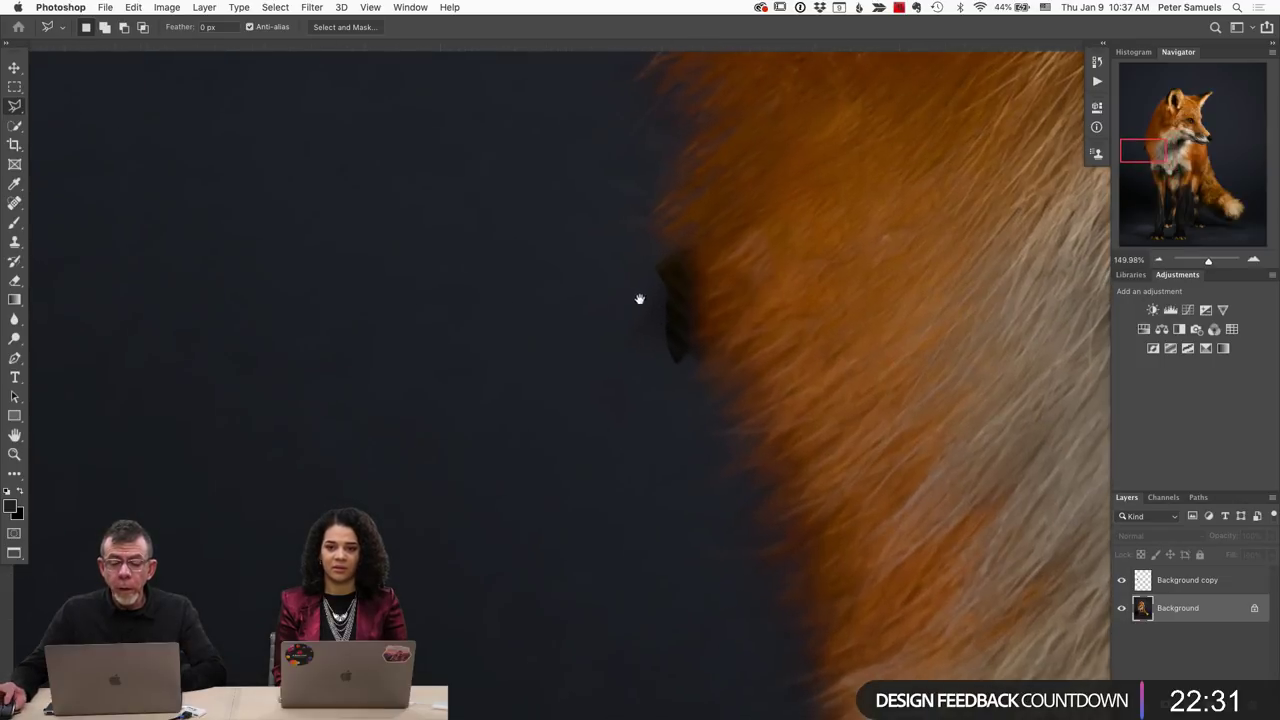
left_click_drag(640, 299, 632, 286)
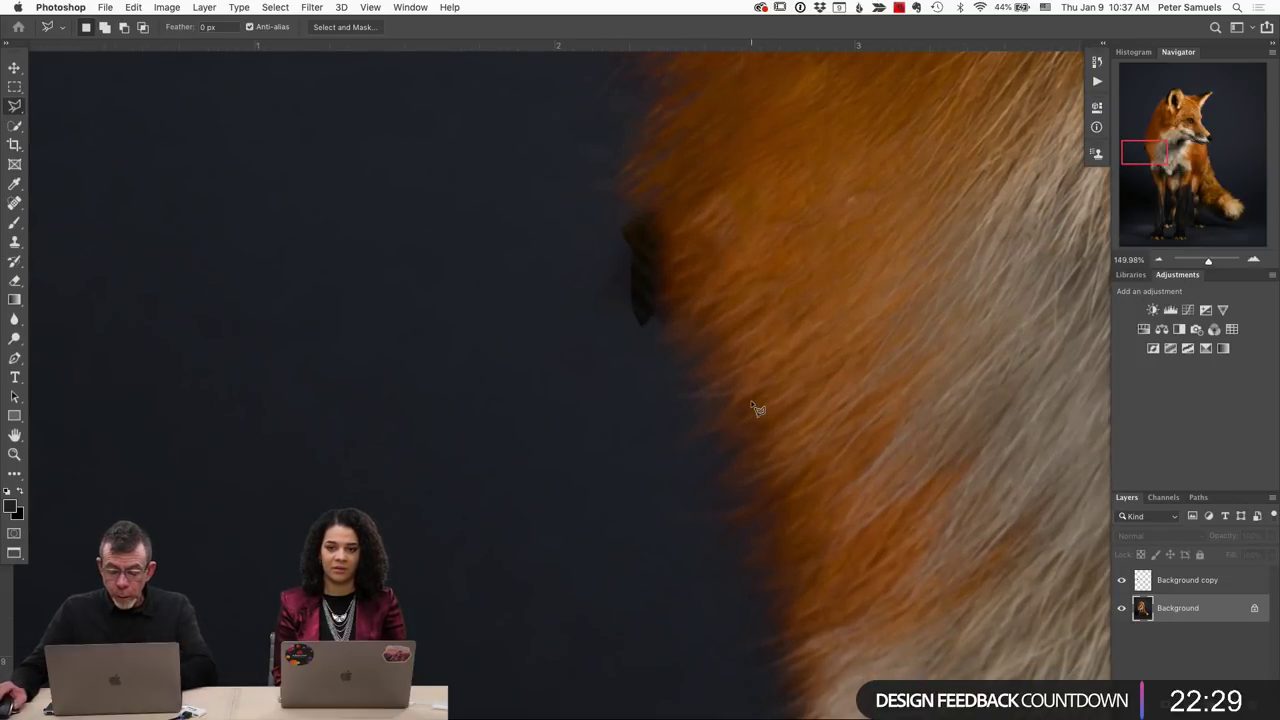
Lasso a fur patch below the notch and copy it to a new layer with Ctrl+J.
key("shift+l")
key("shift+l")
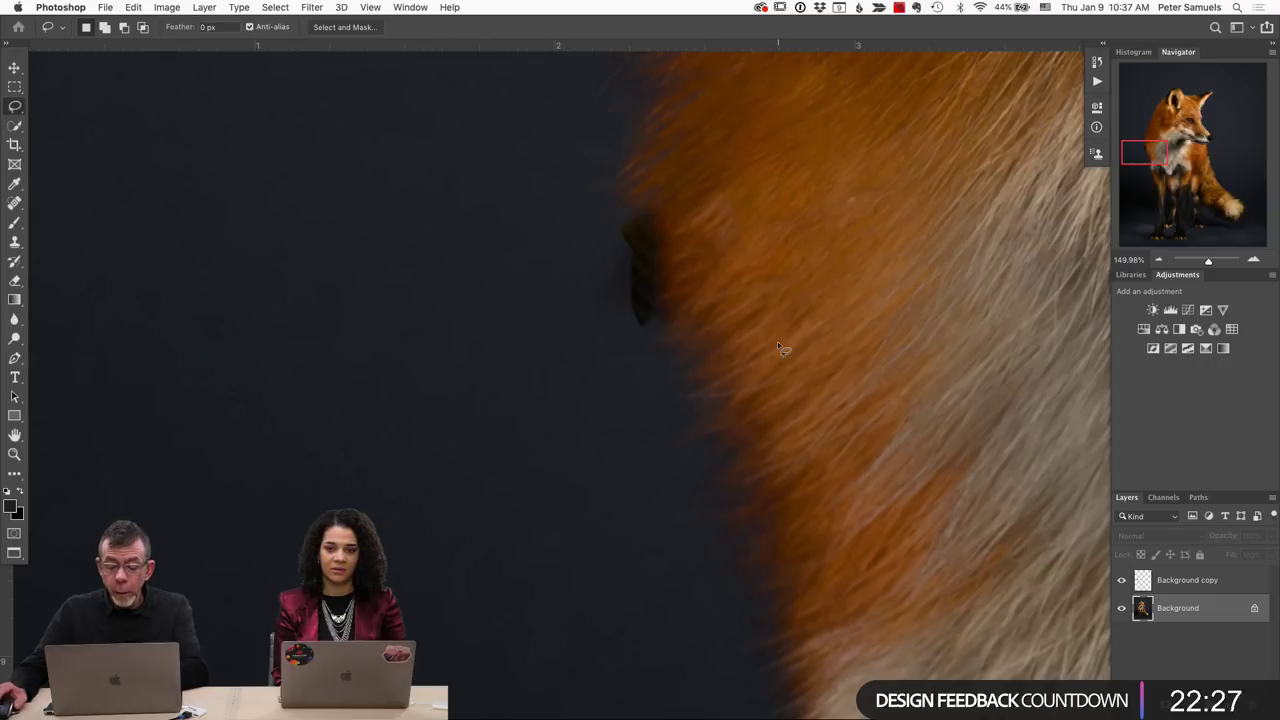
key("shift+l")
key("shift+l")
mouse_move(789, 318)
left_mouse_down()
mouse_move(650, 364)
mouse_move(613, 430)
mouse_move(630, 589)
mouse_move(723, 613)
mouse_move(820, 553)
left_mouse_up()
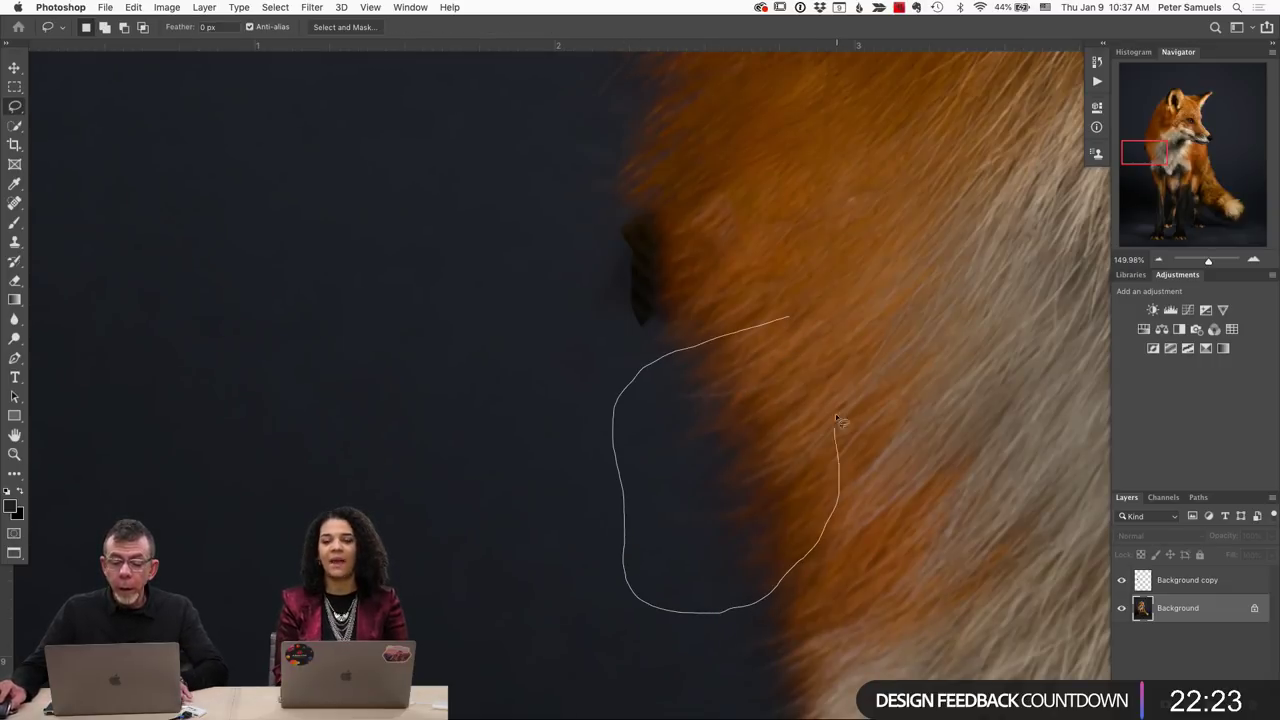
left_click_drag(836, 419, 838, 416)
key("ctrl+j")
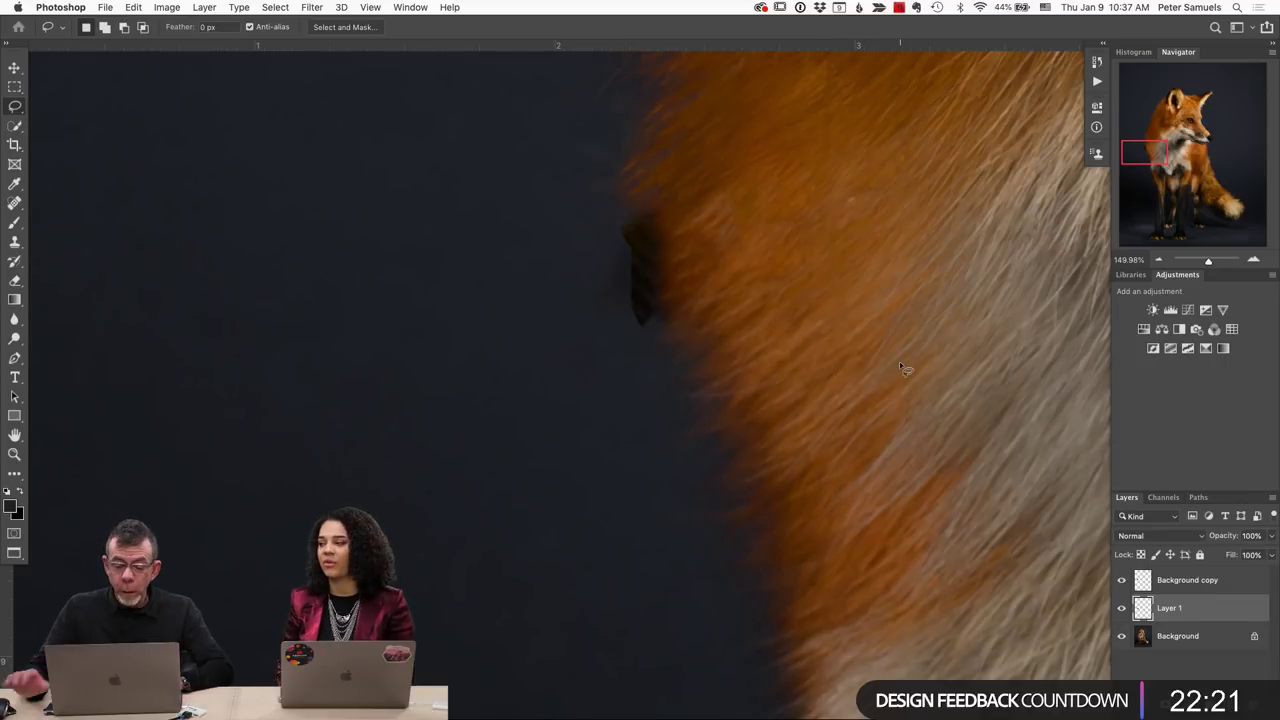
Position the fur patch over the dark notch and stack Layer 1 above Background copy.
key("v")
left_click_drag(768, 400, 669, 250)
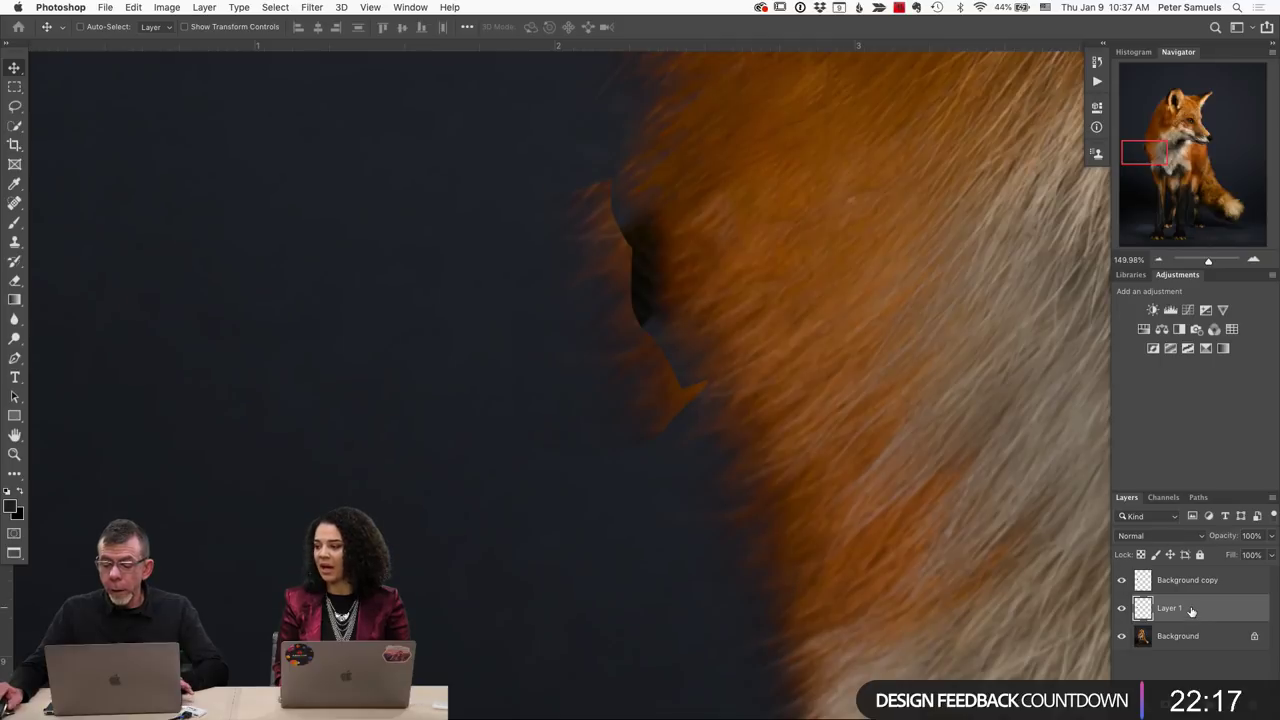
left_click_drag(1190, 611, 1180, 574)
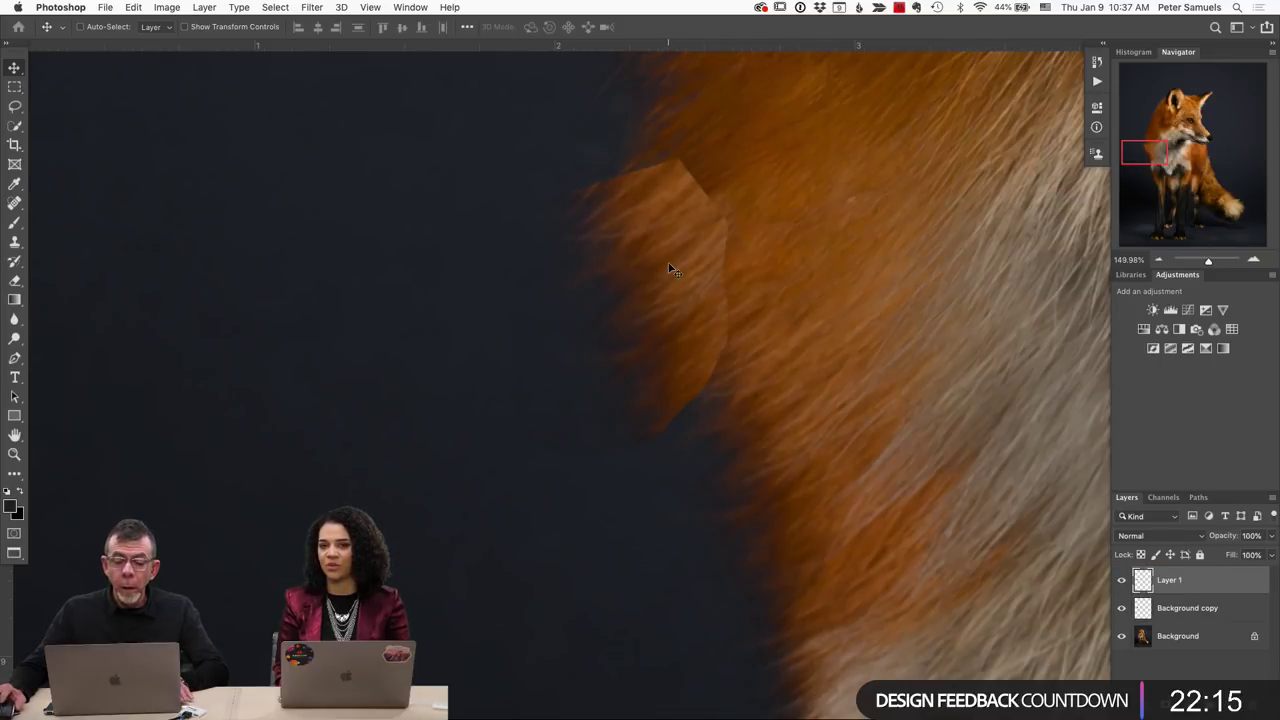
left_click_drag(670, 268, 717, 261)
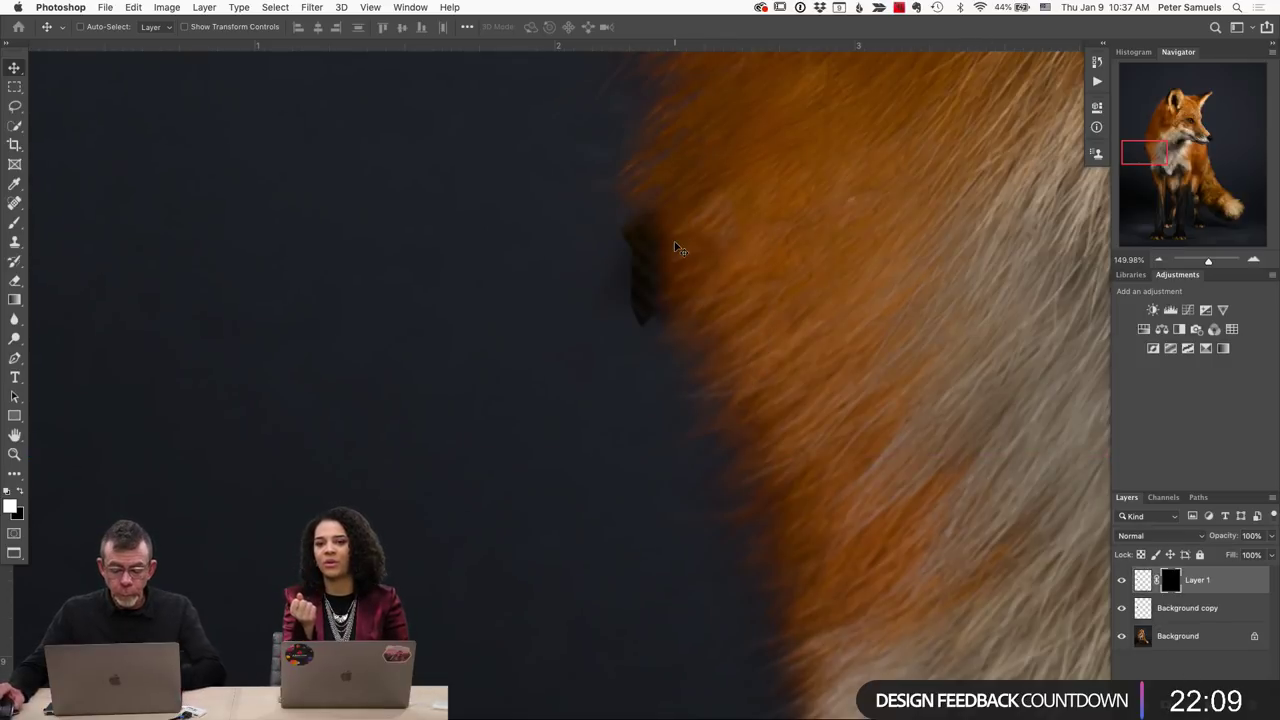
Paint white with a size 70 brush on Layer 1's mask over the notch, checking the mask overlay.
key("b")
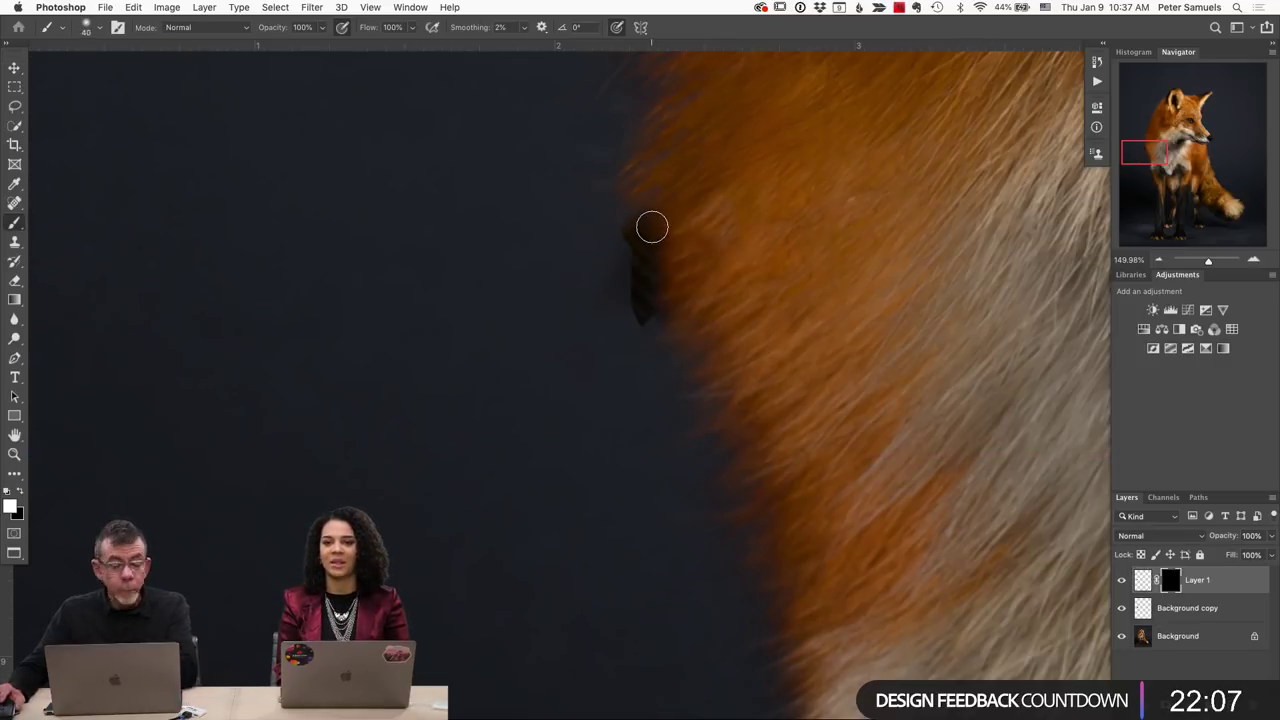
key("bracketright")
key("bracketright")
key("bracketright")
key("bracketright")
mouse_move(647, 220)
left_mouse_down()
mouse_move(643, 280)
mouse_move(669, 300)
left_mouse_up()
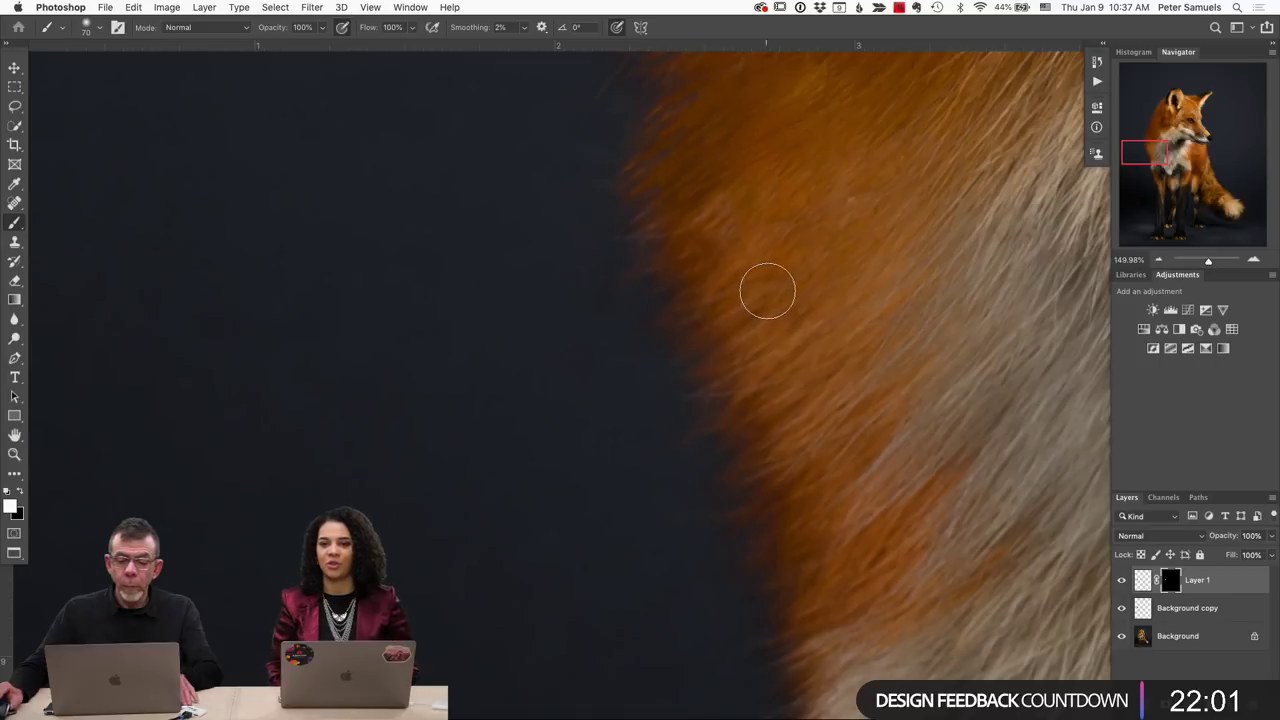
key("backslash")
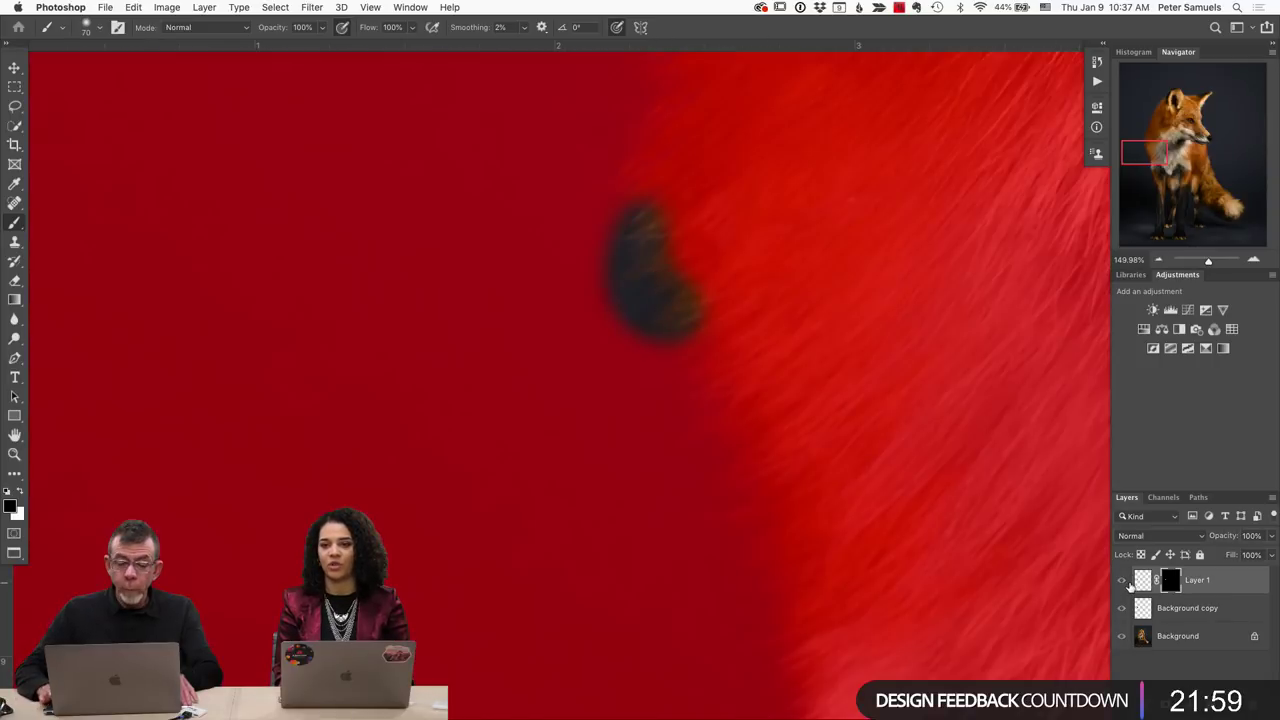
key("backslash")
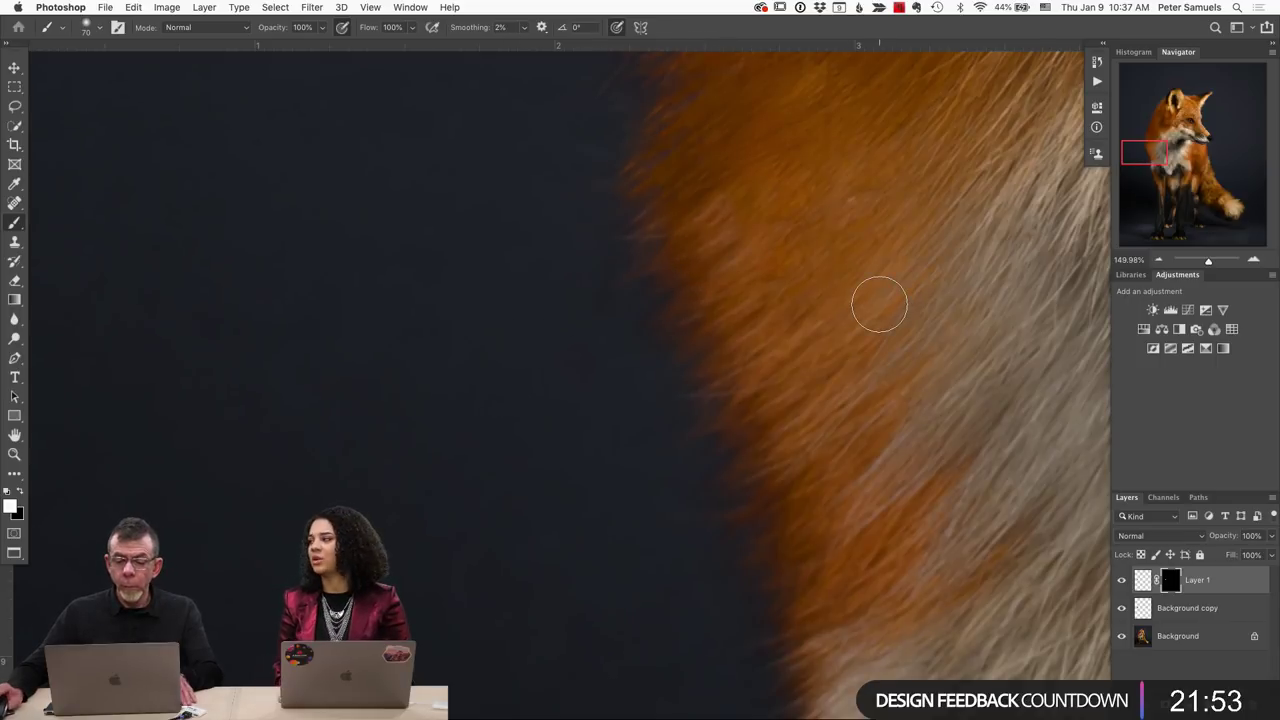
scroll(901, 421, "down", 4)
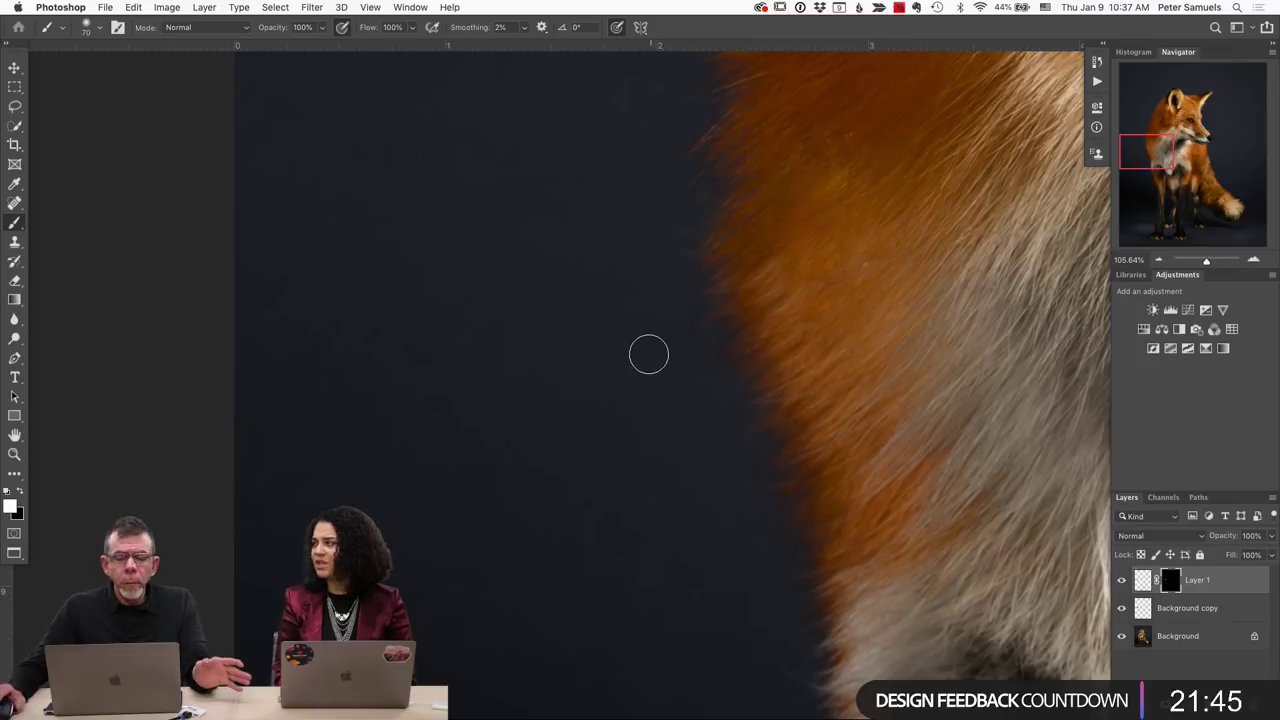
scroll(648, 354, "down", 2)
scroll(647, 354, "down", 8)
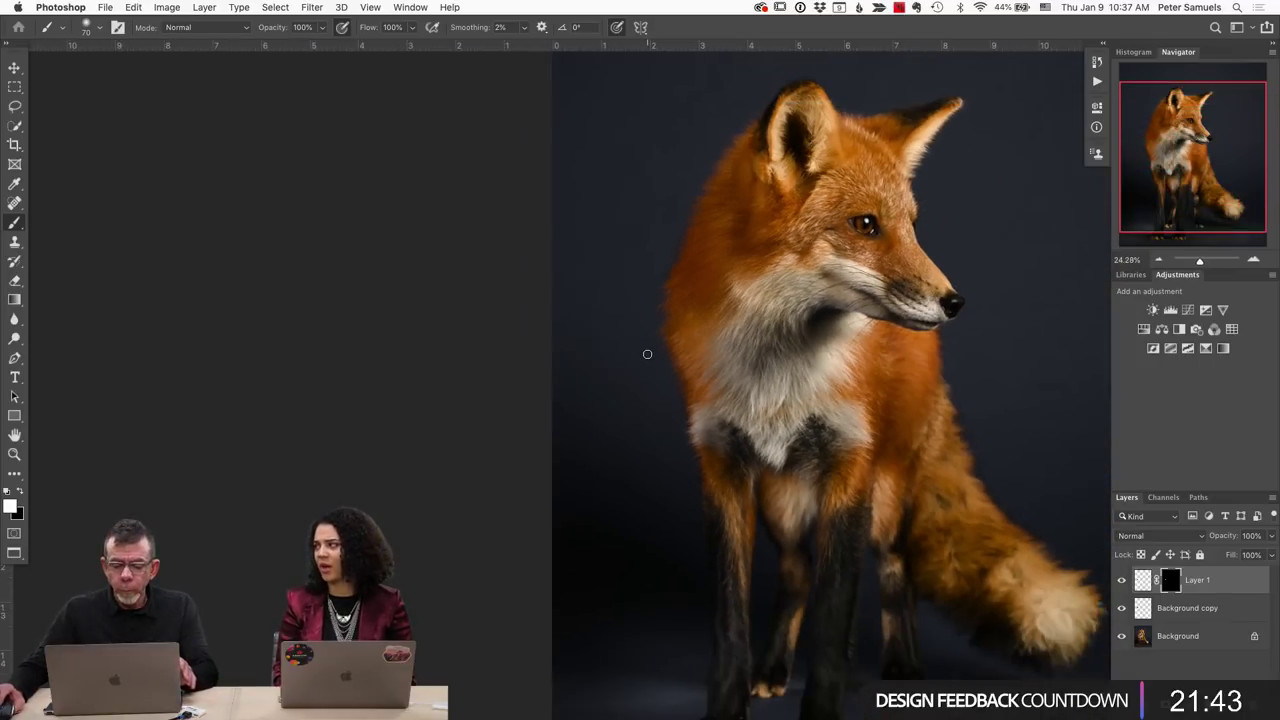
left_click_drag(679, 338, 534, 349)
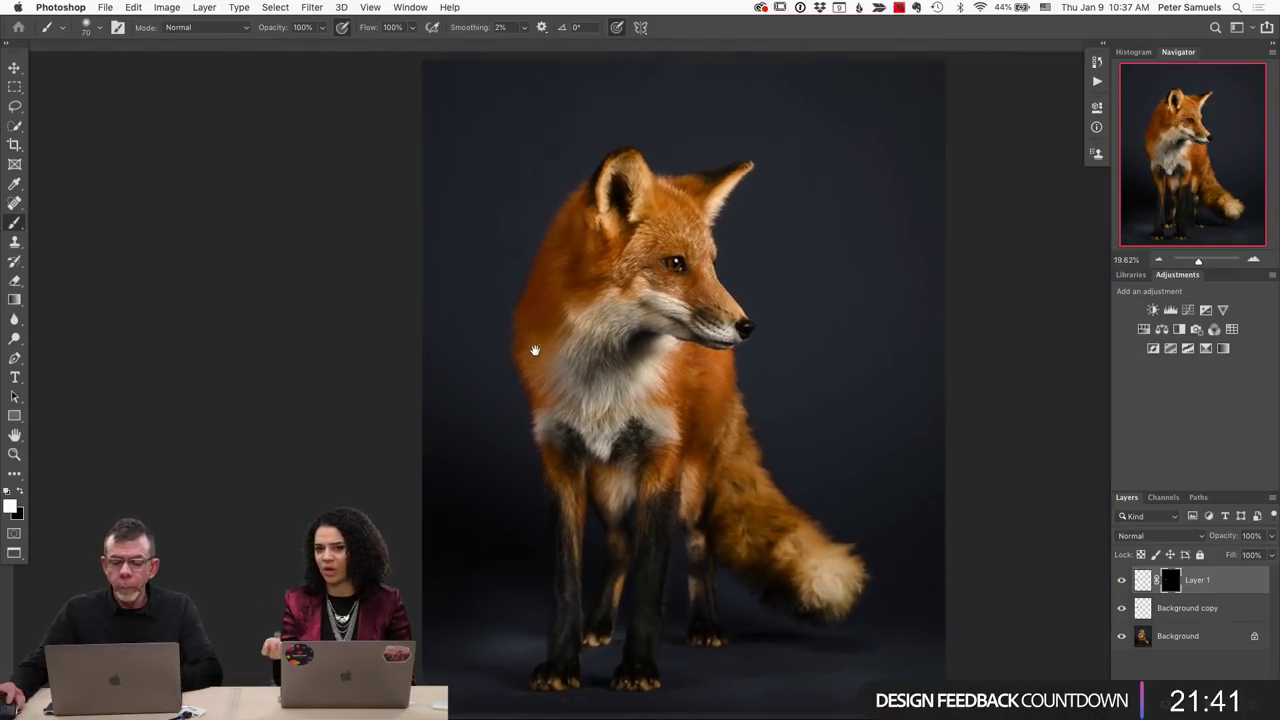
scroll(604, 347, "down", 1)
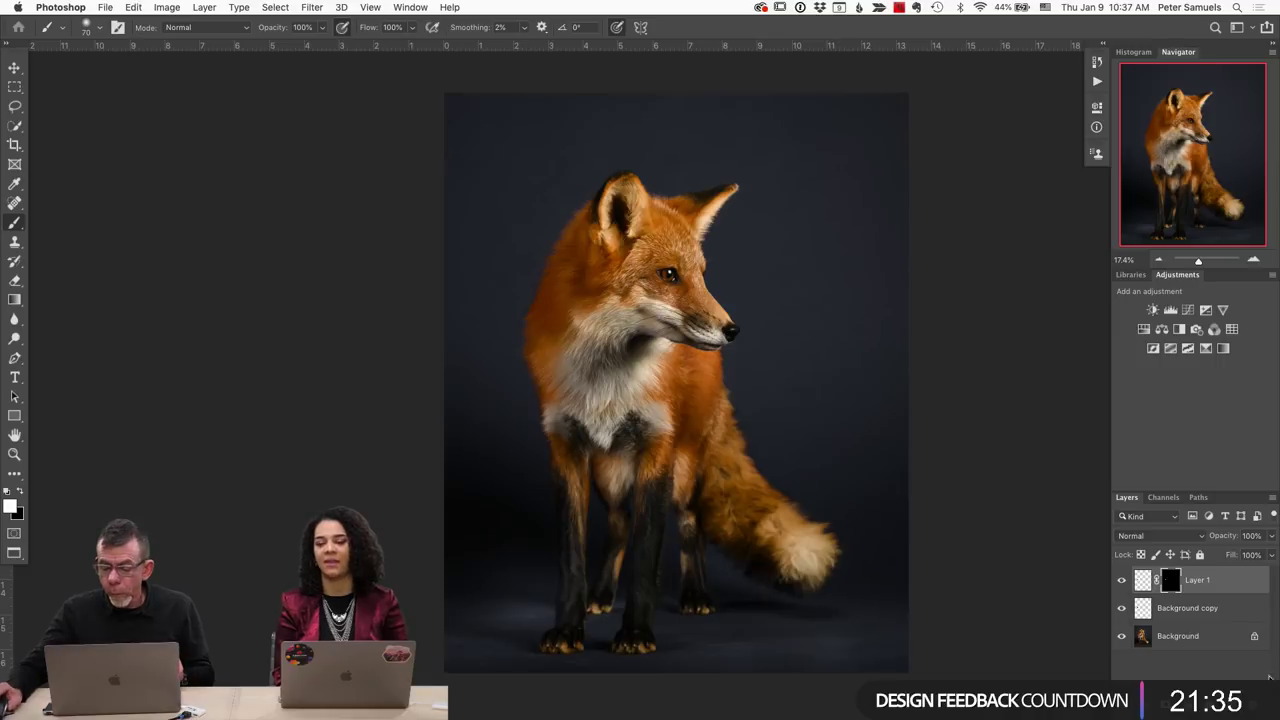
left_click(1194, 637)
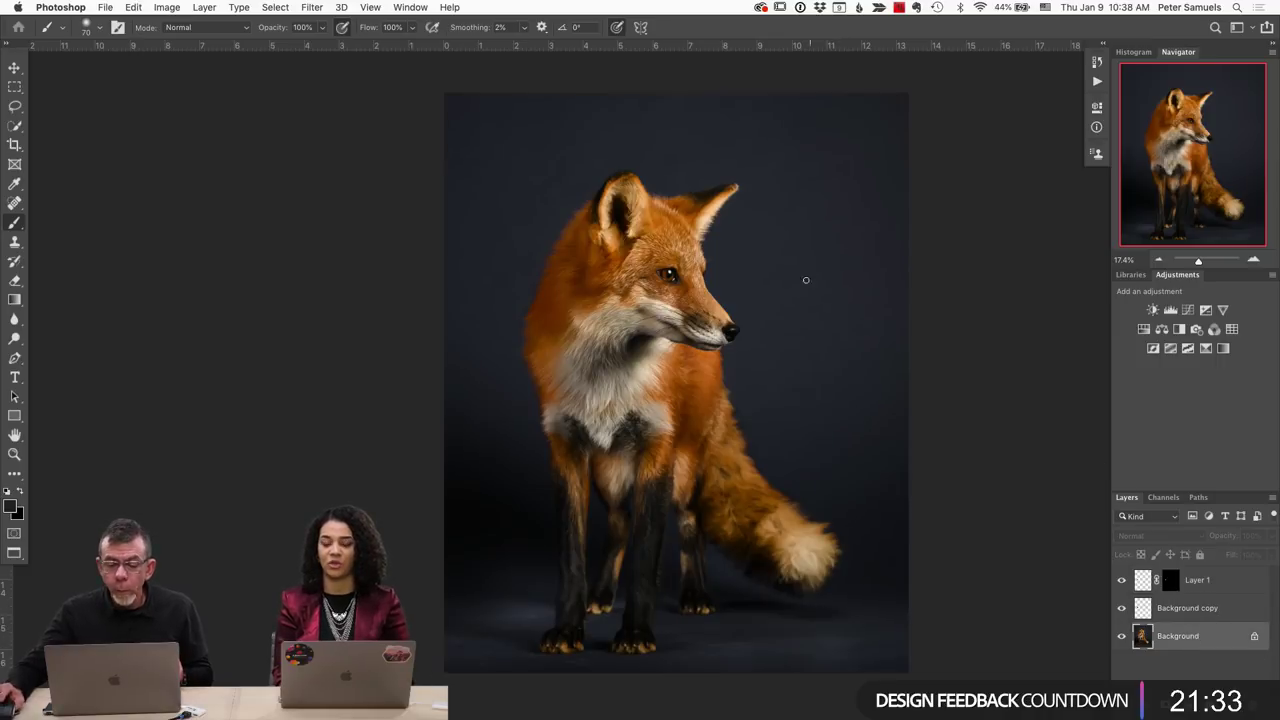
scroll(674, 265, "up", 5)
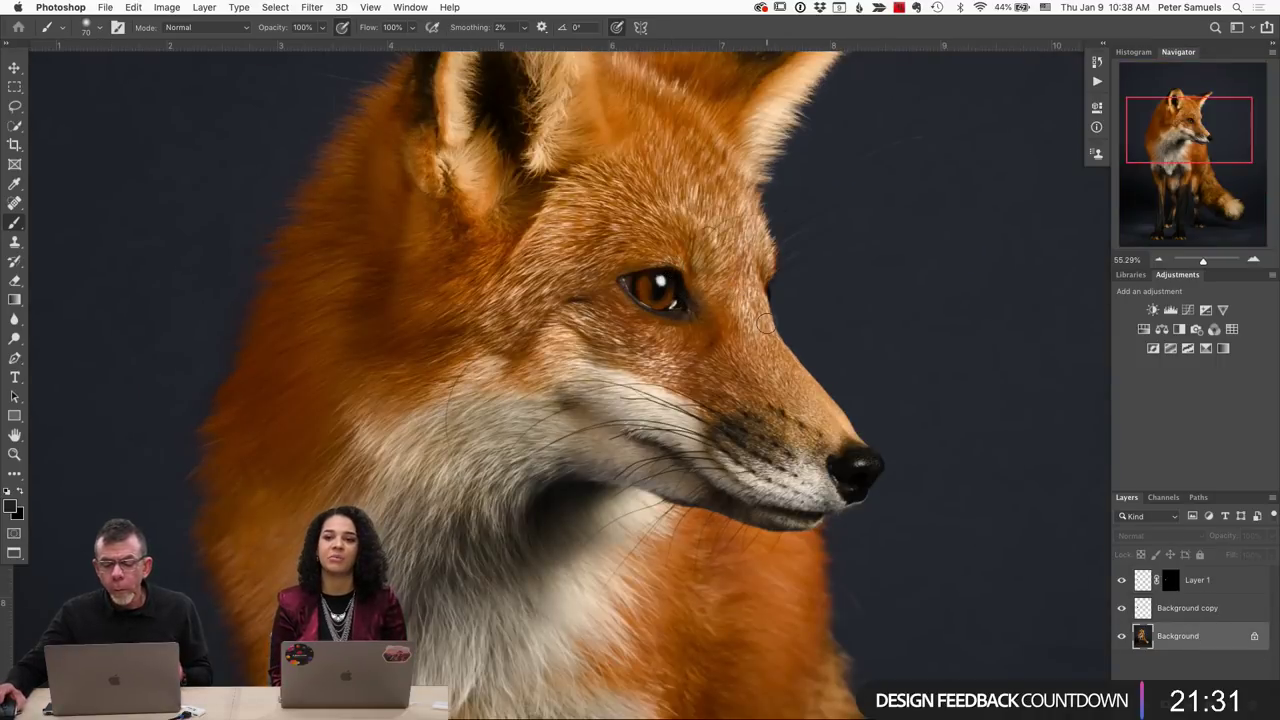
Add a Curves adjustment above Background, raise the curve to brighten, and invert its mask to black.
left_click(1187, 310)
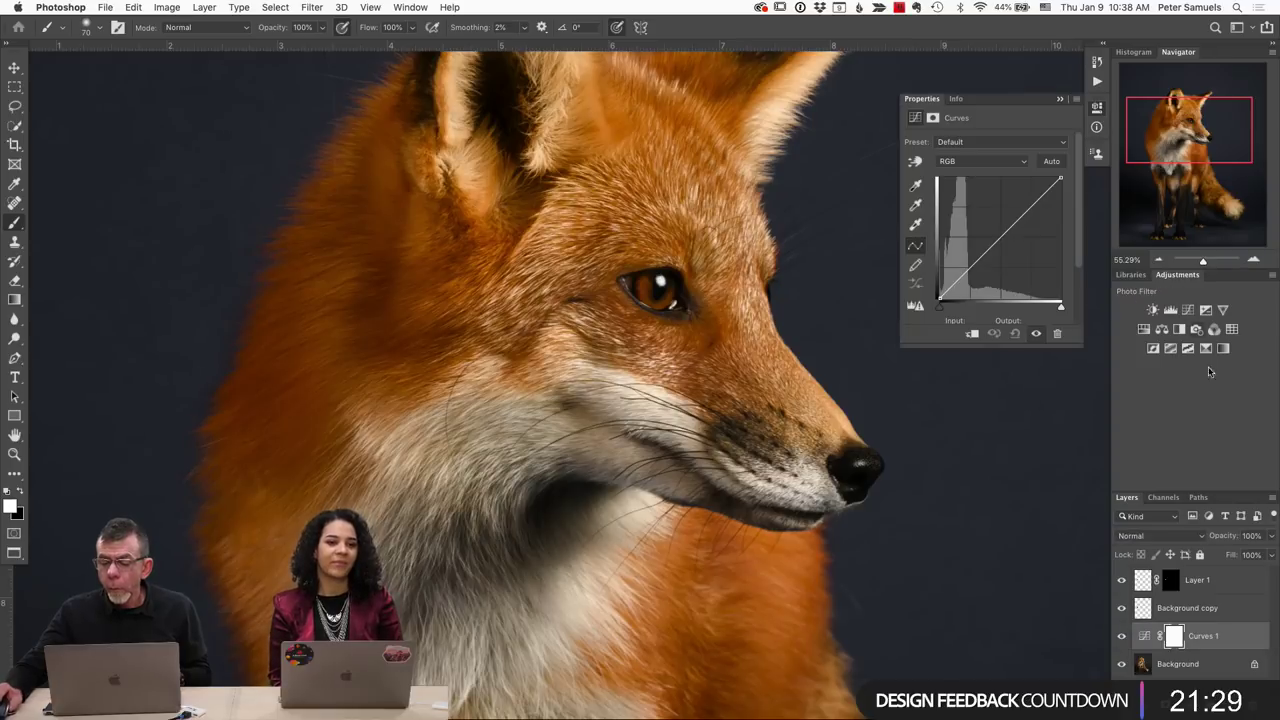
left_click_drag(1002, 234, 999, 226)
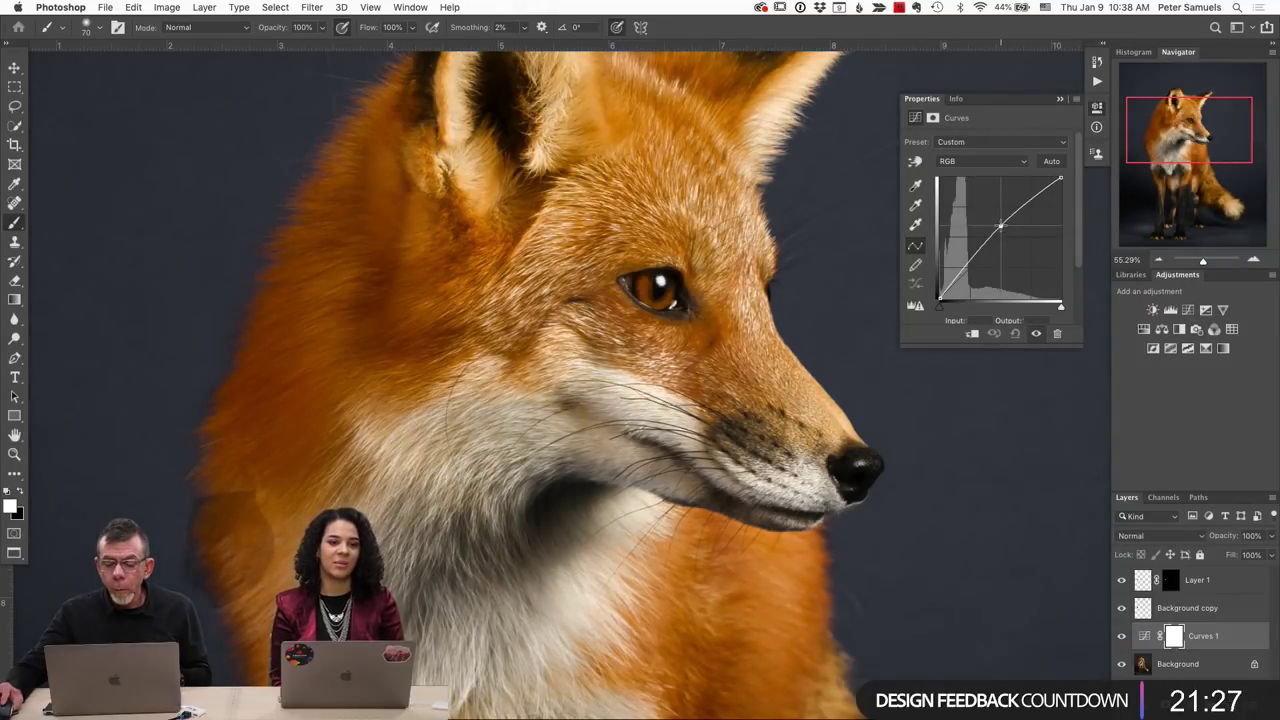
key("super+i")
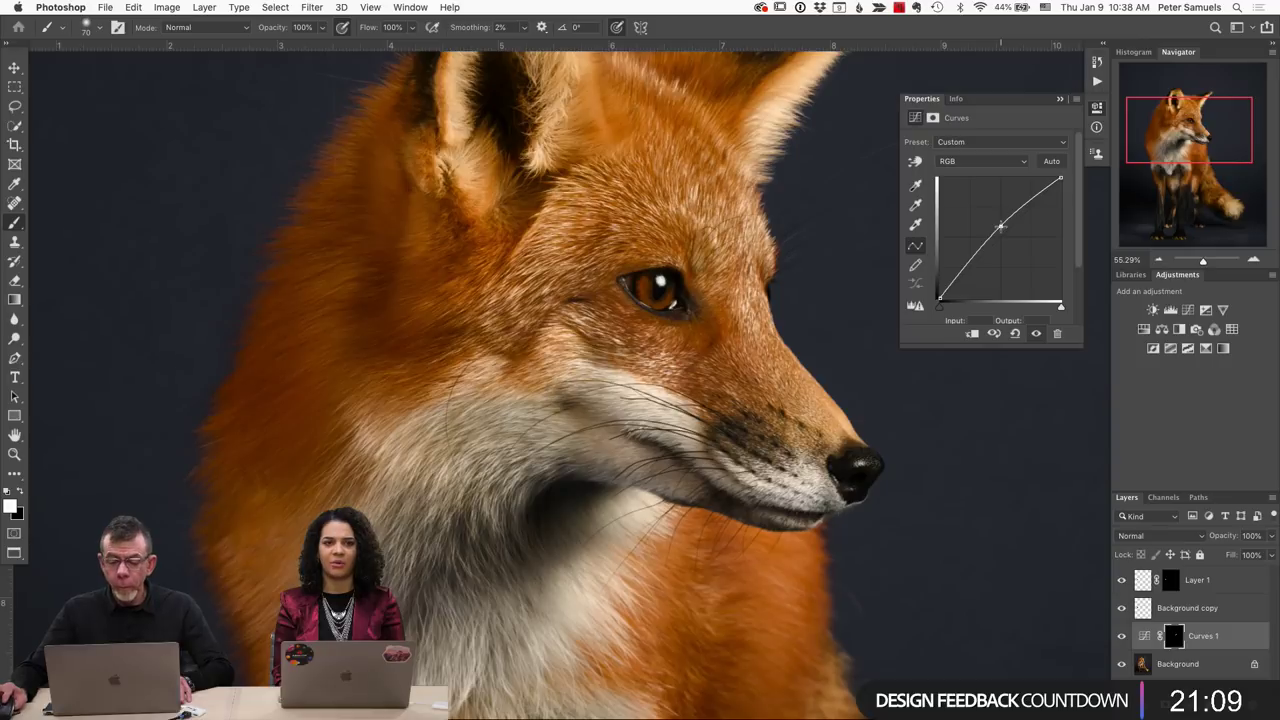
left_click_drag(1001, 227, 992, 229)
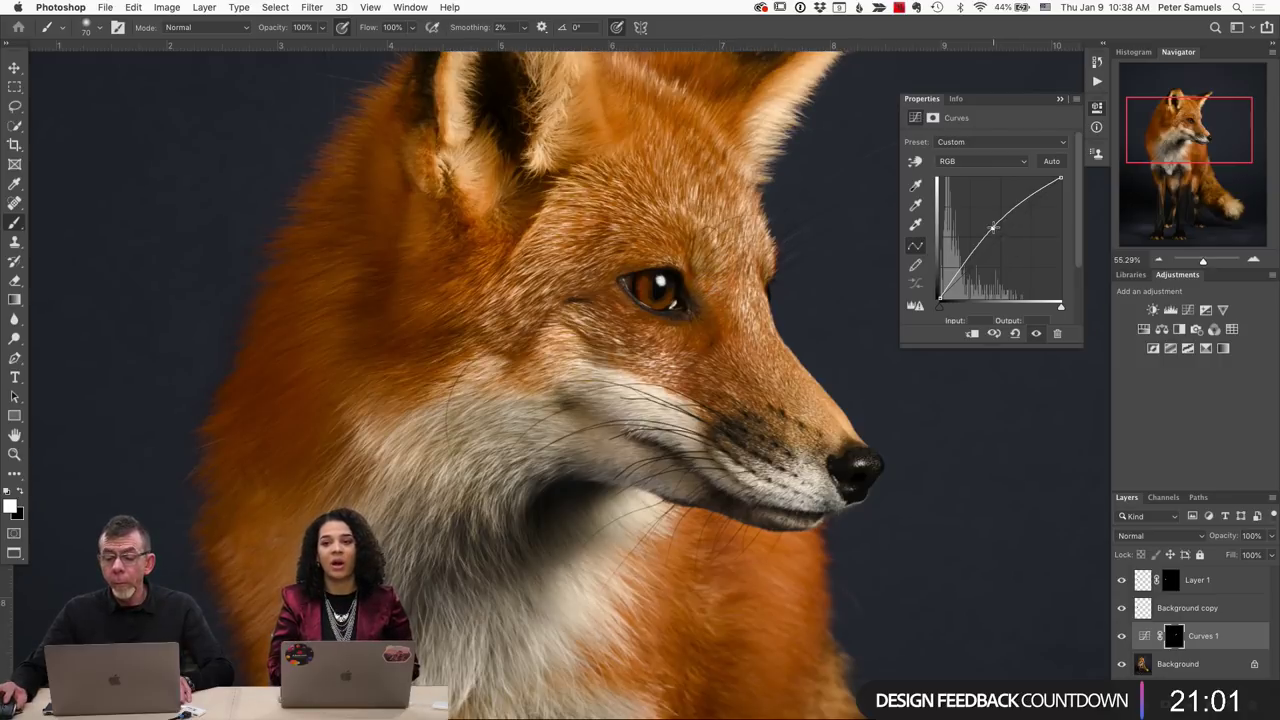
left_click_drag(992, 228, 997, 230)
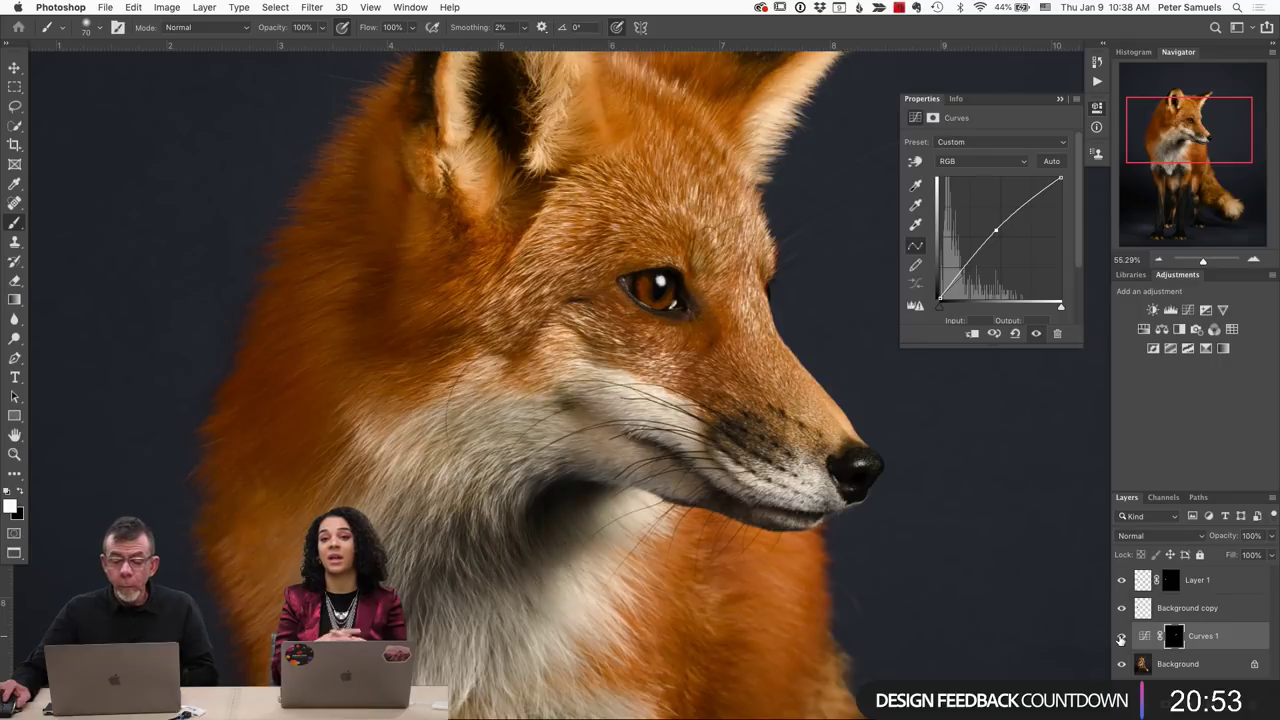
Toggle Curves 1's visibility off and on to compare before and after.
left_click(1121, 637)
left_click(1121, 637)
left_click(1121, 637)
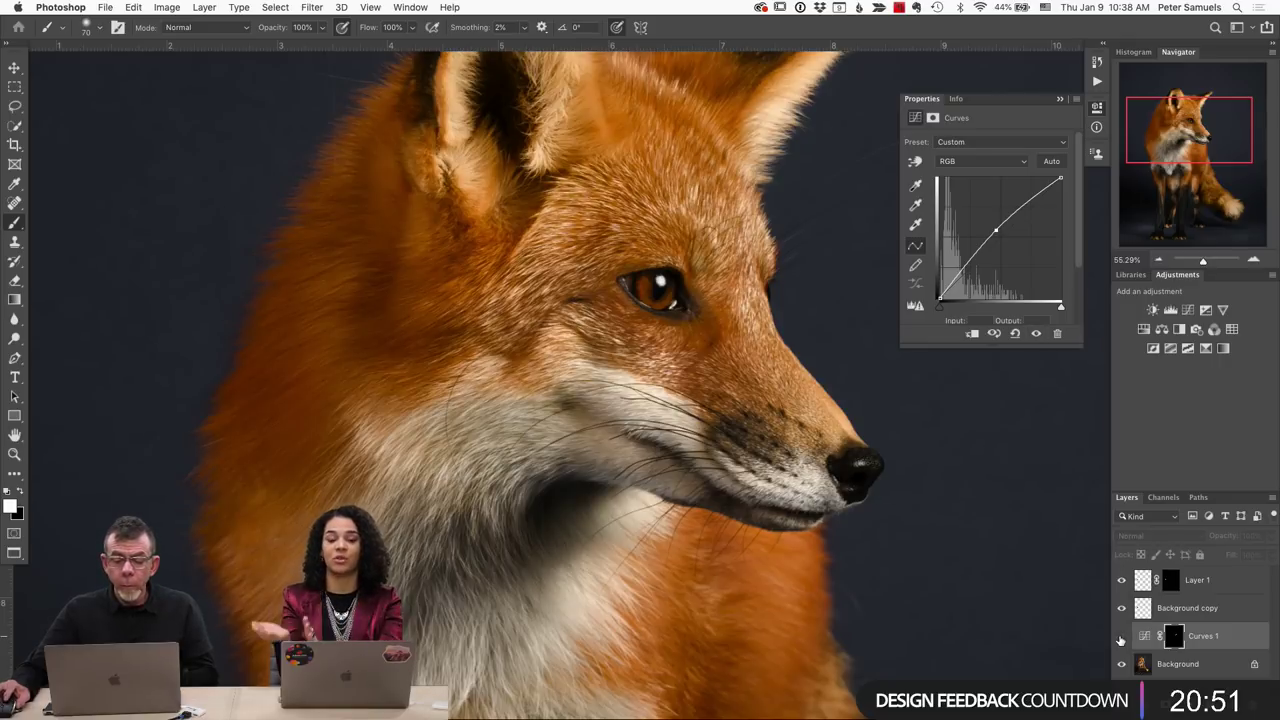
left_click(1121, 637)
left_click(1121, 637)
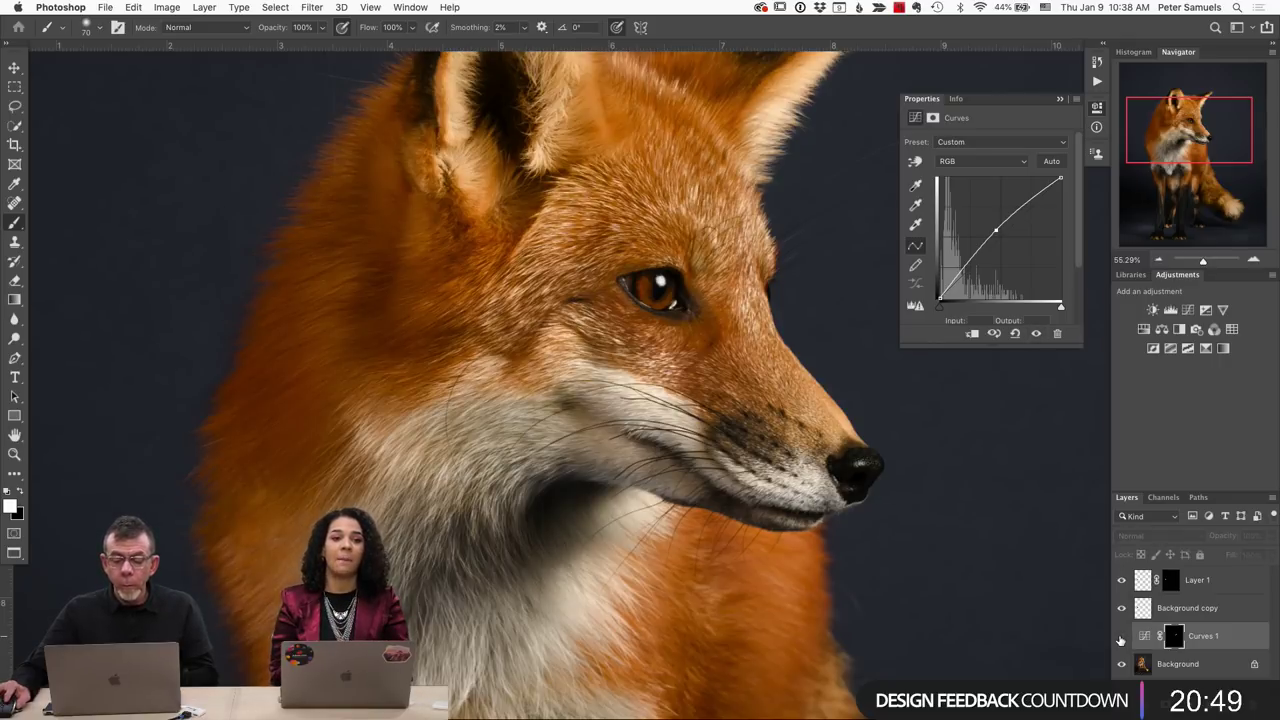
left_click(1121, 637)
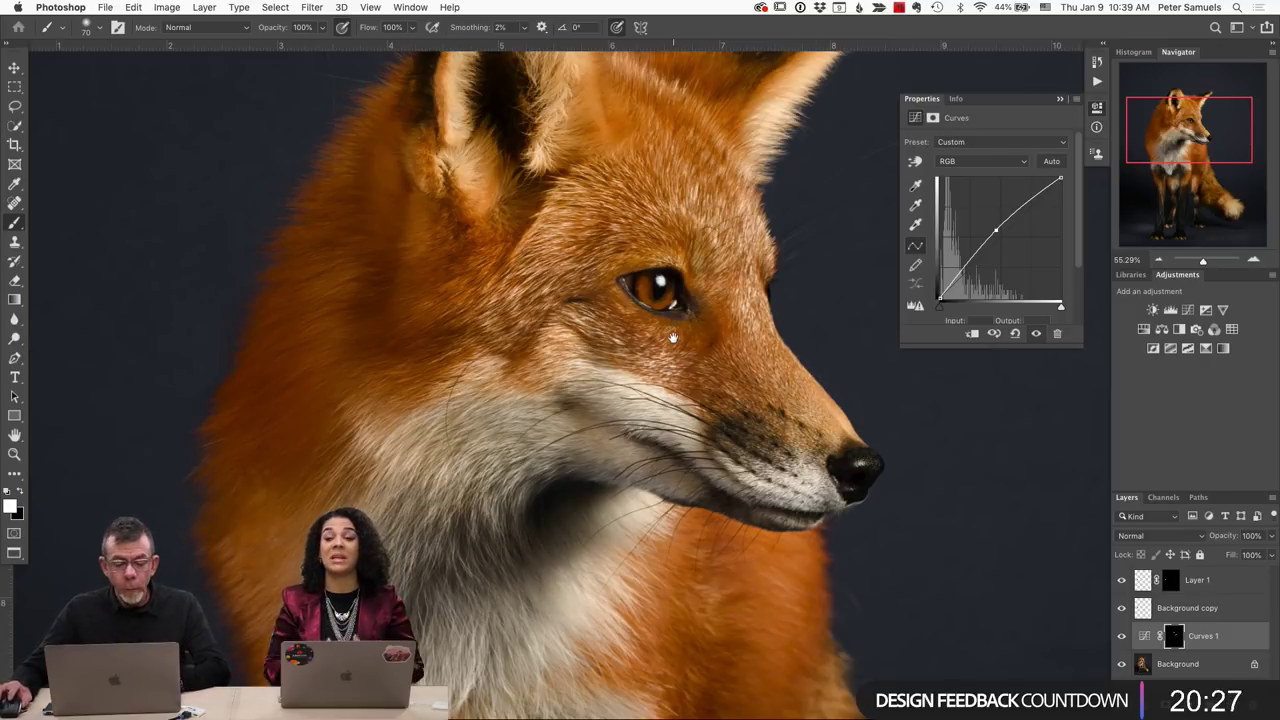
key("h")
left_click_drag(673, 338, 600, 371)
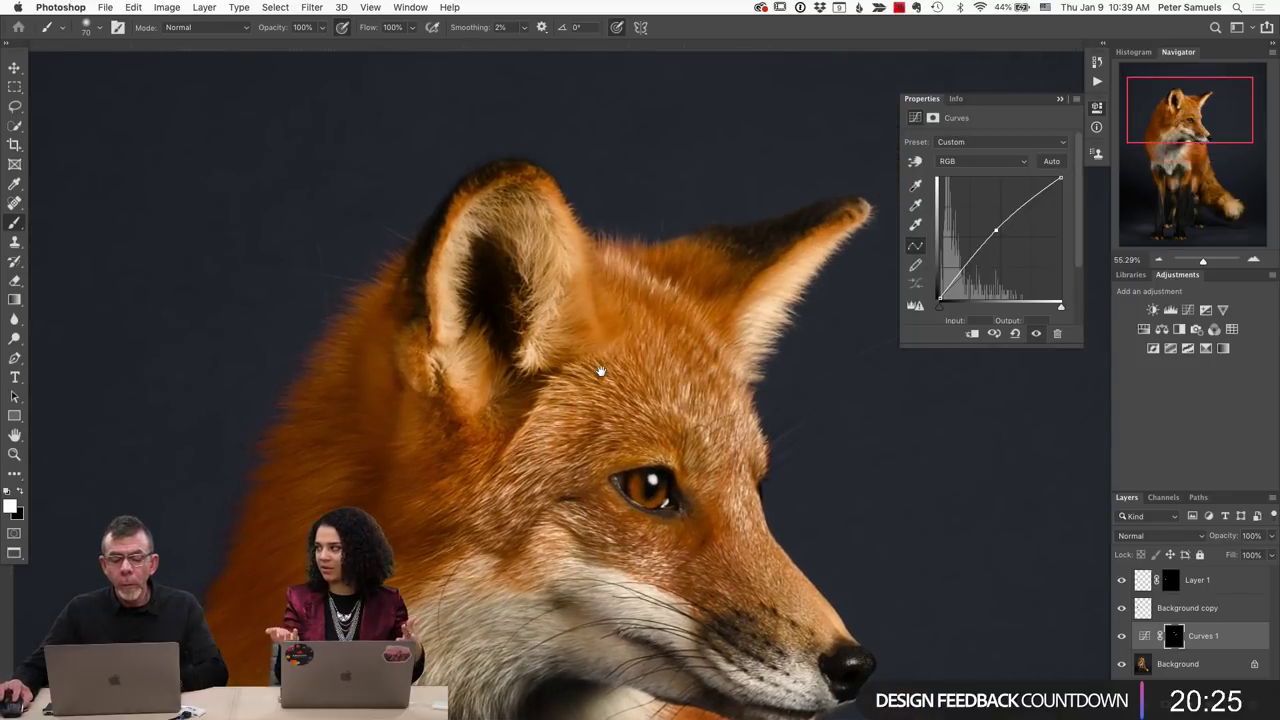
key("super+r")
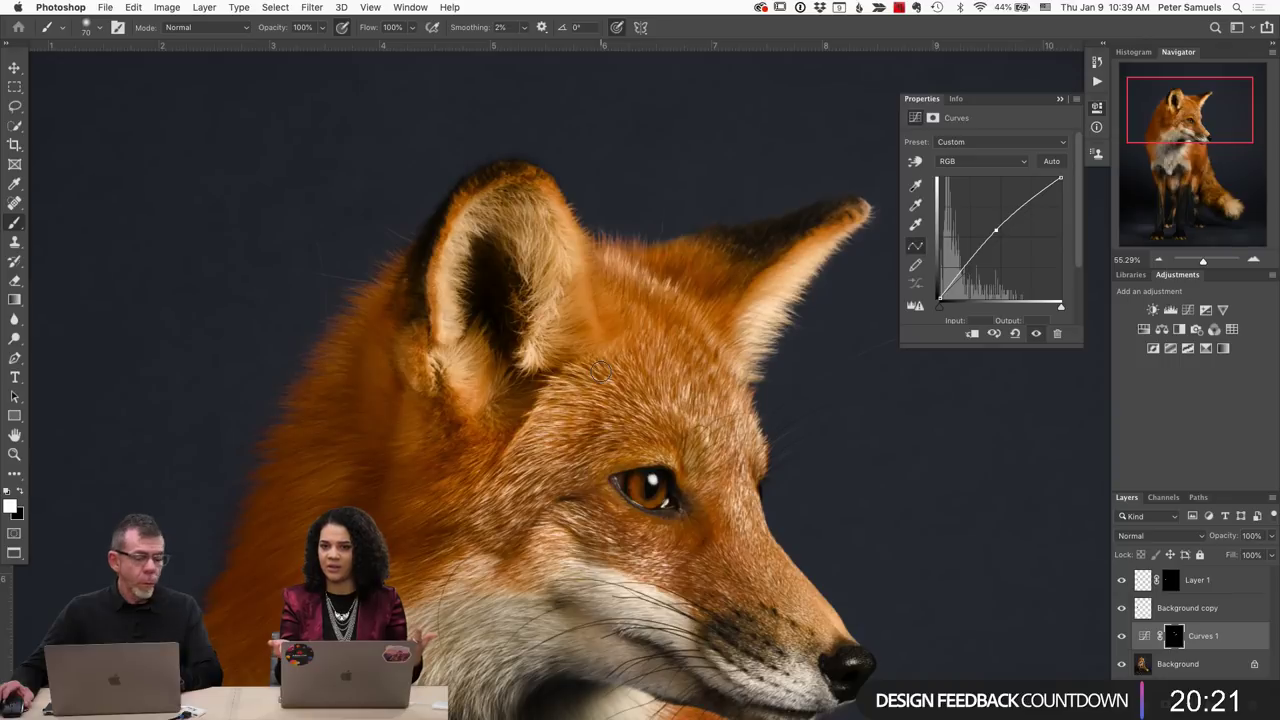
scroll(600, 371, "down", 2)
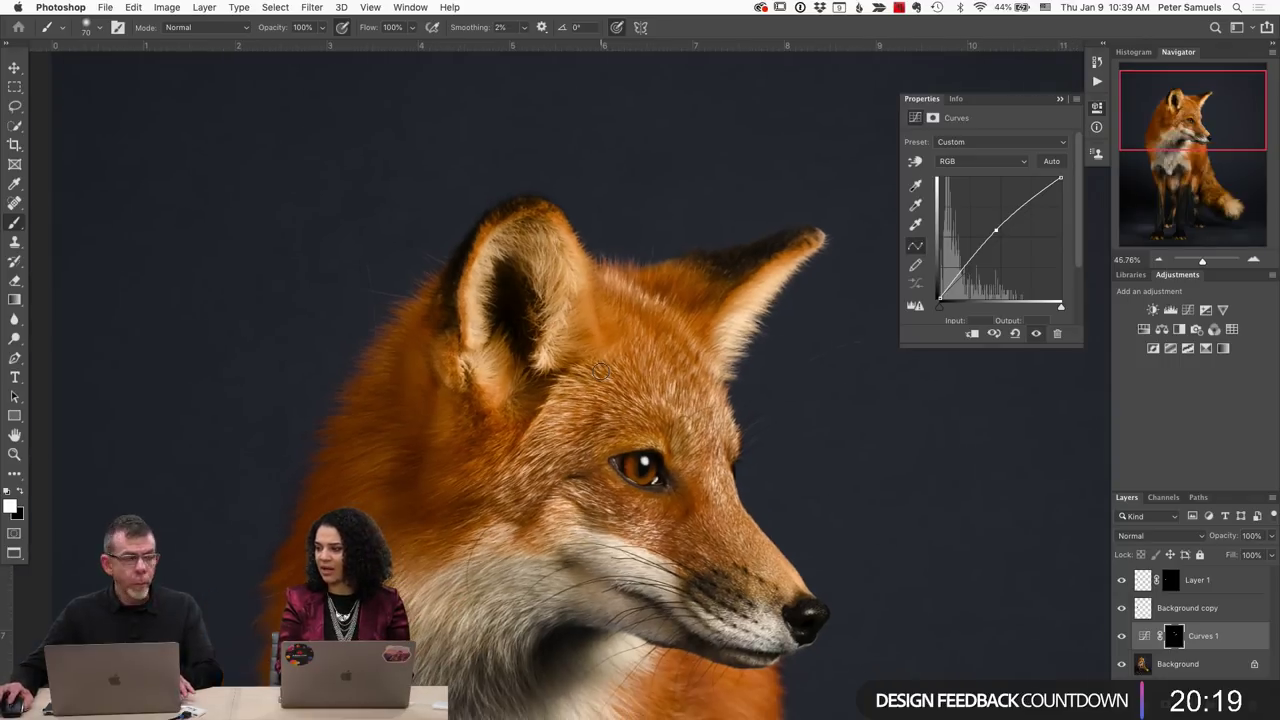
scroll(600, 371, "down", 1)
scroll(600, 371, "down", 1)
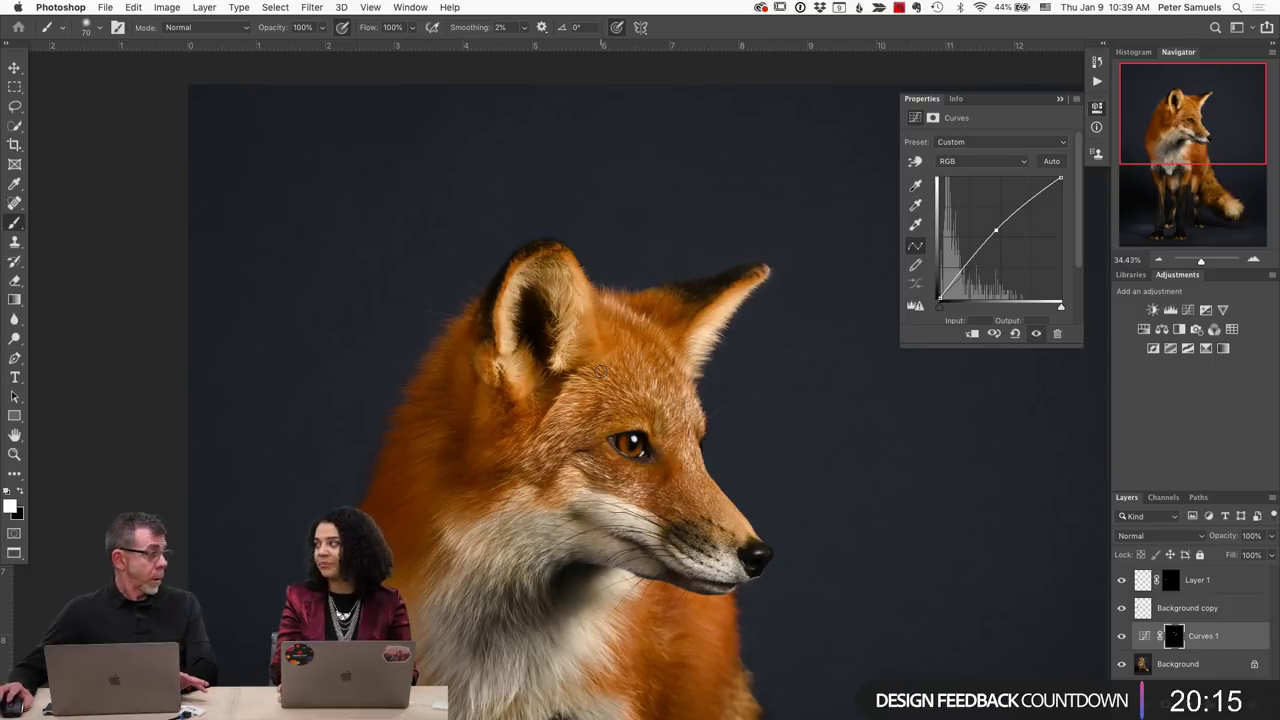
scroll(600, 371, "down", 1)
left_click_drag(652, 400, 660, 349)
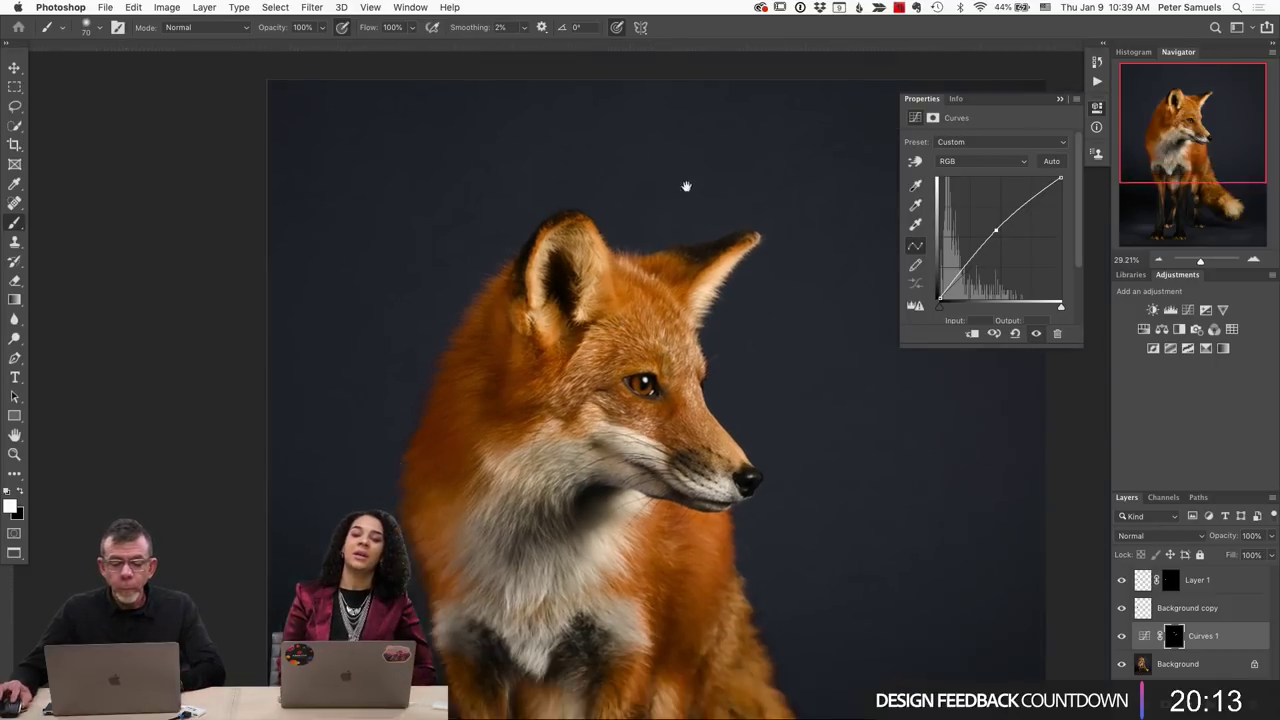
left_click_drag(645, 552, 659, 270)
key("super+r")
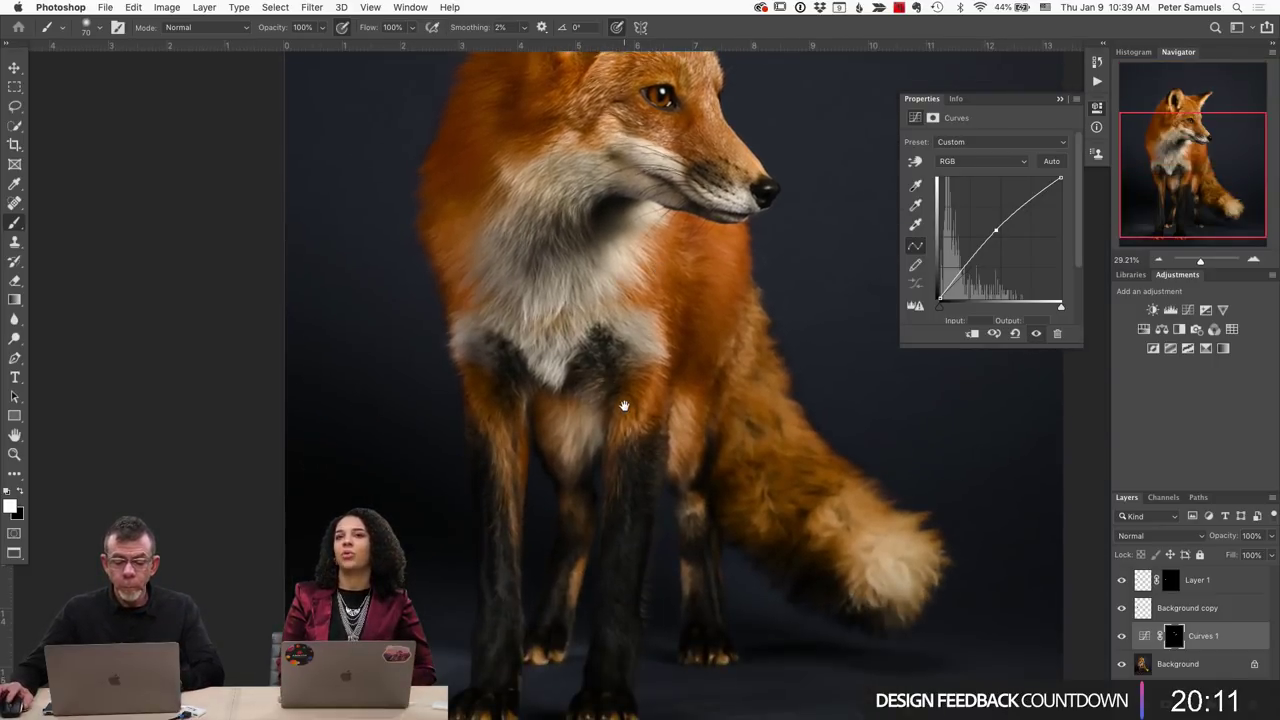
scroll(624, 405, "down", 4)
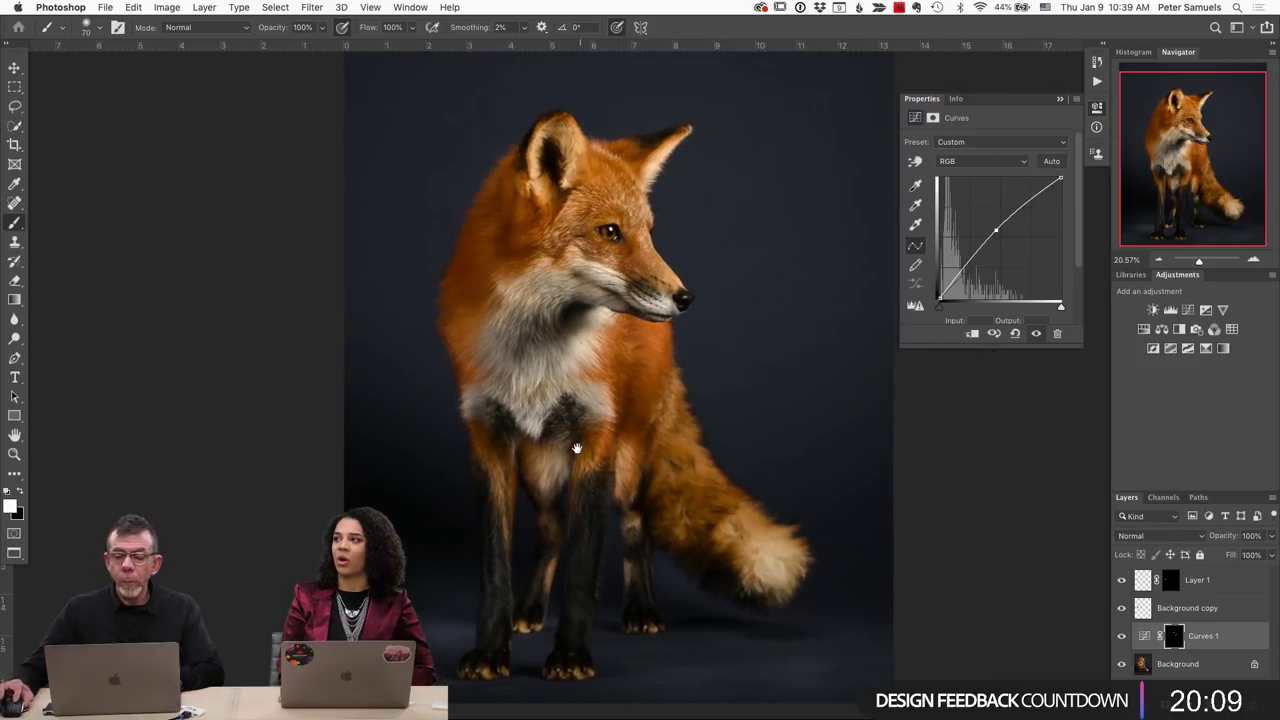
scroll(576, 448, "down", 2)
scroll(576, 448, "up", 1)
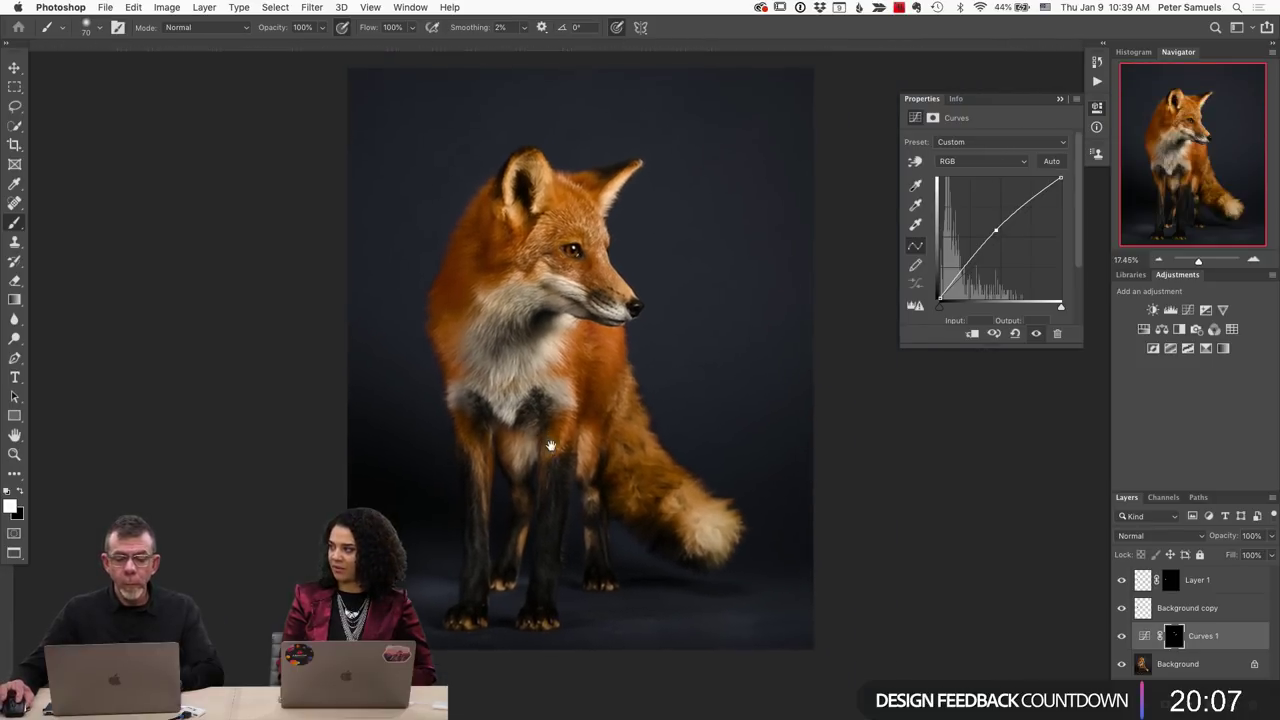
scroll(566, 456, "up", 1)
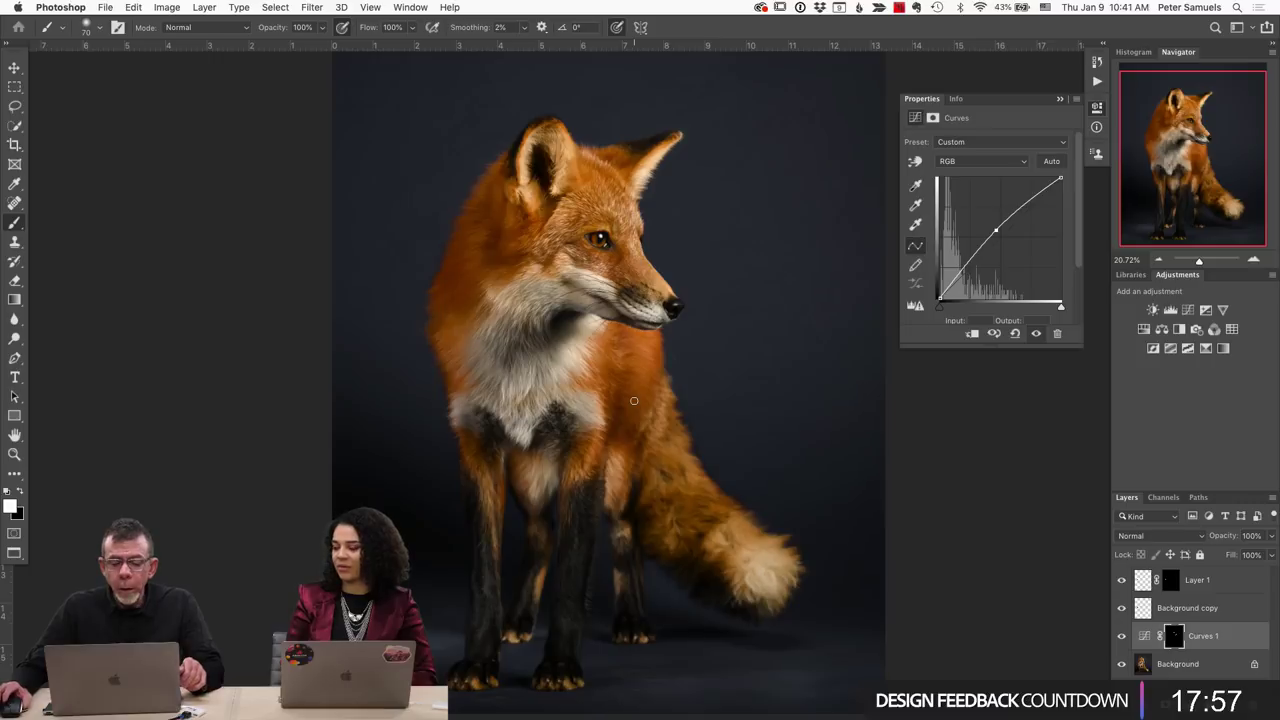
scroll(515, 261, "up", 3)
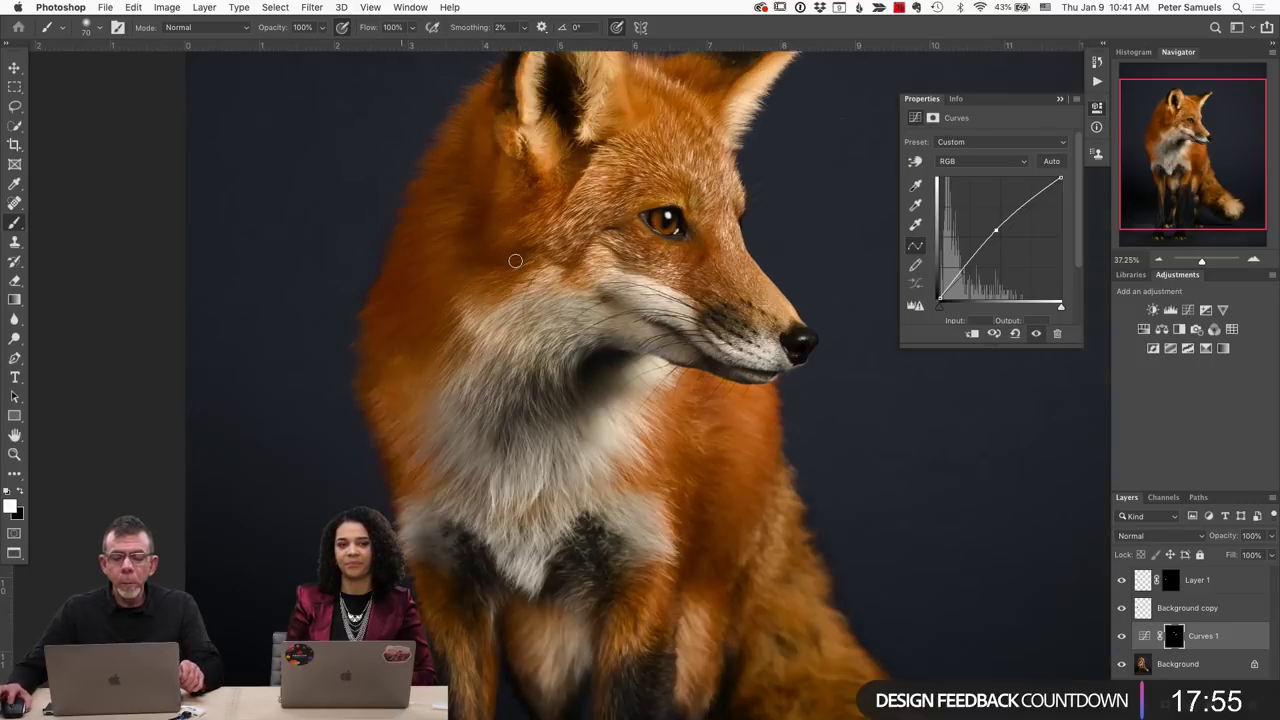
scroll(515, 261, "down", 1)
scroll(521, 261, "up", 4)
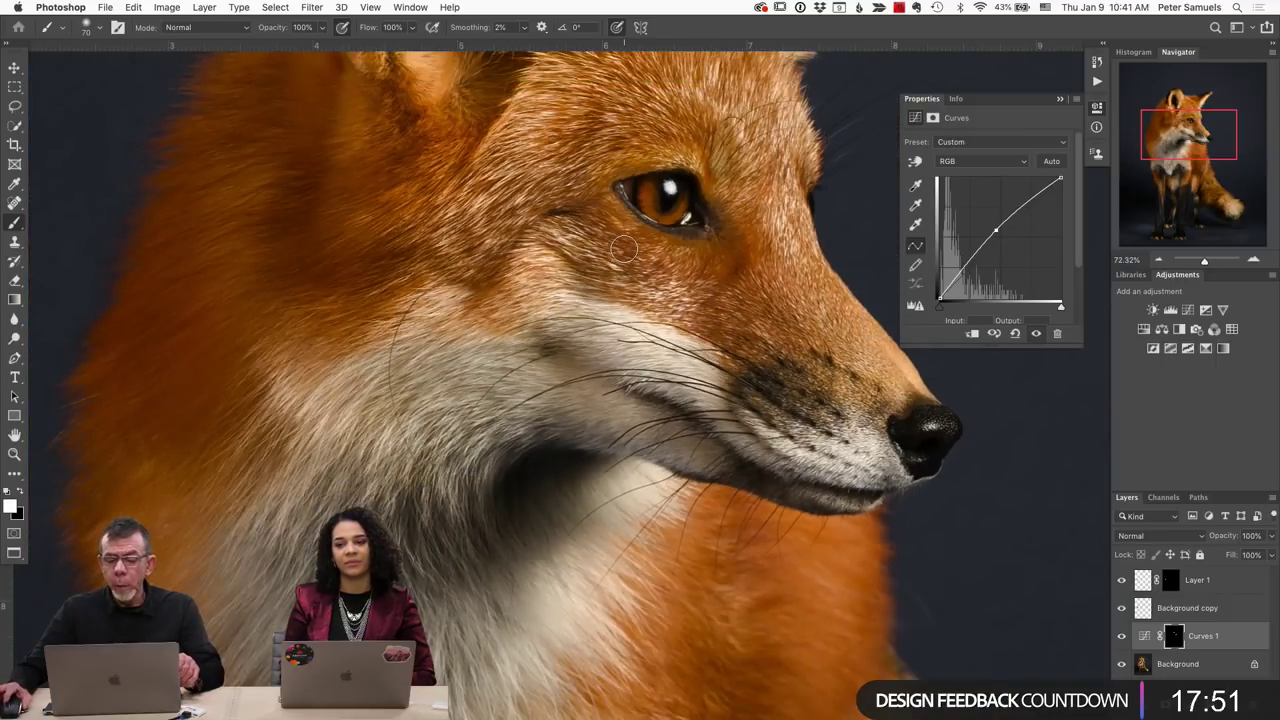
left_click_drag(727, 306, 620, 403)
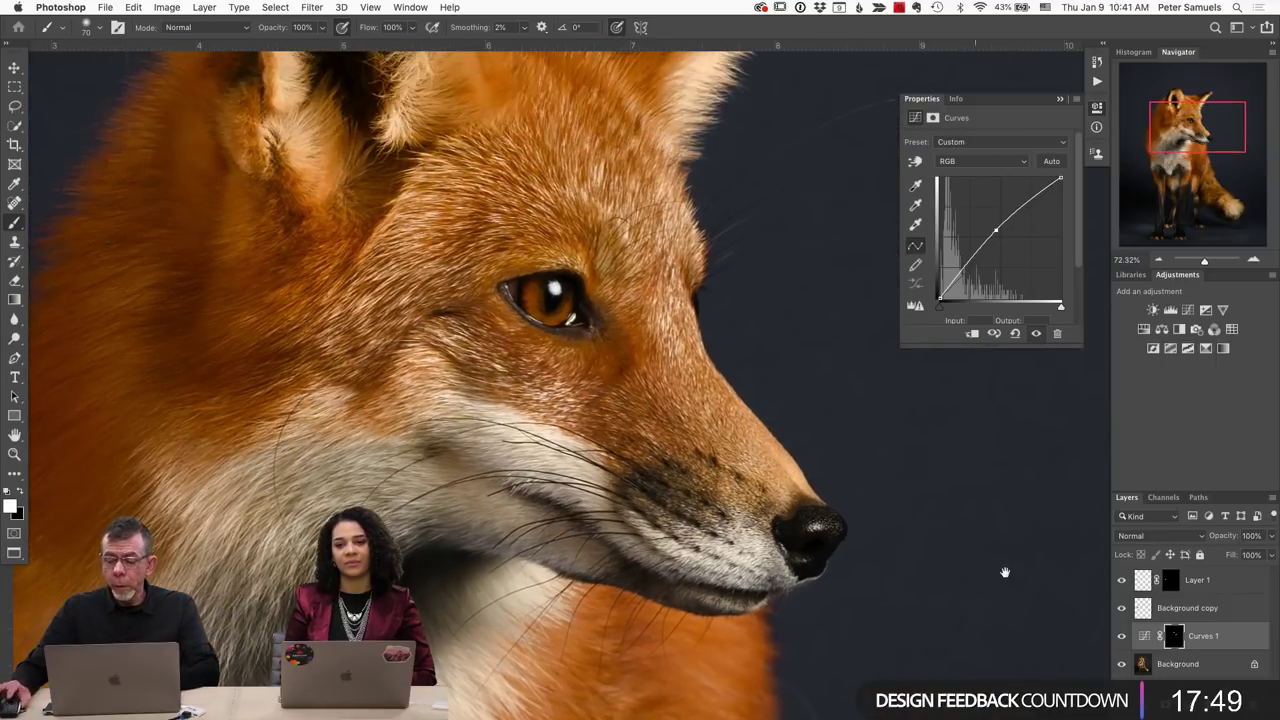
left_click(1121, 638)
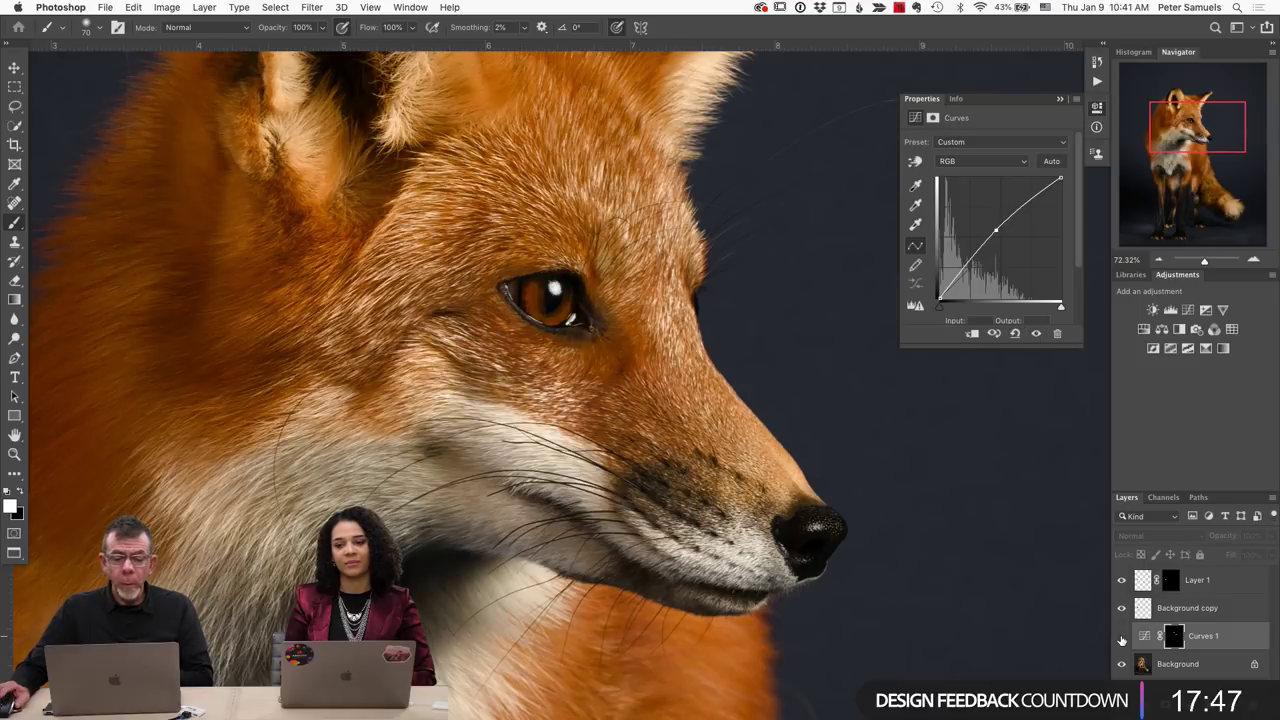
left_click(1121, 638)
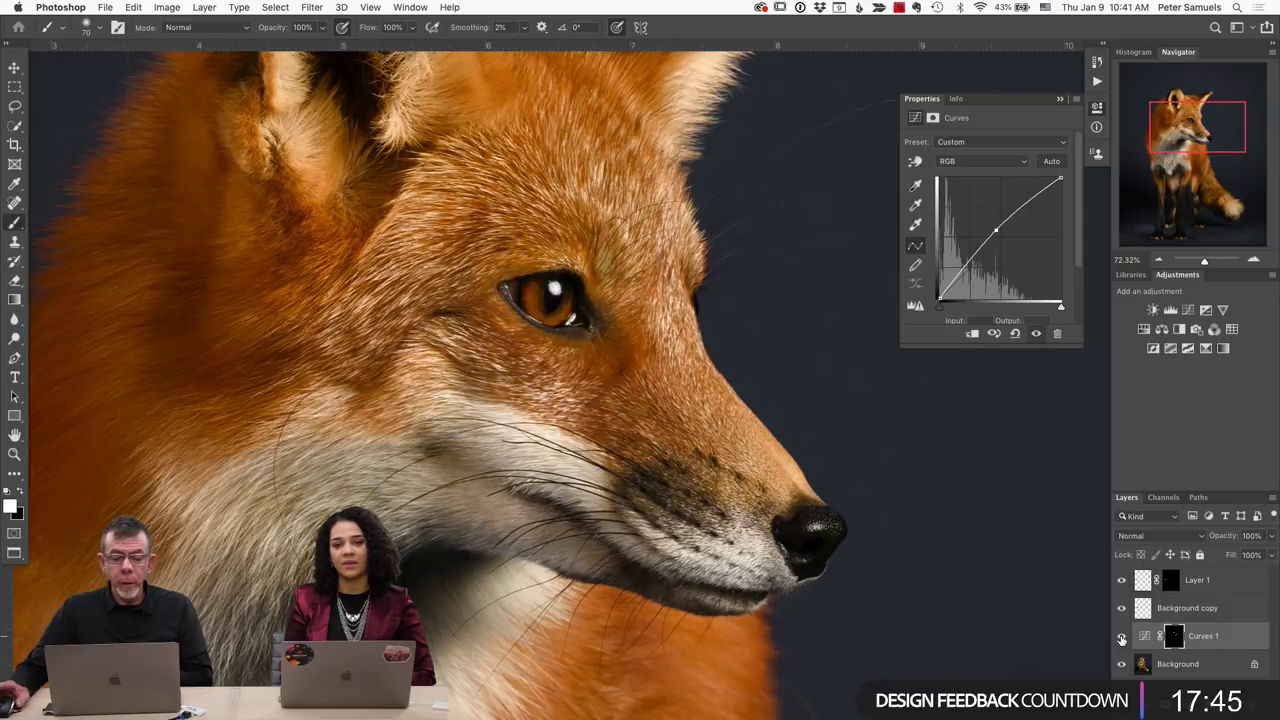
left_click(1121, 638)
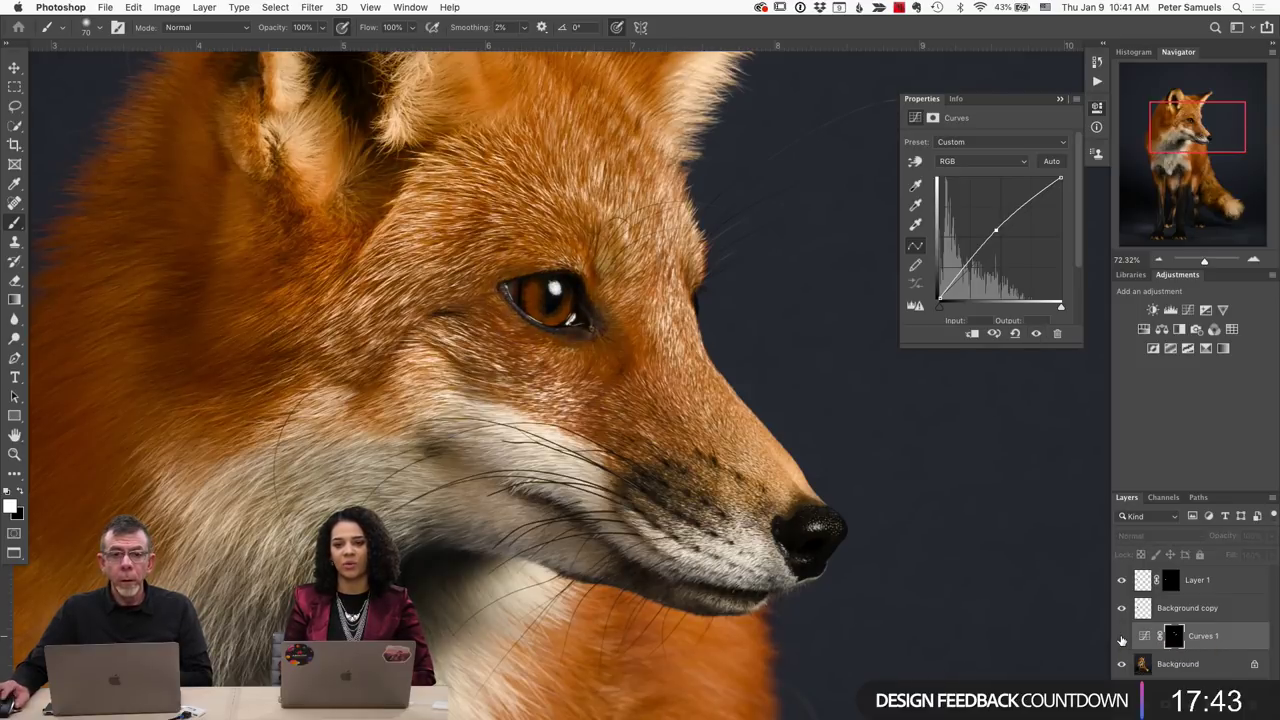
left_click(1121, 638)
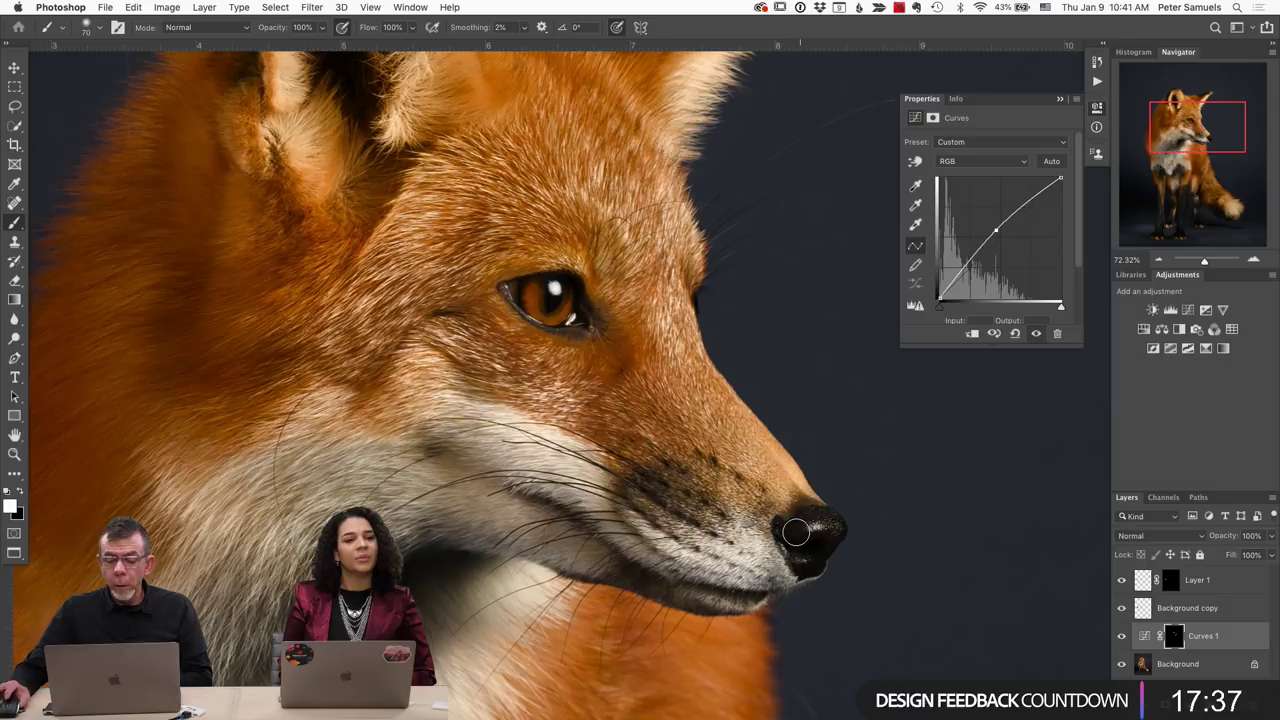
Add a Levels adjustment with a 1.16 midtone and invert its mask to black.
left_click(1170, 311)
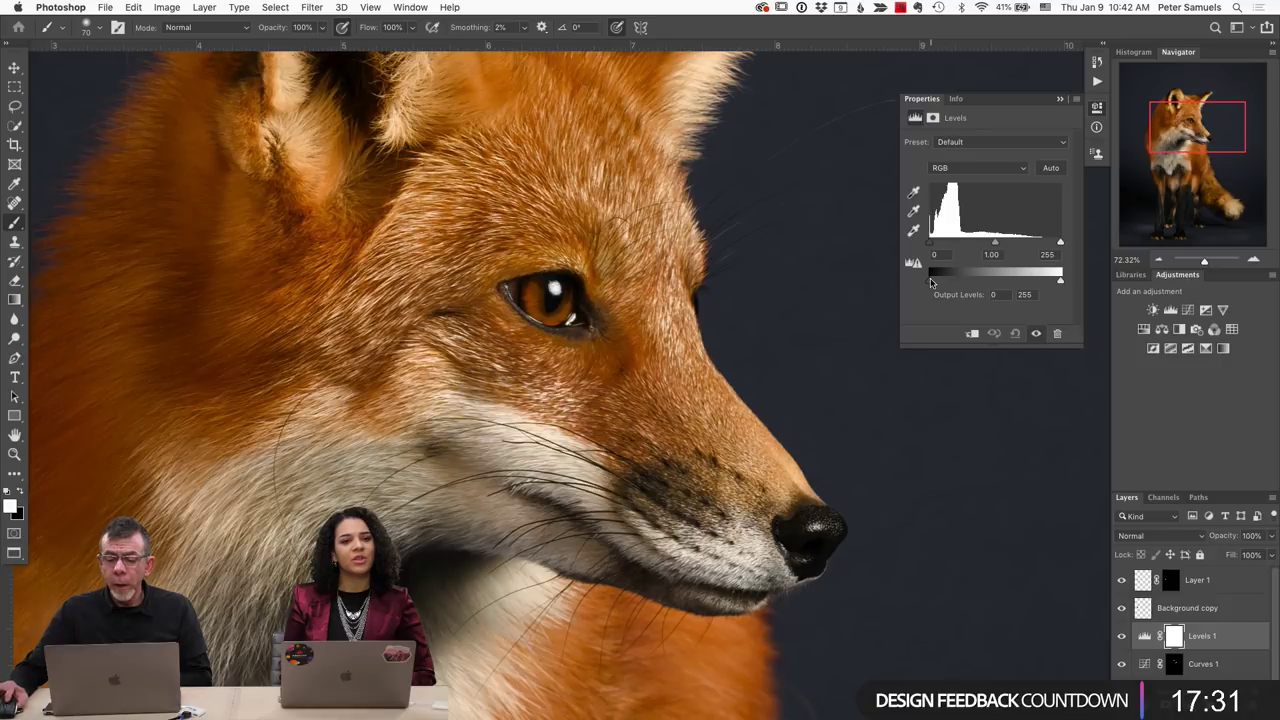
left_click_drag(937, 281, 988, 244)
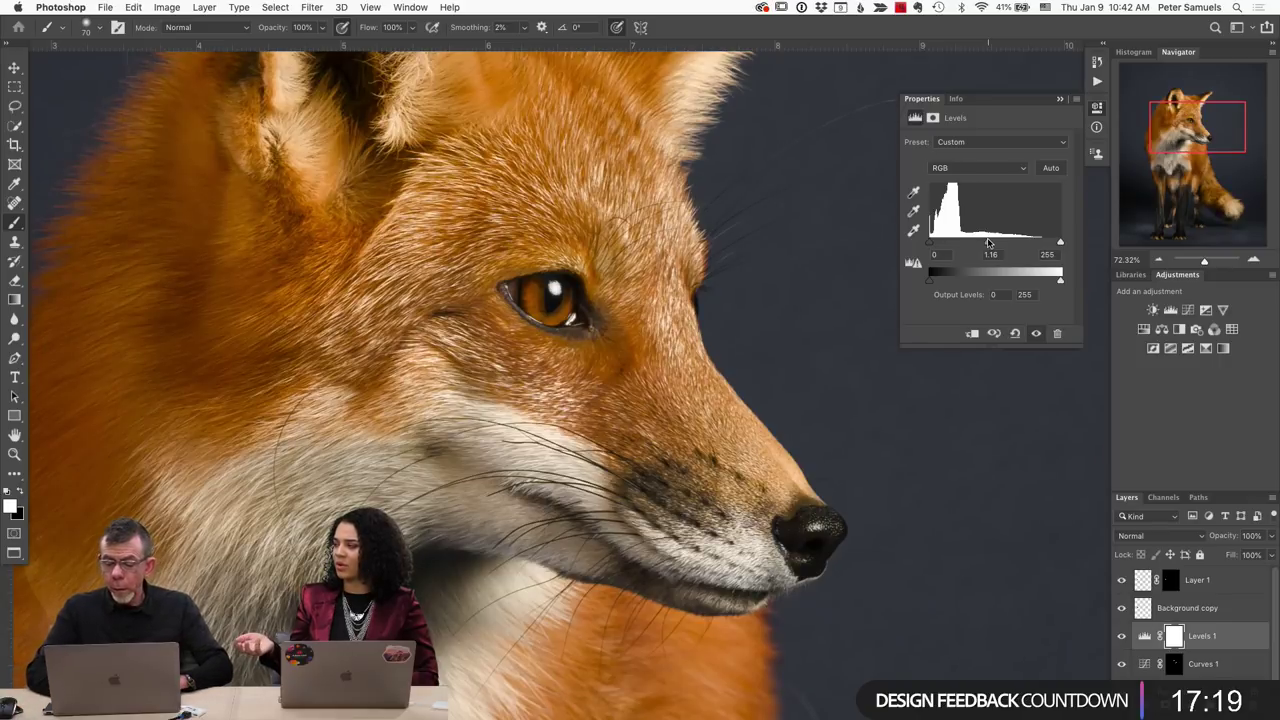
key("super+i")
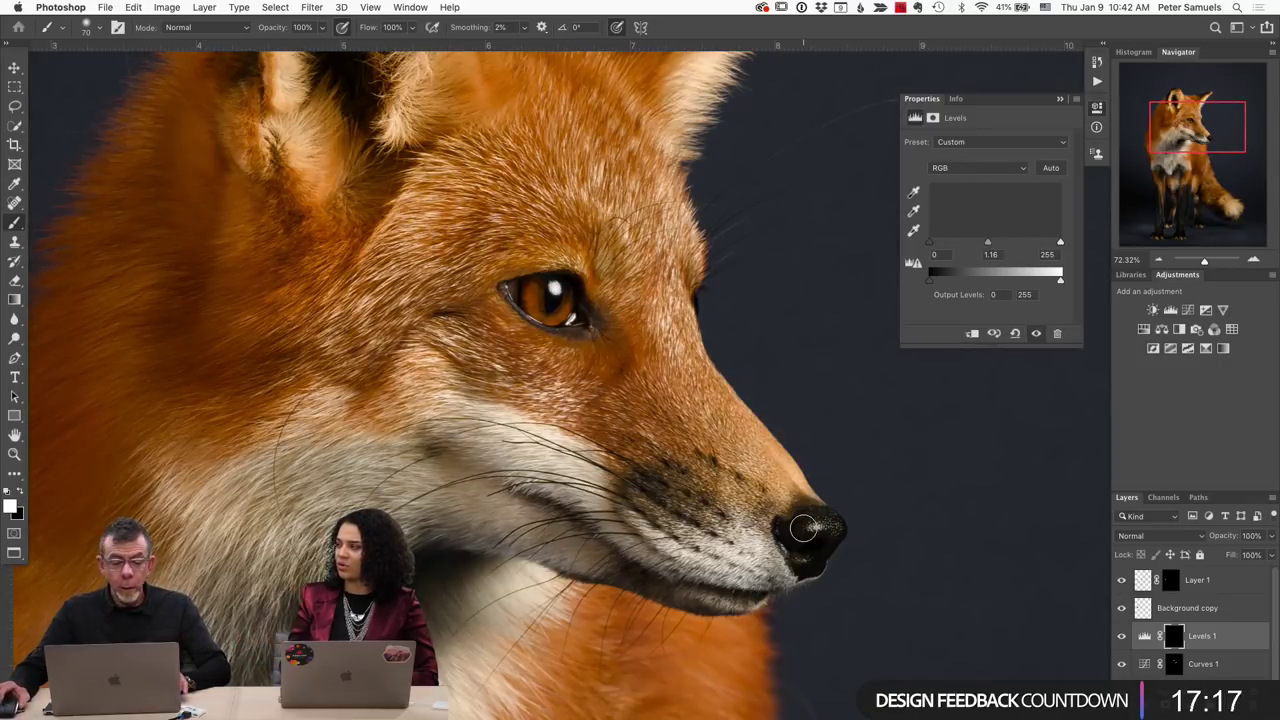
Paint the Levels effect onto the fox's nose with a smaller brush, checking the mask overlay.
scroll(803, 530, "up", 4)
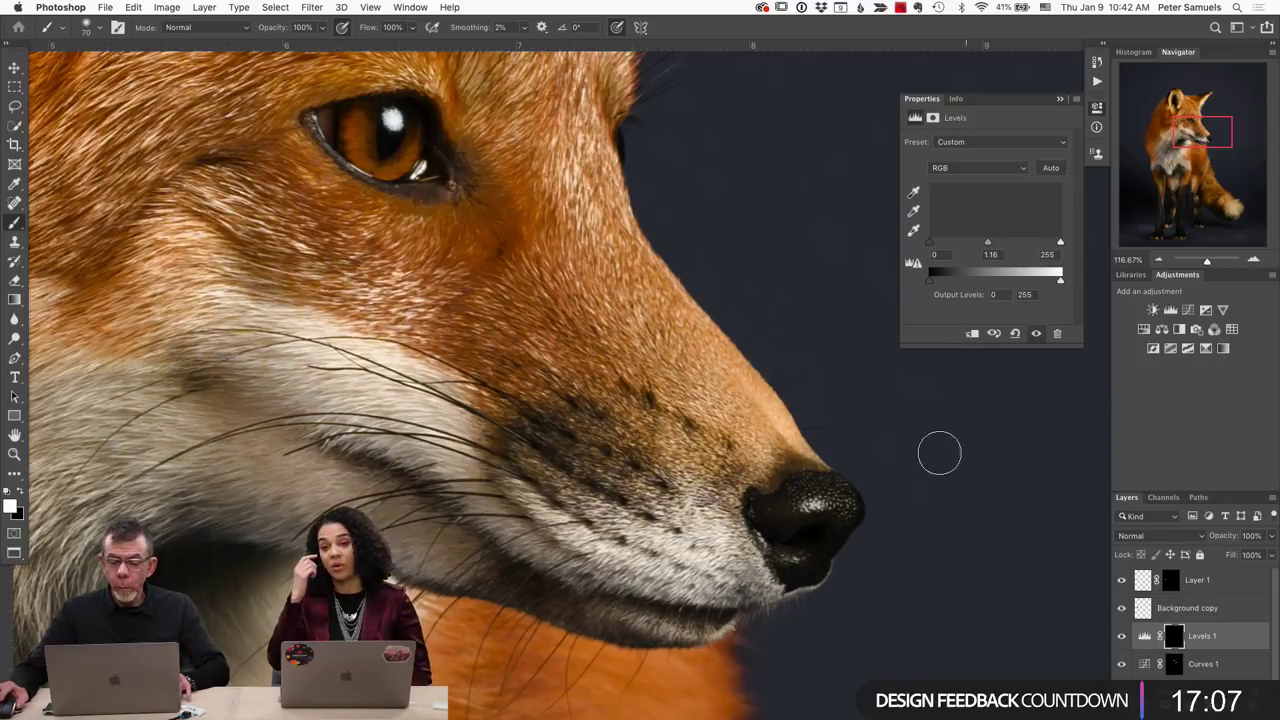
scroll(907, 517, "up", 2)
key("backslash")
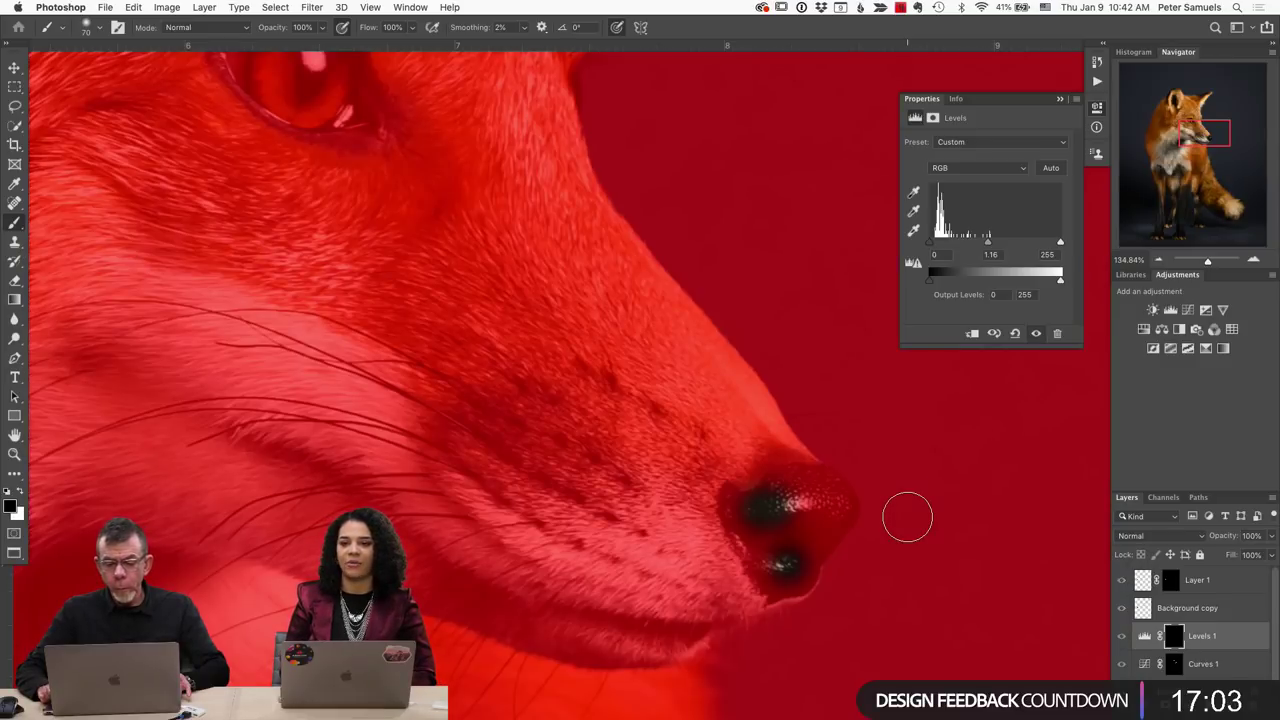
key("backslash")
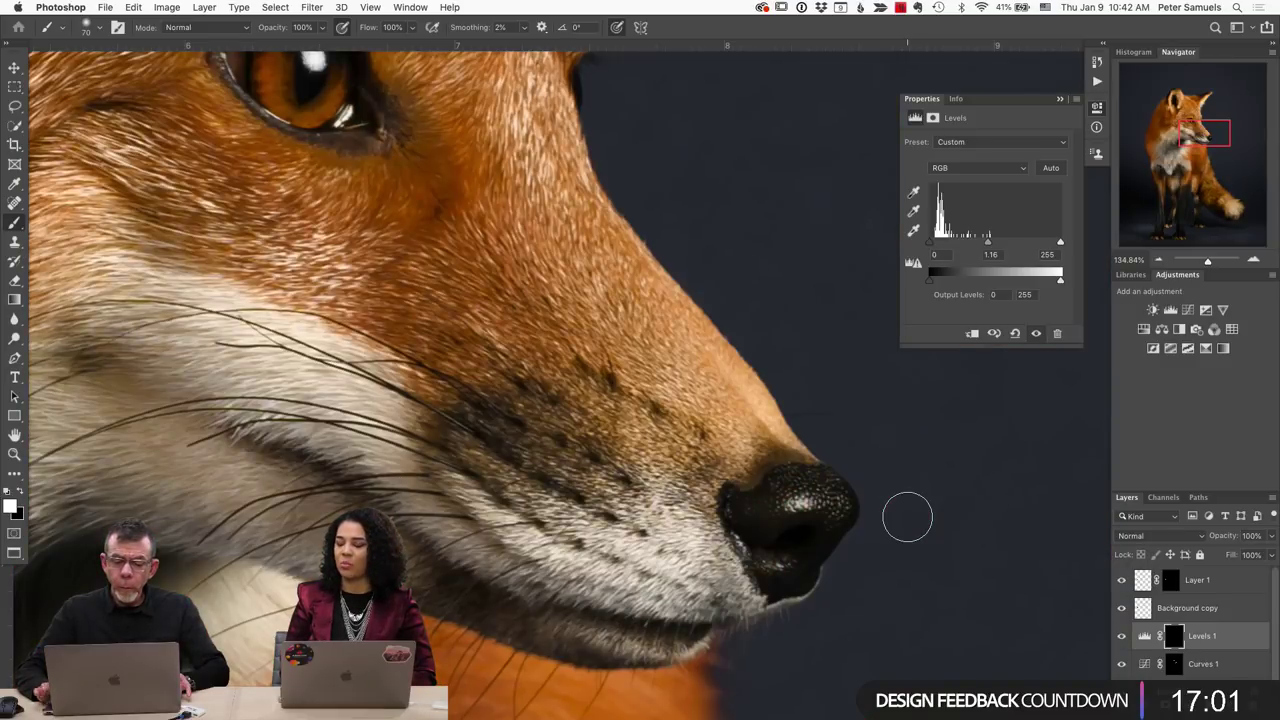
key("bracketleft")
key("bracketleft")
left_click_drag(820, 515, 820, 531)
key("x")
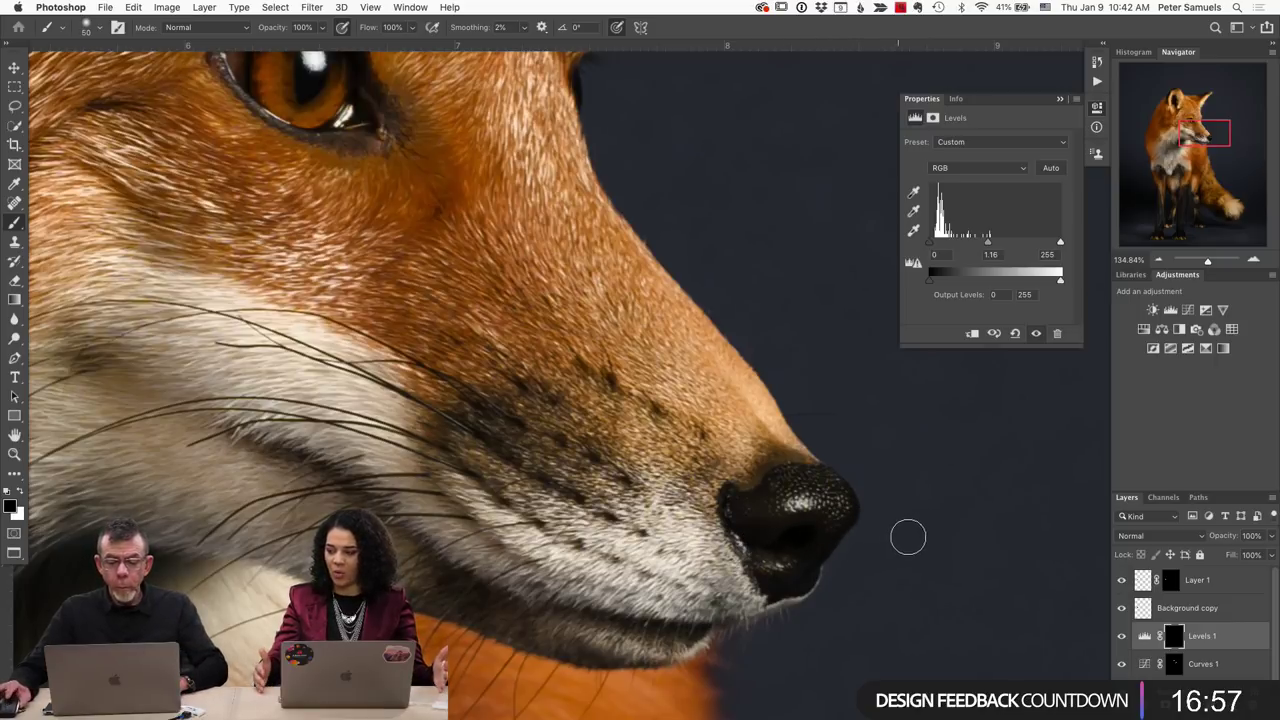
scroll(908, 537, "down", 5)
Close the Levels Properties panel and zoom in on the fox's paws.
scroll(908, 537, "down", 5)
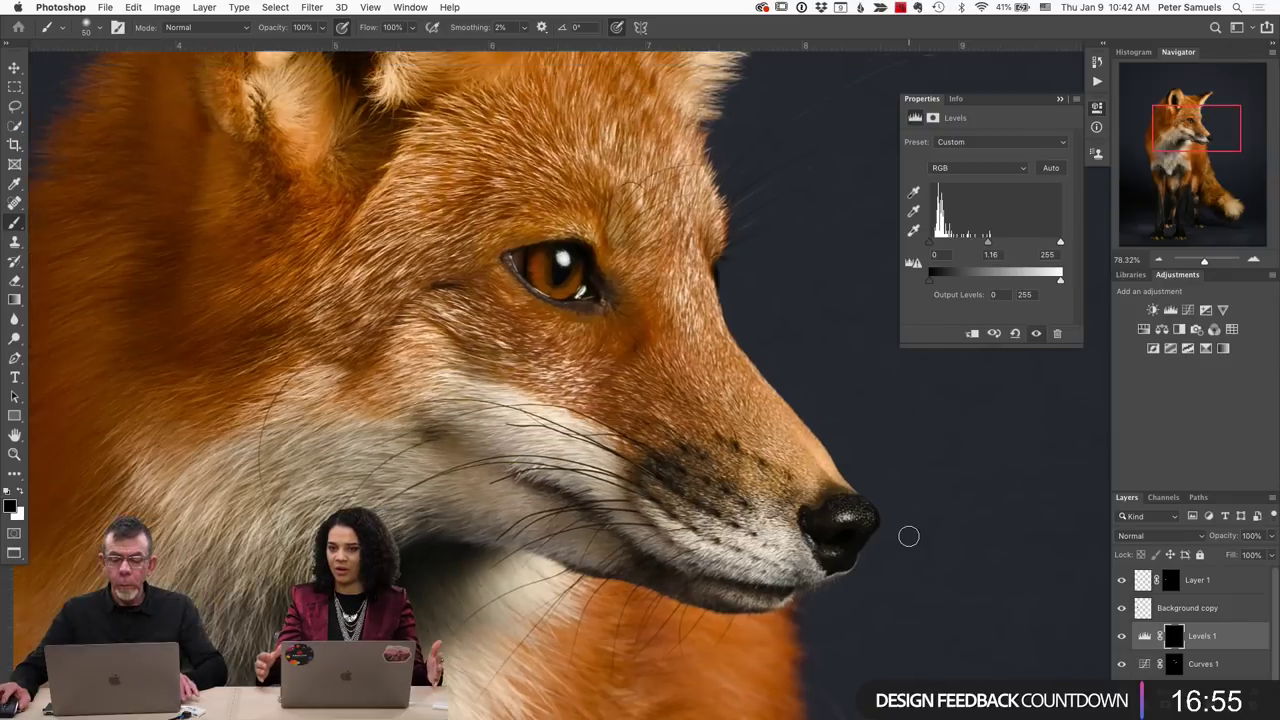
scroll(908, 536, "down", 1)
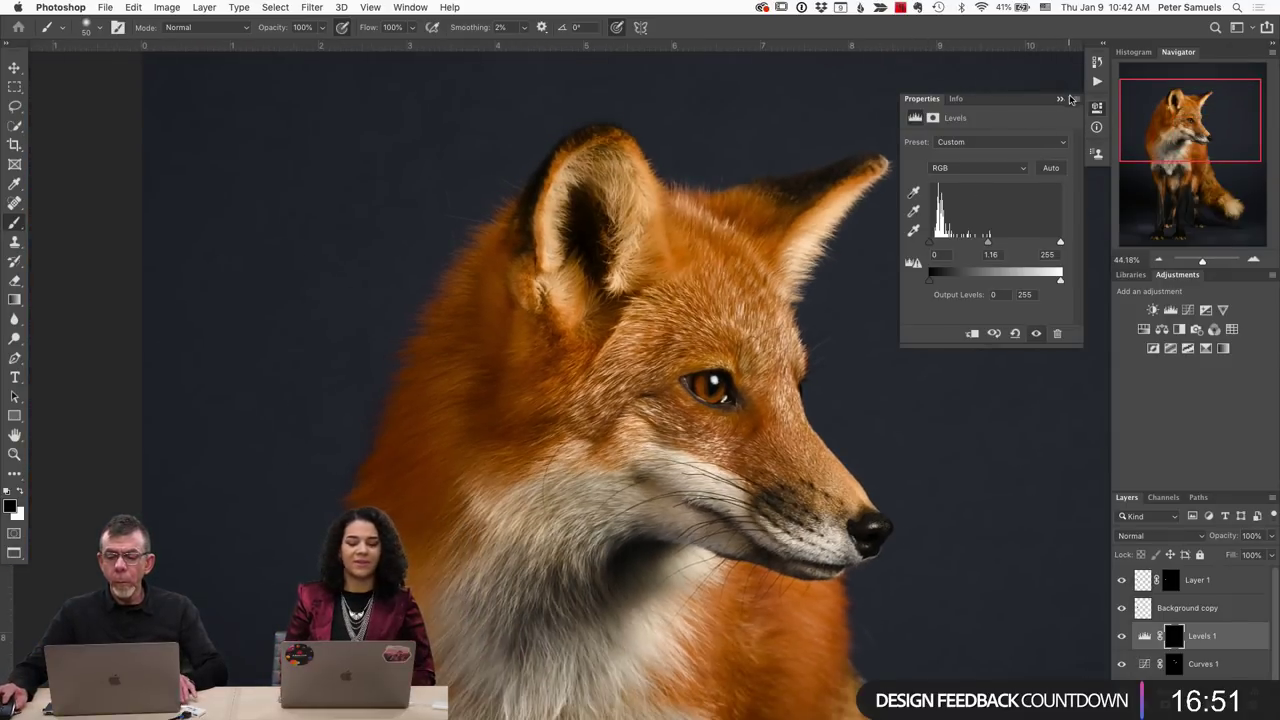
left_click(1071, 99)
left_click(1048, 85)
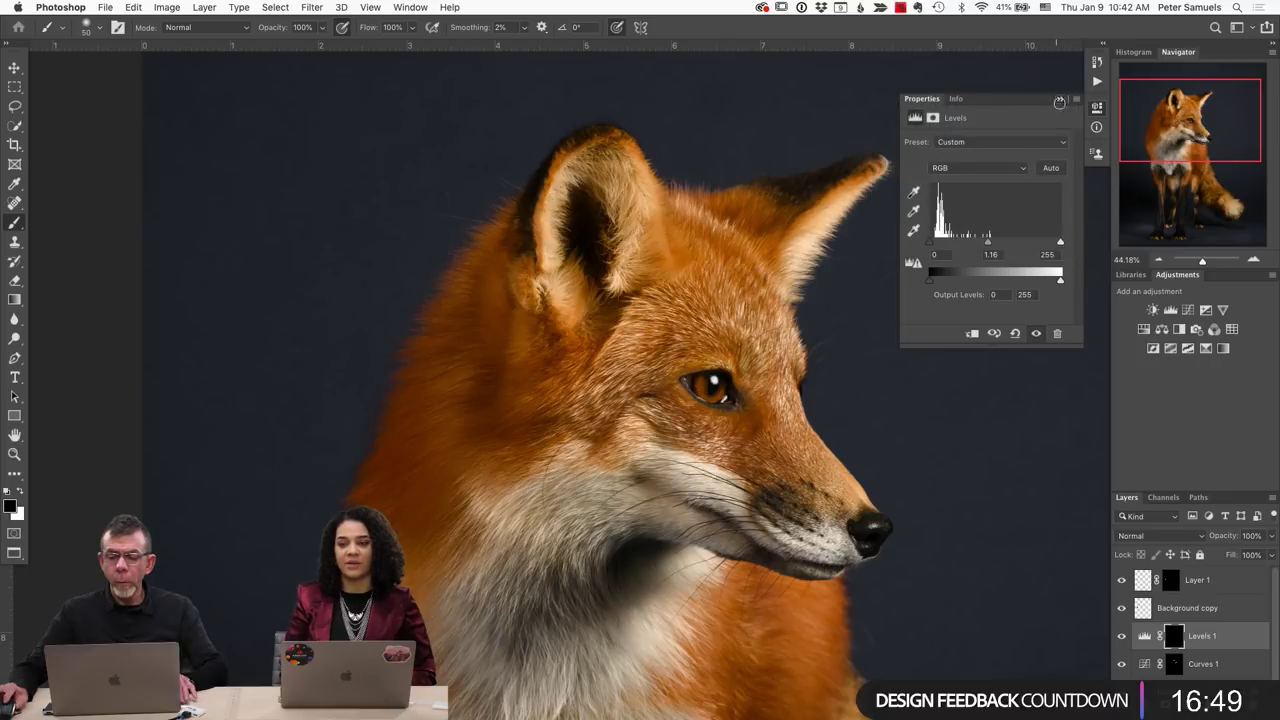
left_click(1059, 102)
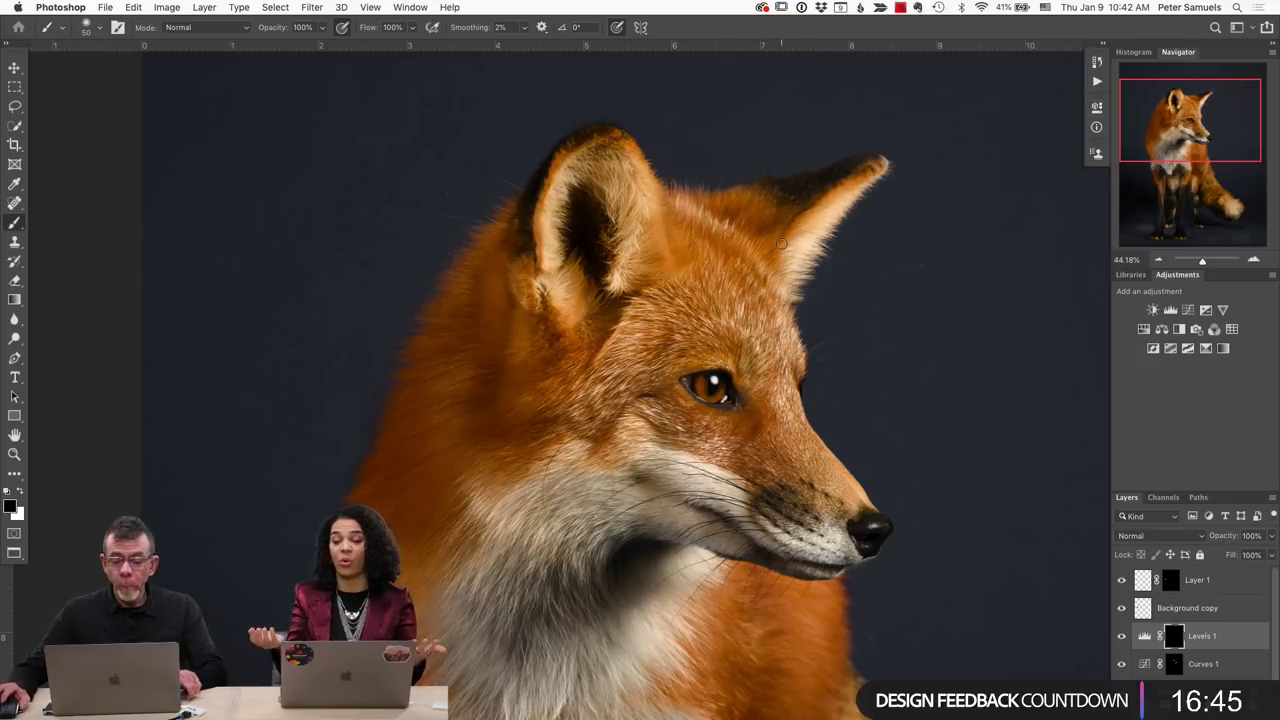
scroll(772, 342, "down", 5)
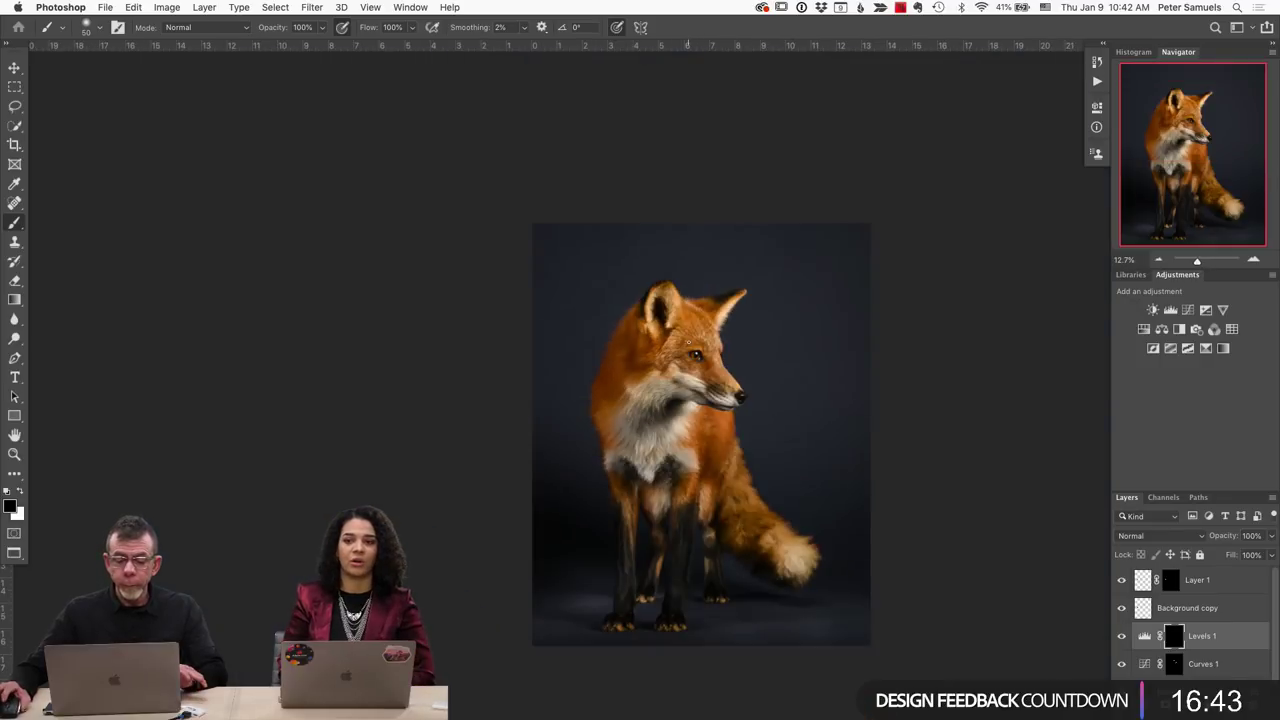
scroll(670, 360, "down", 1)
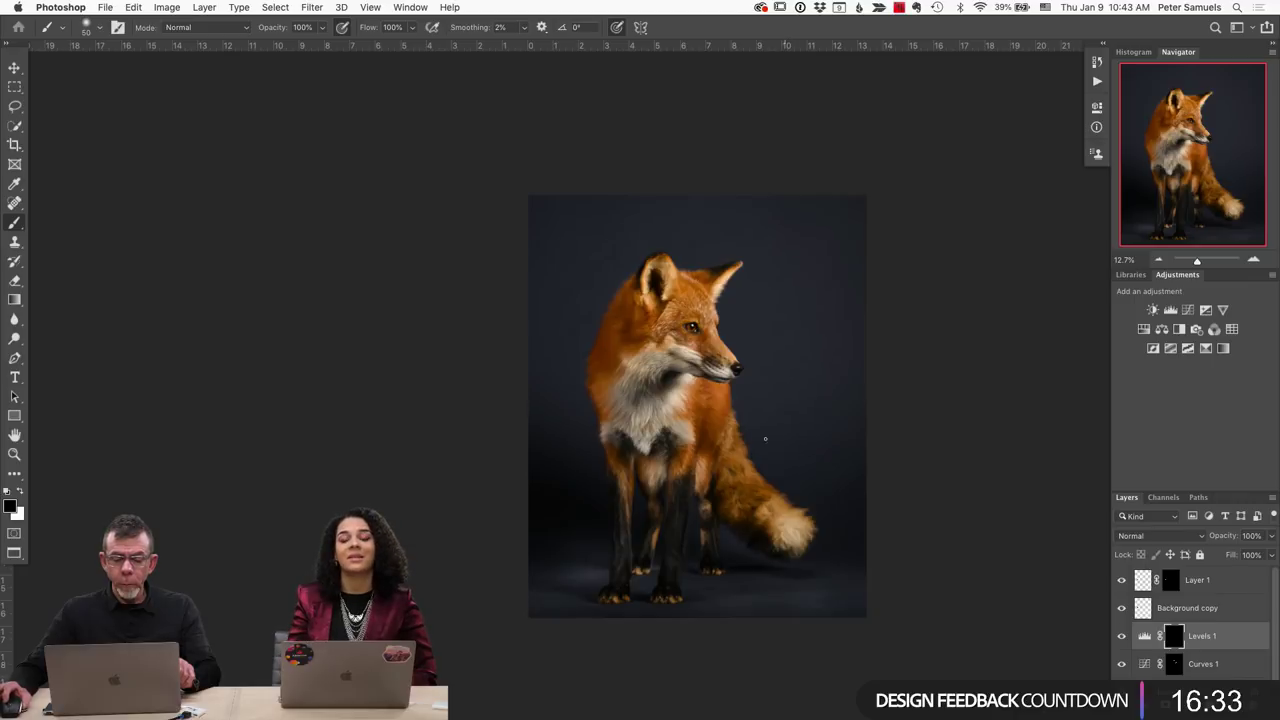
scroll(659, 614, "up", 6)
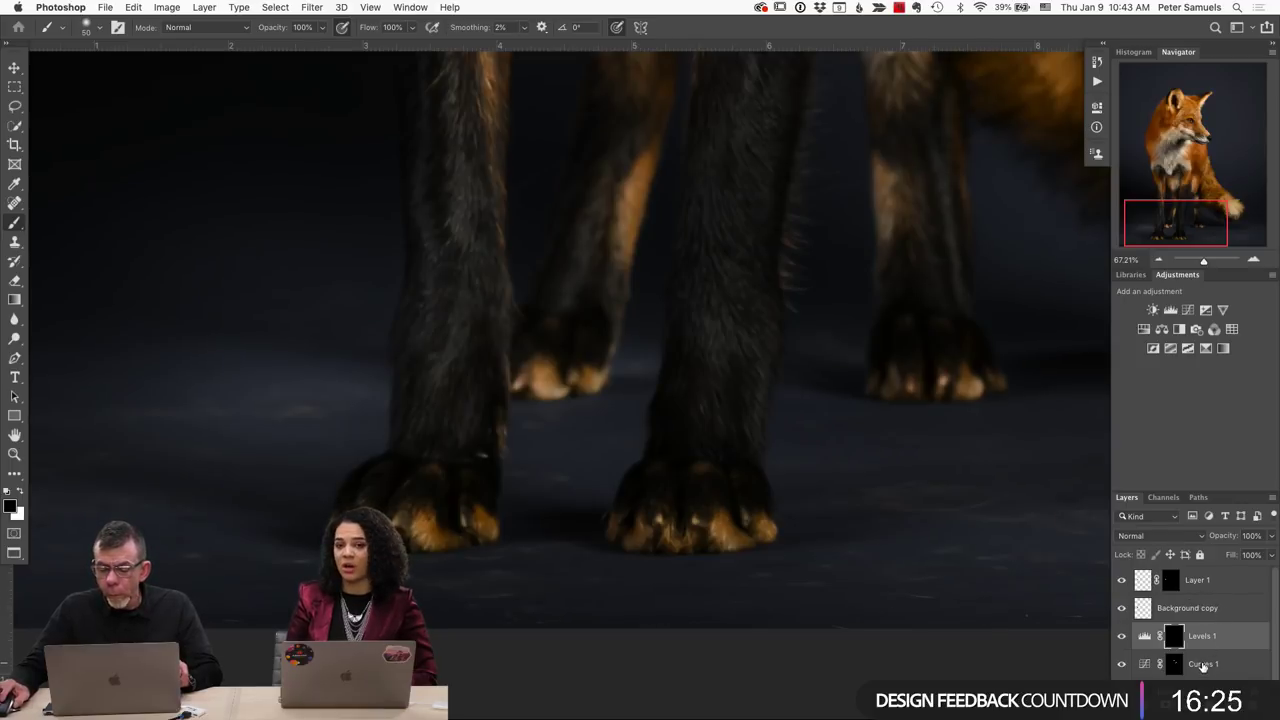
Paint white with a 100 px brush on Curves 1's mask across the front paw.
left_click(1144, 667)
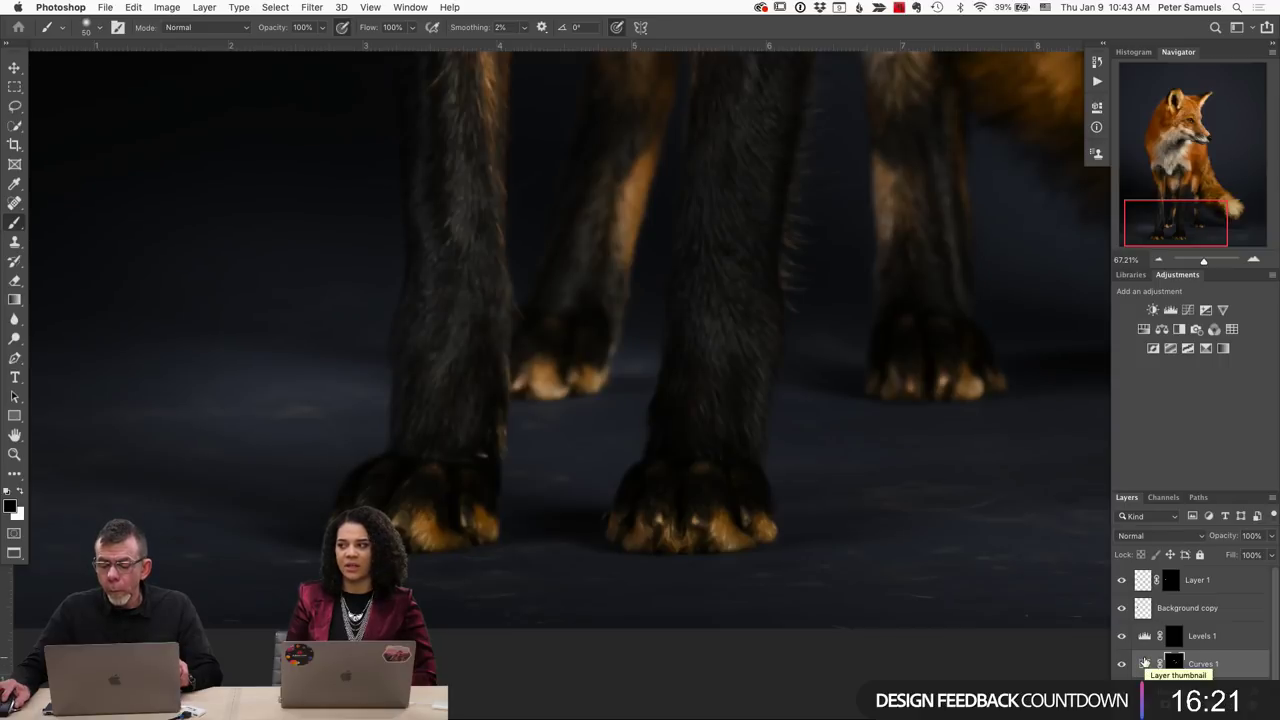
double_click(1144, 664)
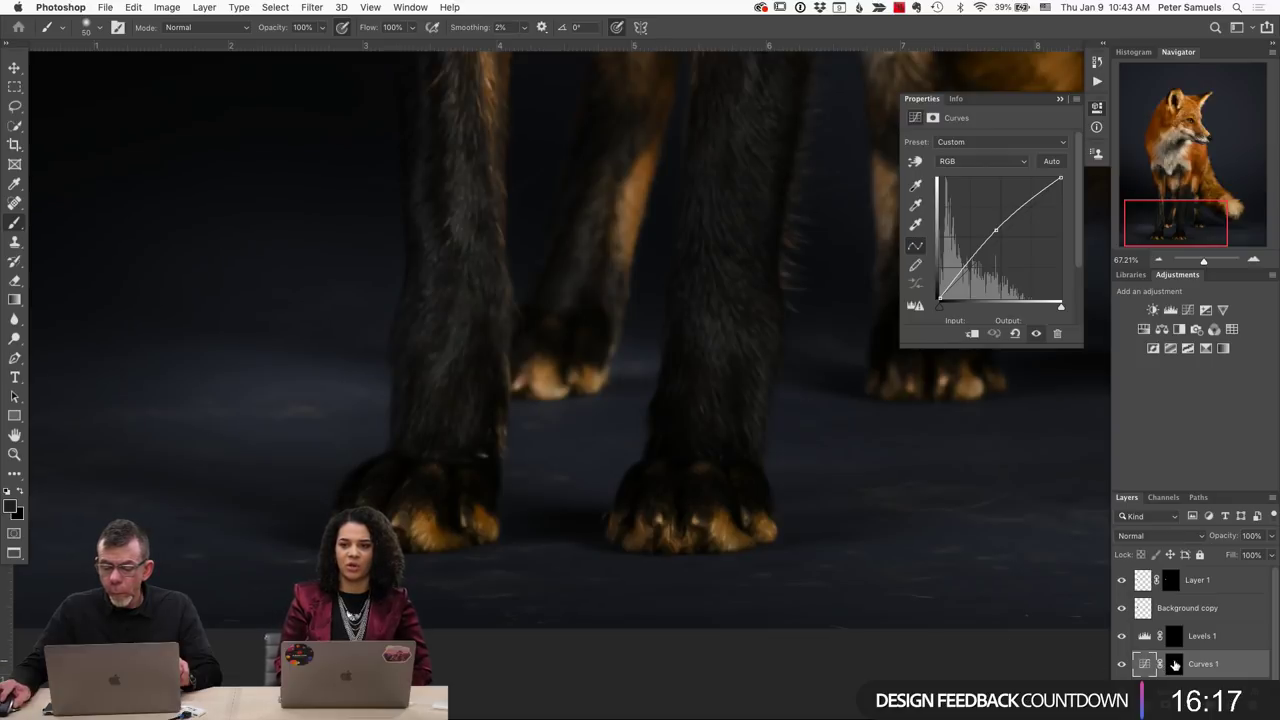
left_click(1175, 664)
key("bracketright")
key("bracketright")
key("bracketright")
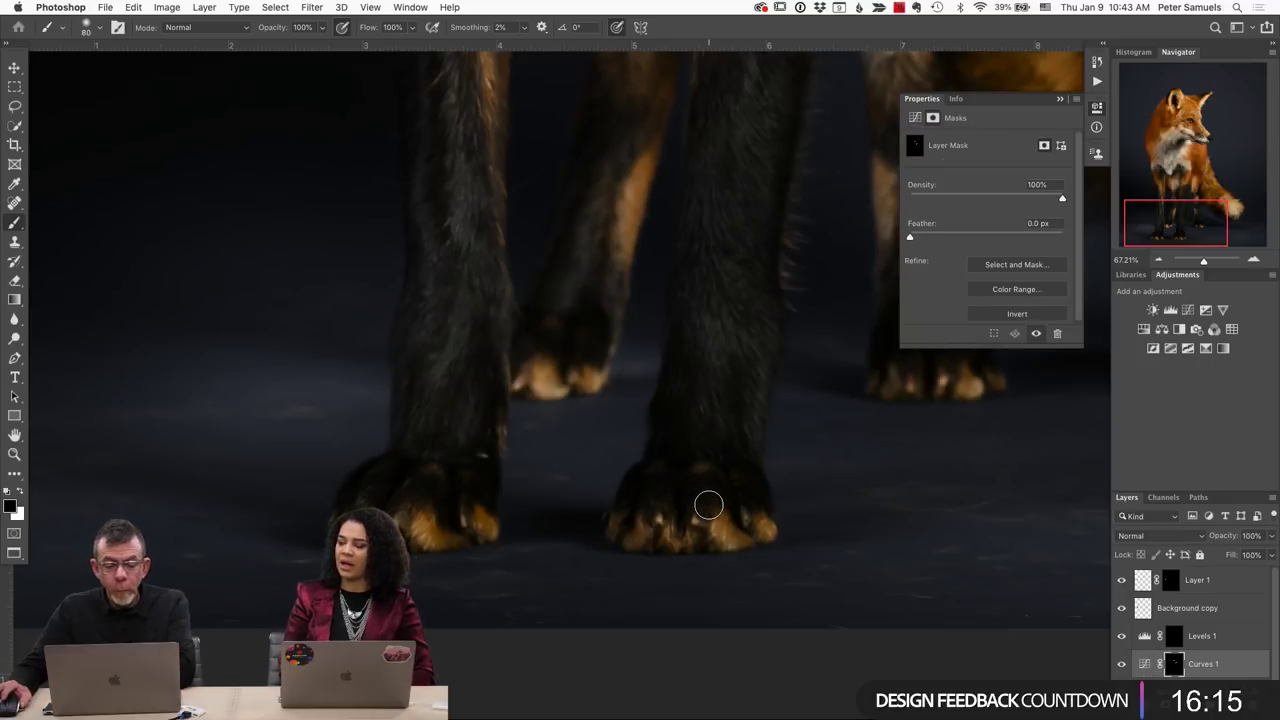
key("bracketright")
key("bracketright")
key("x")
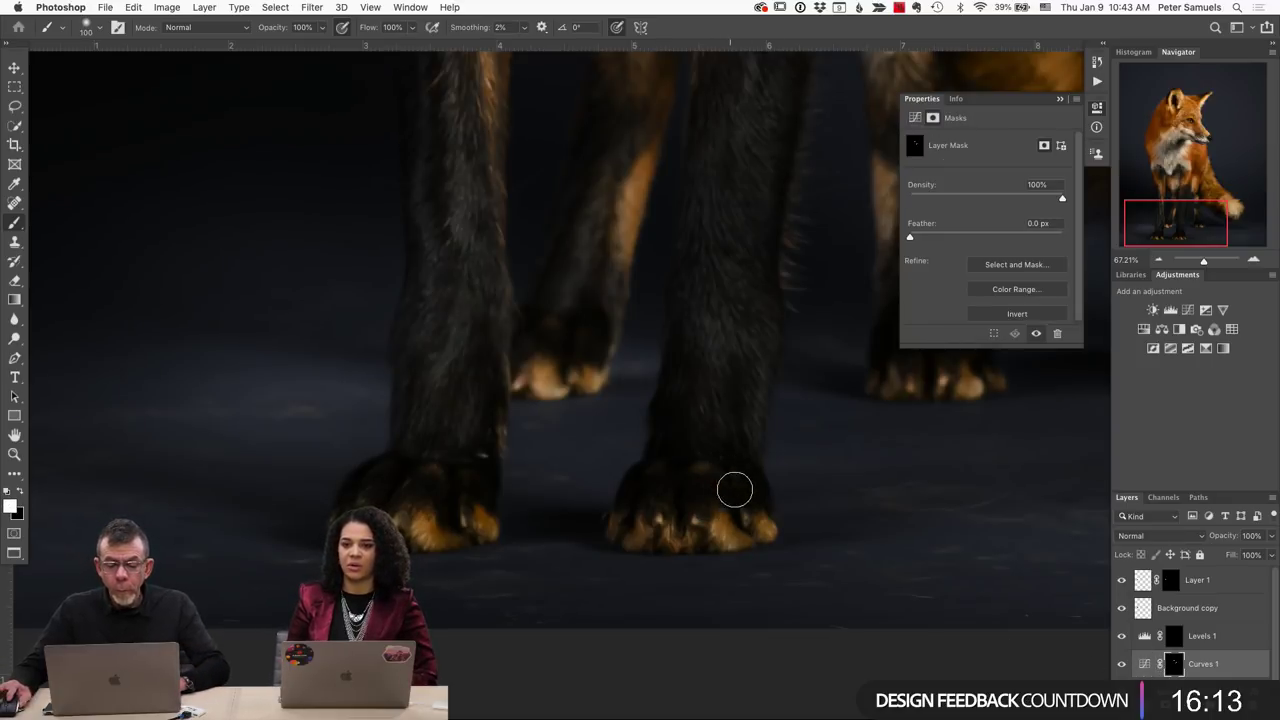
mouse_move(734, 489)
left_mouse_down()
mouse_move(720, 543)
mouse_move(686, 471)
mouse_move(663, 517)
mouse_move(669, 476)
mouse_move(643, 496)
left_mouse_up()
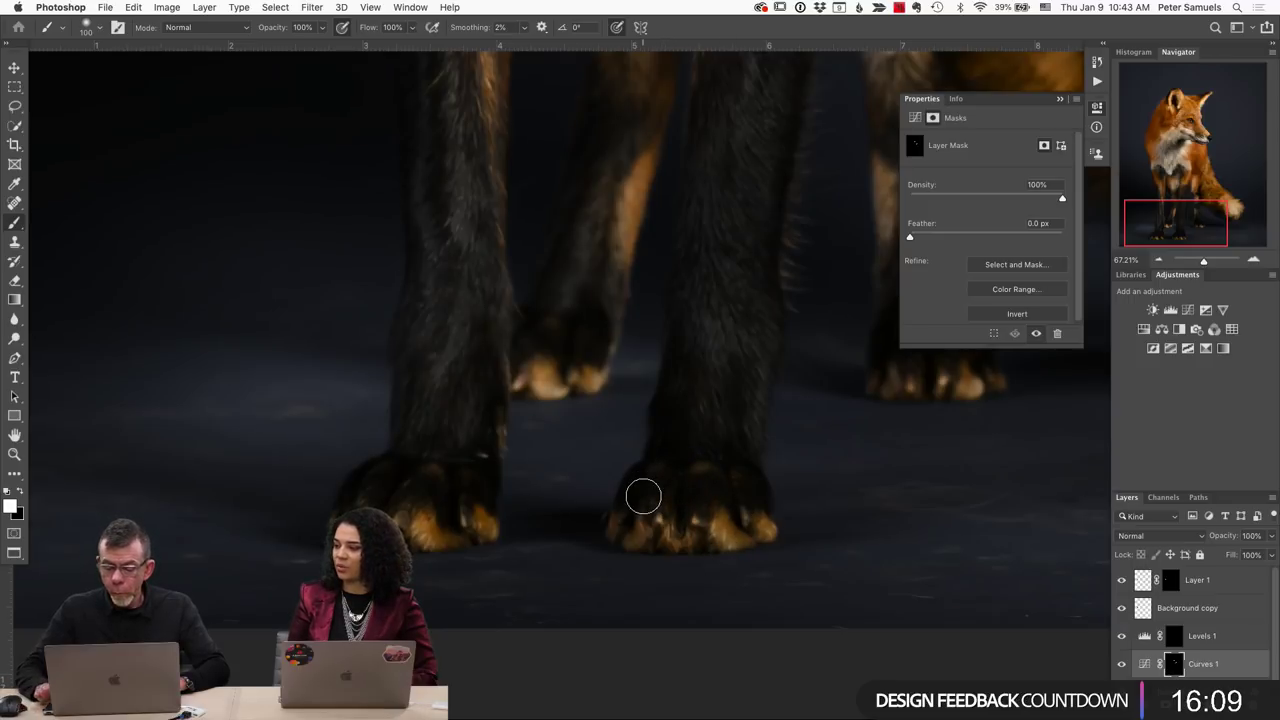
key("backslash")
key("backslash")
mouse_move(643, 496)
left_mouse_down()
mouse_move(723, 503)
mouse_move(704, 487)
left_mouse_up()
Soften the brush to about 17% hardness and lower its opacity.
right_click(704, 487)
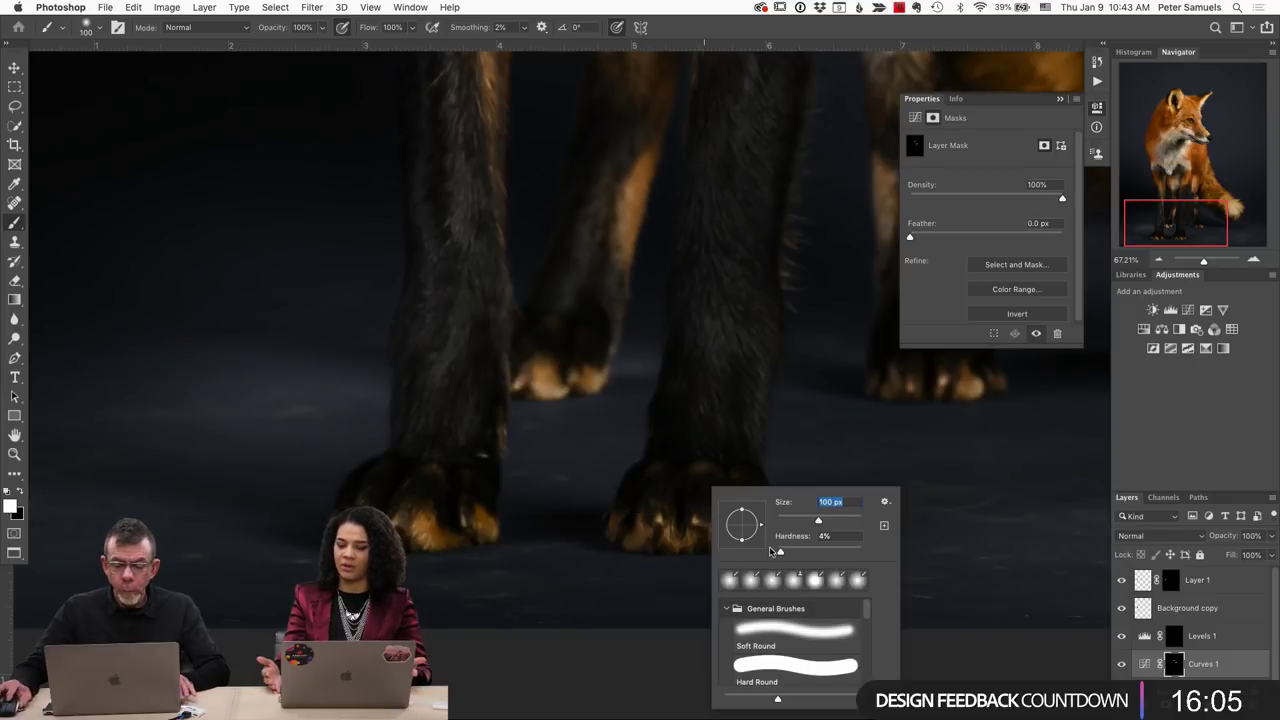
left_click_drag(778, 552, 790, 553)
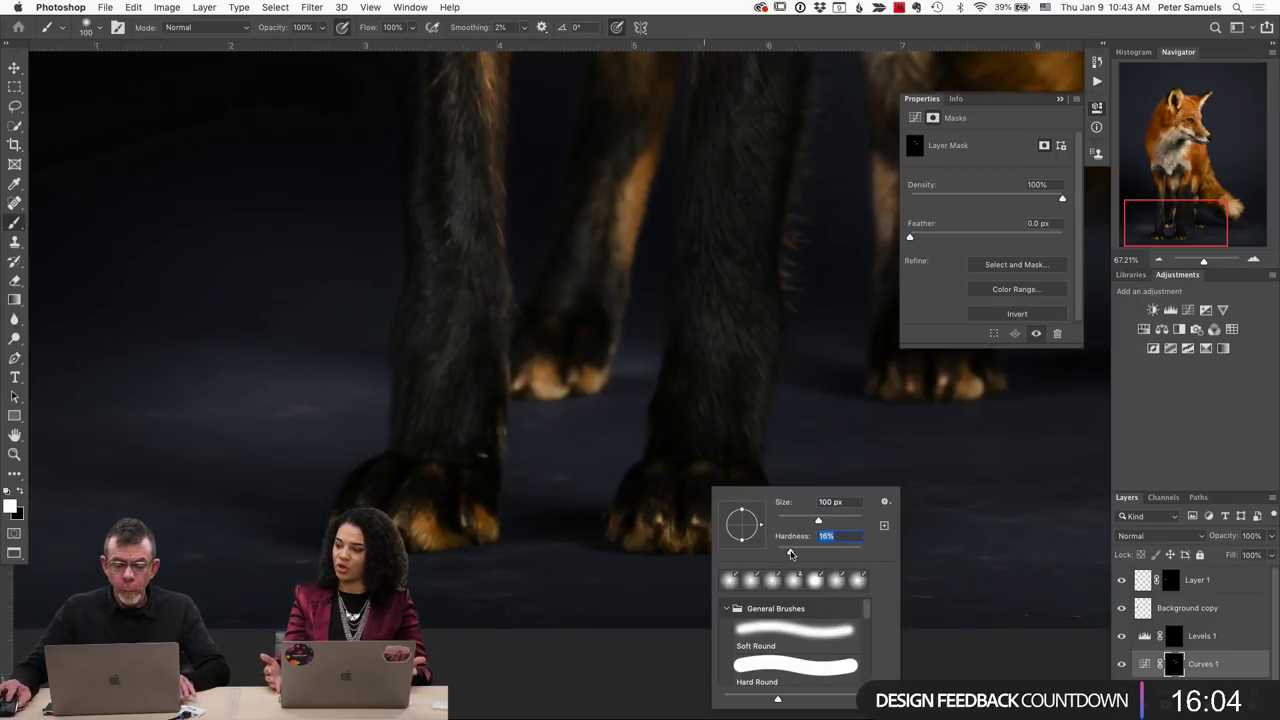
left_click(457, 463)
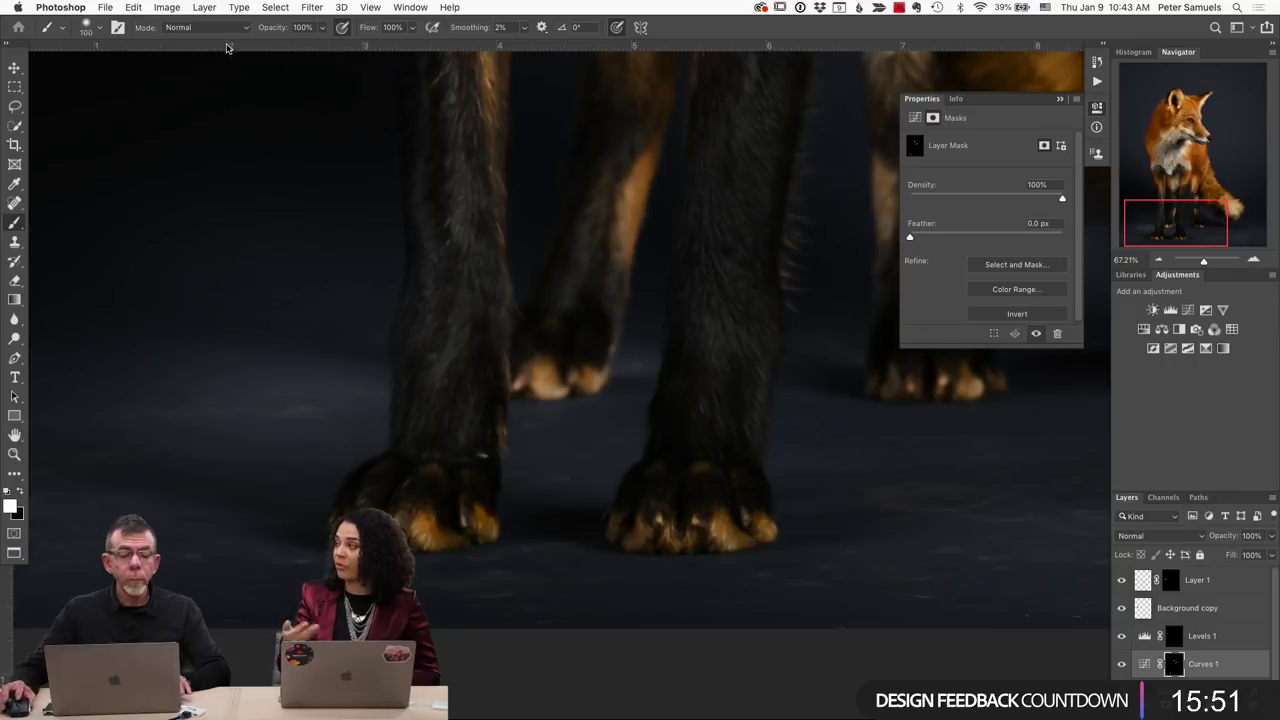
left_click_drag(273, 28, 236, 28)
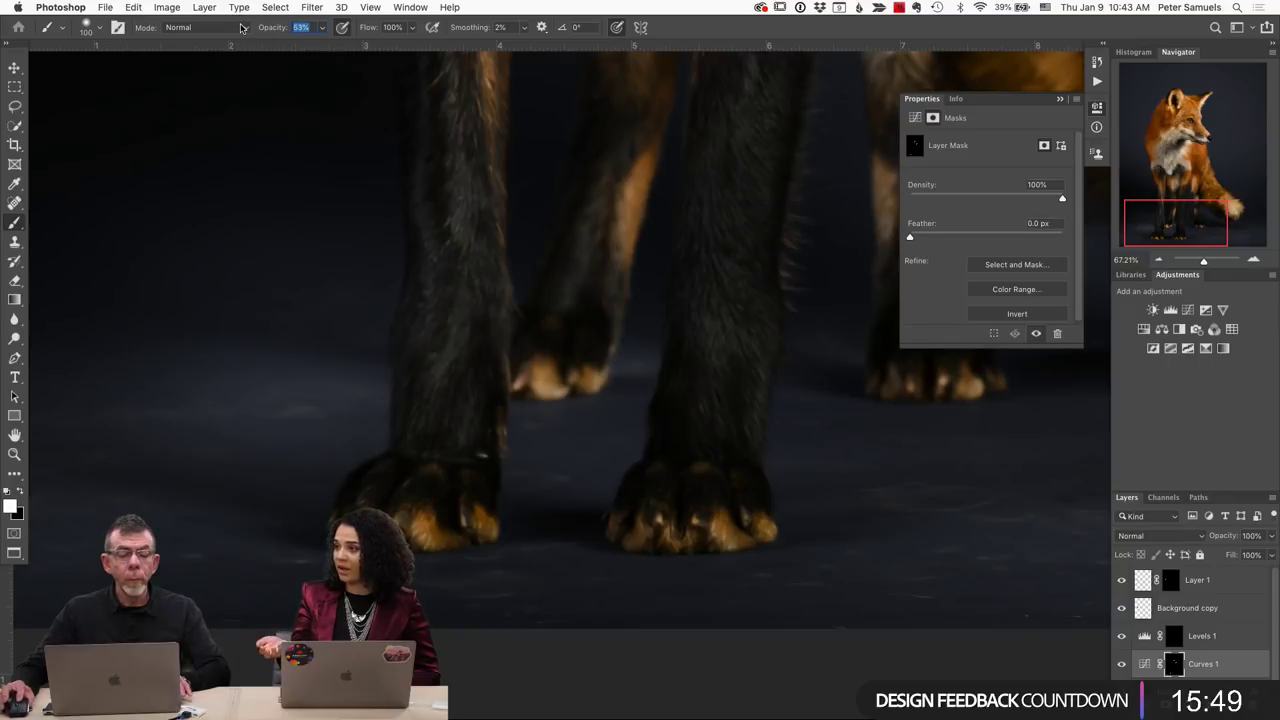
Set brush opacity to 53%, then 100%, and brighten the outer edge of the fox's leg.
type("53")
key("Return")
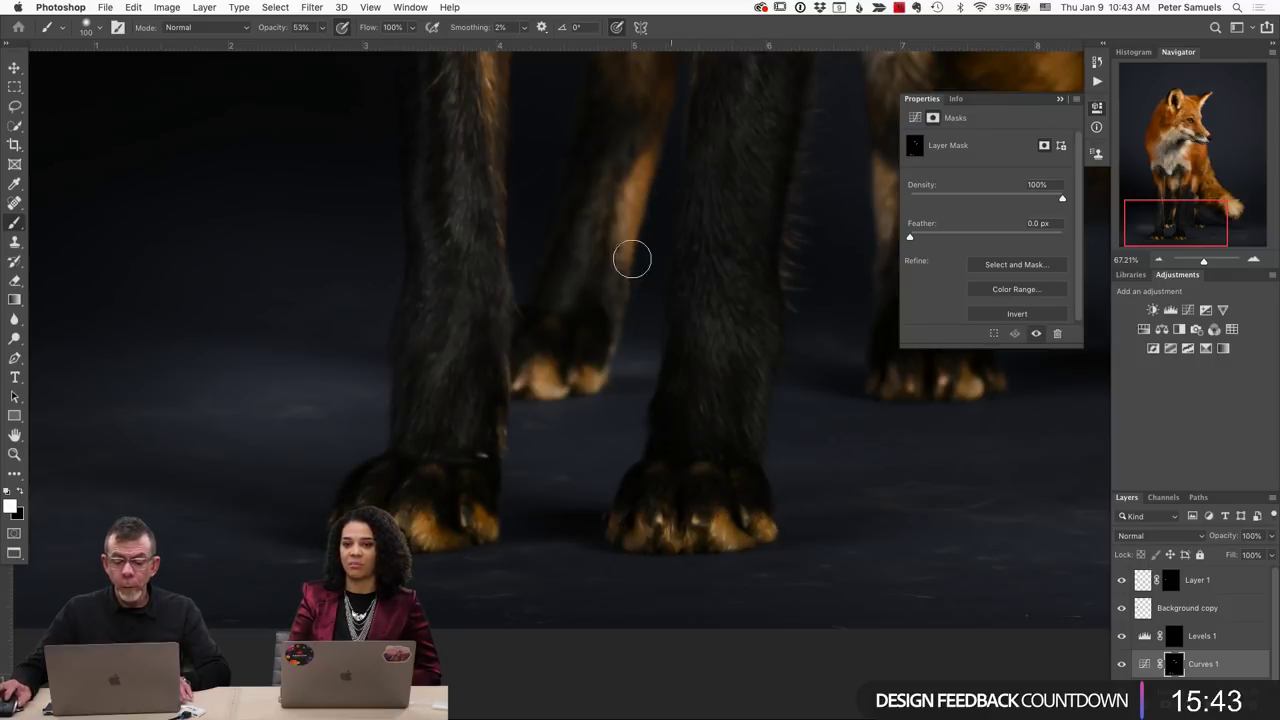
left_click_drag(272, 27, 320, 27)
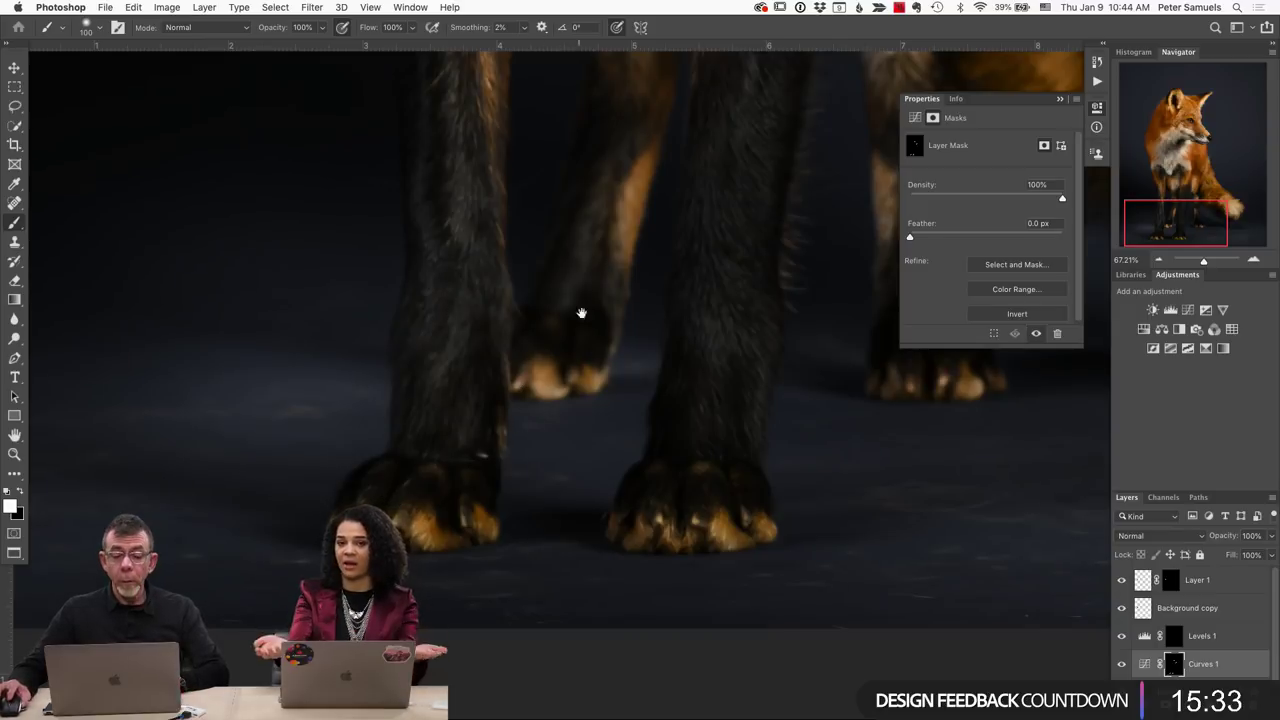
left_click_drag(580, 306, 652, 528)
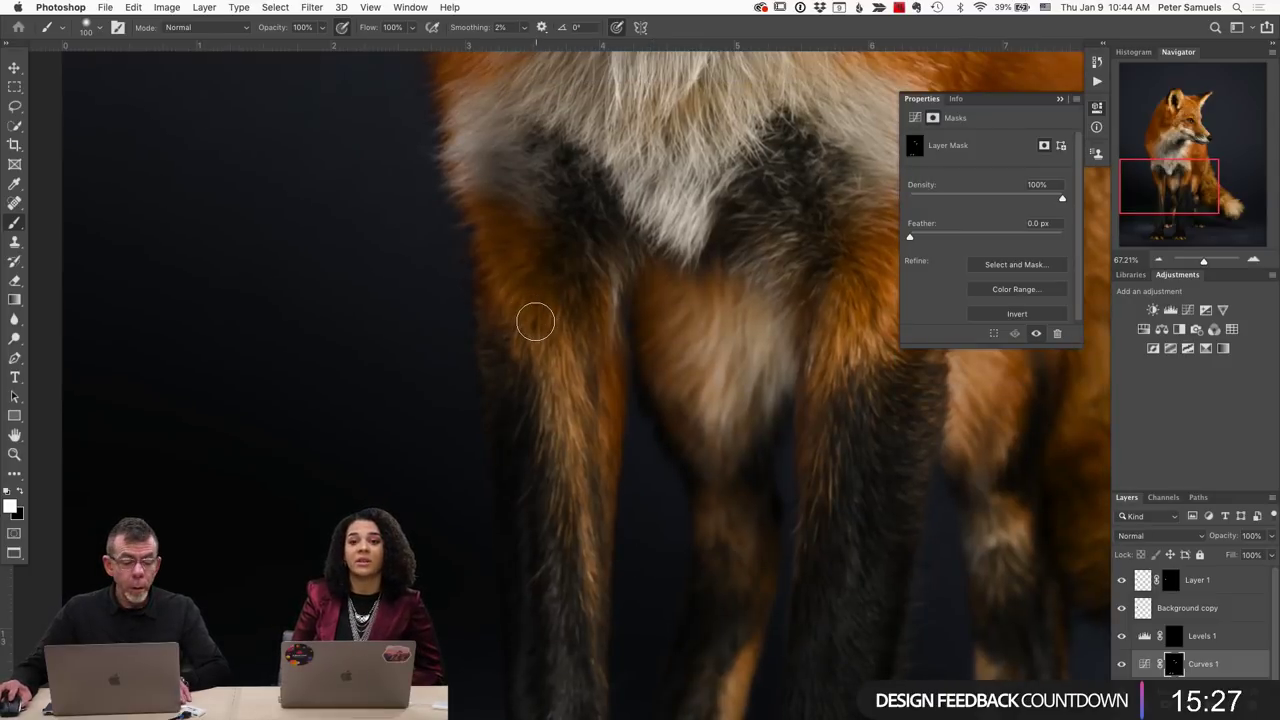
left_click_drag(535, 321, 580, 546)
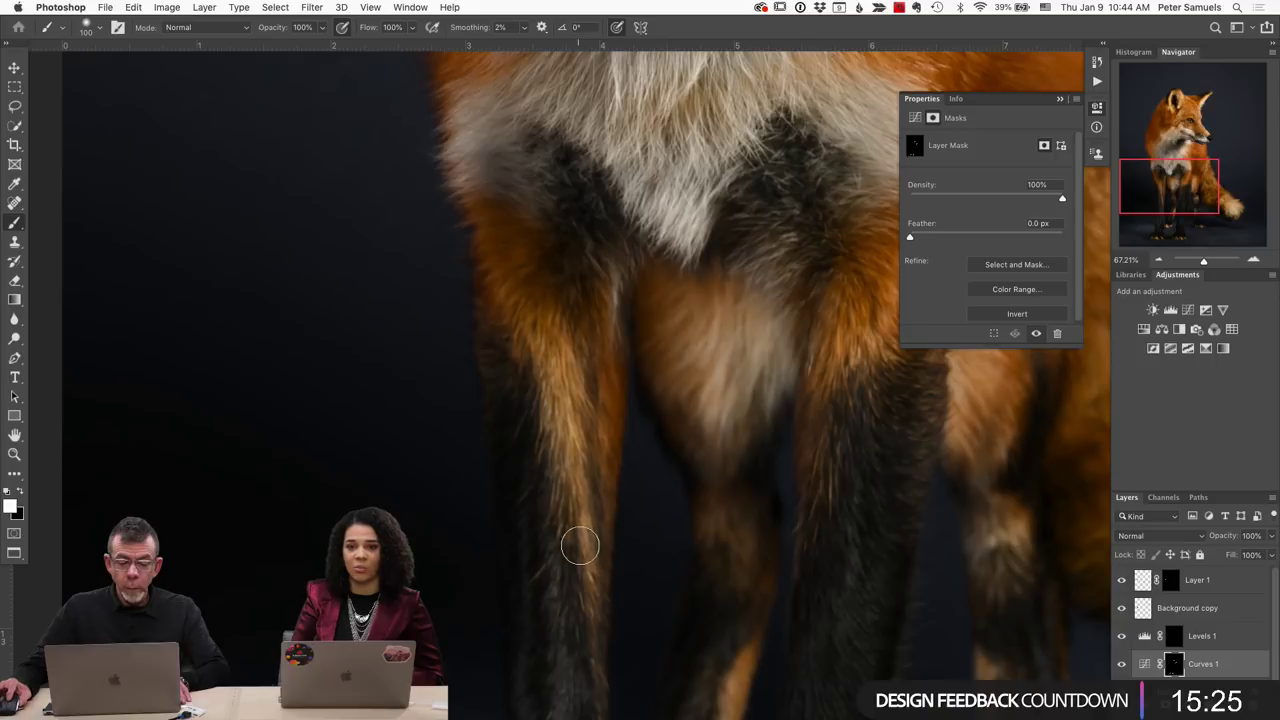
Lower the brush opacity to 51% while moving the view to the back legs and tail.
mouse_move(838, 497)
left_mouse_down()
mouse_move(826, 404)
mouse_move(749, 209)
mouse_move(449, 289)
mouse_move(339, 394)
left_mouse_up()
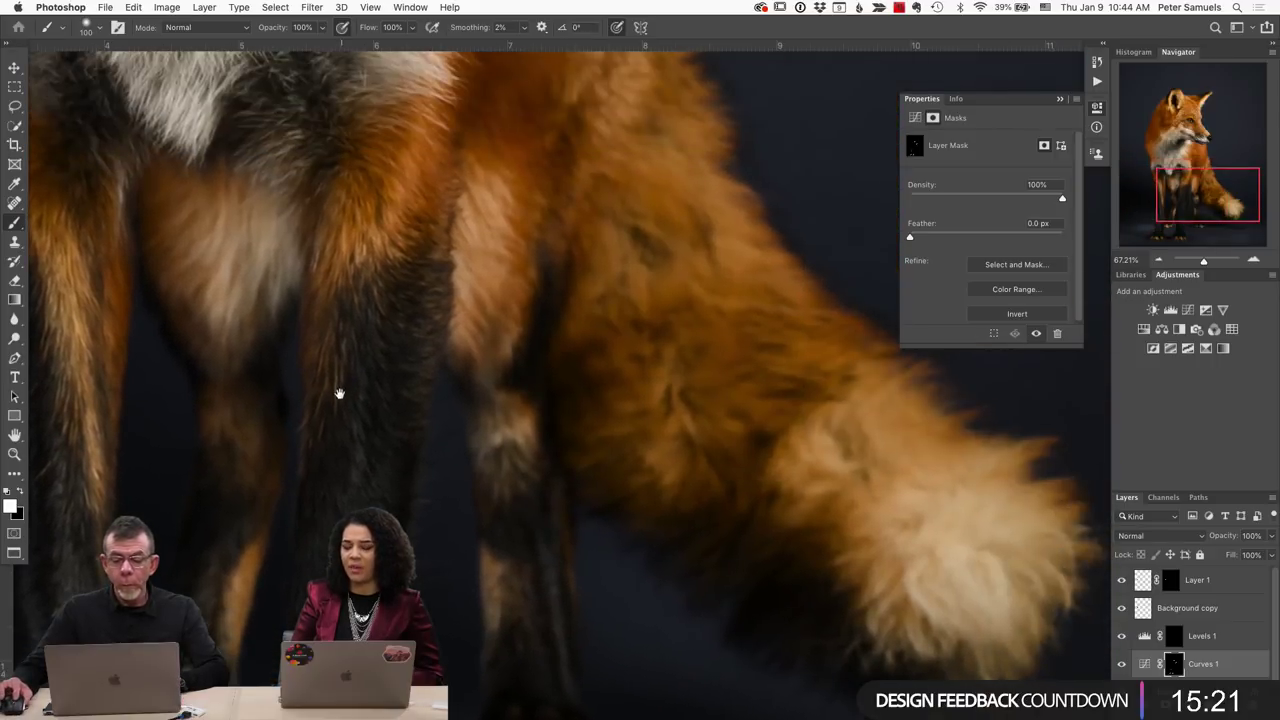
left_click_drag(534, 386, 596, 428)
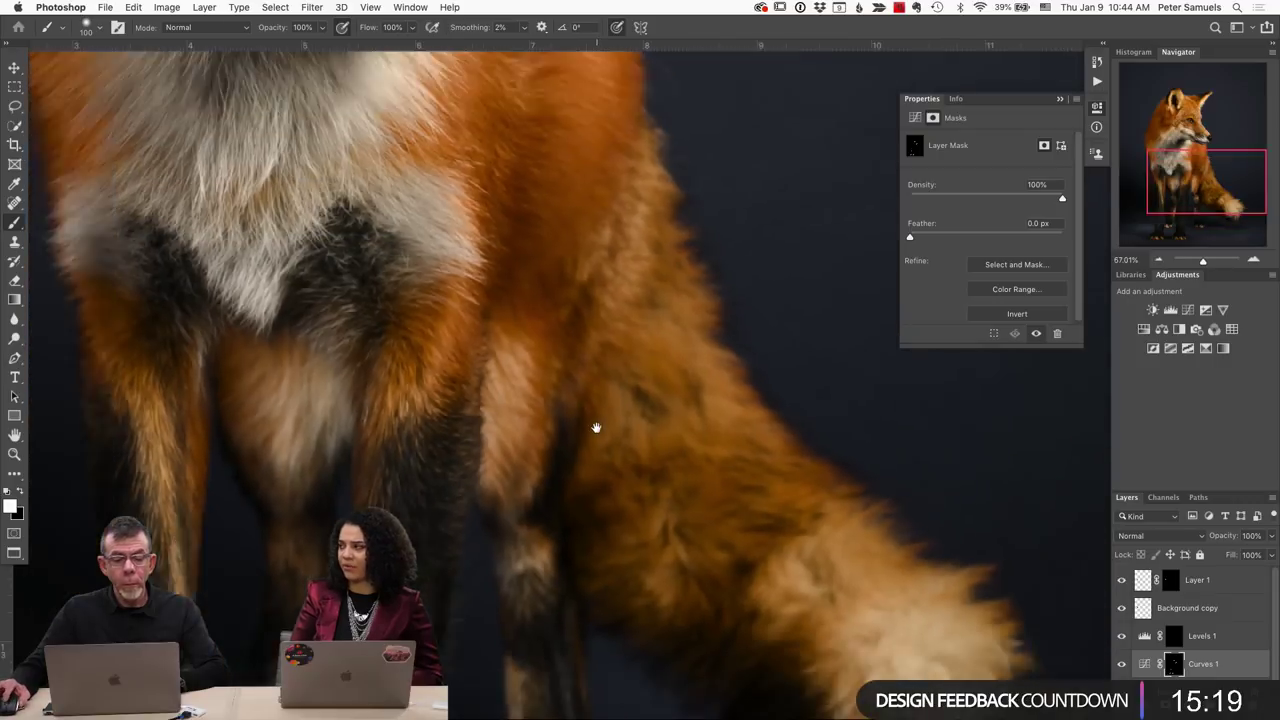
scroll(596, 428, "down", 5)
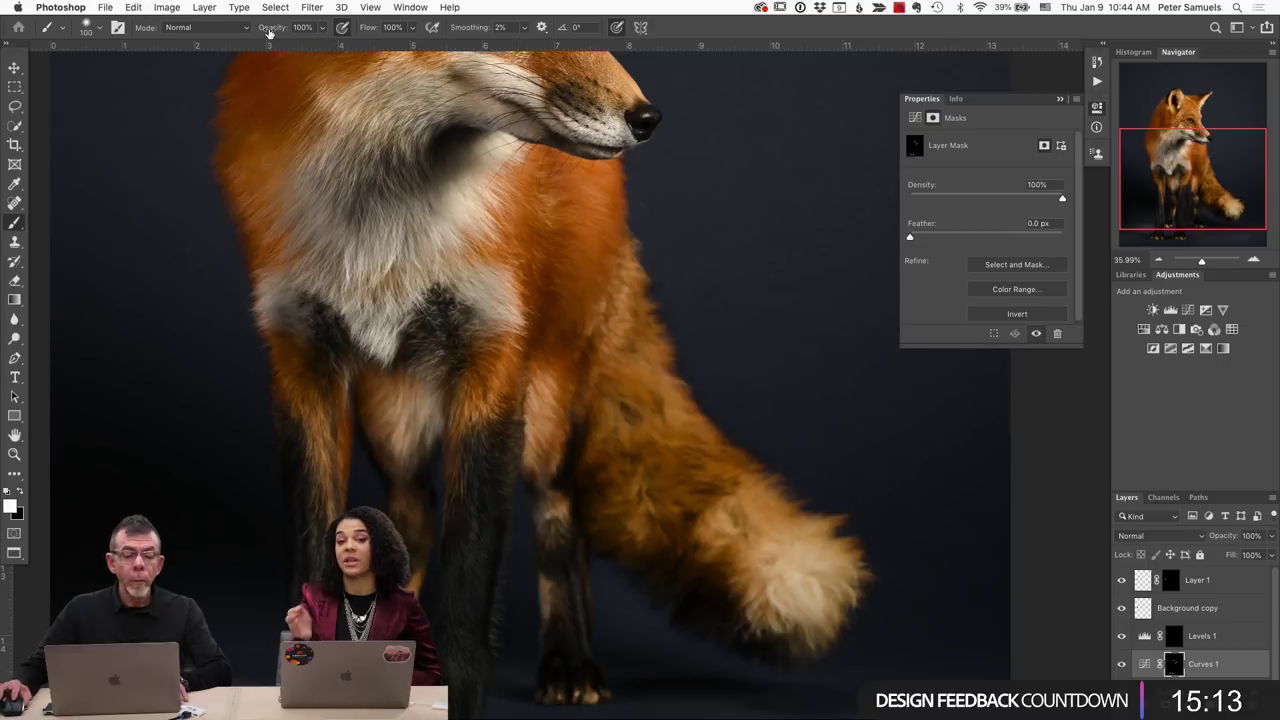
left_click_drag(268, 32, 236, 34)
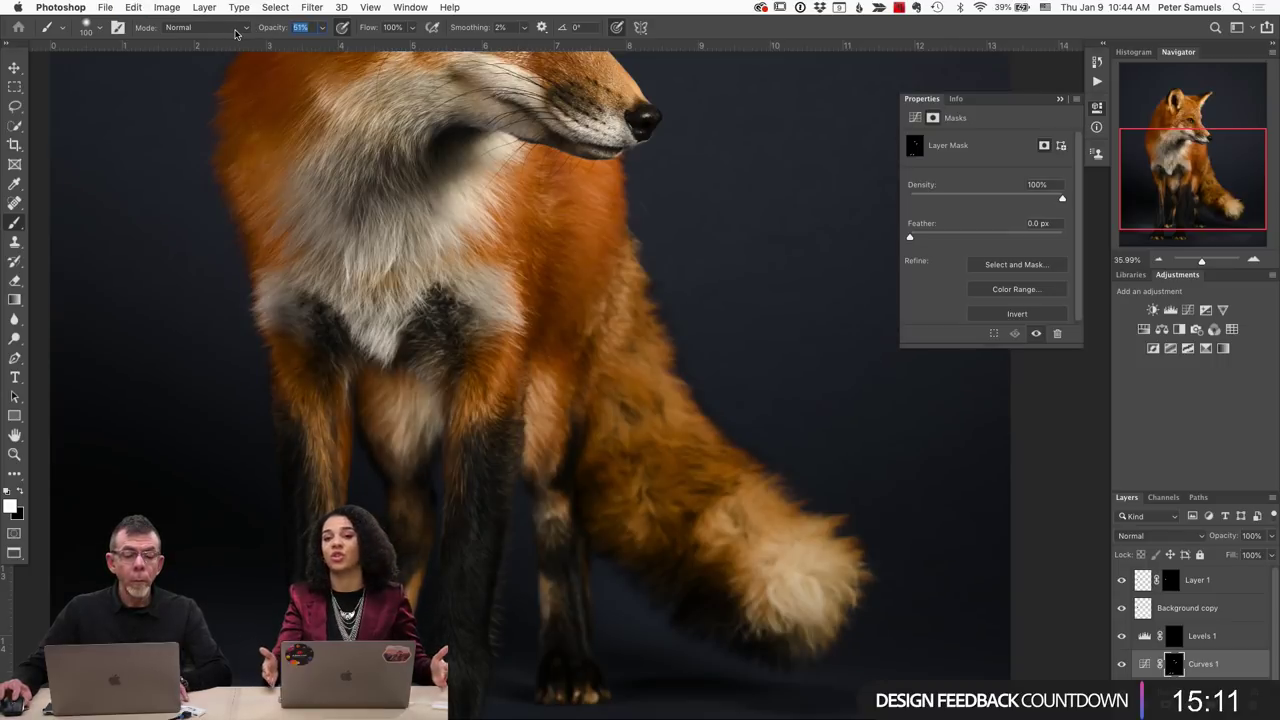
scroll(290, 455, "up", 5)
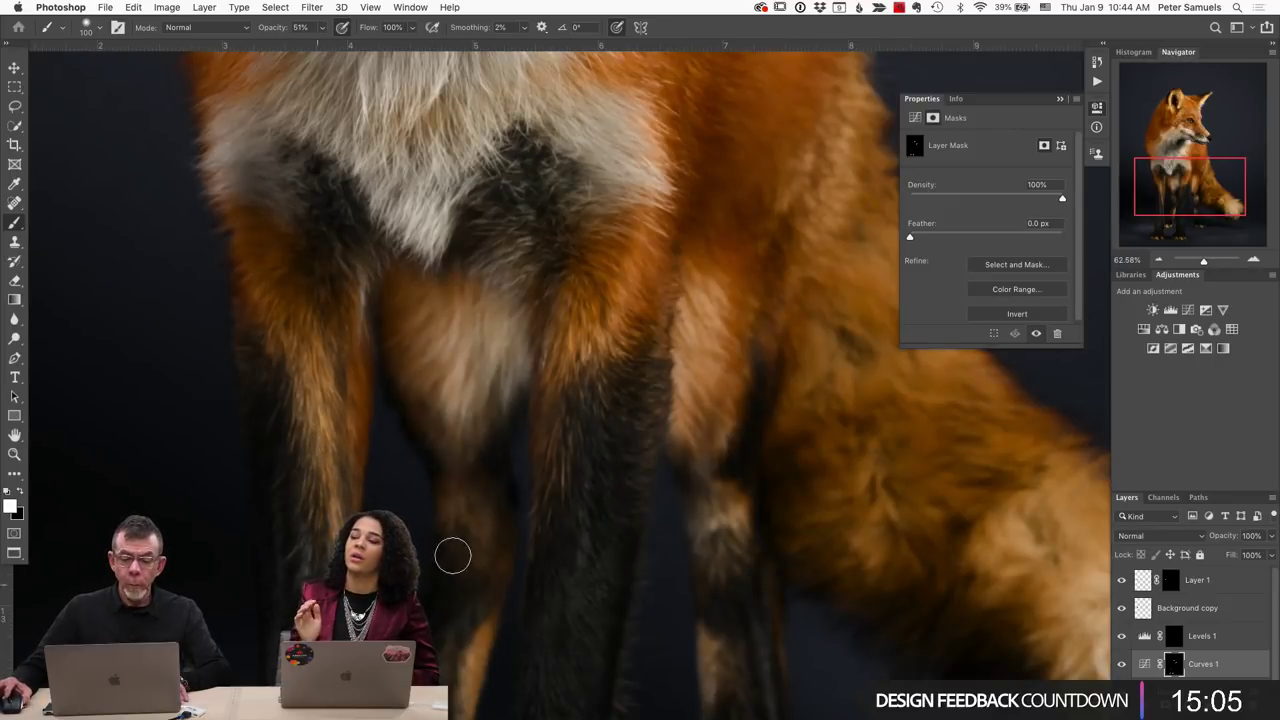
left_click_drag(791, 491, 533, 401)
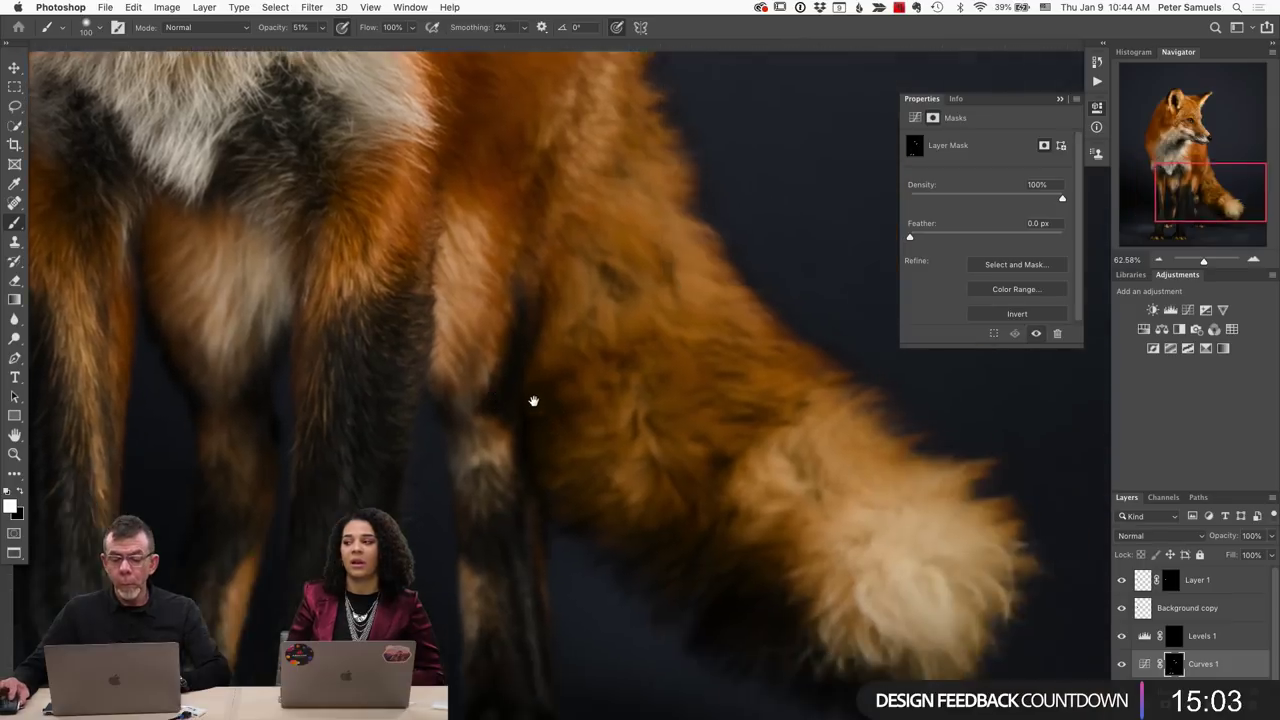
Set the brush to 12% hardness and 154 px size.
right_click(600, 188)
left_click_drag(685, 252, 681, 252)
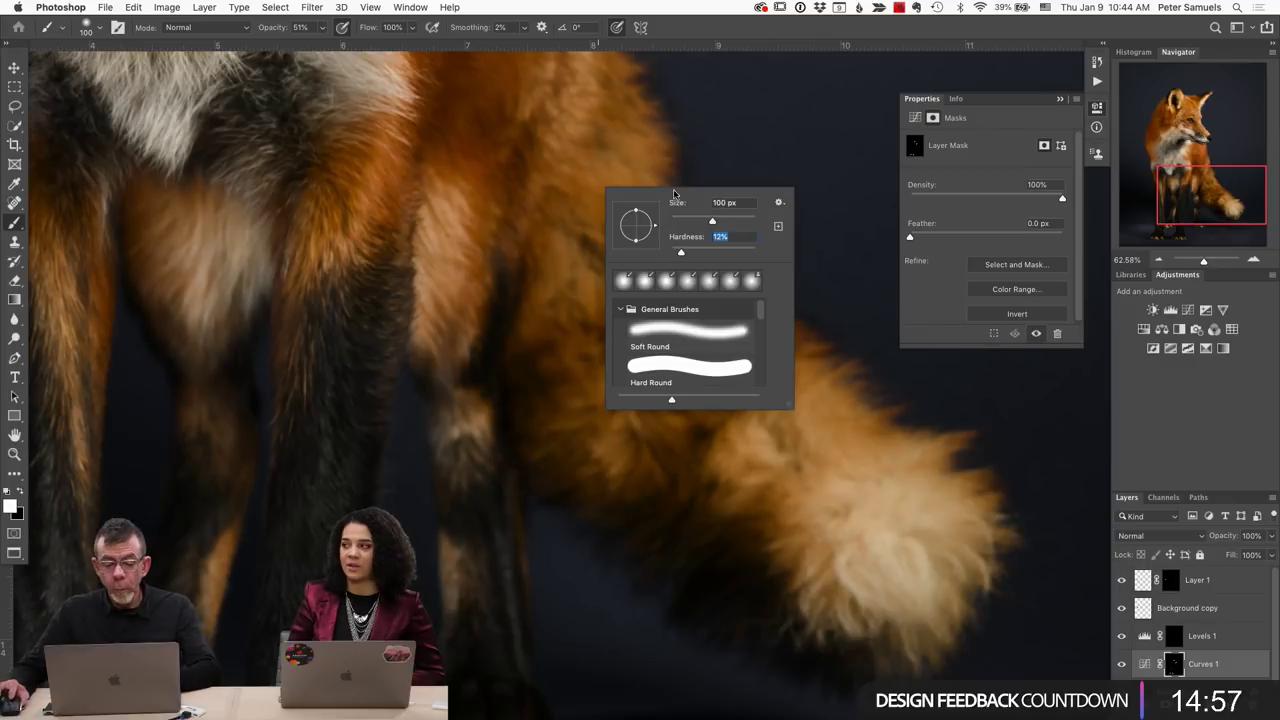
left_click_drag(713, 221, 726, 226)
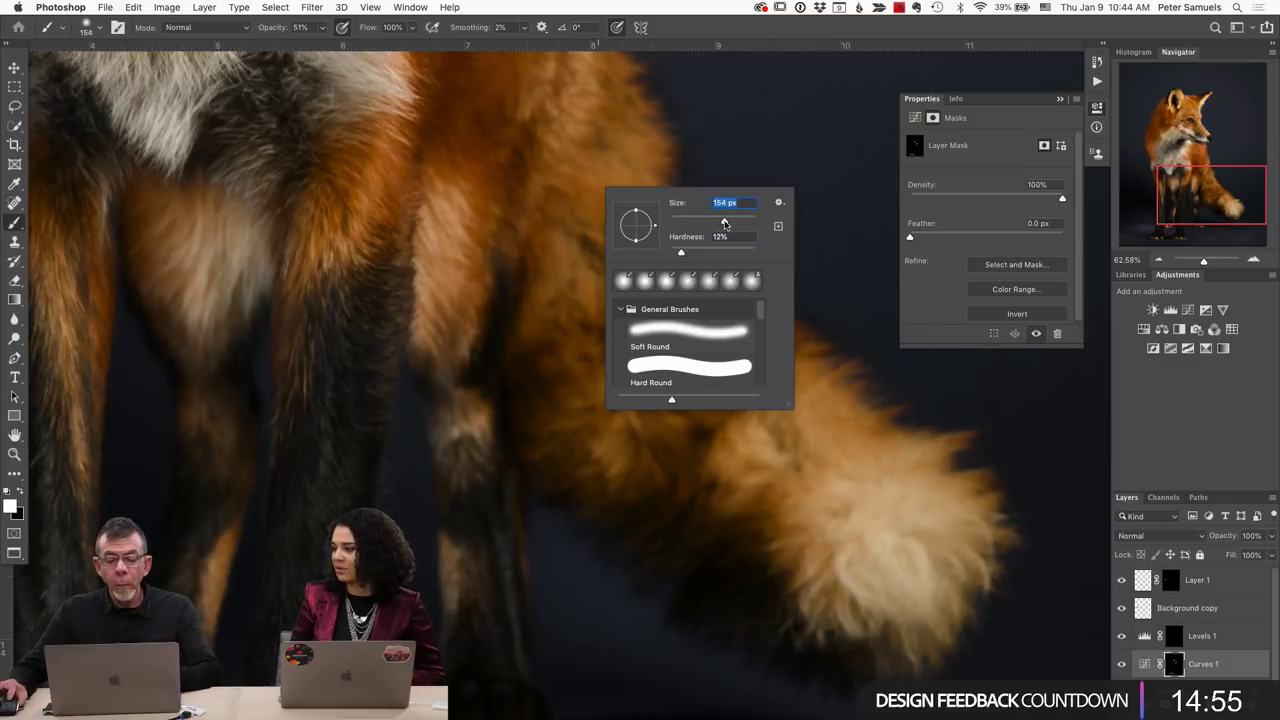
left_click(581, 140)
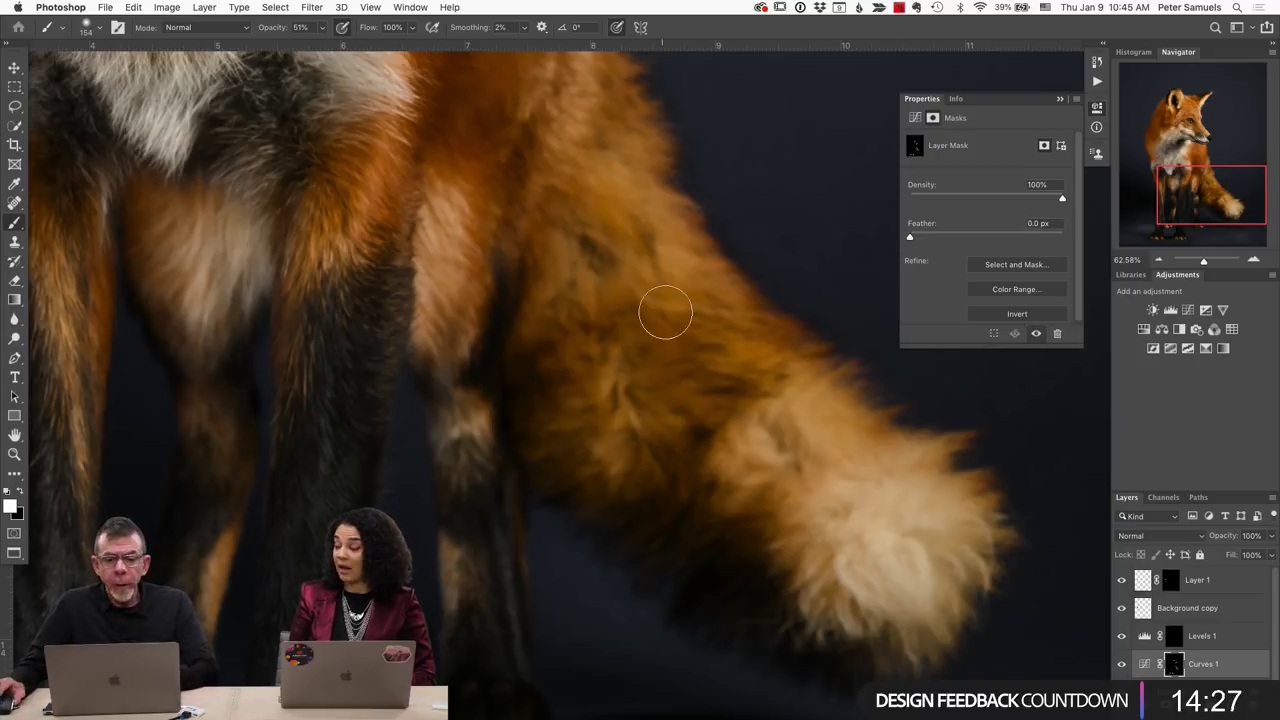
Work across the fox's chest and face on the Curves 1 mask, then recentre the whole fox.
left_click_drag(665, 312, 711, 363)
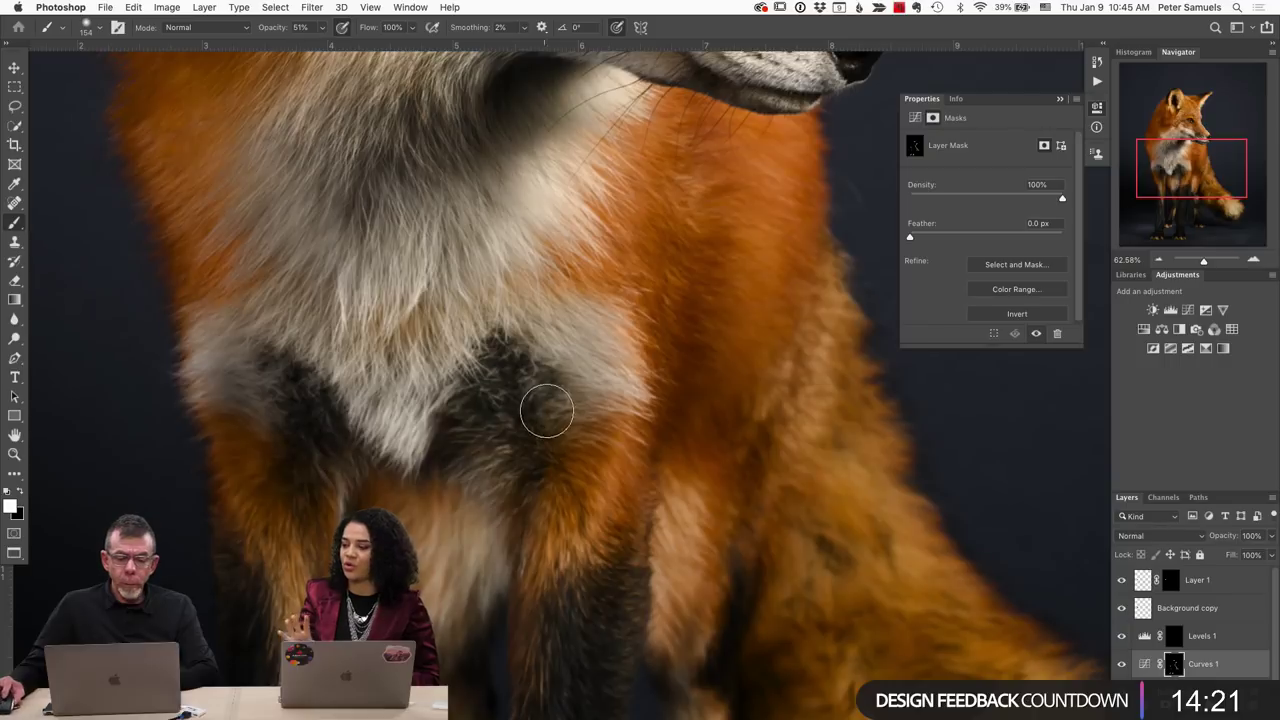
left_click_drag(580, 366, 752, 290)
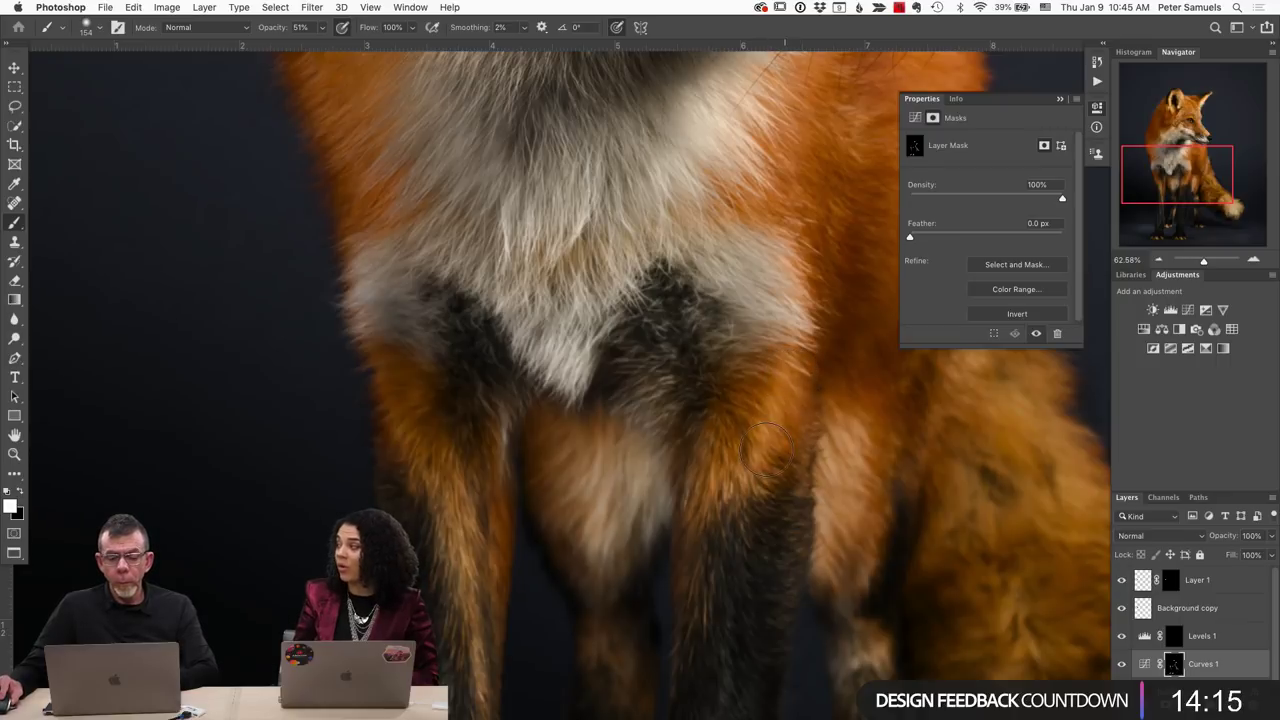
left_click_drag(760, 263, 689, 377)
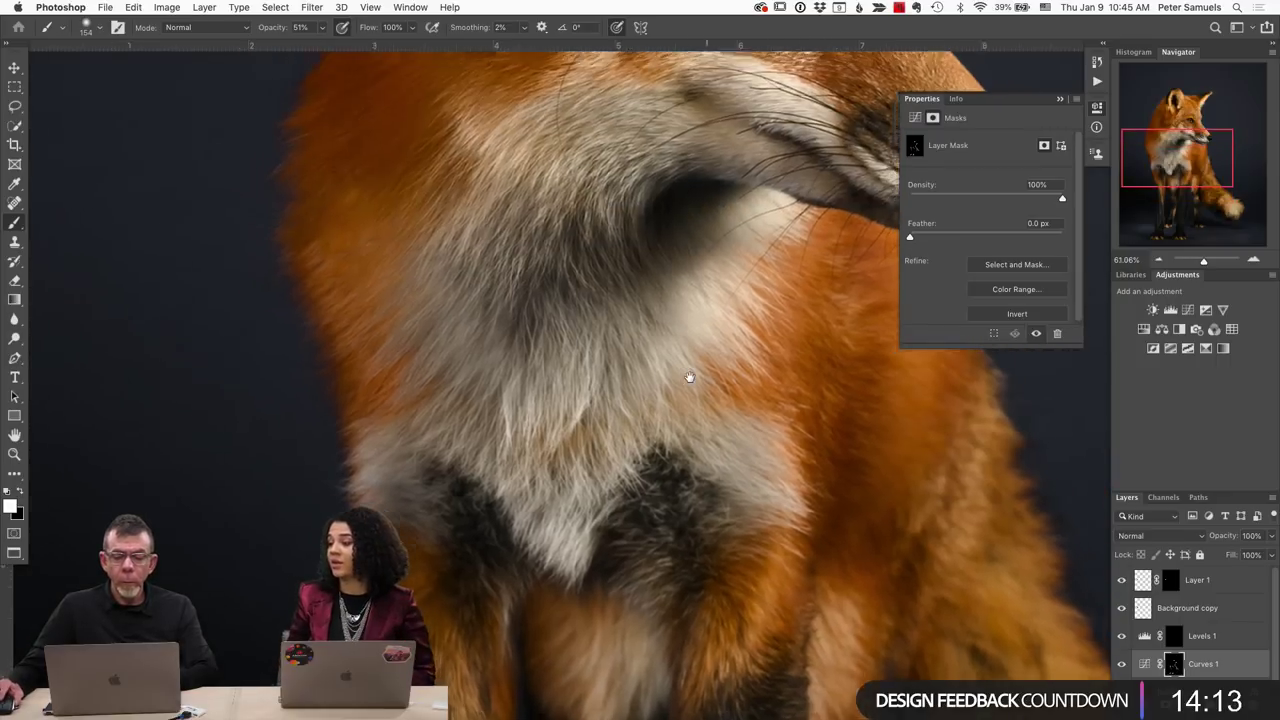
scroll(689, 377, "up", 3)
scroll(722, 292, "down", 3)
scroll(643, 428, "up", 5)
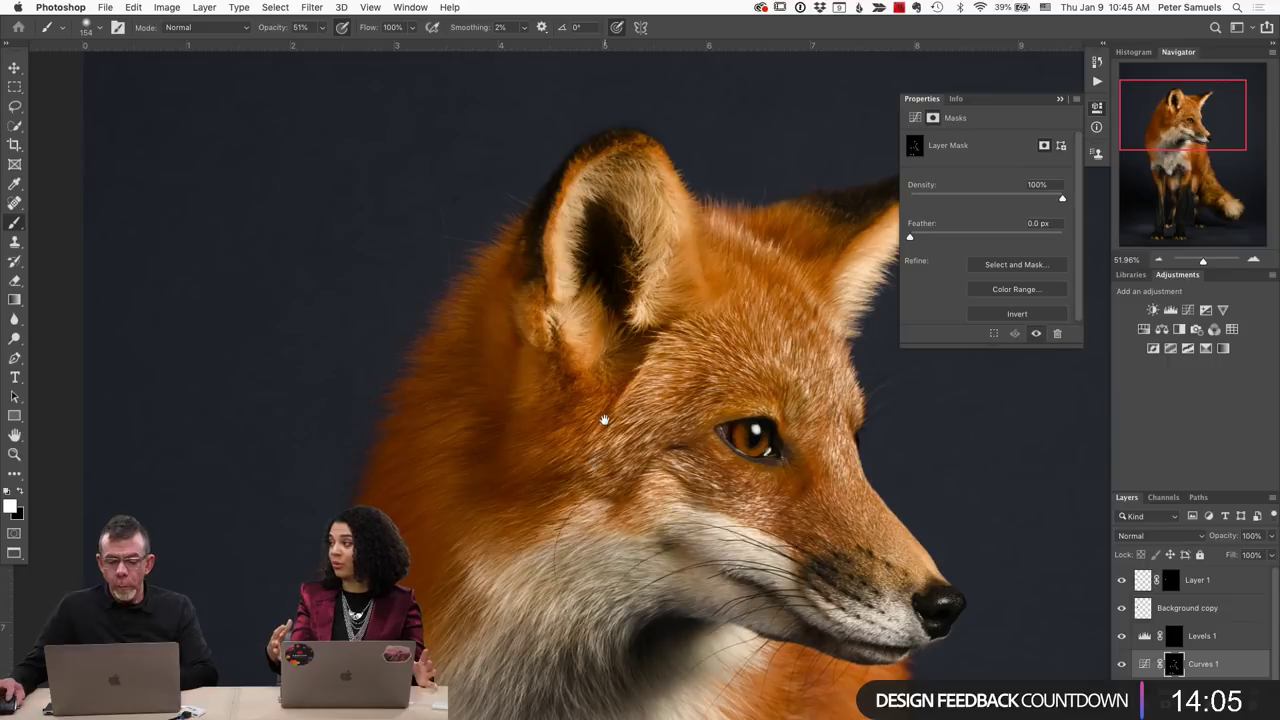
scroll(574, 347, "down", 6)
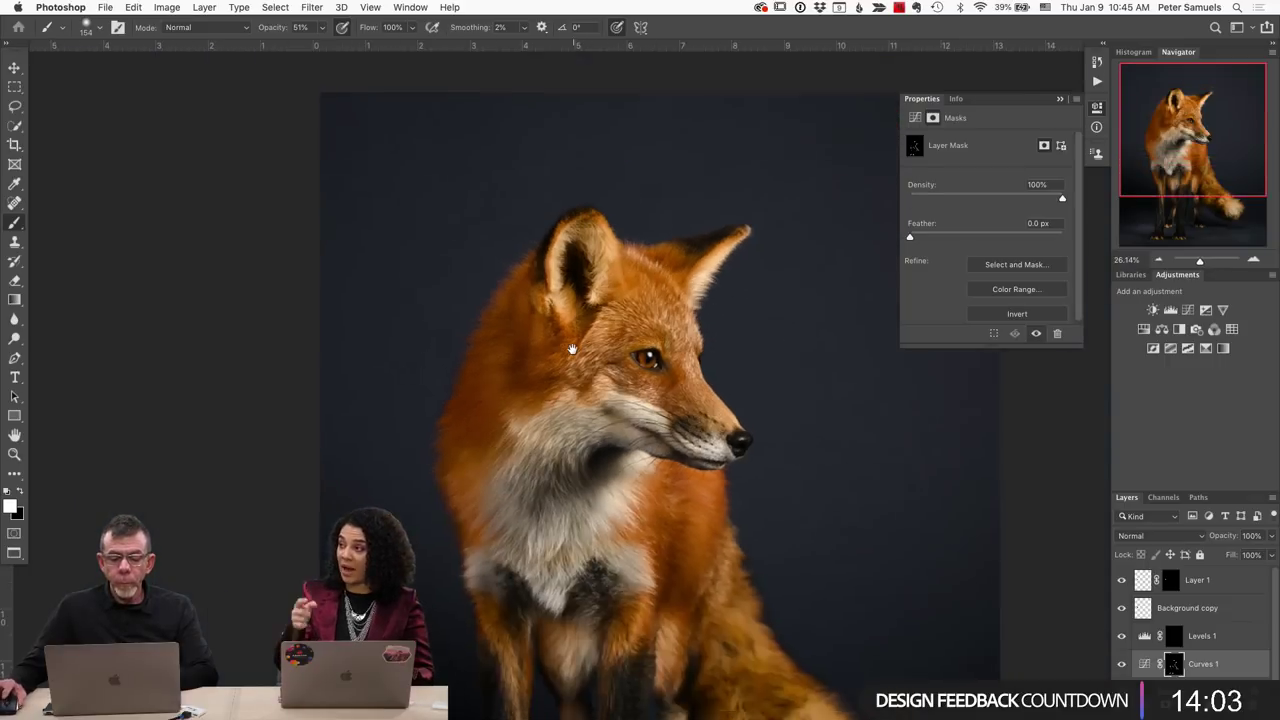
scroll(572, 349, "down", 3)
left_click_drag(578, 362, 581, 334)
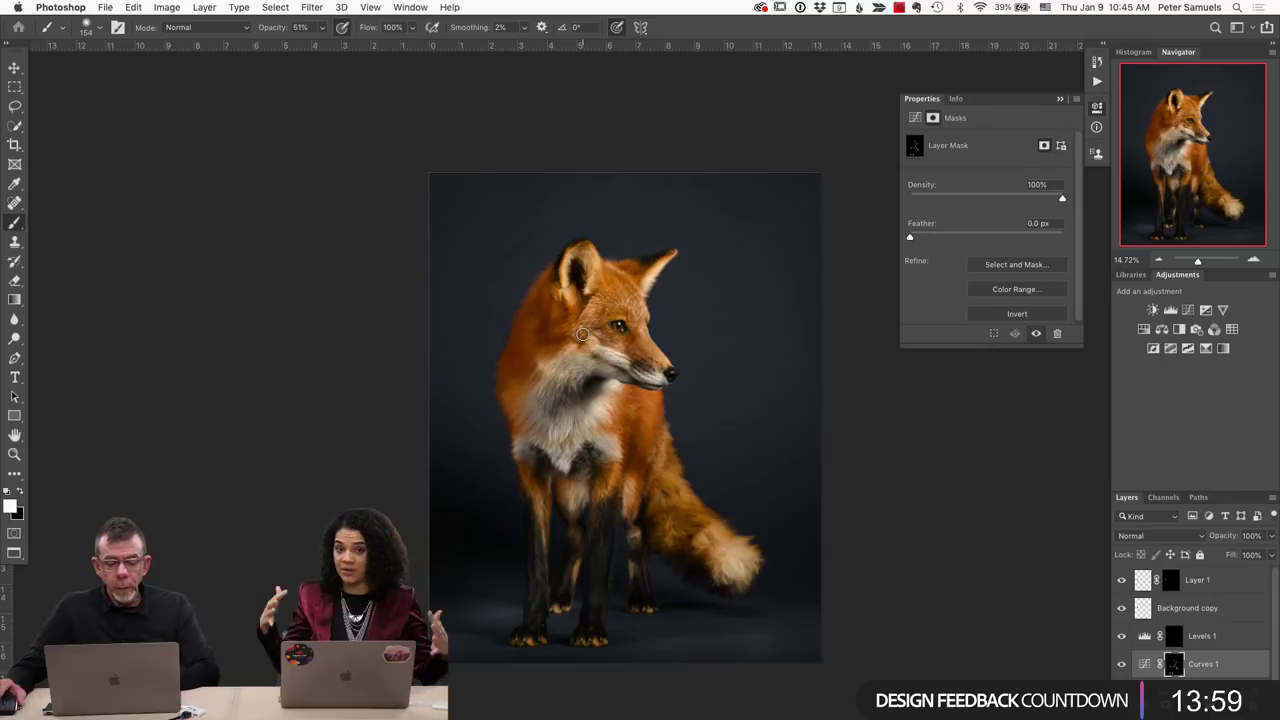
Close the mask Properties panel.
left_click(1061, 101)
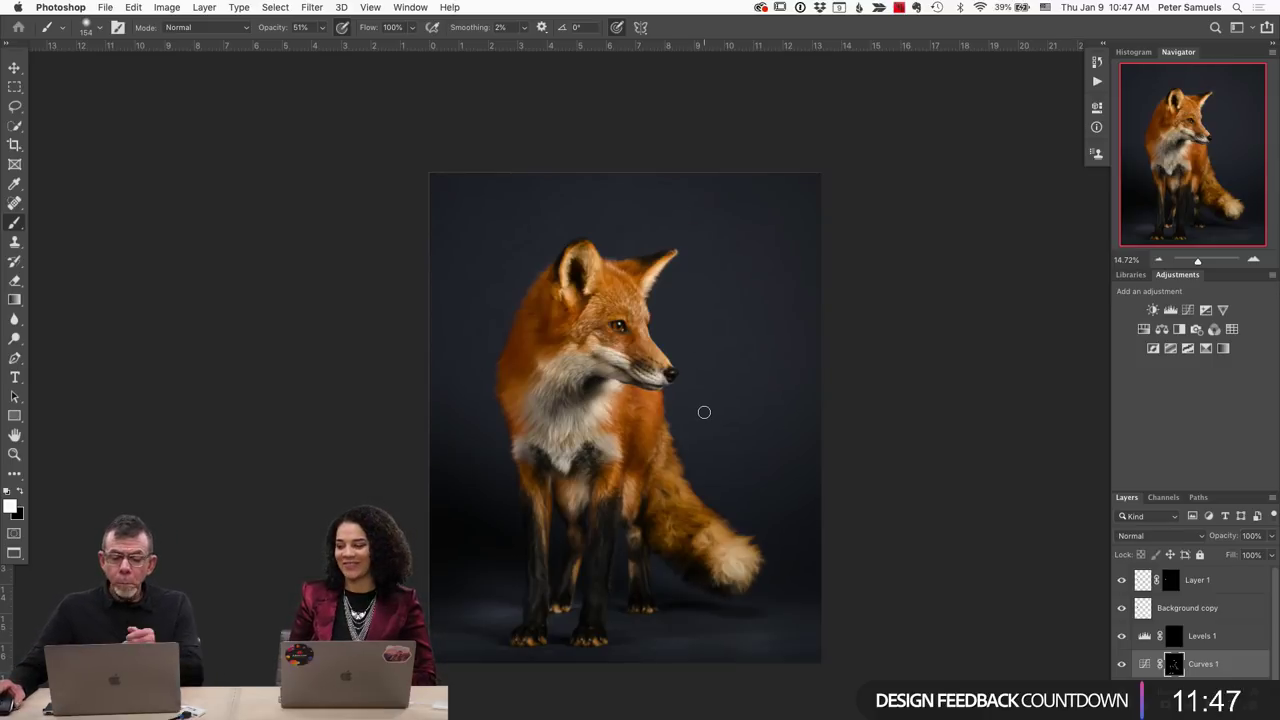
Nudge the fox view slightly, then close the retouched fox document with Cmd+W.
scroll(681, 423, "up", 3)
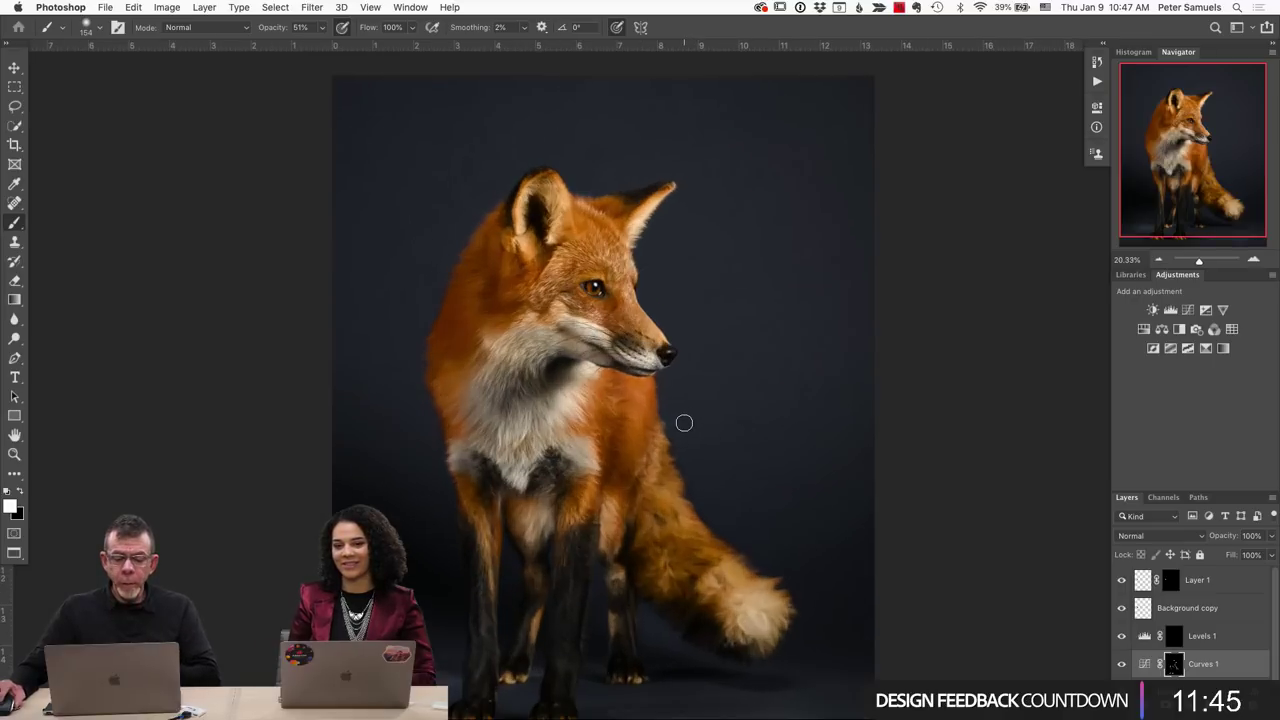
left_click_drag(684, 423, 680, 388)
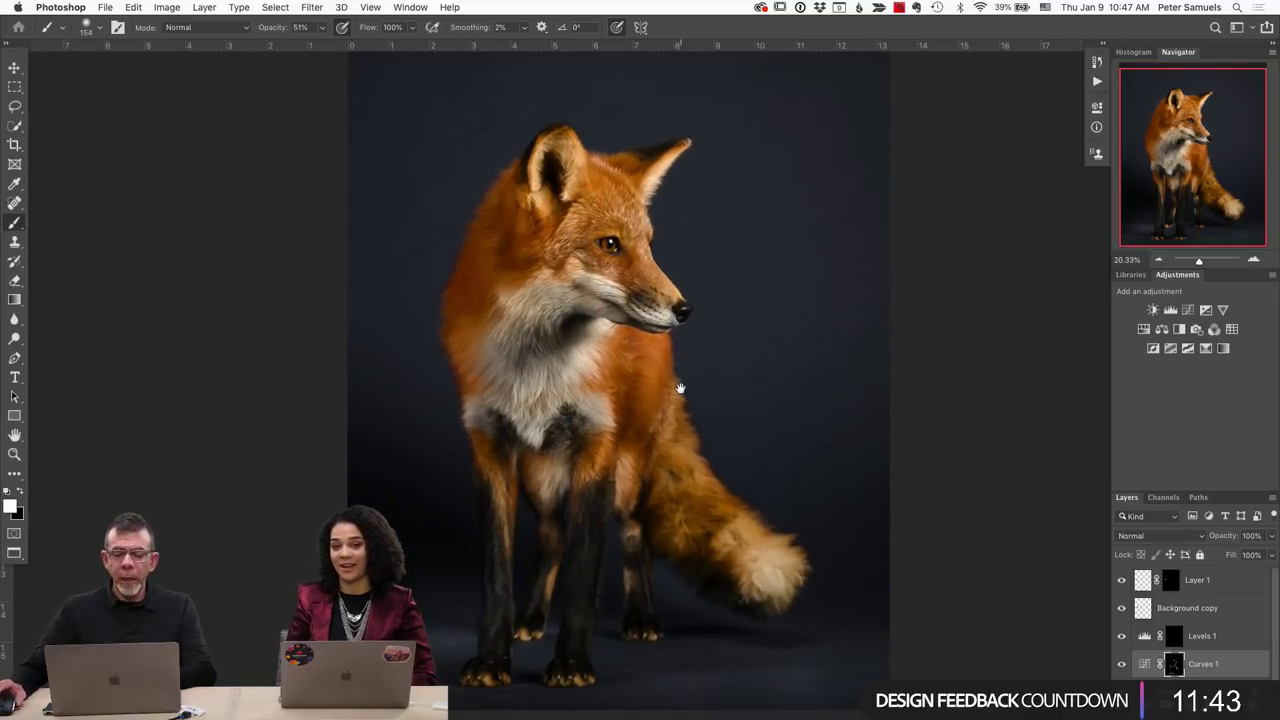
scroll(680, 388, "down", 1)
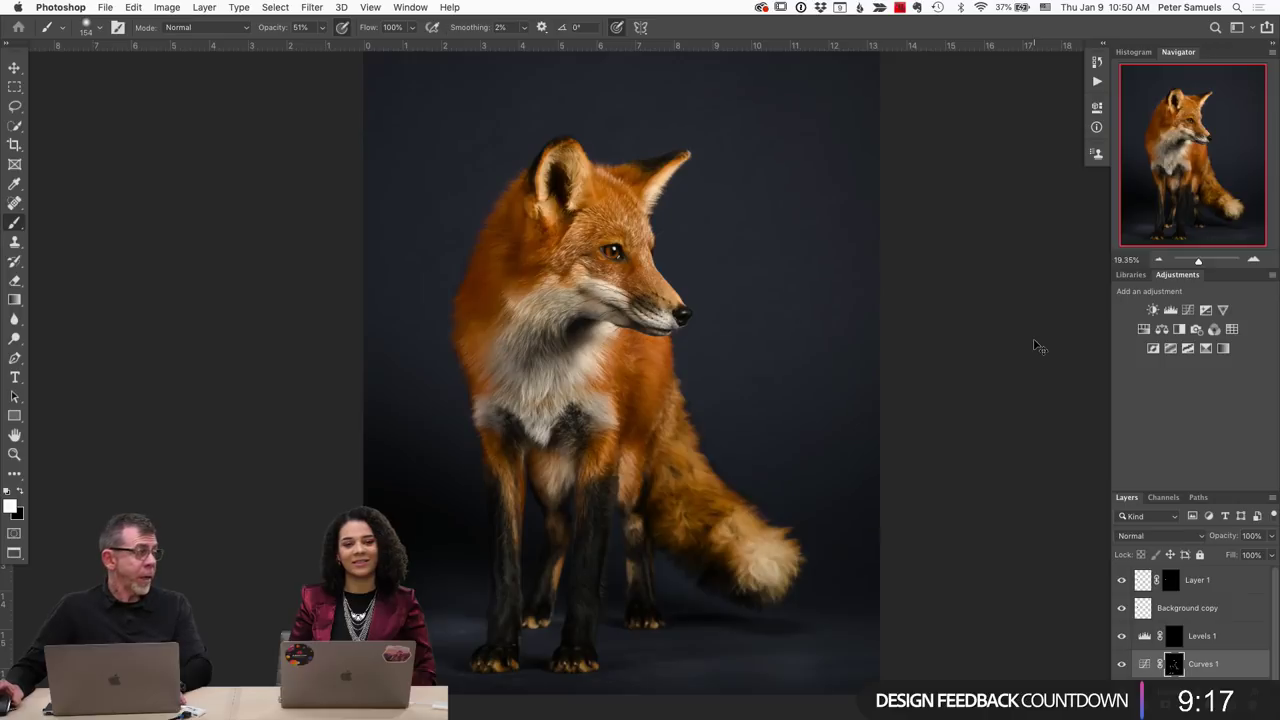
key("super+w")
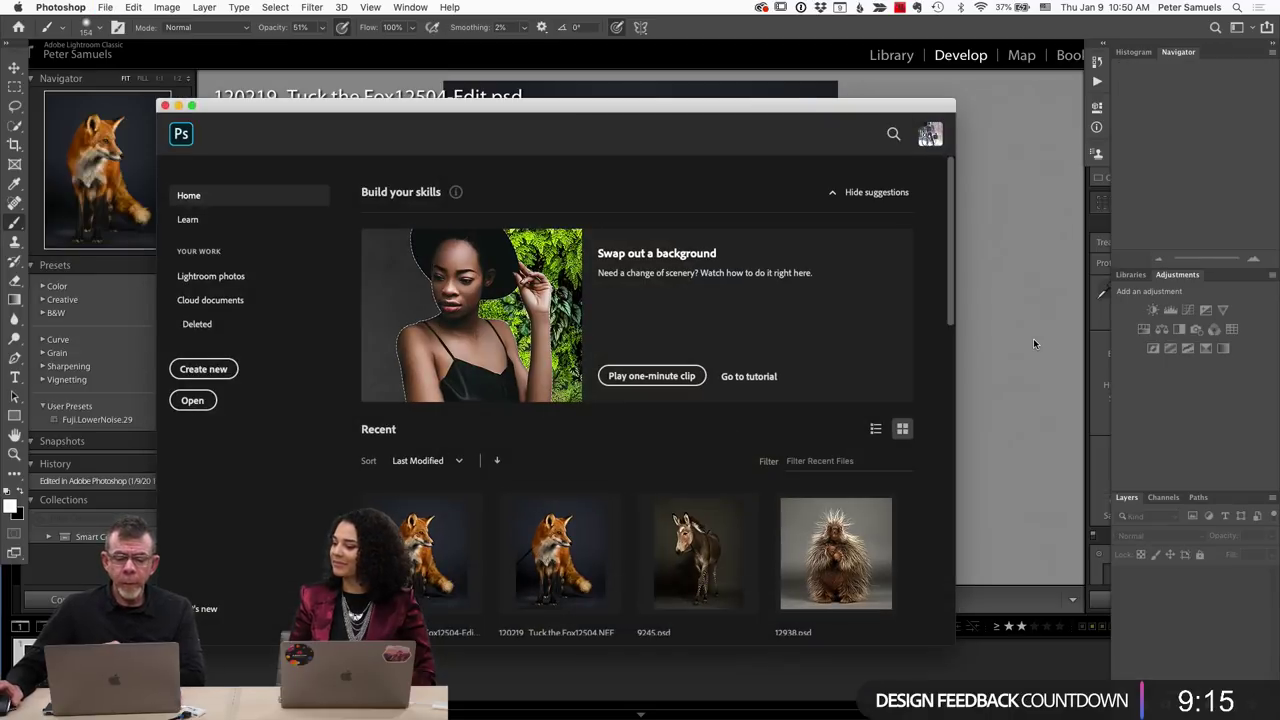
In Lightroom, compare the original NEF with the edited fox, ending on 120219_Tuck.the.Fox12504-Edit.psd.
key("super+Tab")
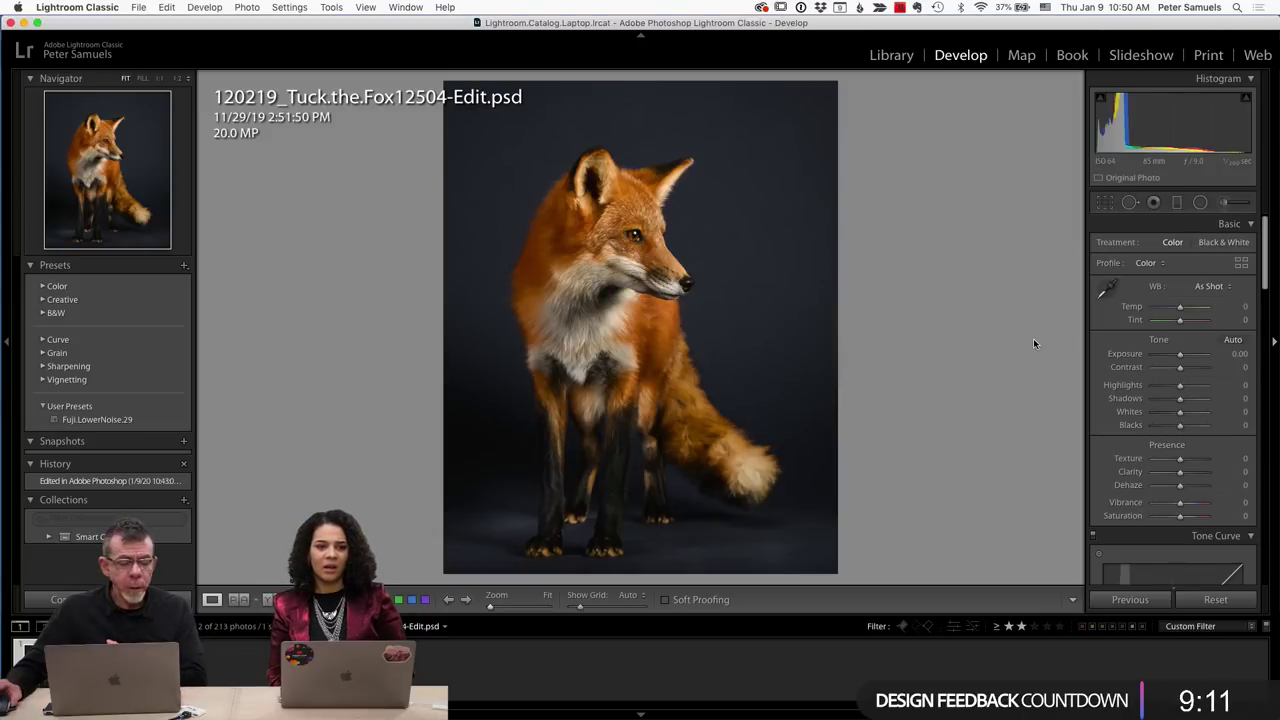
key("Left")
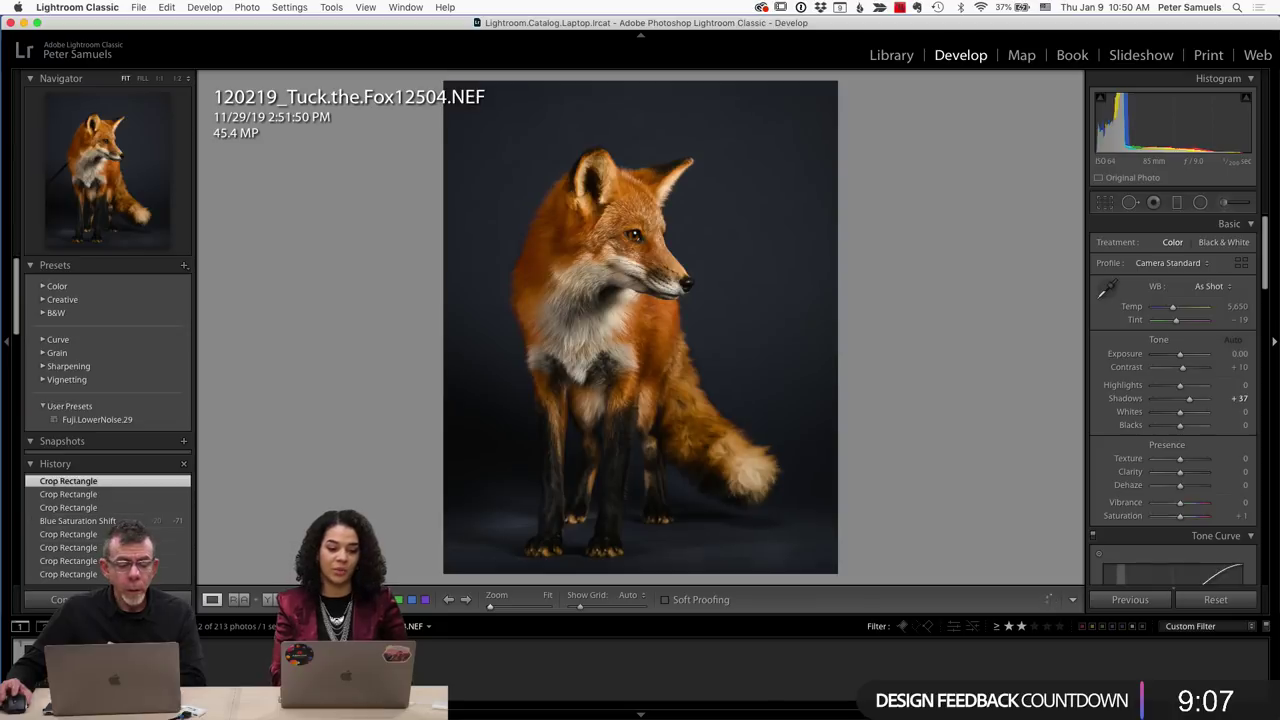
key("Right")
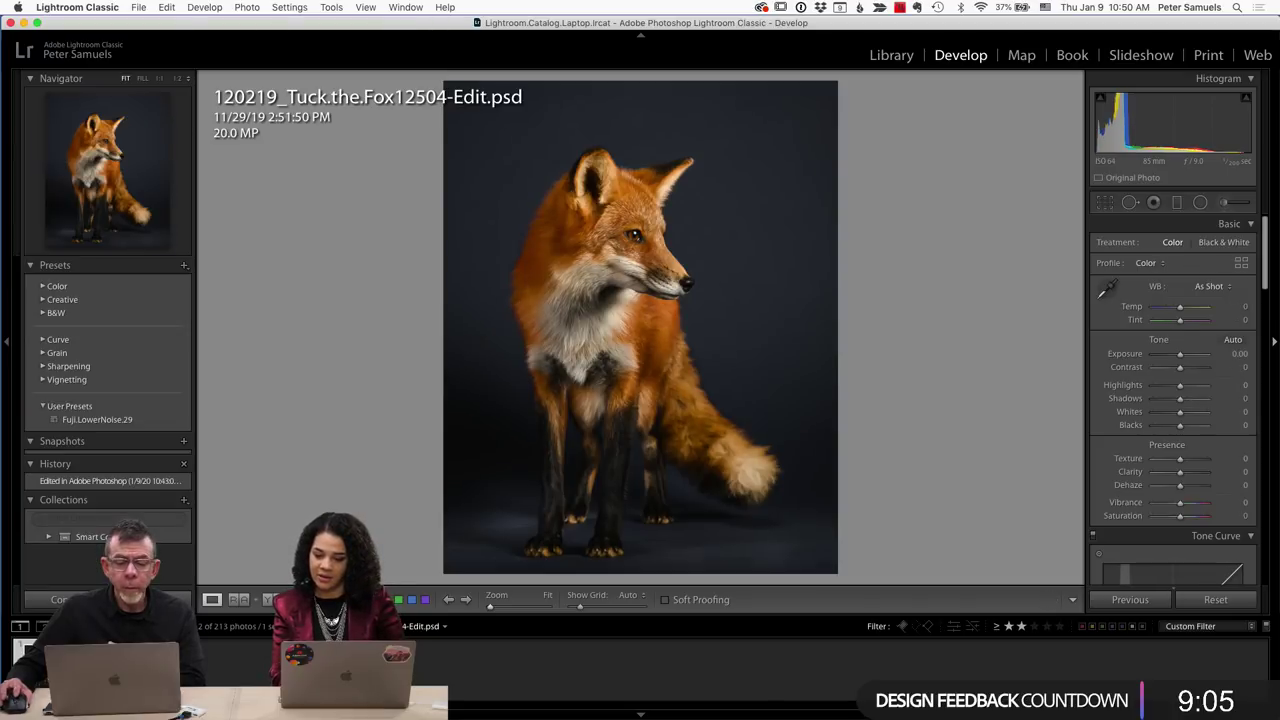
key("Left")
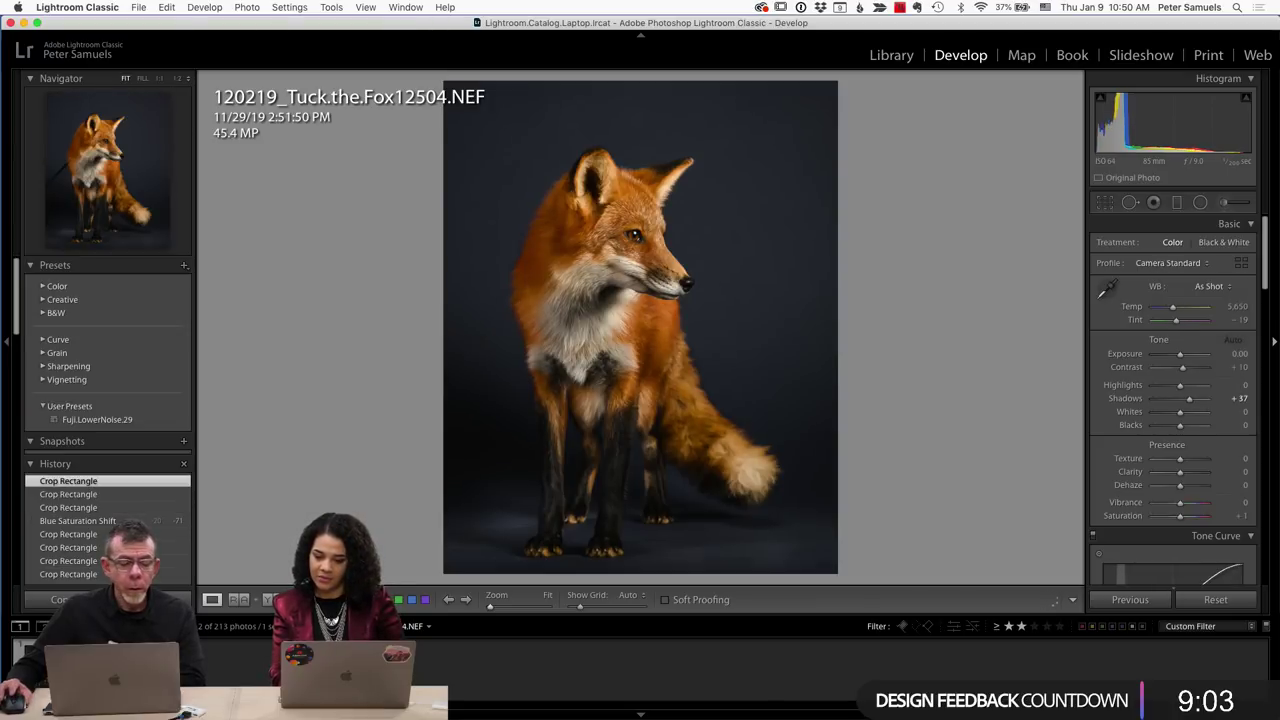
key("Right")
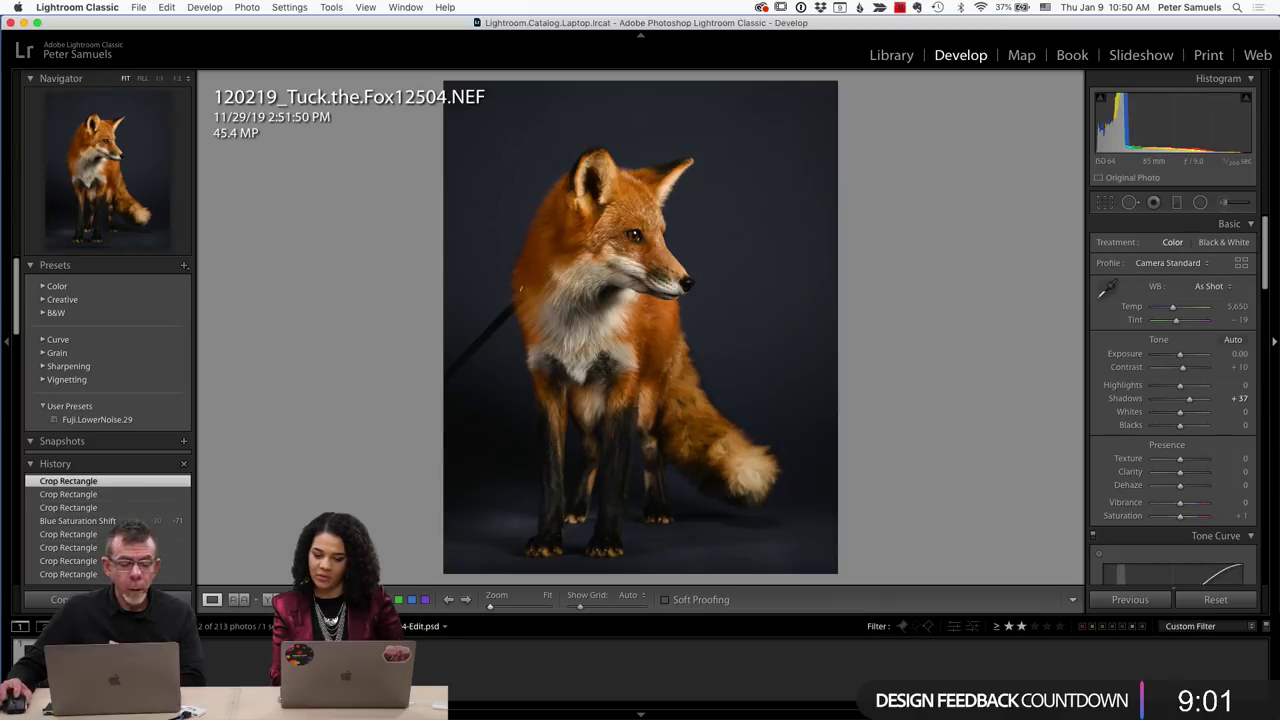
key("Right")
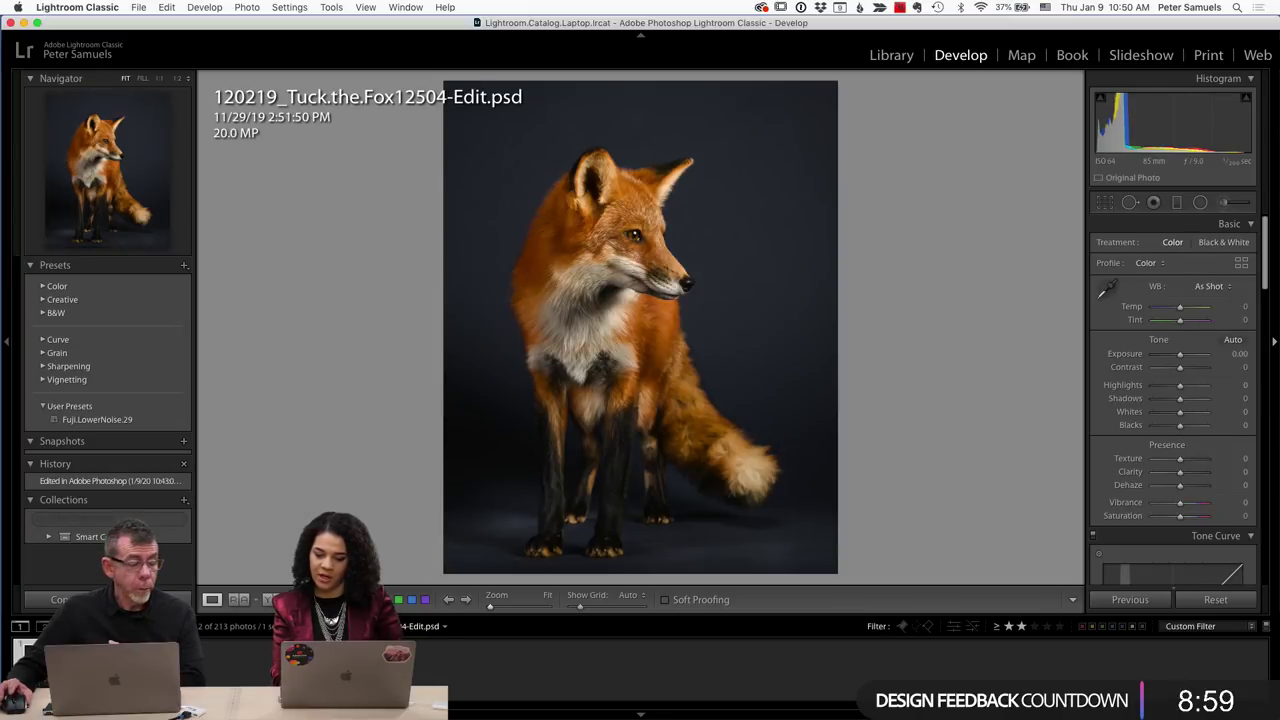
Switch to Library, collapse the 191202_Tuck.the.Fox folder, and return to the top of Folders.
left_click(901, 59)
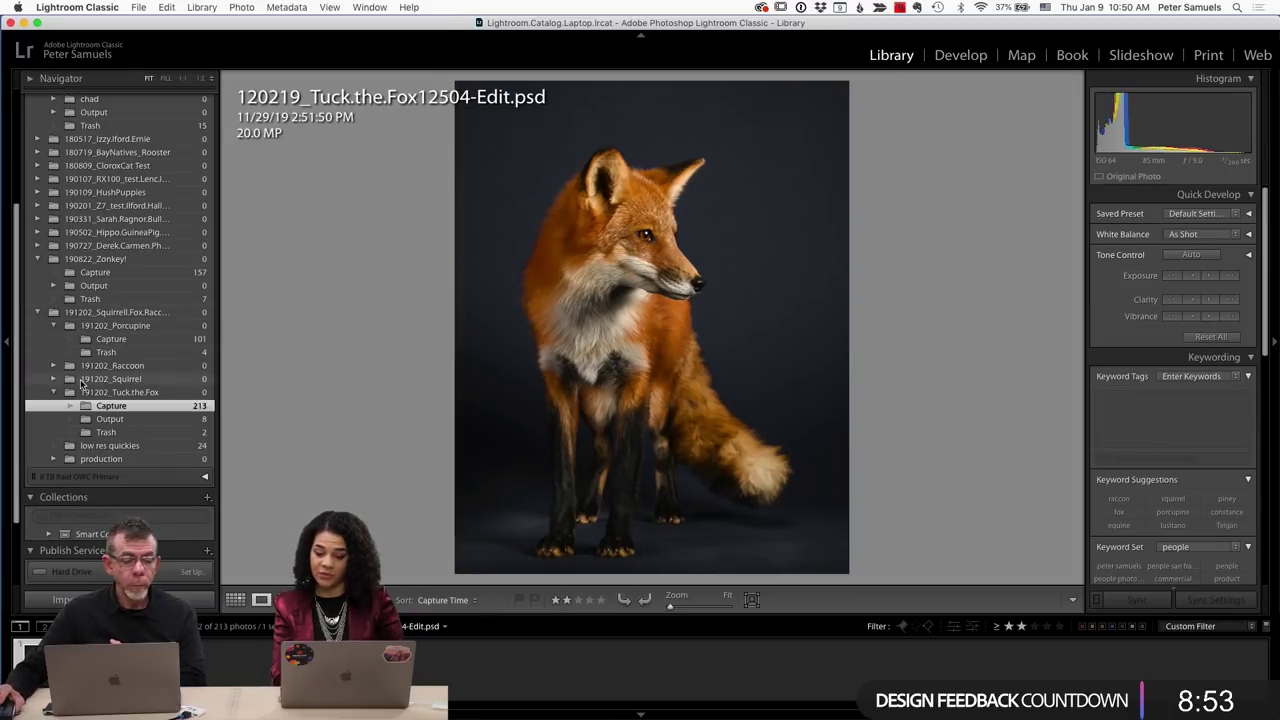
scroll(82, 384, "down", 1)
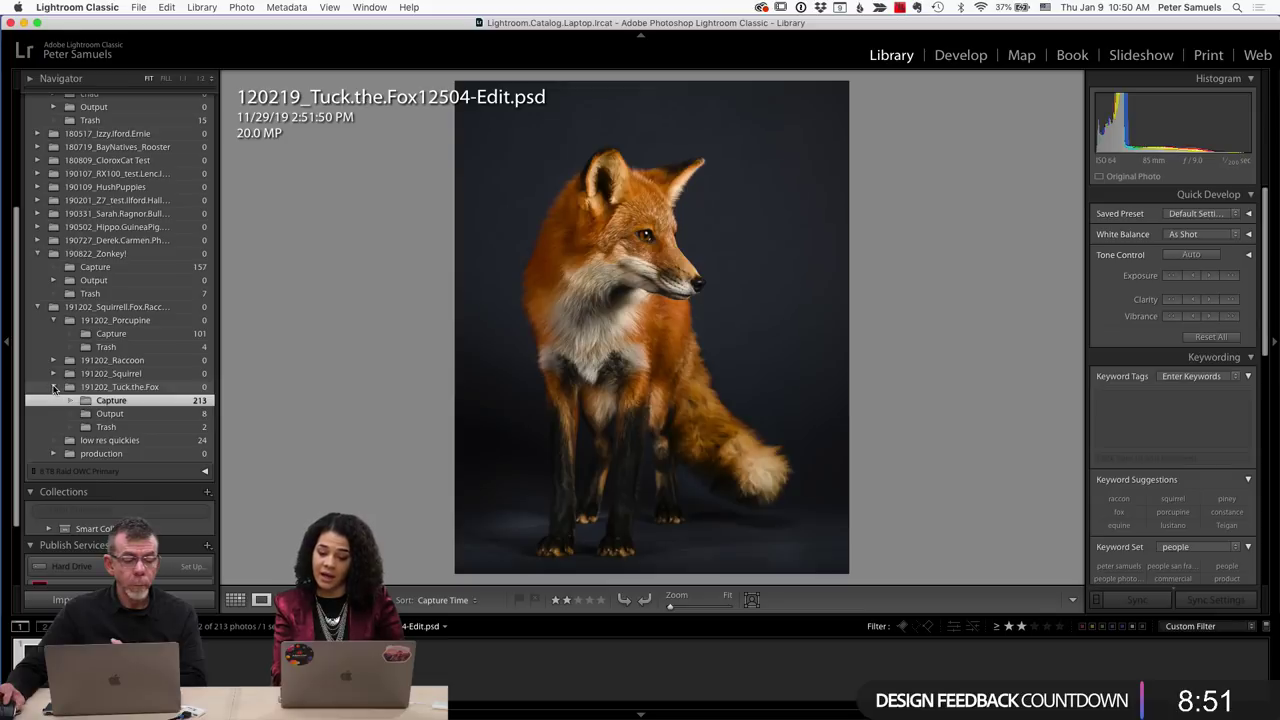
left_click(54, 388)
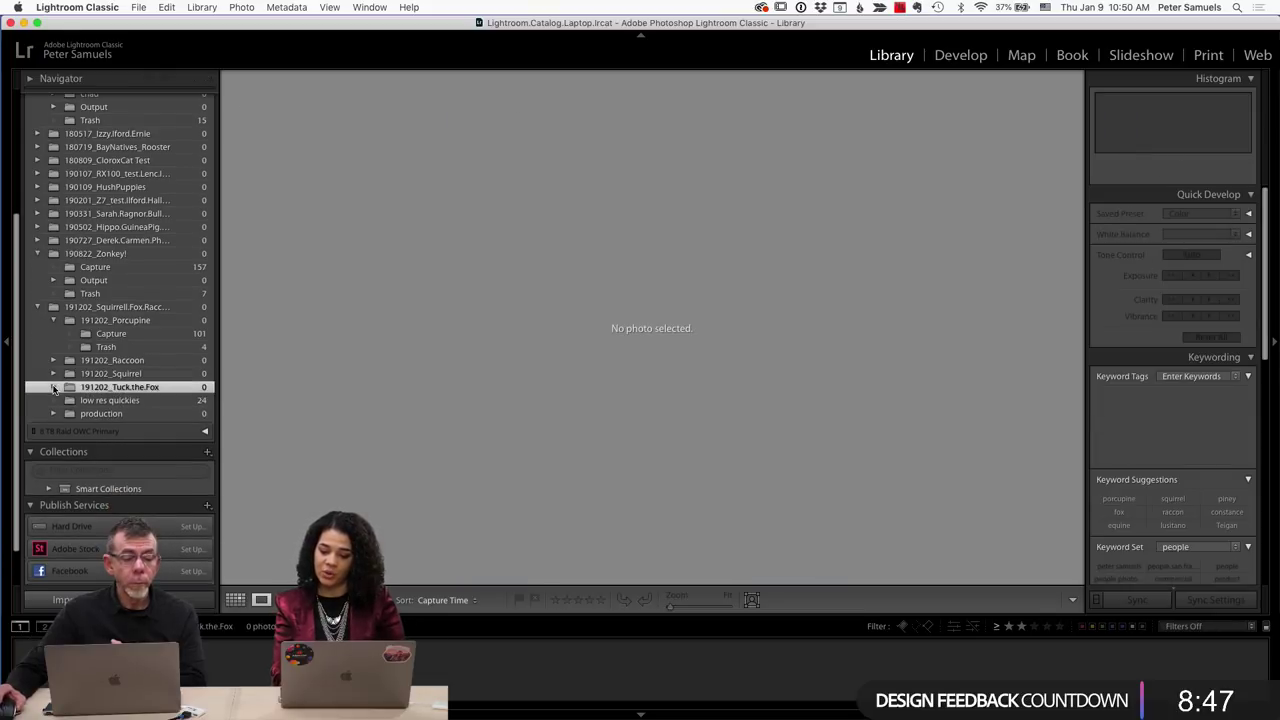
scroll(112, 291, "up", 2)
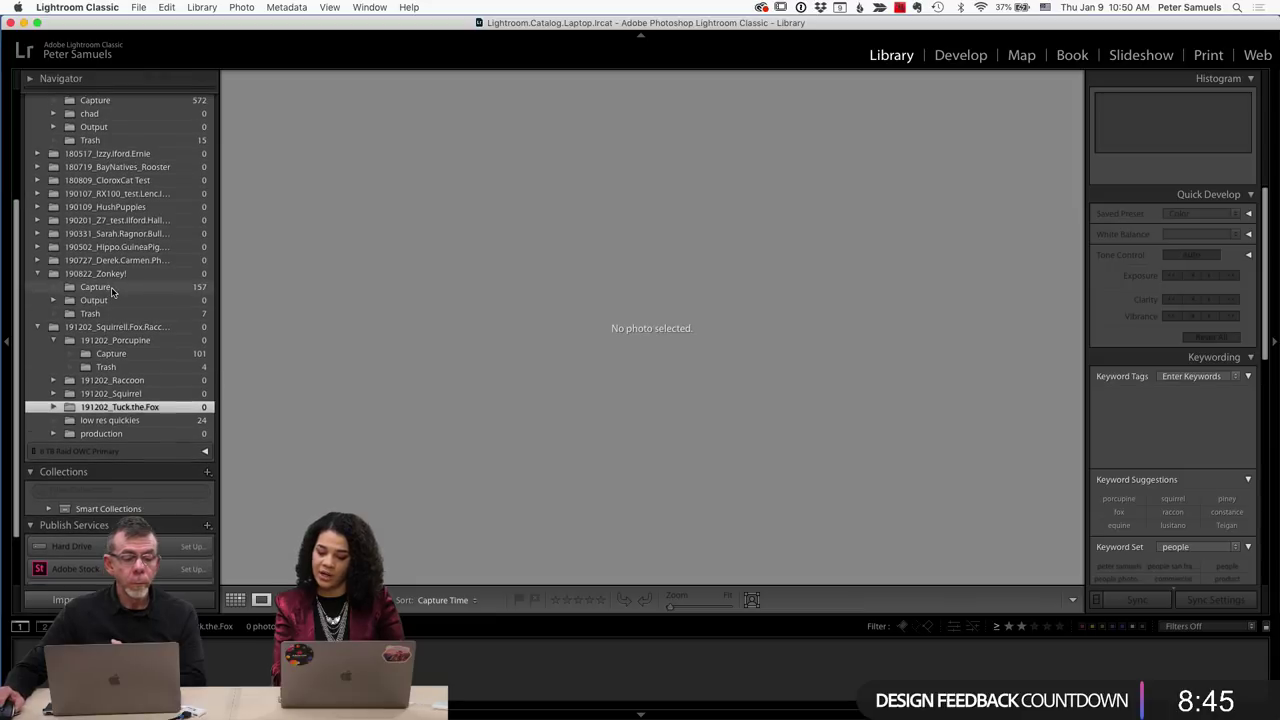
scroll(112, 291, "up", 3)
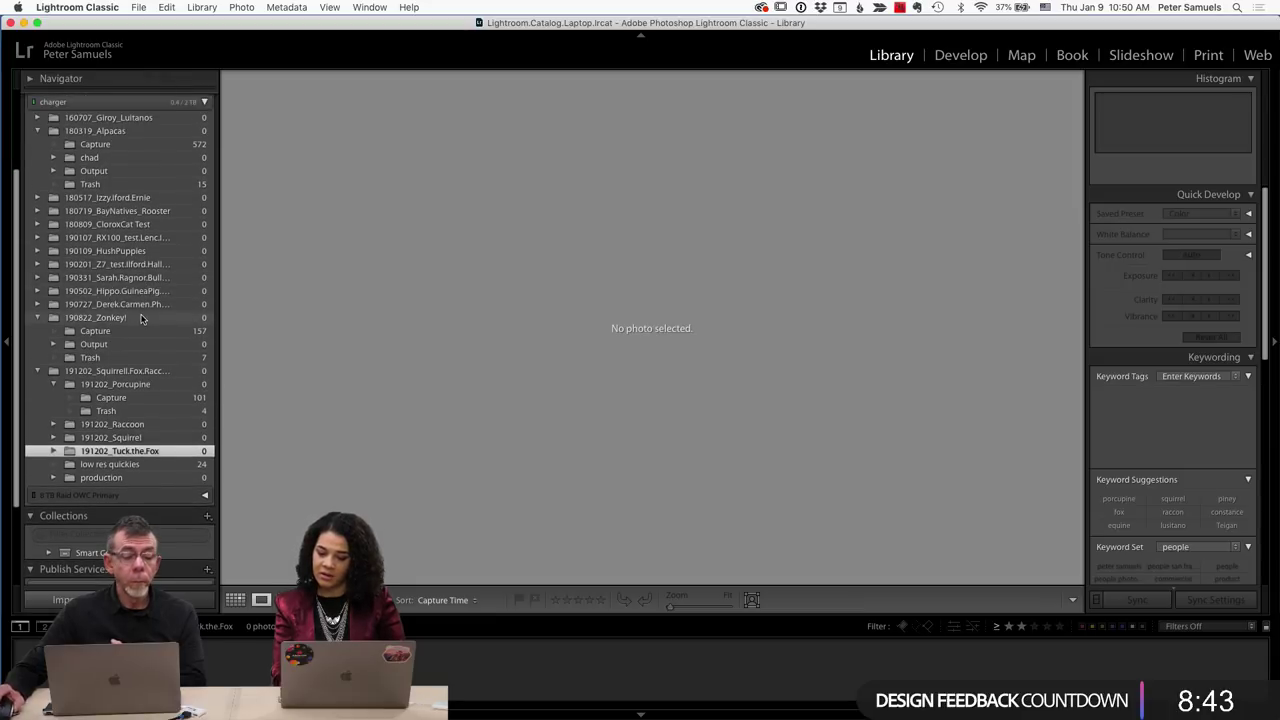
scroll(141, 318, "up", 1)
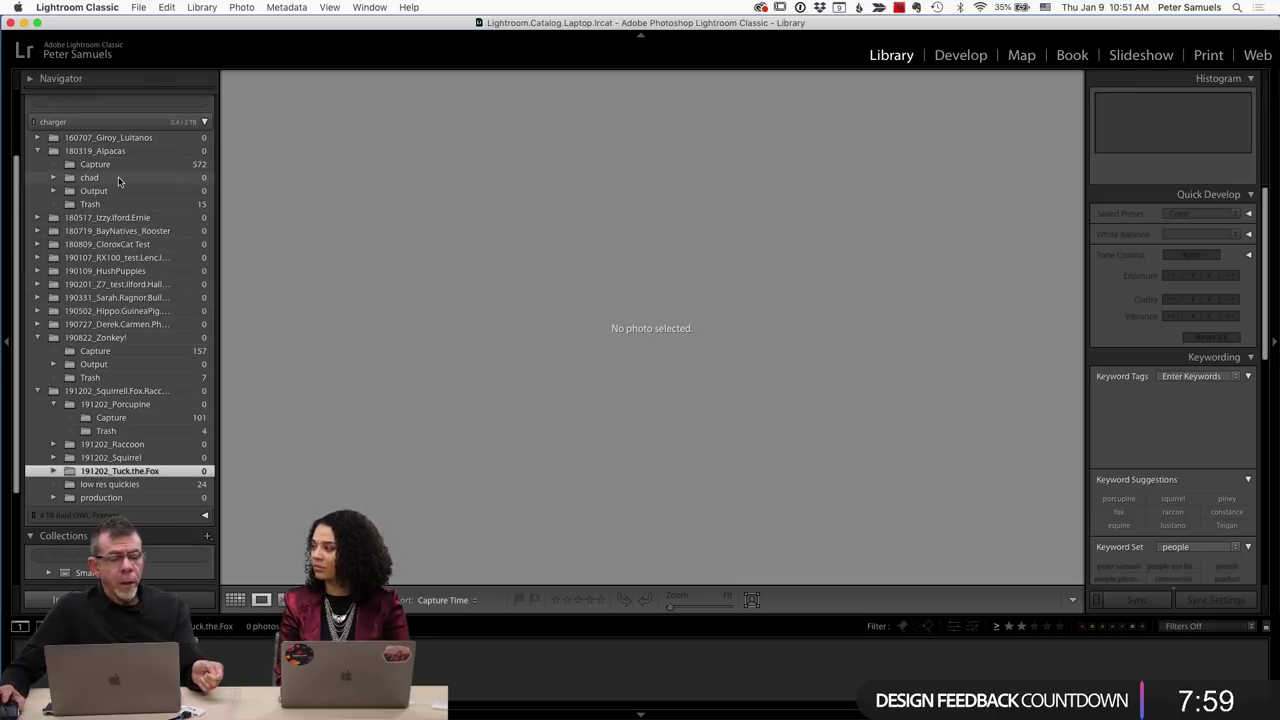
Open 180319_Alpacas > Output > PSD's and view Alpaca_33733_11x14_v4.psd with the filmstrip hidden.
left_click(53, 191)
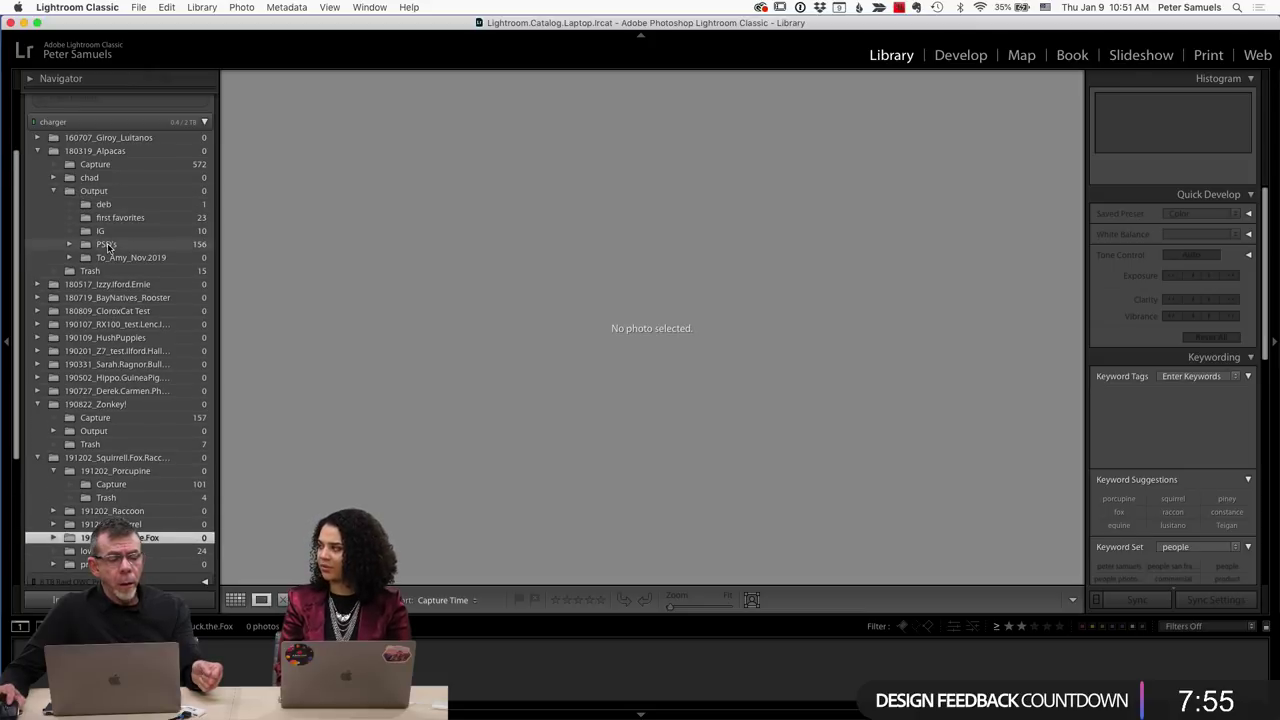
left_click(108, 245)
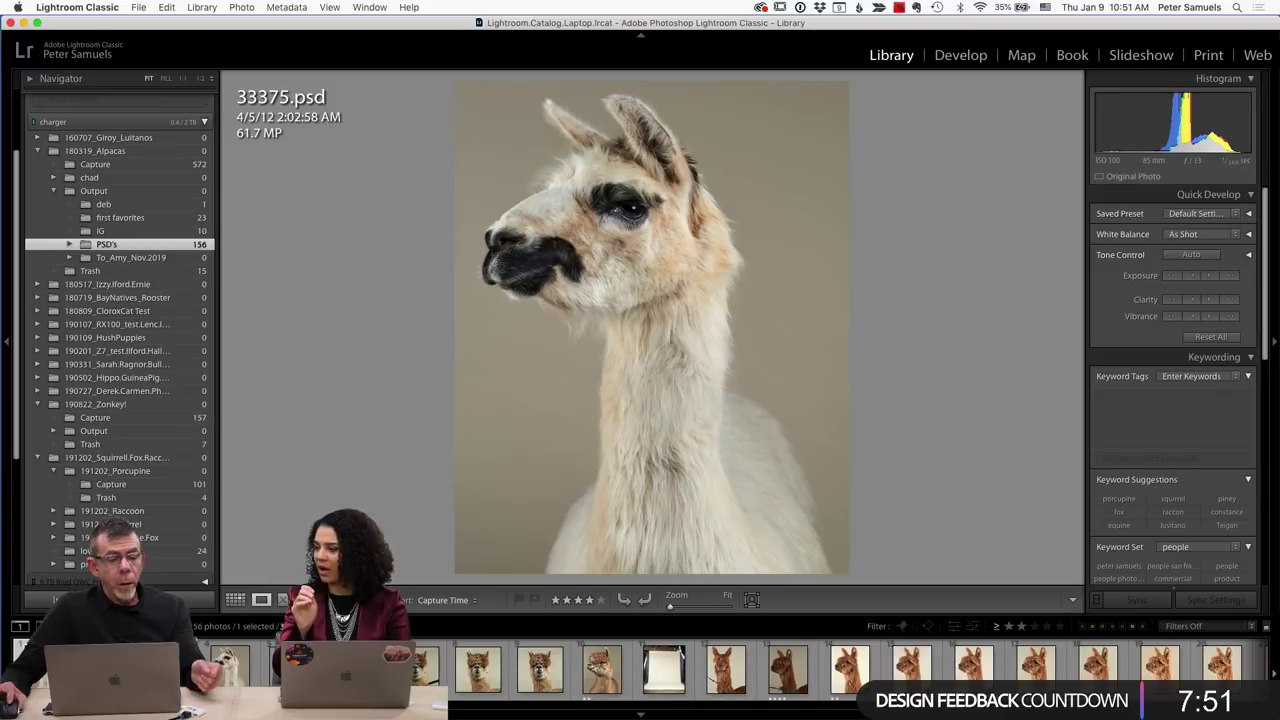
scroll(840, 668, "right", 5)
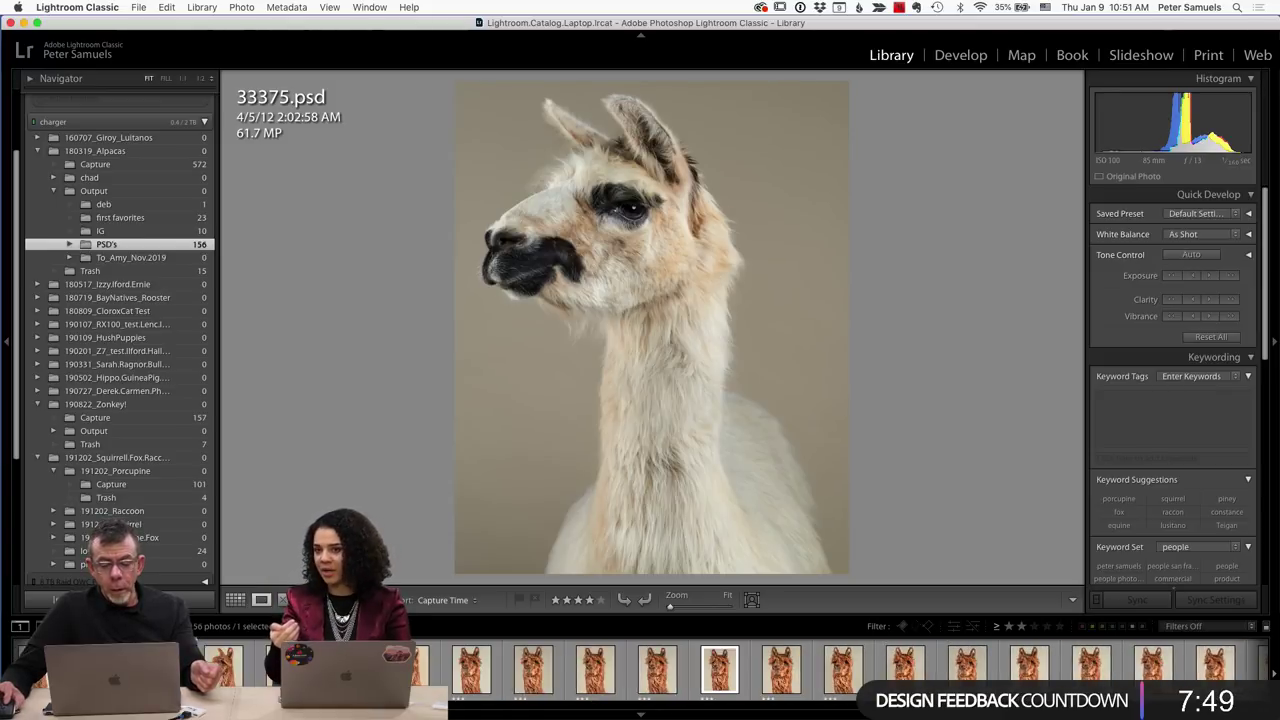
scroll(750, 668, "right", 8)
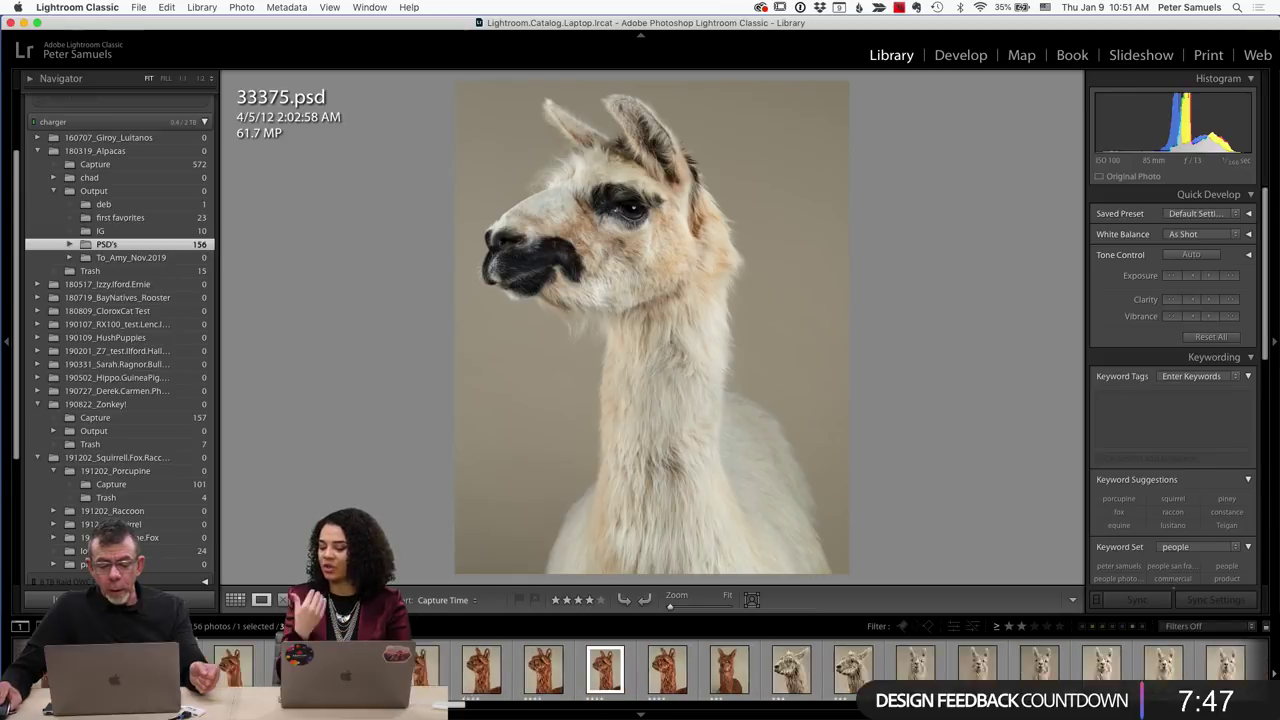
scroll(565, 700, "right", 8)
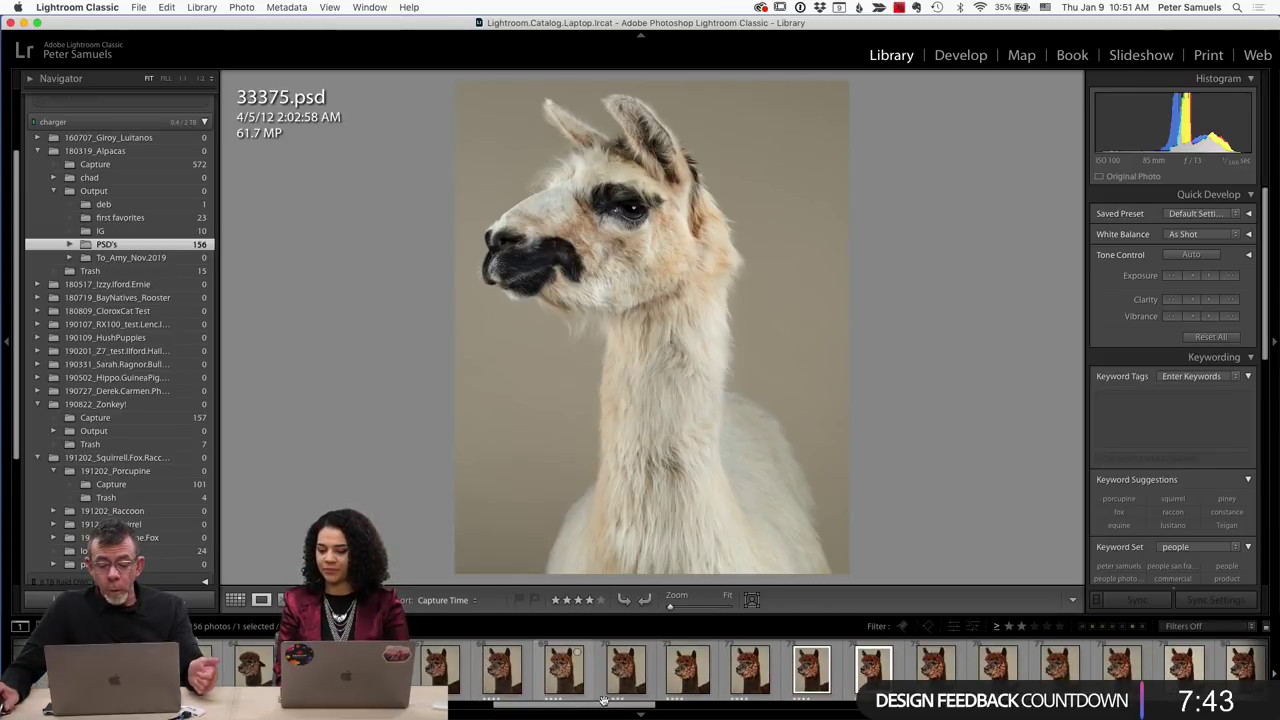
left_click(812, 668)
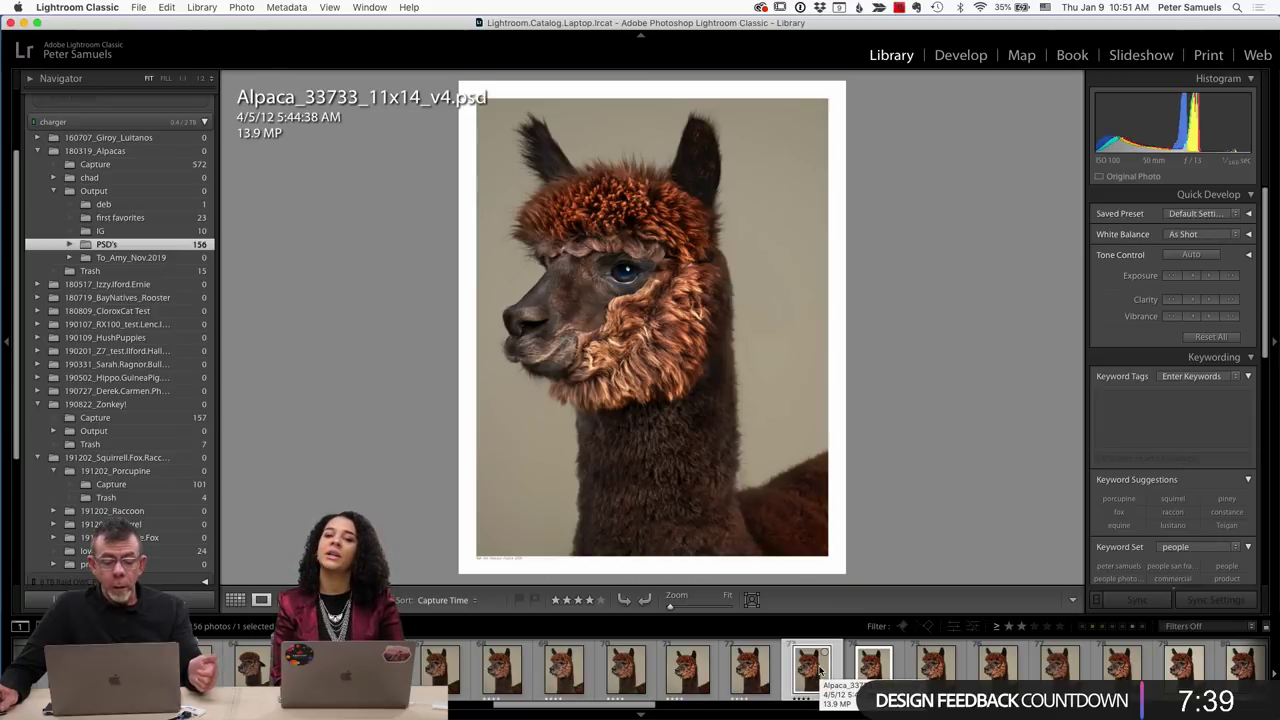
left_click(641, 714)
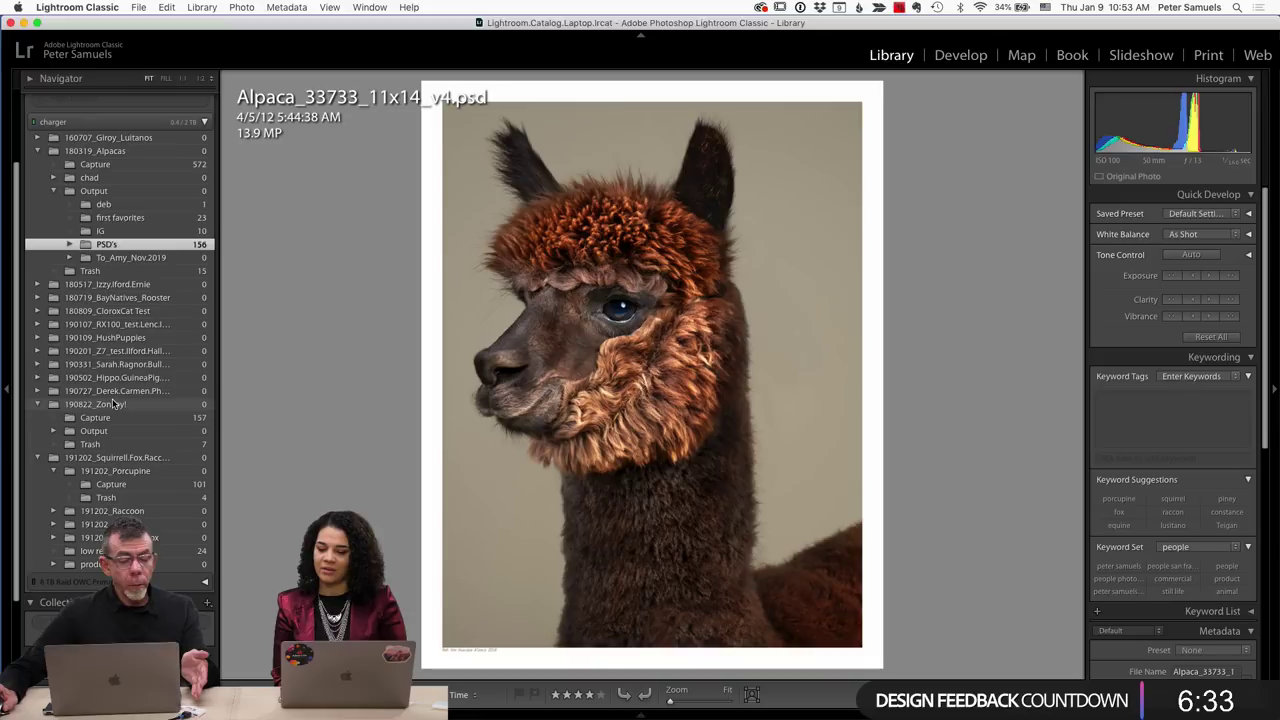
Open the Capture folder of 190502_Hippo.GuineaPig, filter by star rating, and display 27066.NEF.
left_click(38, 378)
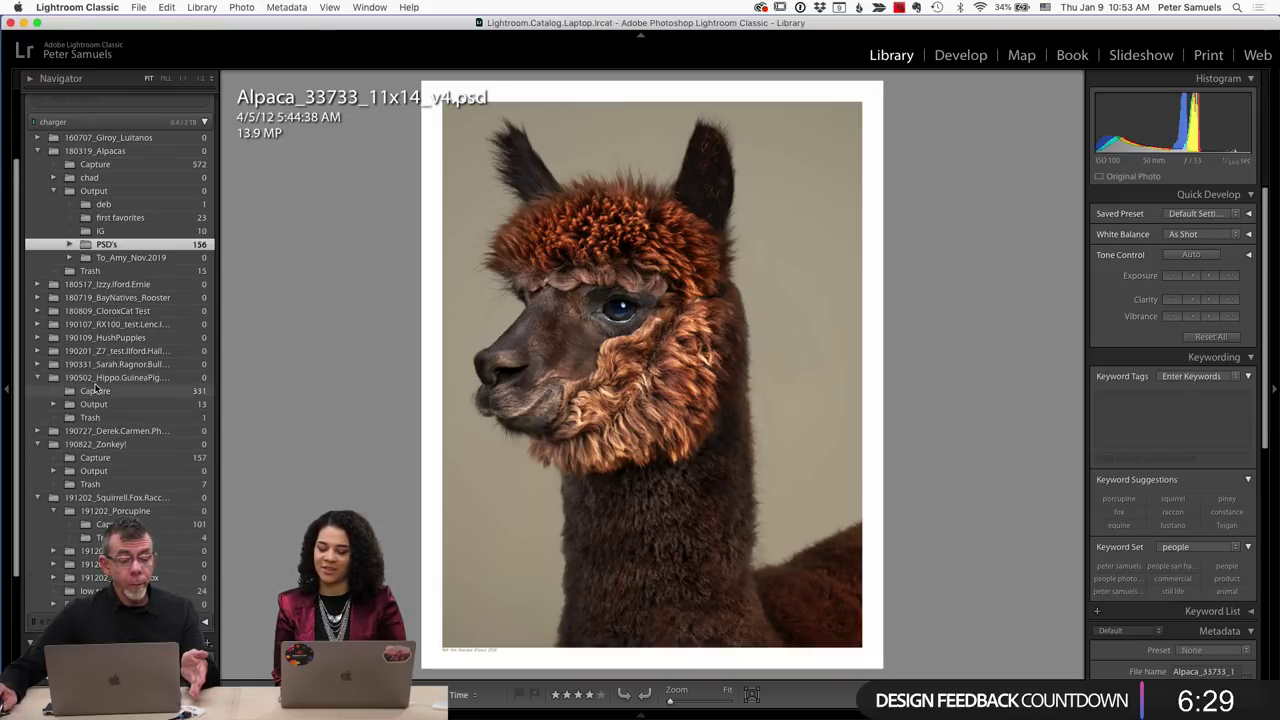
left_click(98, 391)
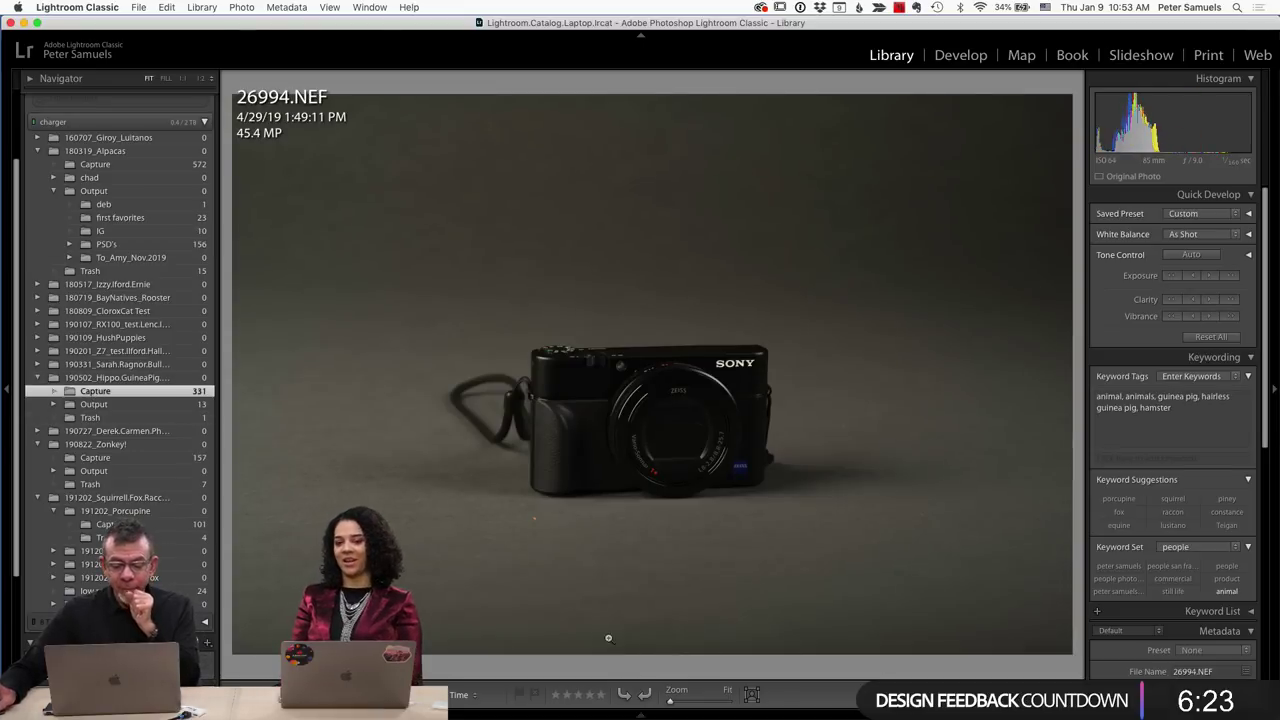
mouse_move(641, 714)
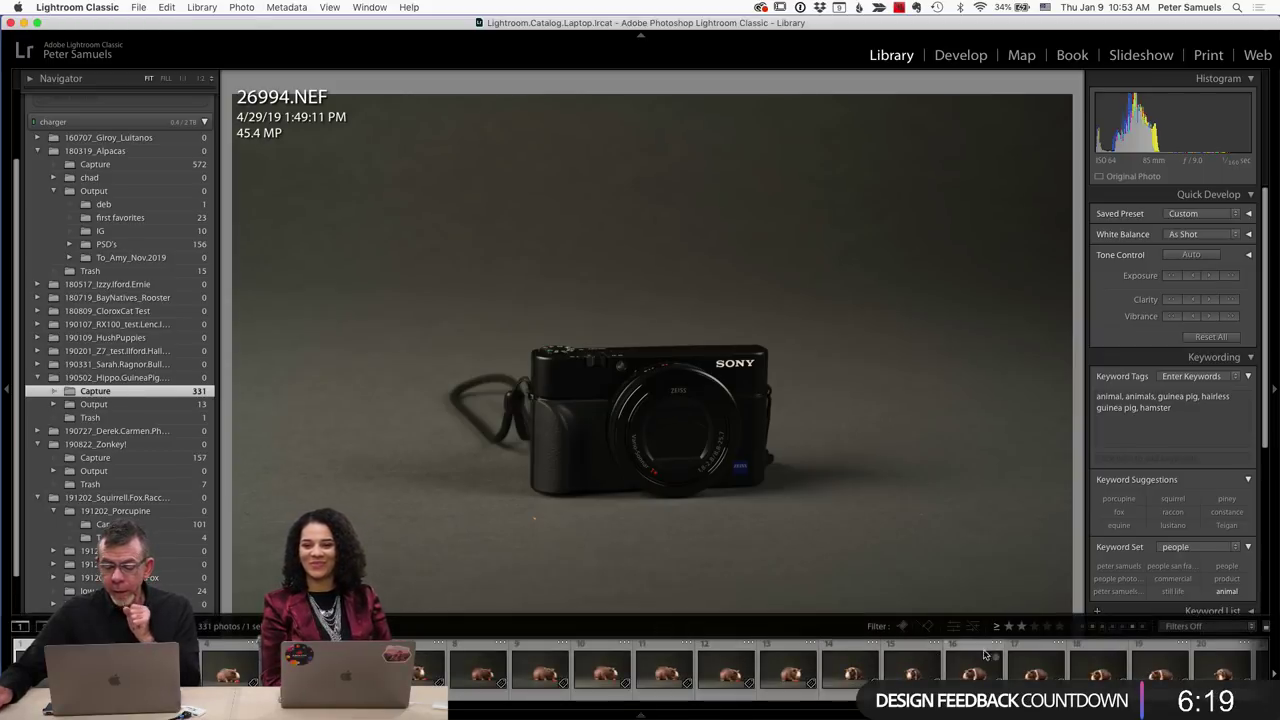
left_click(232, 672)
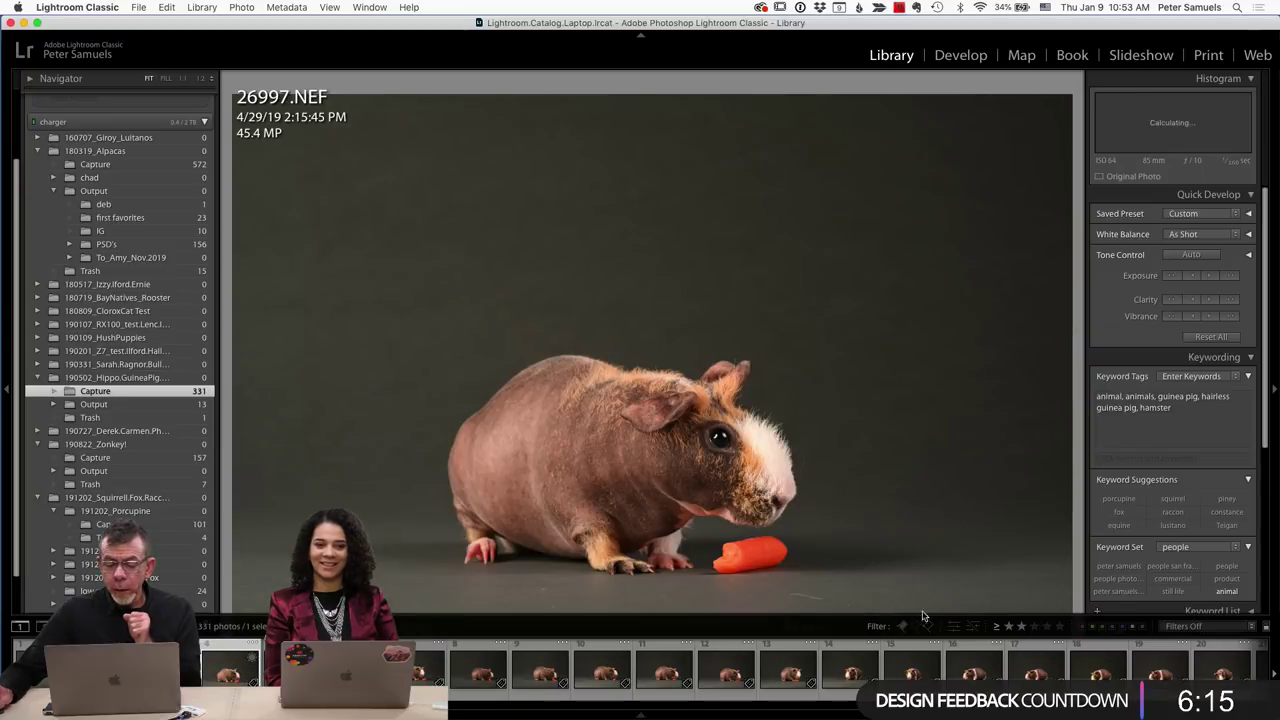
left_click(1024, 628)
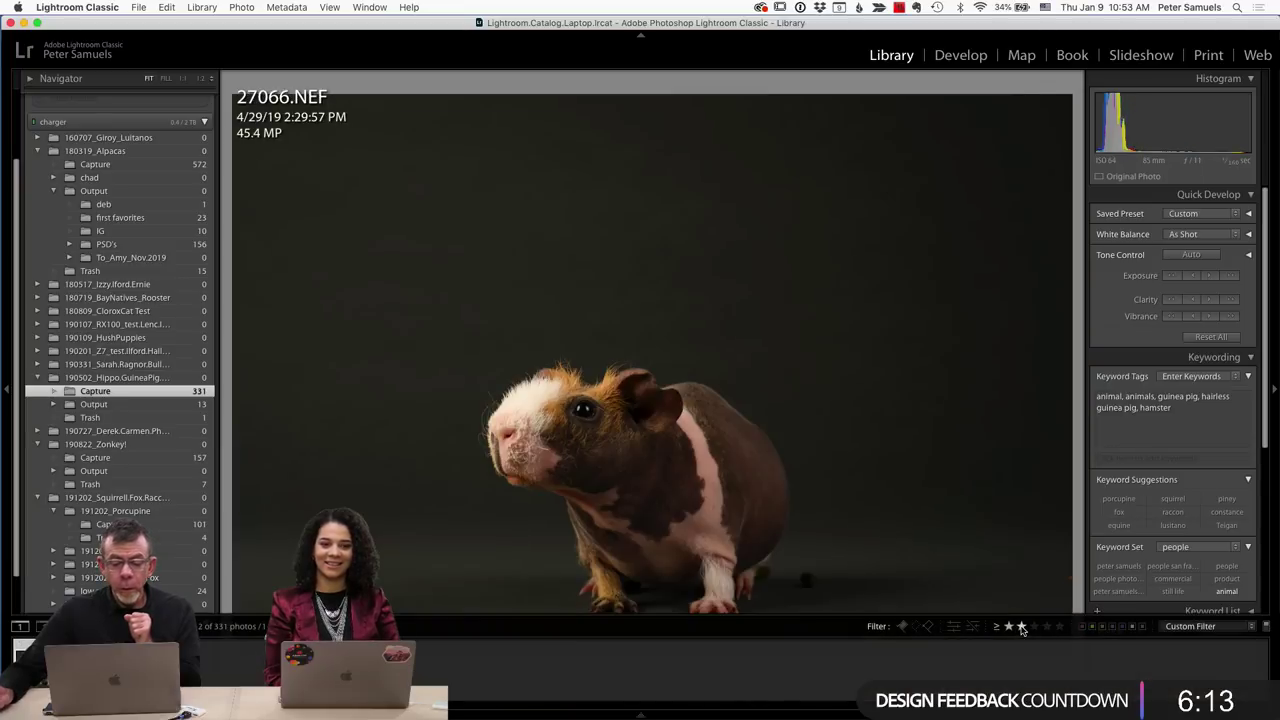
key("Right")
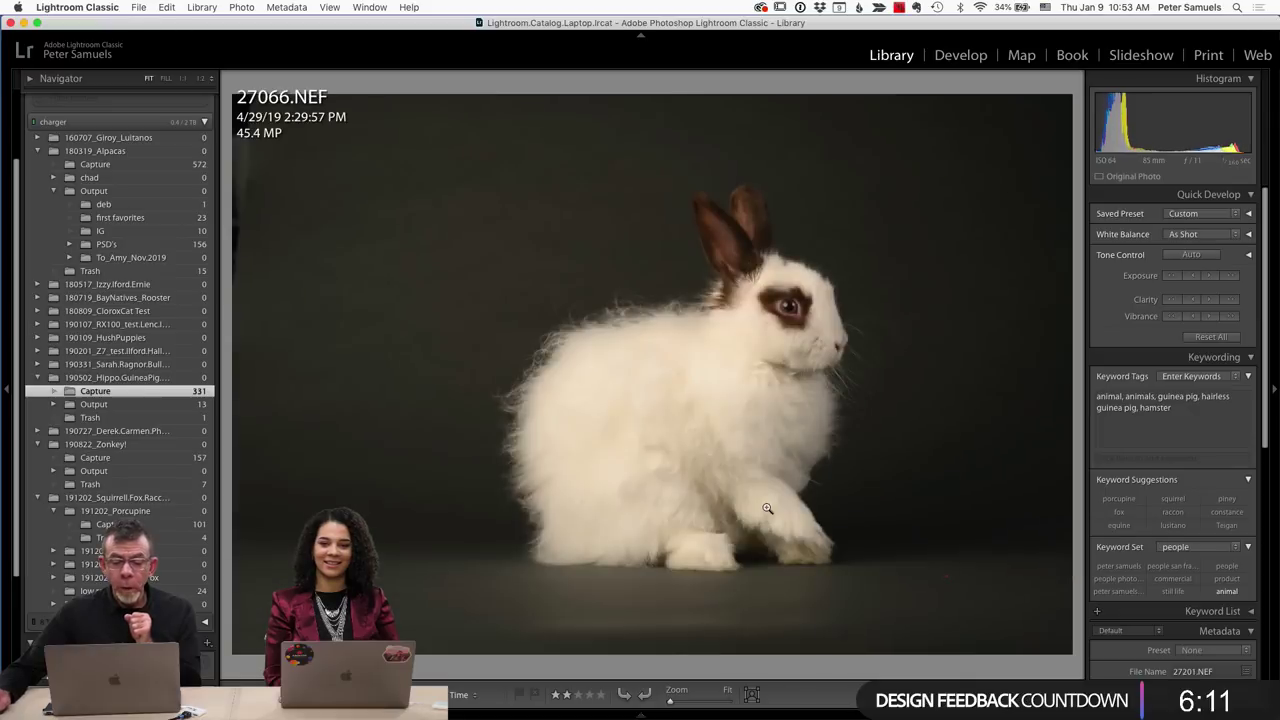
key("Left")
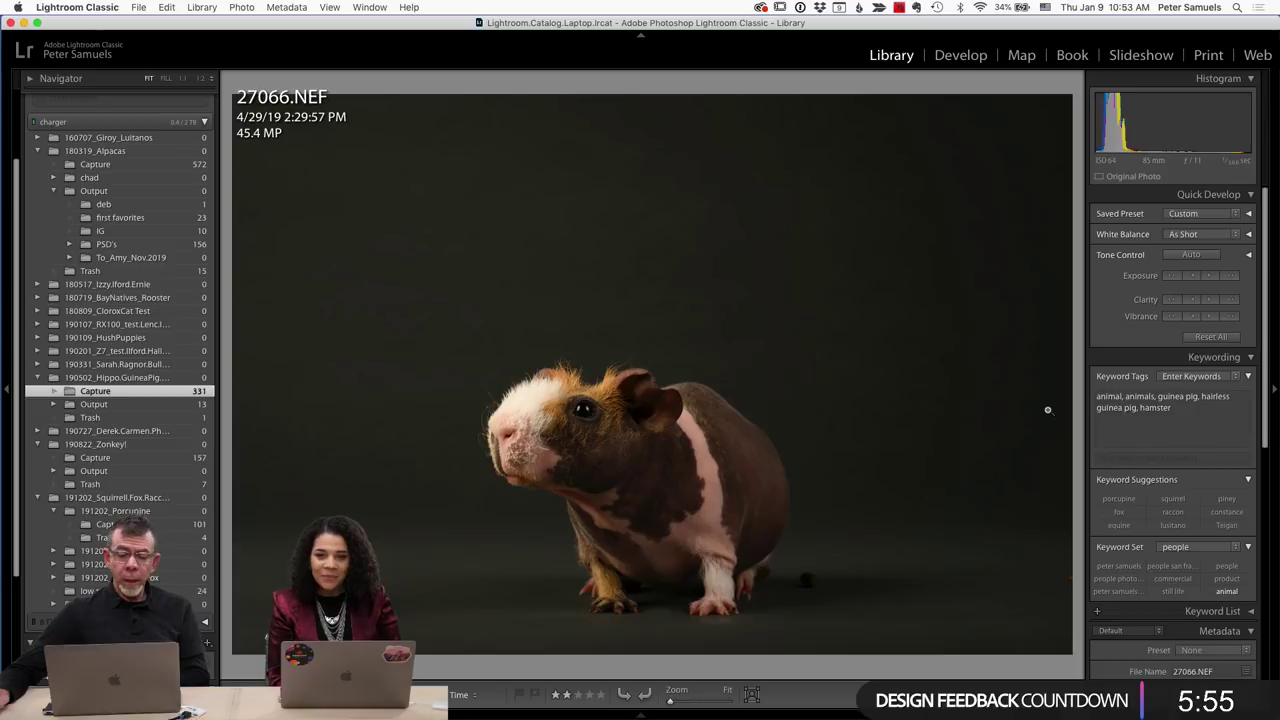
Crop 27066.NEF in Develop to a 1 x 1 square framed tightly around the guinea pig.
left_click(958, 56)
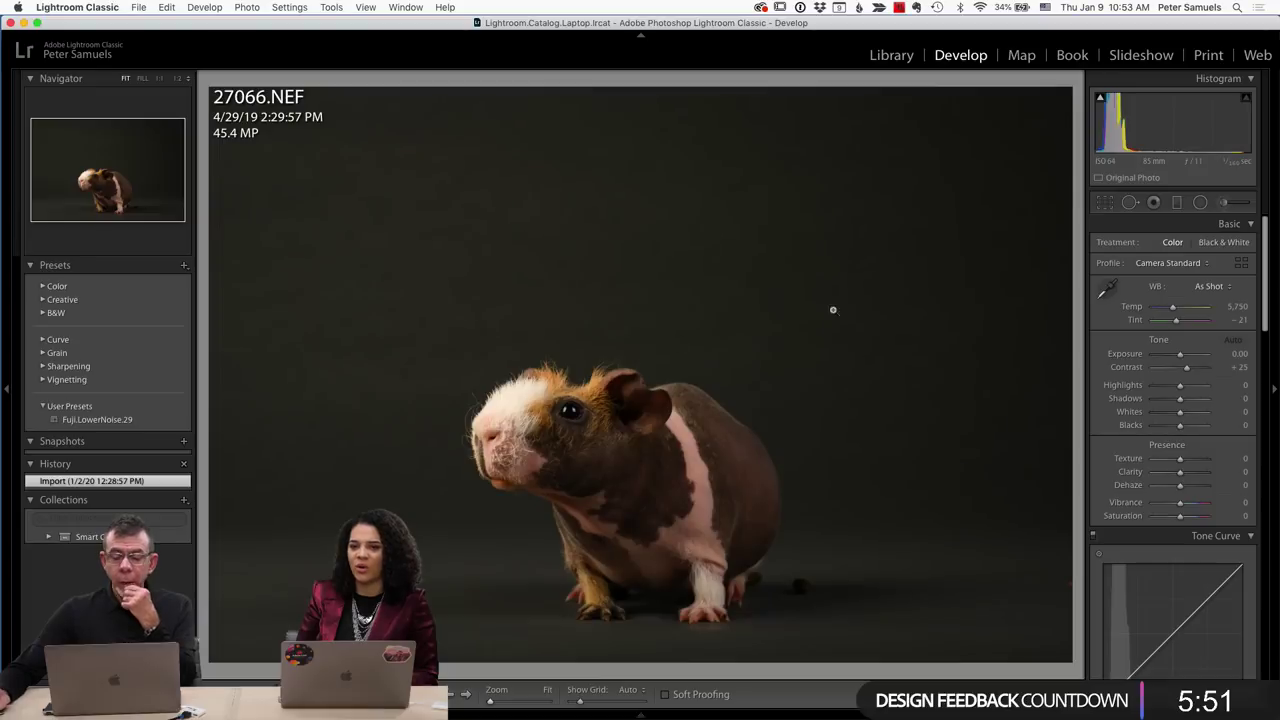
key("r")
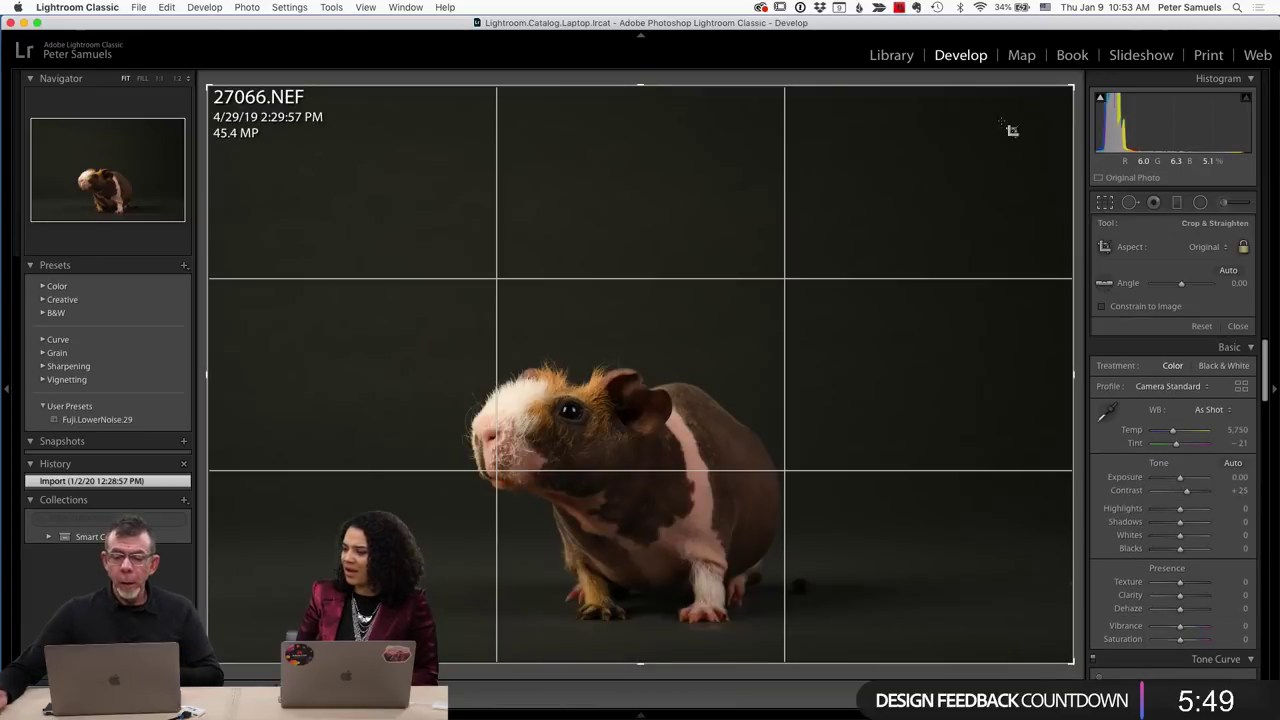
left_click(1208, 246)
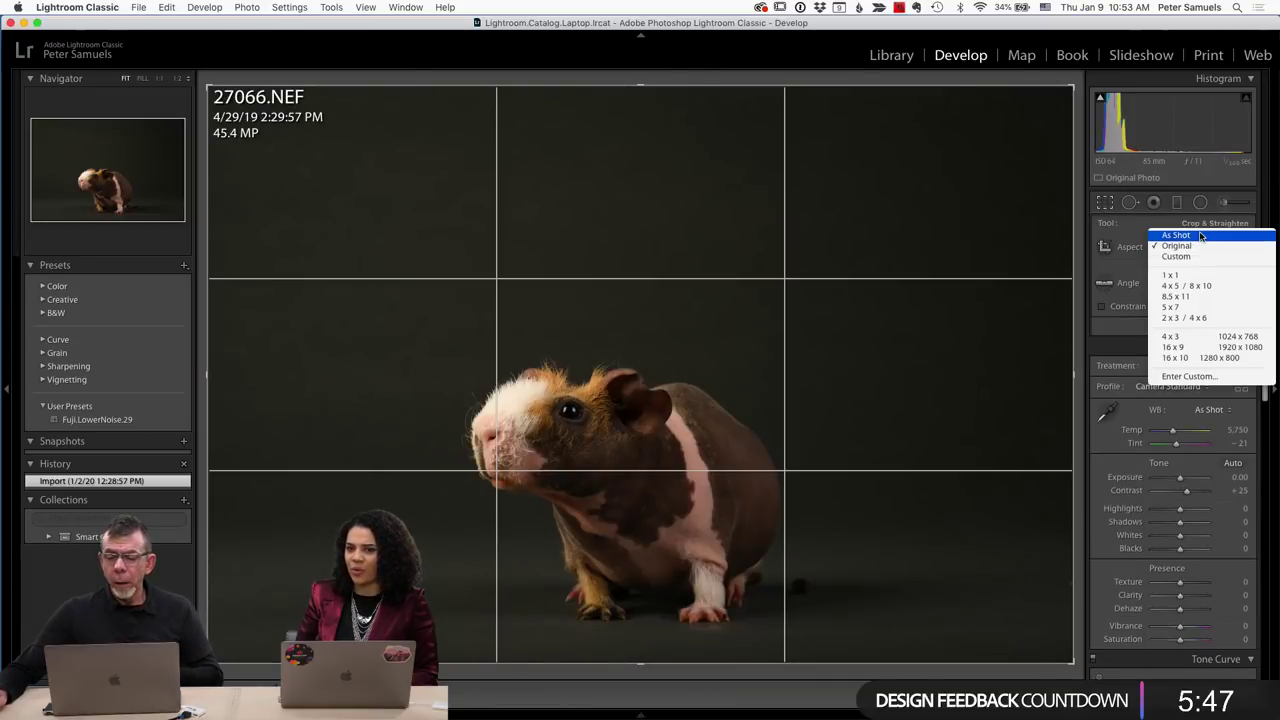
left_click(1200, 277)
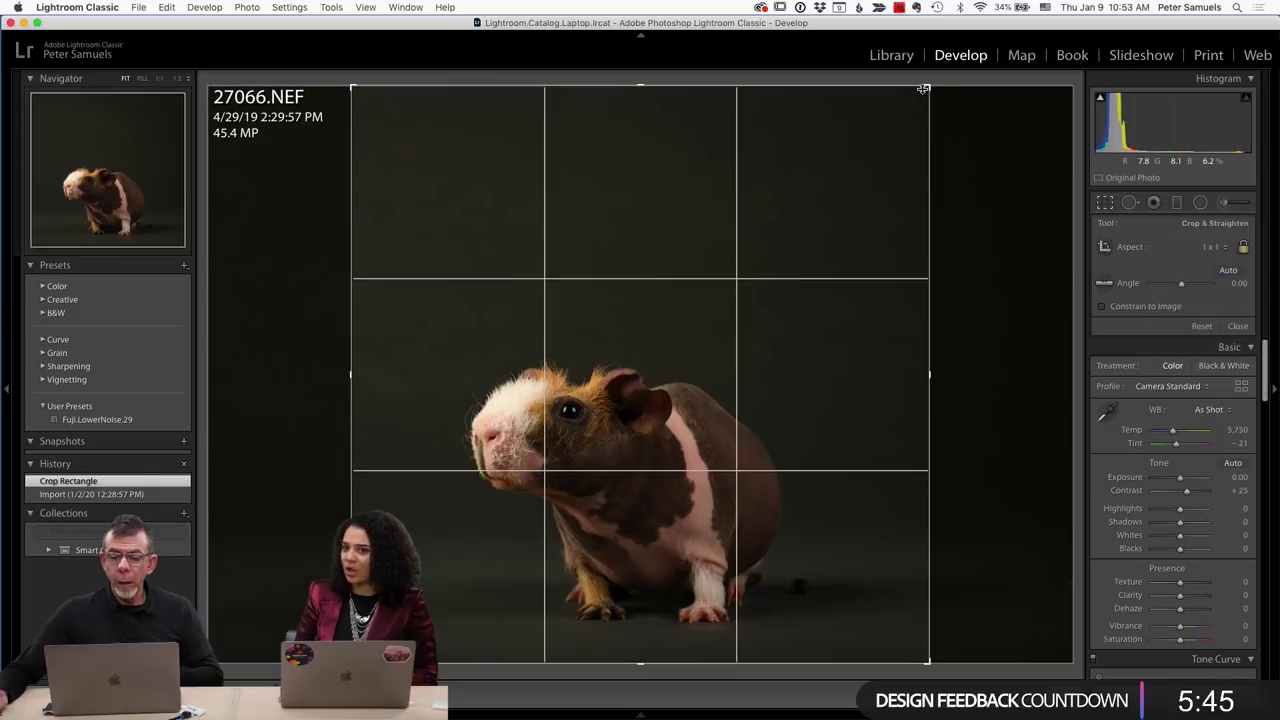
left_click_drag(927, 88, 867, 150)
left_click_drag(794, 240, 726, 222)
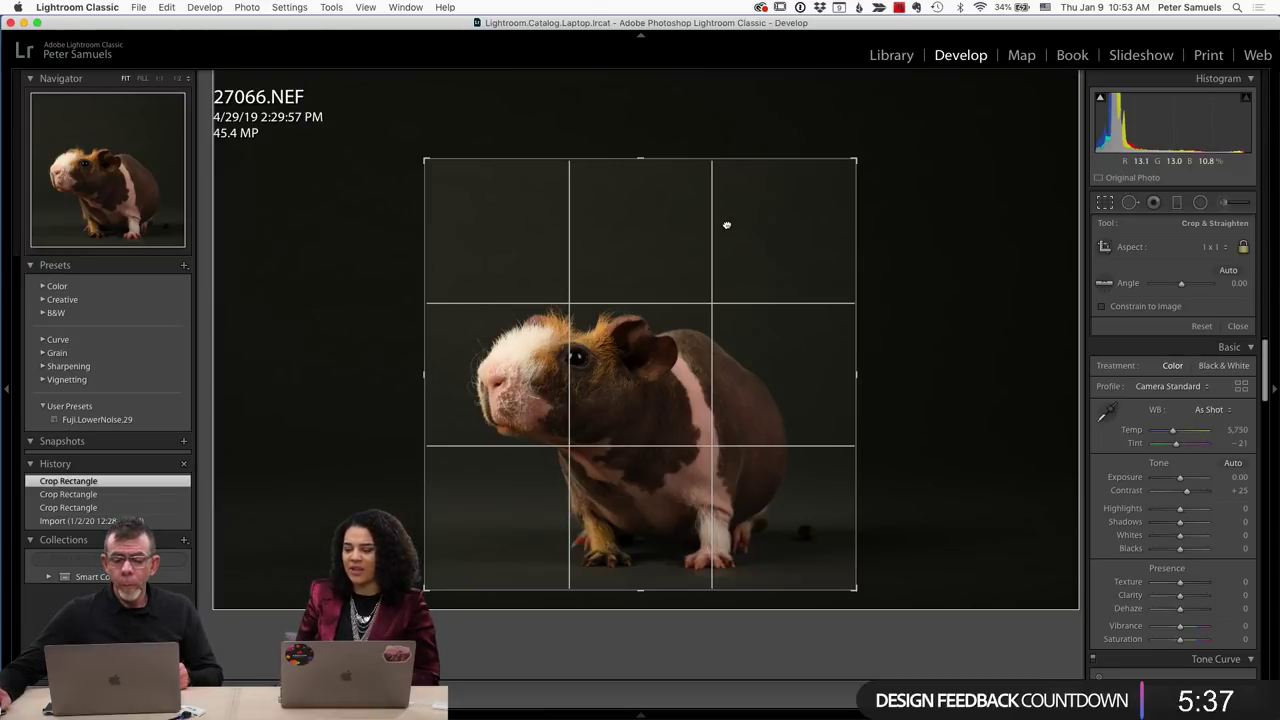
left_click(1105, 203)
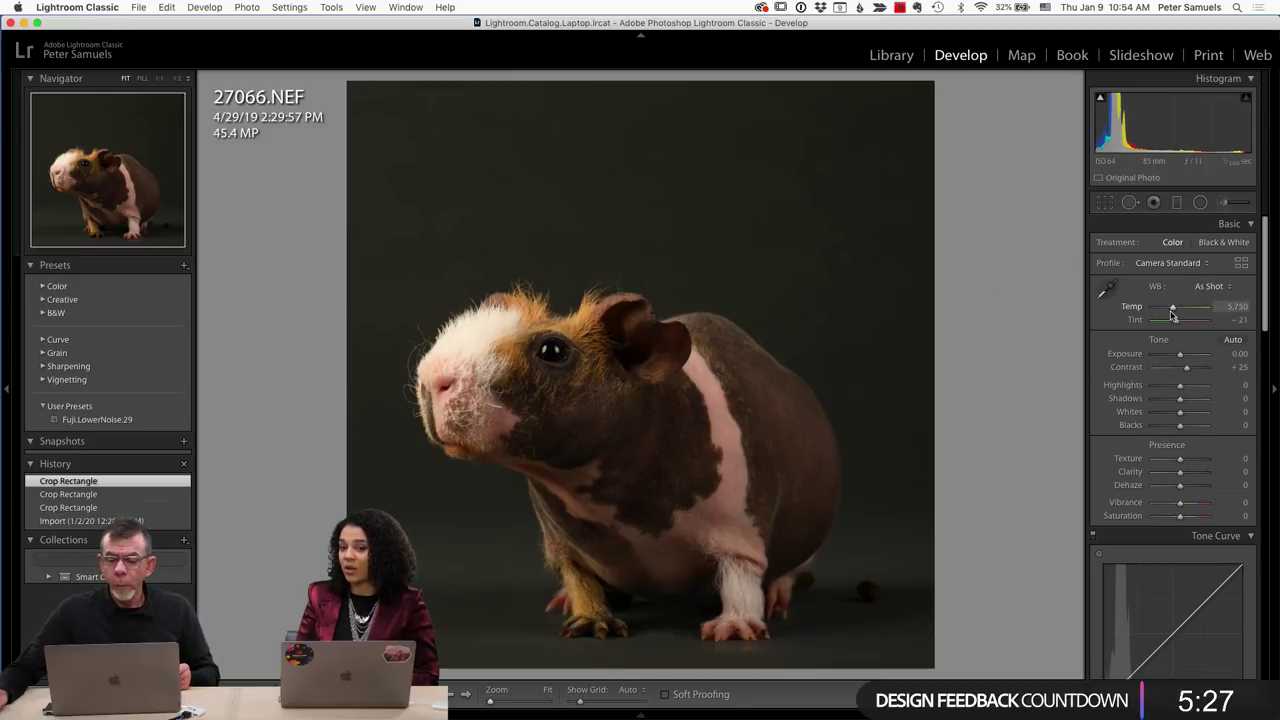
In the Basic panel, lower Contrast to +6, Highlights to -4 and Whites to -7.
left_click_drag(1188, 372, 1182, 370)
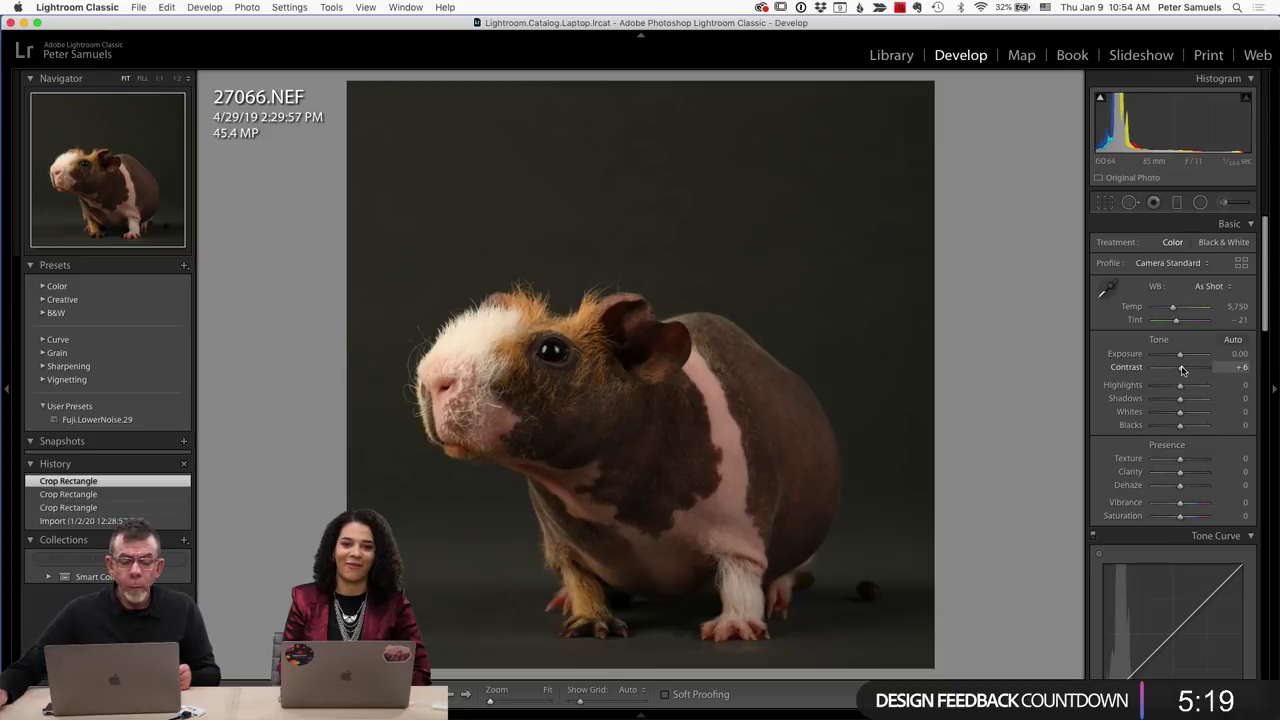
left_click_drag(1182, 370, 1182, 370)
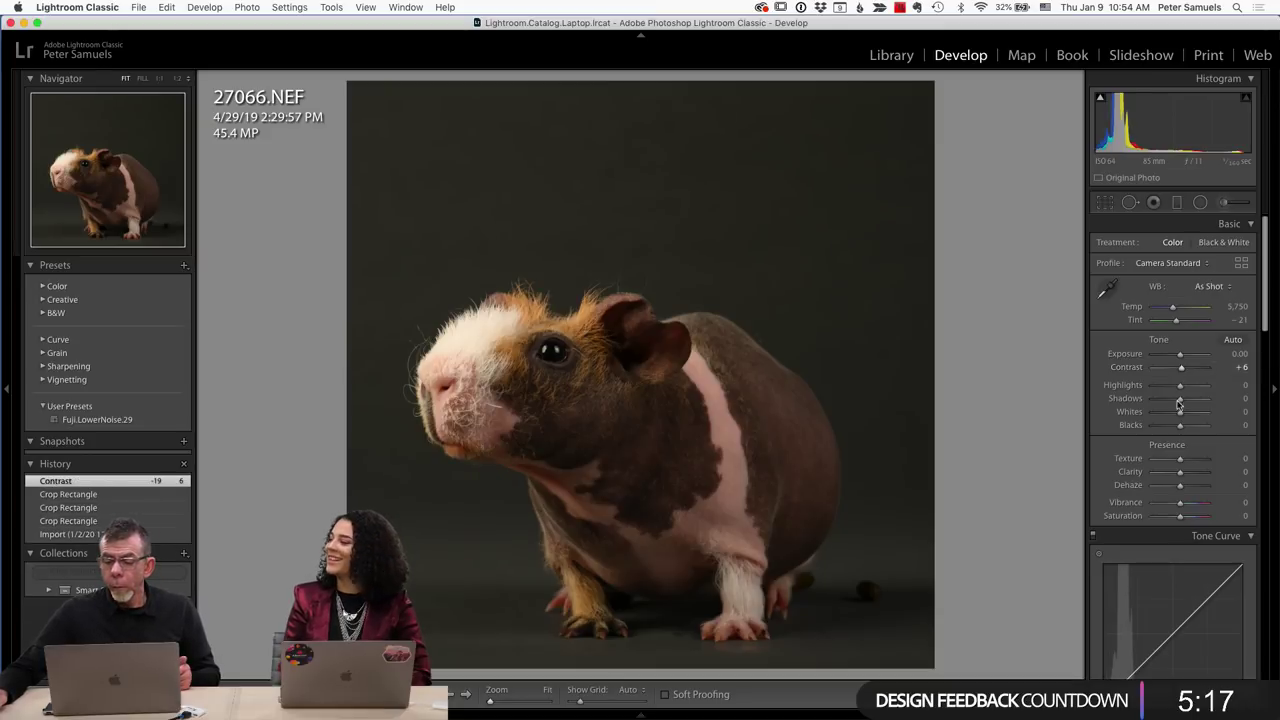
left_click_drag(1179, 412, 1178, 385)
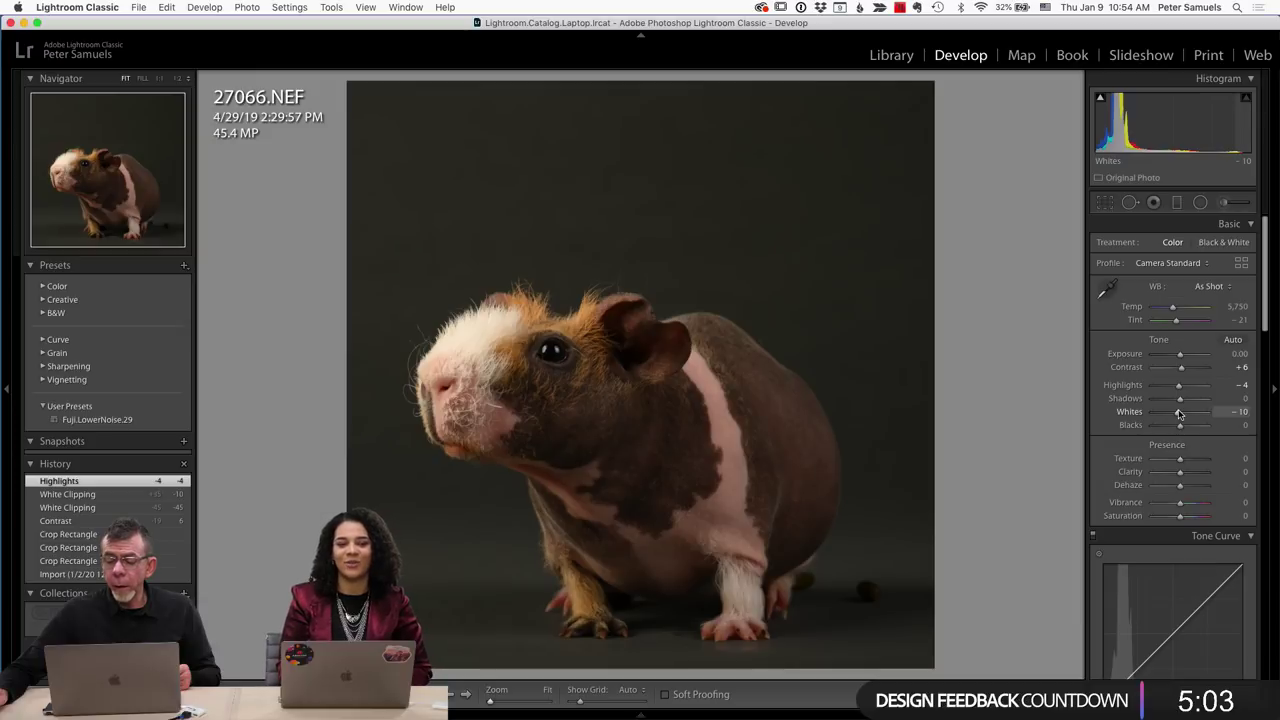
left_click_drag(1179, 414, 1182, 414)
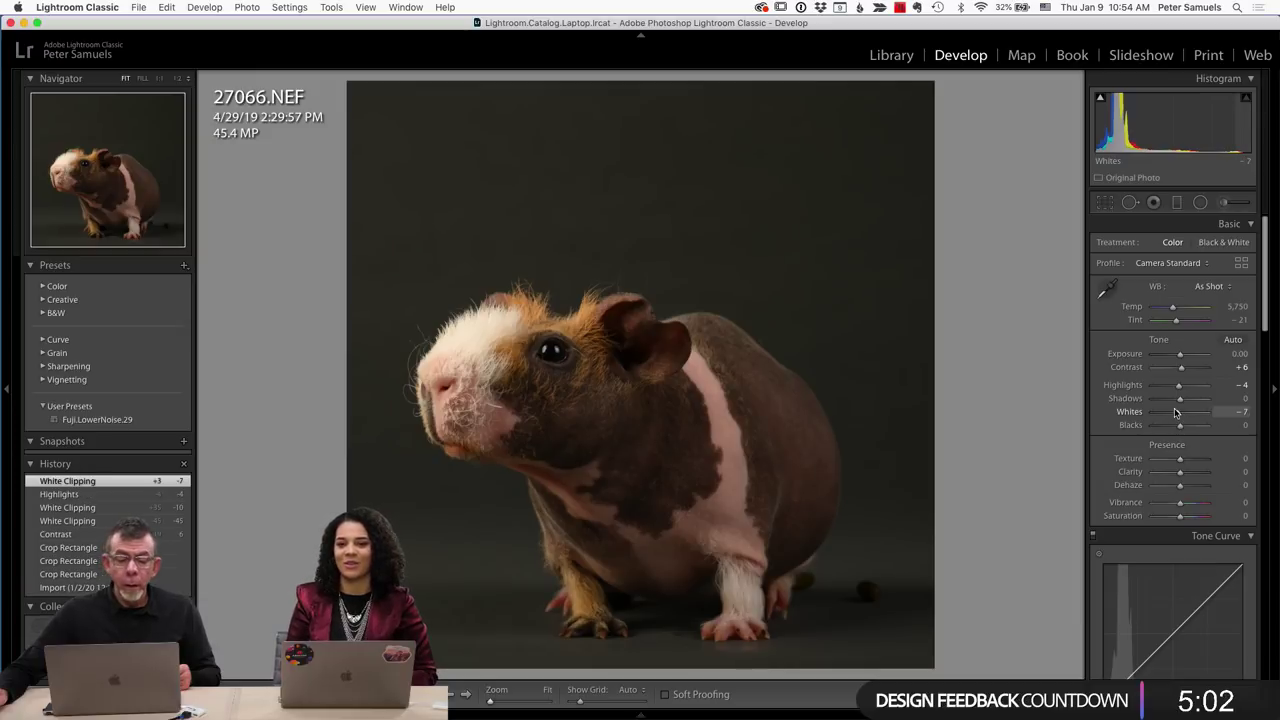
Paint an Adjustment Brush mask over the white head fur with Exposure -2.26.
left_click(1222, 203)
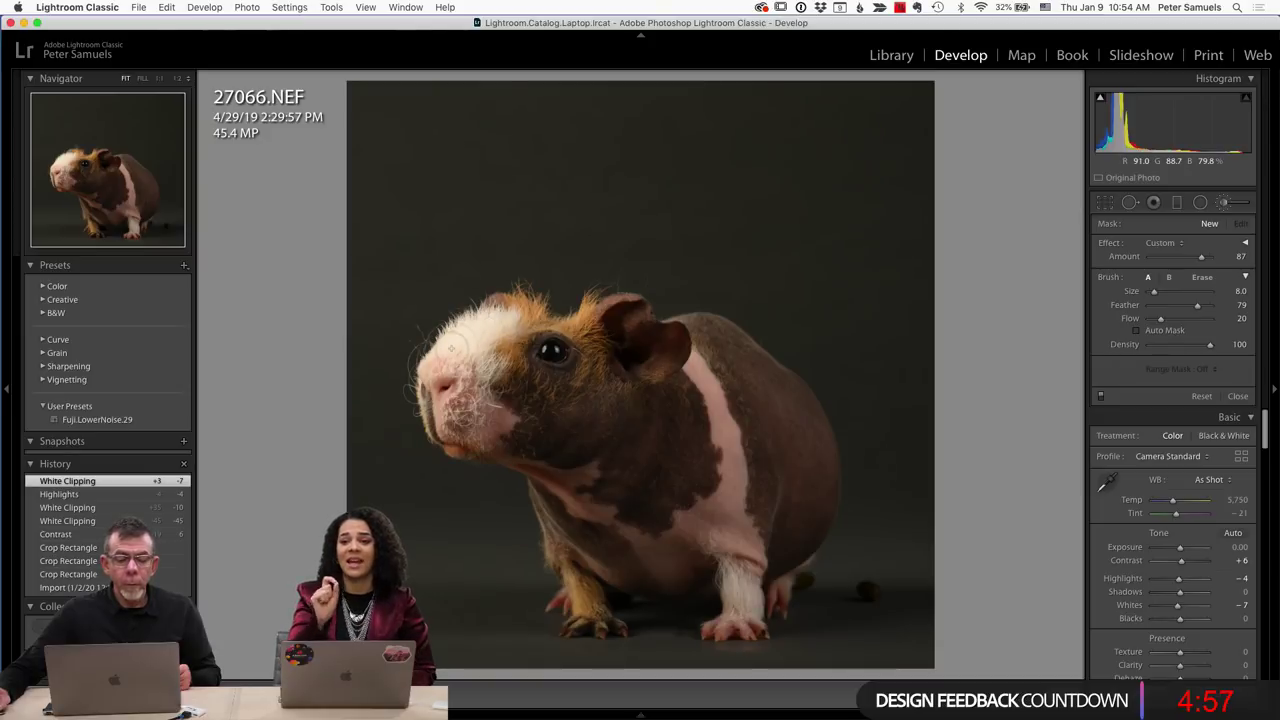
left_click_drag(465, 337, 482, 327)
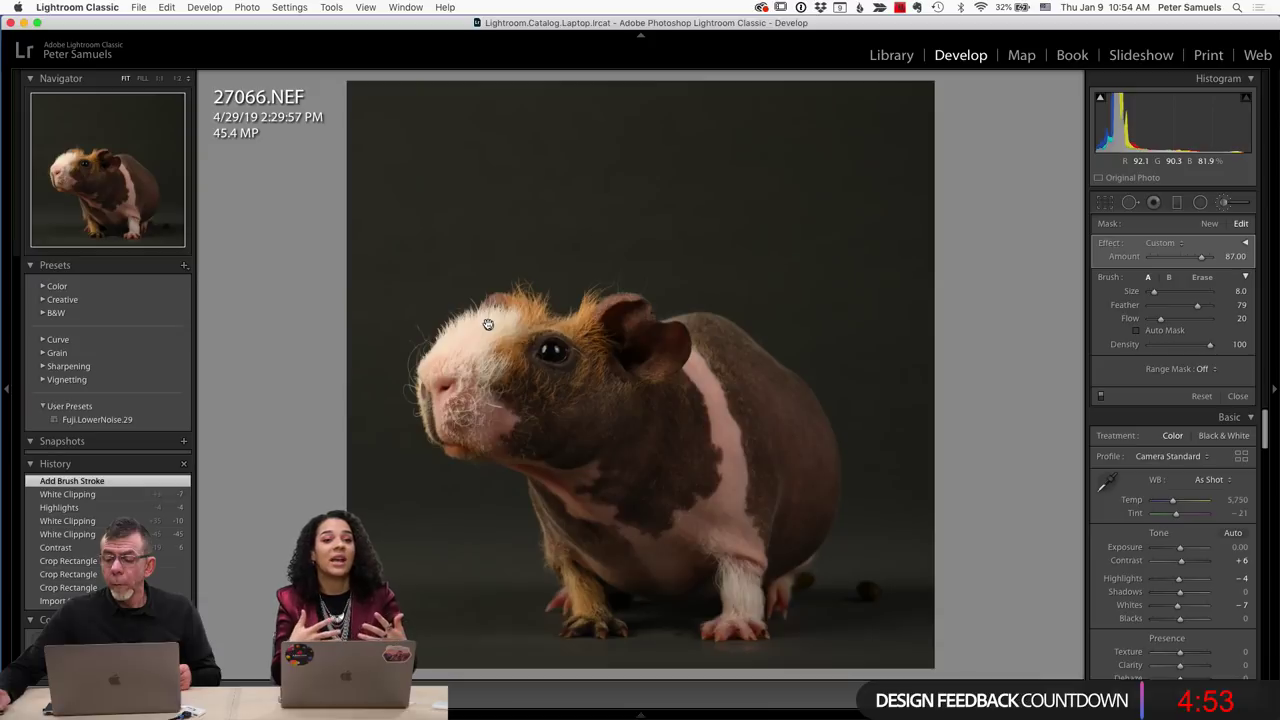
left_click(1246, 243)
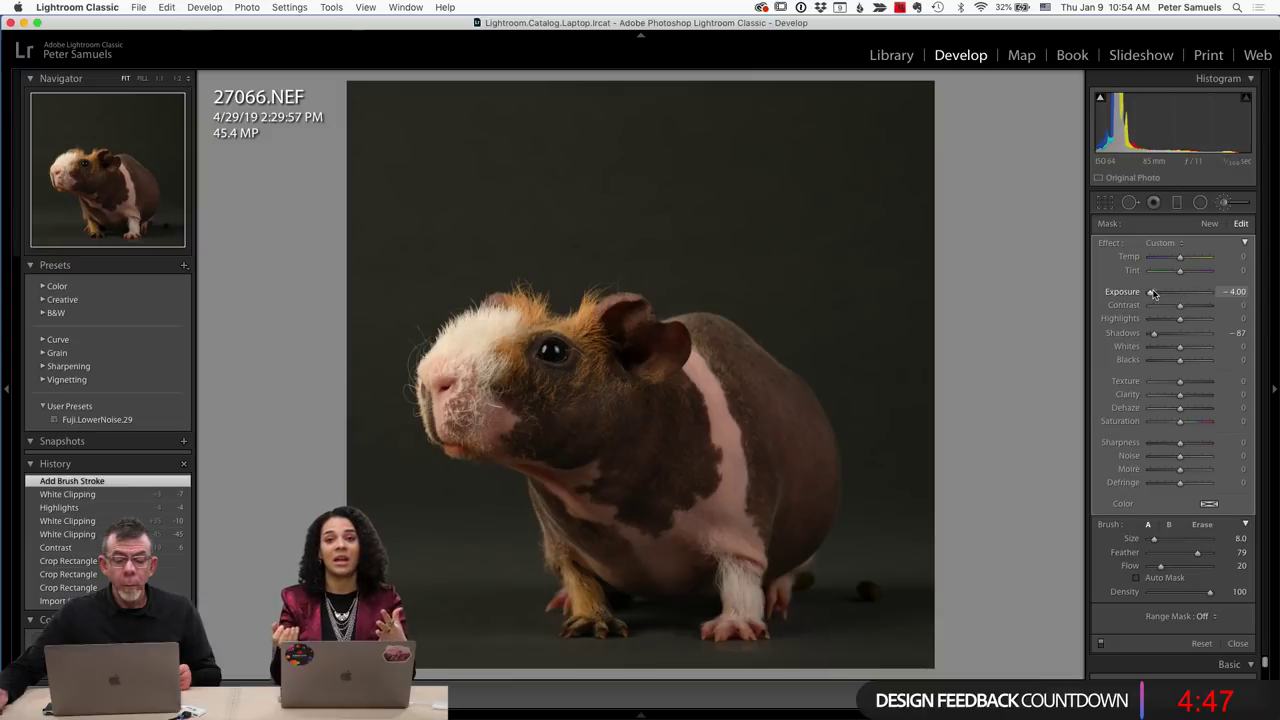
left_click_drag(1153, 292, 1164, 294)
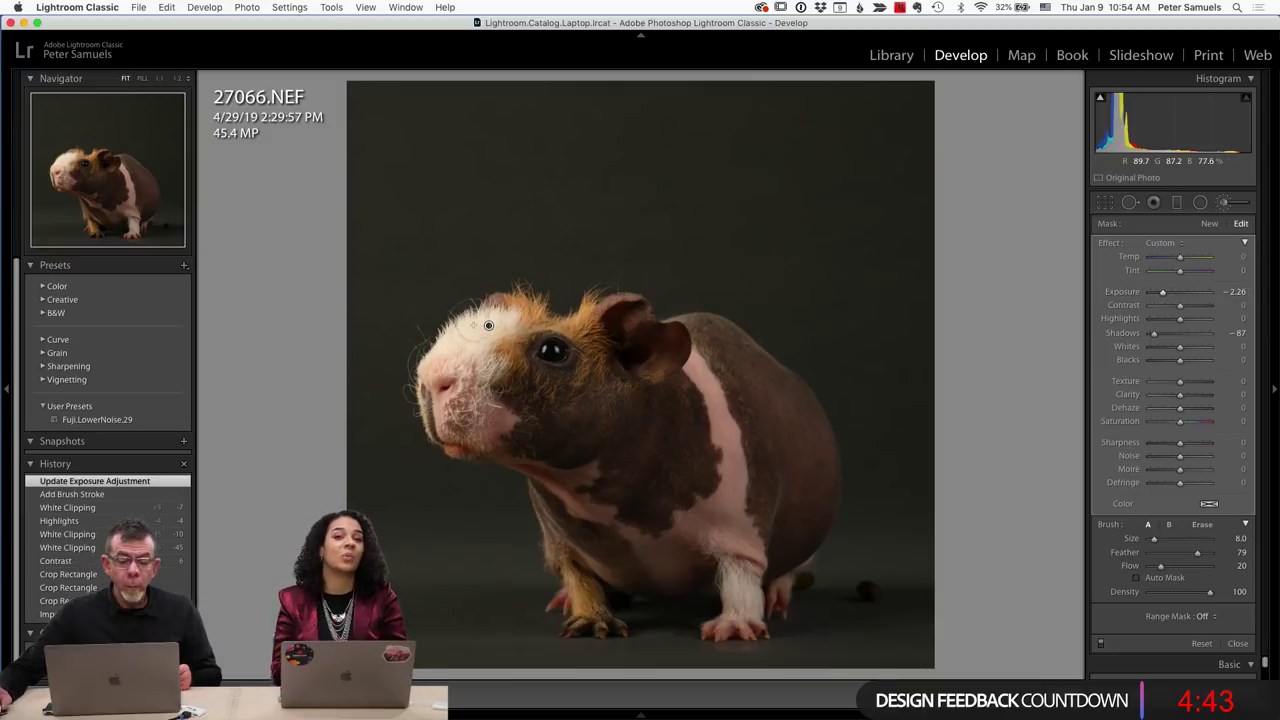
left_click(489, 325)
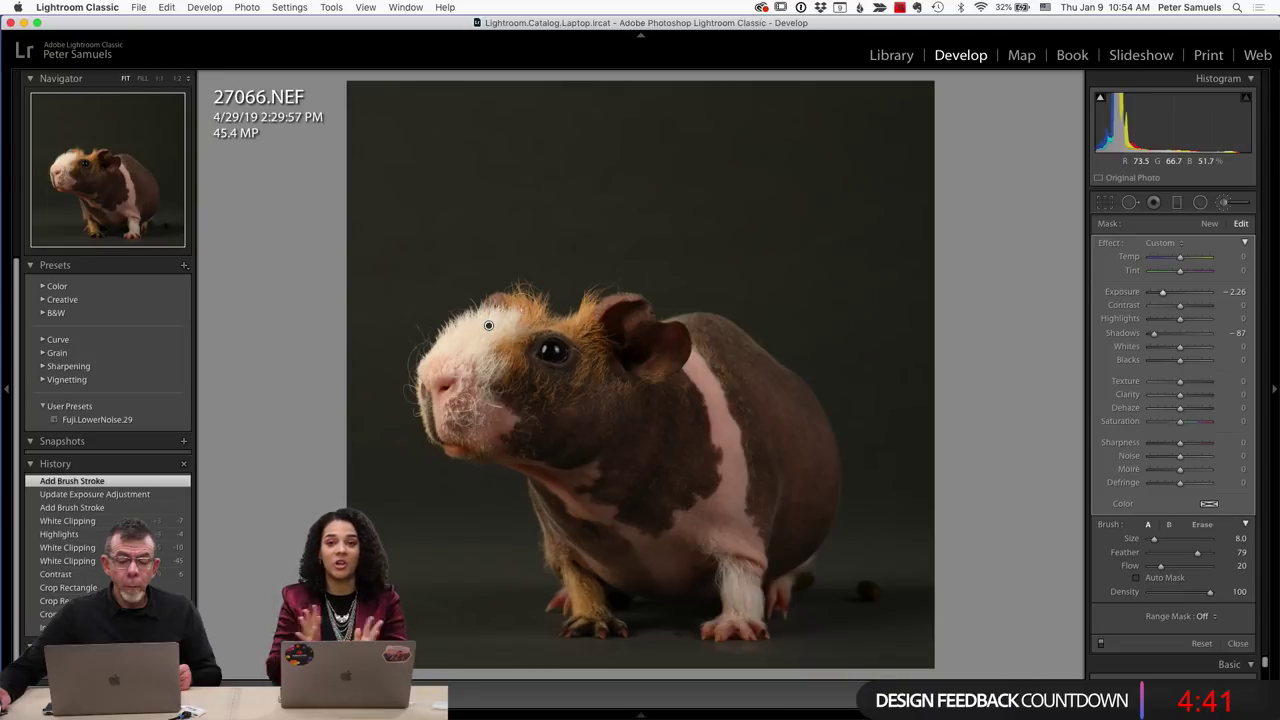
left_click(460, 345)
left_click(458, 345)
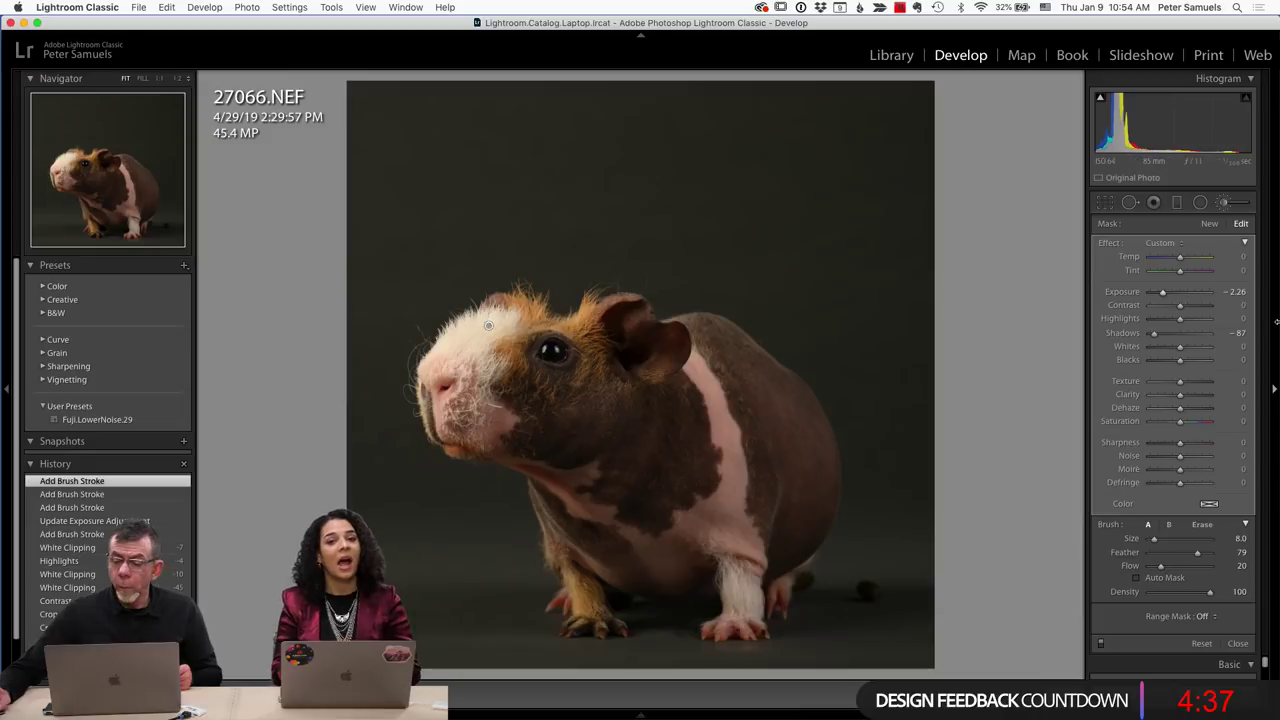
Set the brushed area's Shadows to -7 and Highlights to -72, checking the head at 1:1.
left_click(1177, 334)
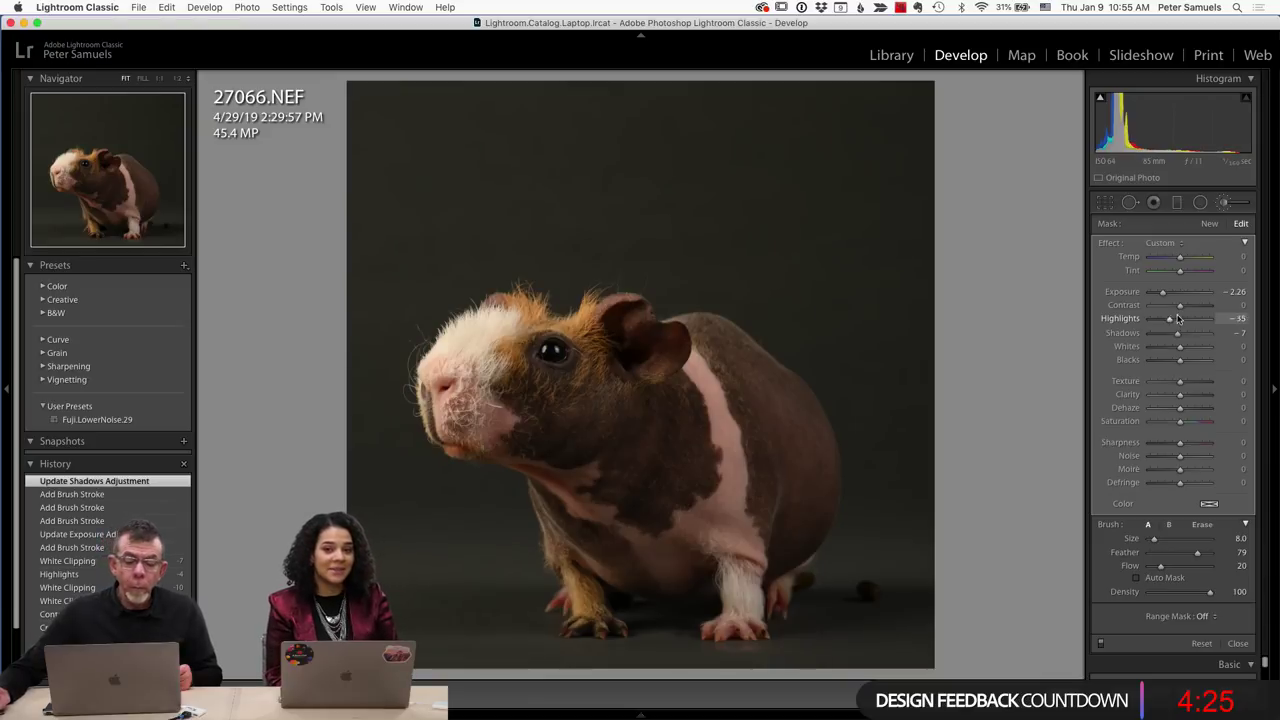
left_click_drag(1165, 320, 1159, 318)
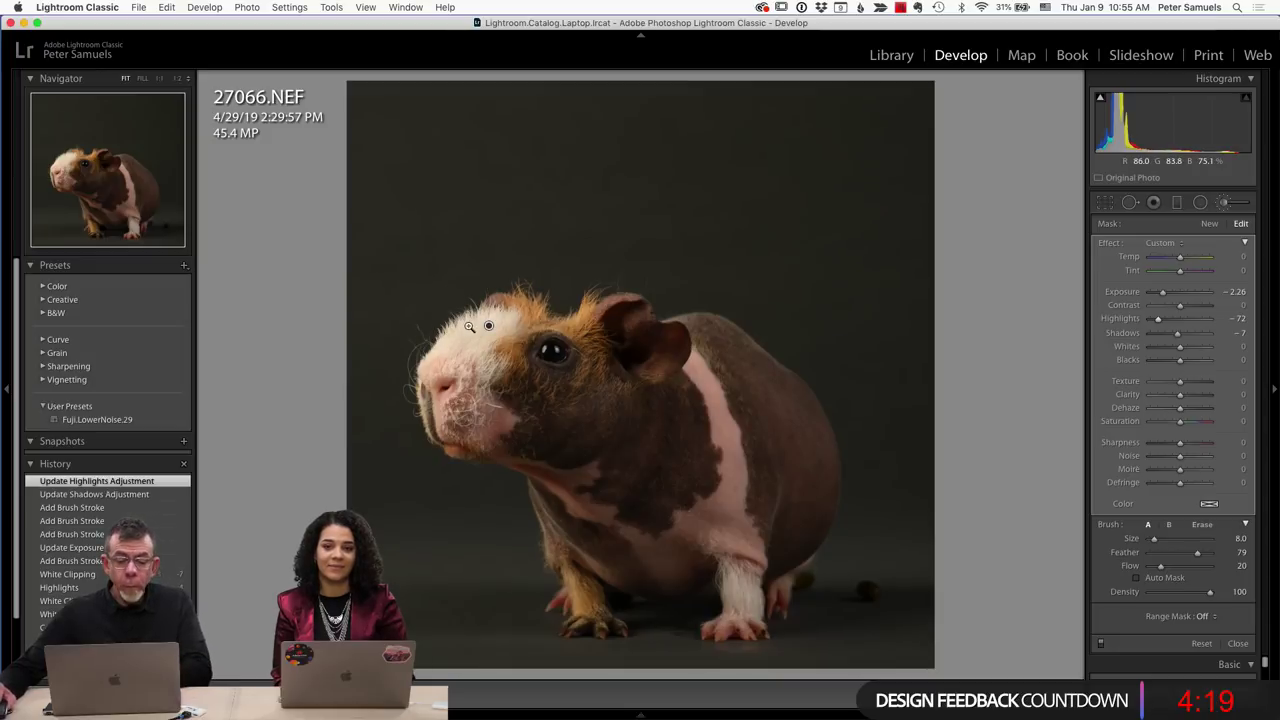
left_click(470, 328)
left_click_drag(518, 316, 705, 388)
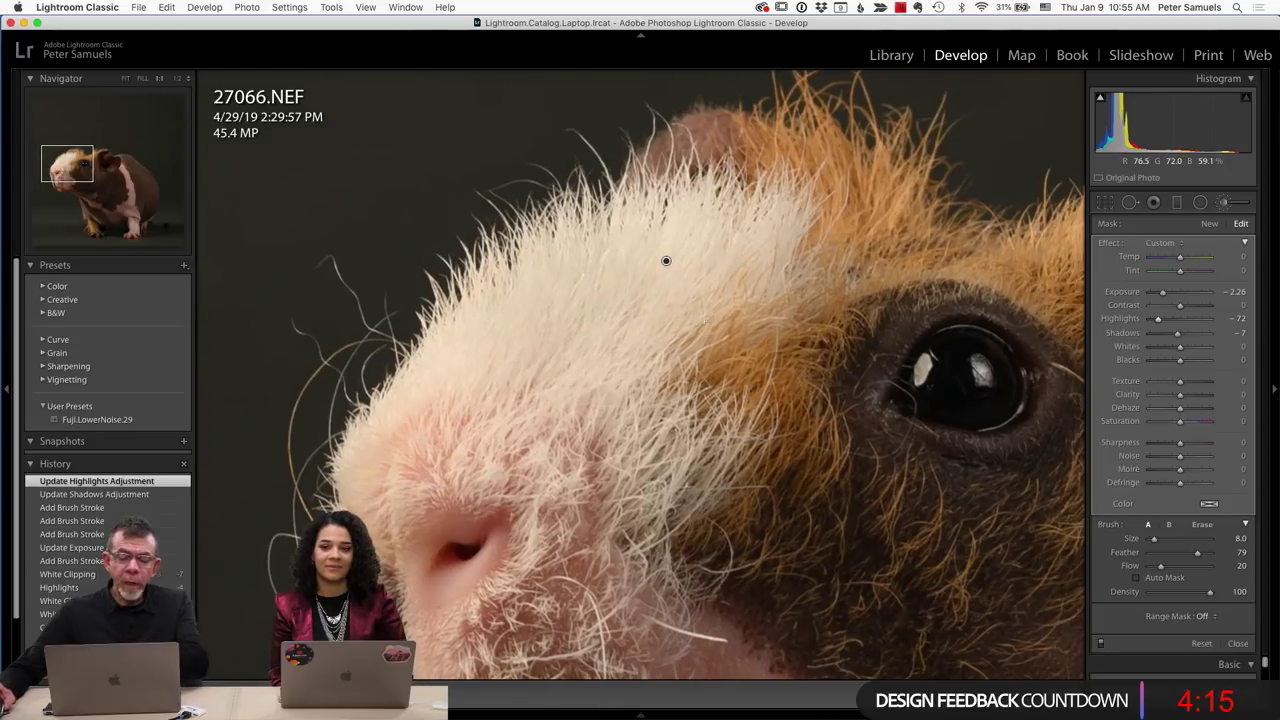
left_click(641, 318)
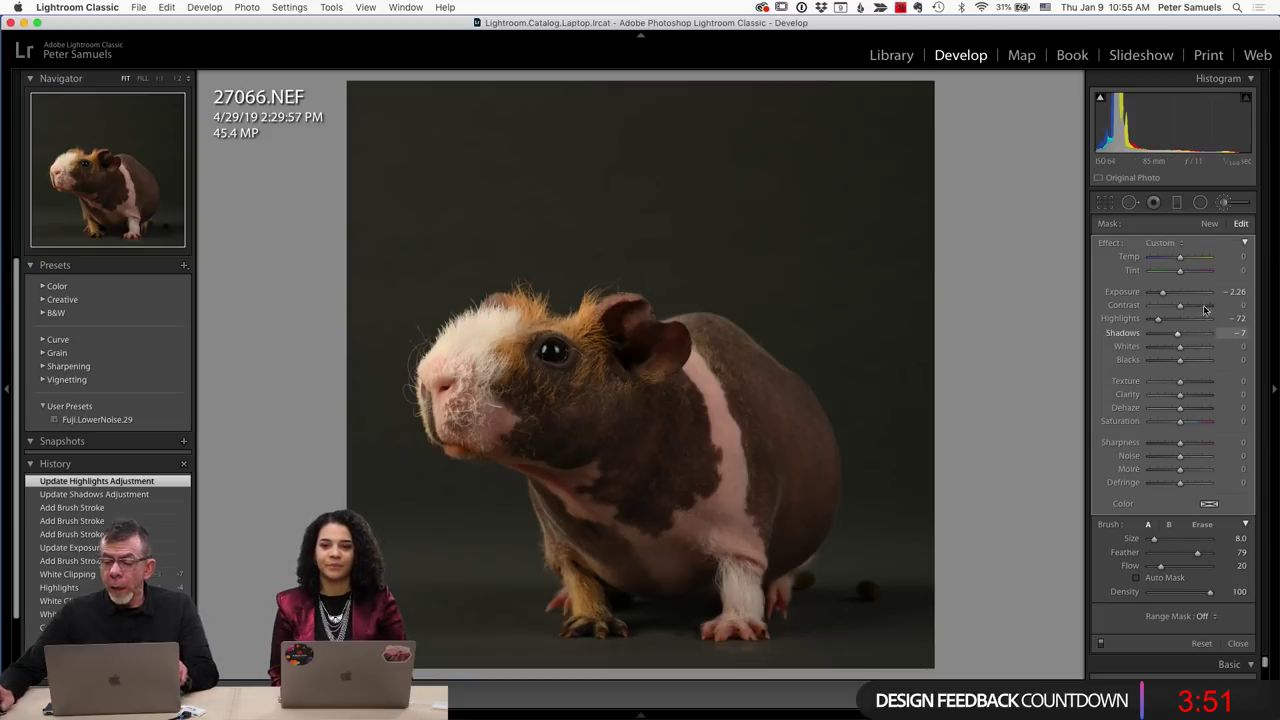
left_click(1245, 243)
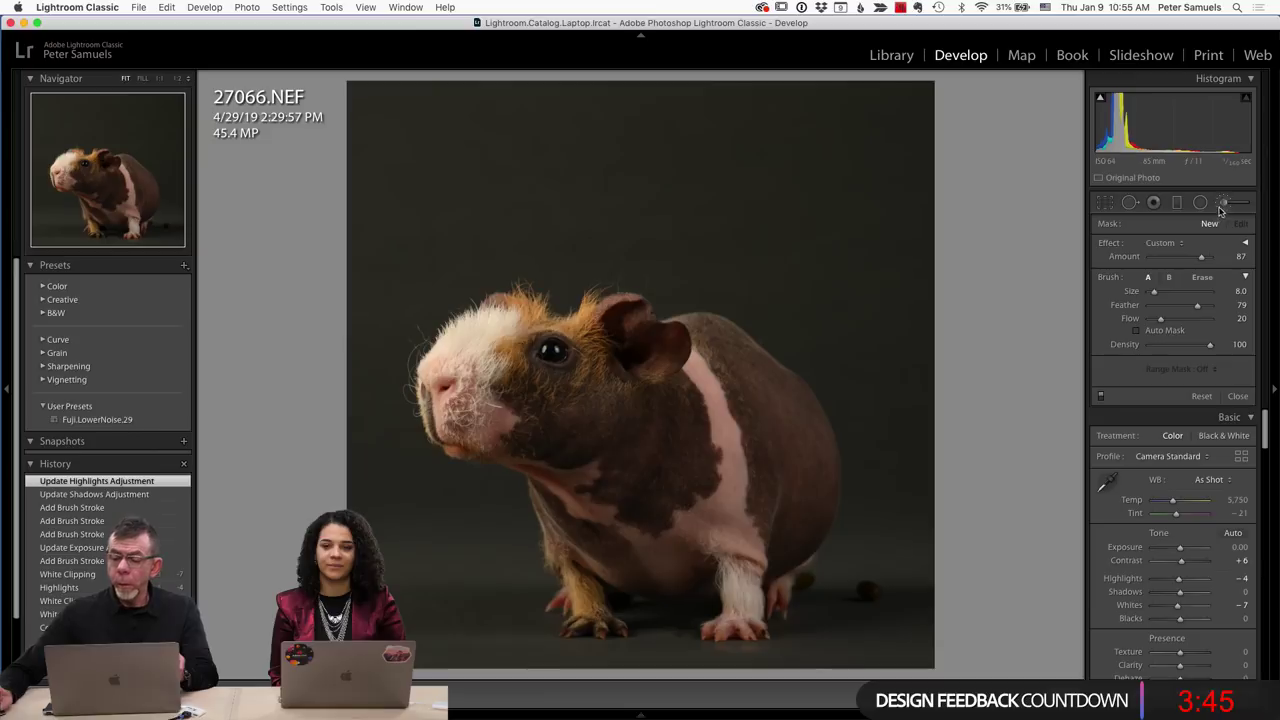
Paint a second brush mask at Exposure 1.97 and Shadows -4 over the neck and pink side.
left_click(1226, 204)
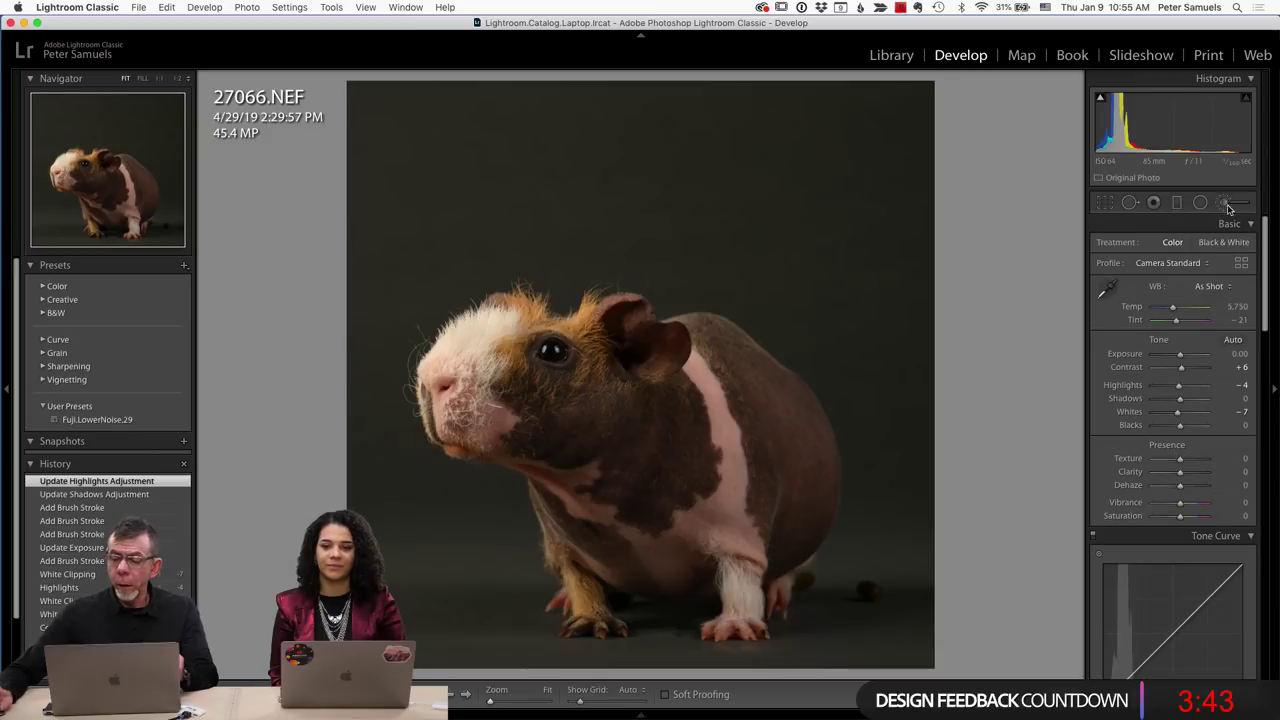
left_click(1226, 204)
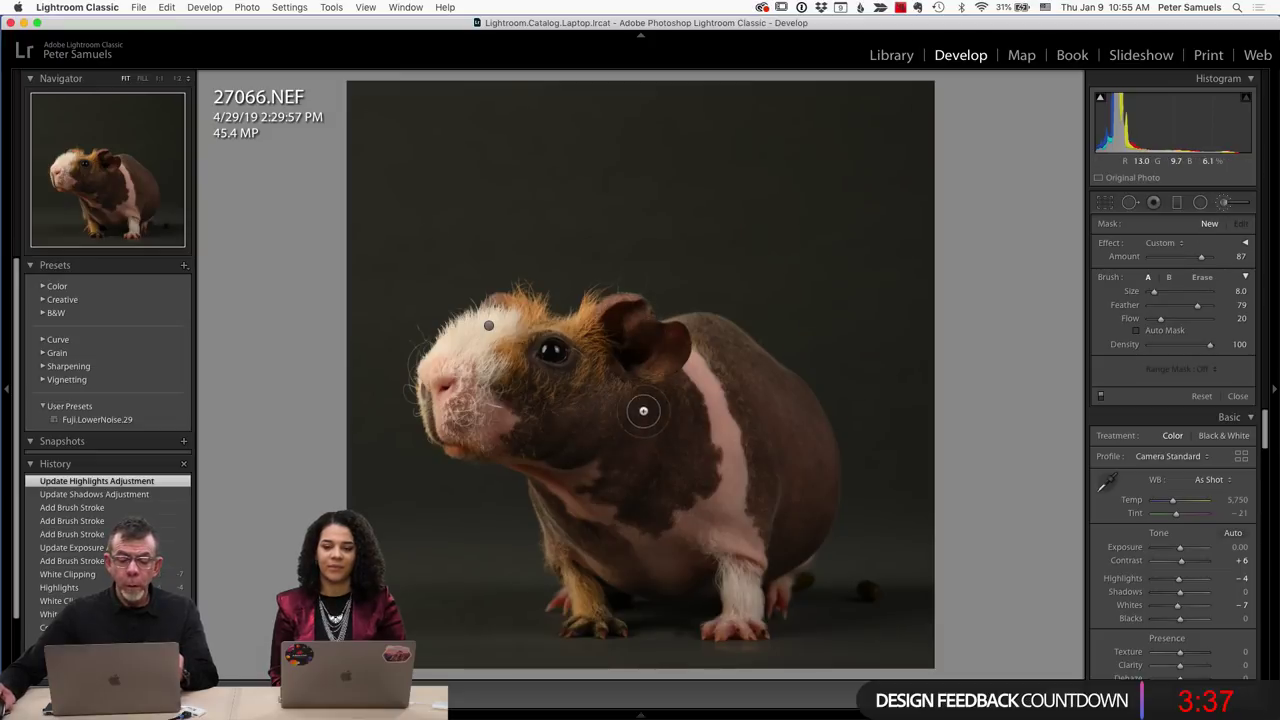
left_click_drag(630, 403, 545, 432)
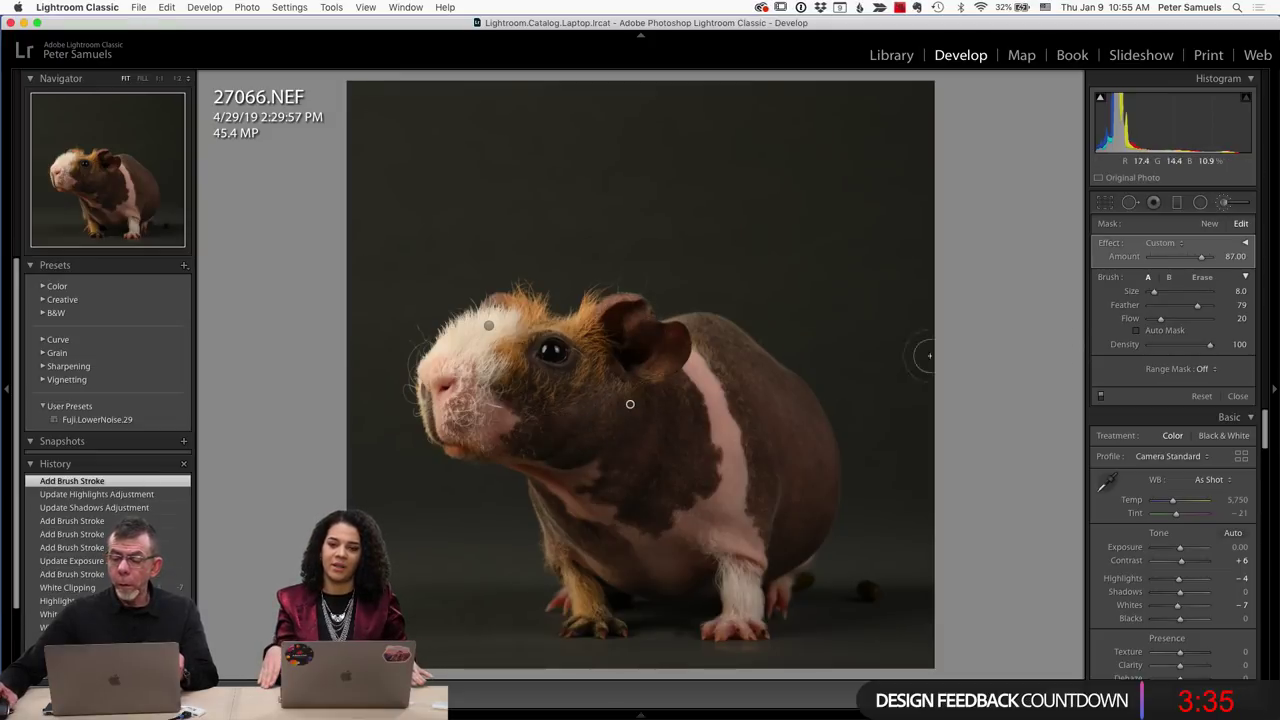
left_click(1245, 243)
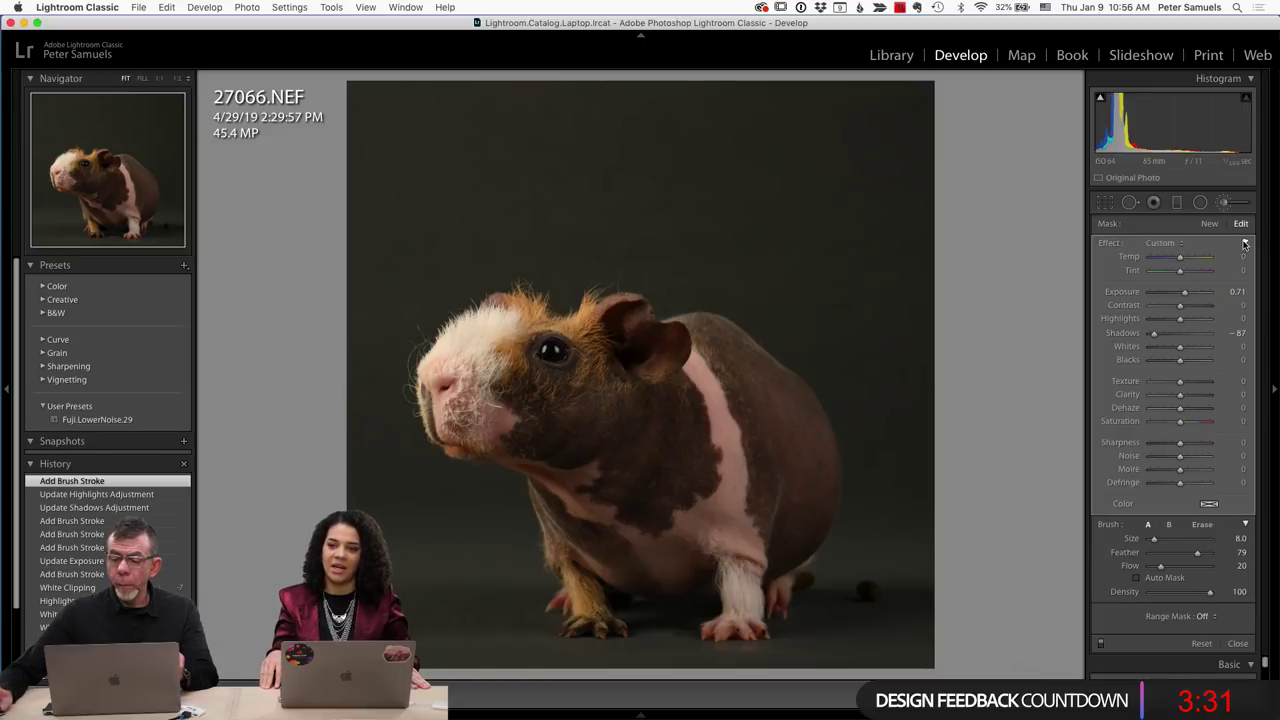
left_click(1179, 334)
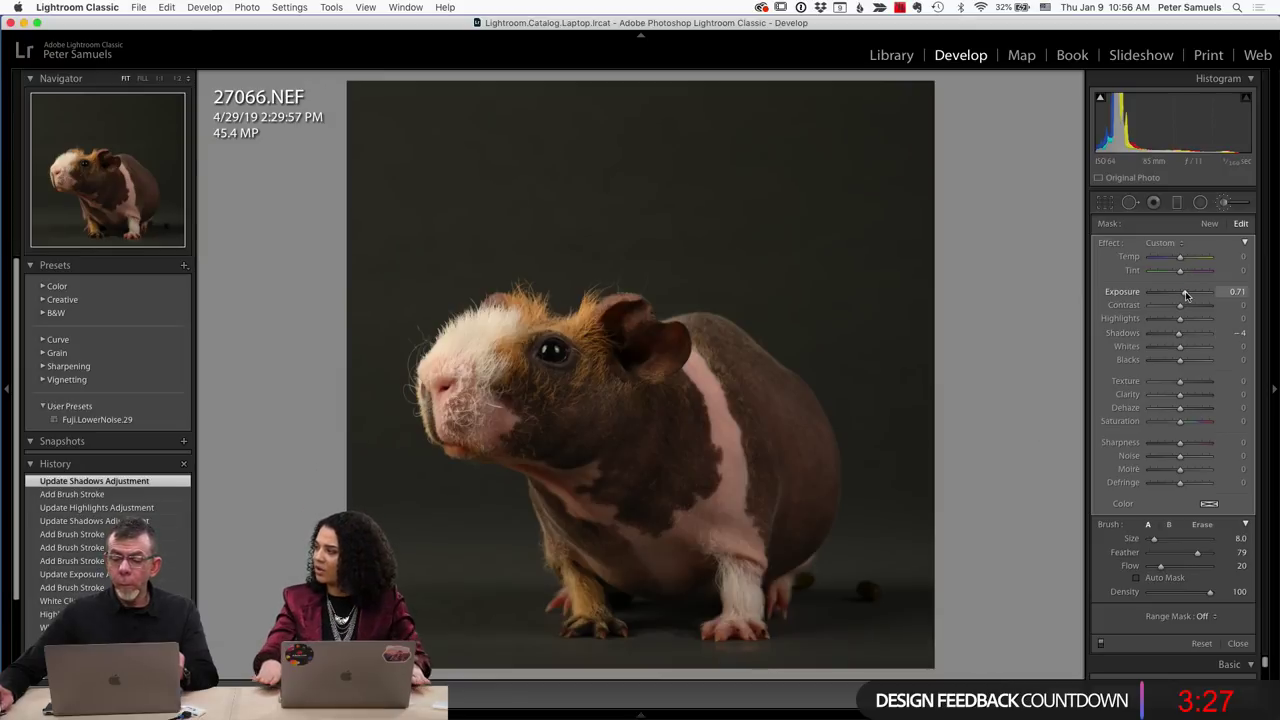
left_click_drag(1193, 293, 1193, 291)
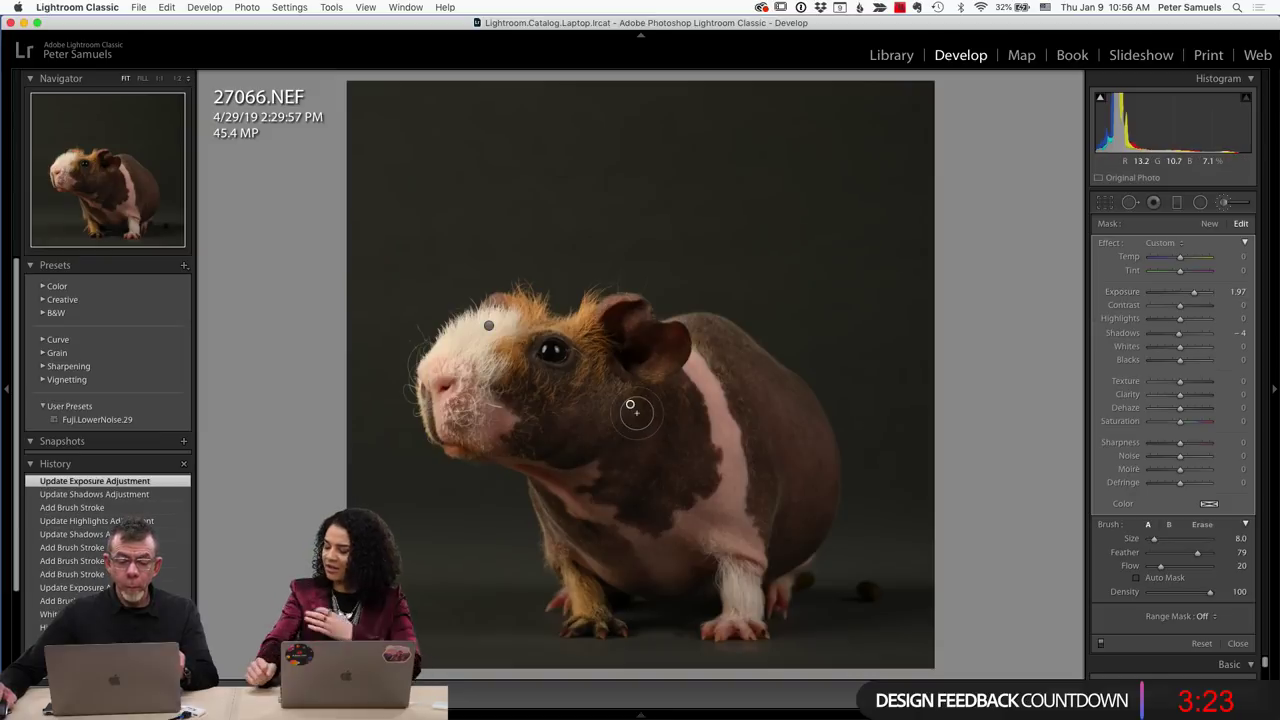
mouse_move(558, 441)
left_mouse_down()
mouse_move(612, 432)
mouse_move(564, 455)
mouse_move(658, 424)
mouse_move(702, 376)
mouse_move(715, 470)
left_mouse_up()
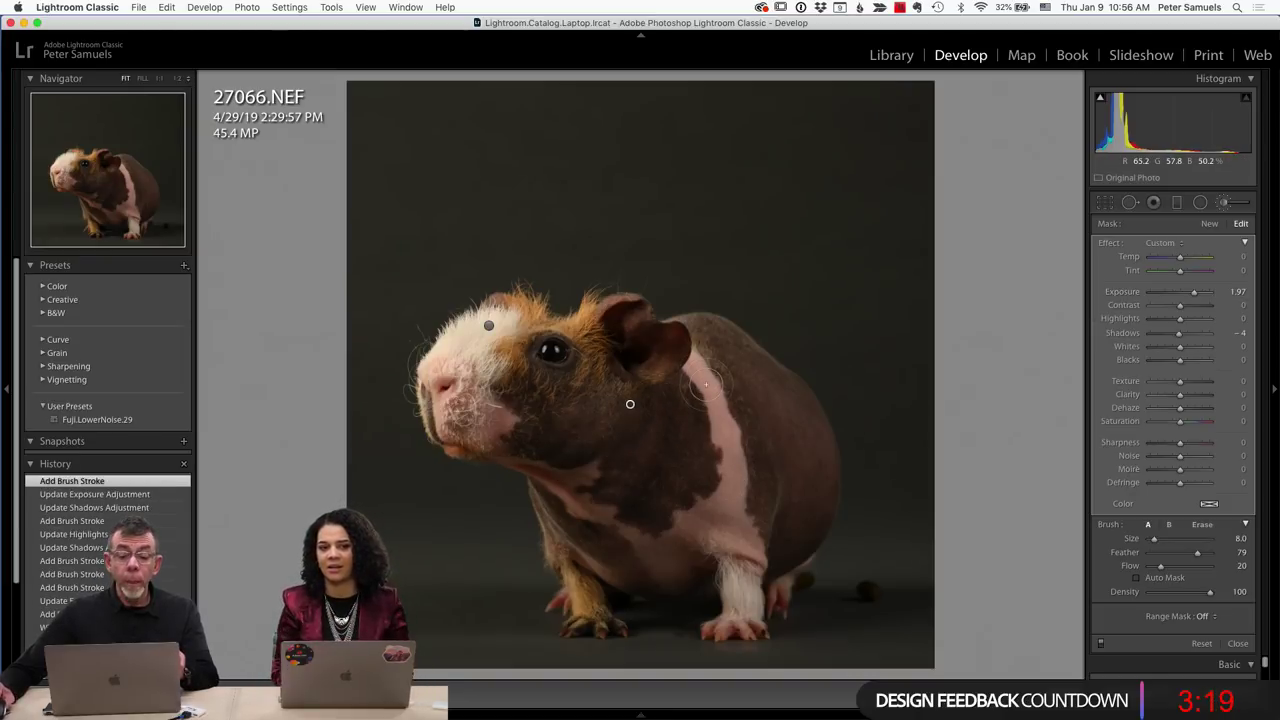
mouse_move(698, 390)
left_mouse_down()
mouse_move(716, 474)
mouse_move(766, 465)
left_mouse_up()
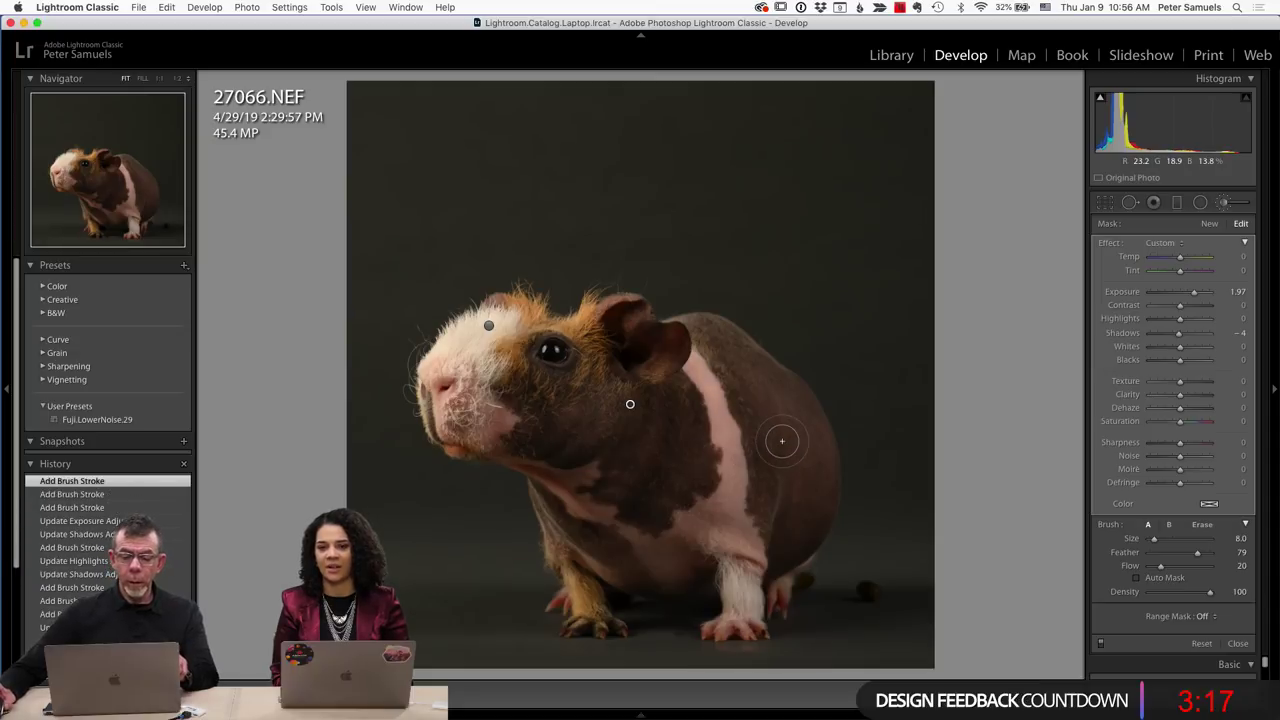
mouse_move(581, 418)
left_mouse_down()
mouse_move(507, 390)
mouse_move(580, 414)
left_mouse_up()
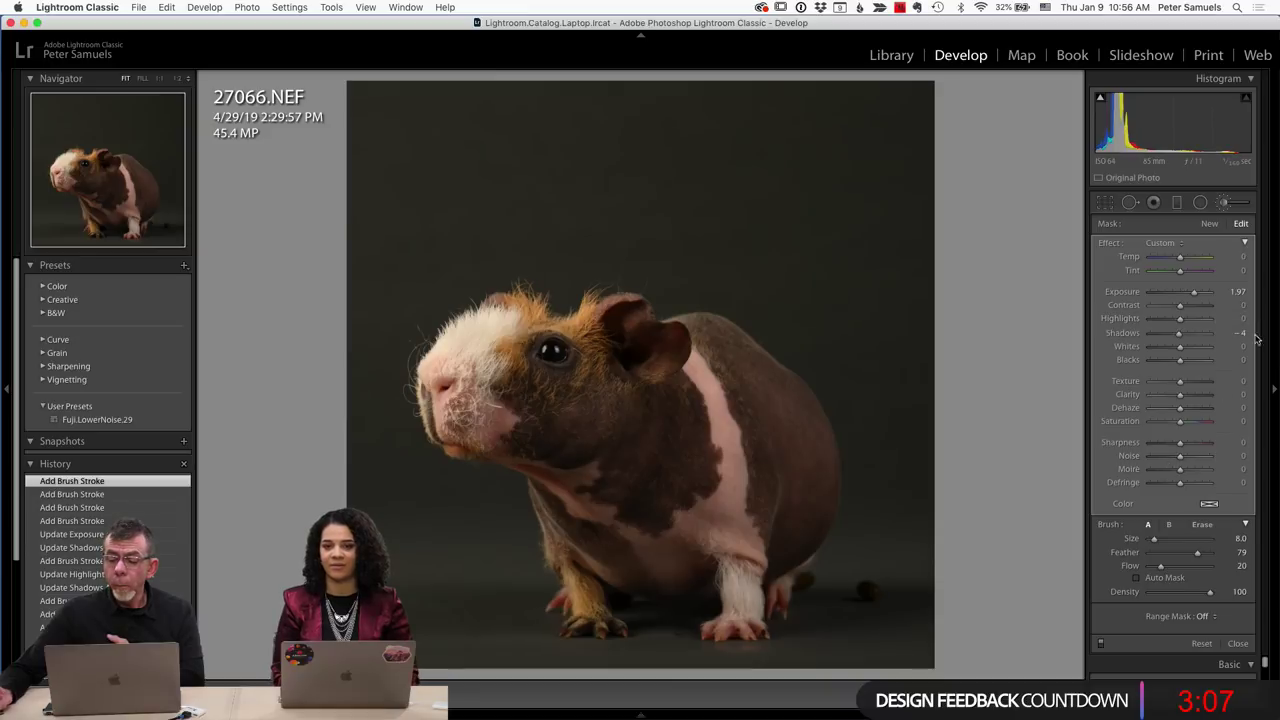
Raise the second mask's Exposure to 4.00 and add strokes over the fur, body and eye.
left_click_drag(1192, 297, 1197, 292)
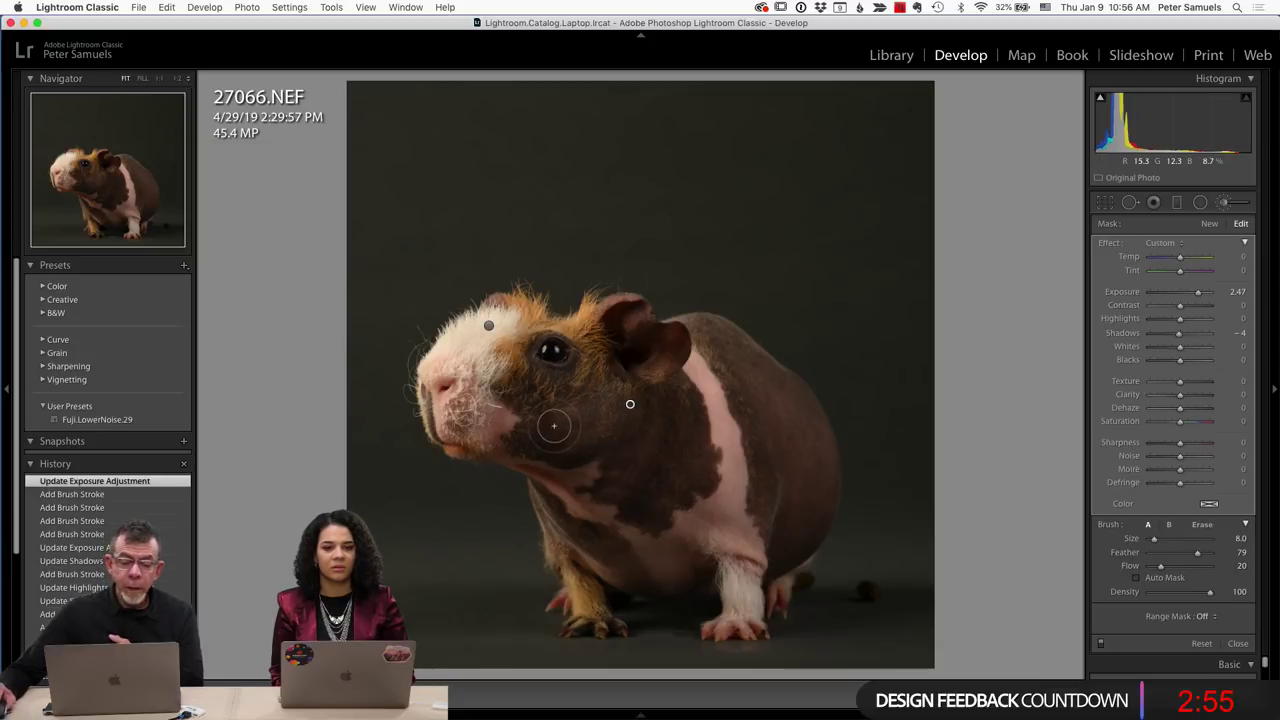
left_click_drag(560, 432, 683, 443)
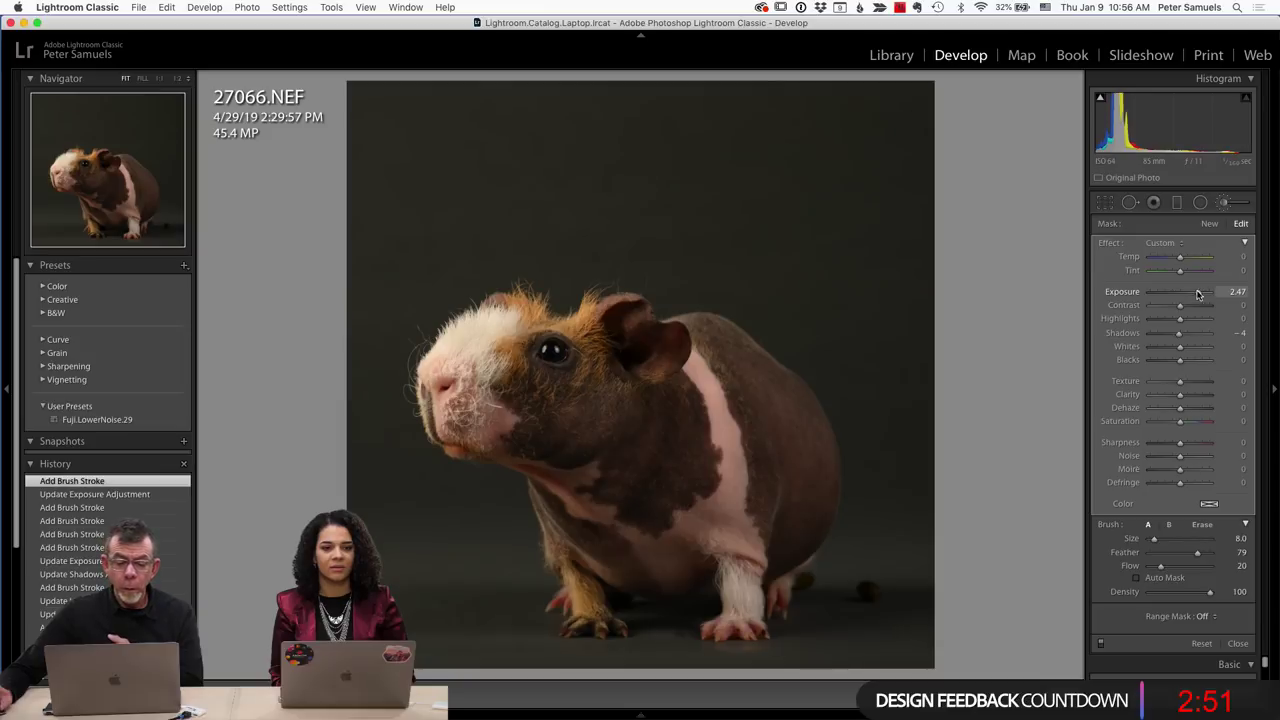
left_click_drag(1198, 293, 1211, 293)
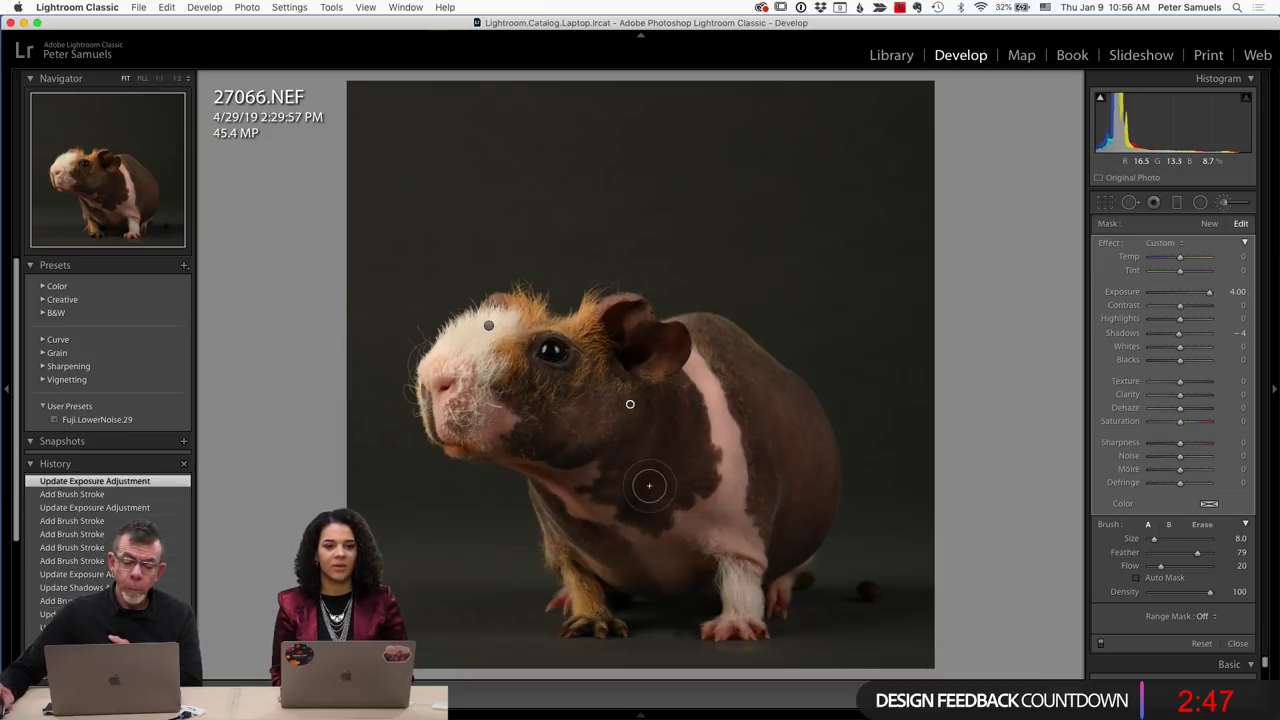
left_click_drag(649, 486, 686, 420)
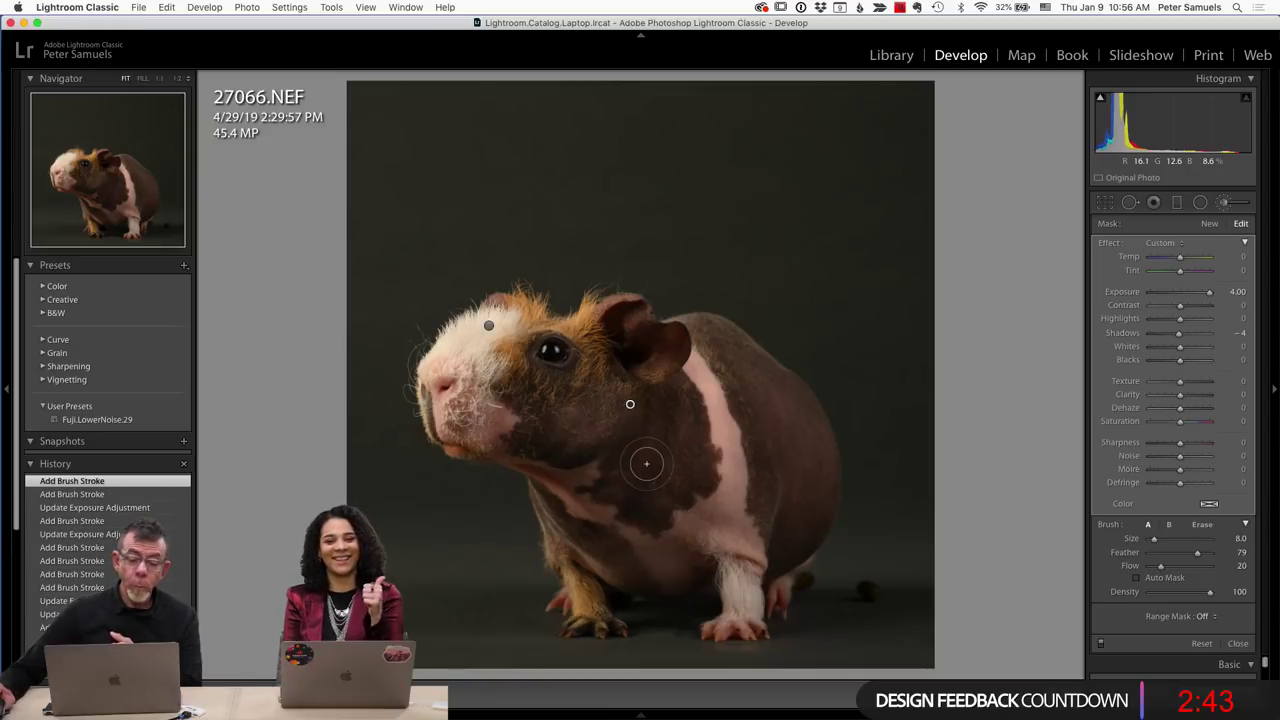
left_click_drag(629, 366, 586, 400)
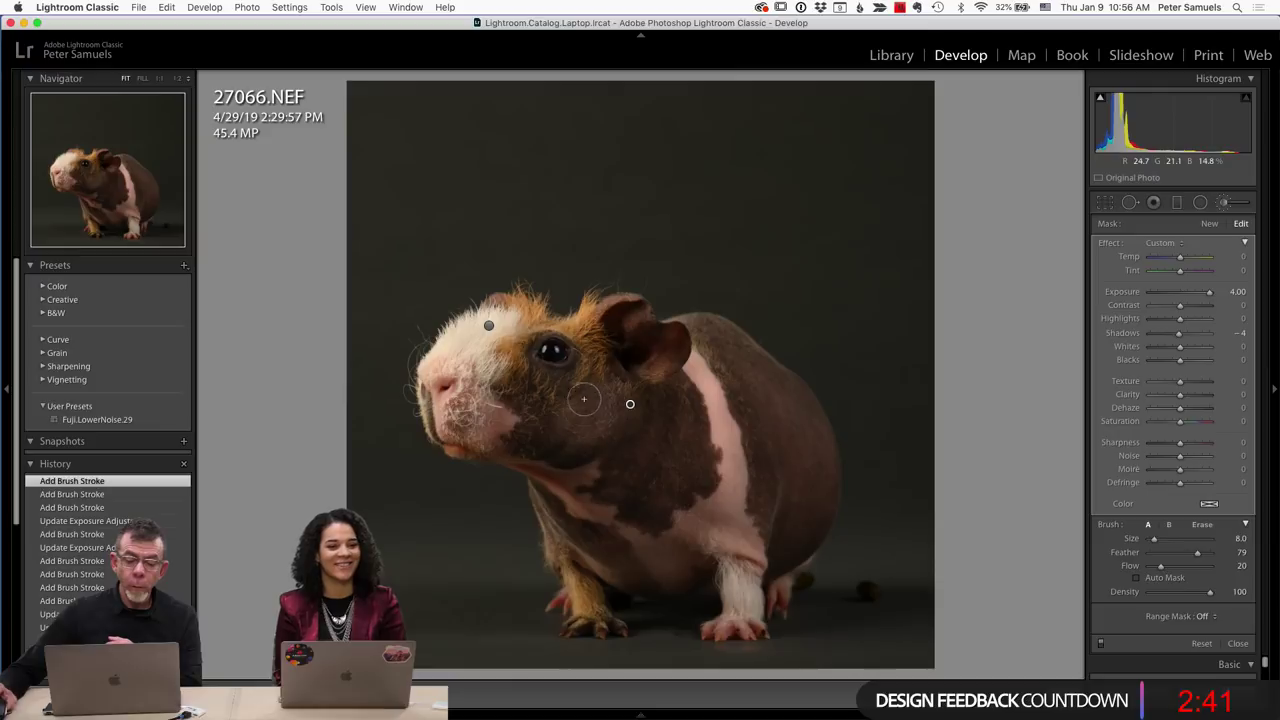
scroll(582, 360, "down", 3)
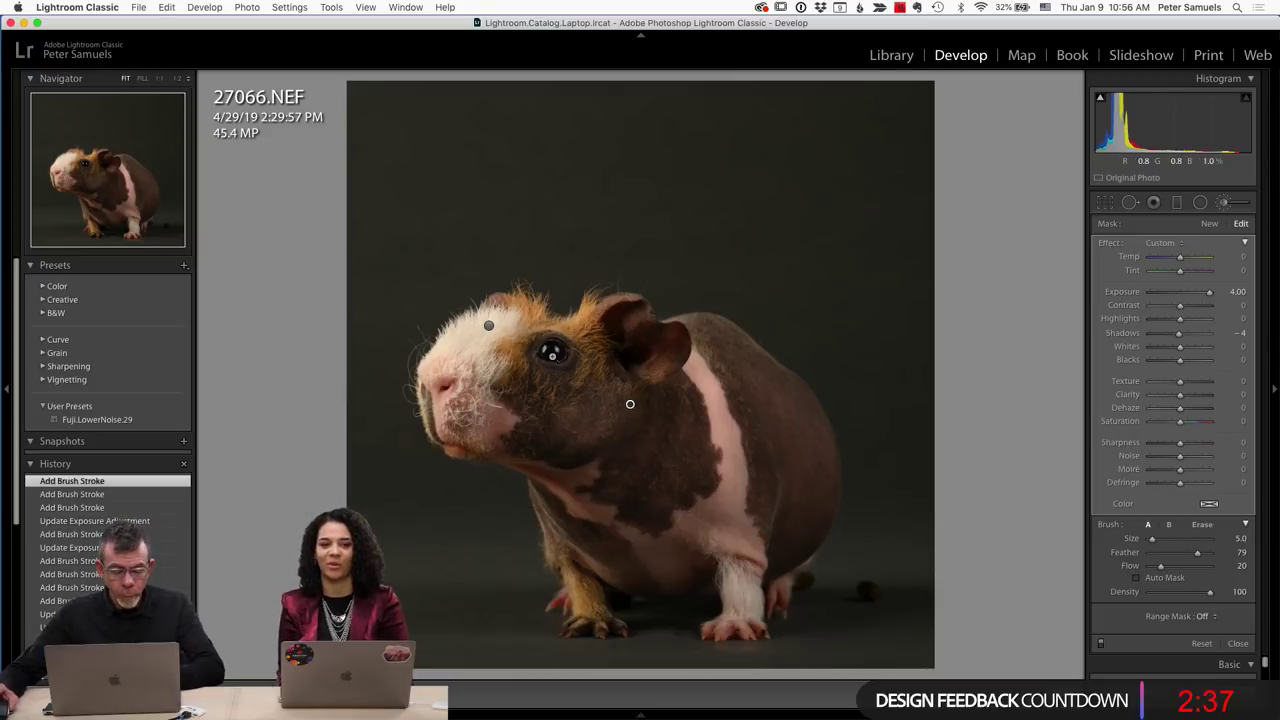
Zoom in twice to inspect the retouched eye, then show the filmstrip below the photo.
left_click(549, 349)
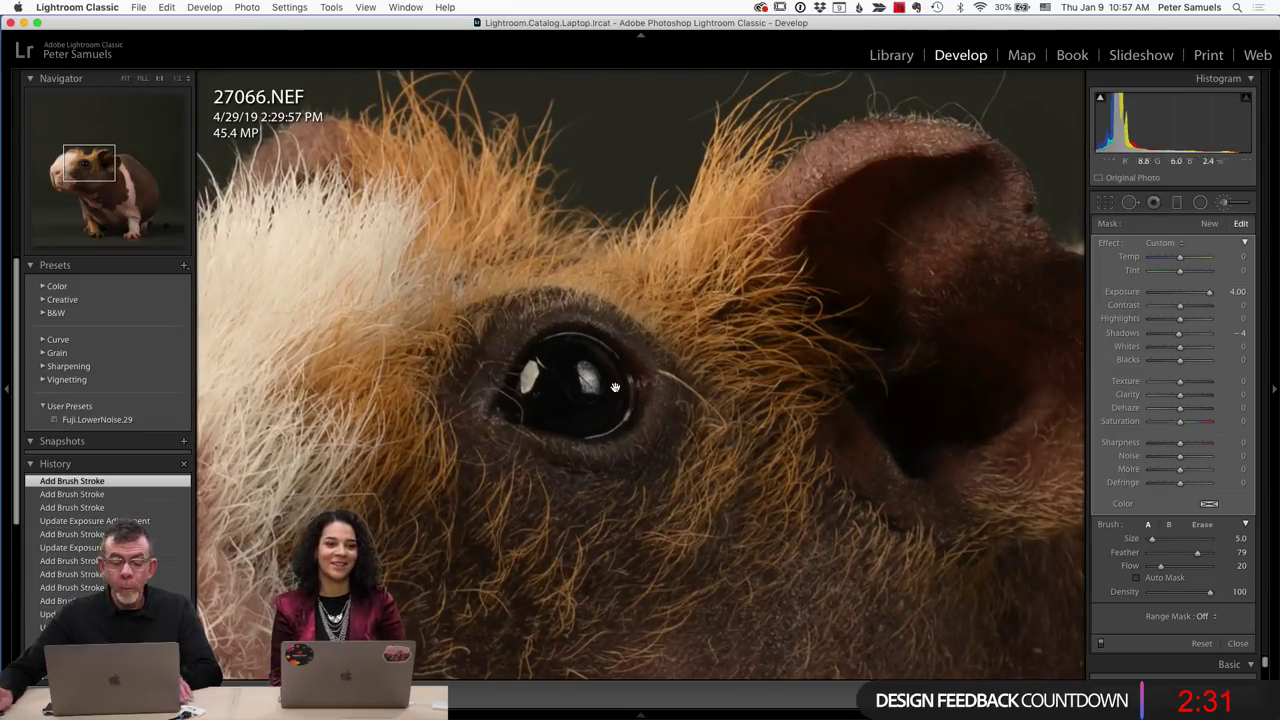
left_click(613, 438)
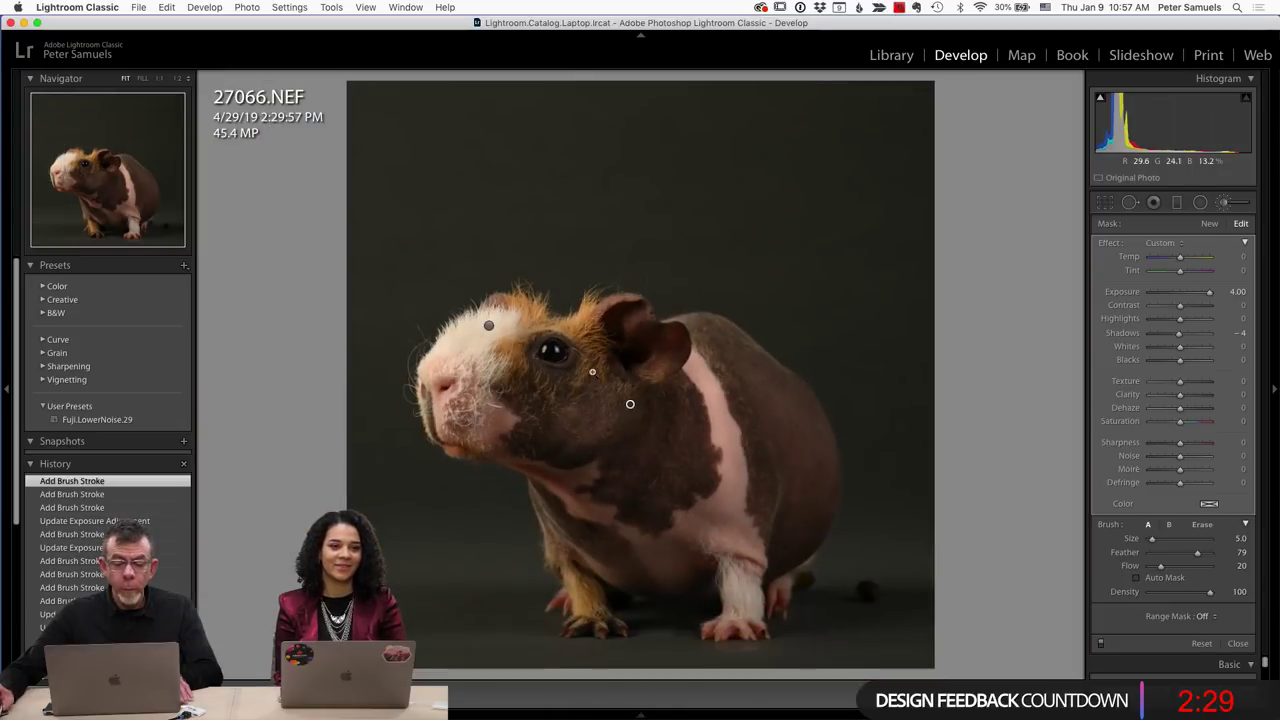
left_click(570, 359)
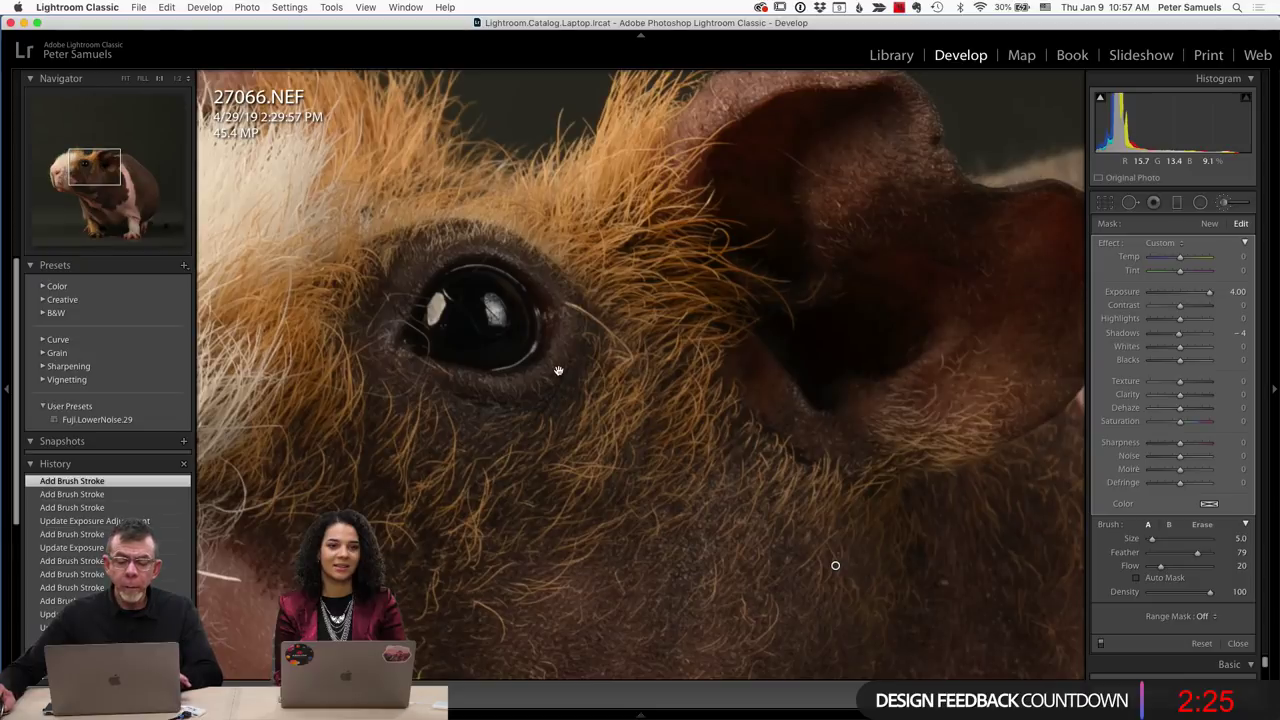
left_click(558, 371)
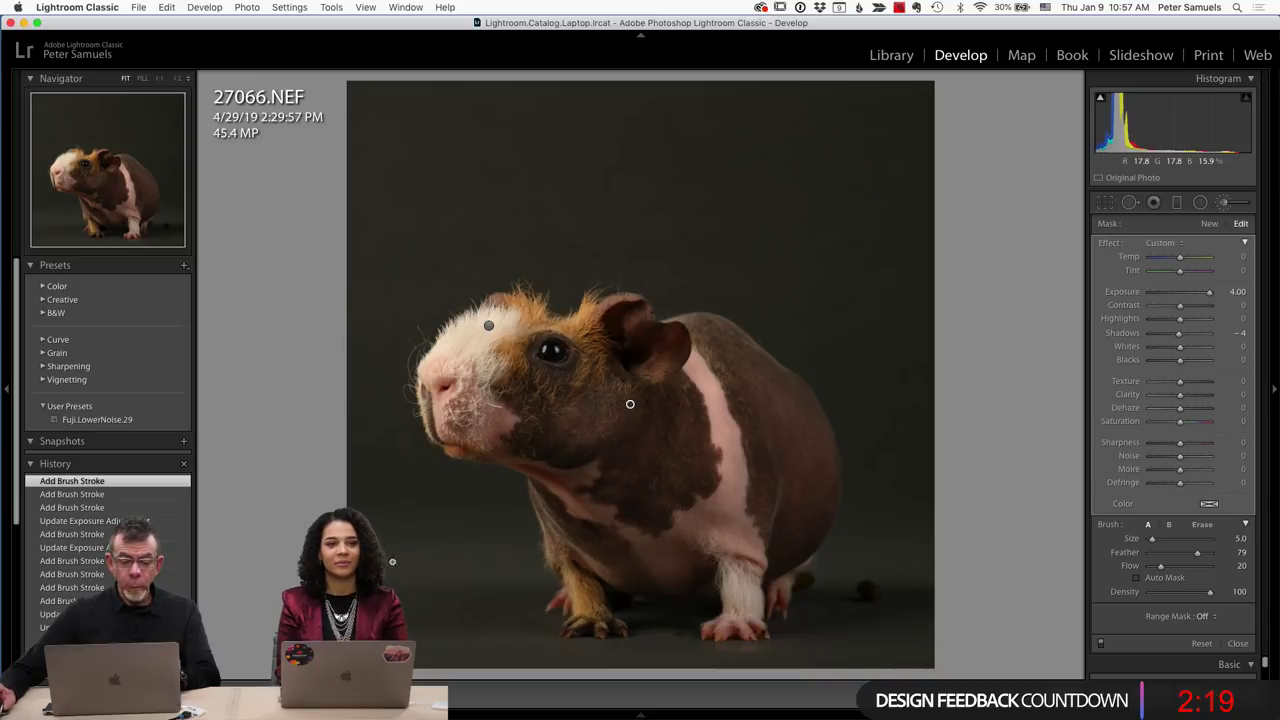
left_click(640, 712)
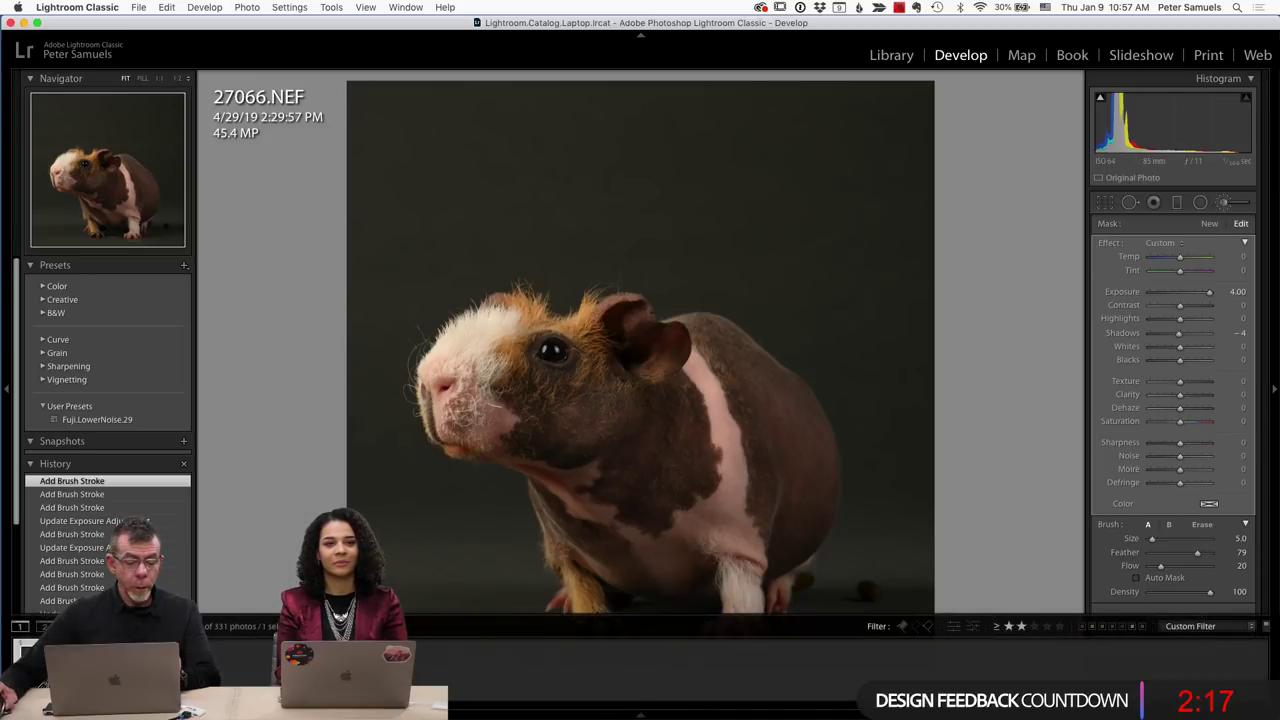
Send the guinea pig photo to Photoshop 2020 for editing and hide the filmstrip.
right_click(22, 626)
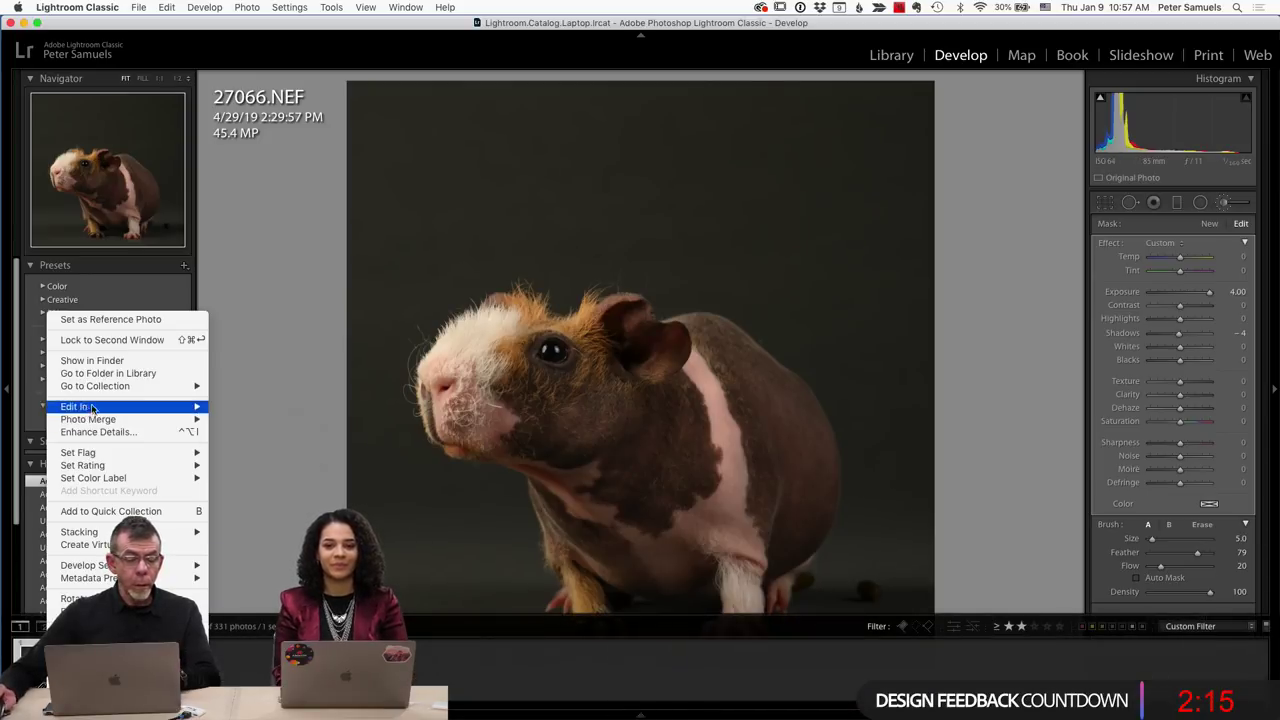
mouse_move(150, 406)
left_click(289, 406)
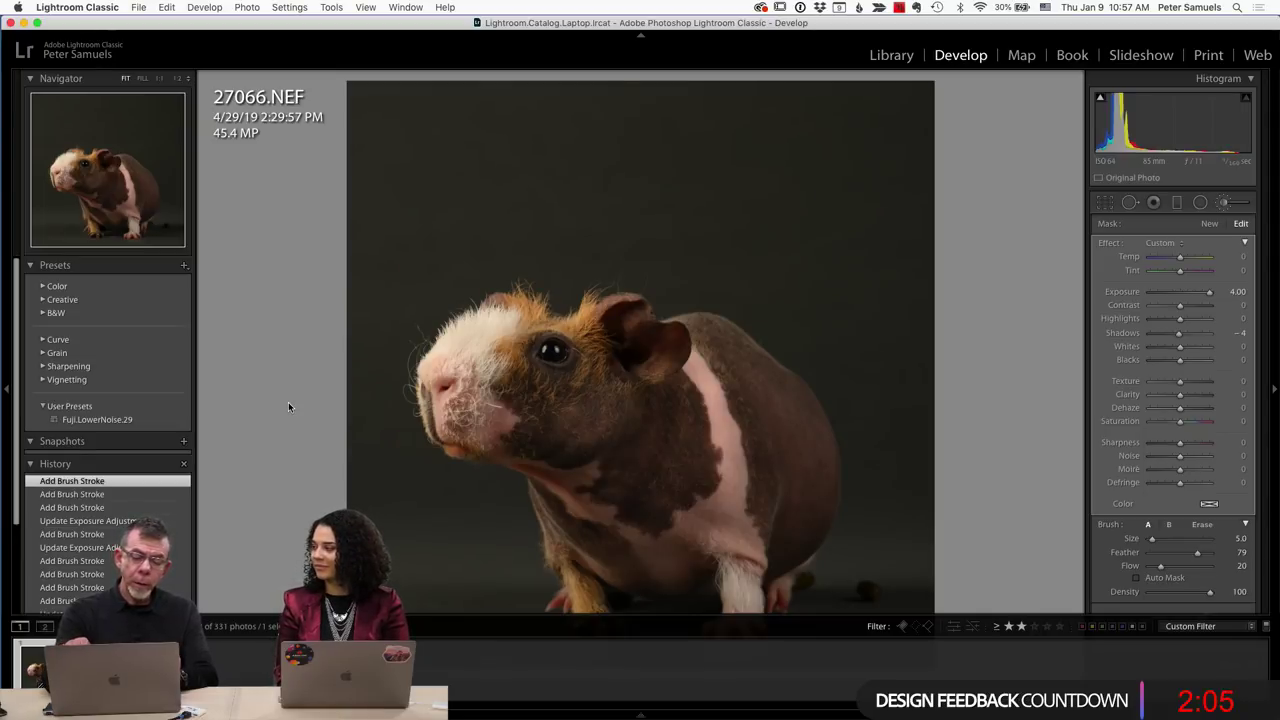
key("F6")
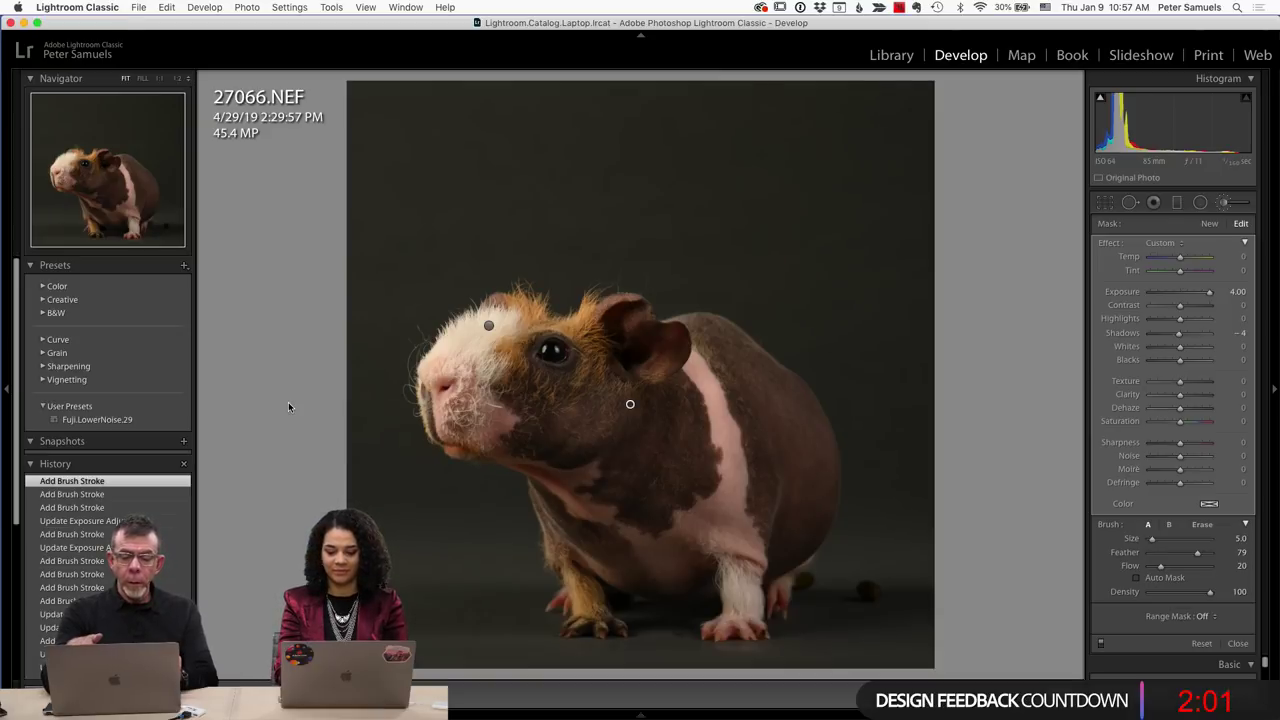
In Photoshop, zoom in on the photo and frame the floor at lower right.
key("super+Tab")
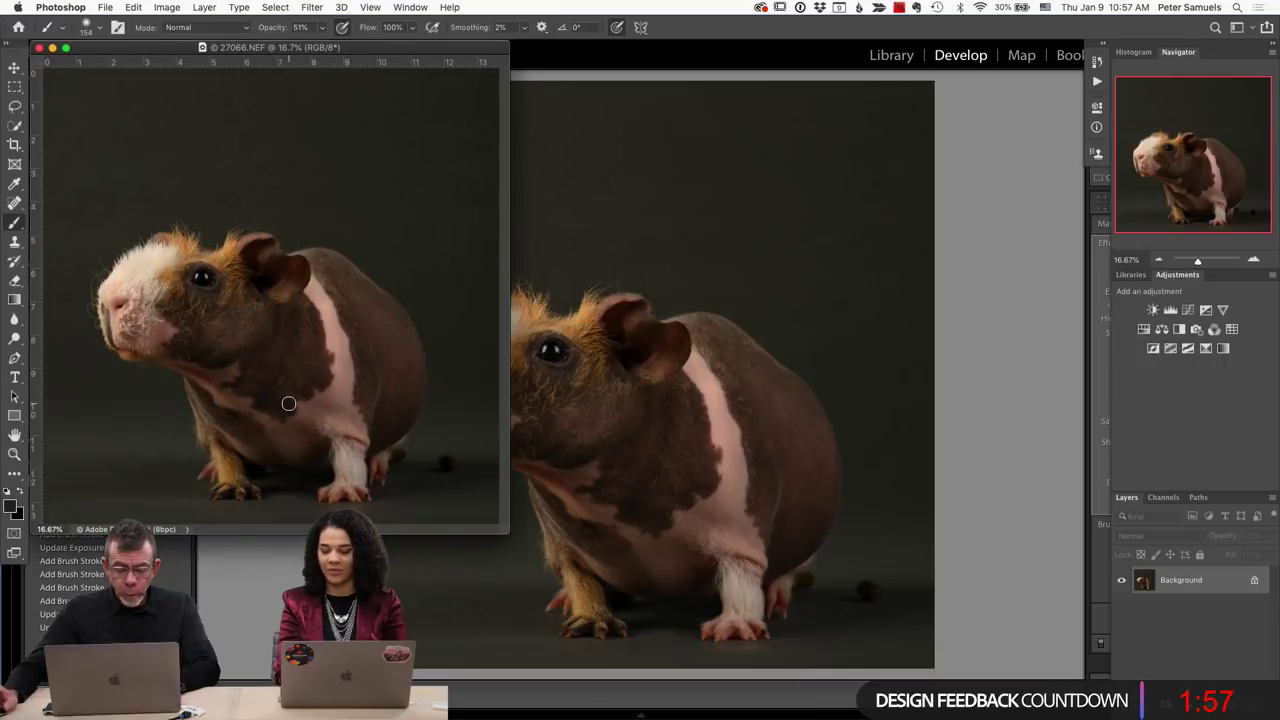
scroll(529, 446, "up", 2)
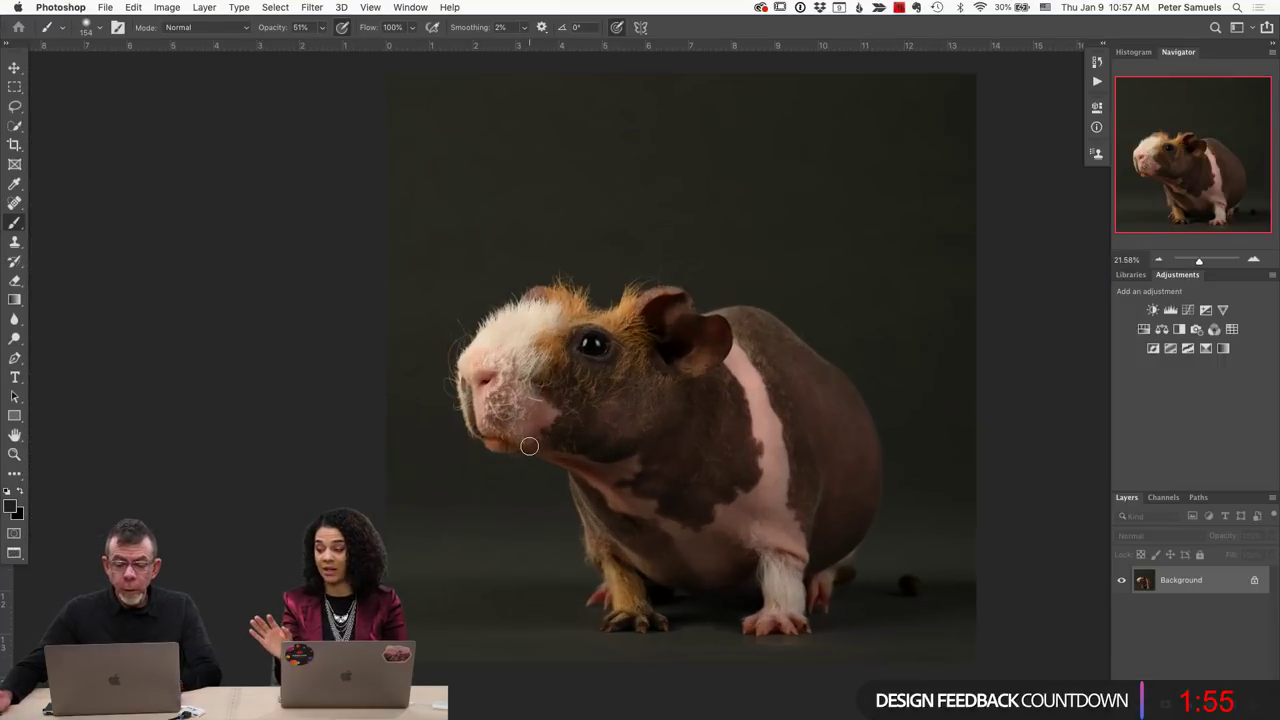
scroll(563, 443, "up", 2)
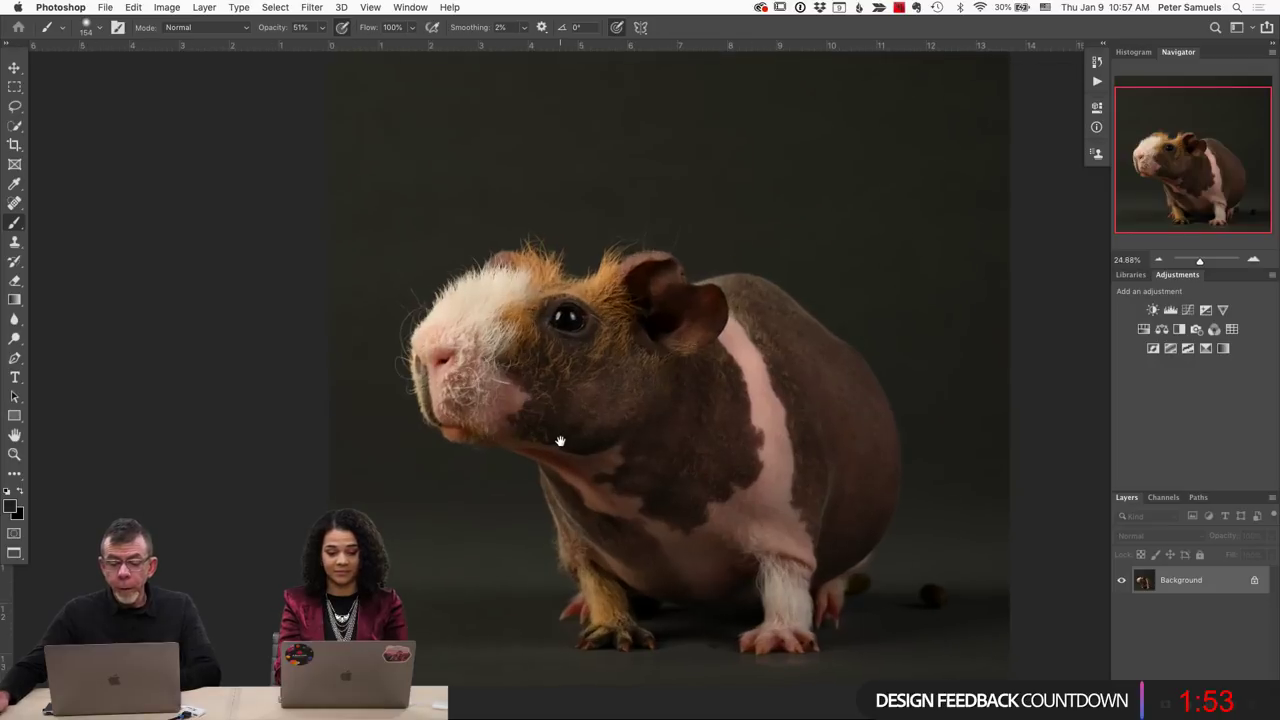
mouse_move(560, 441)
left_mouse_down()
mouse_move(563, 429)
mouse_move(463, 414)
mouse_move(514, 449)
mouse_move(511, 429)
left_mouse_up()
key("super+r")
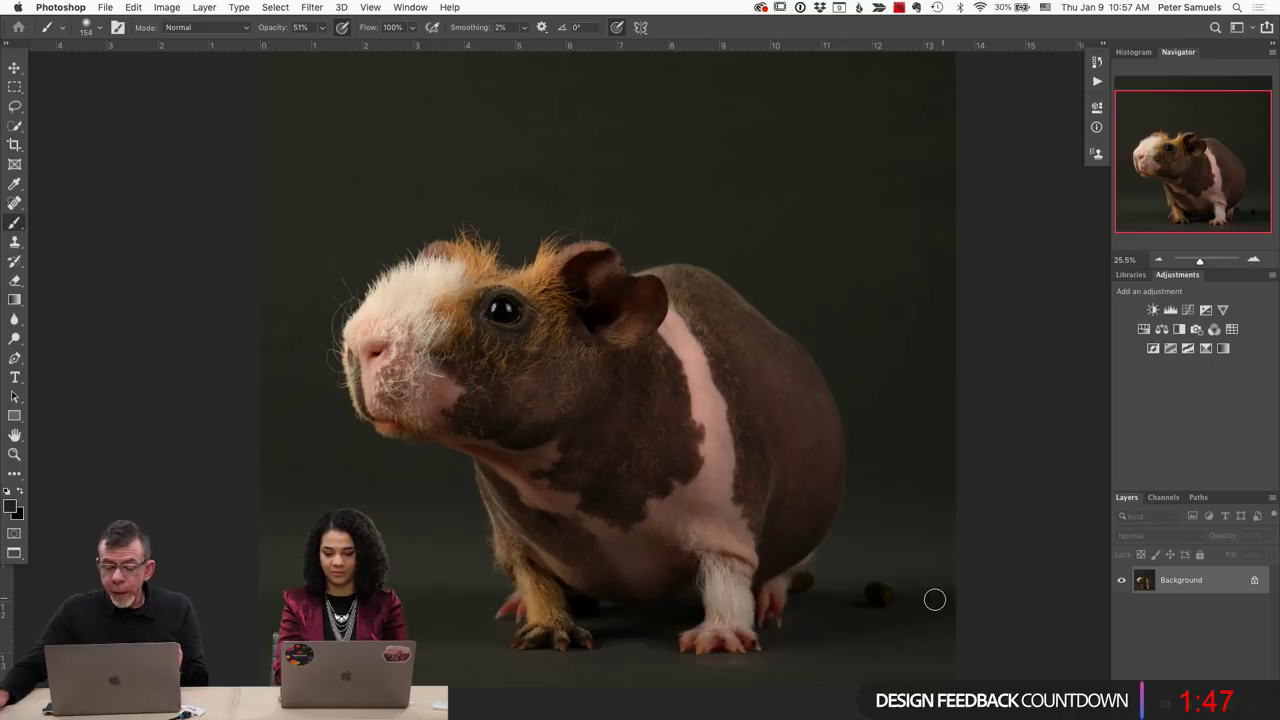
Lasso the dark floor dropping, remove it with Content-Aware Fill, and deselect.
key("l")
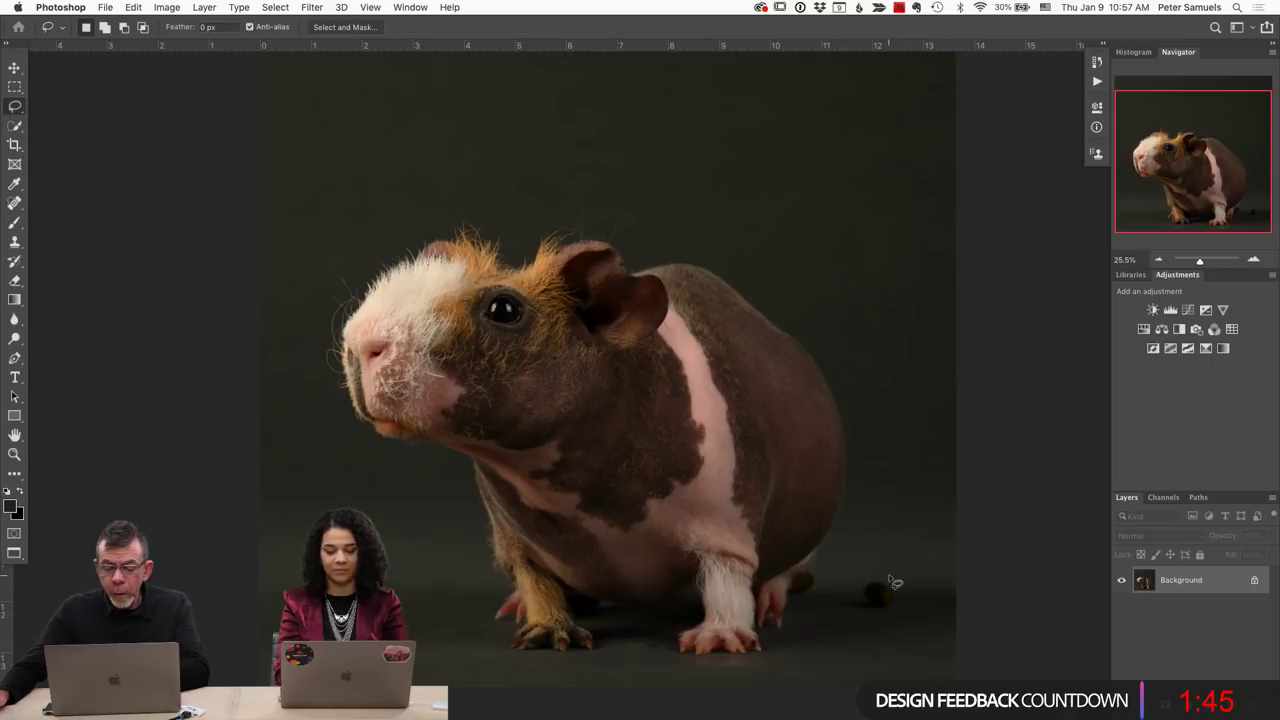
mouse_move(878, 578)
left_mouse_down()
mouse_move(847, 605)
mouse_move(895, 612)
mouse_move(908, 597)
left_mouse_up()
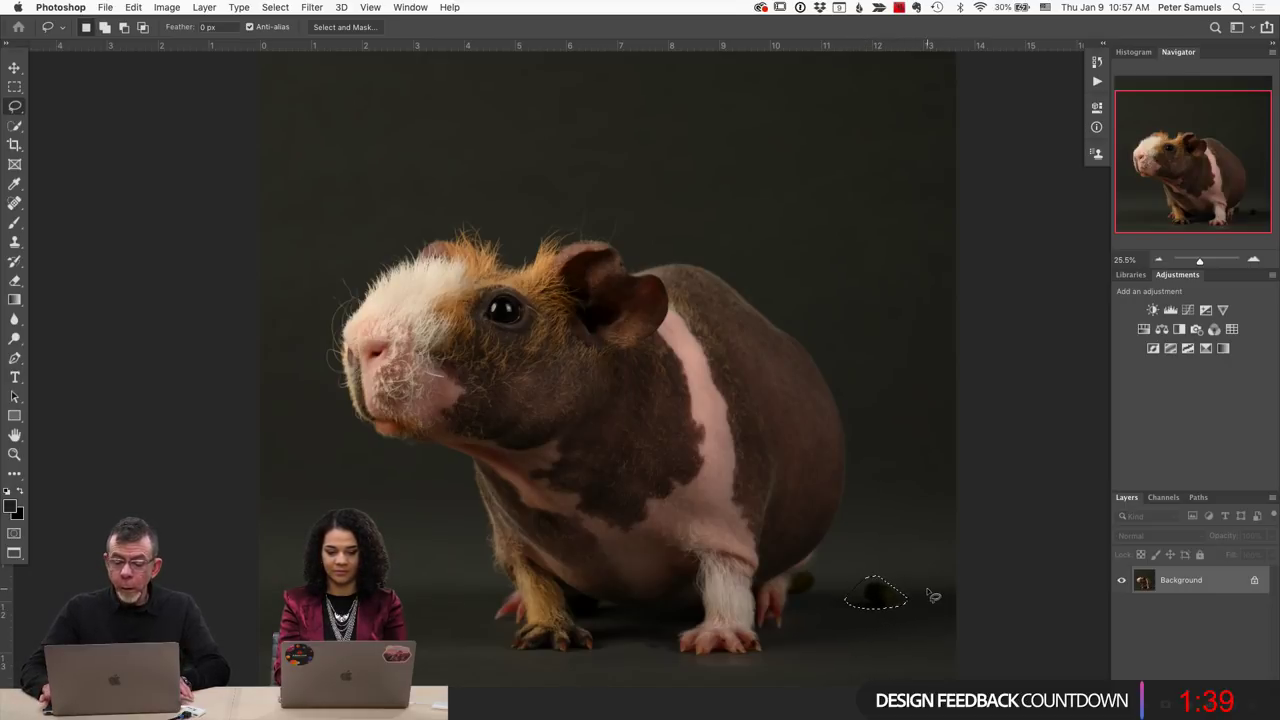
key("shift+BackSpace")
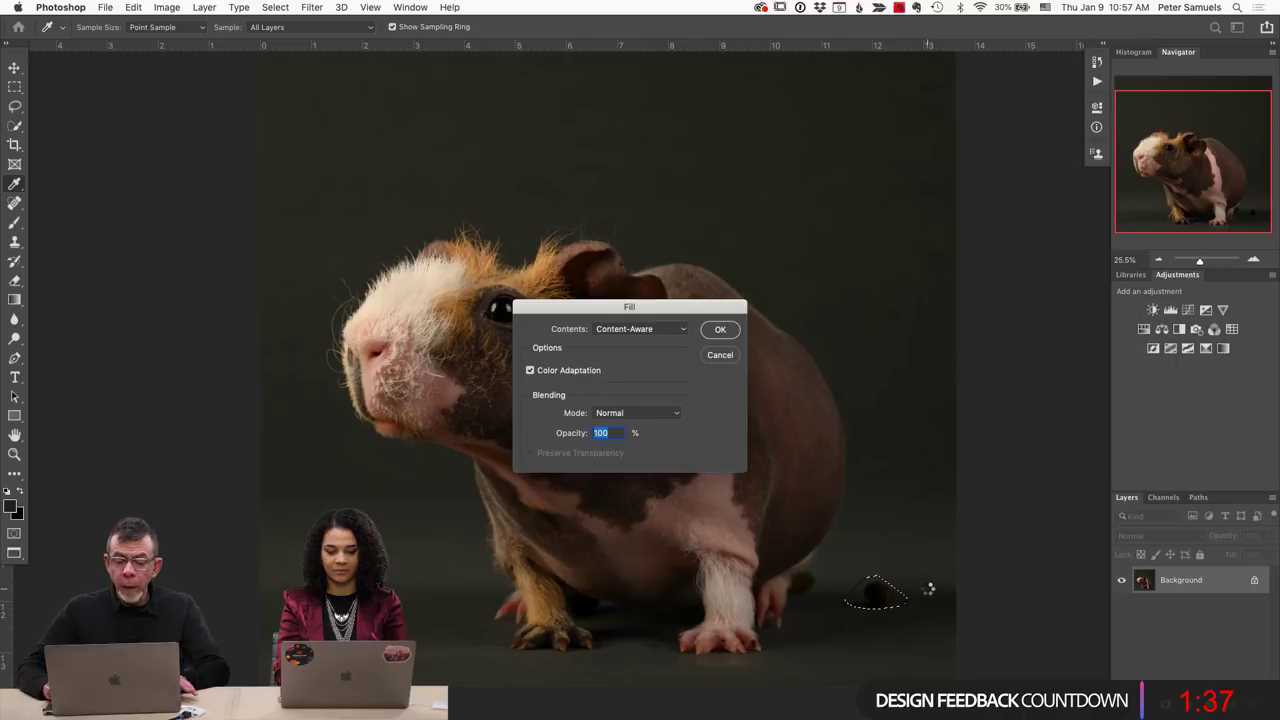
key("Return")
key("super+d")
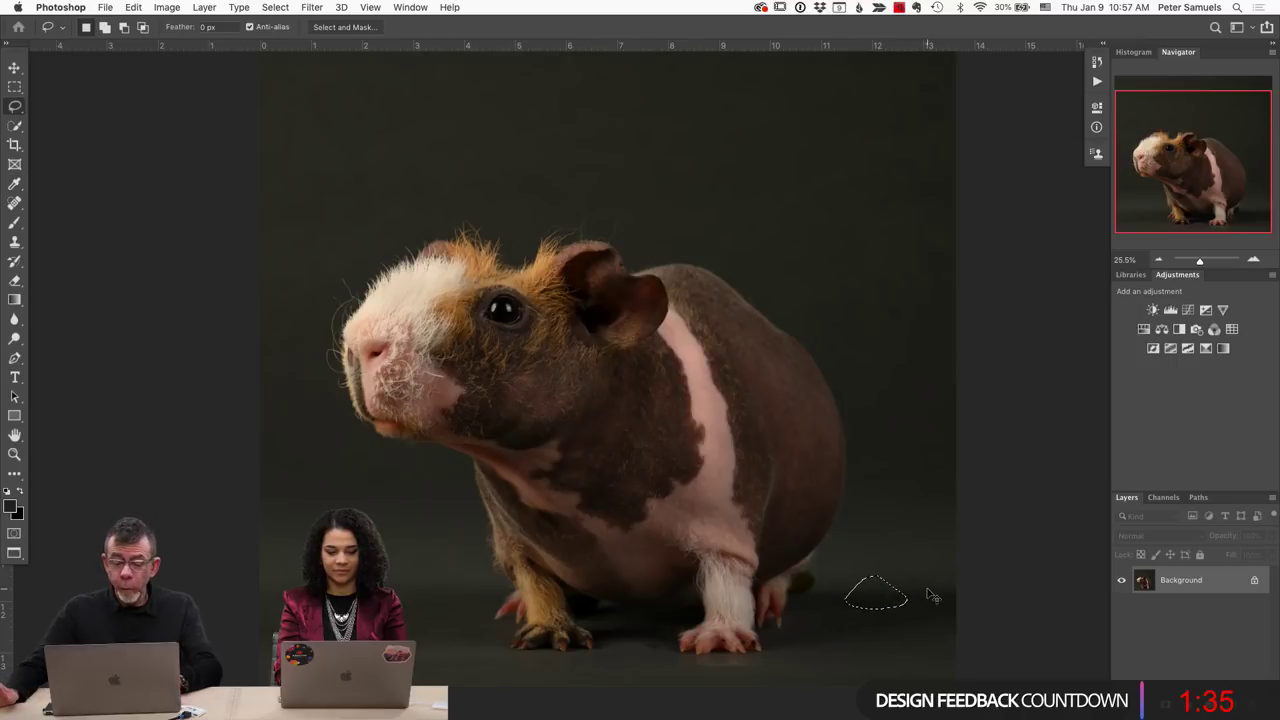
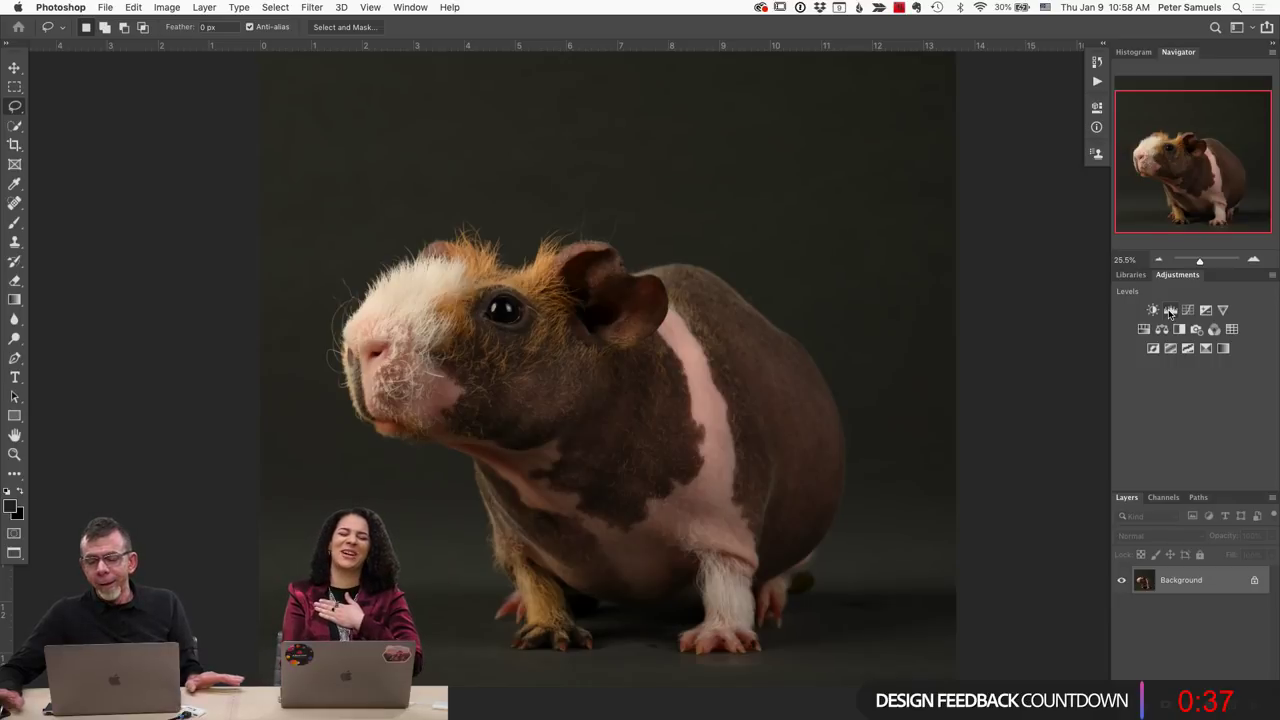
Add a Levels adjustment with midtones brightened to 1.02, then hide Levels 1.
left_click(1170, 311)
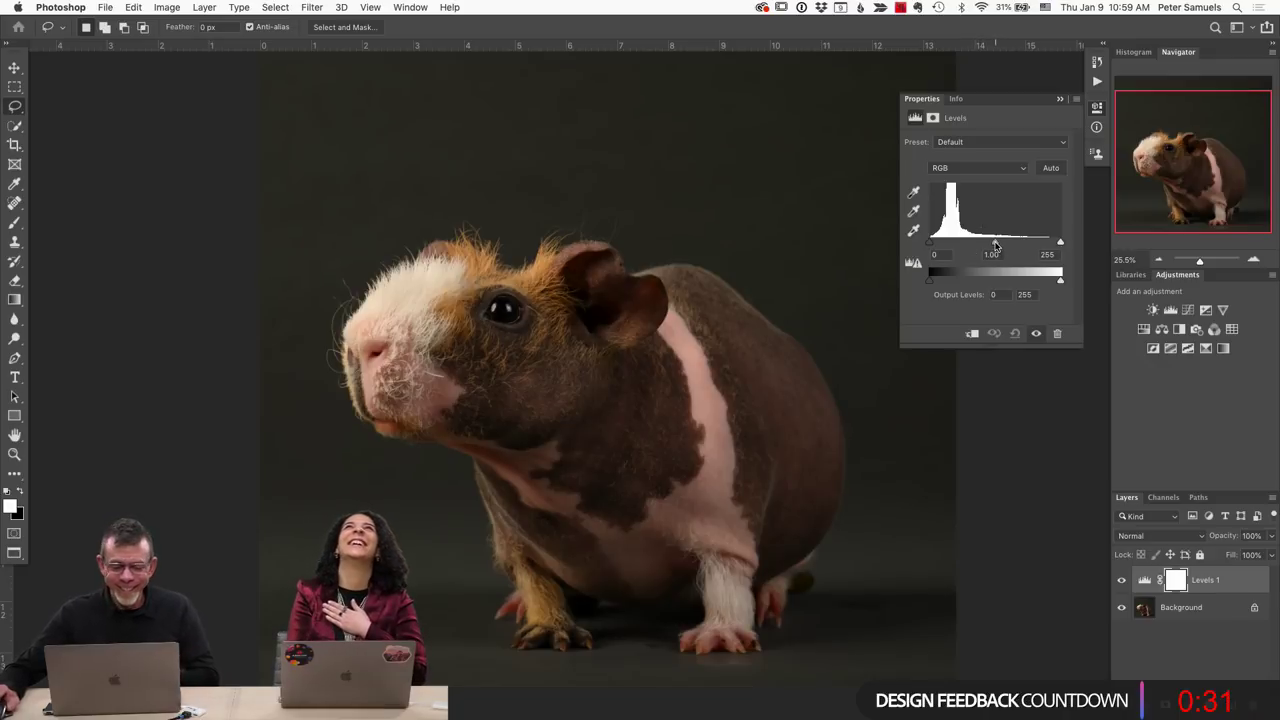
left_click_drag(996, 245, 993, 242)
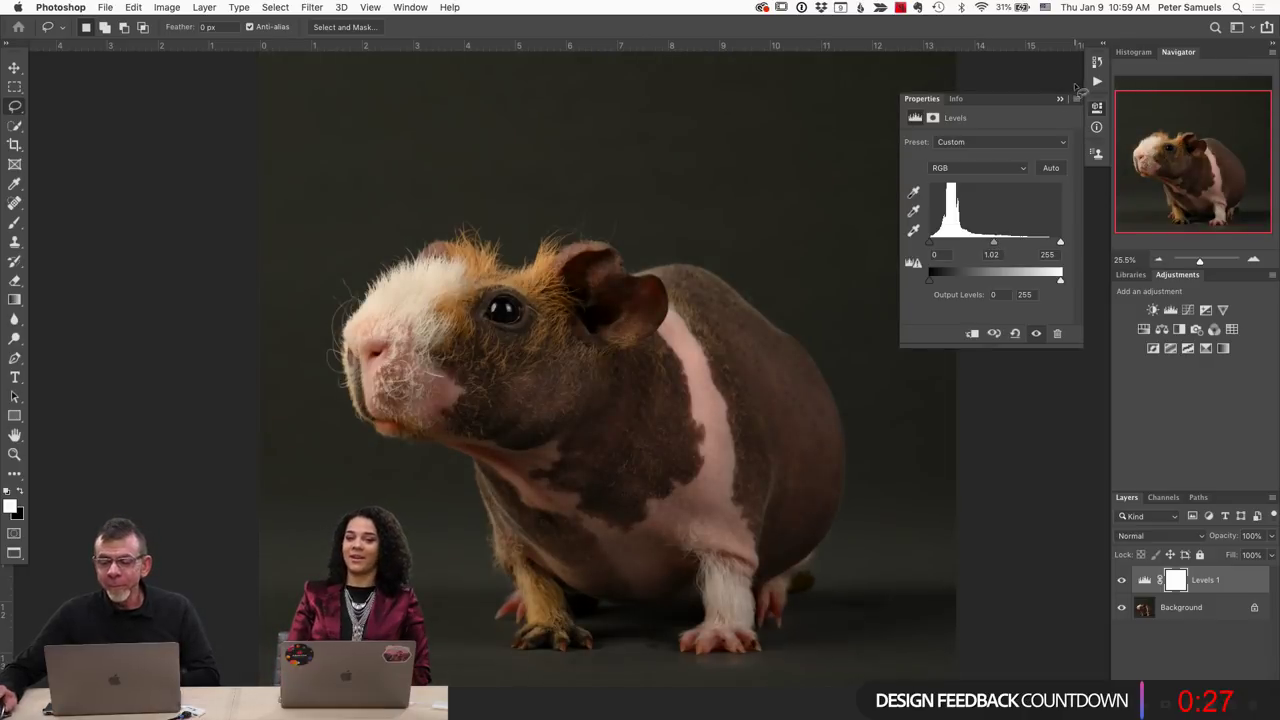
left_click(1060, 98)
left_click(1121, 579)
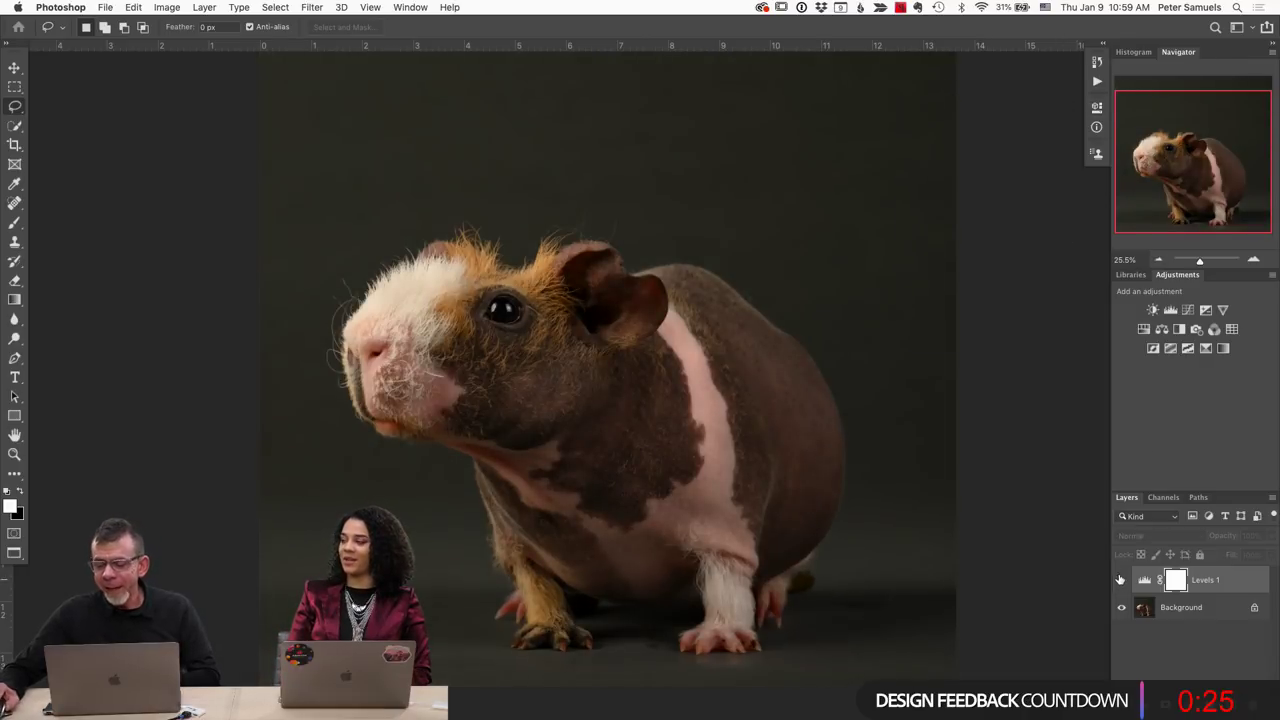
Add a Curves layer with a raised midpoint and invert its mask to black.
left_click(1190, 311)
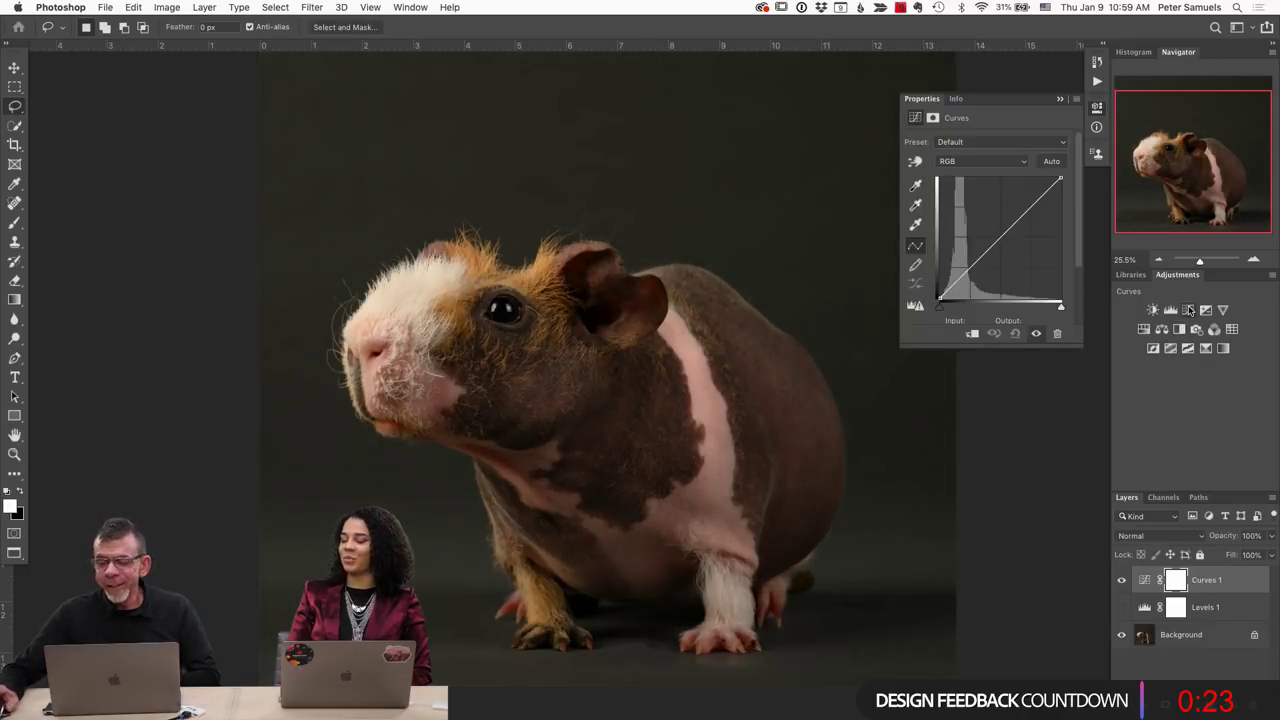
left_click_drag(1000, 231, 998, 228)
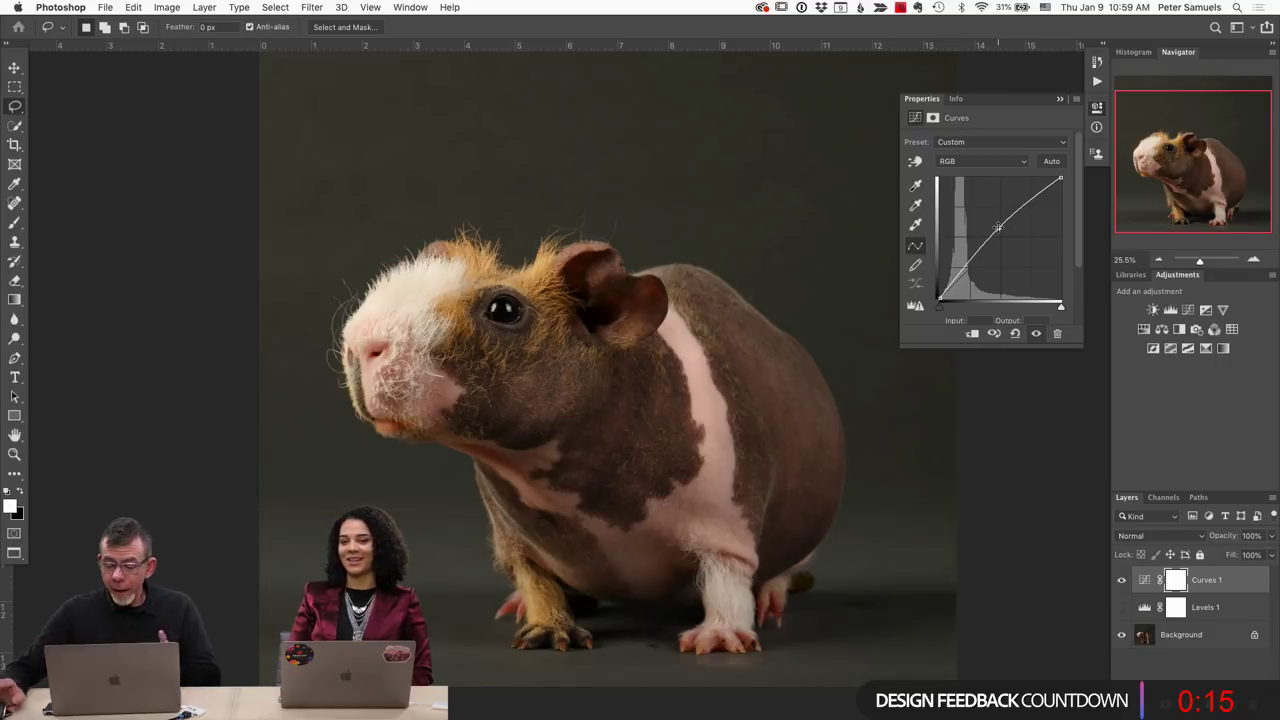
key("super+i")
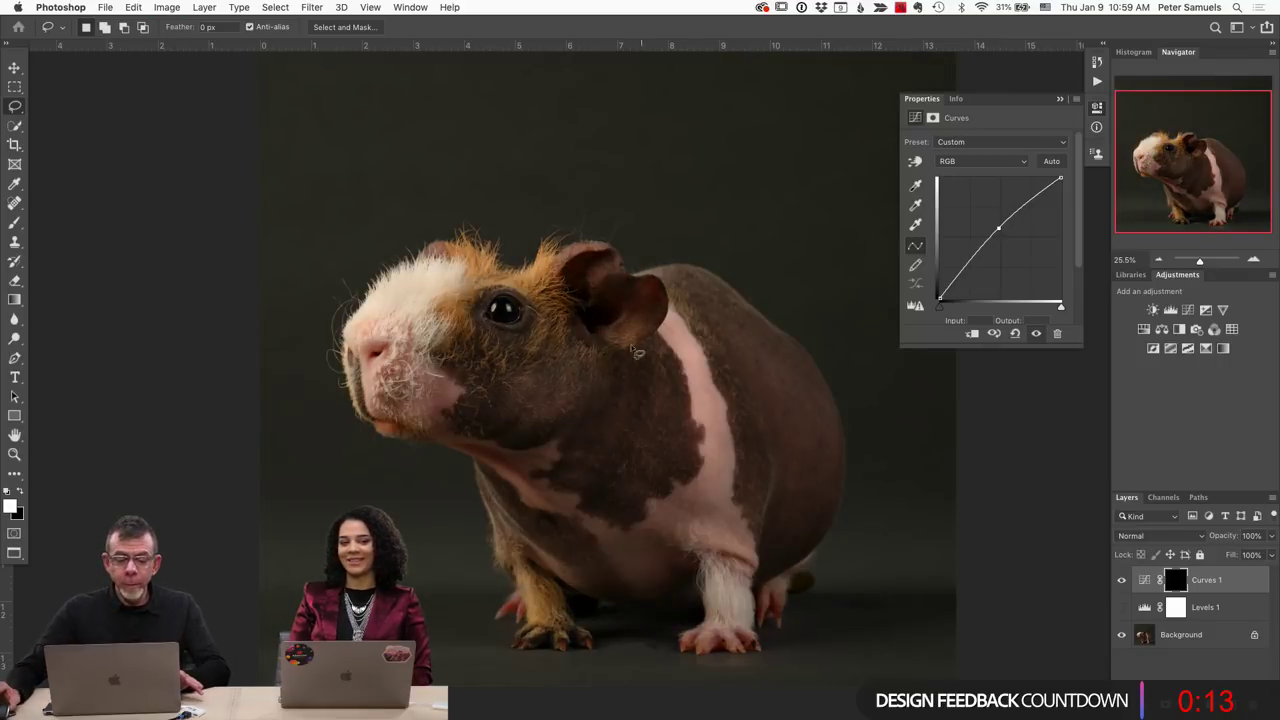
Paint white on the Curves mask over the pink side strip with a 400 brush, then shrink it to 200.
key("b")
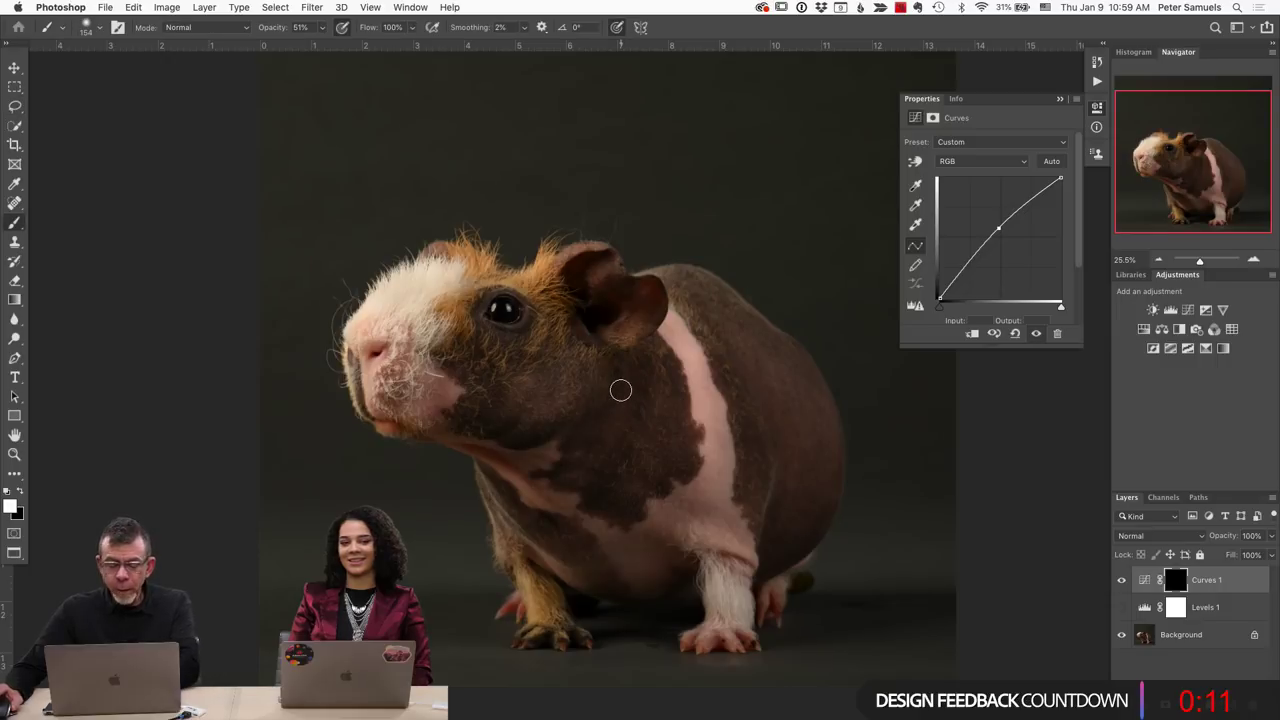
key("bracketright")
key("bracketright")
key("bracketright")
key("bracketright")
key("bracketright")
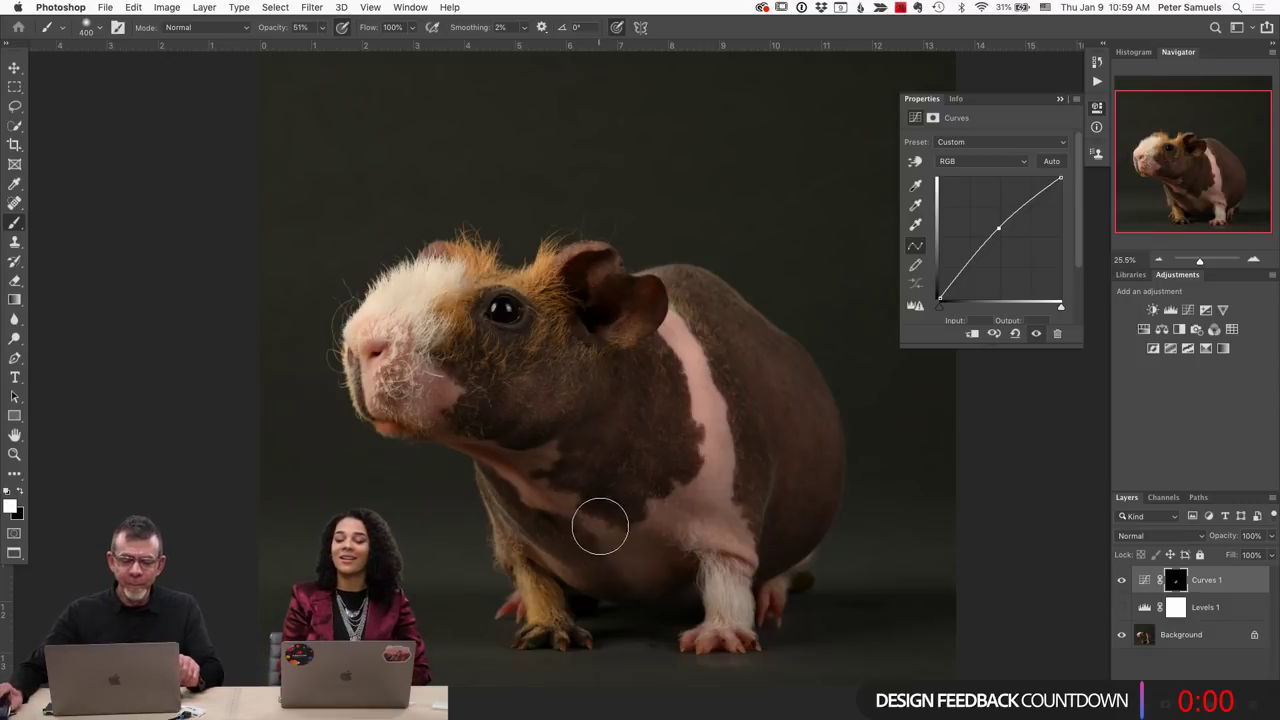
mouse_move(695, 350)
left_mouse_down()
mouse_move(717, 516)
mouse_move(765, 512)
mouse_move(780, 486)
left_mouse_up()
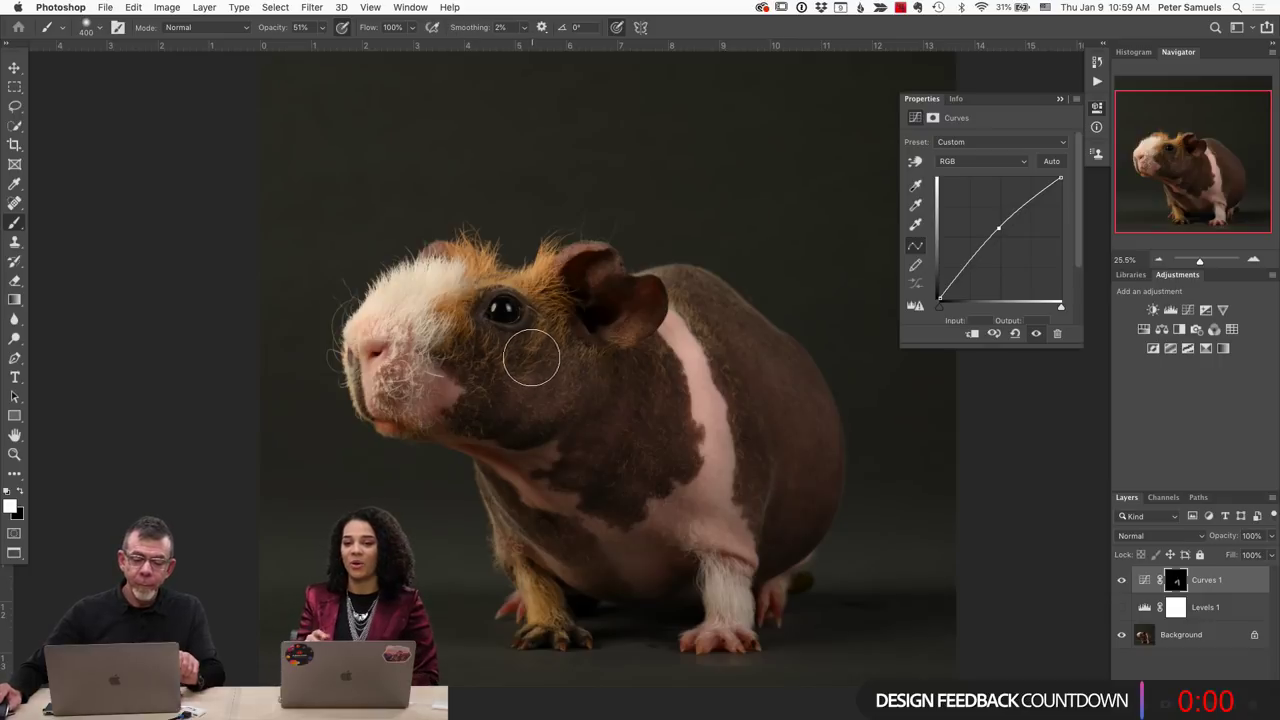
key("bracketleft")
key("bracketleft")
key("bracketleft")
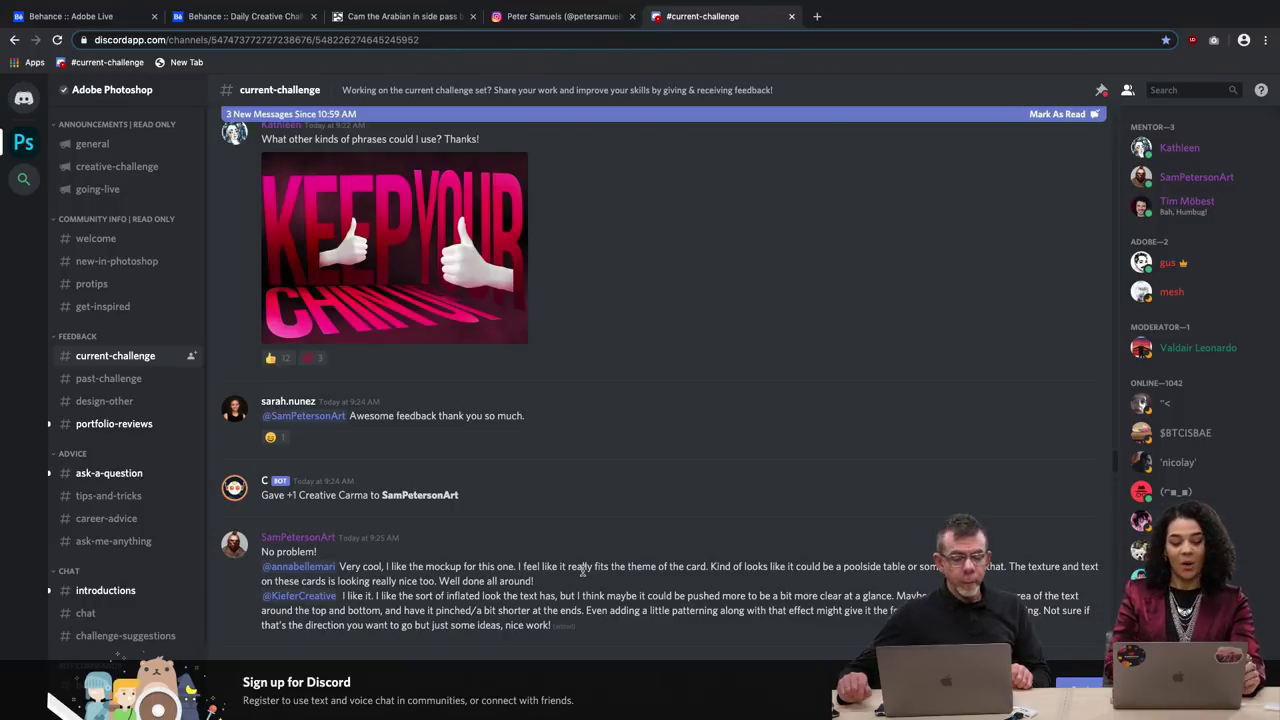
left_click(262, 17)
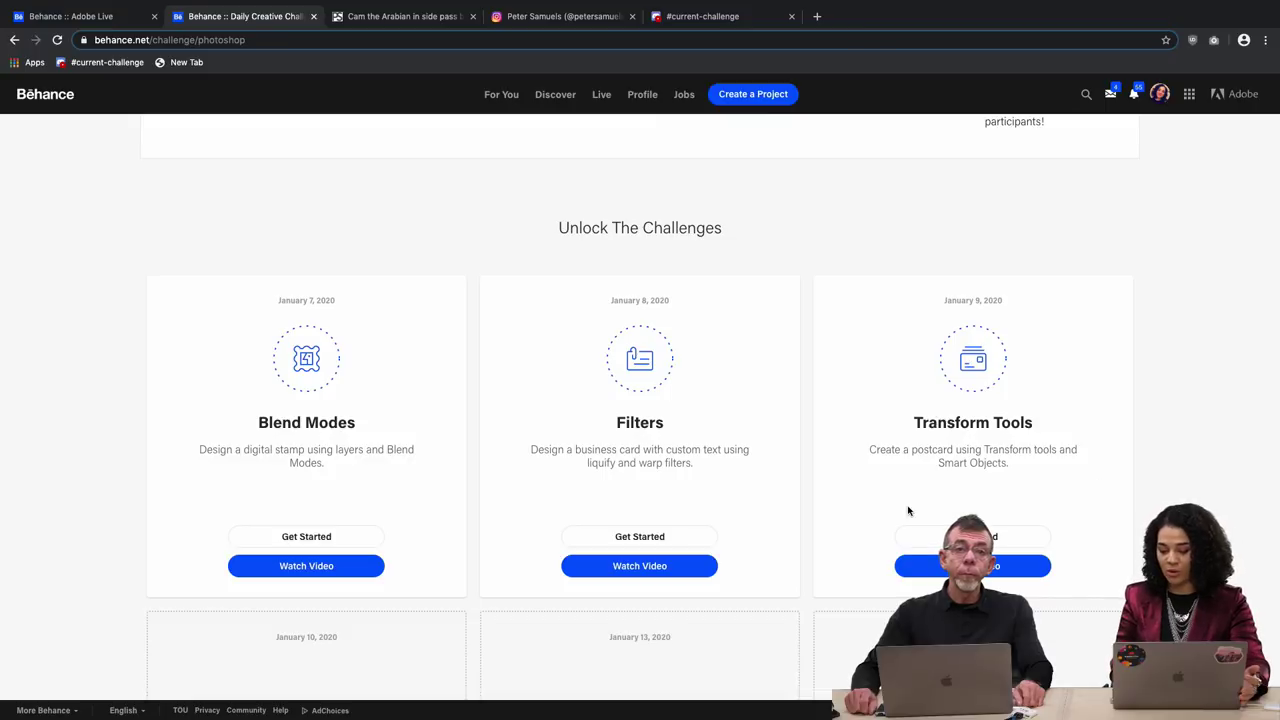
scroll(906, 511, "down", 2)
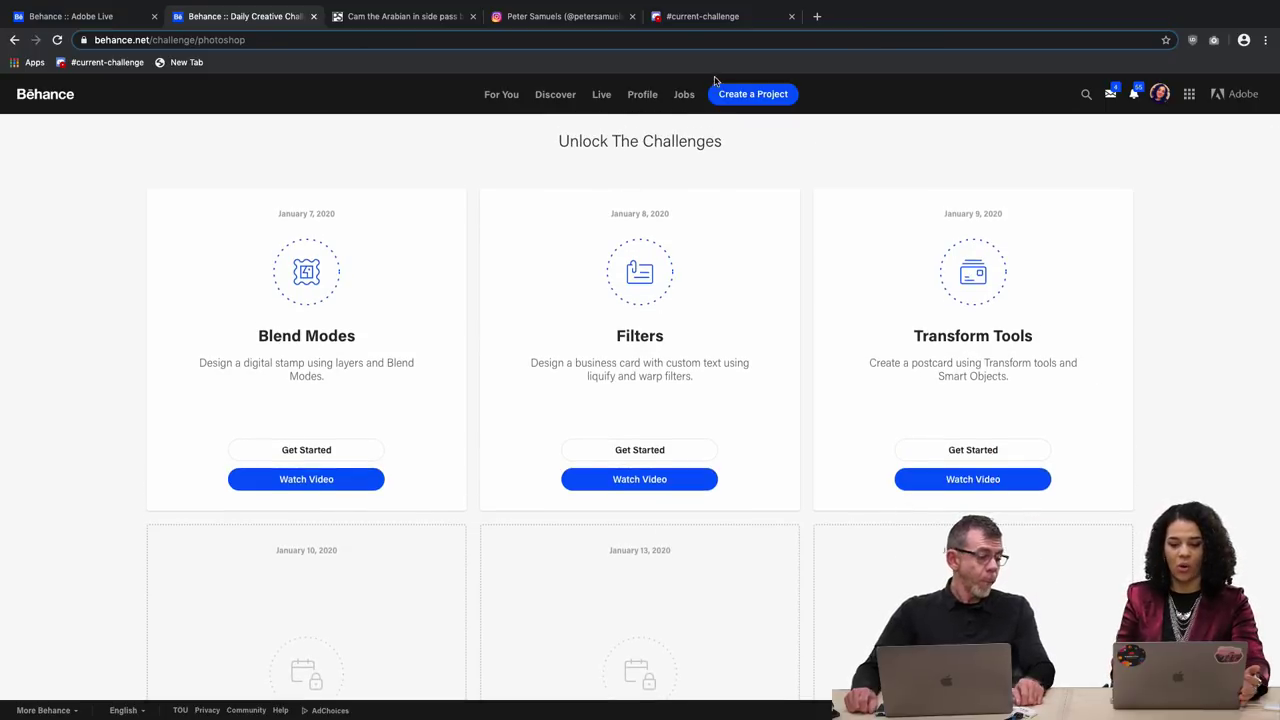
left_click(704, 18)
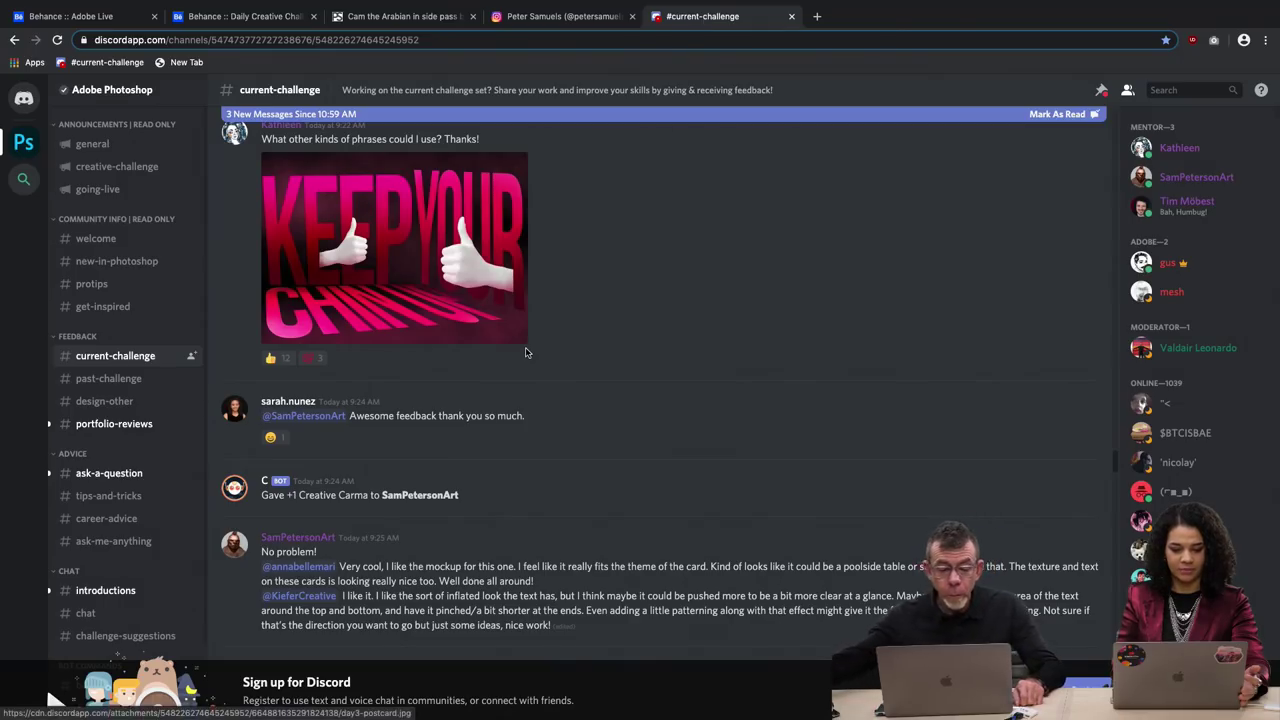
View the Keep Your Chin Up postcard enlarged twice, closing it each time.
scroll(527, 352, "down", 1)
scroll(527, 352, "up", 1)
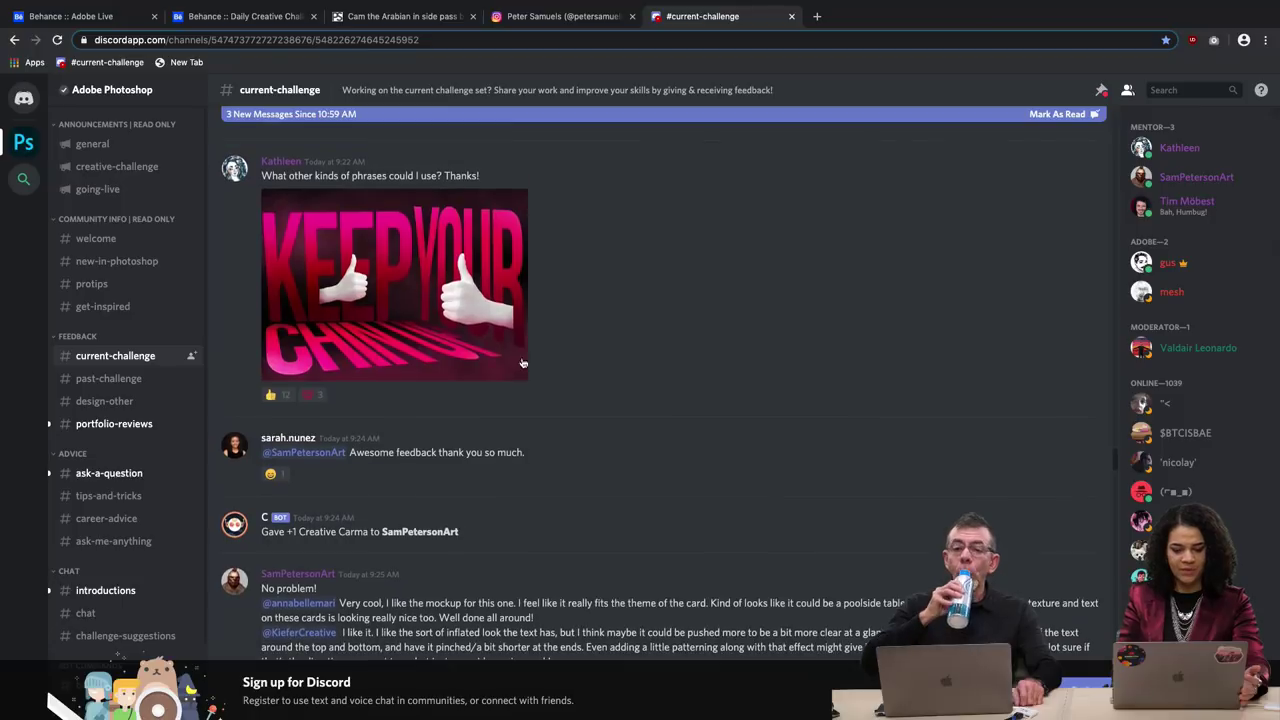
left_click(378, 324)
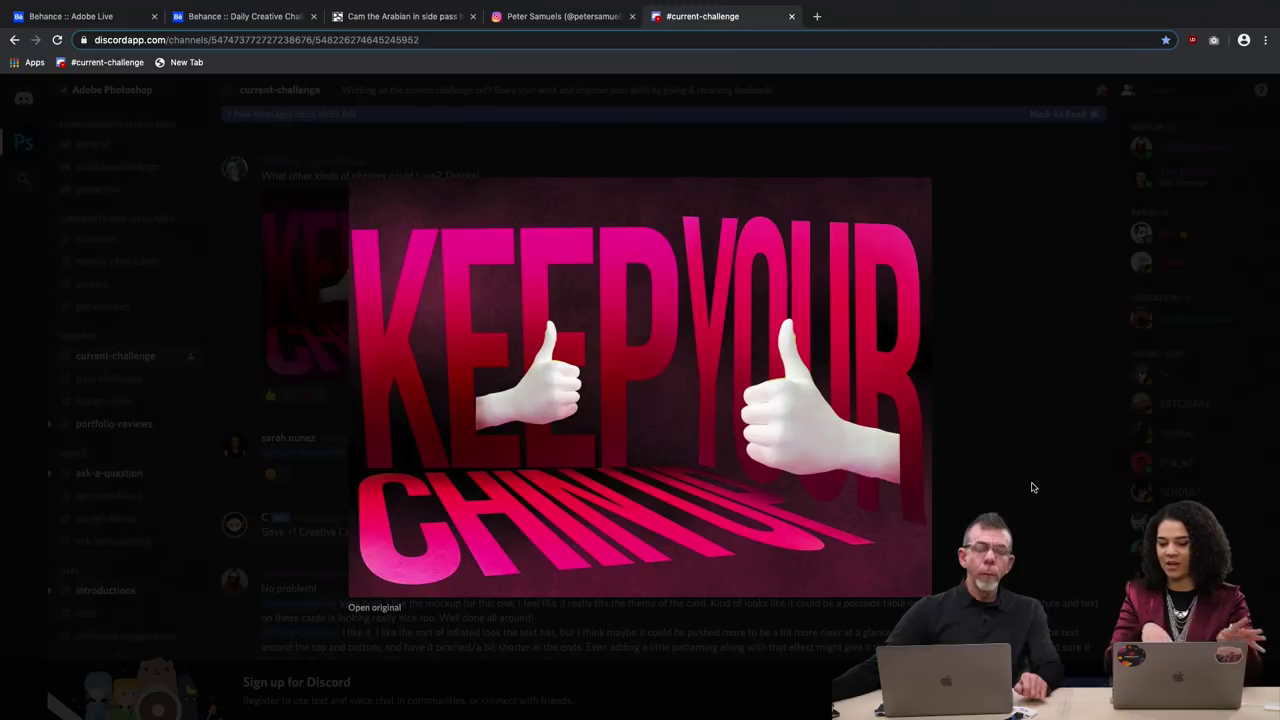
left_click(985, 489)
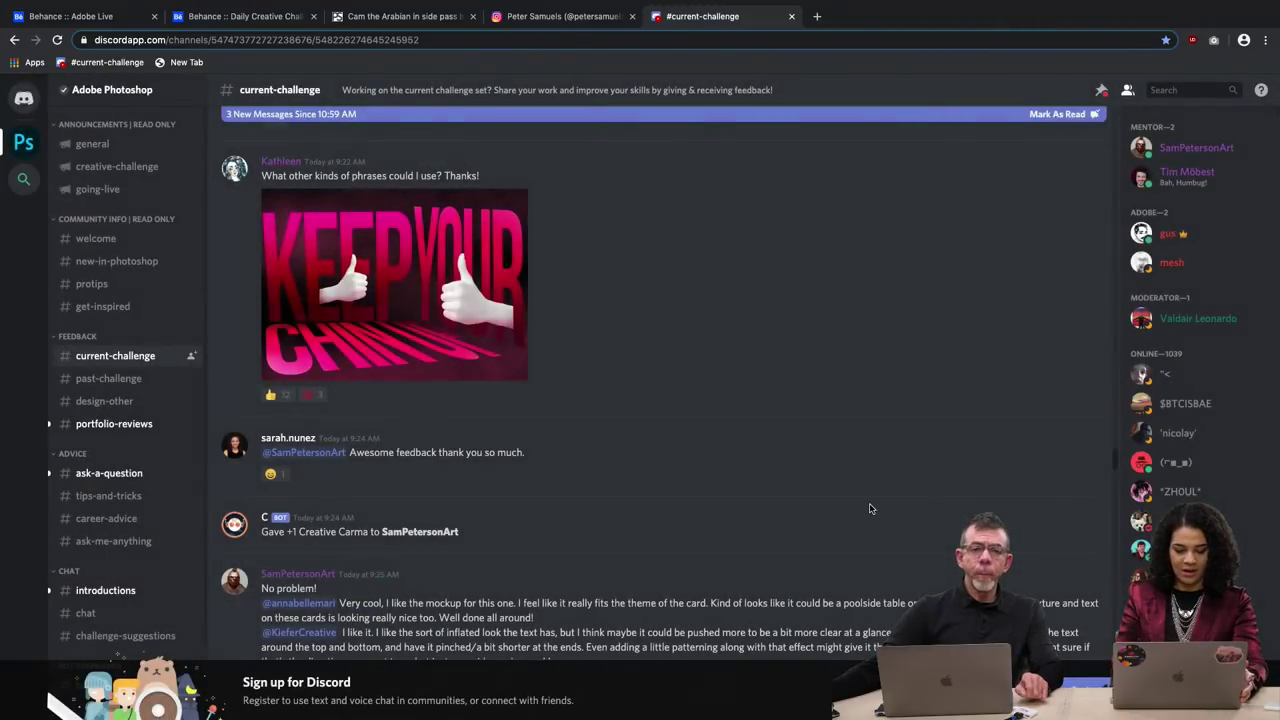
left_click(396, 268)
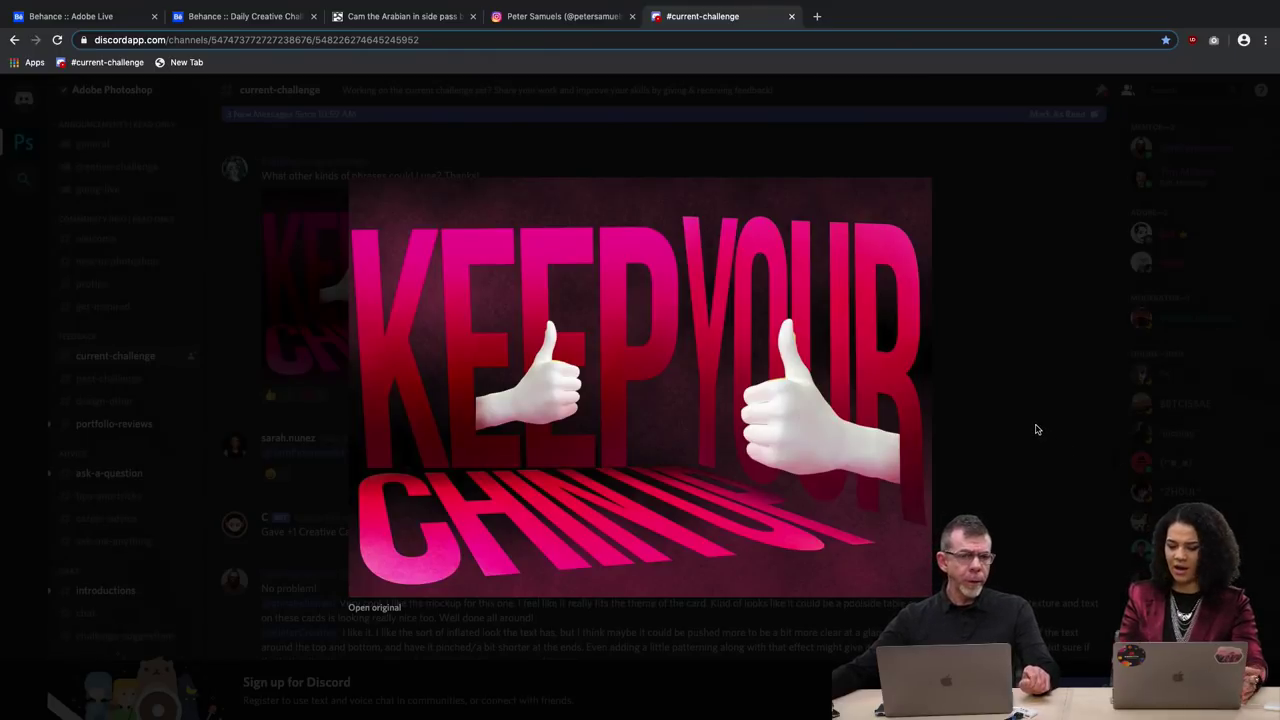
left_click(1036, 429)
Scroll down, view the first I FEEL GOOD postcard enlarged, then enlarge the second one.
scroll(692, 434, "down", 10)
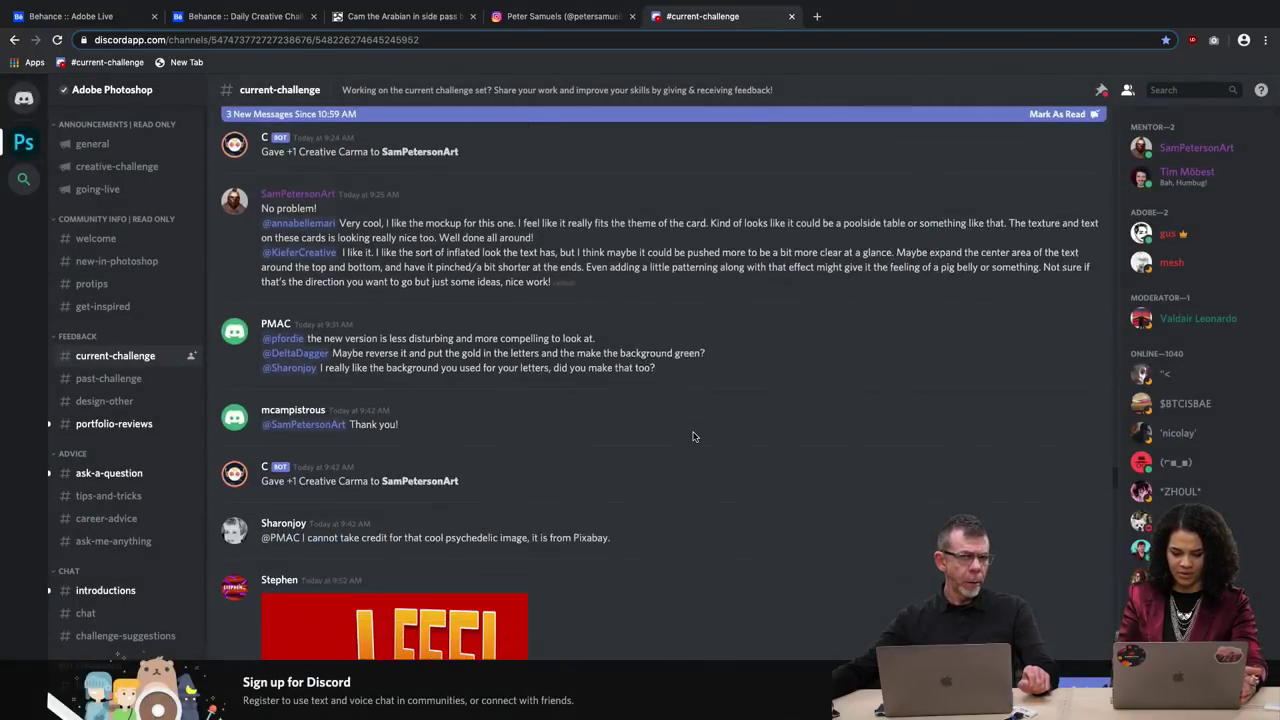
scroll(692, 436, "down", 1)
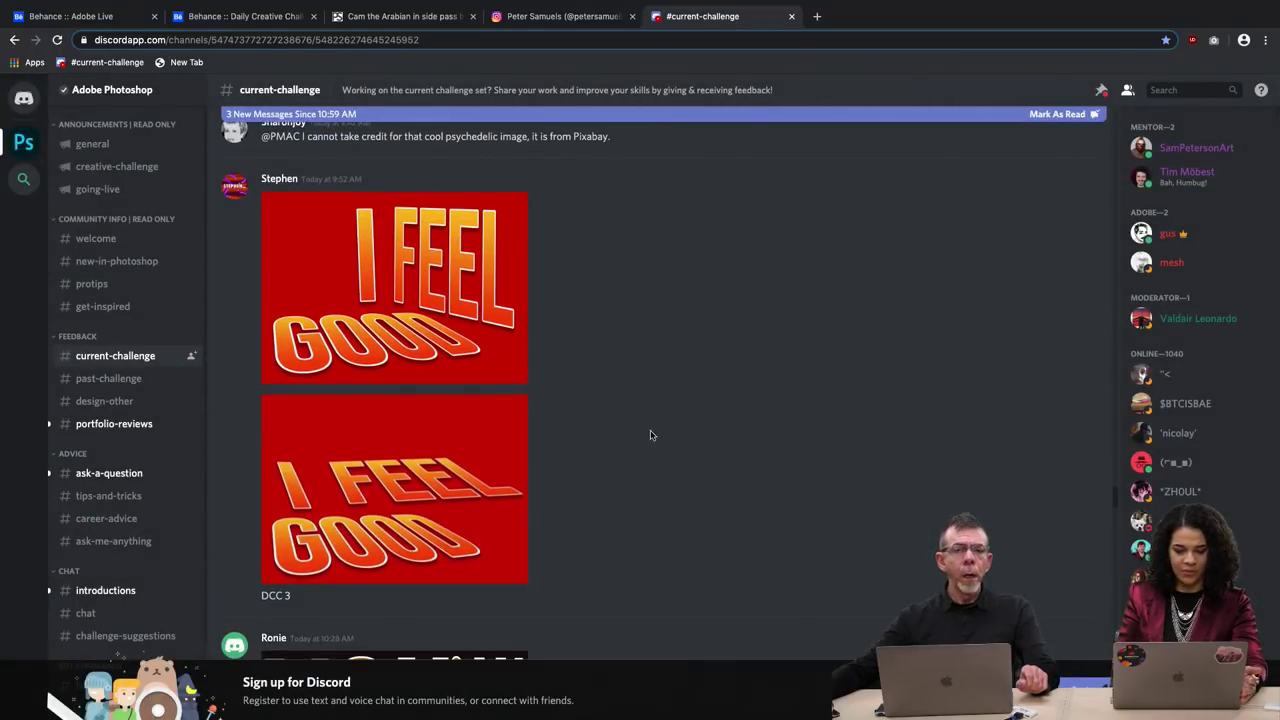
left_click(462, 334)
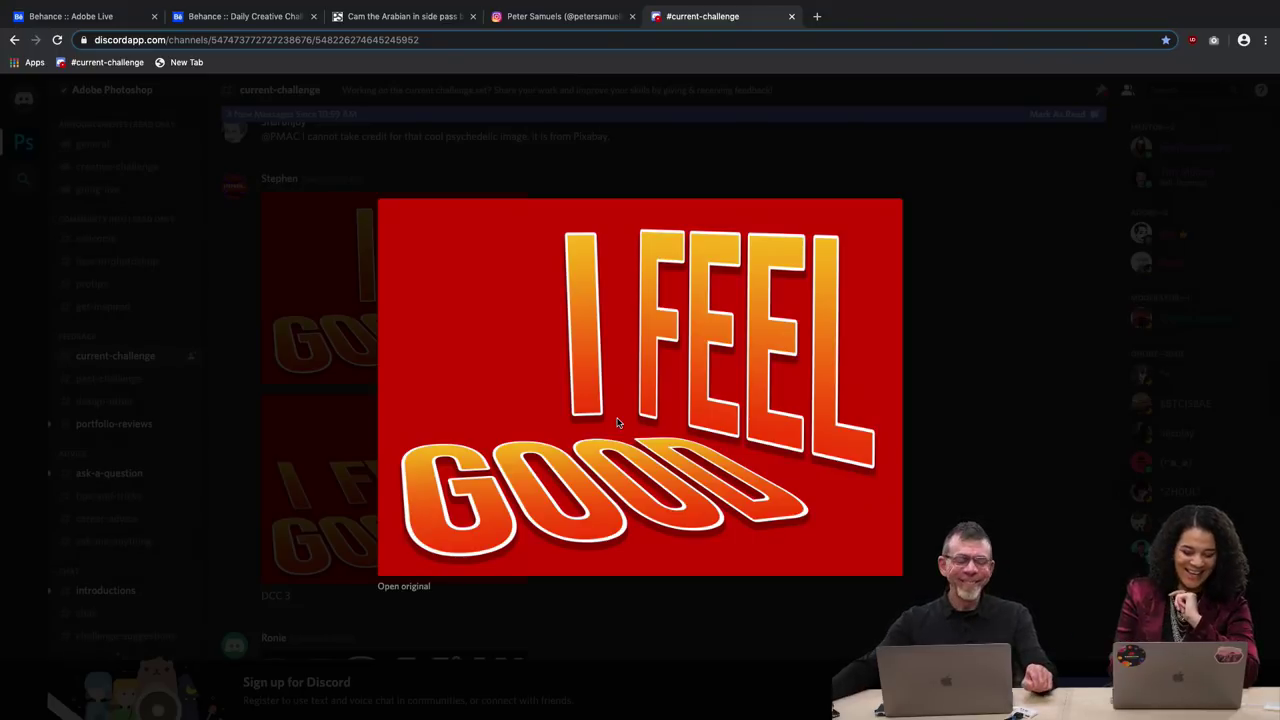
left_click(1004, 477)
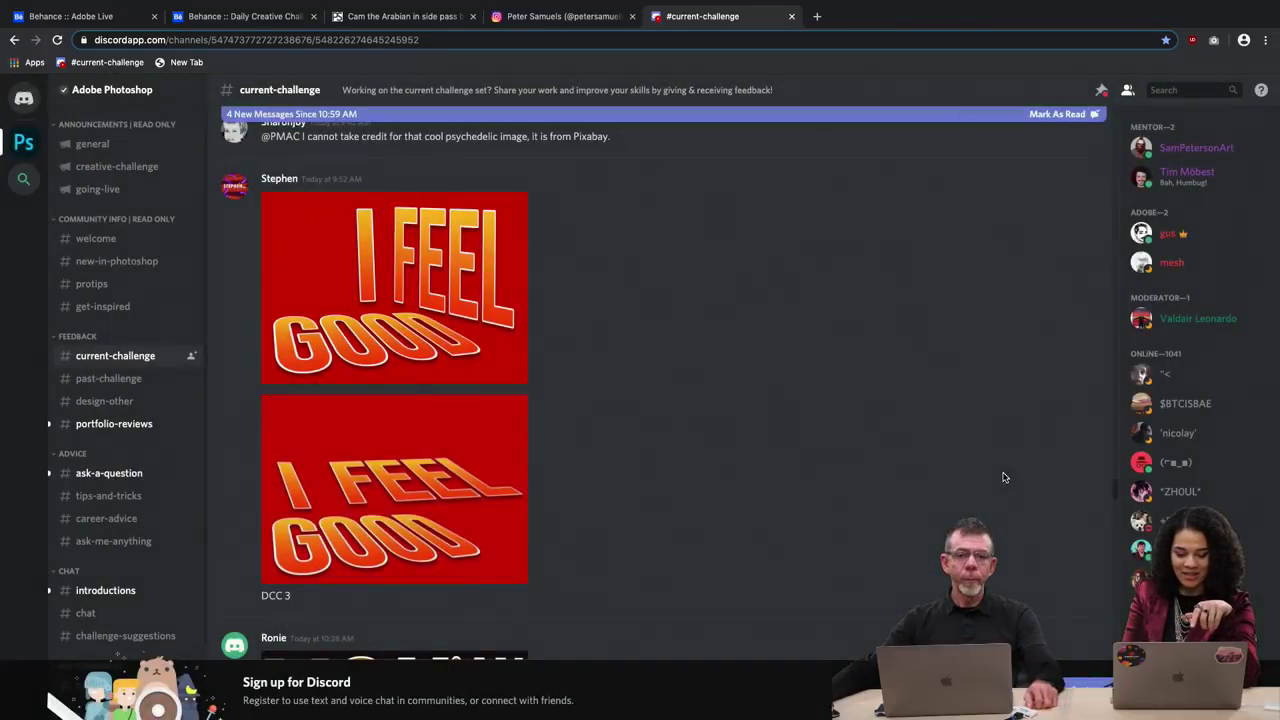
left_click(515, 503)
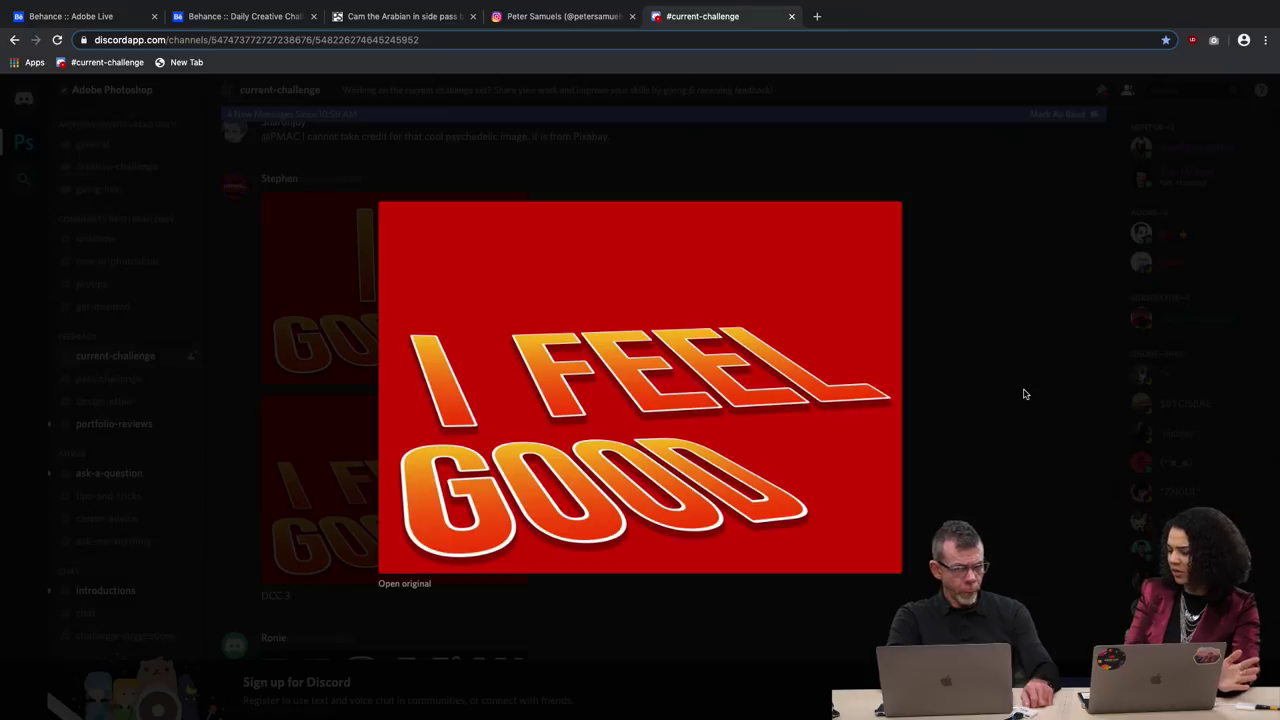
Close the enlarged I FEEL GOOD image and scroll down to the YOU CAN DO IT postcard.
left_click(962, 389)
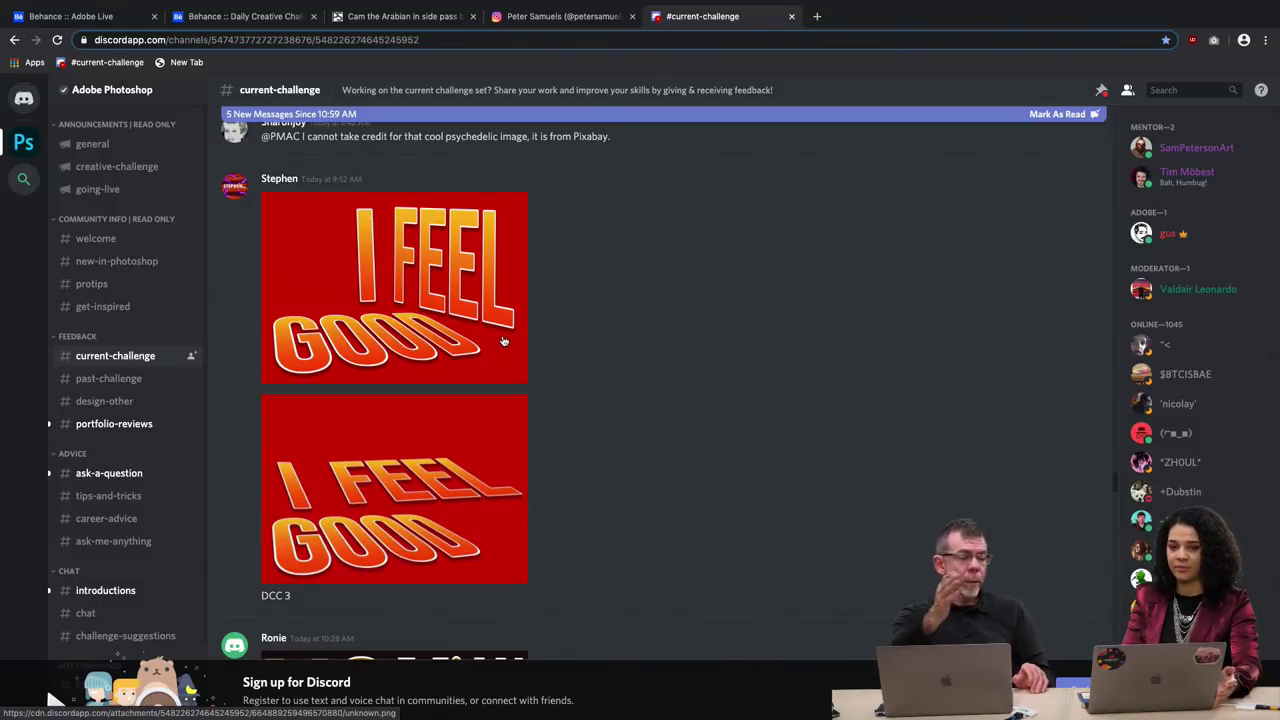
scroll(512, 463, "down", 3)
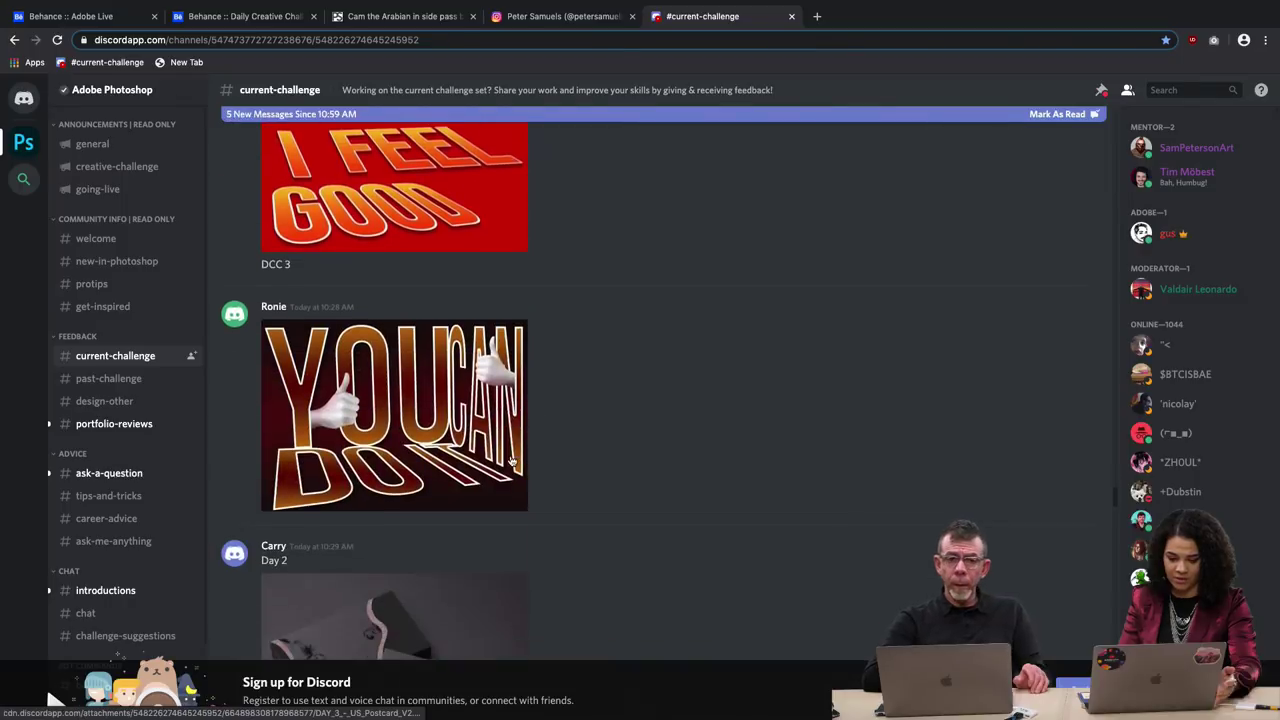
scroll(512, 463, "down", 1)
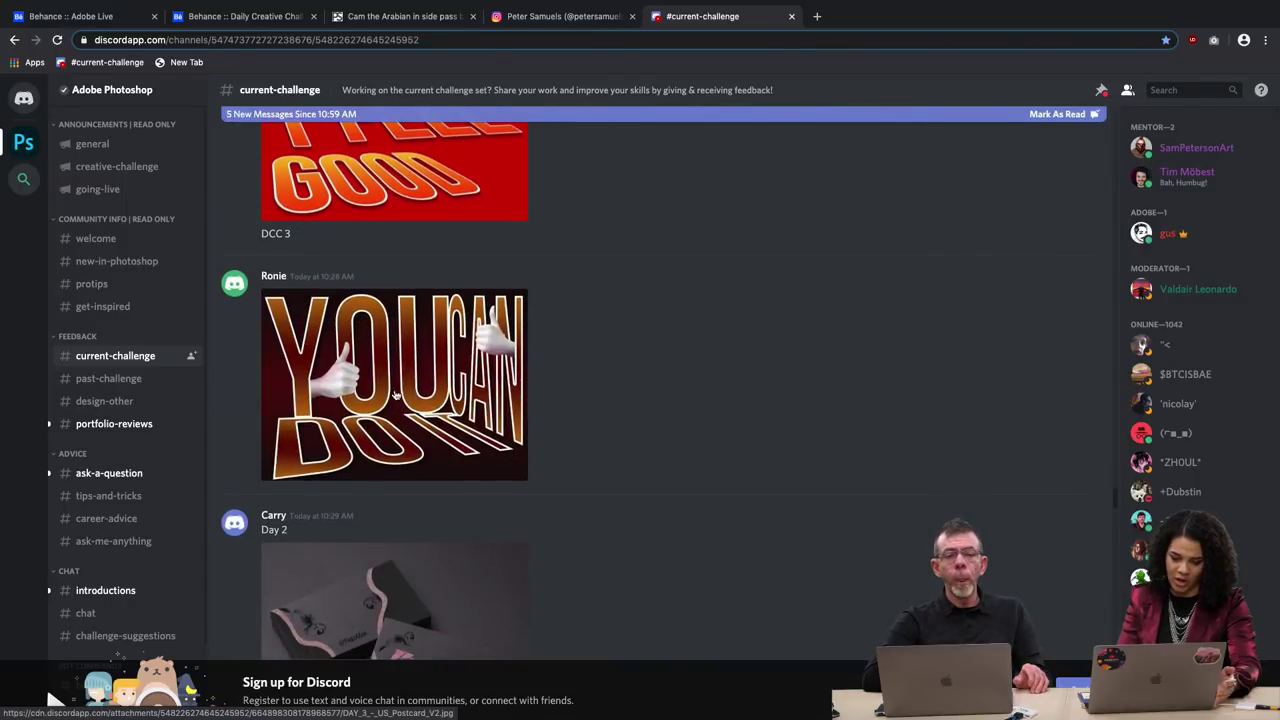
View the YOU CAN DO IT postcard enlarged, then close it.
left_click(398, 398)
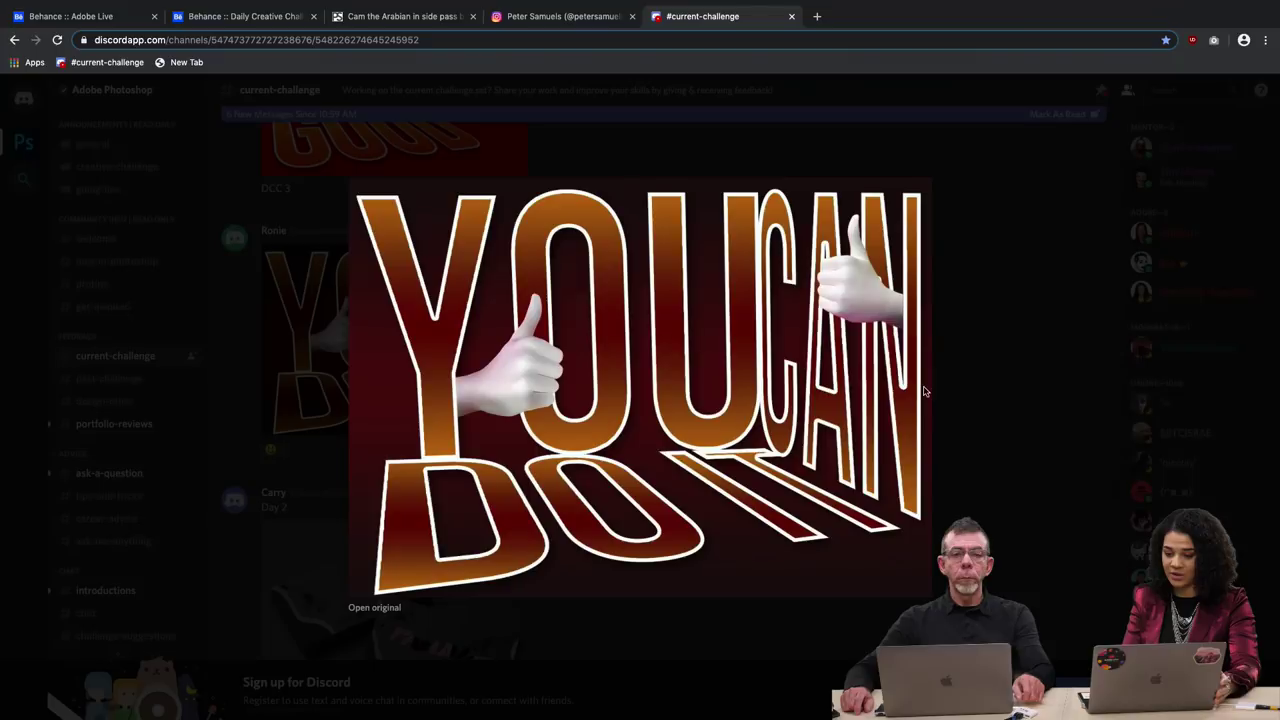
left_click(1000, 381)
Scroll down to the KEEP THE FAITH postcard, view it enlarged, and close it.
scroll(685, 421, "down", 3)
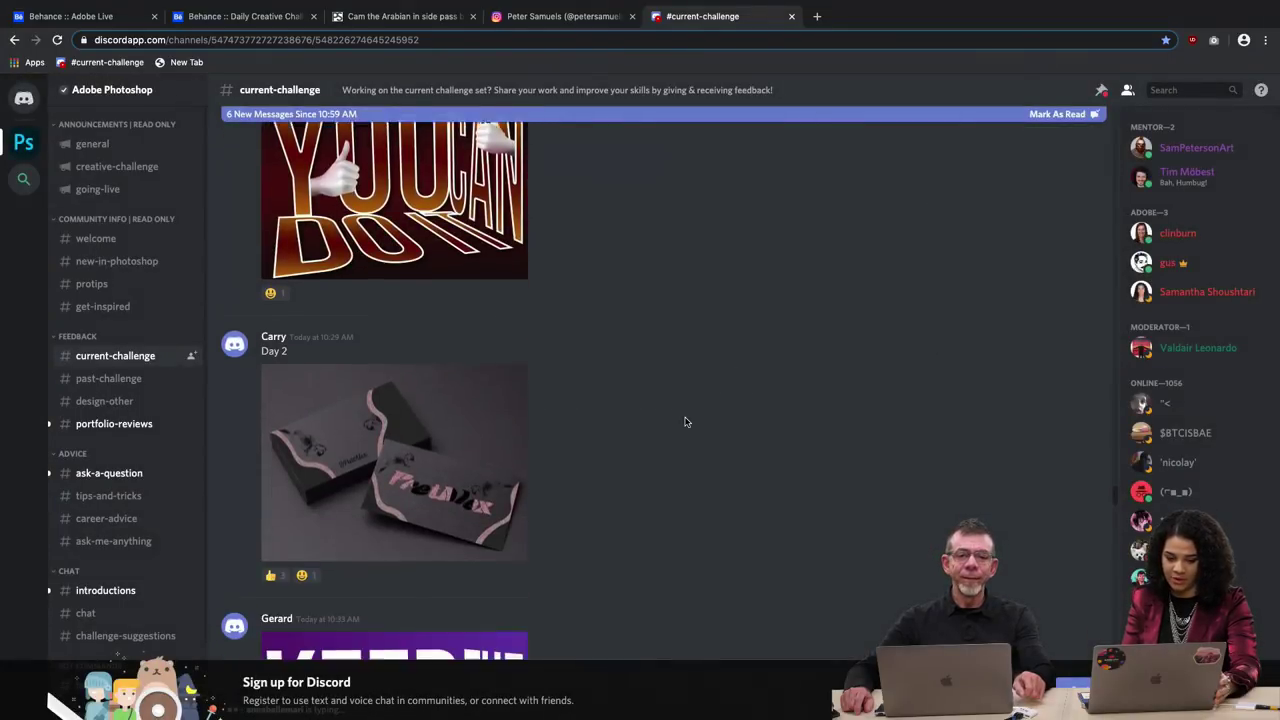
scroll(685, 421, "down", 3)
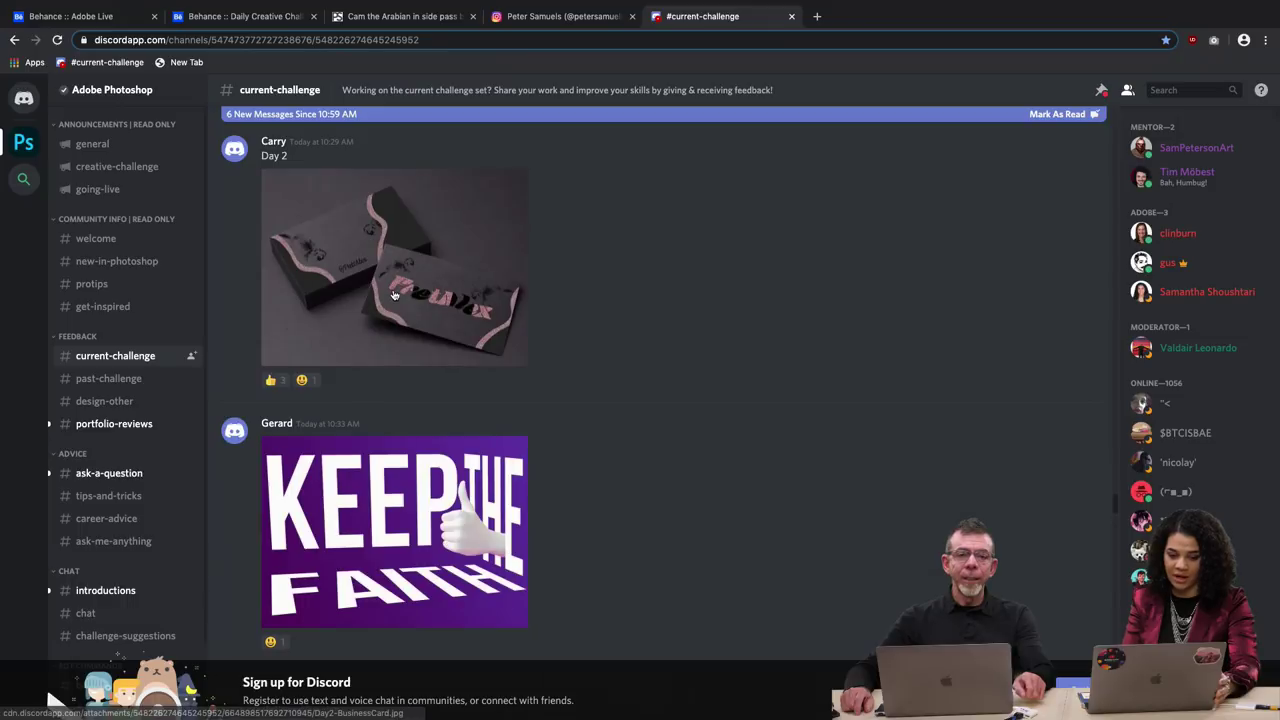
scroll(612, 459, "down", 1)
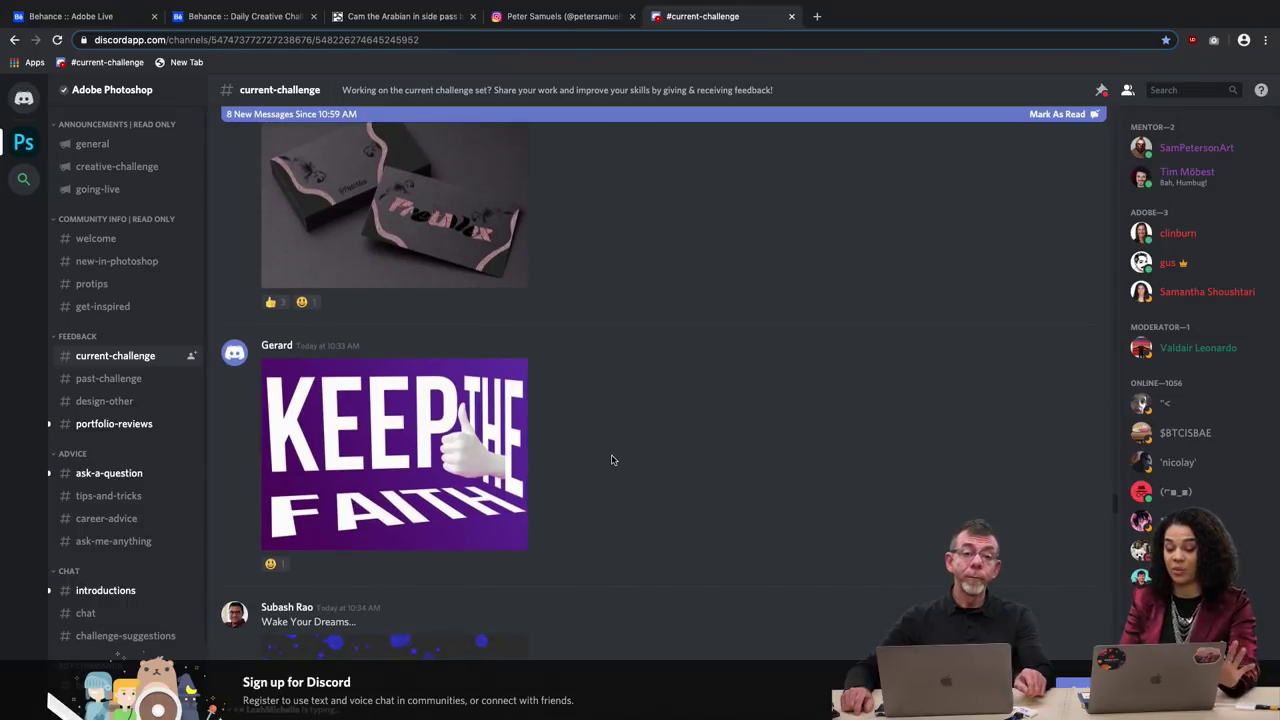
scroll(612, 460, "down", 1)
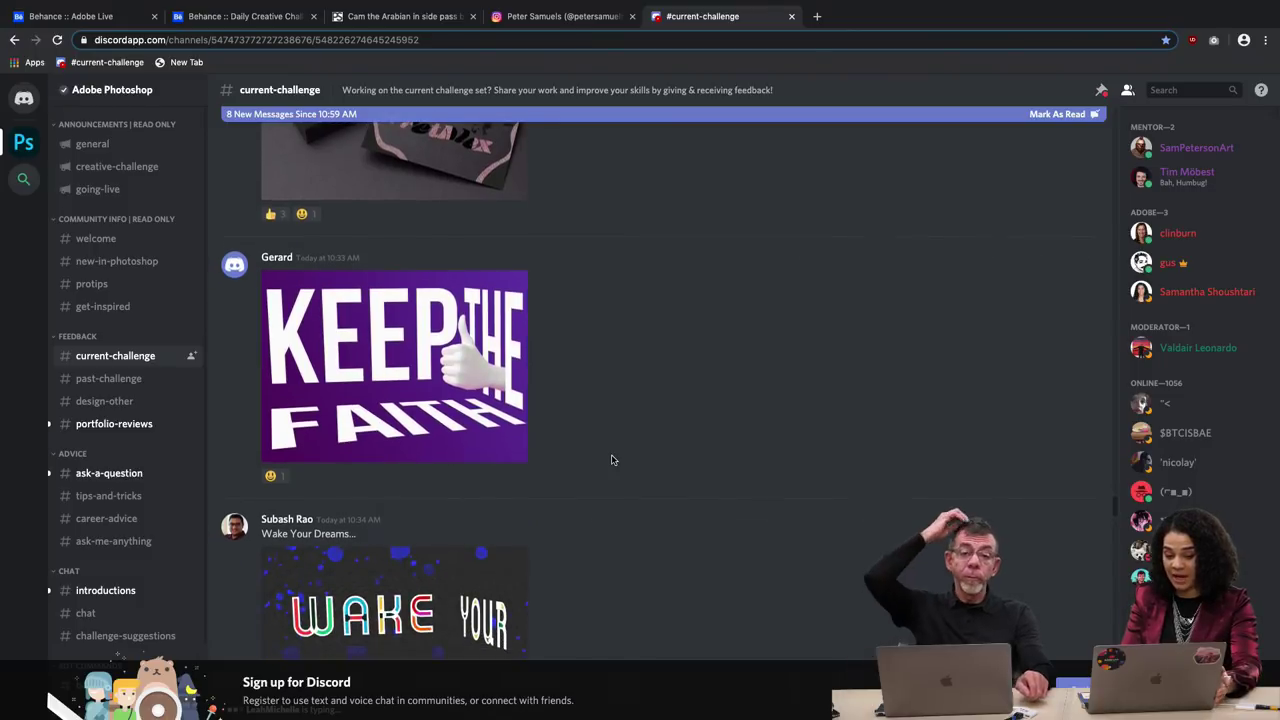
left_click(416, 362)
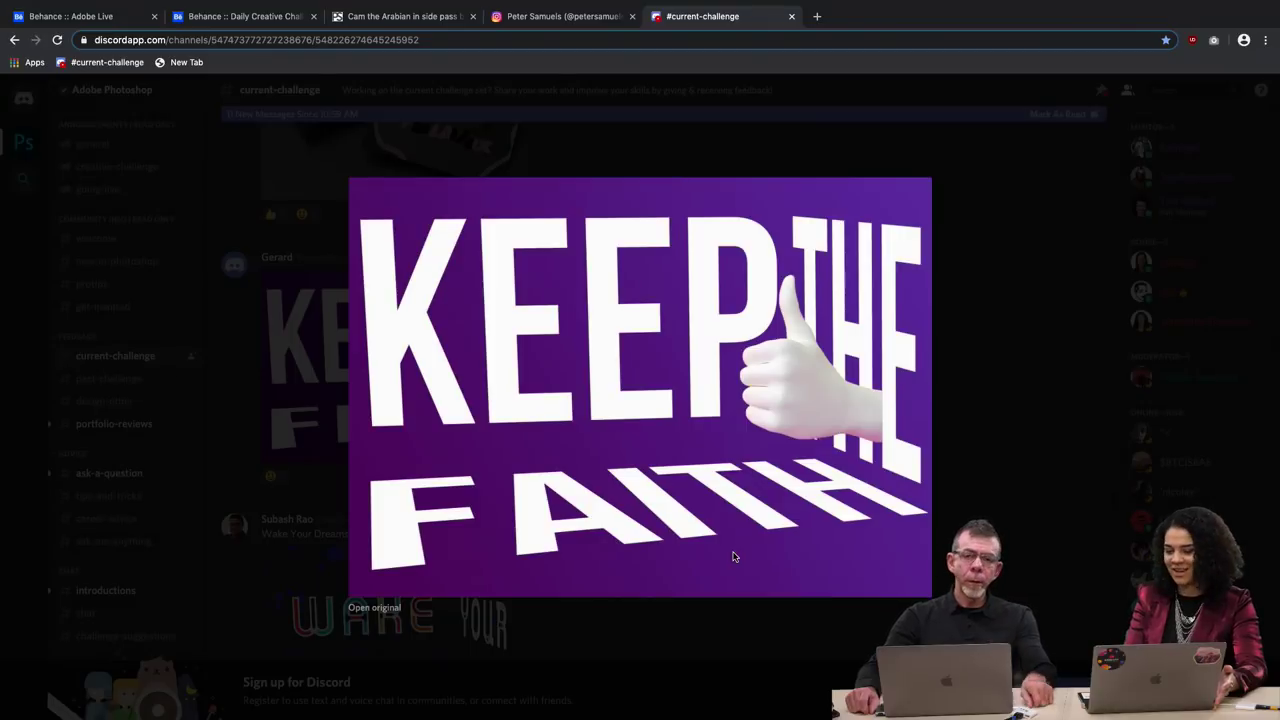
left_click(712, 591)
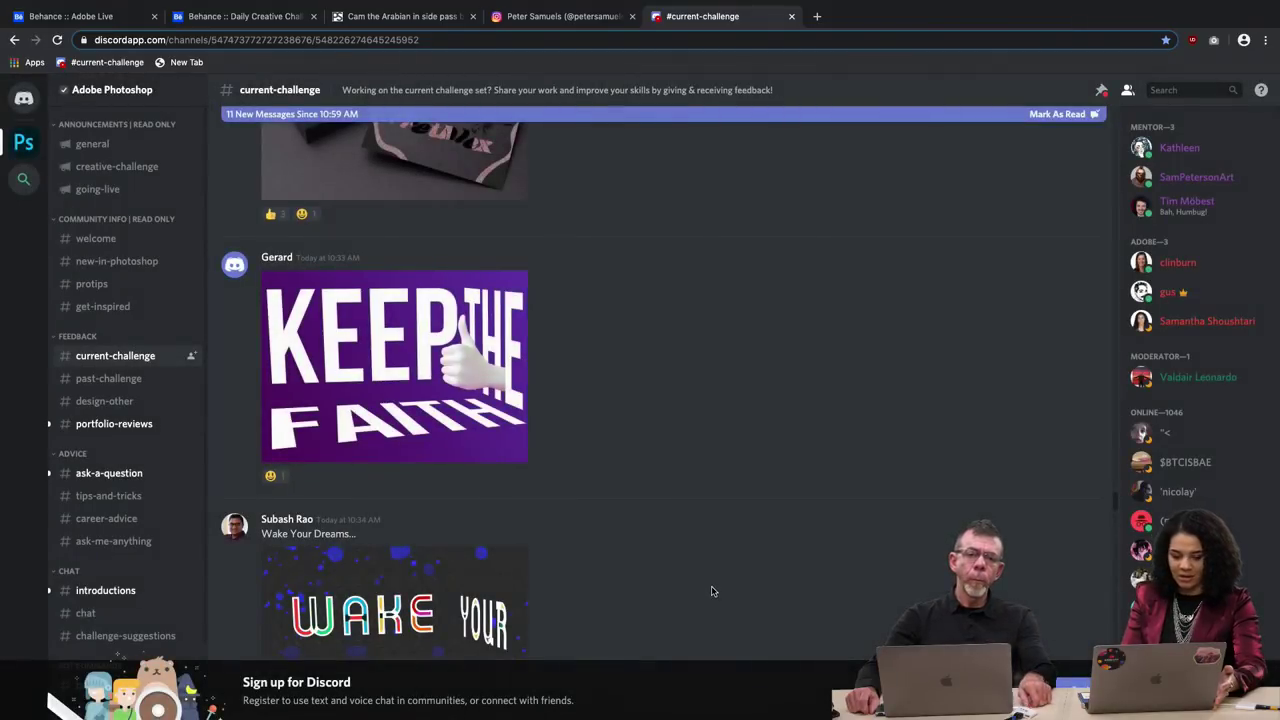
Scroll to the Wake Your Dreams postcard, view it enlarged, then close it with Esc.
scroll(712, 591, "down", 3)
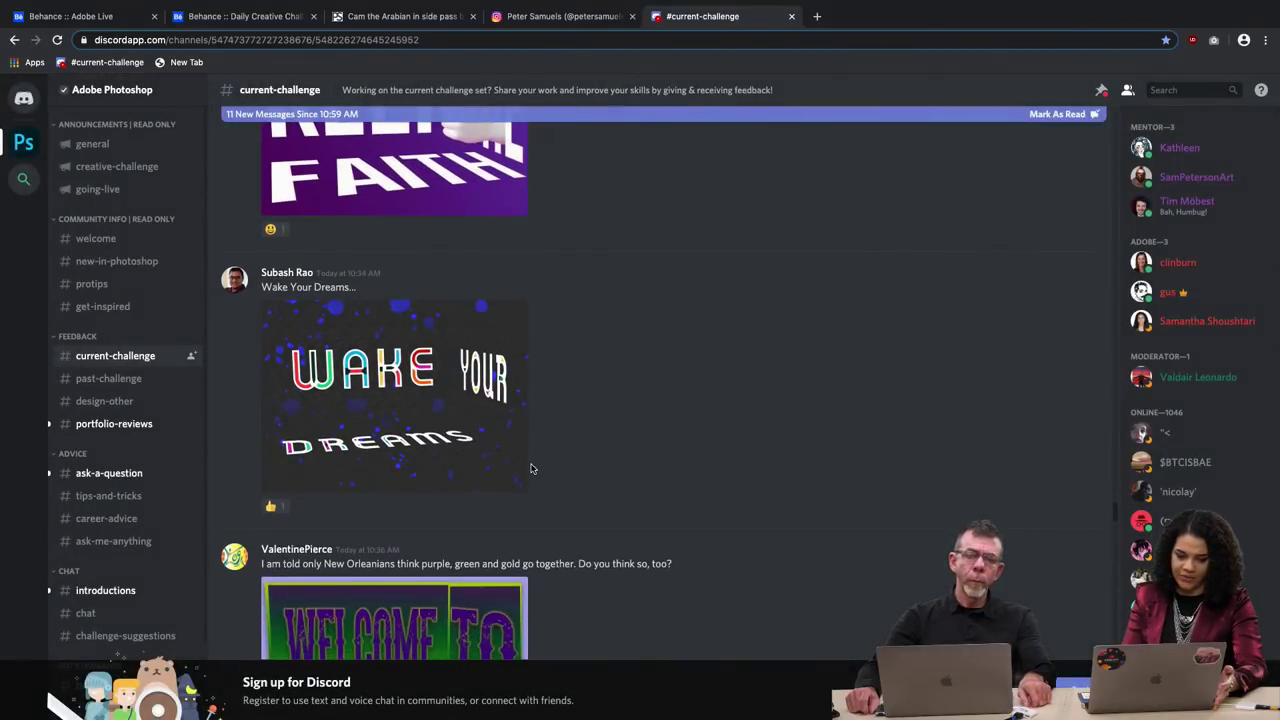
left_click(414, 406)
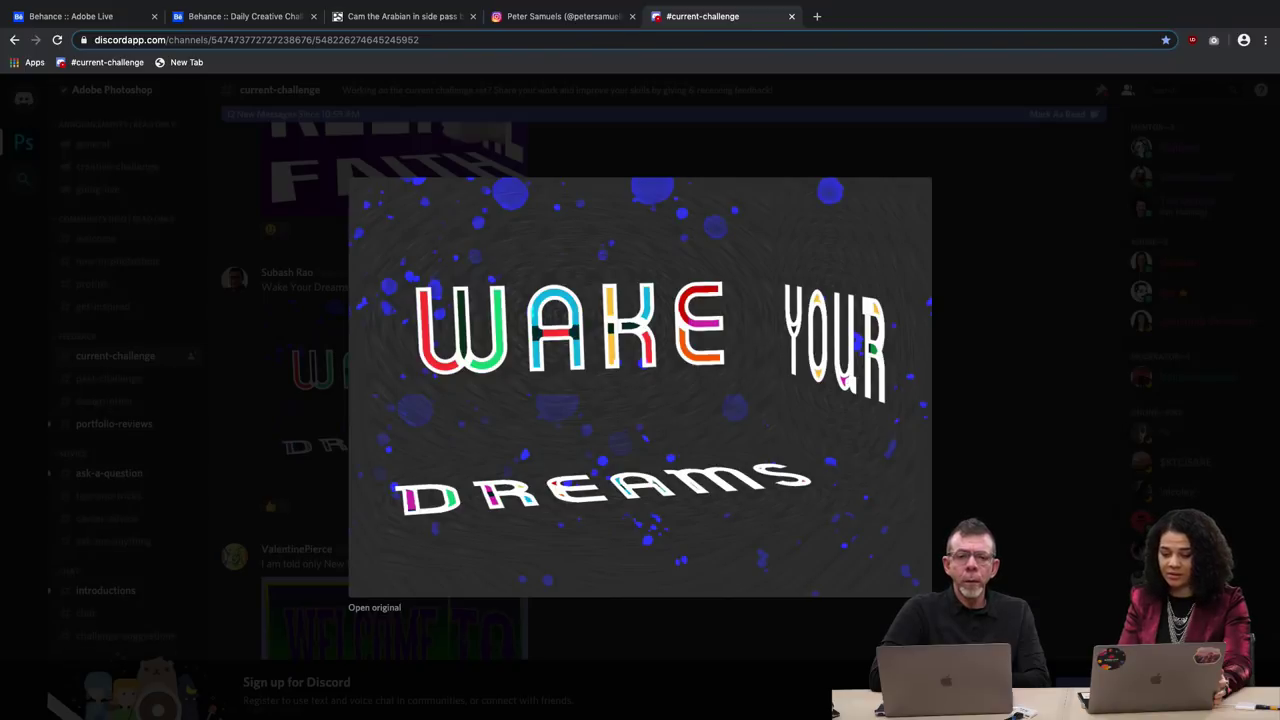
key("Escape")
Scroll down and enlarge the Mardi Gras WELCOME TO postcard dated 02 25 20.
scroll(688, 538, "down", 5)
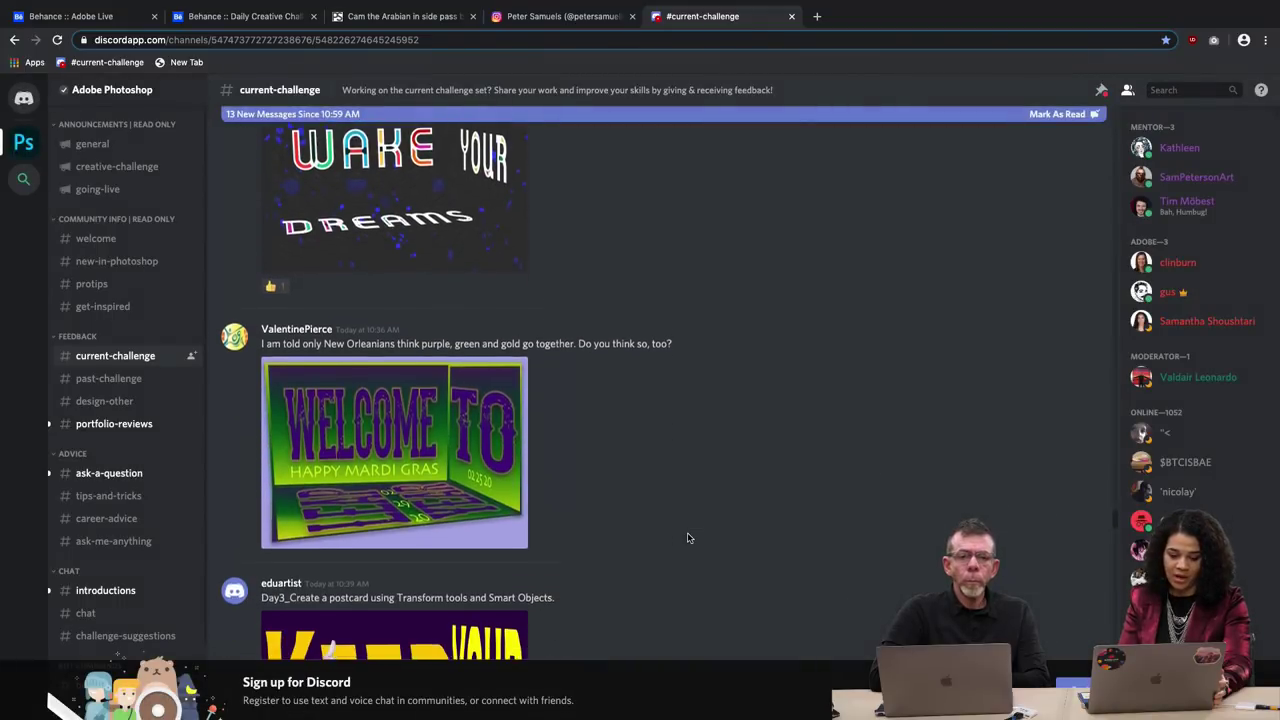
scroll(688, 538, "down", 2)
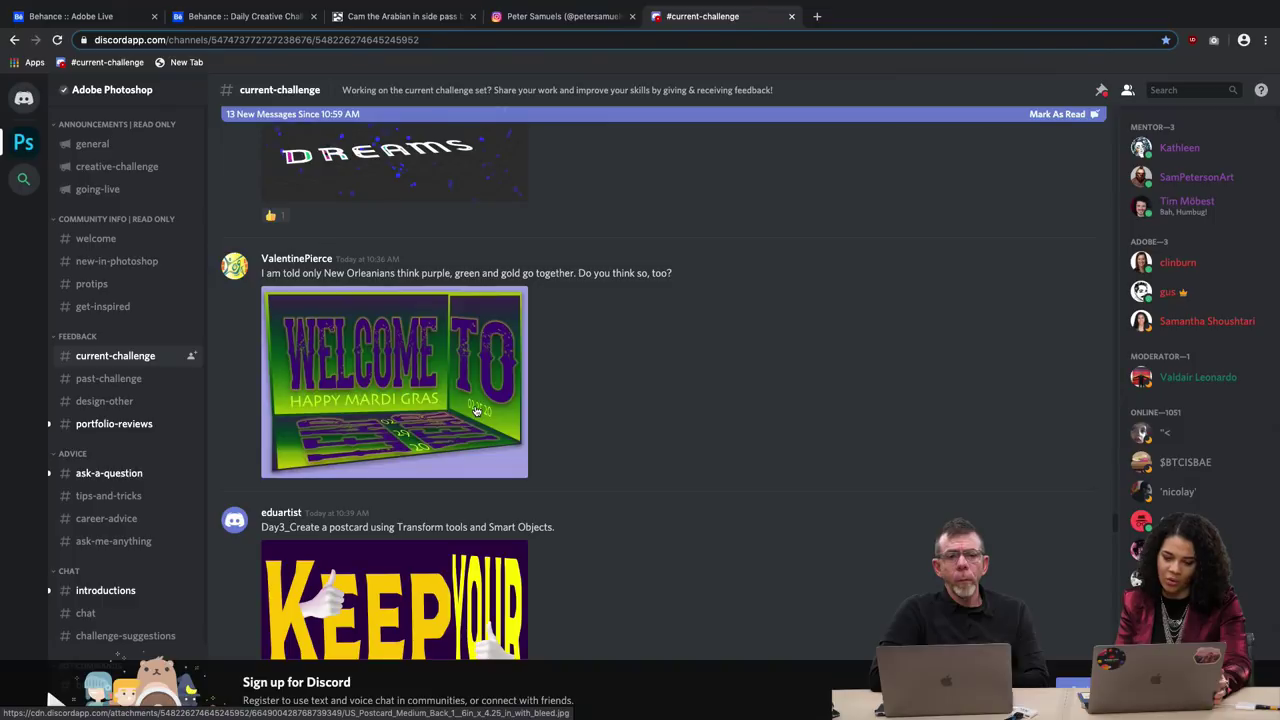
left_click(398, 410)
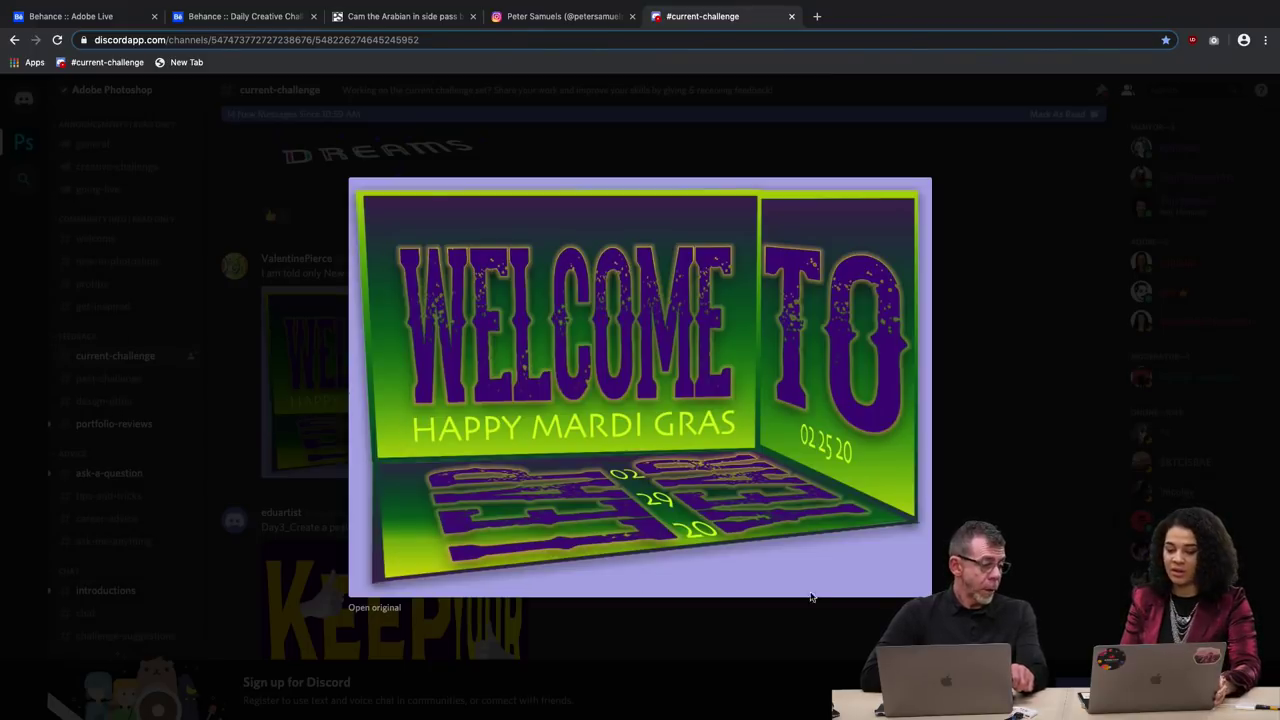
Close the WELCOME TO postcard, scroll down, and view the KEEP YOUR CHIN UP postcard enlarged, then close it.
left_click(1001, 562)
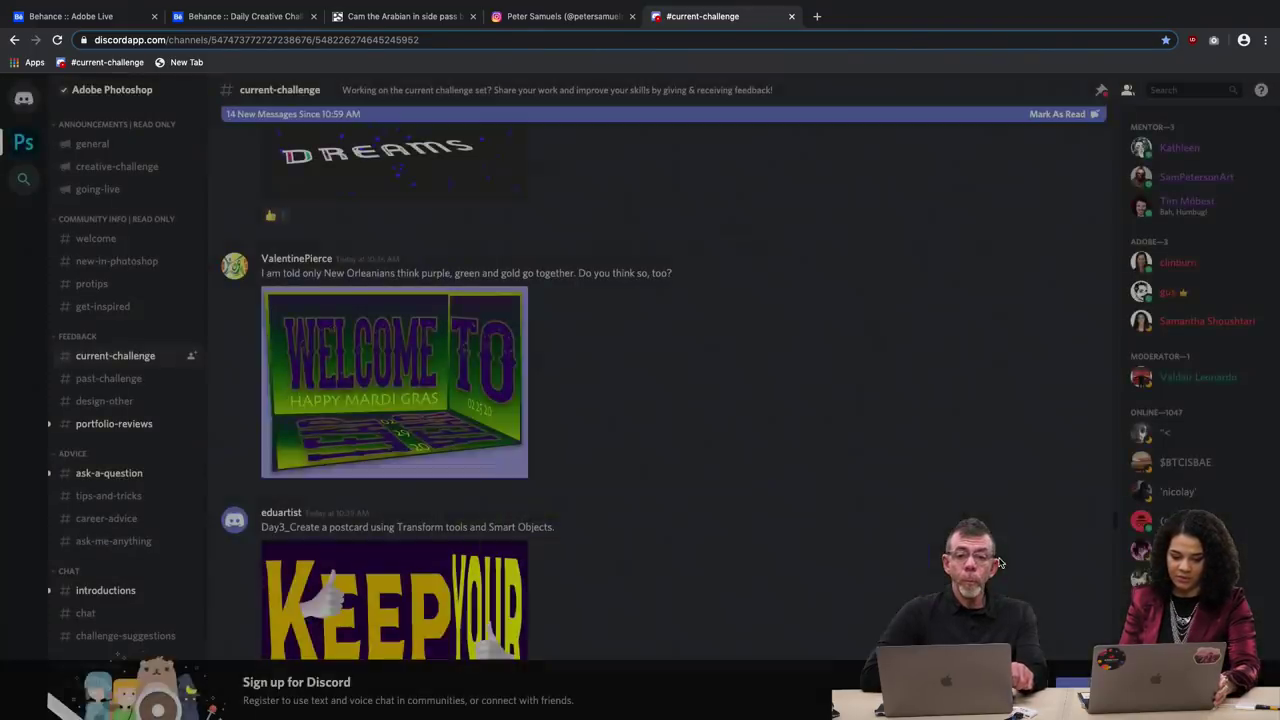
scroll(793, 560, "down", 1)
scroll(793, 560, "down", 1)
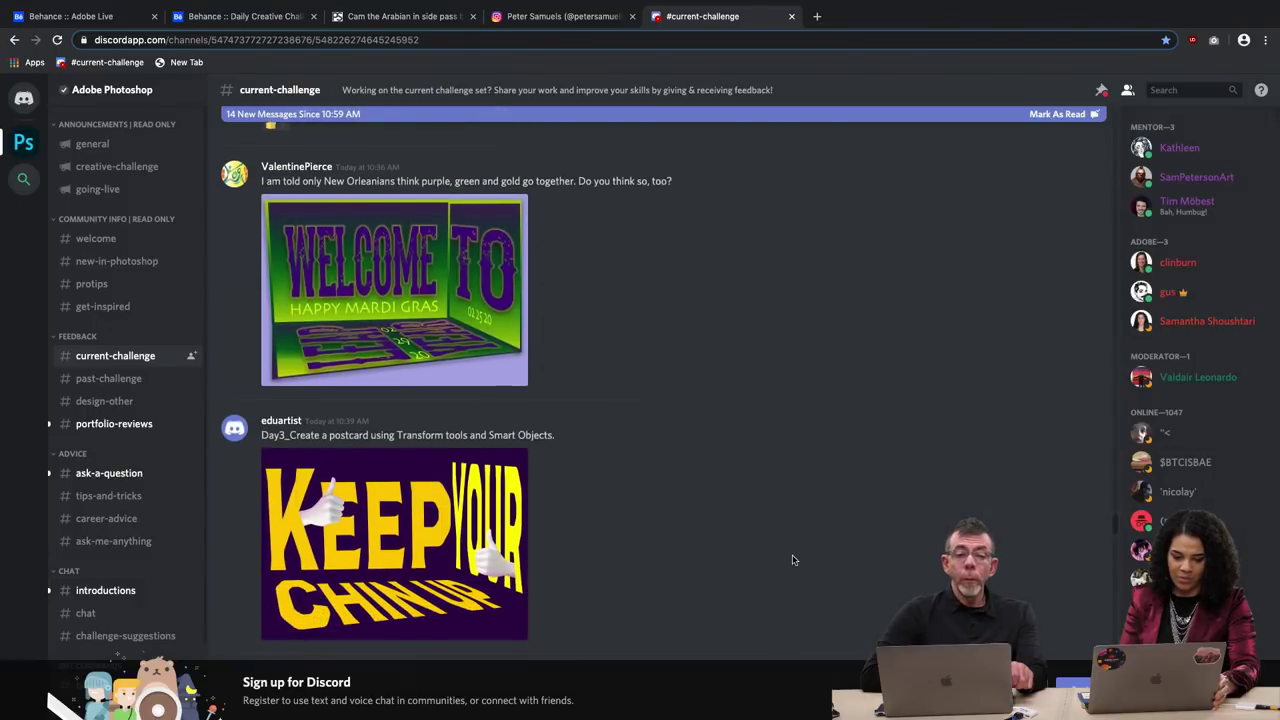
scroll(793, 560, "down", 1)
scroll(793, 560, "down", 1)
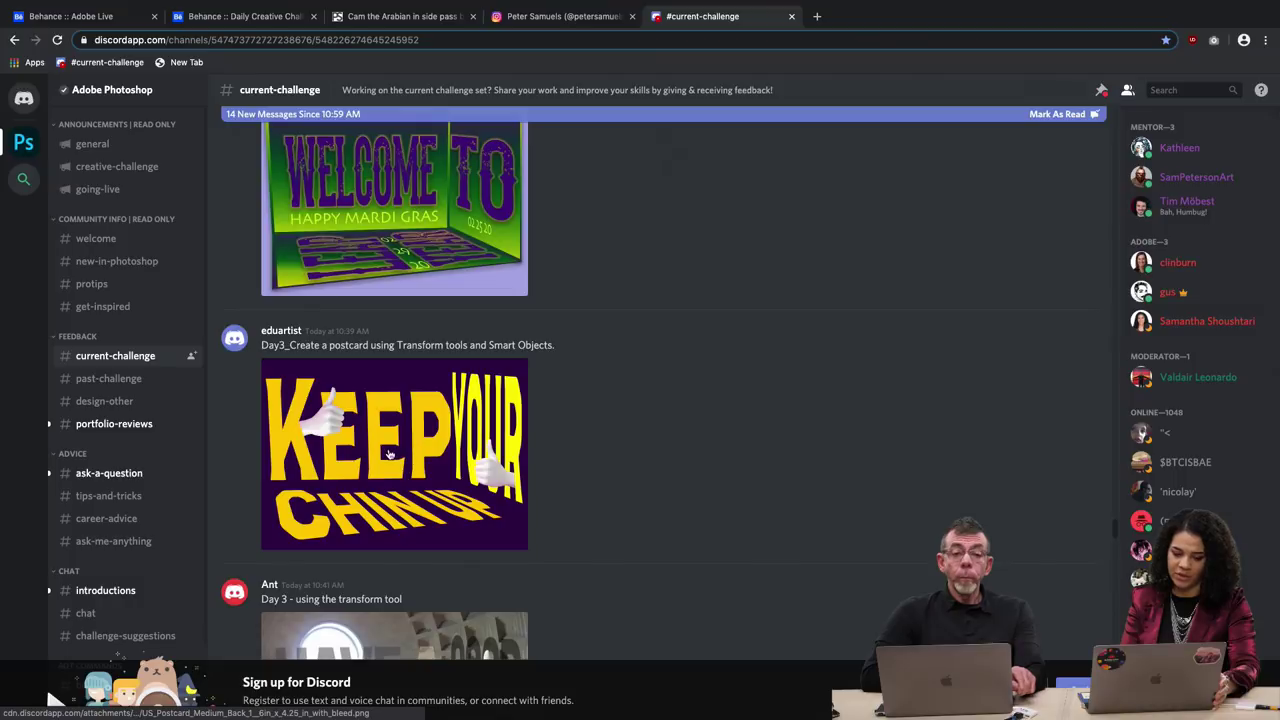
left_click(437, 450)
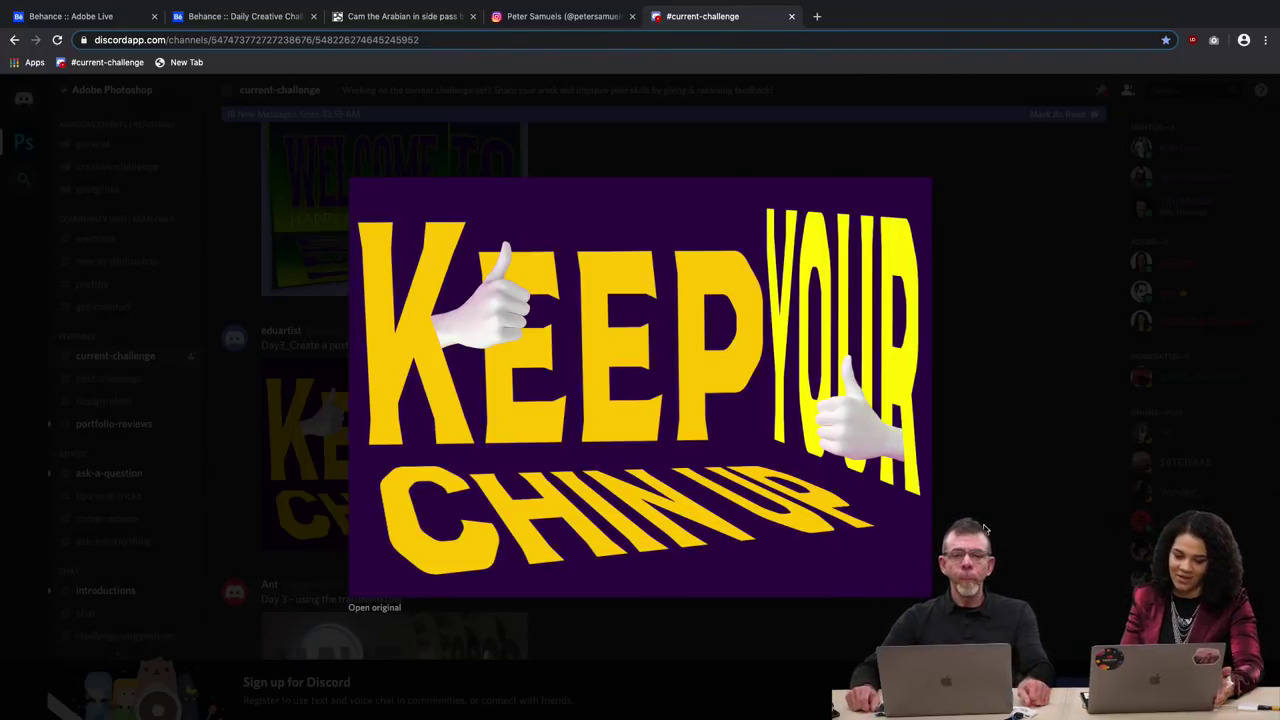
key("Escape")
scroll(671, 590, "down", 4)
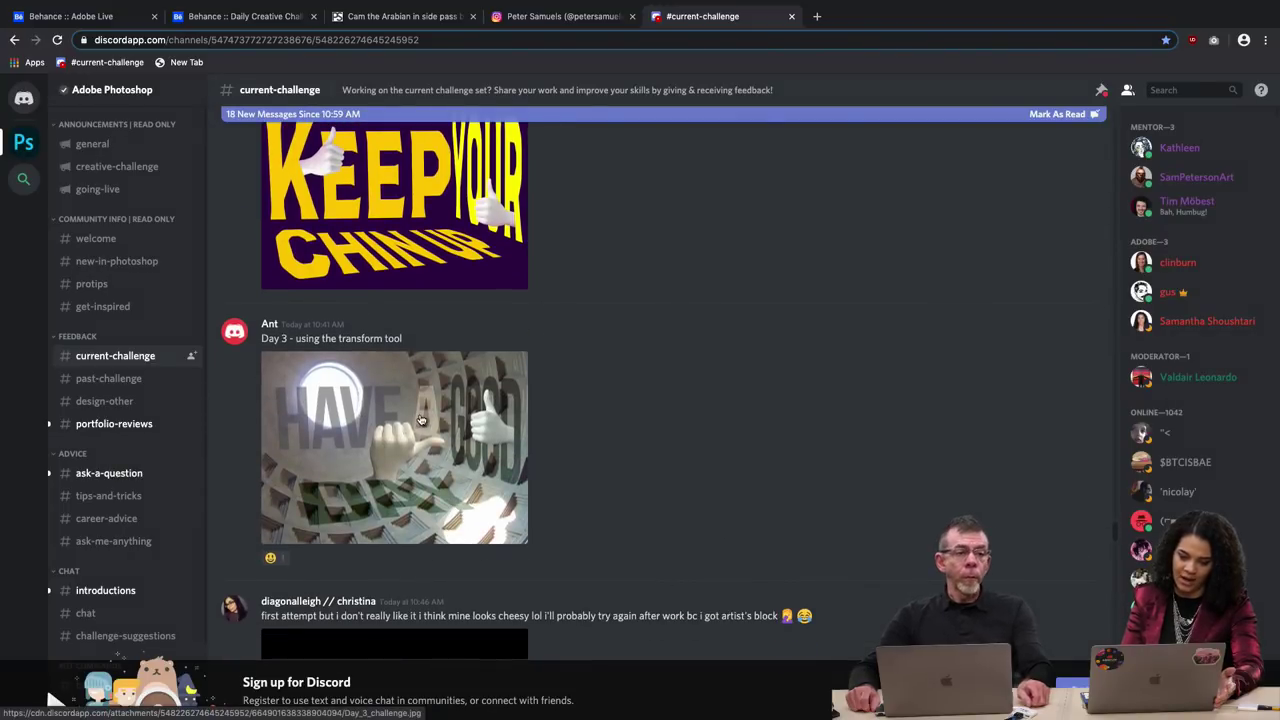
left_click(421, 420)
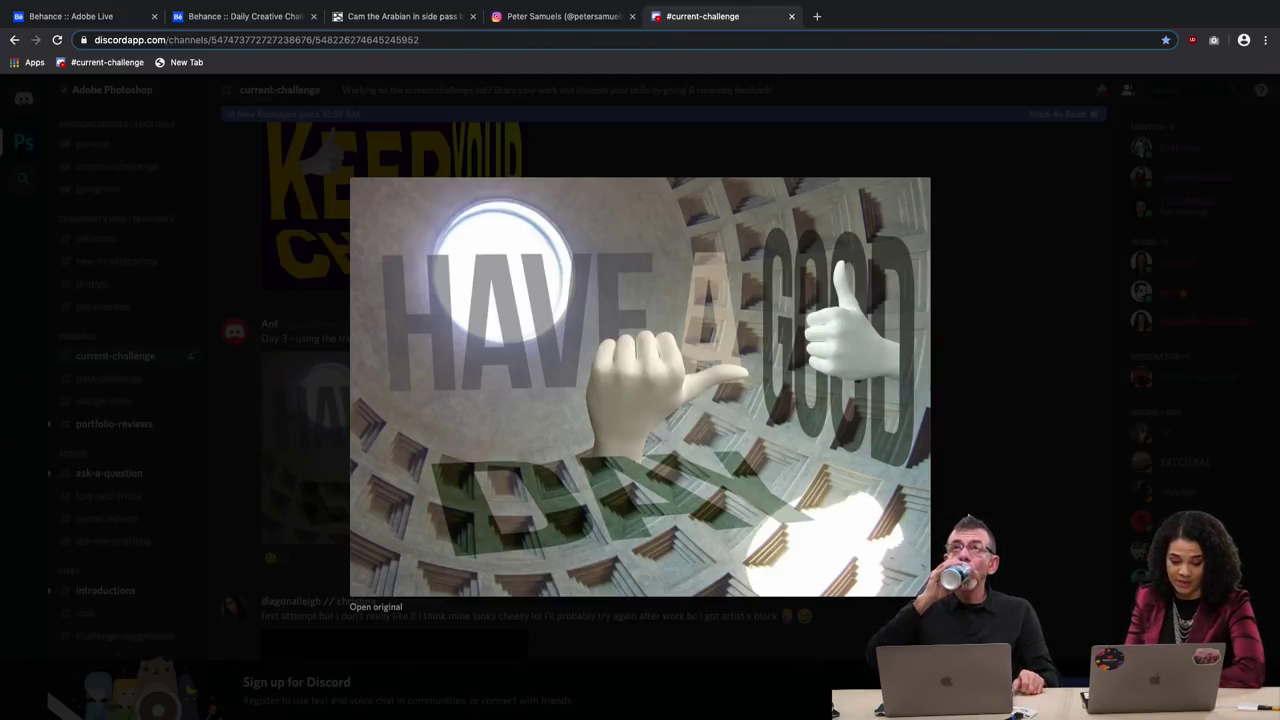
left_click(884, 634)
scroll(784, 551, "down", 5)
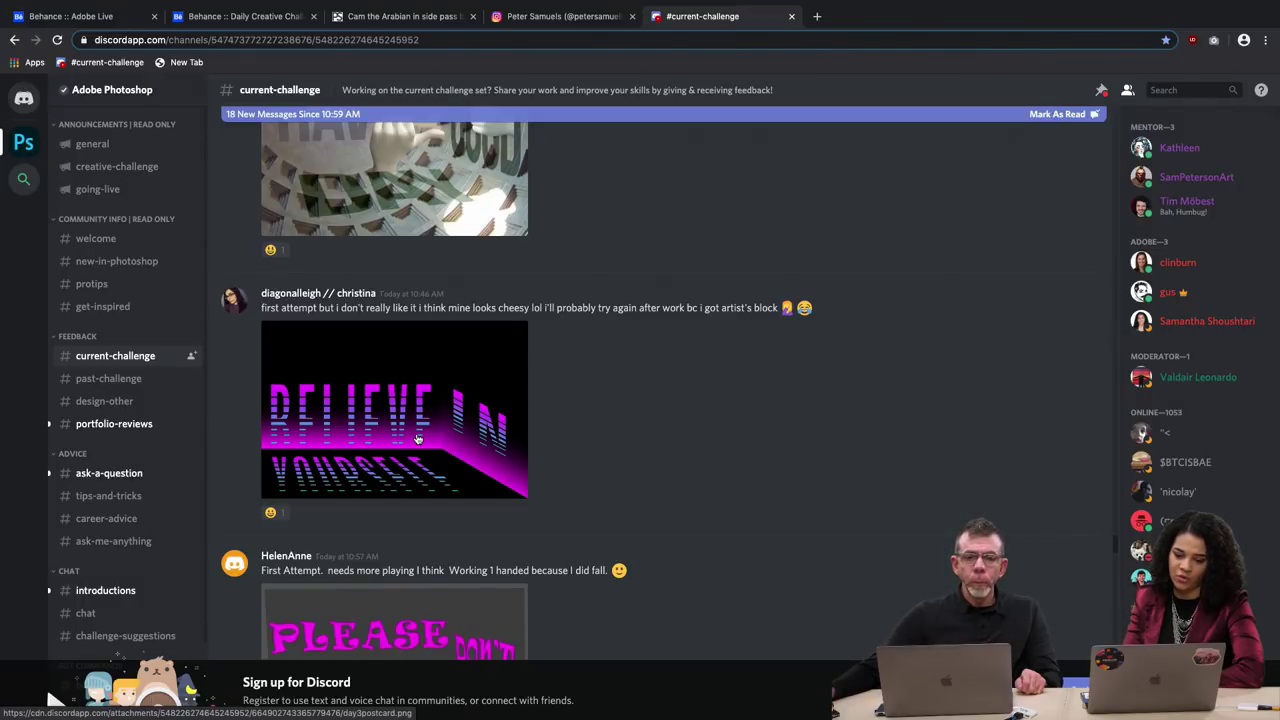
left_click(348, 428)
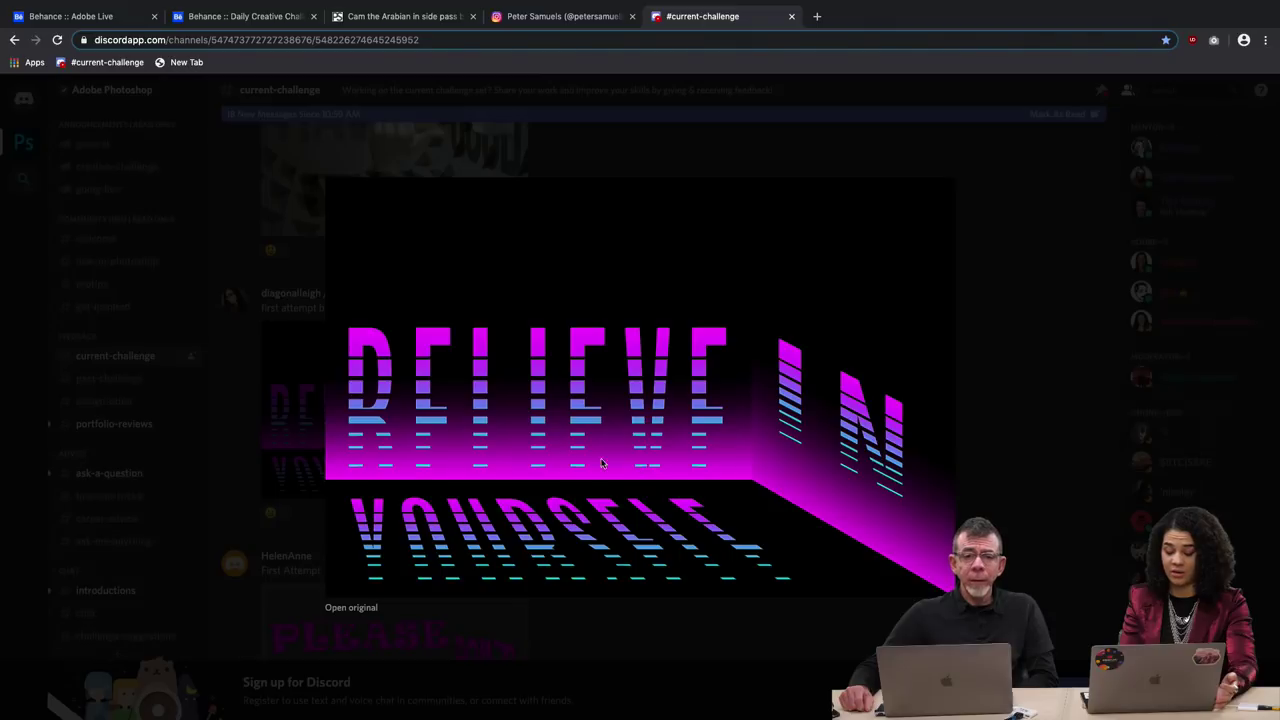
left_click(1016, 394)
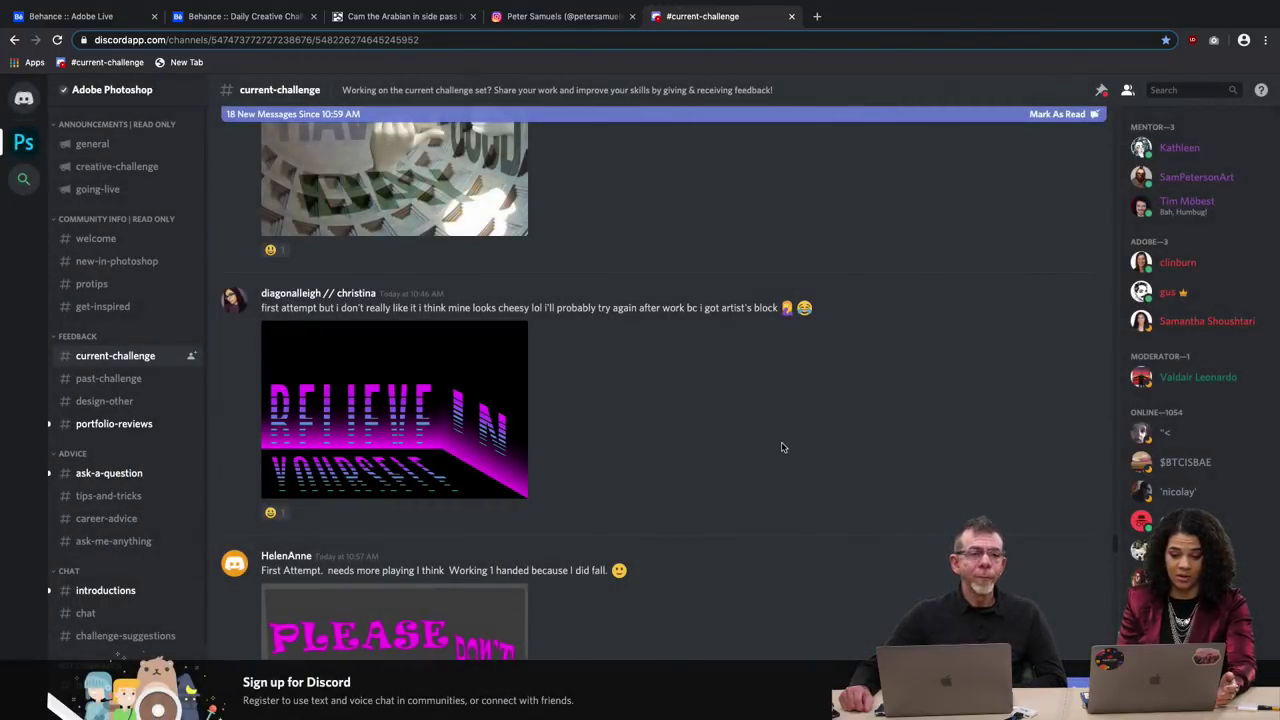
scroll(707, 469, "down", 3)
scroll(707, 469, "down", 1)
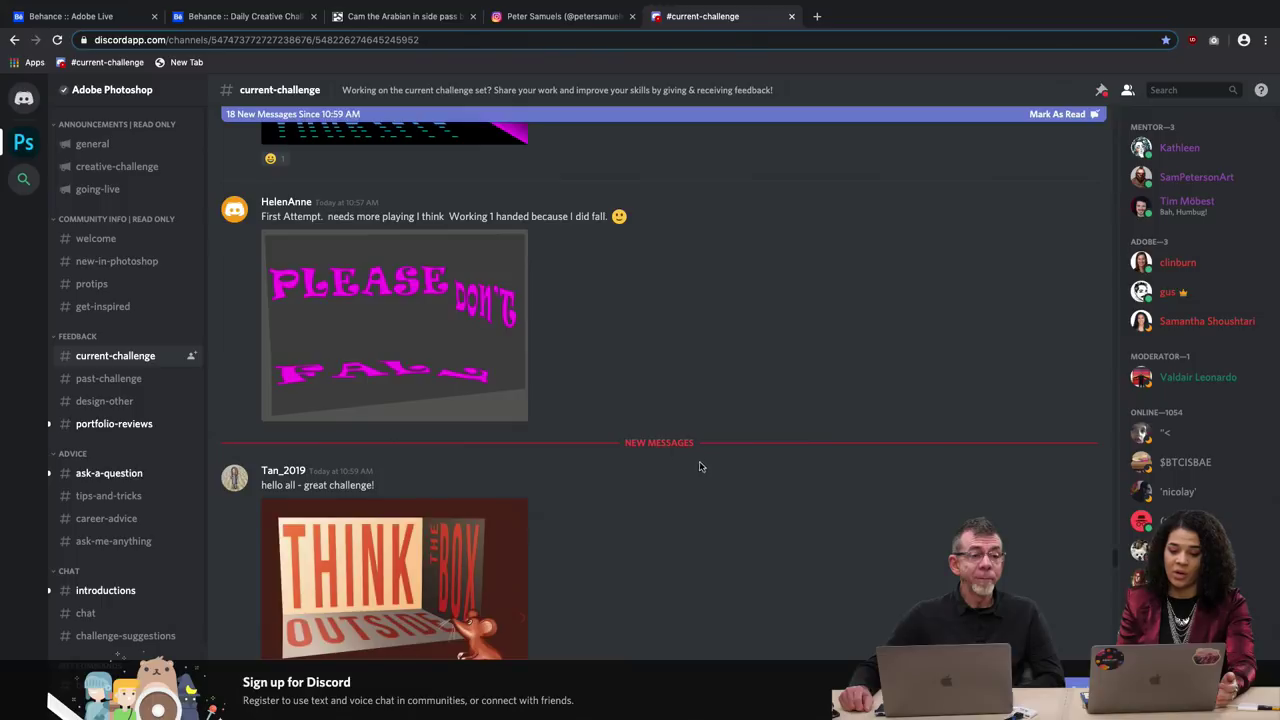
left_click(462, 351)
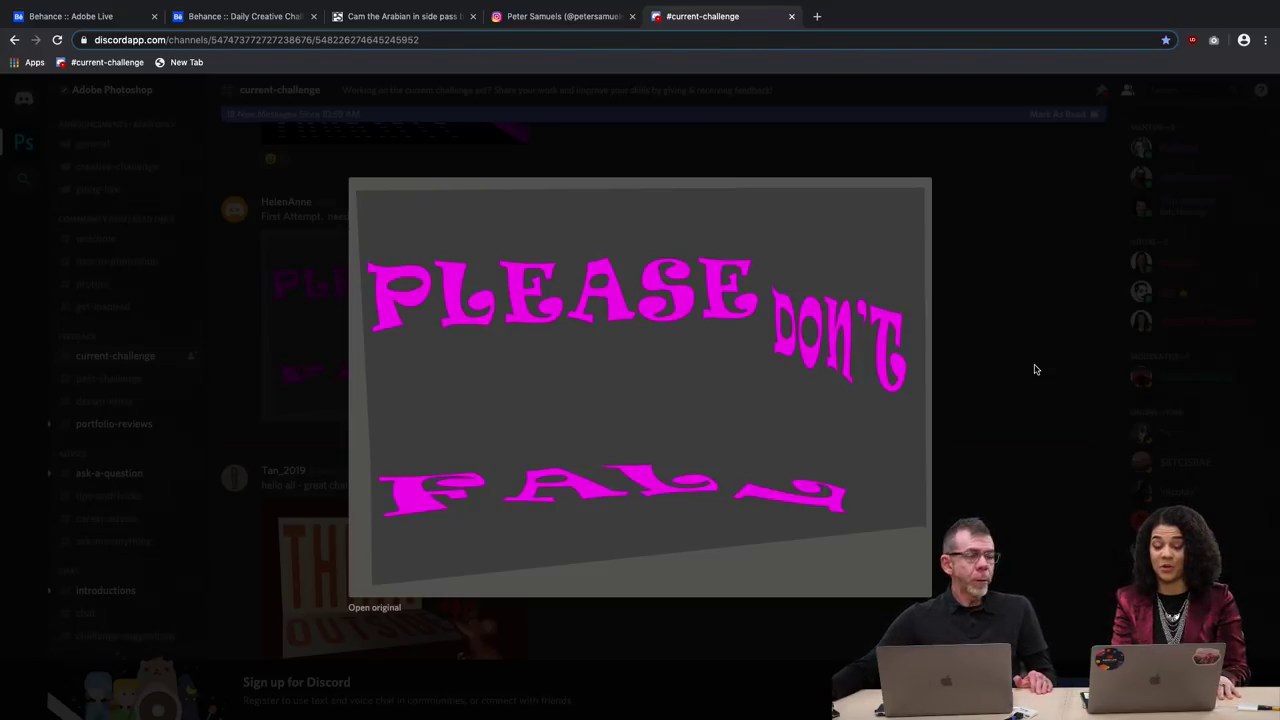
left_click(997, 399)
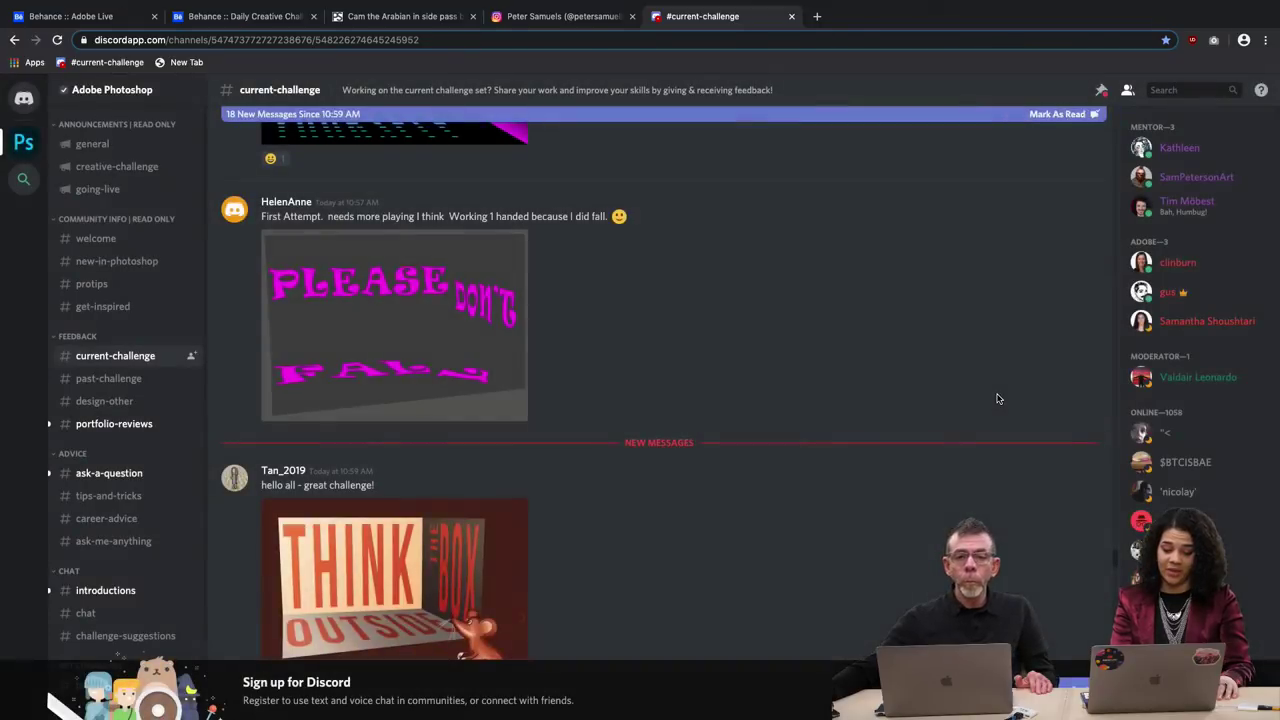
scroll(697, 531, "down", 1)
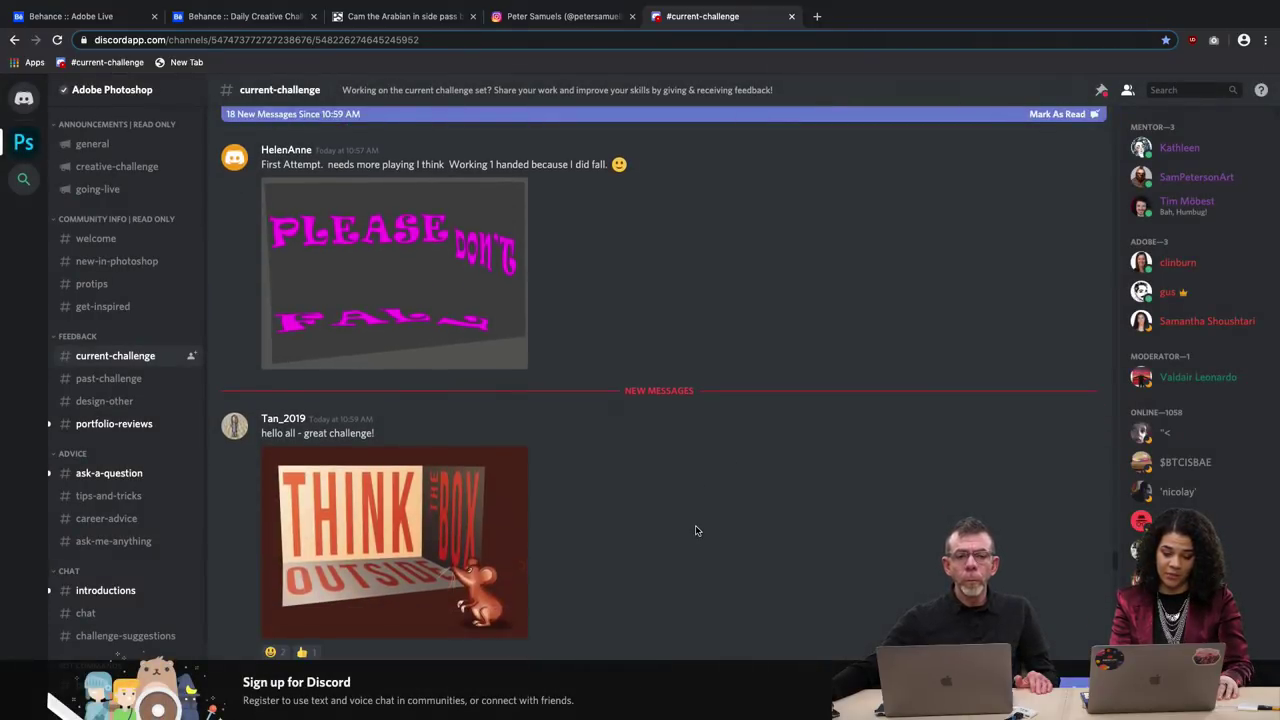
left_click(463, 543)
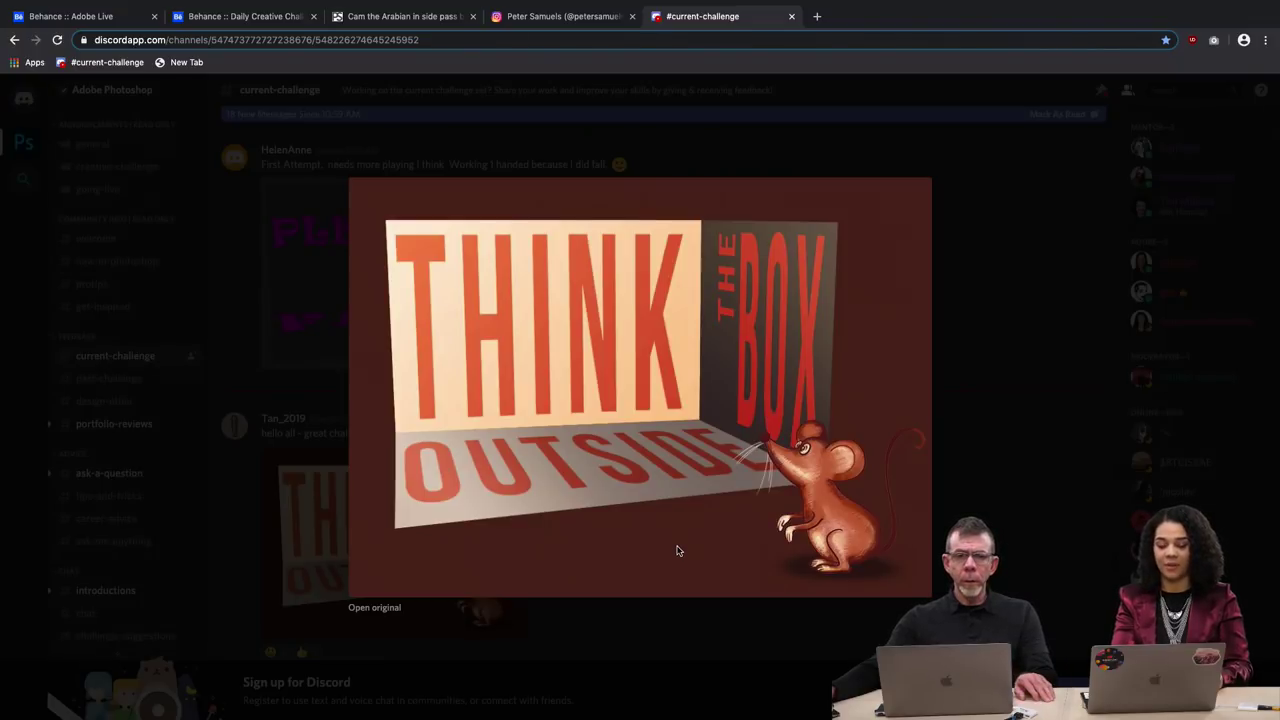
left_click(1026, 481)
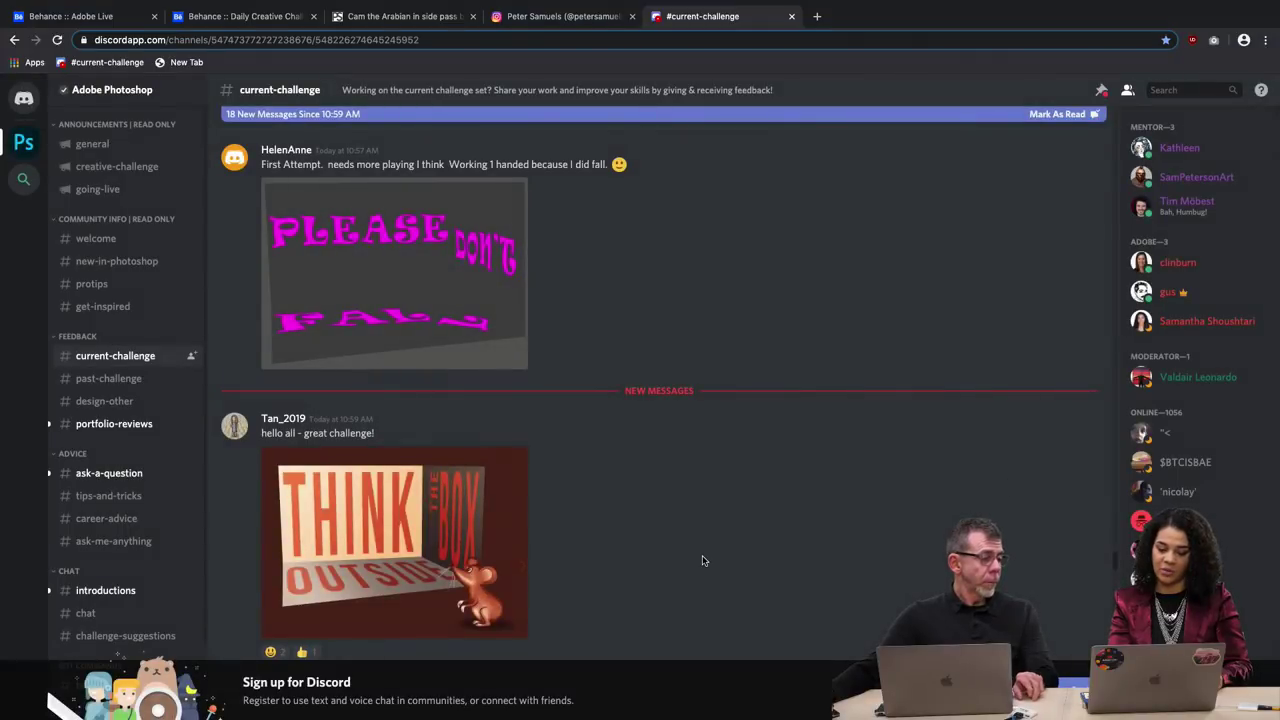
scroll(702, 560, "down", 5)
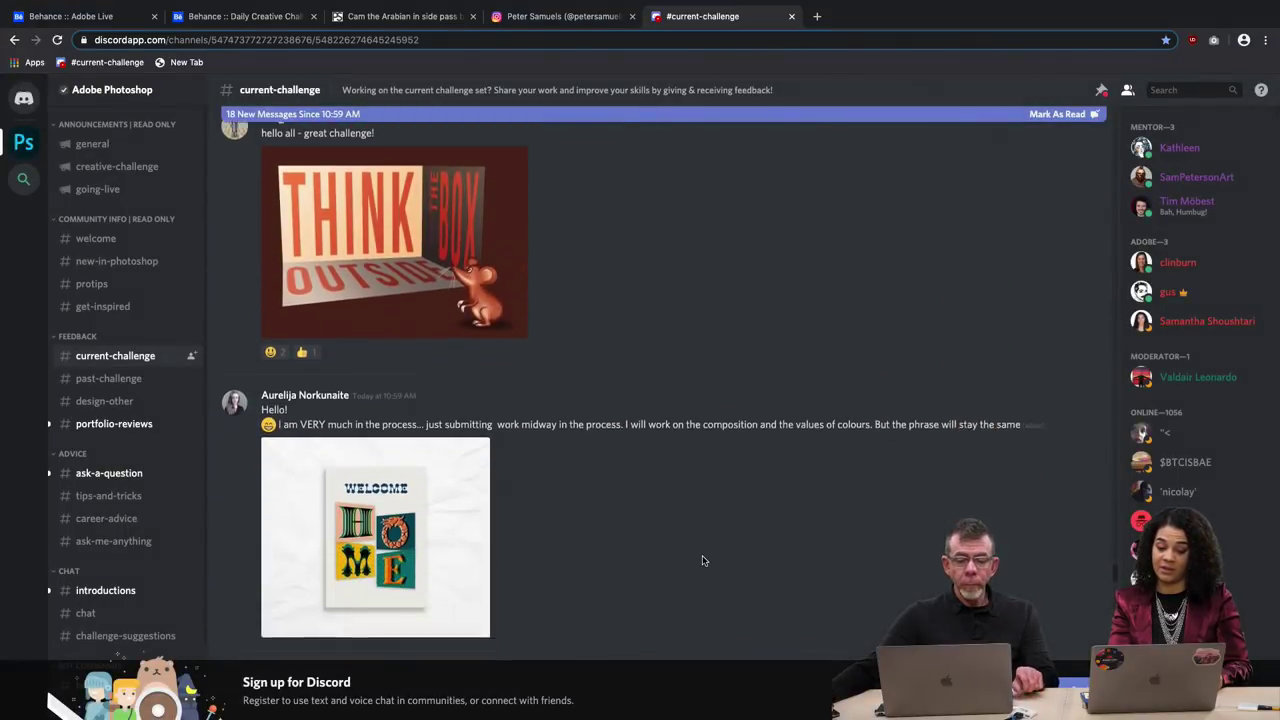
scroll(702, 560, "down", 2)
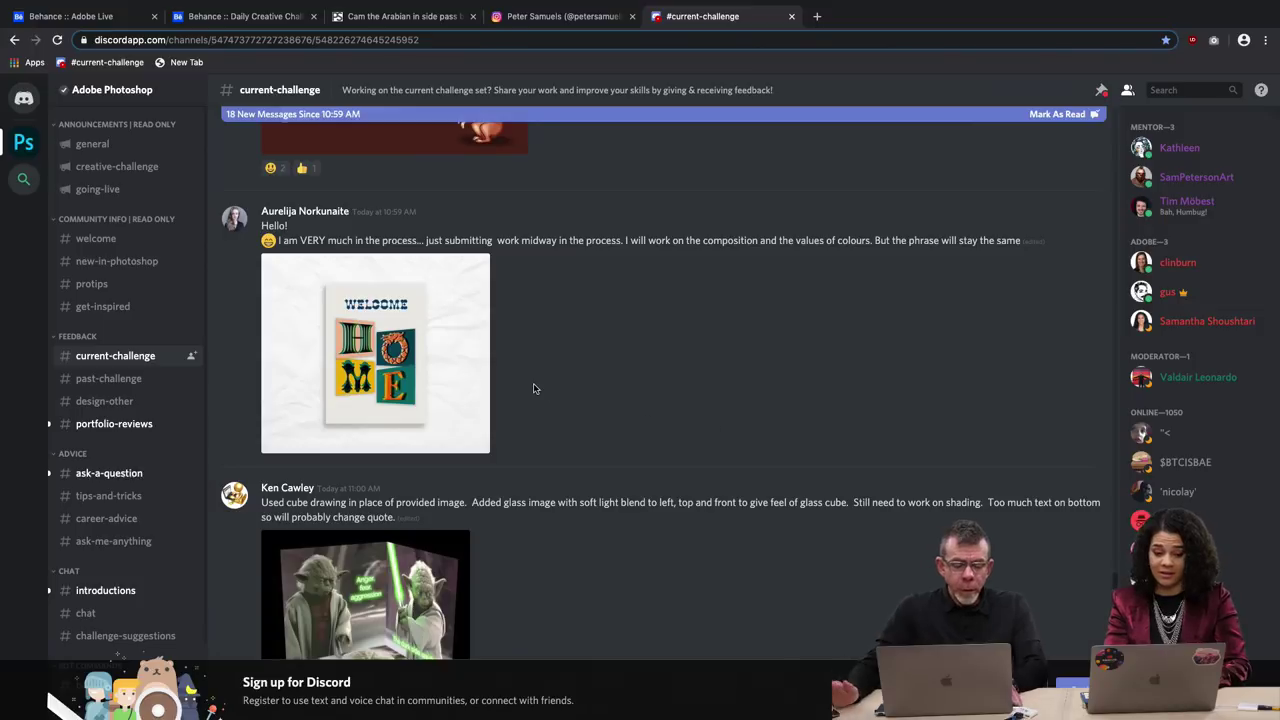
scroll(519, 400, "down", 5)
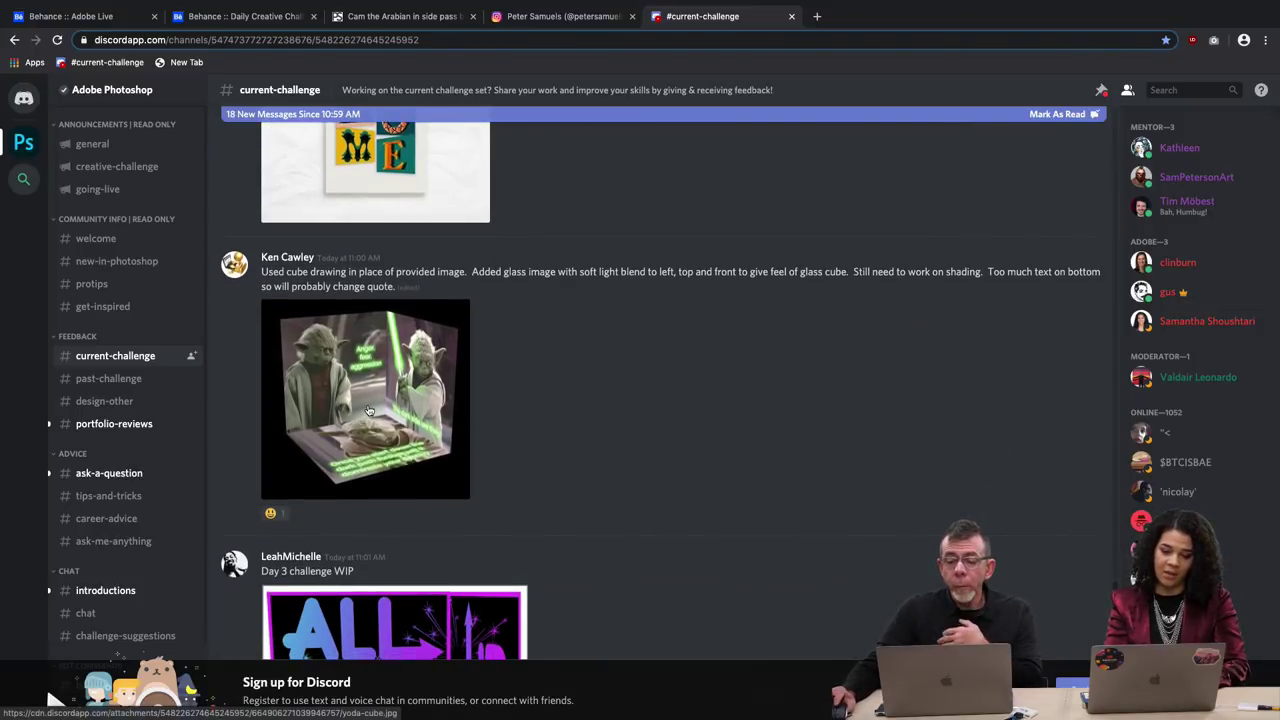
scroll(368, 410, "up", 3)
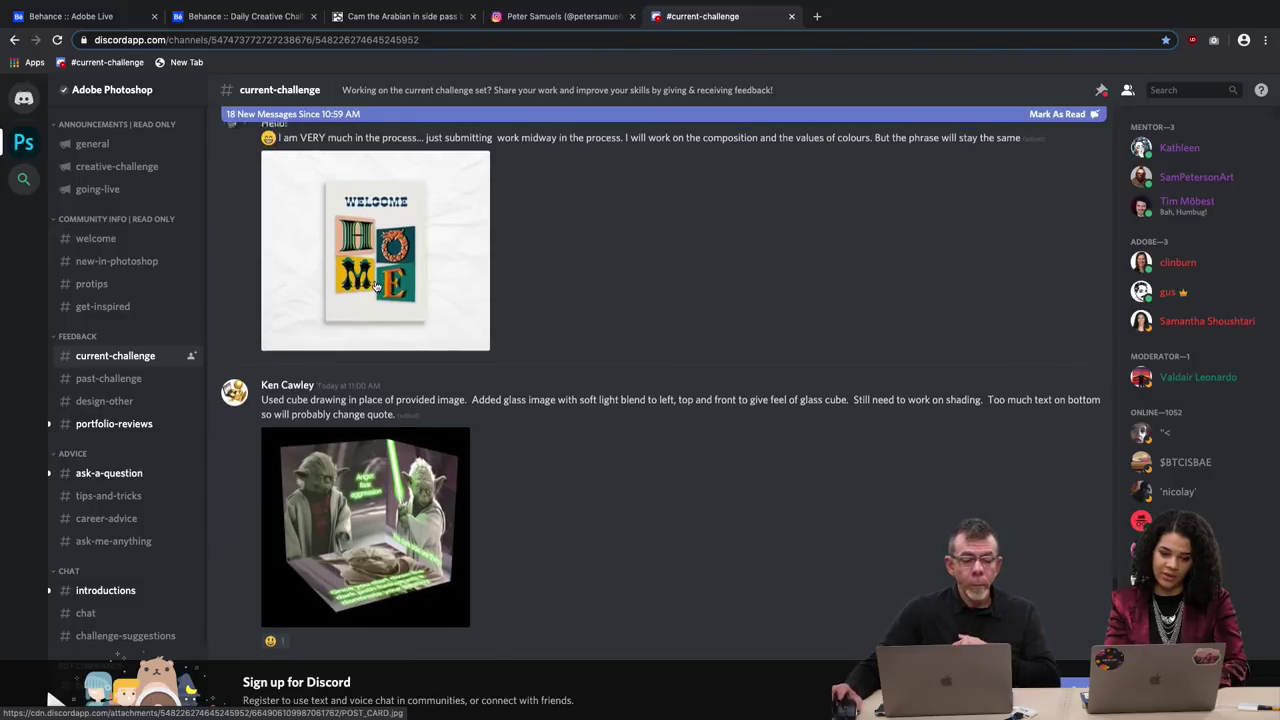
scroll(372, 330, "up", 2)
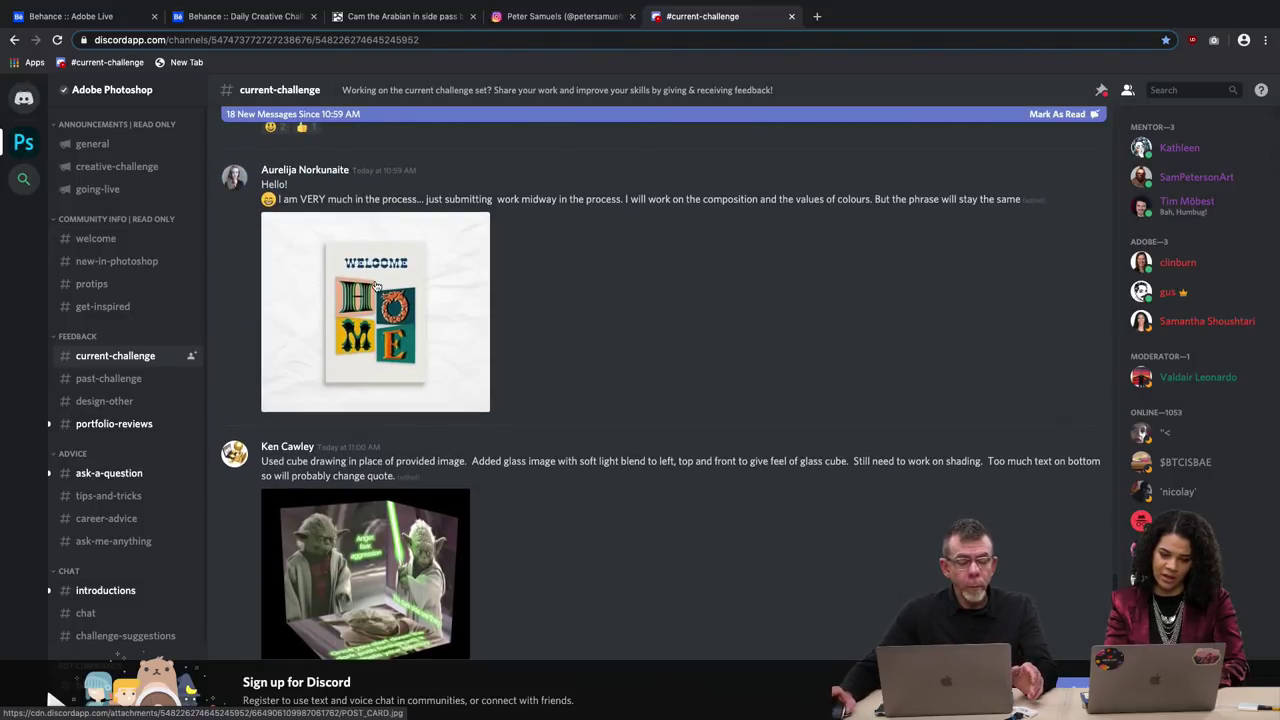
scroll(376, 287, "down", 1)
scroll(376, 287, "down", 3)
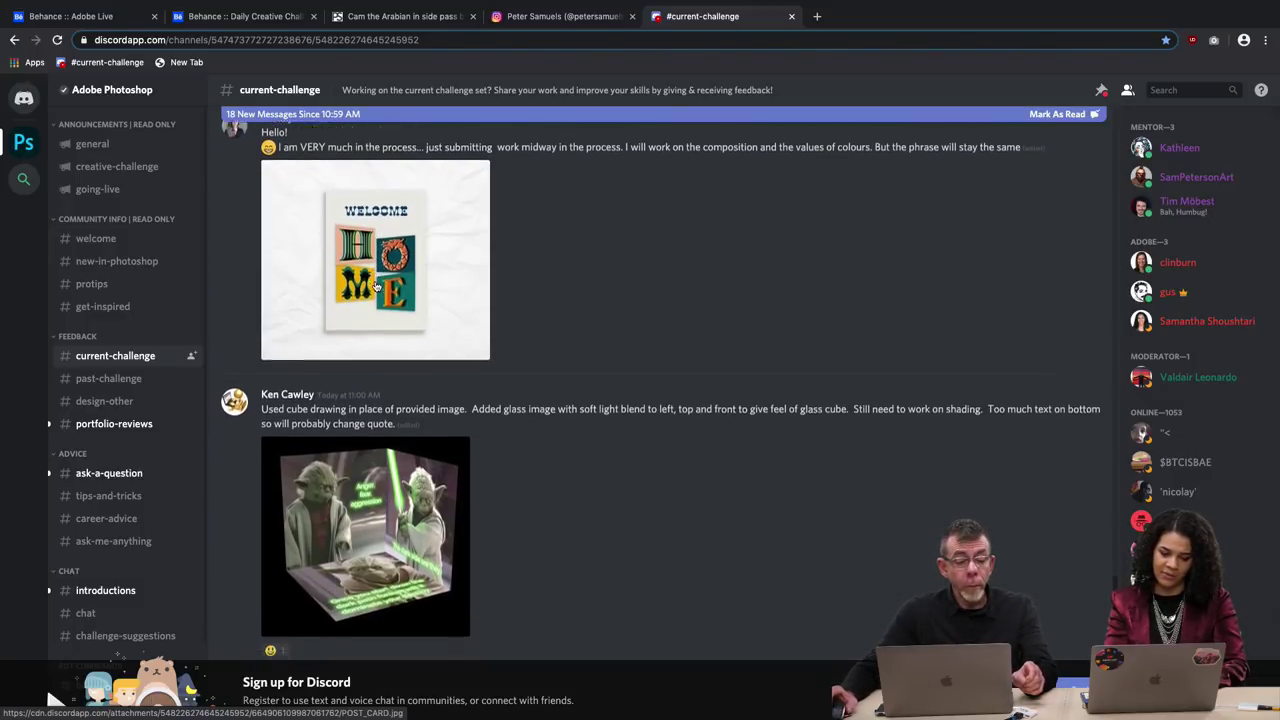
scroll(376, 287, "up", 2)
scroll(285, 394, "down", 3)
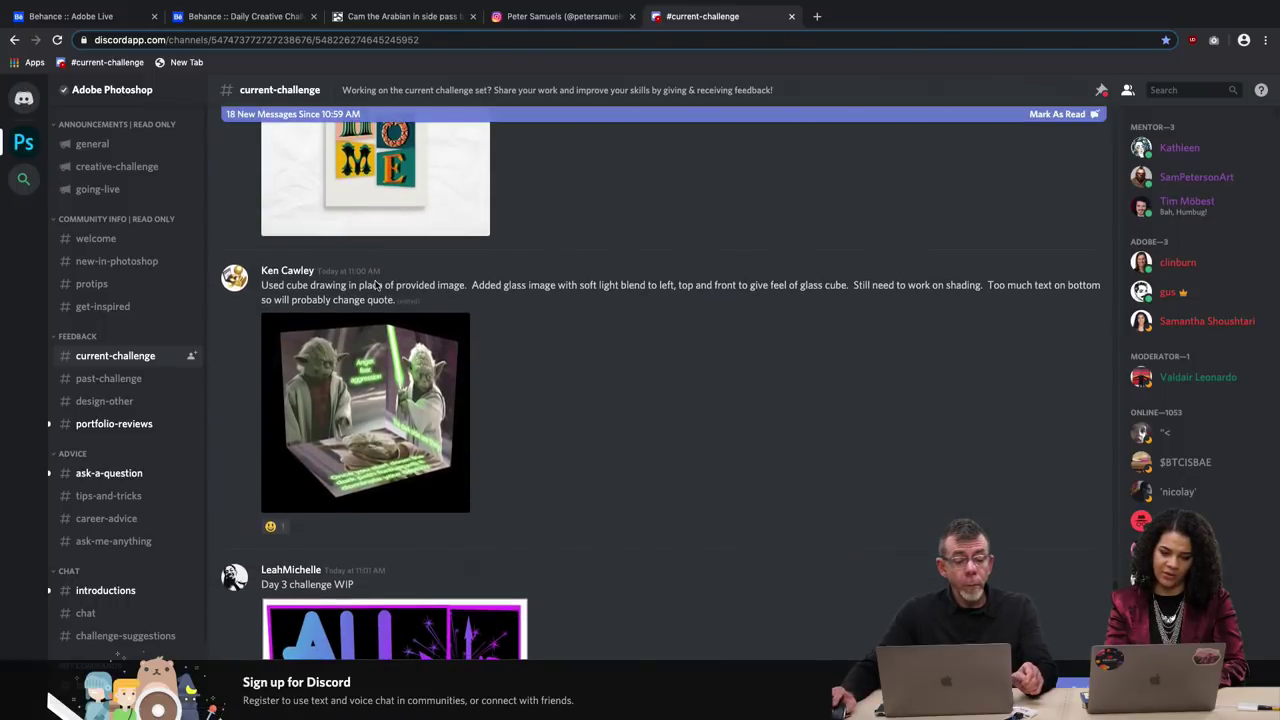
View the glass-cube Yoda submission enlarged, then close it and scroll back up.
left_click(391, 418)
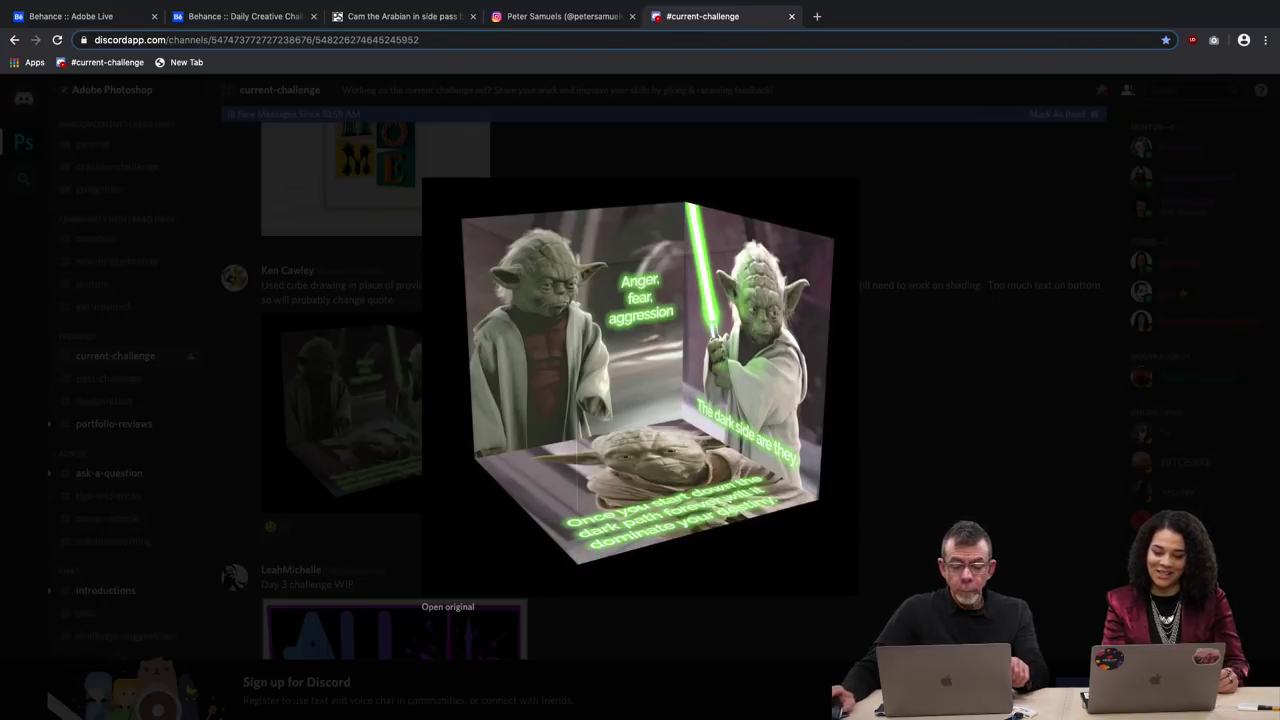
key("Escape")
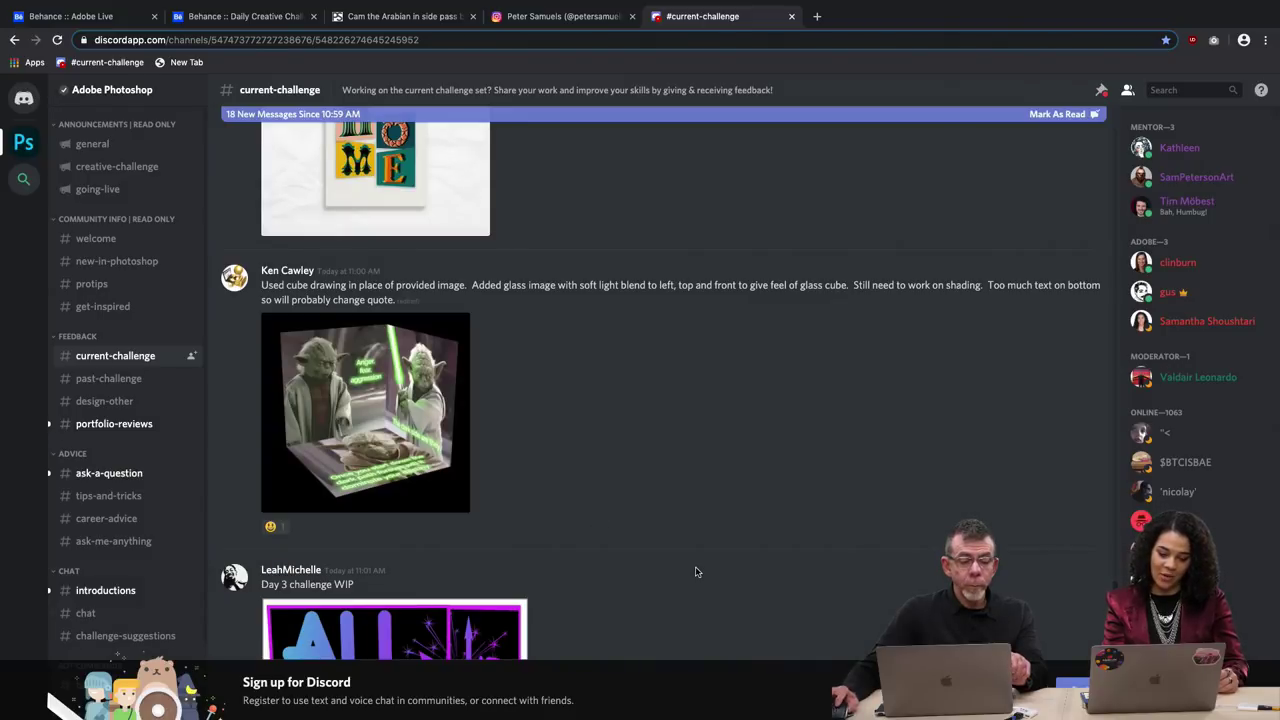
scroll(697, 572, "up", 2)
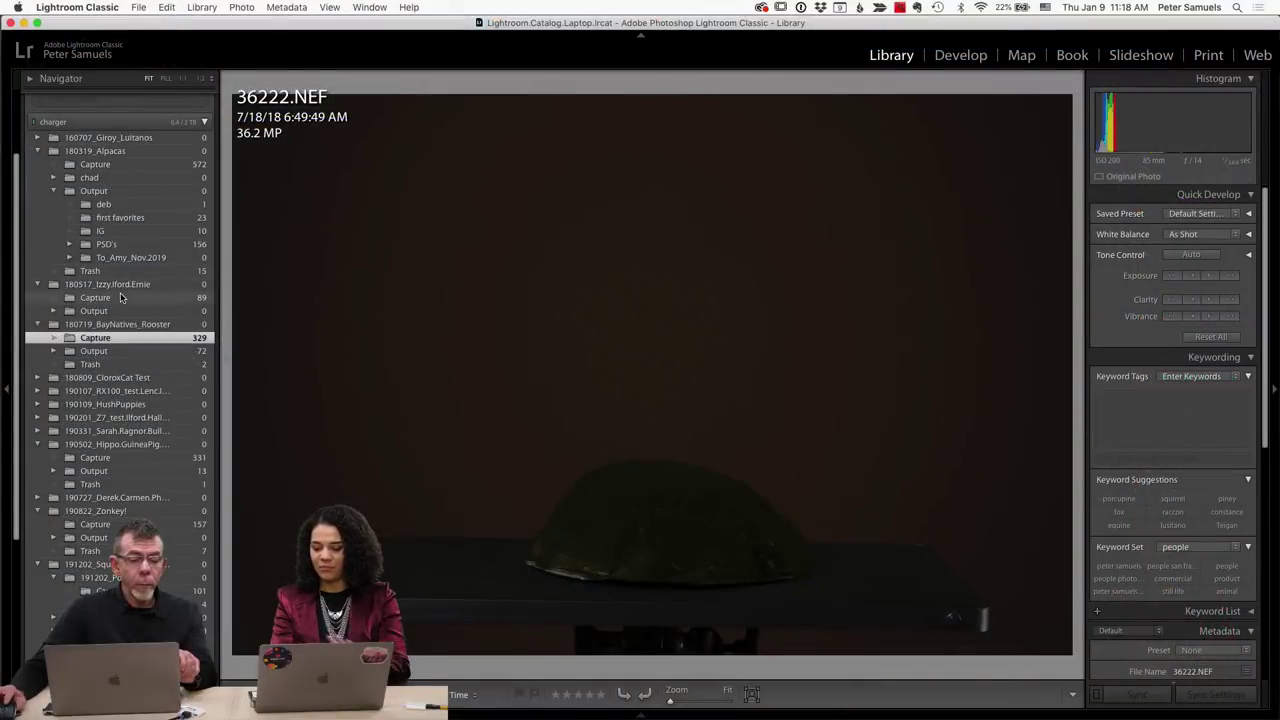
Filter the 180517 Capture folder to star-rated photos and open _DSC0968.NEF in Develop.
left_click(95, 297)
mouse_move(980, 711)
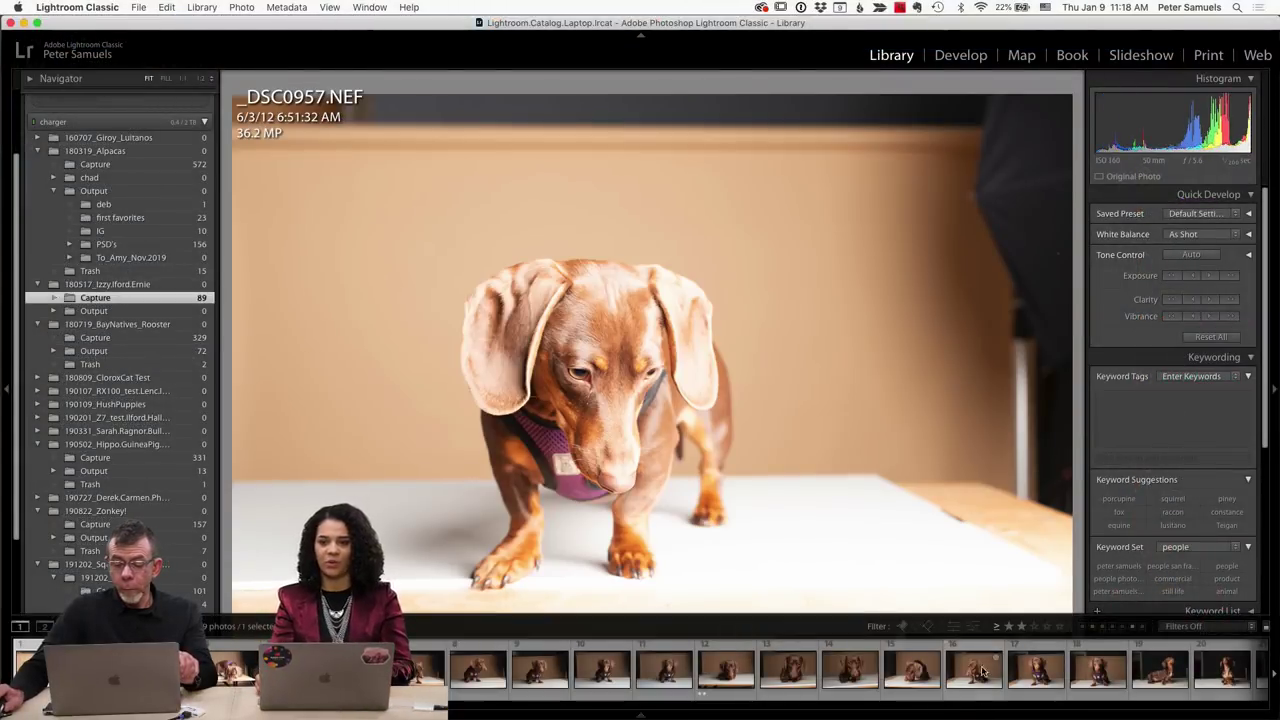
left_click(1022, 626)
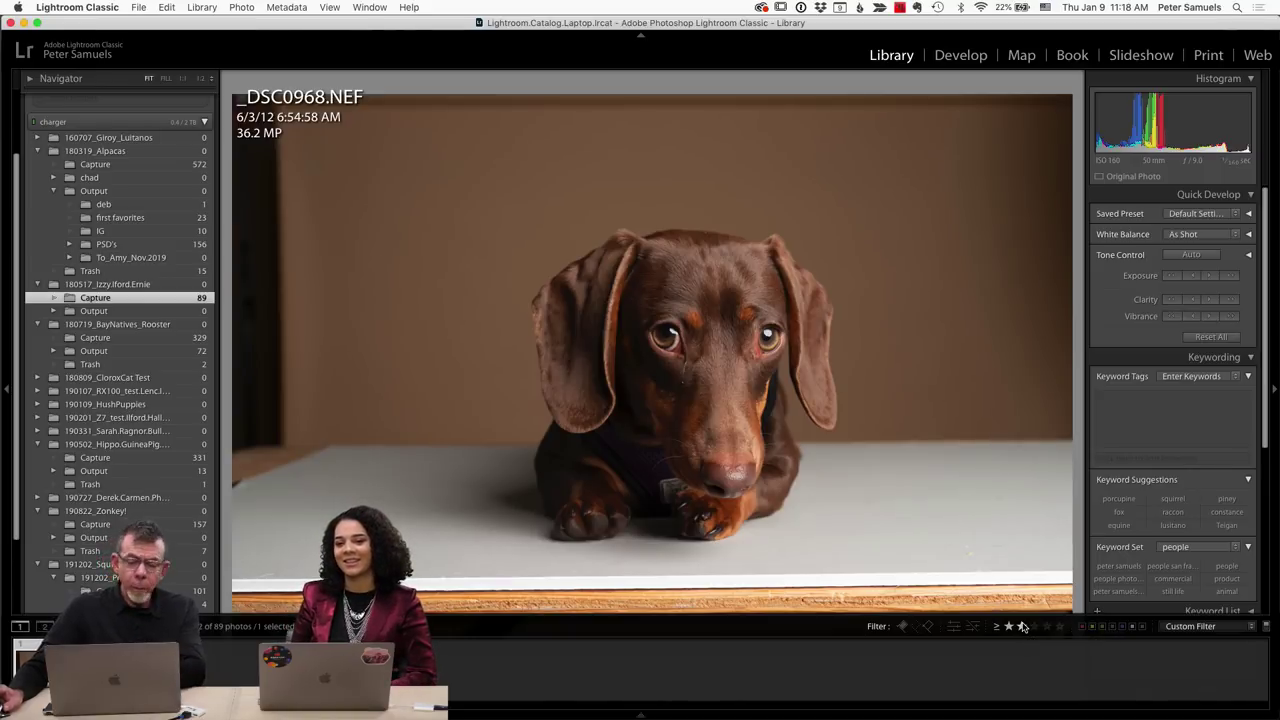
left_click(960, 55)
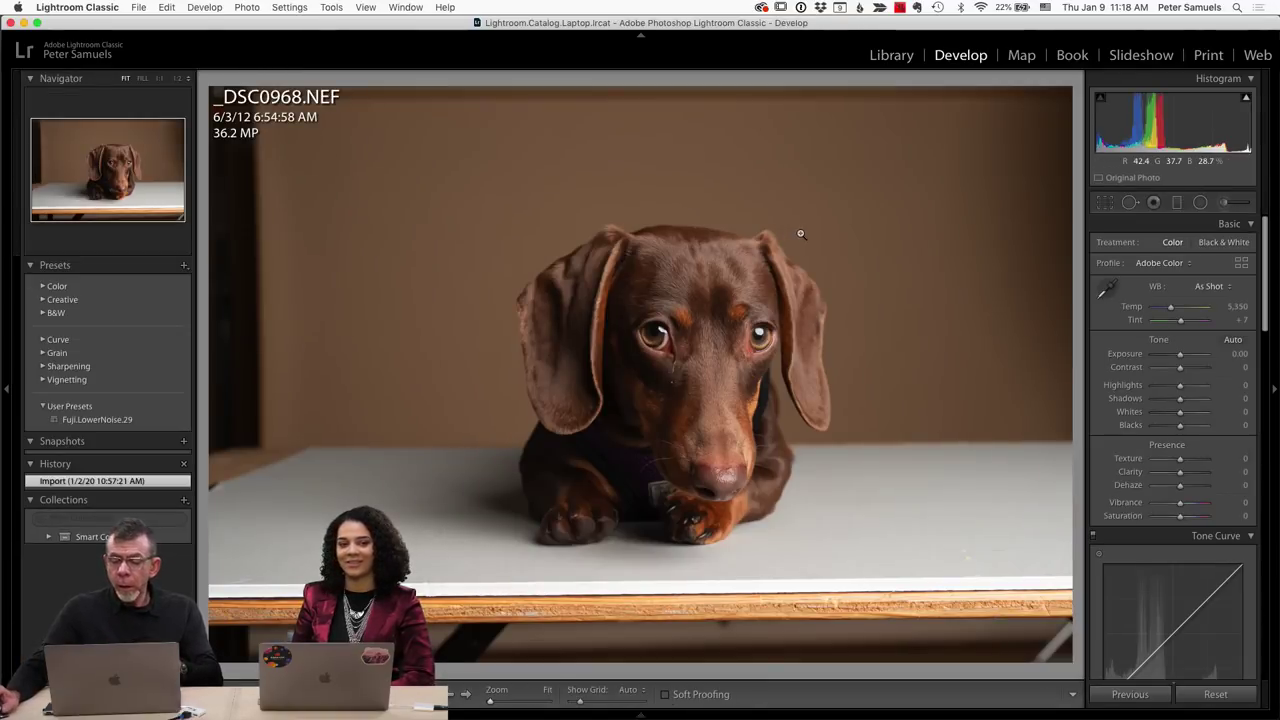
Crop the dachshund photo to a 1 x 1 square centred on the dog's face.
left_click(1105, 202)
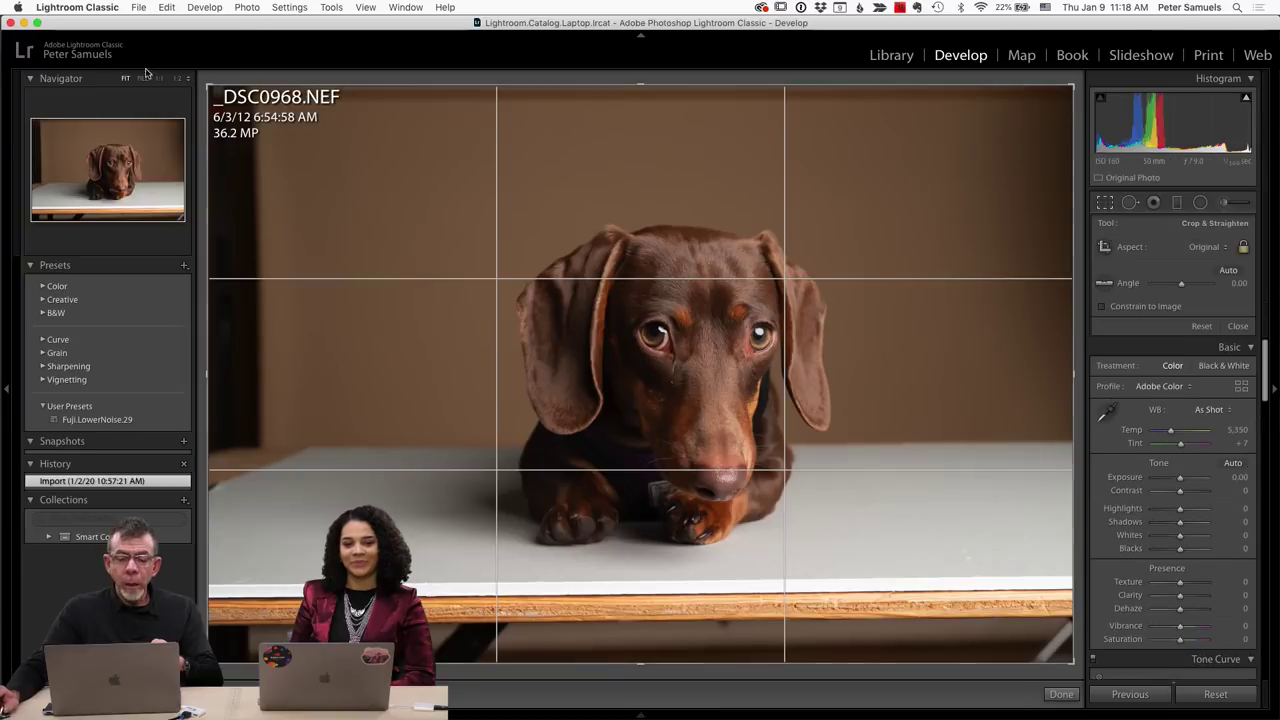
left_click(1208, 247)
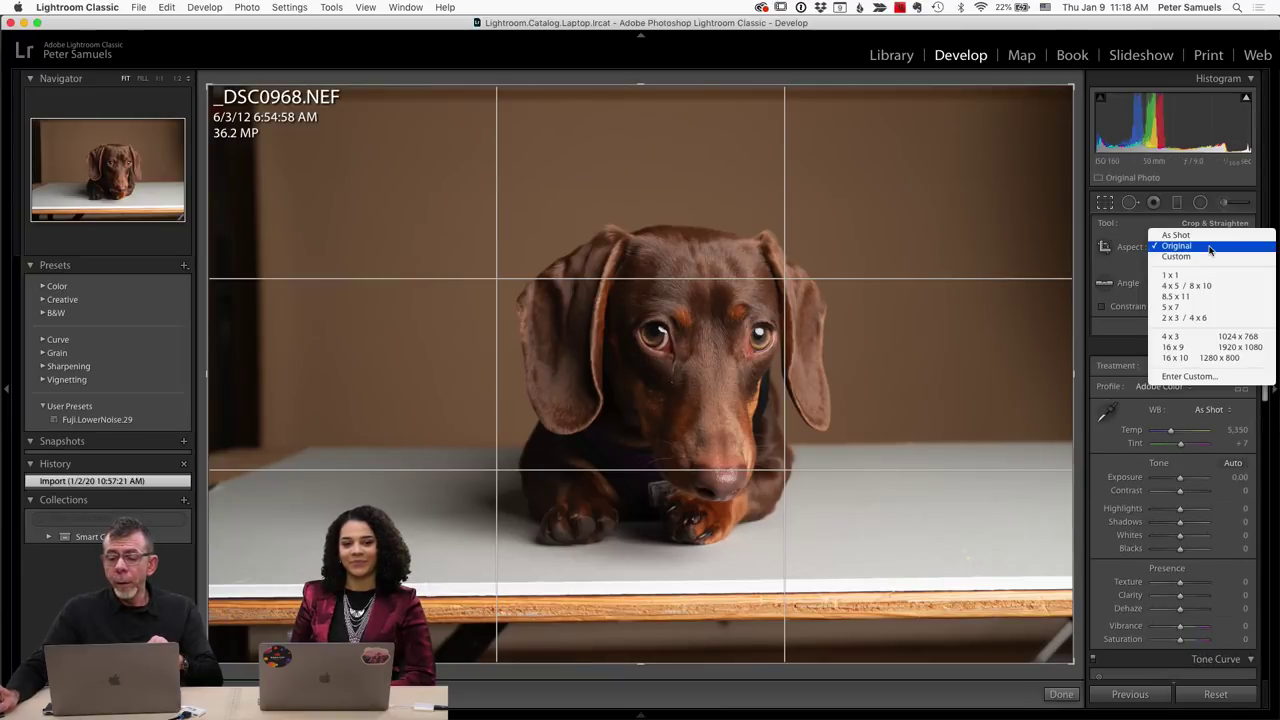
left_click(1187, 275)
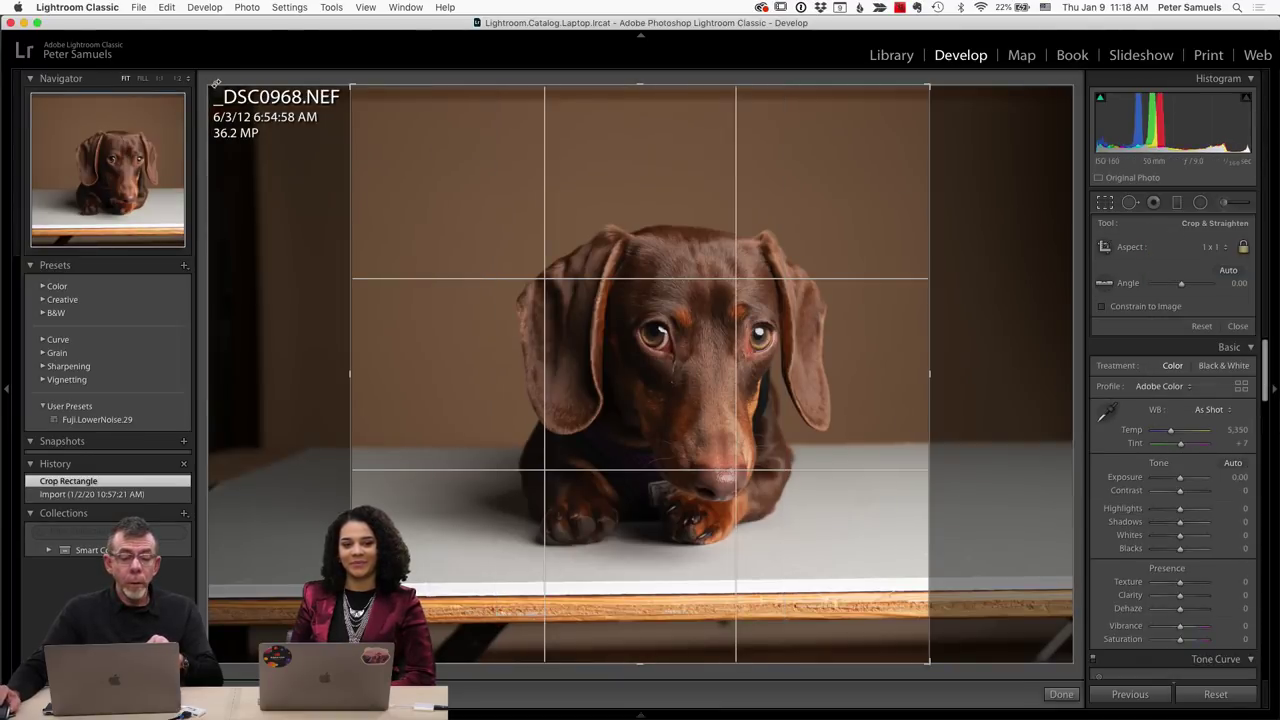
left_click_drag(350, 83, 410, 150)
left_click_drag(521, 293, 549, 297)
left_click_drag(856, 155, 800, 212)
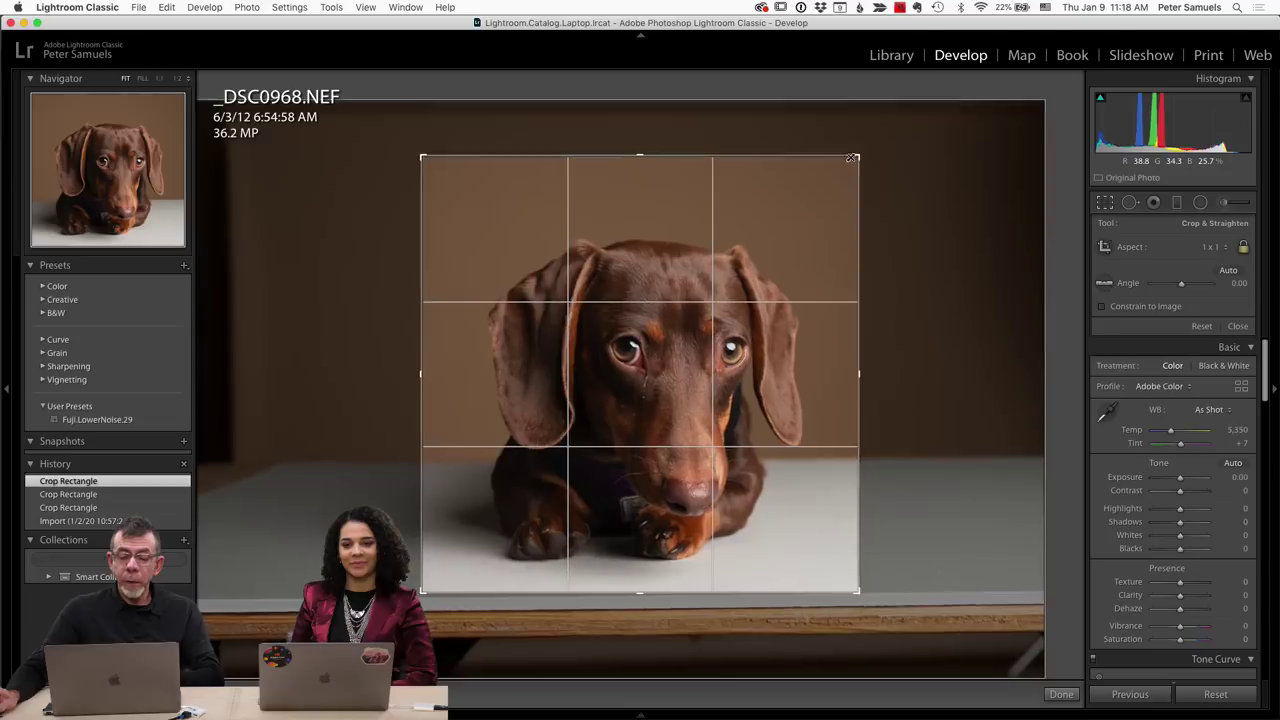
left_click_drag(658, 293, 651, 291)
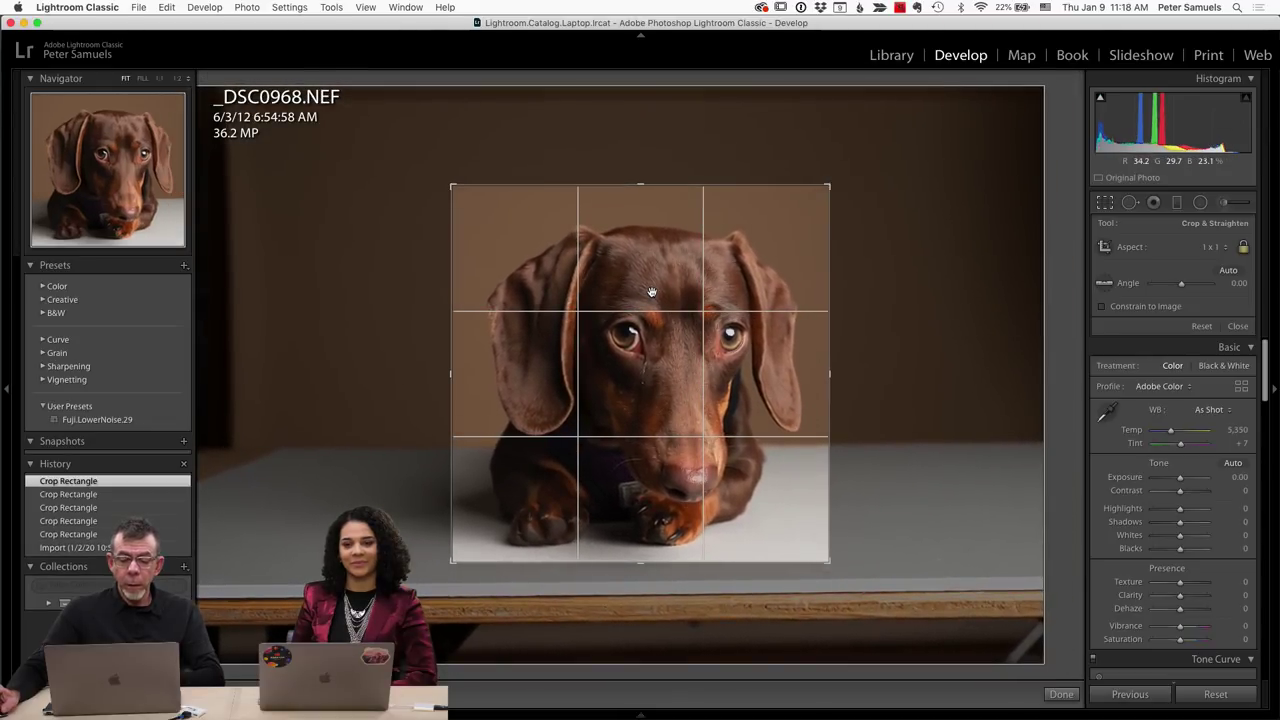
key("v")
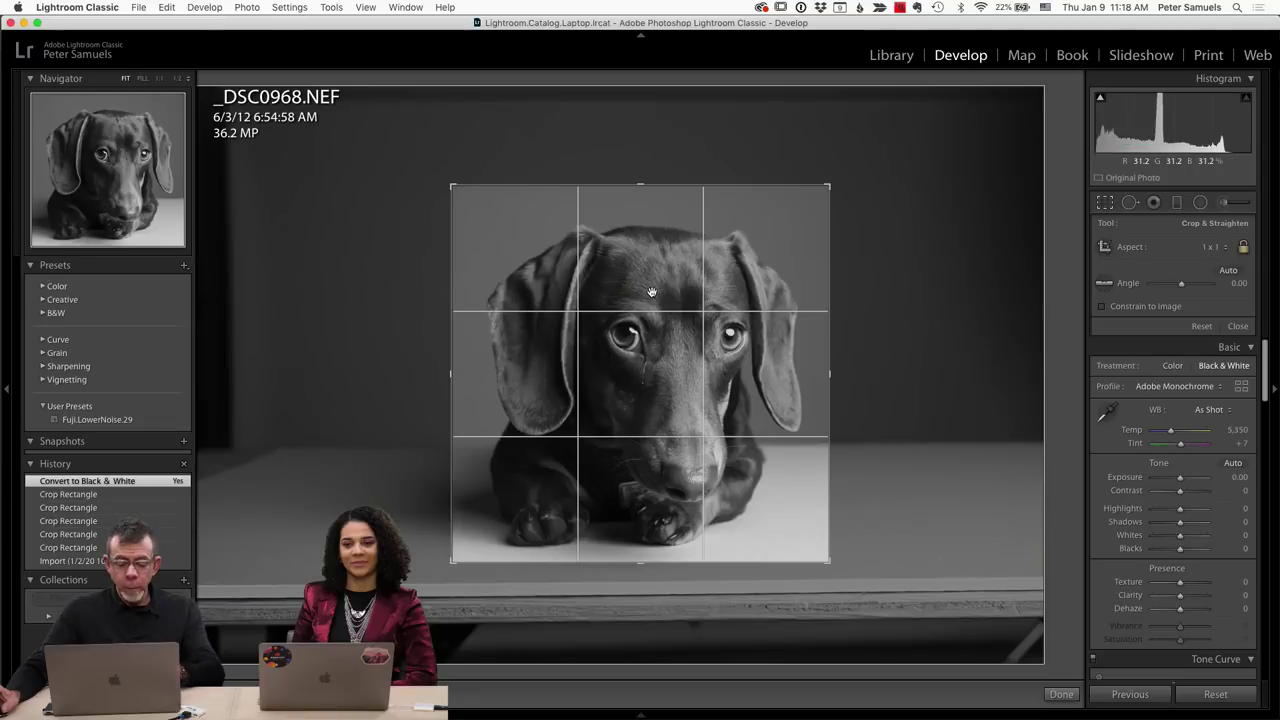
key("v")
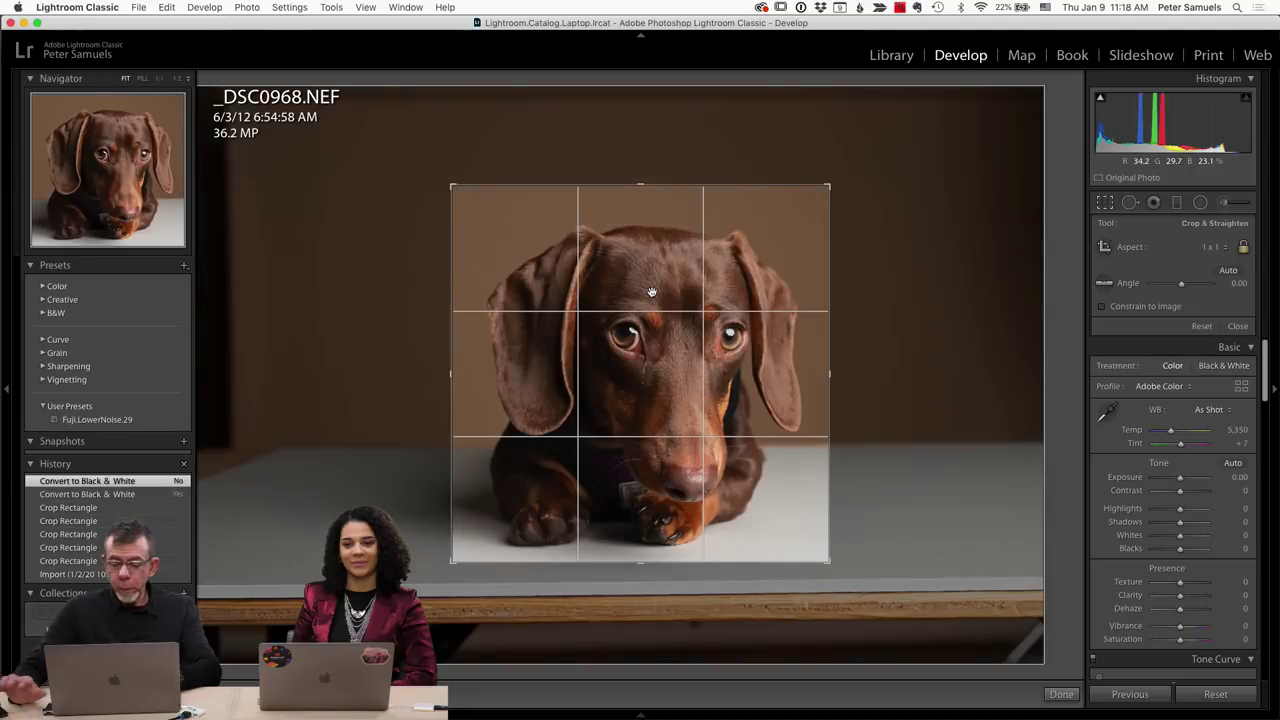
left_click(1106, 203)
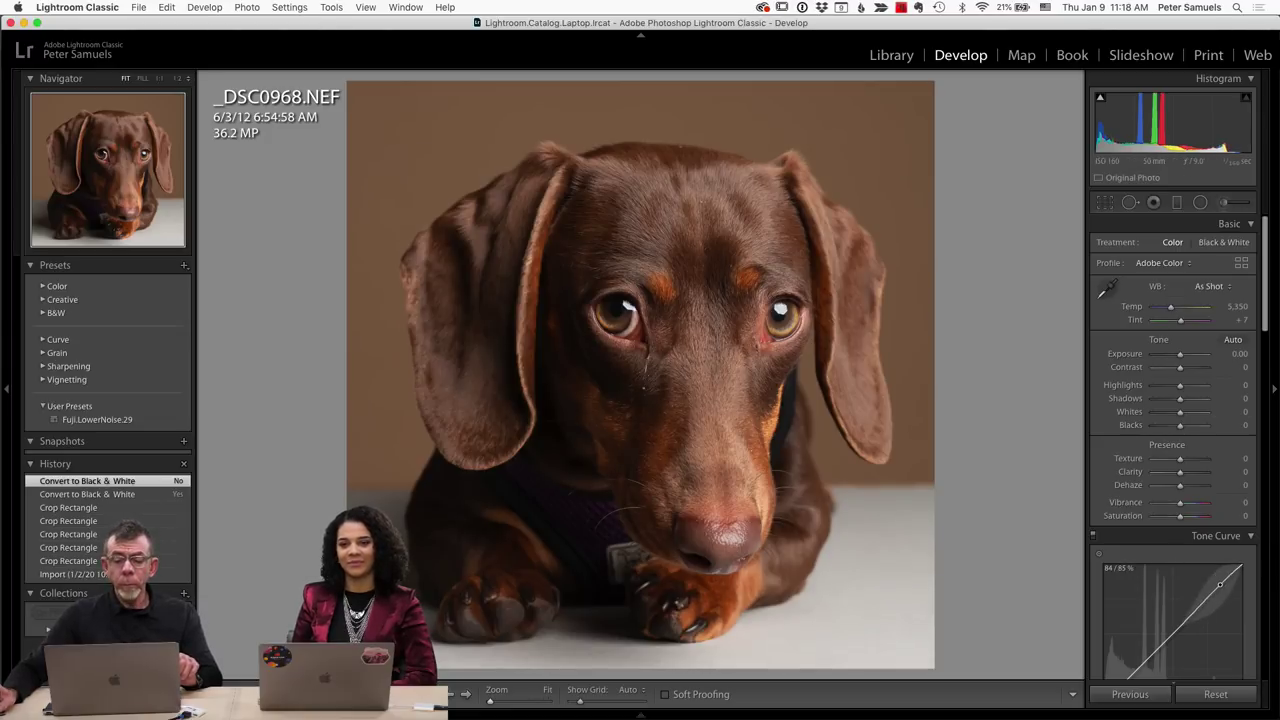
Pull the tone curve's Shadows down to −15 and lift Lights to +1.
left_click_drag(1220, 582, 1220, 574)
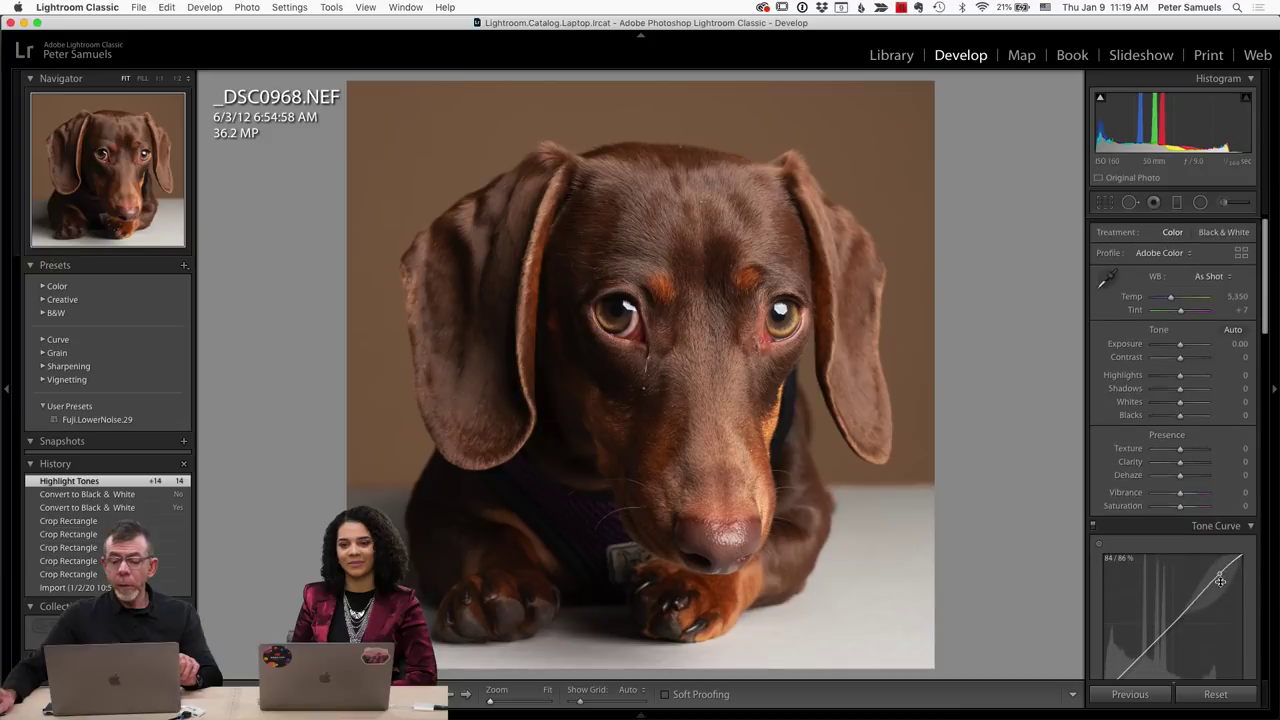
scroll(1218, 576, "down", 3)
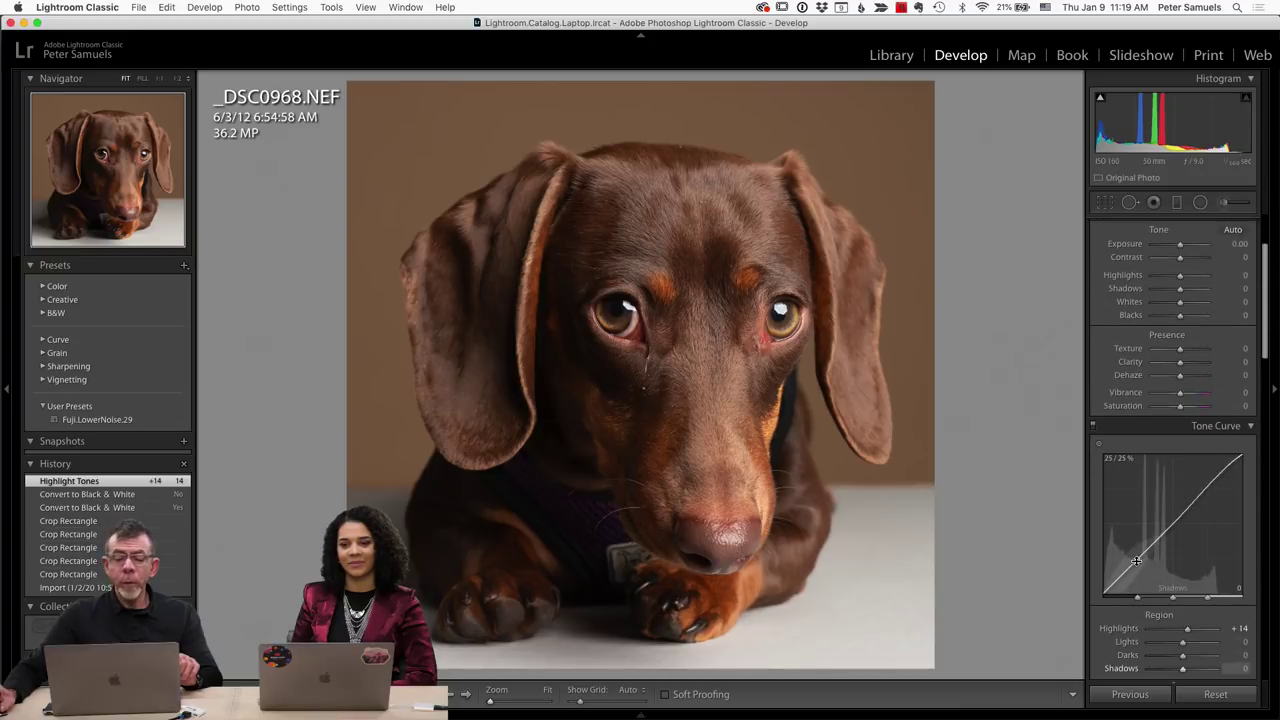
left_click_drag(1136, 561, 1136, 569)
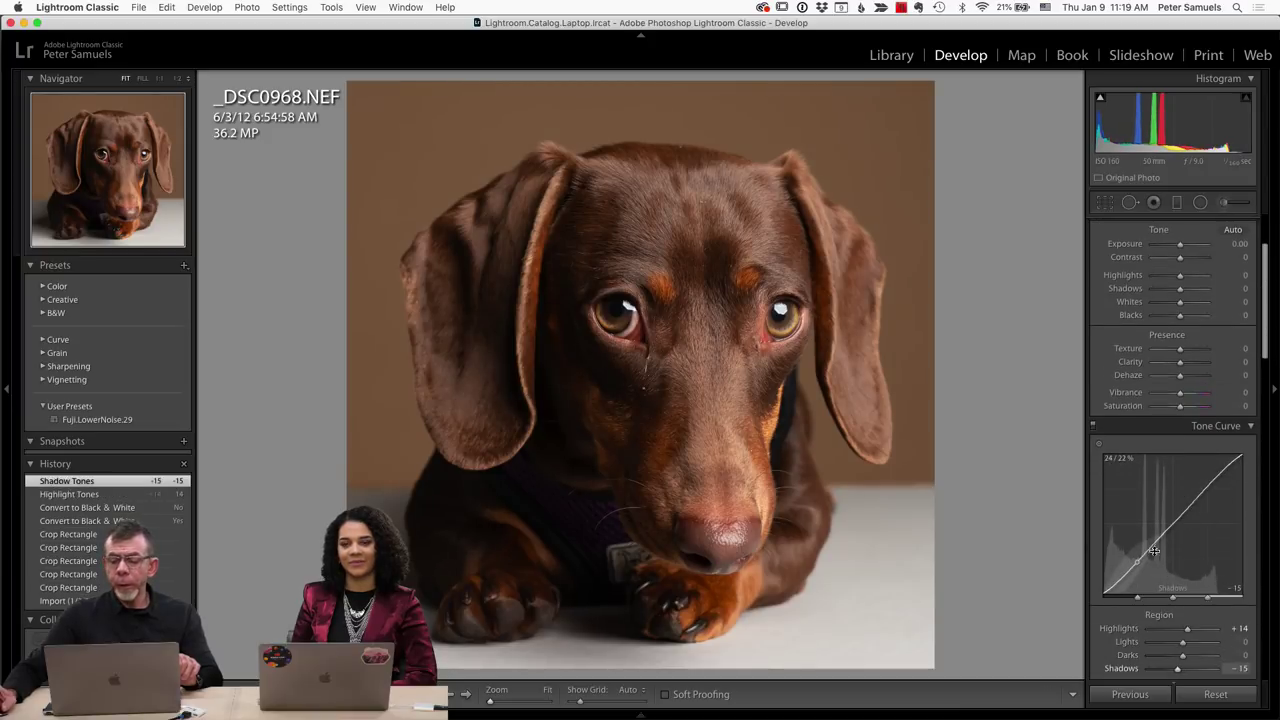
left_click_drag(1195, 499, 1195, 497)
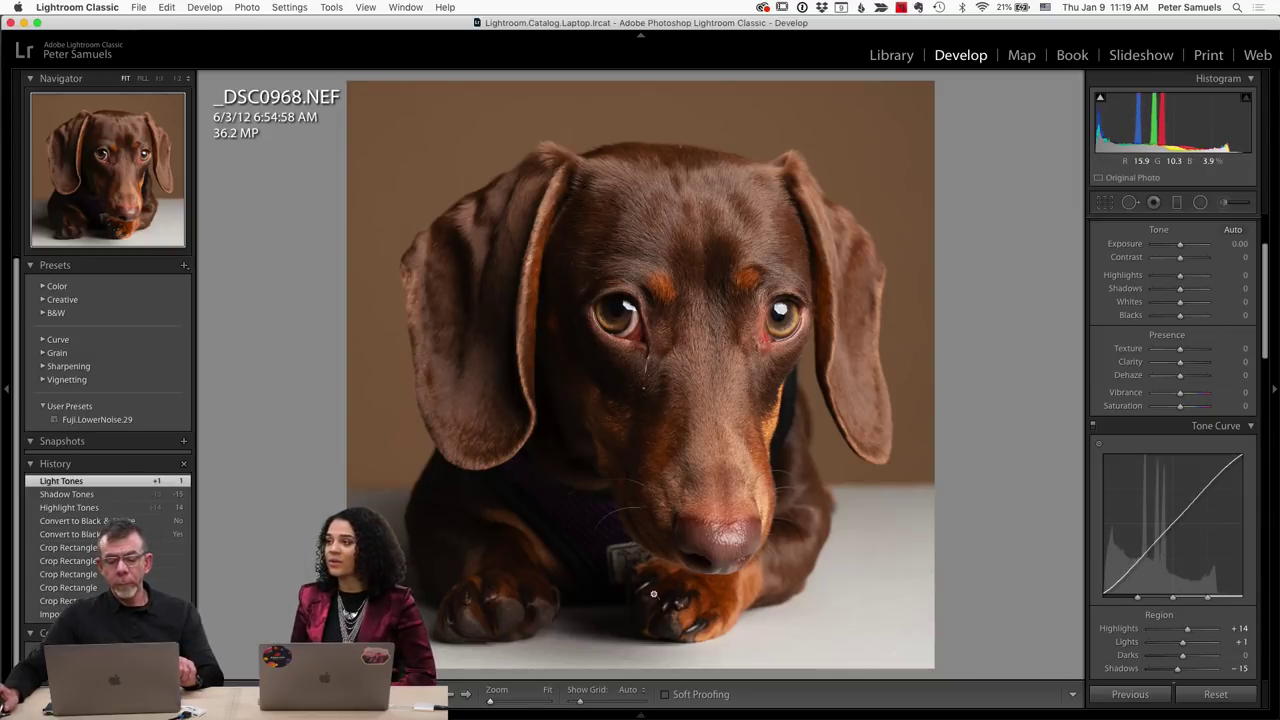
mouse_move(640, 712)
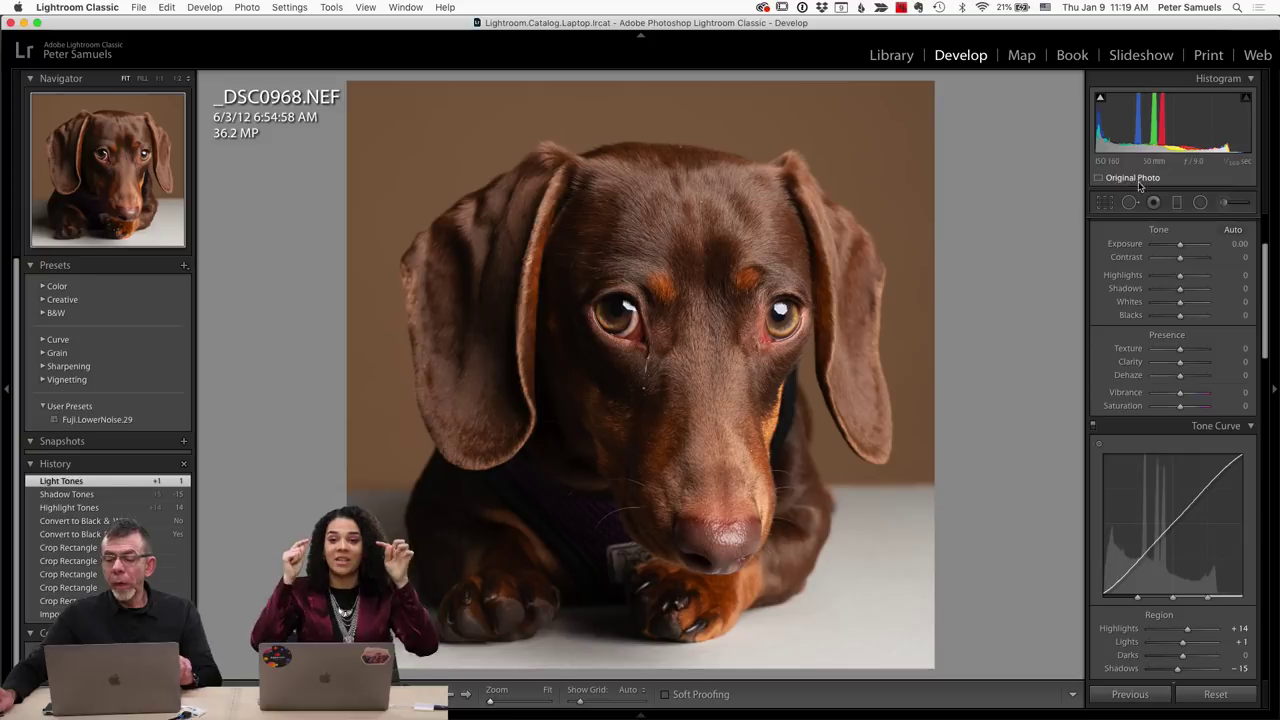
Brush Exposure 3.32 and Shadows 5 over the dachshund's eye, then move to the next photo.
key("k")
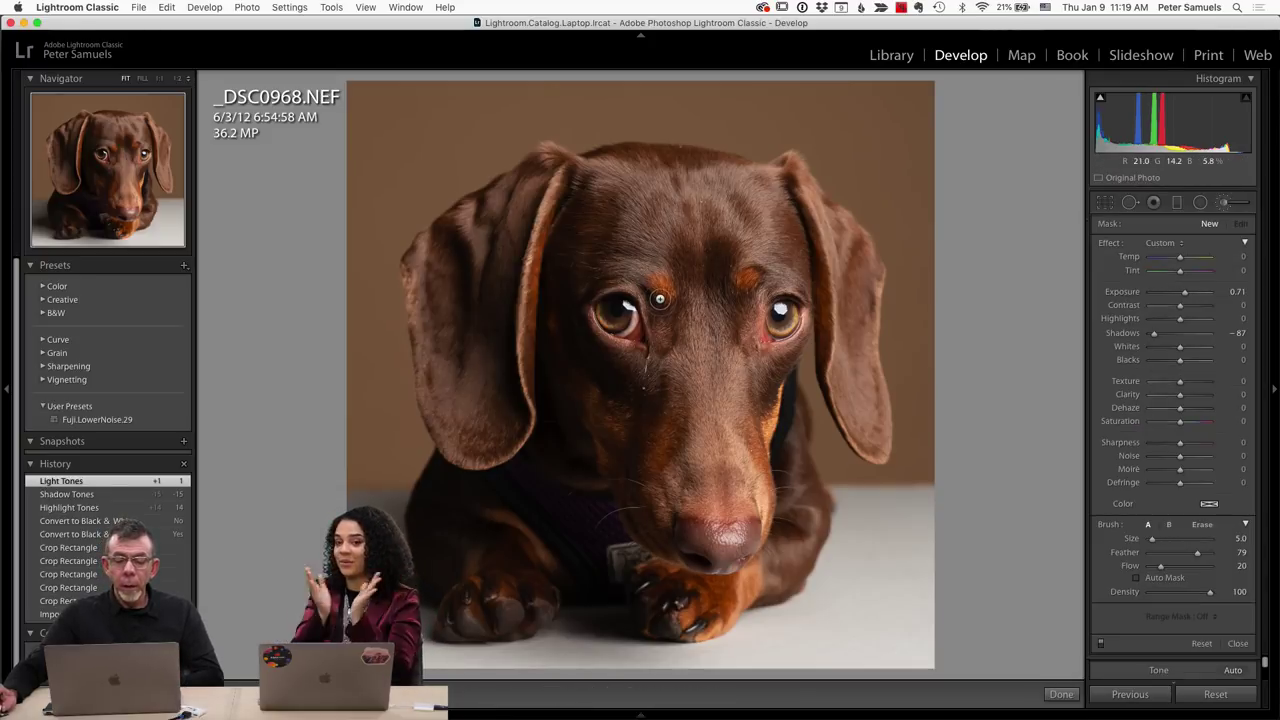
mouse_move(636, 270)
left_mouse_down()
mouse_move(590, 278)
mouse_move(652, 296)
left_mouse_up()
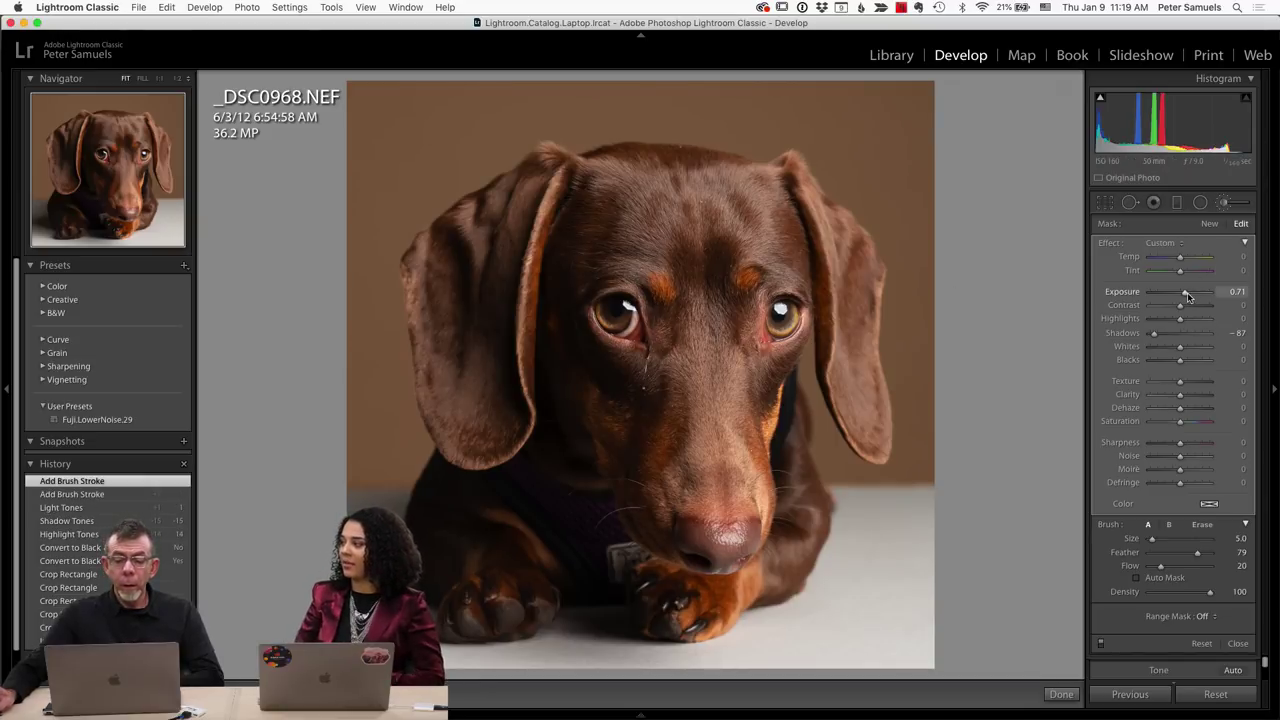
left_click_drag(1187, 292, 1204, 292)
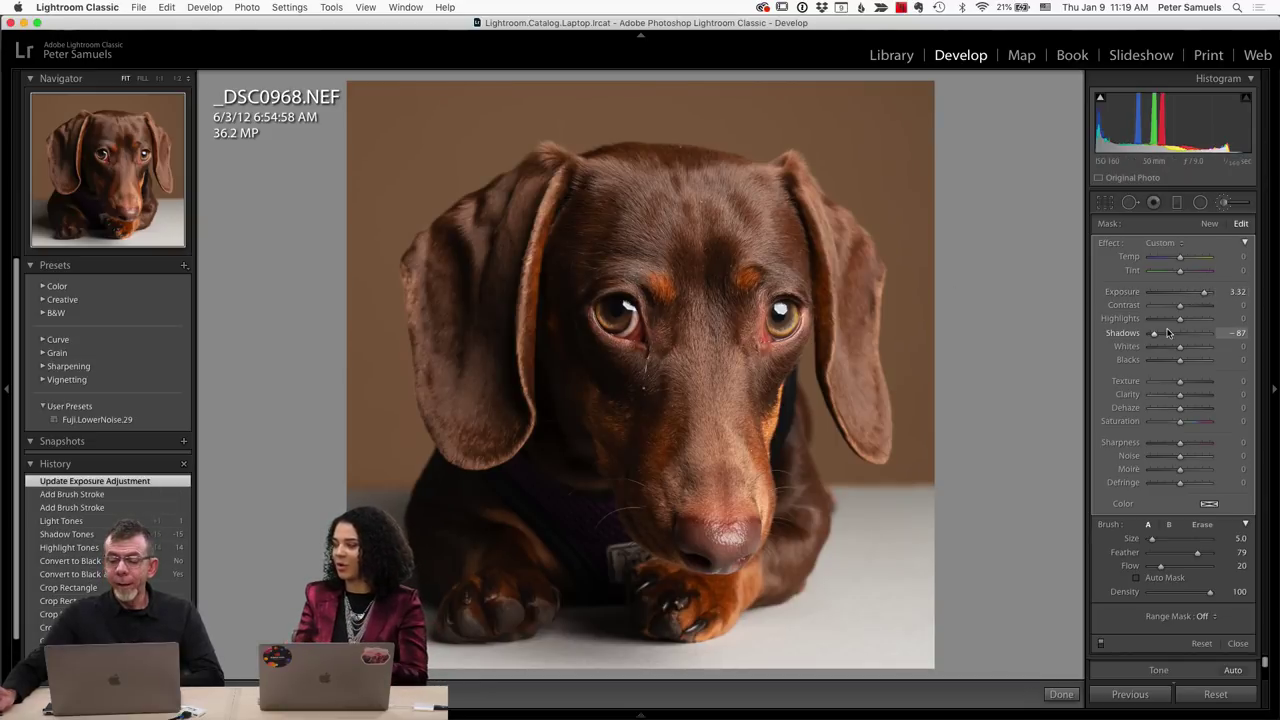
double_click(1184, 338)
left_click_drag(1181, 336, 1181, 336)
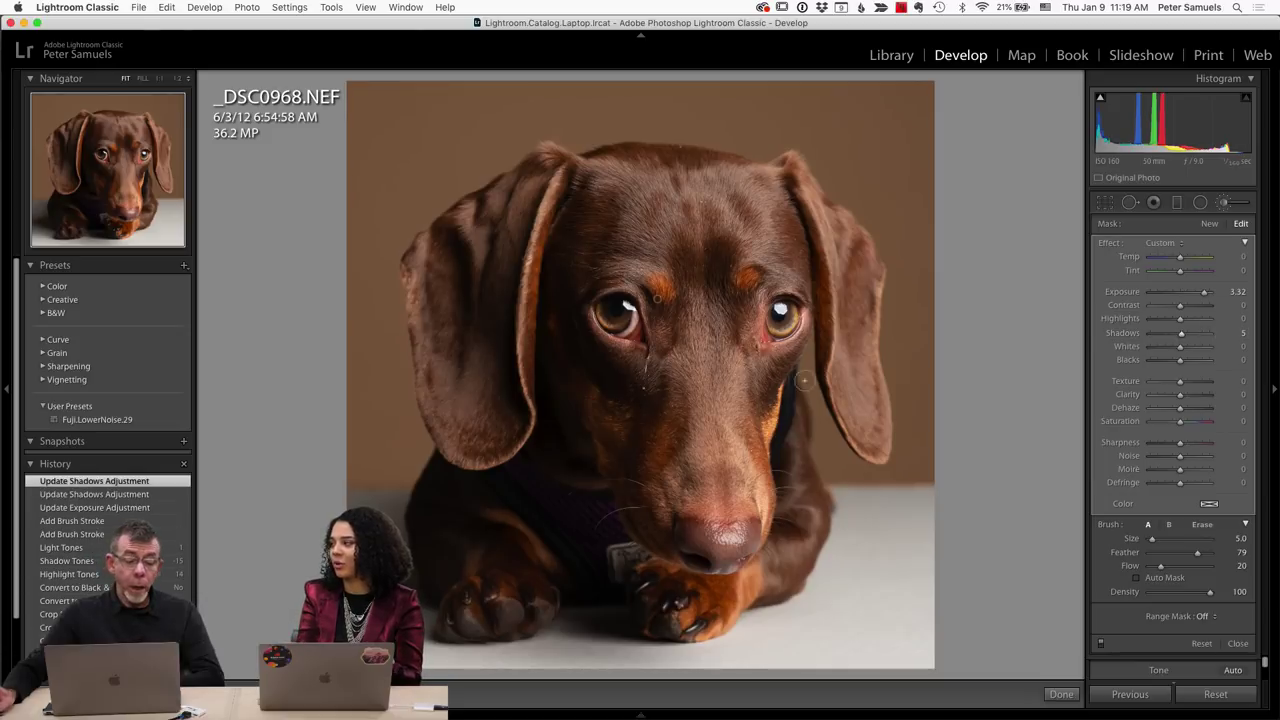
key("F6")
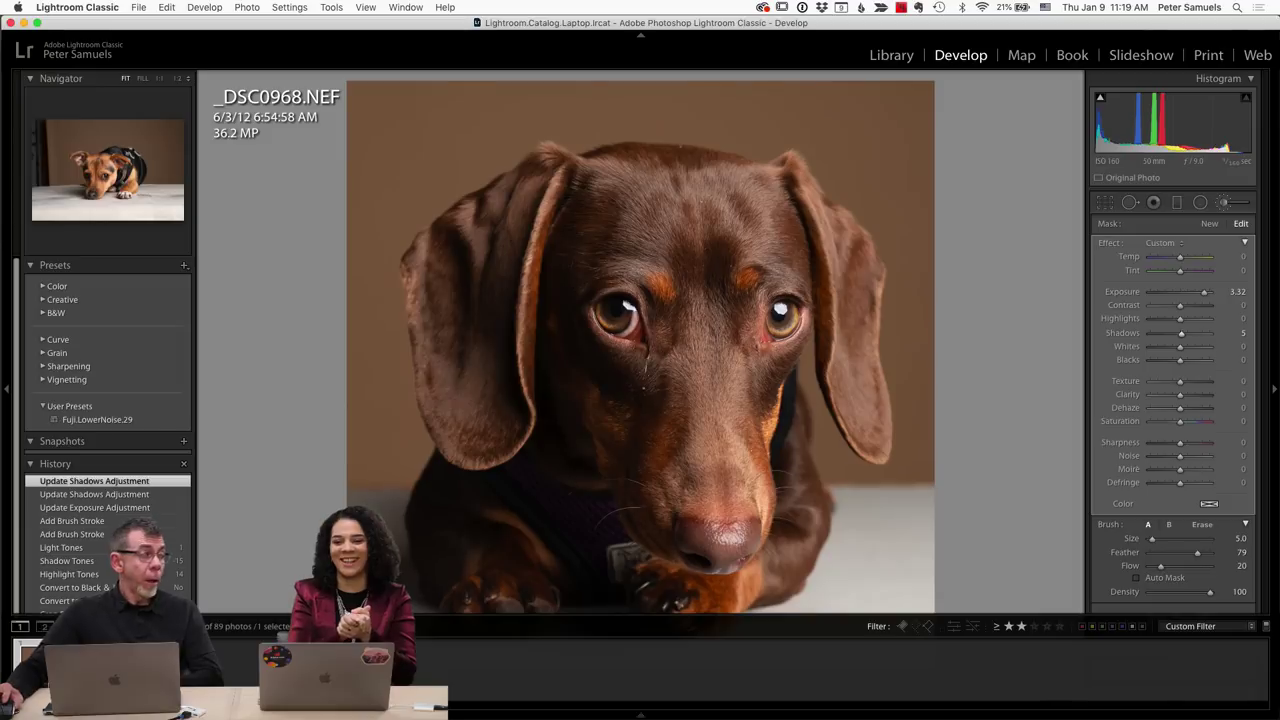
key("Right")
Lock the crop on 34820.NEF to 1 x 1 and frame the dog's face and front paws.
key("F6")
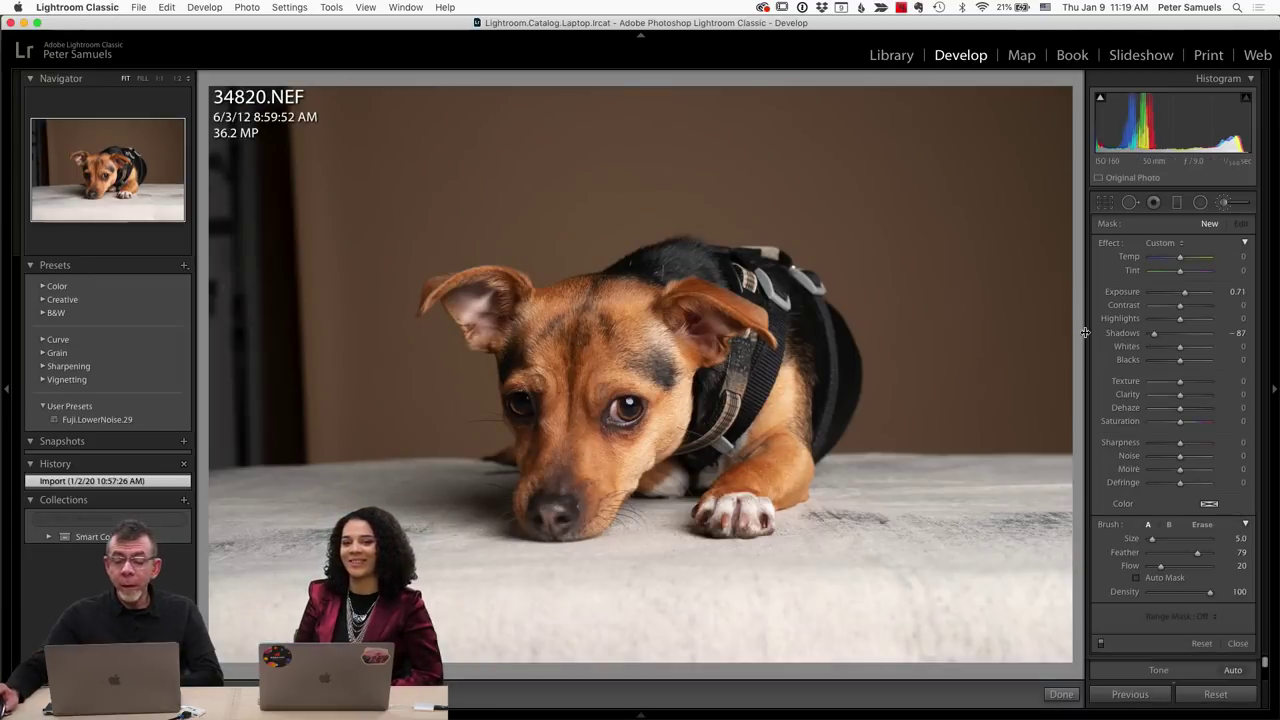
left_click(1105, 203)
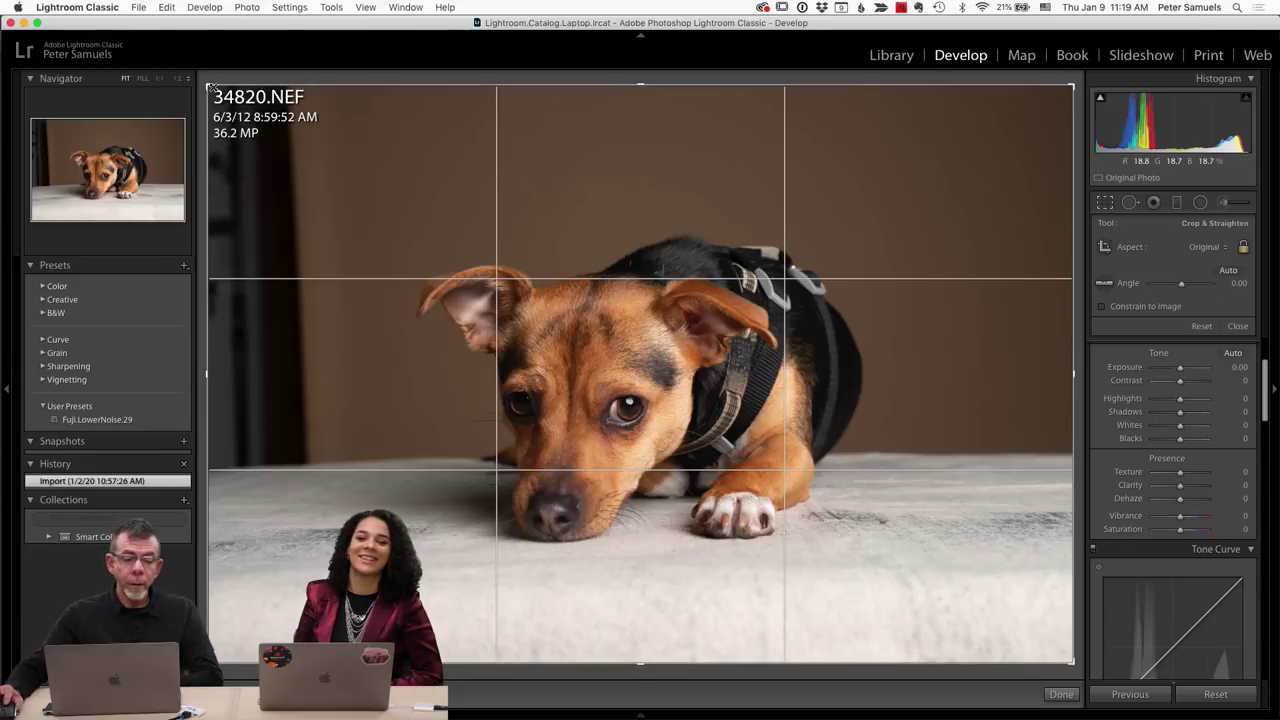
left_click_drag(205, 83, 371, 120)
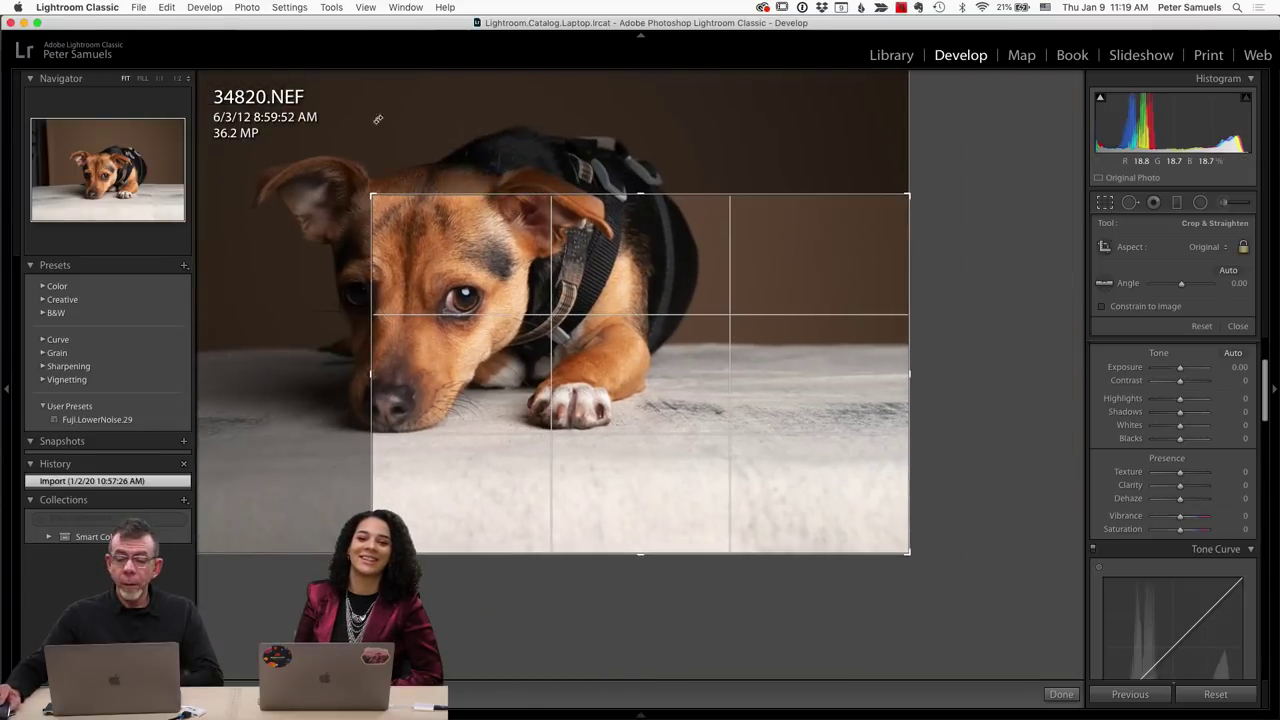
left_click(1205, 247)
left_click(1172, 275)
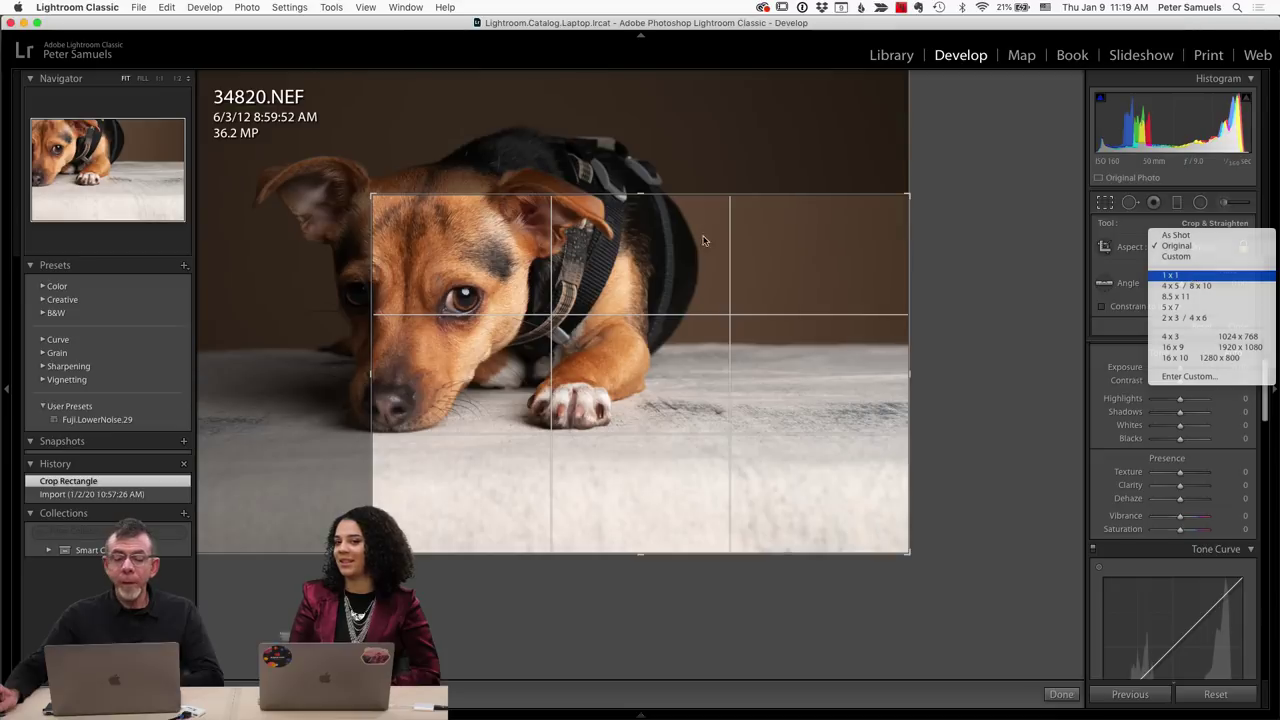
left_click_drag(555, 262, 434, 171)
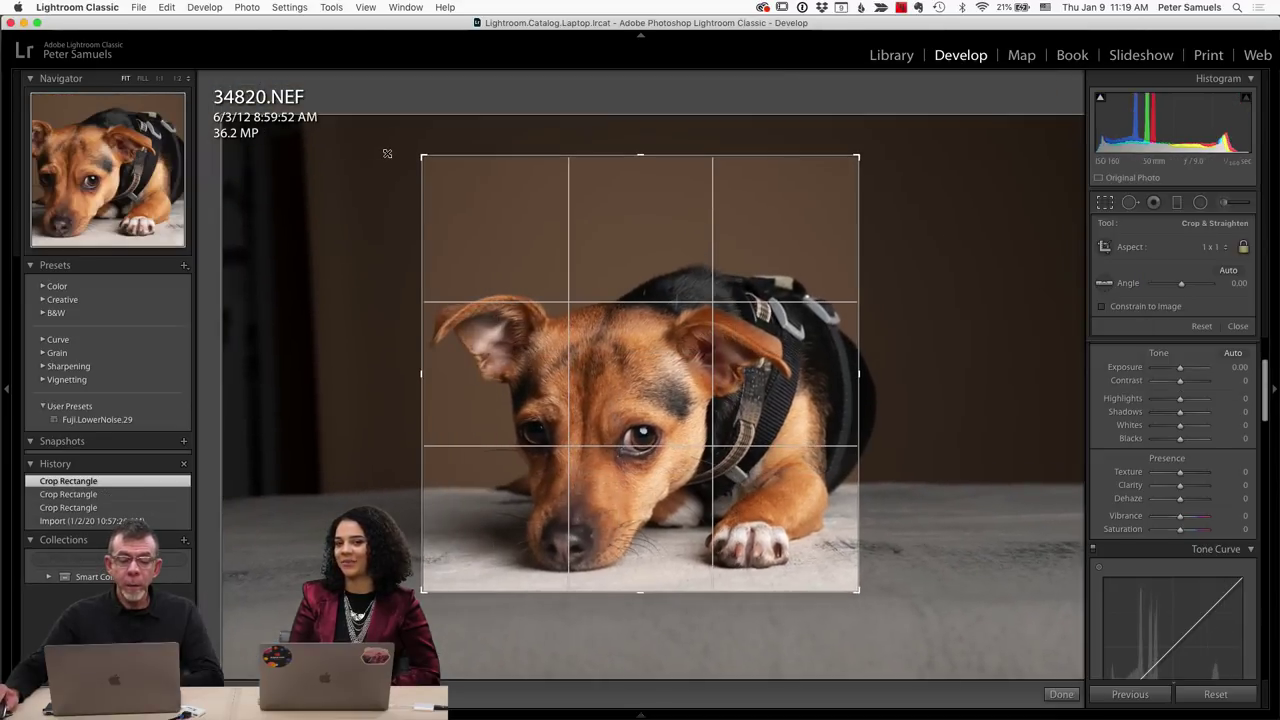
left_click_drag(858, 156, 893, 143)
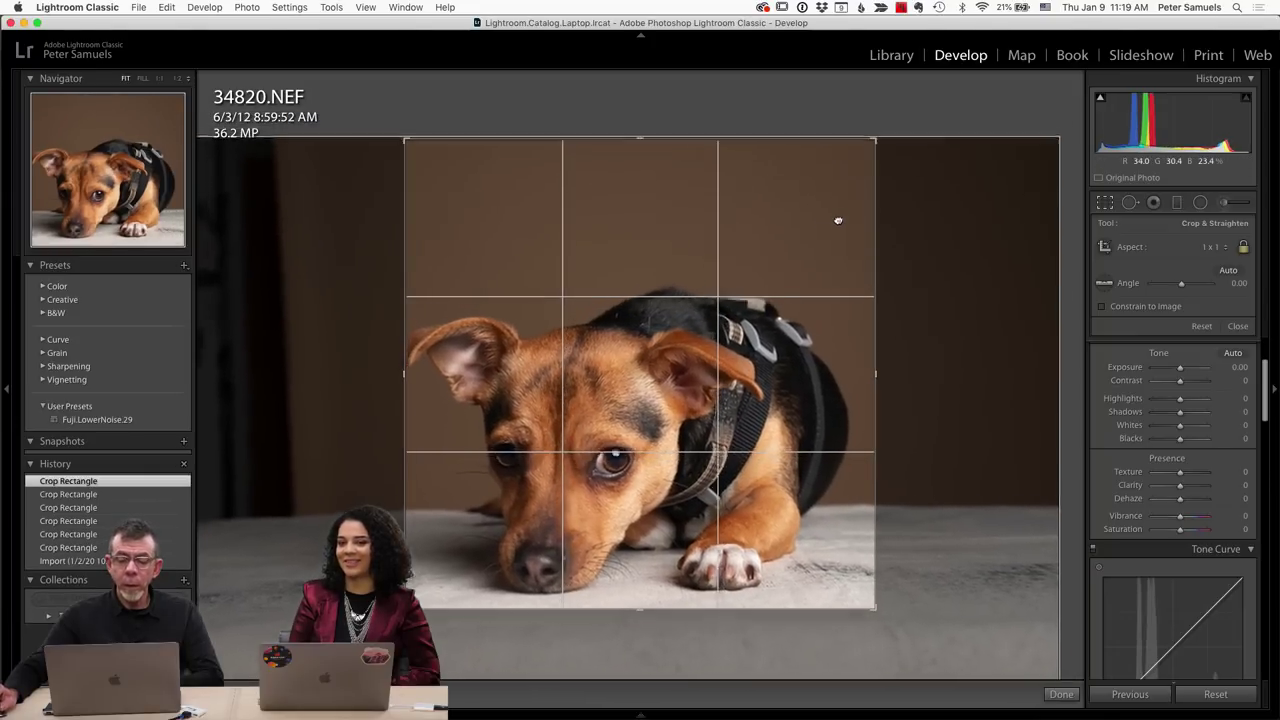
left_click_drag(837, 220, 837, 205)
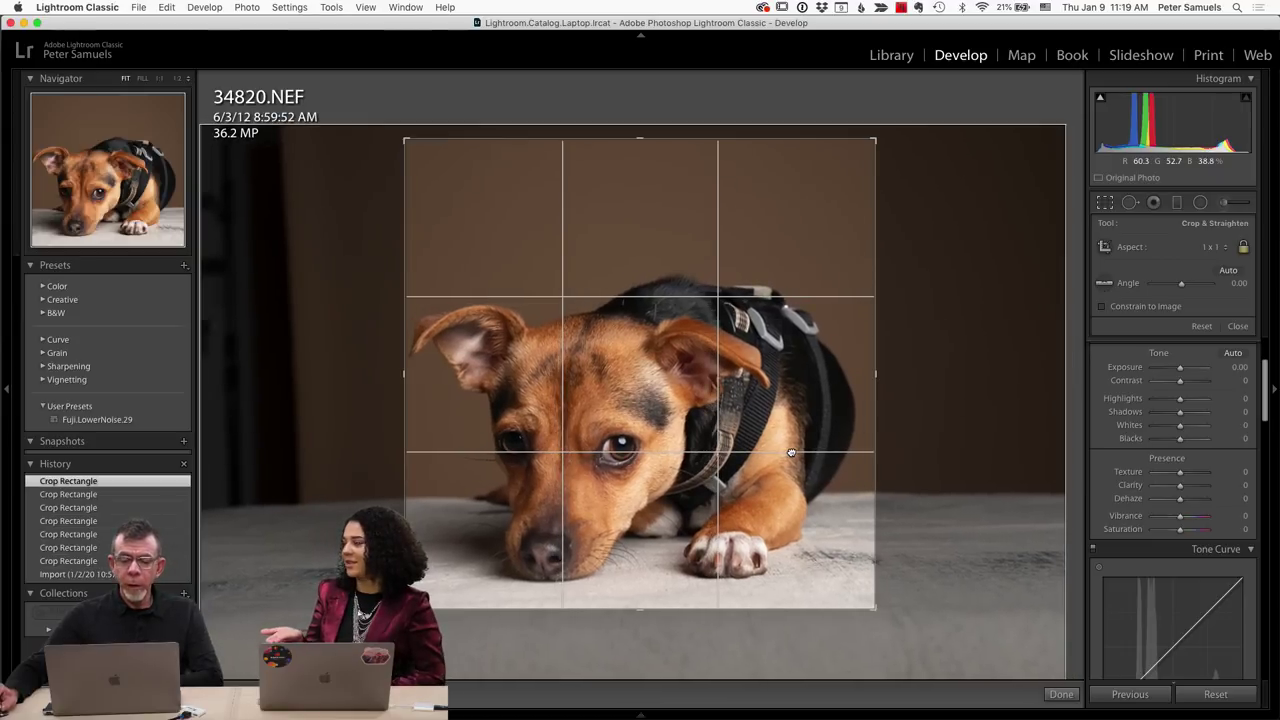
left_click(877, 608)
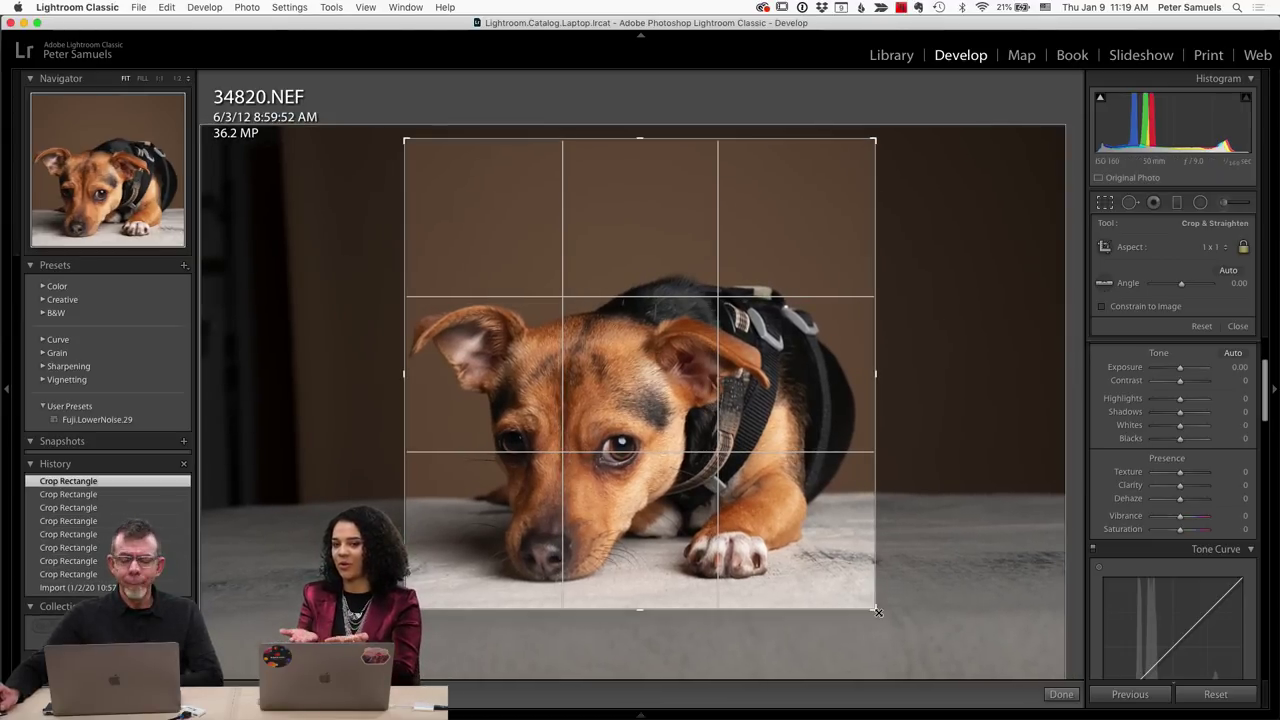
left_click_drag(878, 611, 877, 606)
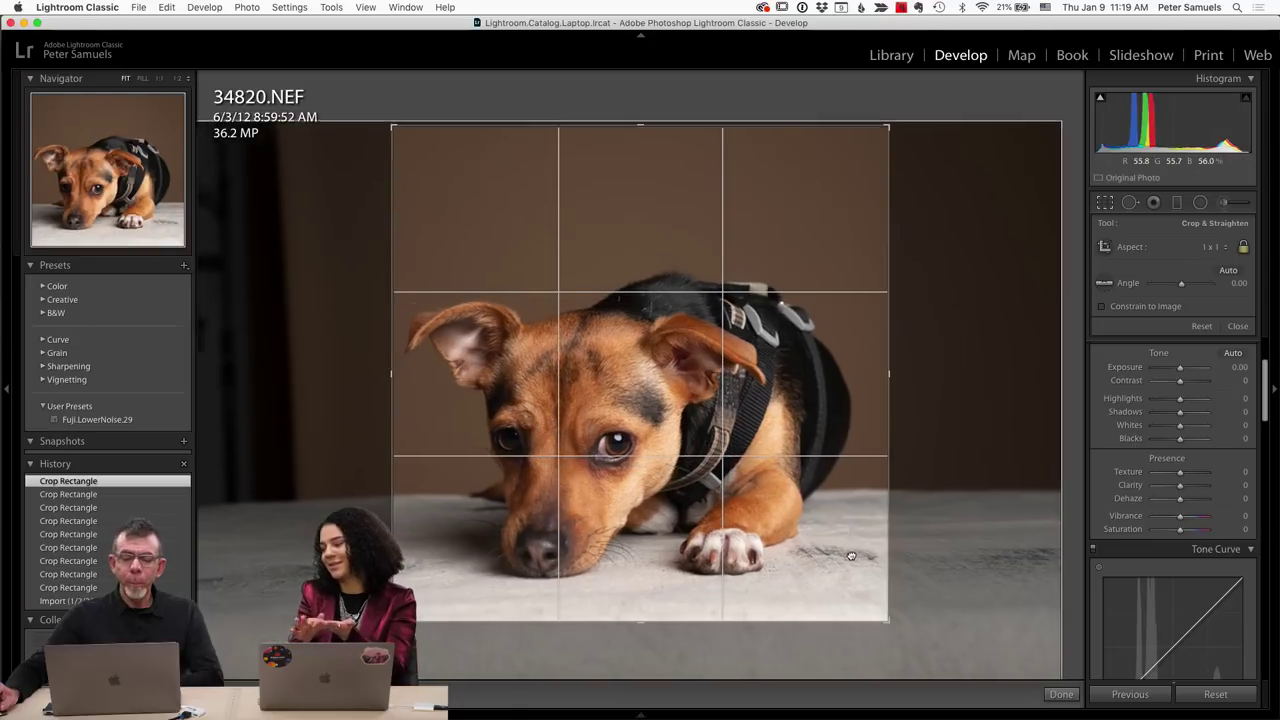
left_click(848, 551)
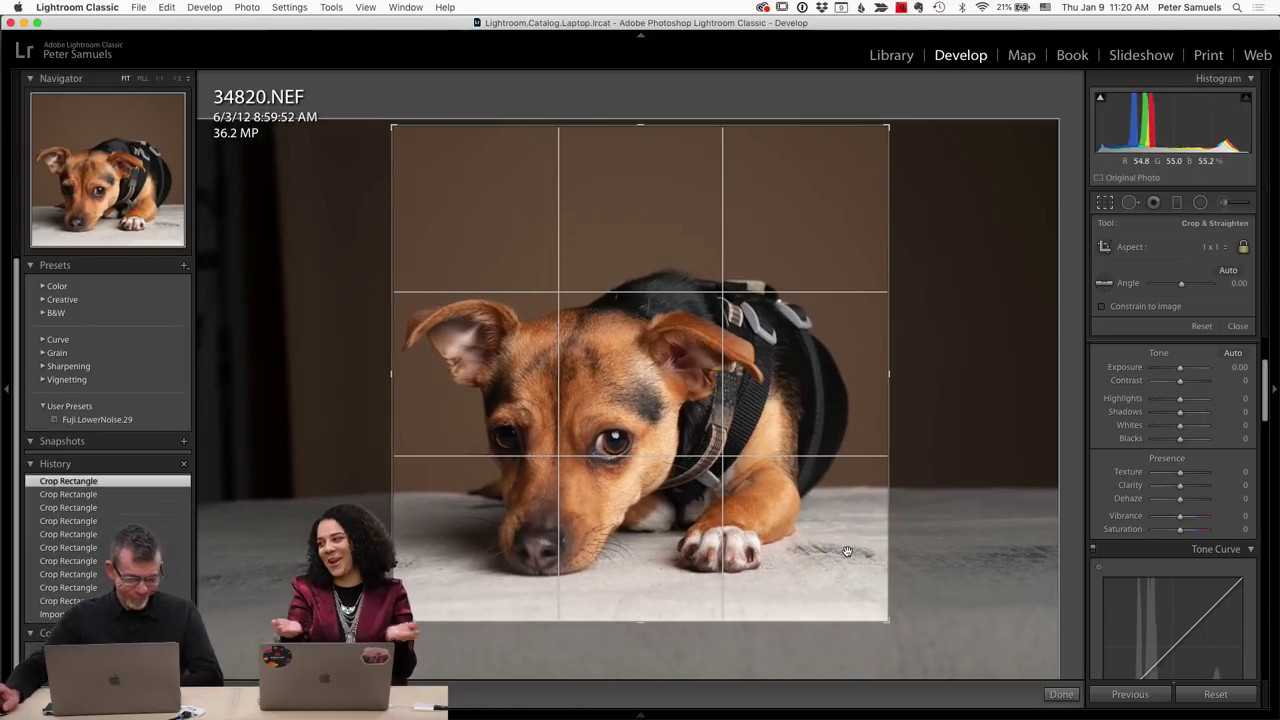
Apply the crop and switch to the photographer's website tab showing the white horse photo.
left_click(1105, 205)
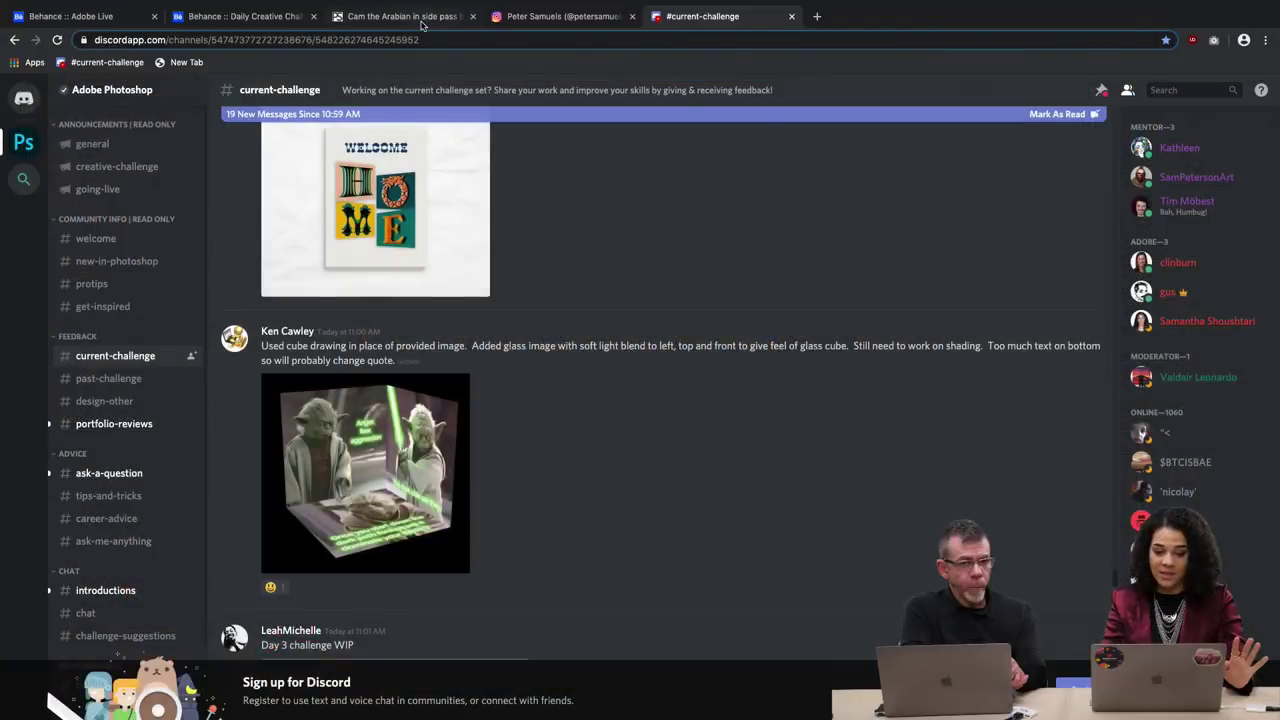
left_click(420, 17)
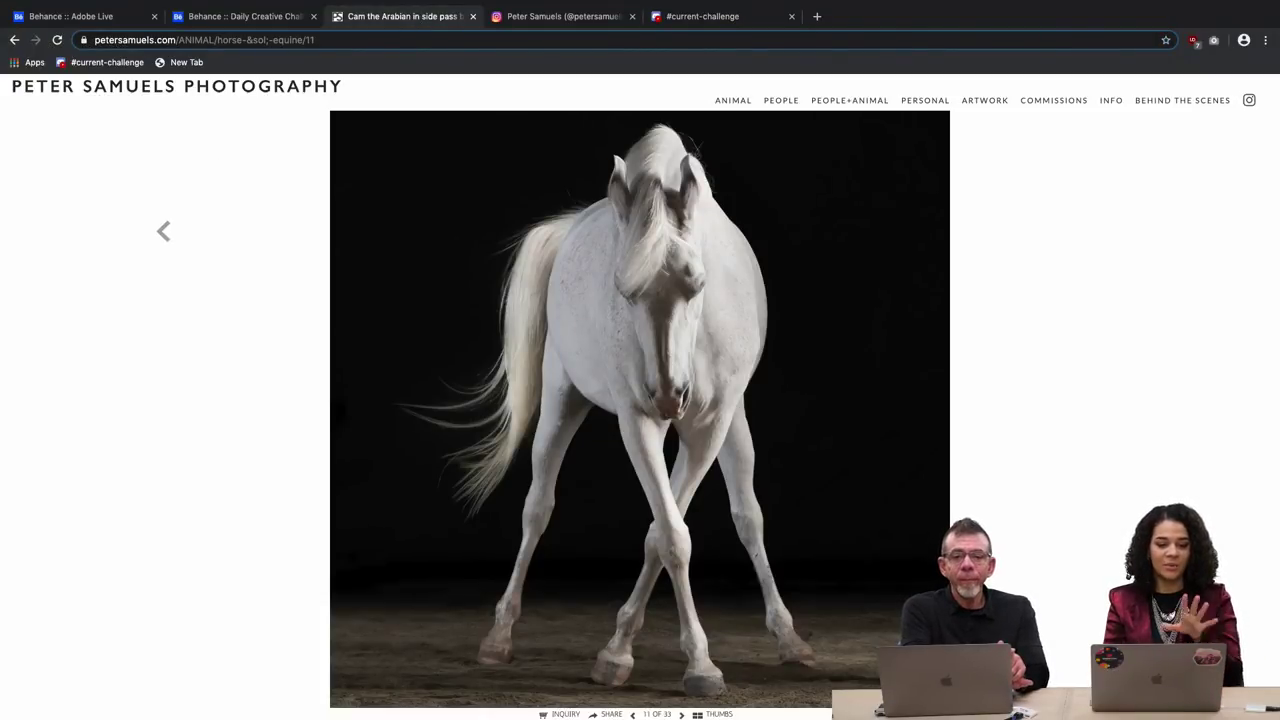
Browse the website's home page and PS Editions print shop, then switch to the Instagram tab.
left_click(177, 88)
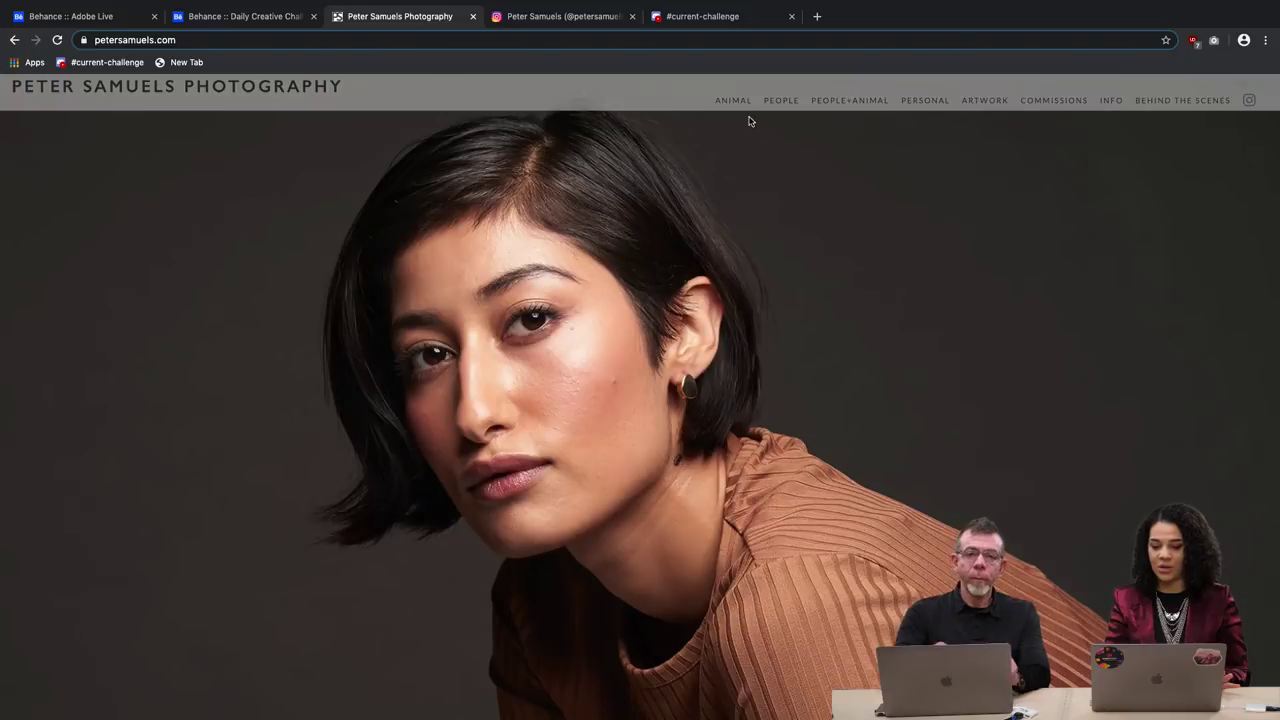
mouse_move(731, 104)
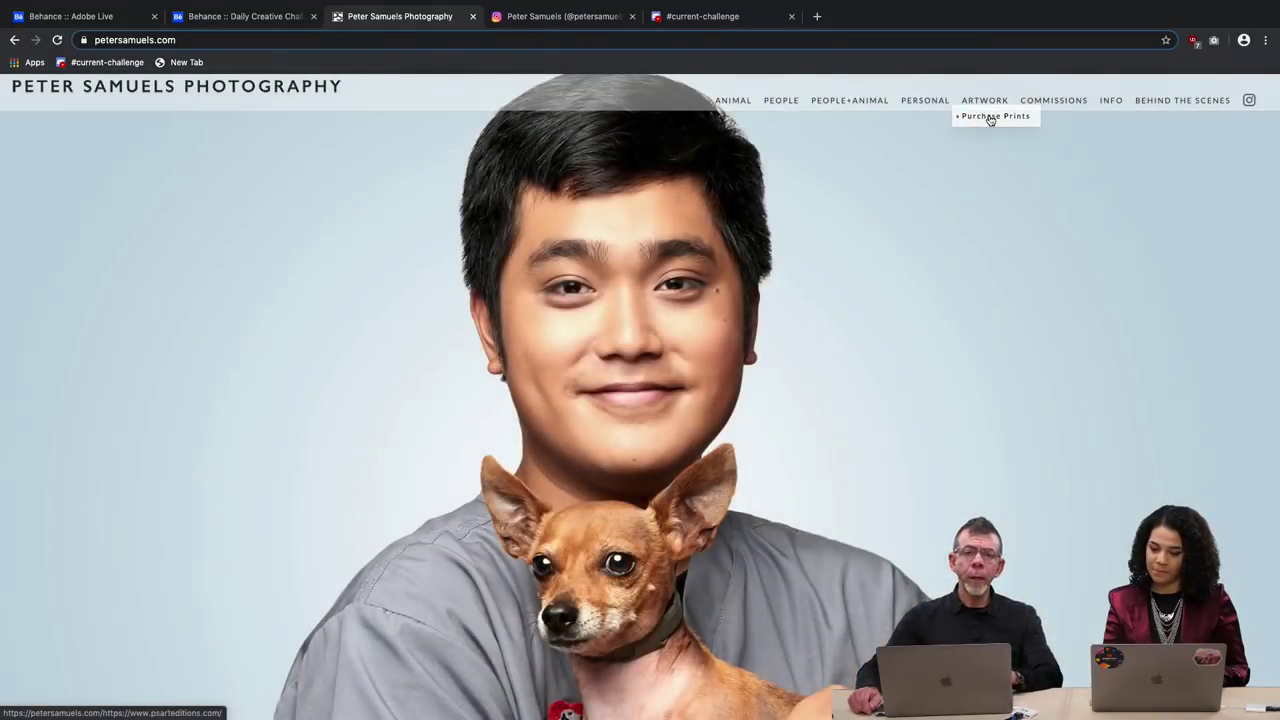
left_click(990, 116)
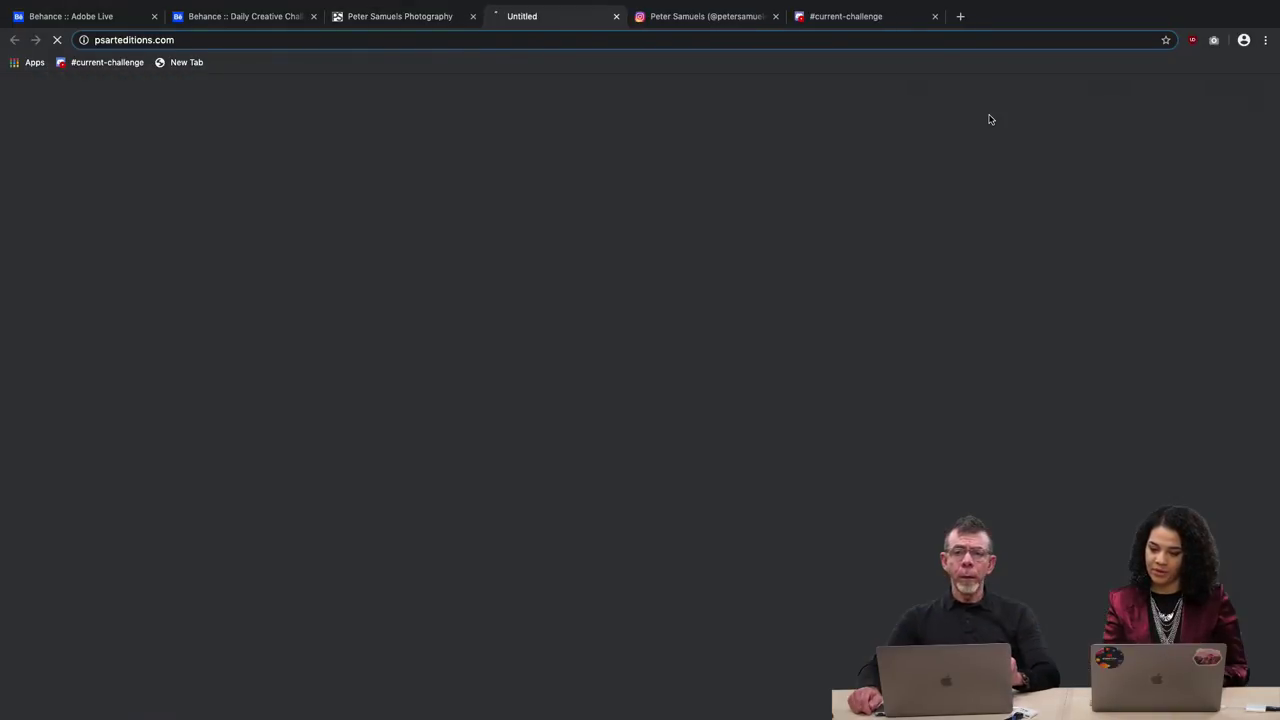
scroll(760, 404, "down", 7)
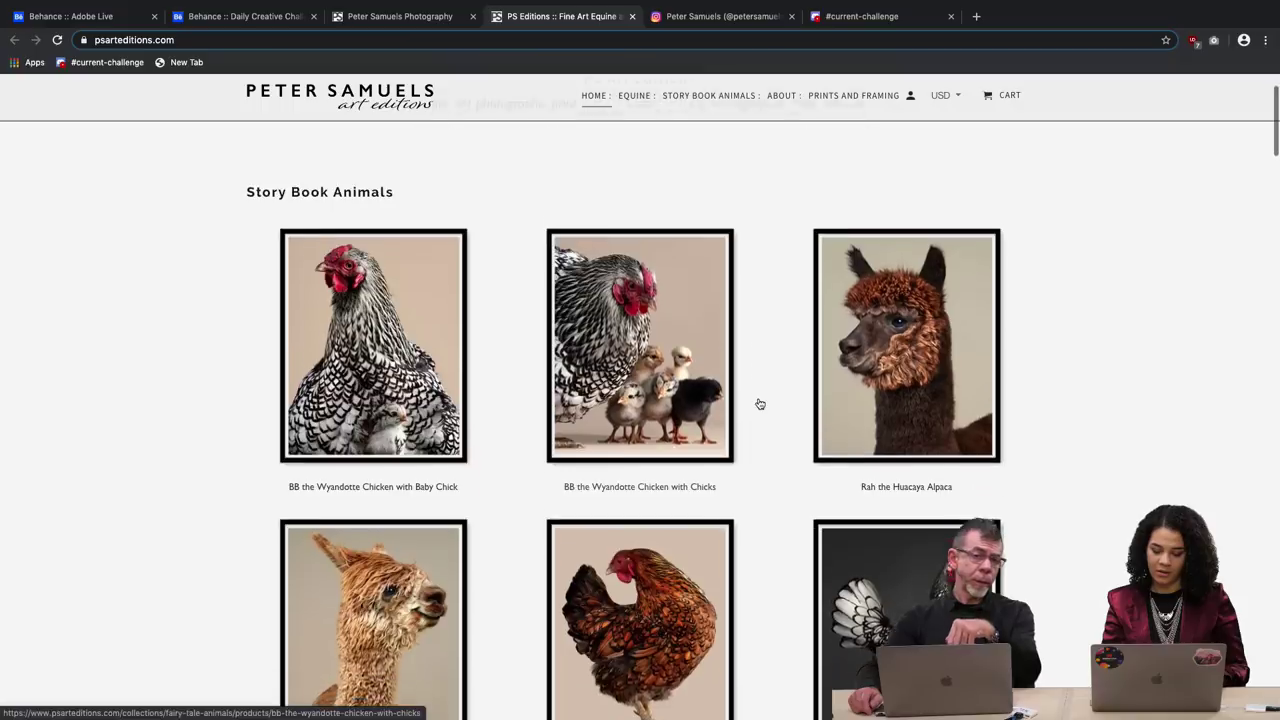
scroll(766, 398, "down", 8)
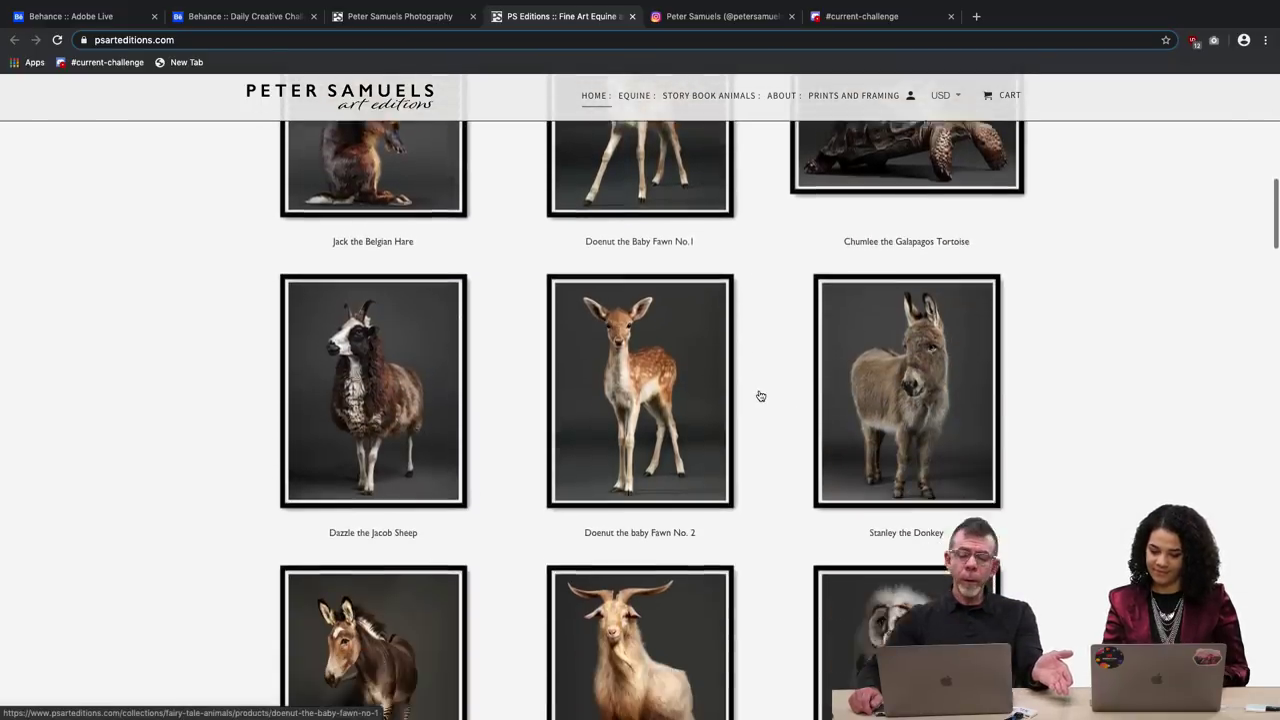
scroll(760, 396, "down", 8)
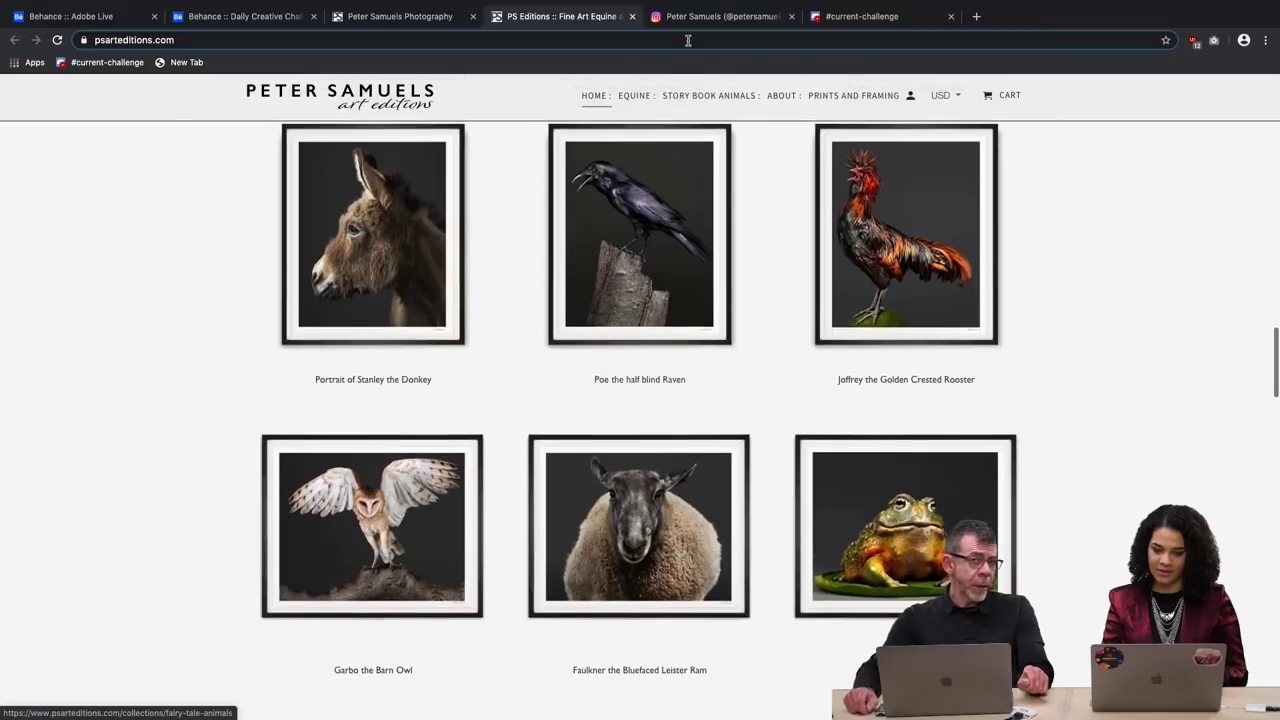
left_click(700, 17)
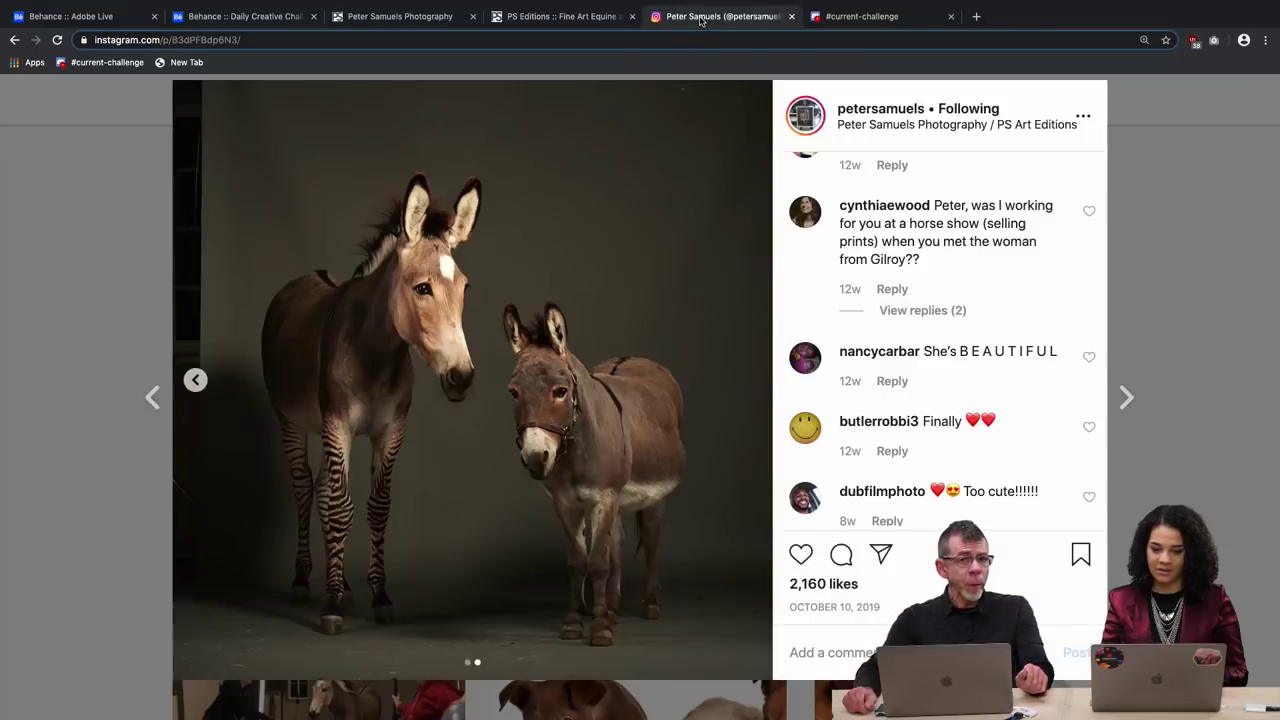
Close the Instagram post, zoom the page out, and scroll through the profile grid.
left_click(141, 271)
key("super+minus")
key("super+minus")
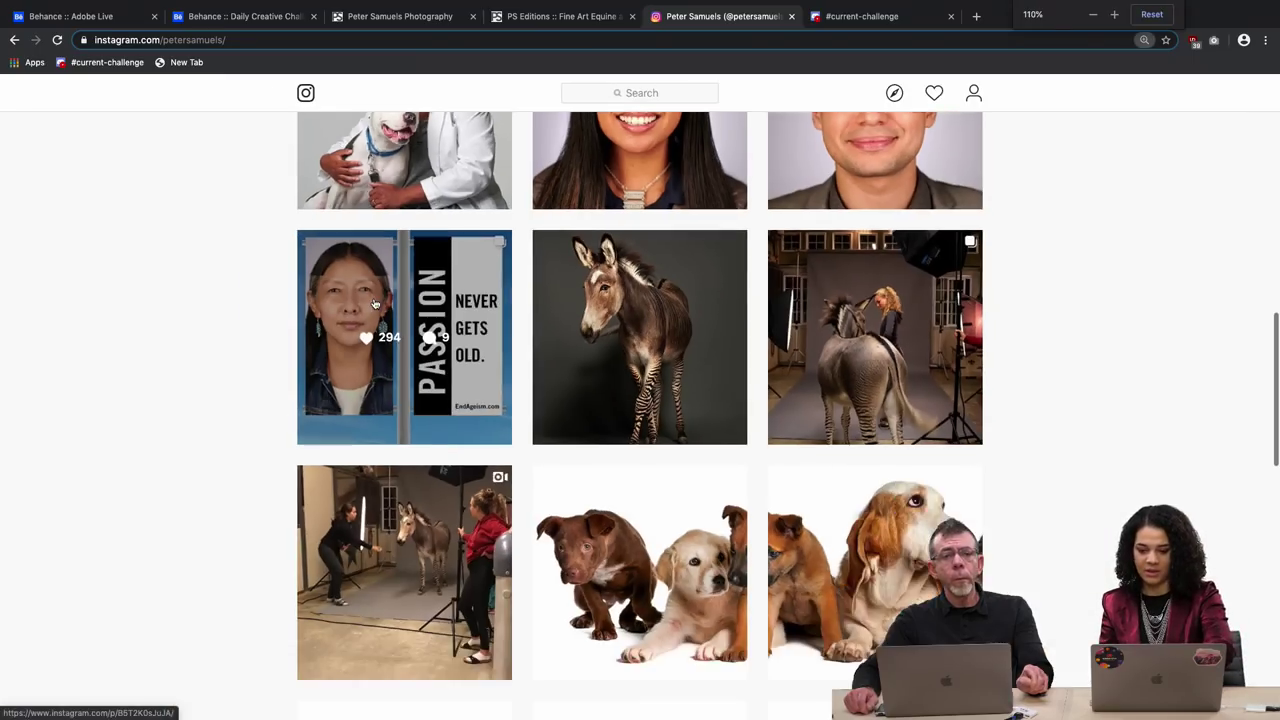
key("super+minus")
scroll(375, 304, "up", 15)
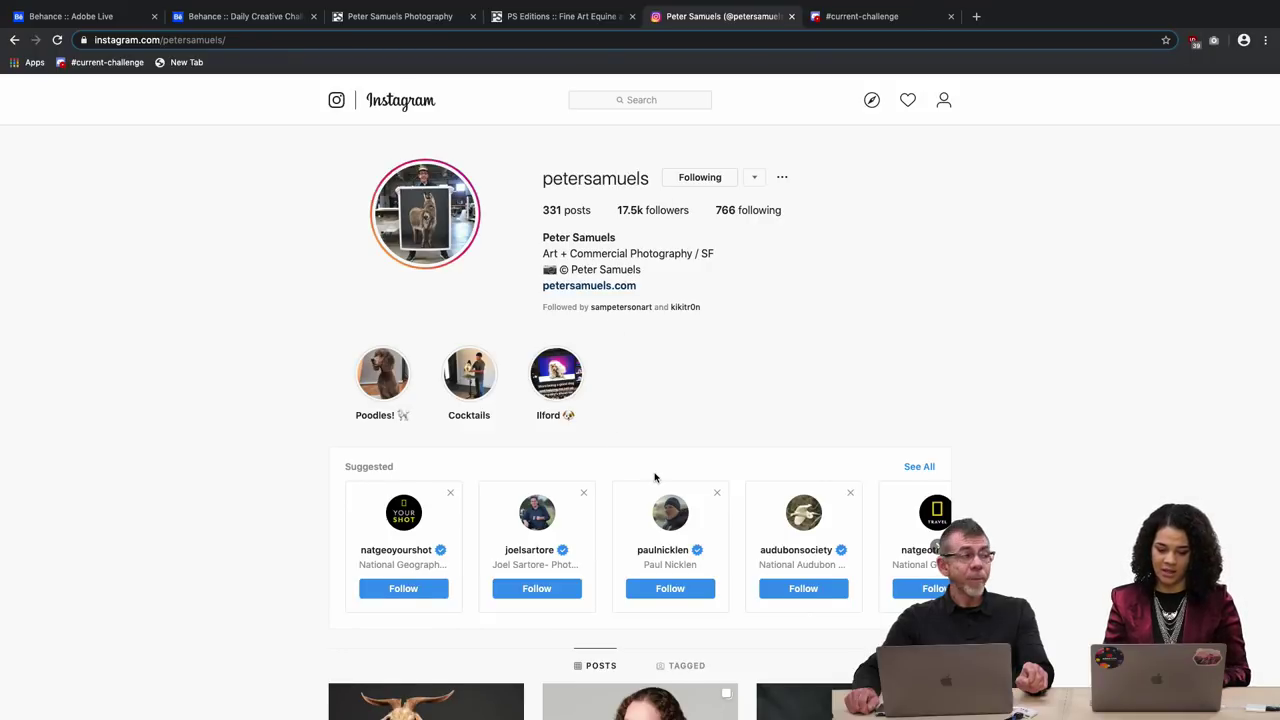
scroll(655, 477, "down", 5)
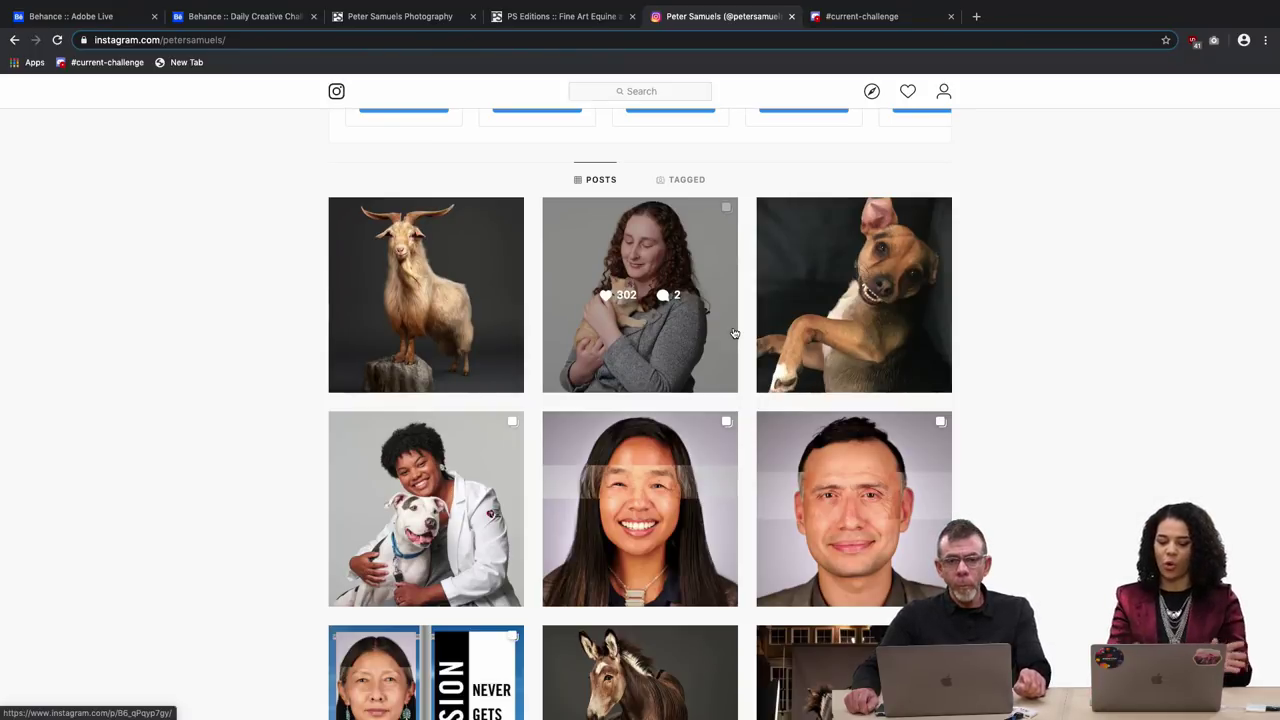
scroll(734, 333, "down", 15)
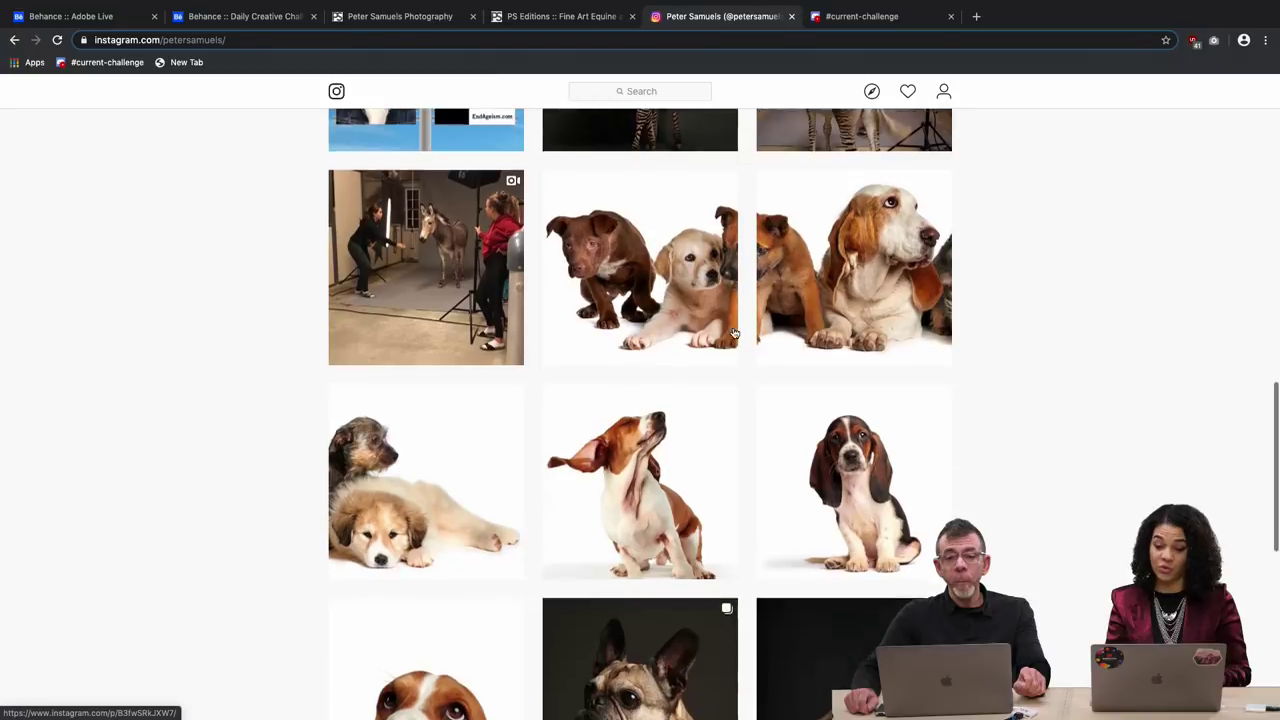
scroll(734, 333, "down", 6)
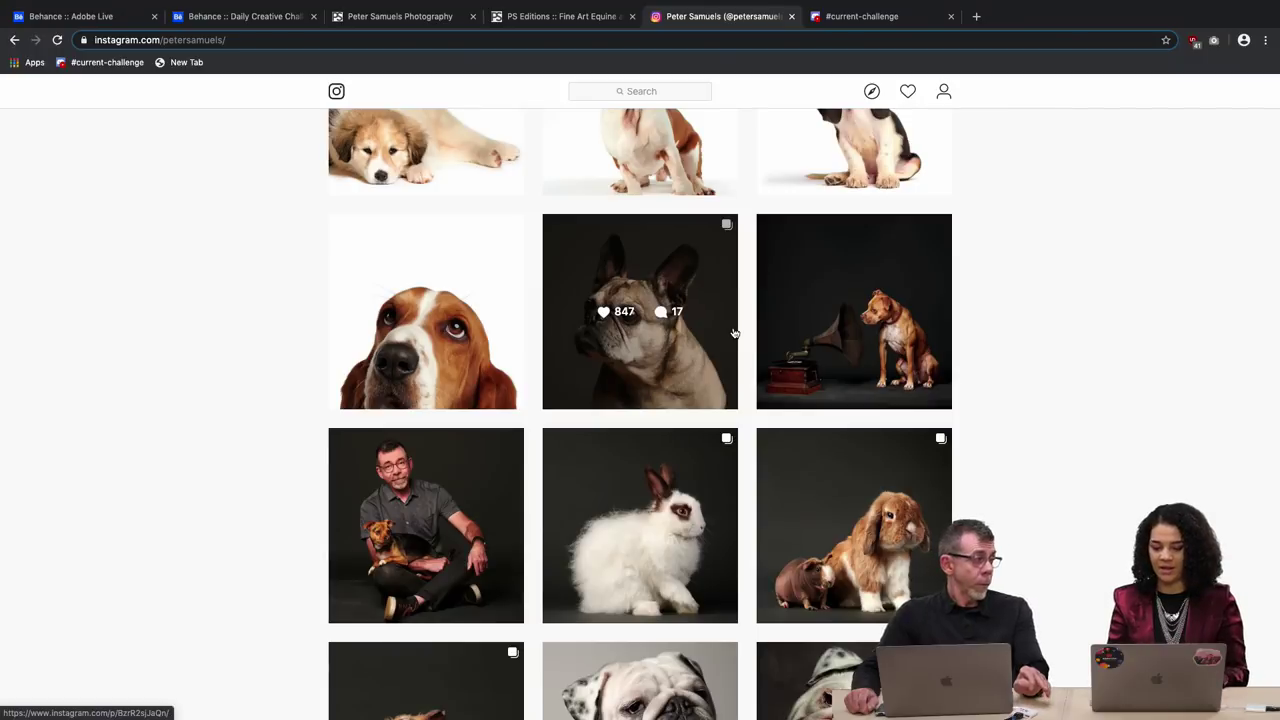
scroll(734, 333, "down", 12)
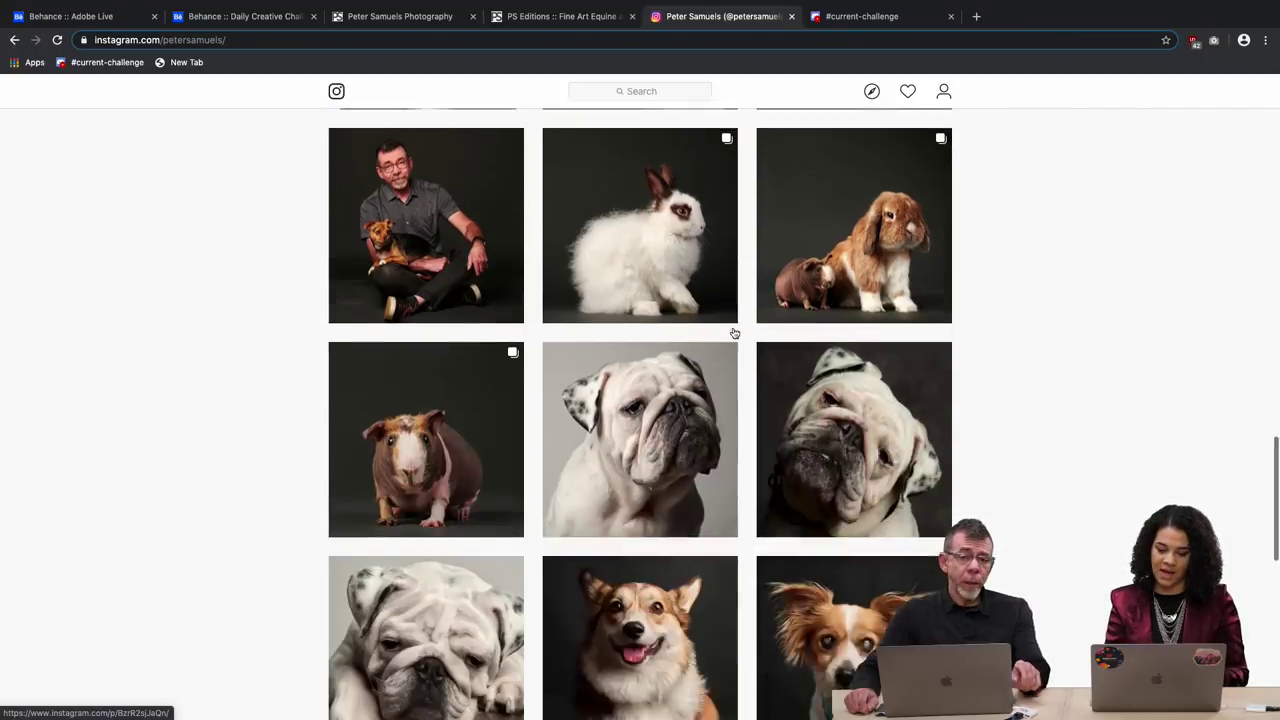
scroll(720, 333, "up", 10)
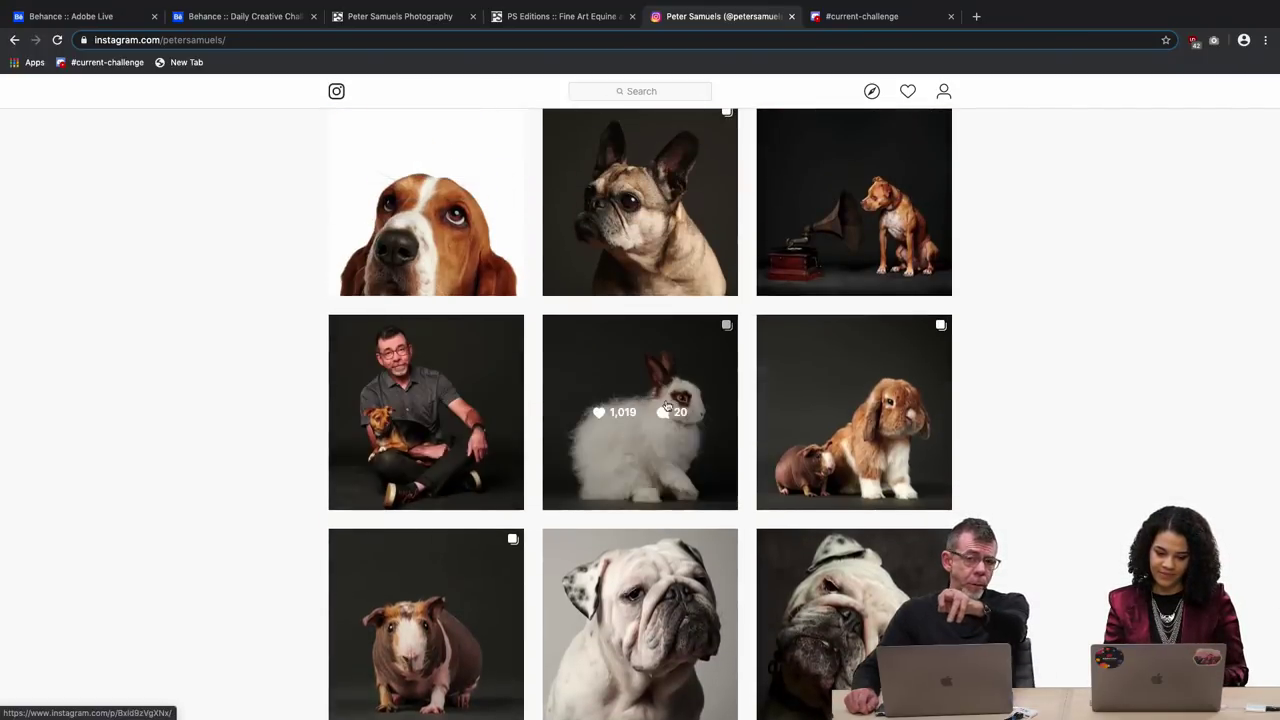
View the lop rabbit and guinea pig post, then open the papillon dog post.
left_click(859, 374)
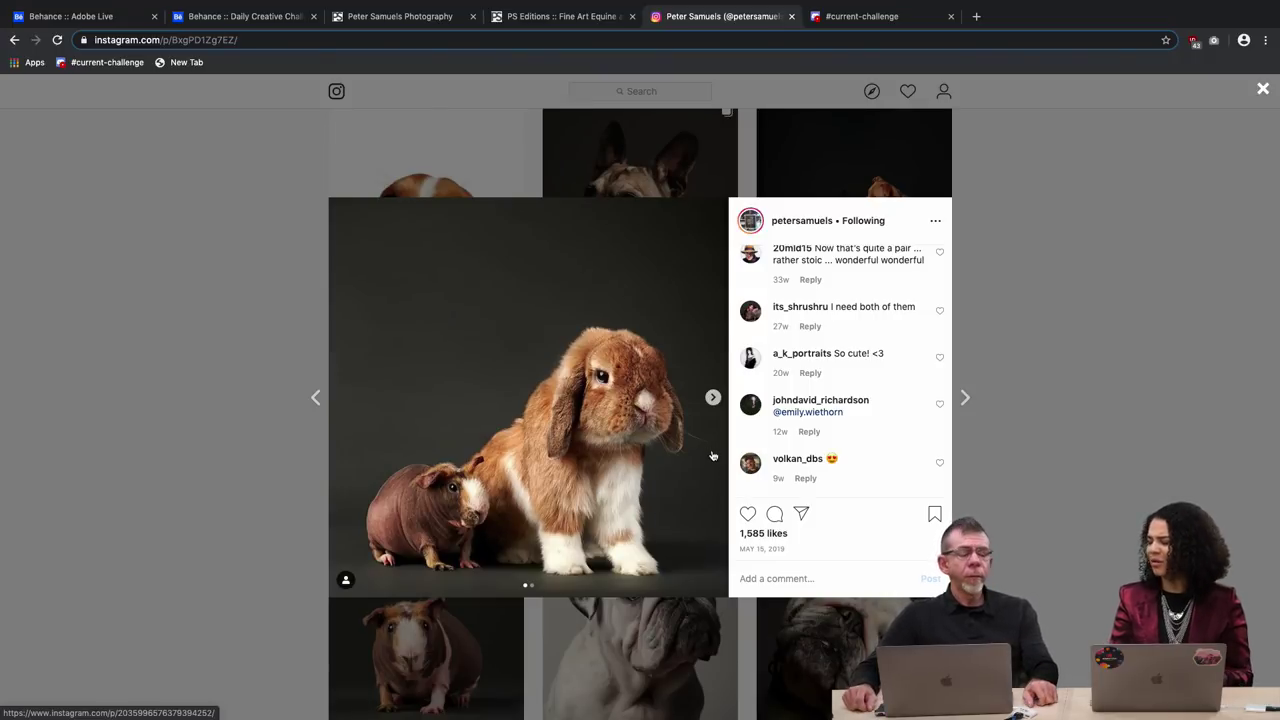
left_click(1041, 310)
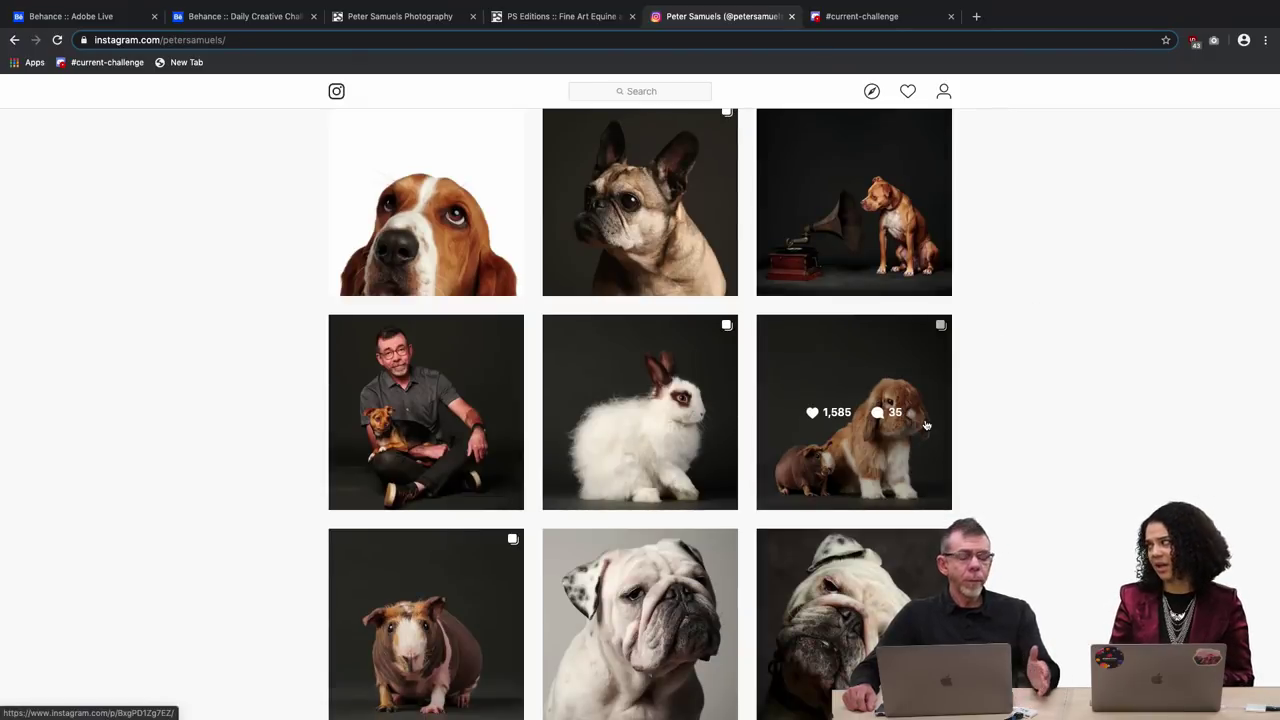
scroll(926, 425, "down", 6)
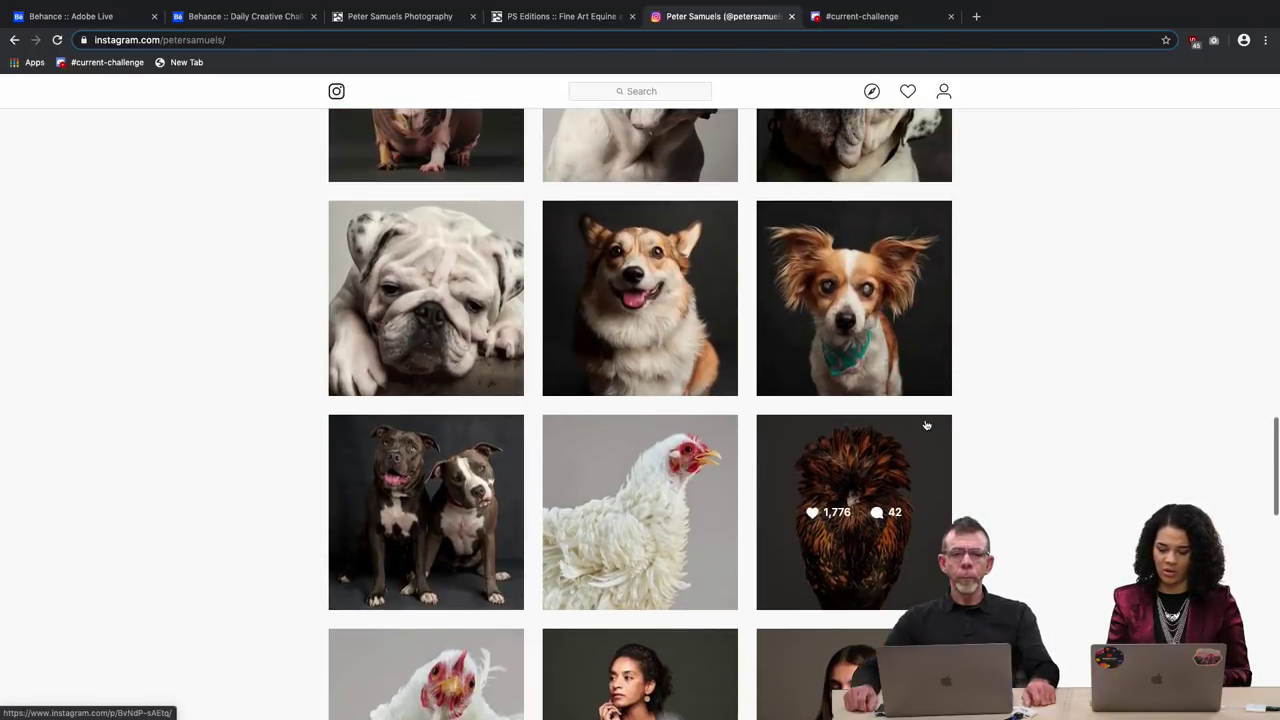
left_click(880, 322)
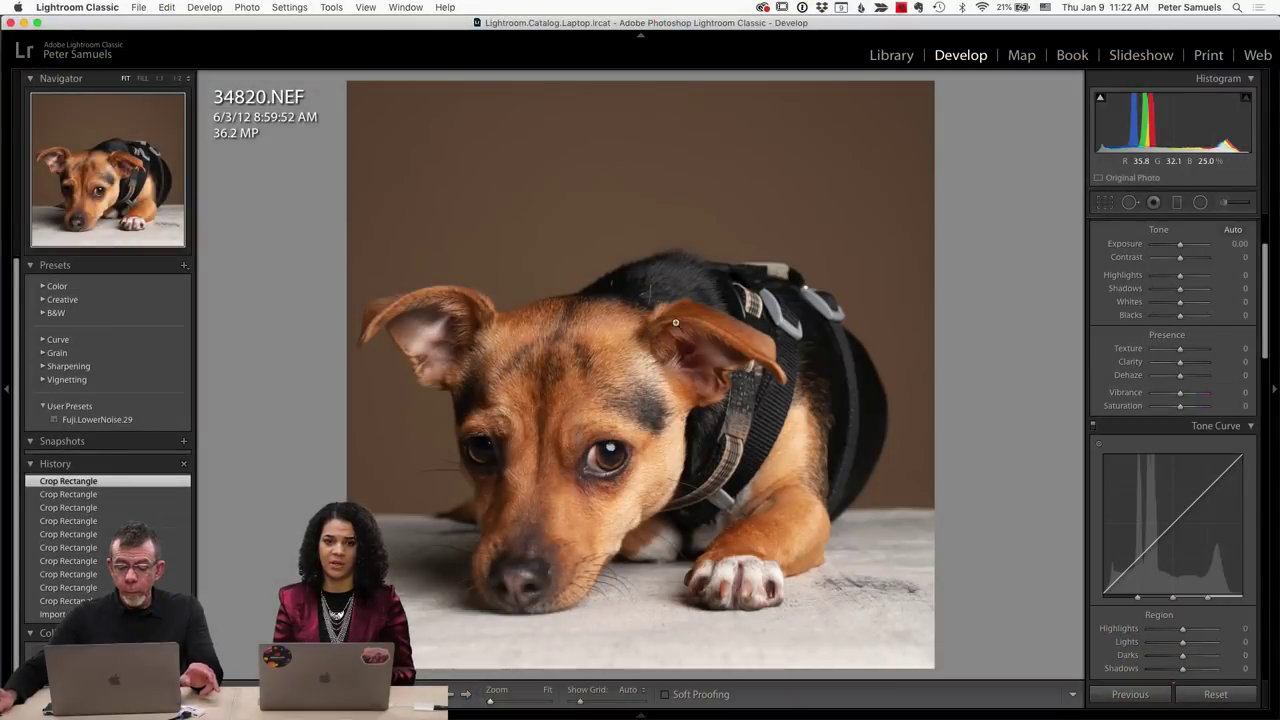
Clear the star-rating filter and open photo 34829.NEF from the filmstrip.
mouse_move(638, 716)
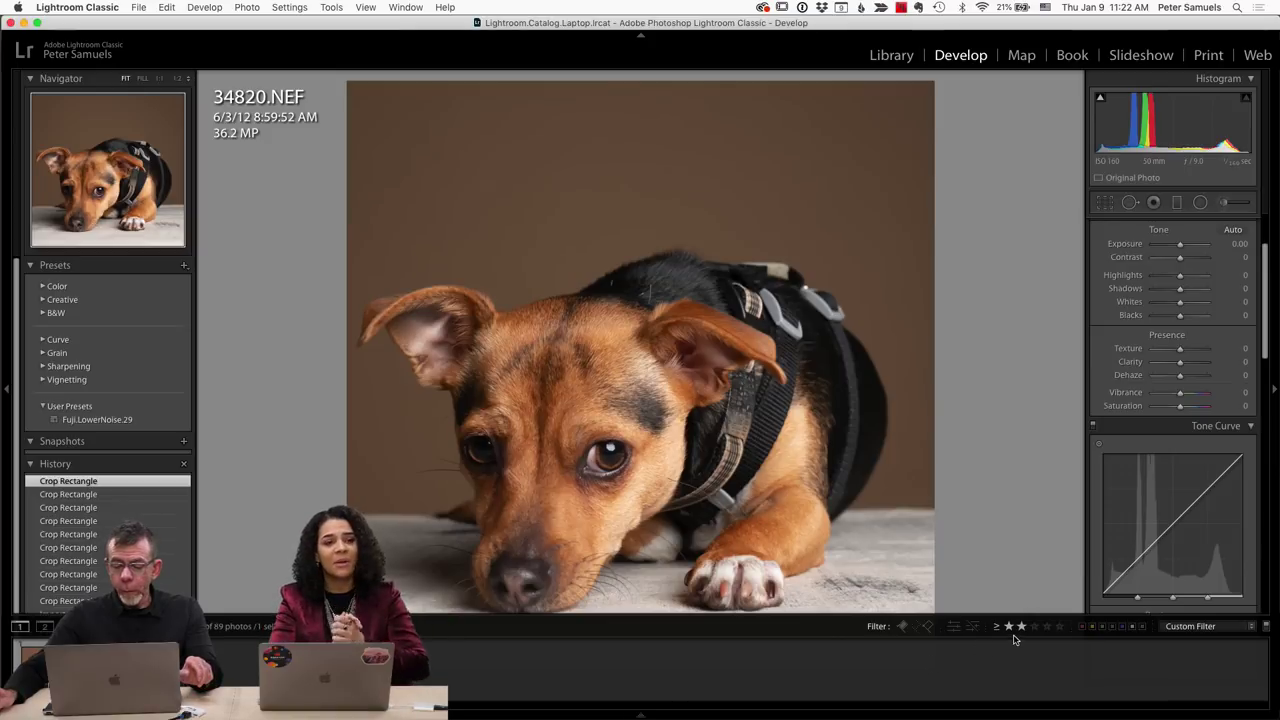
left_click(1008, 627)
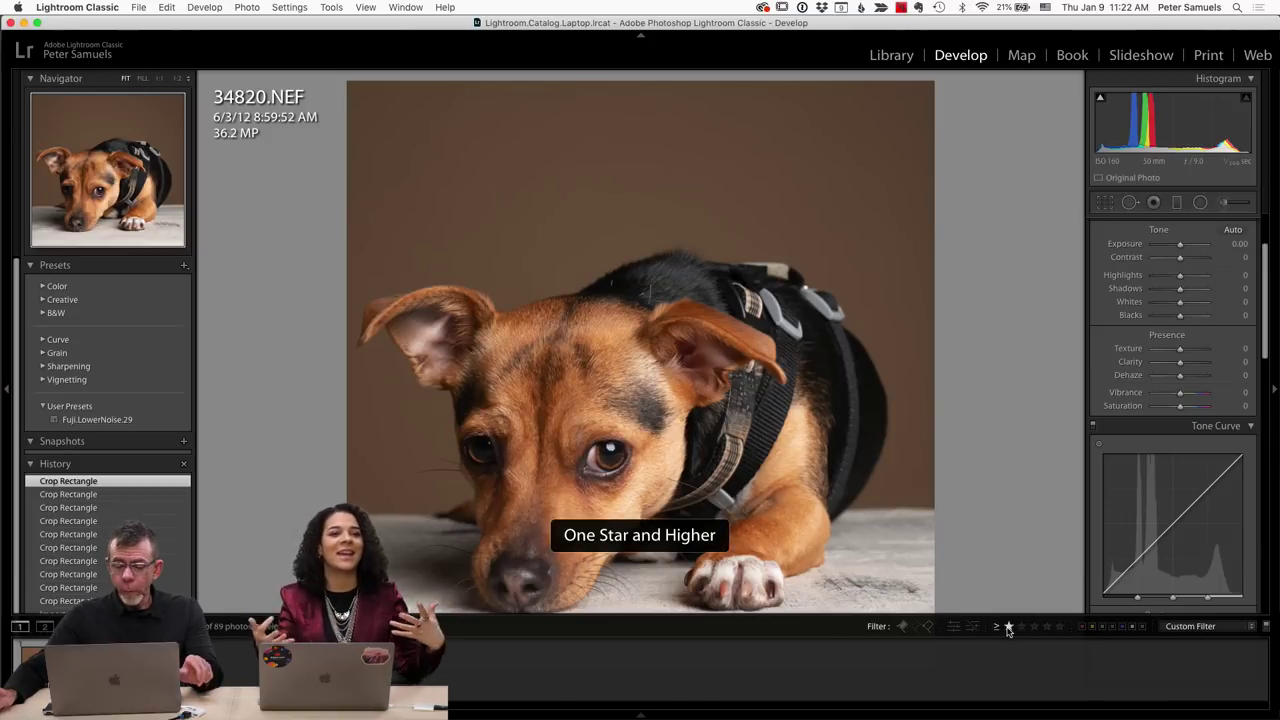
left_click(1008, 627)
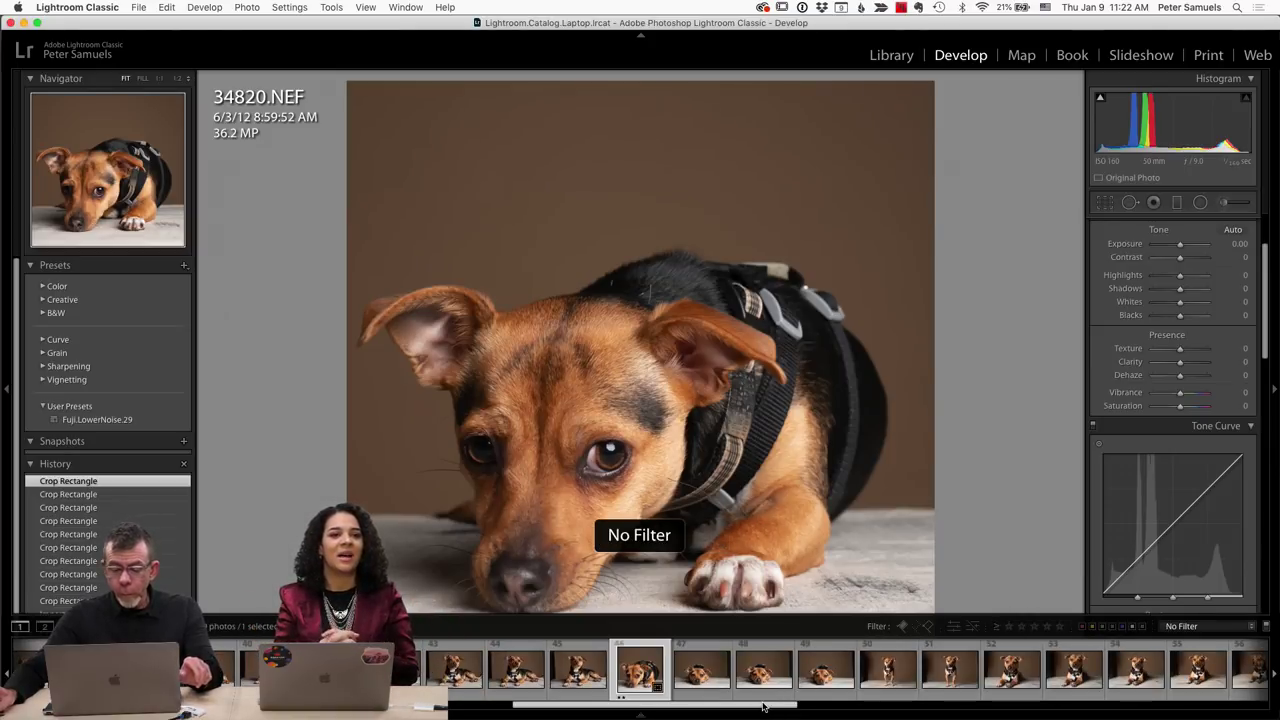
left_click_drag(762, 706, 843, 706)
left_click(845, 672)
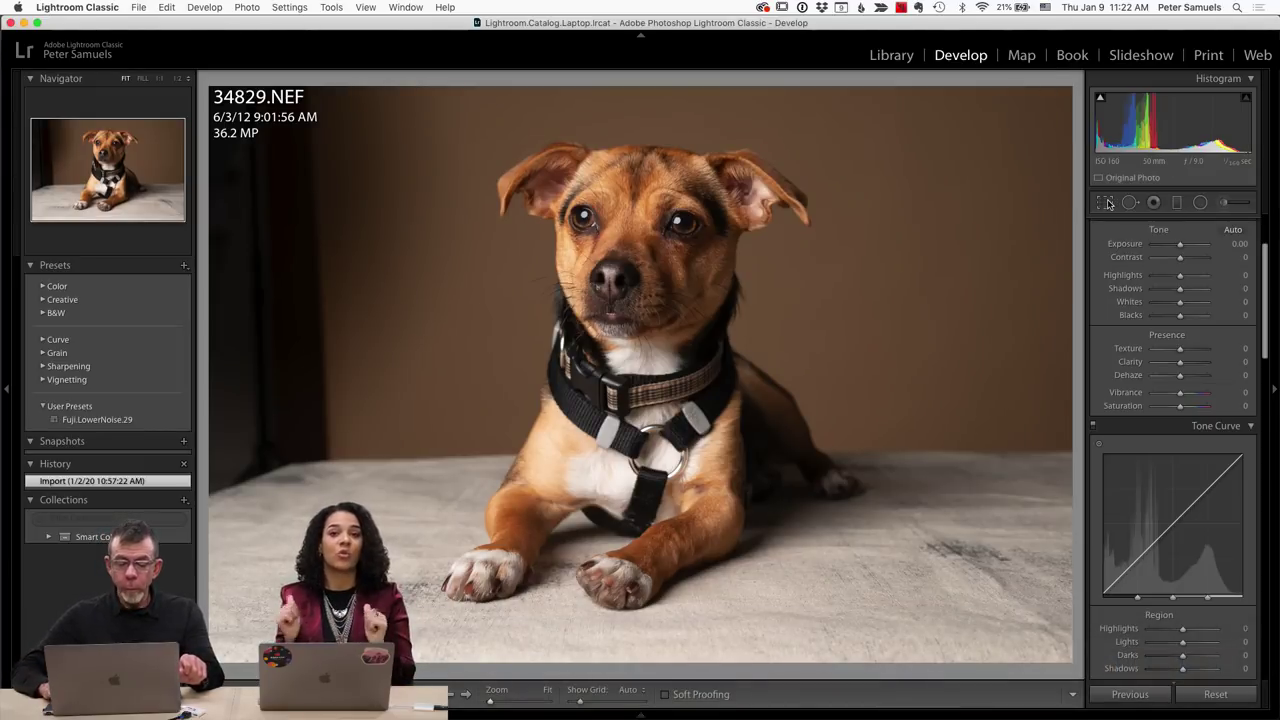
Advance to 34830.NEF and crop it to a 1 x 1 square framed tightly around the dog.
key("Right")
left_click(1106, 203)
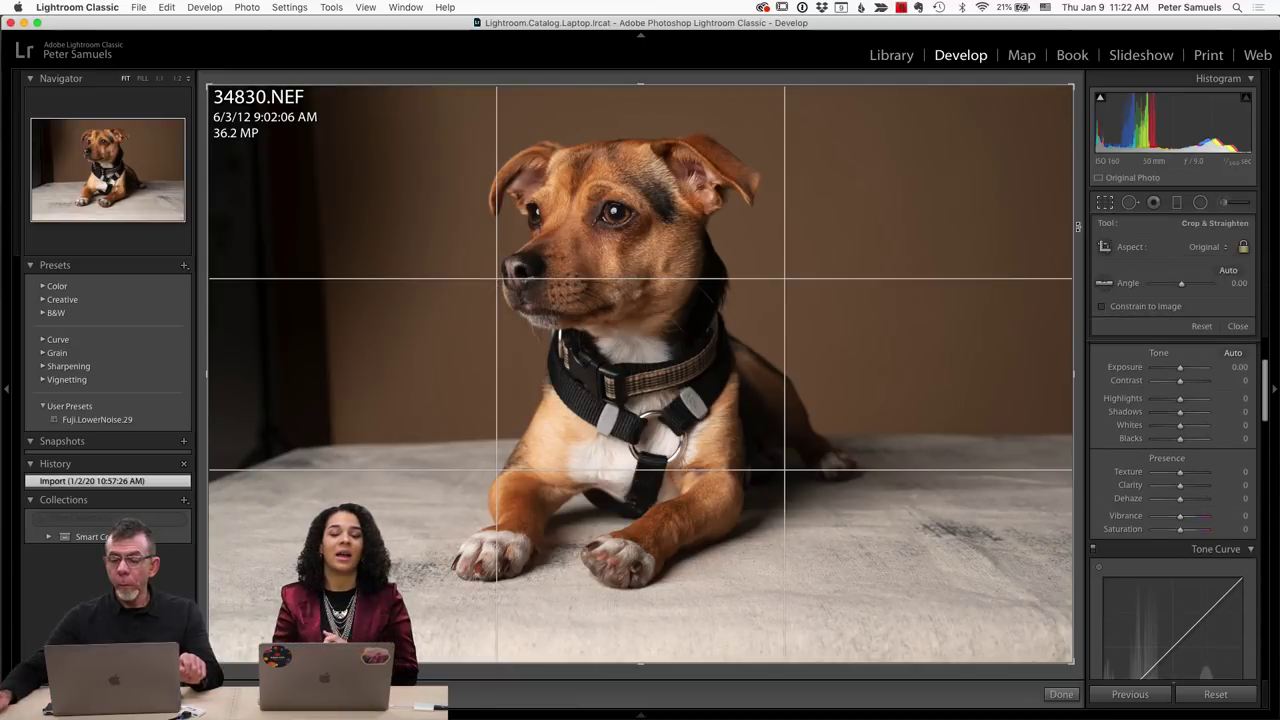
left_click(1207, 247)
left_click(1202, 276)
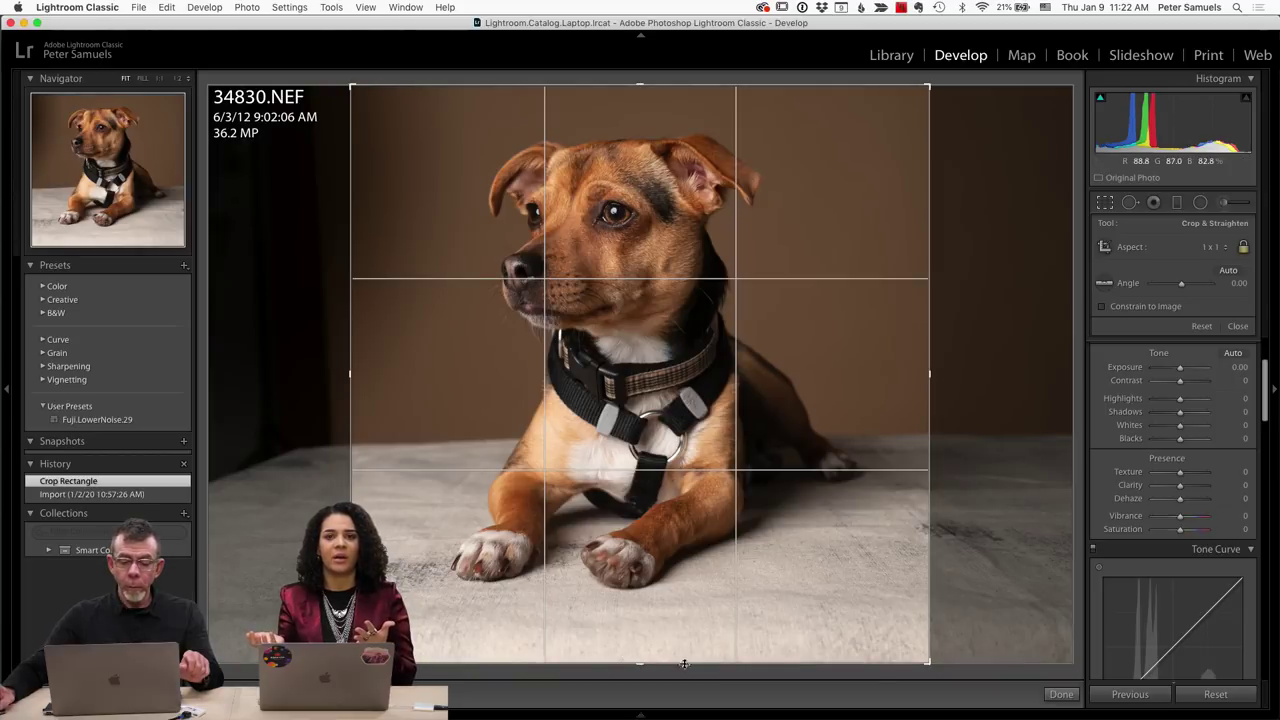
left_click_drag(930, 662, 914, 632)
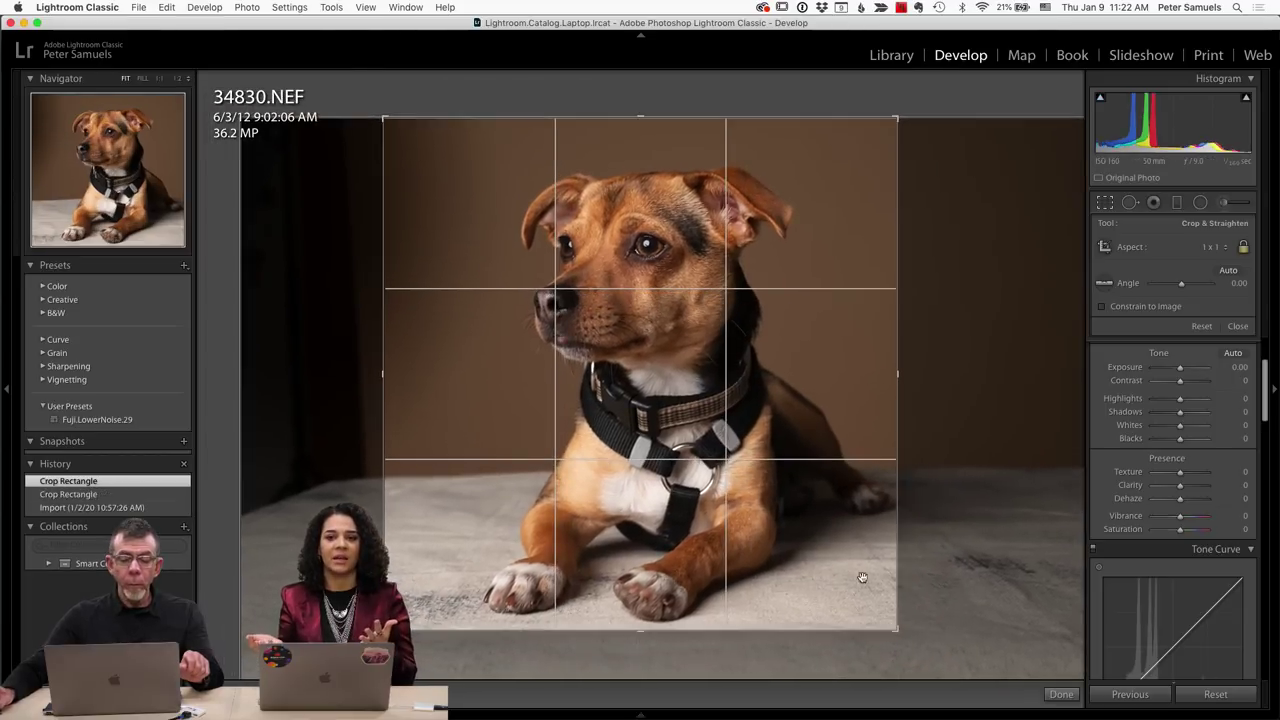
left_click_drag(860, 577, 780, 545)
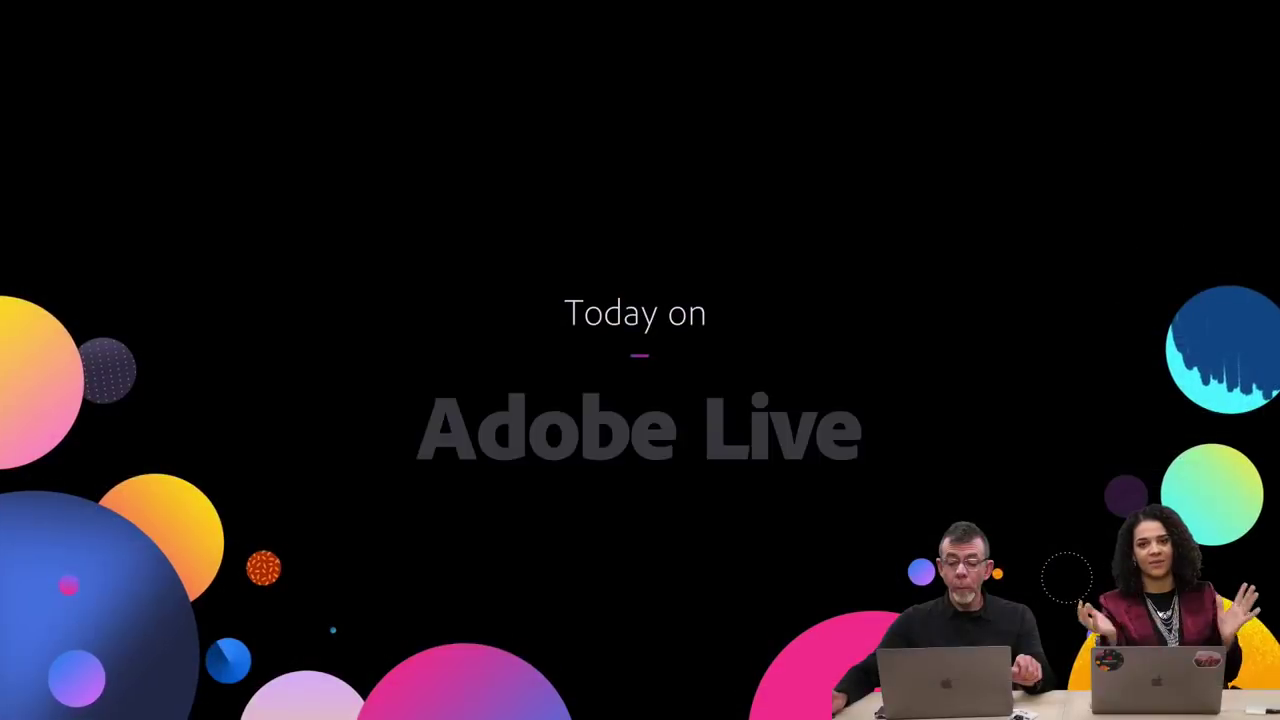